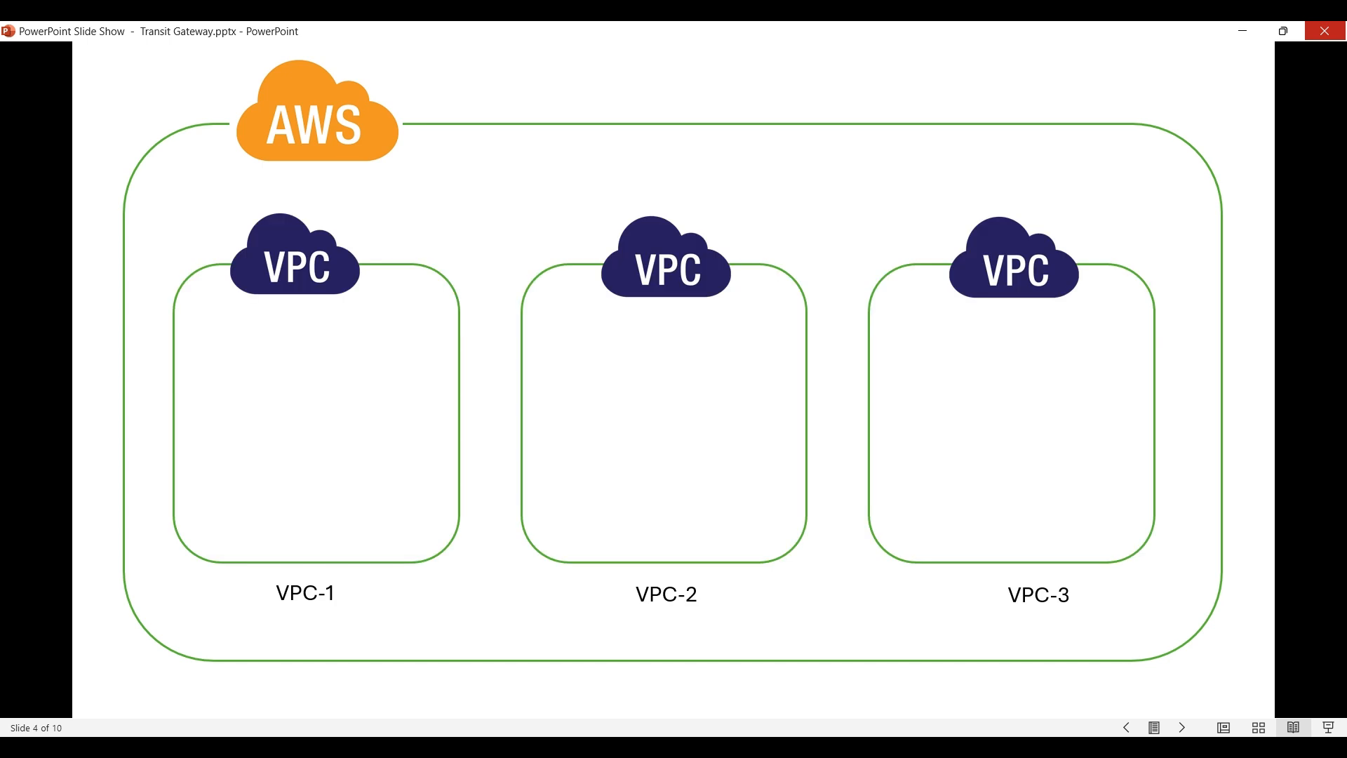
Switch from the PowerPoint VPC slide to the Chrome browser's new tab.
key(alt+Tab)
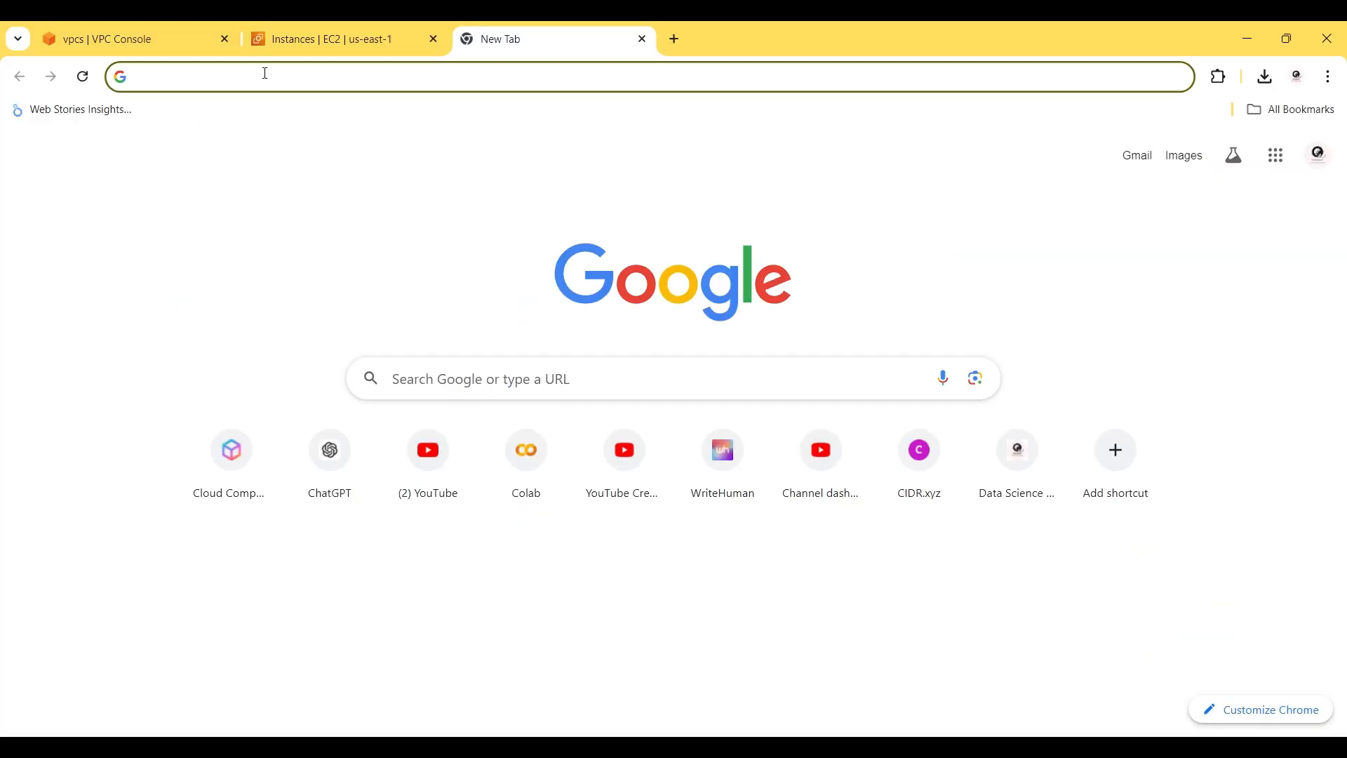
Close the EC2 Instances and new tabs, keeping only VPC Console, then return to PowerPoint.
click(117, 27)
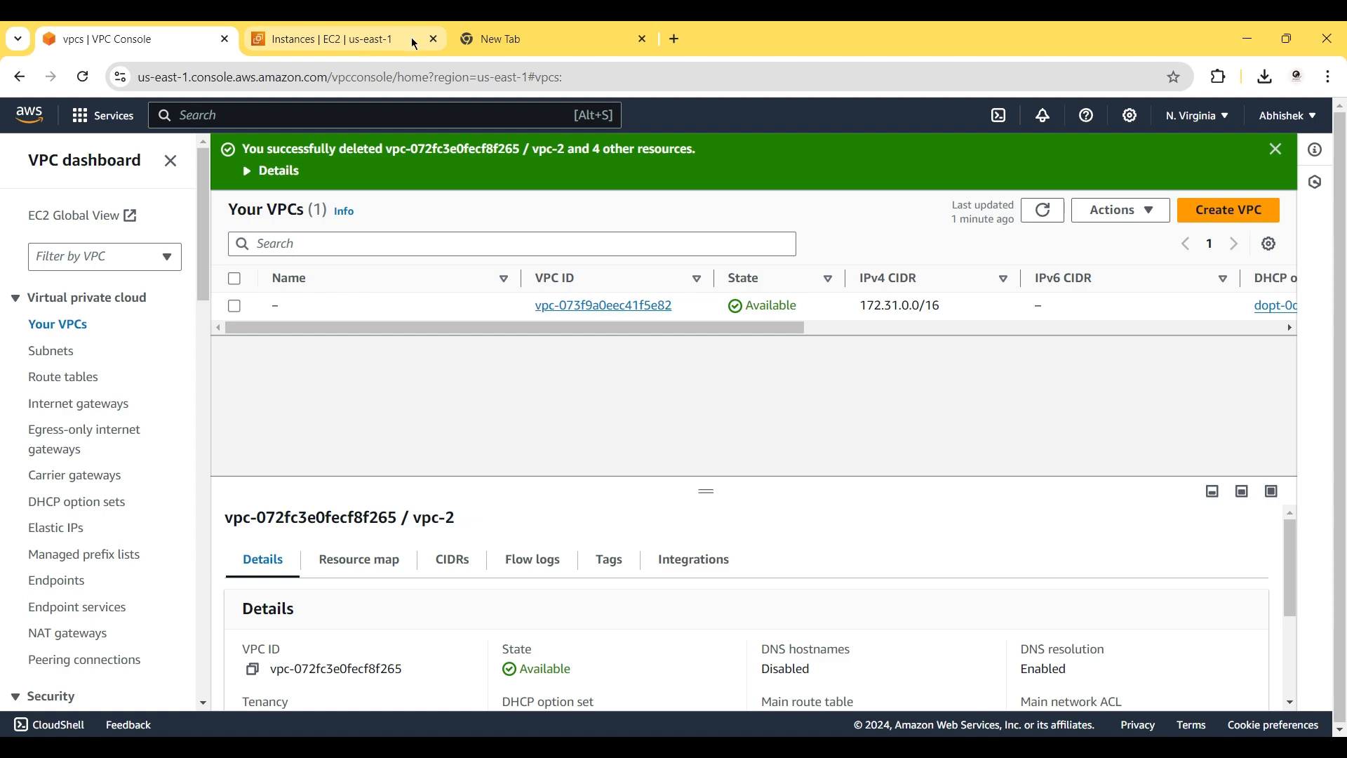
click(434, 39)
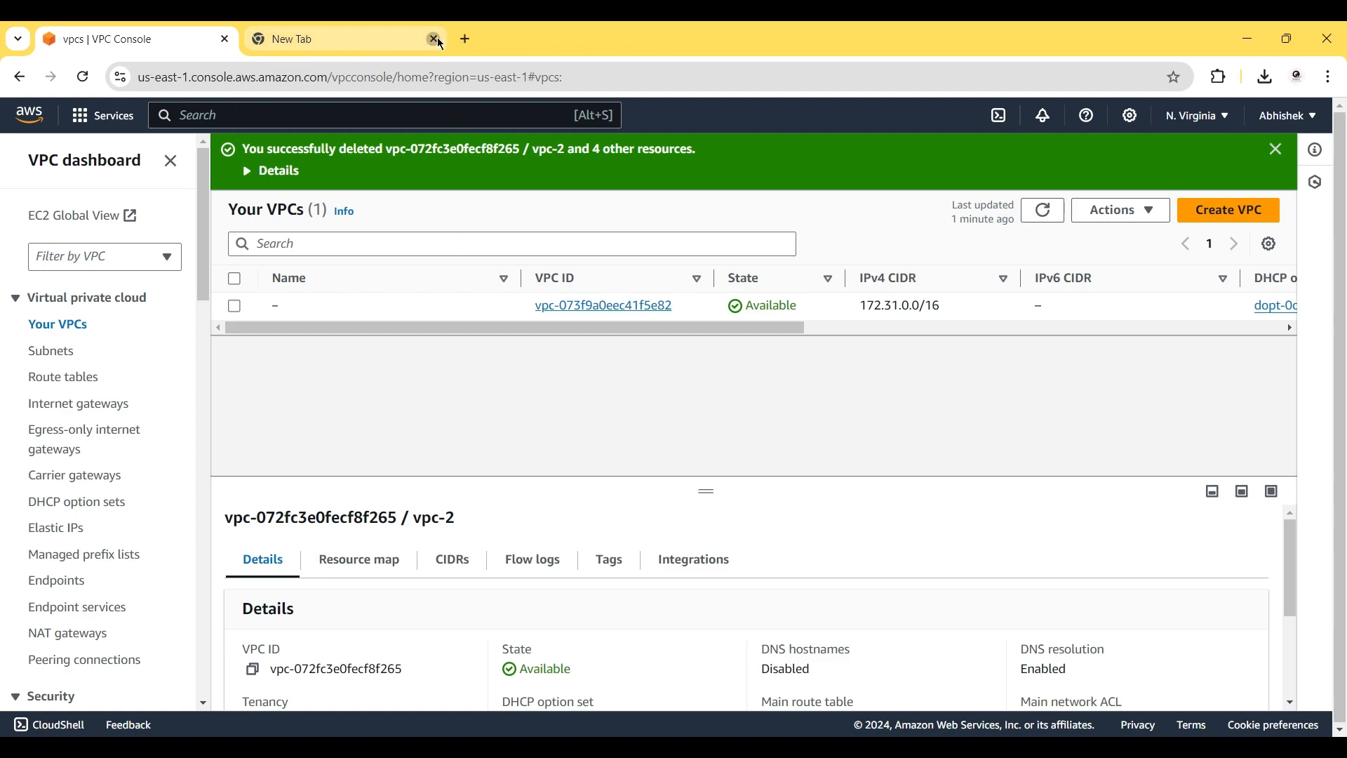
click(434, 39)
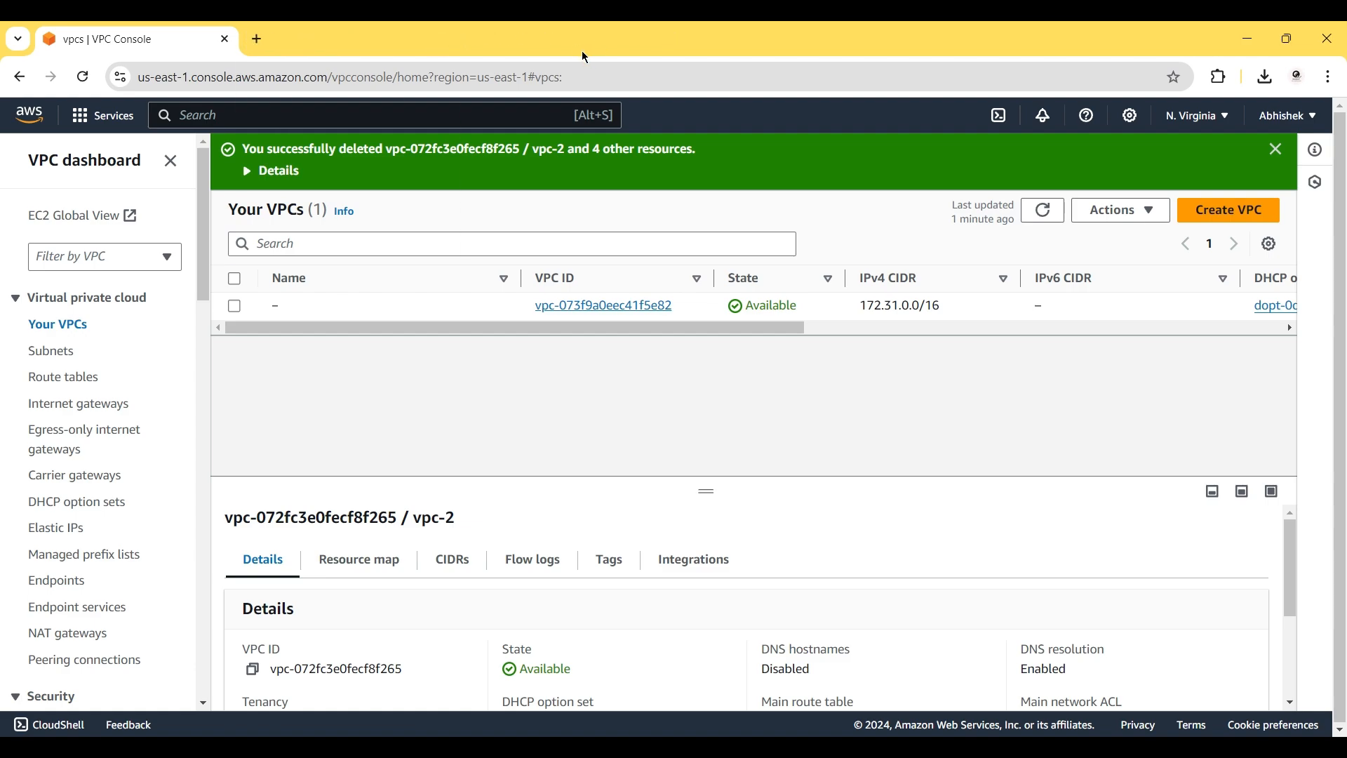
key(alt+Tab)
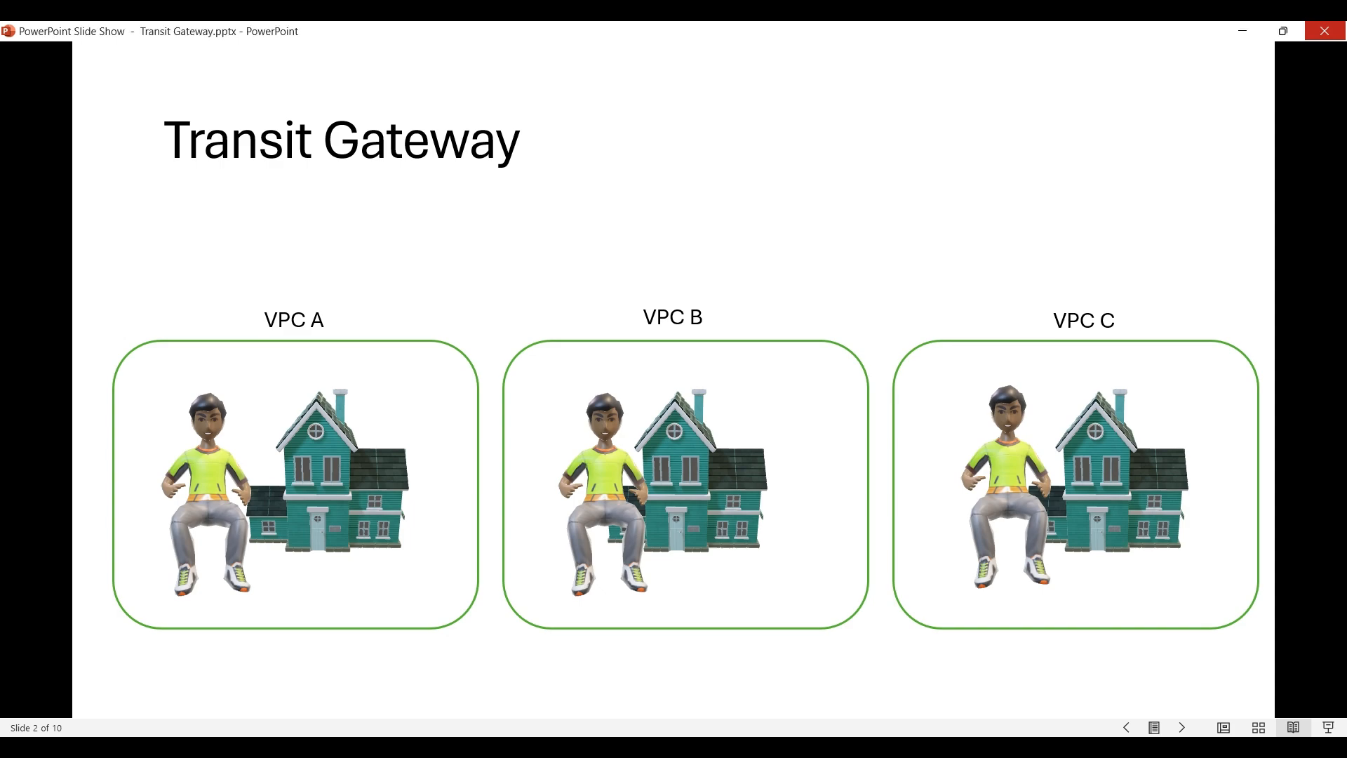
Advance two slides to the diagram of VPC-1, VPC-2 and VPC-3 inside AWS.
key(Right)
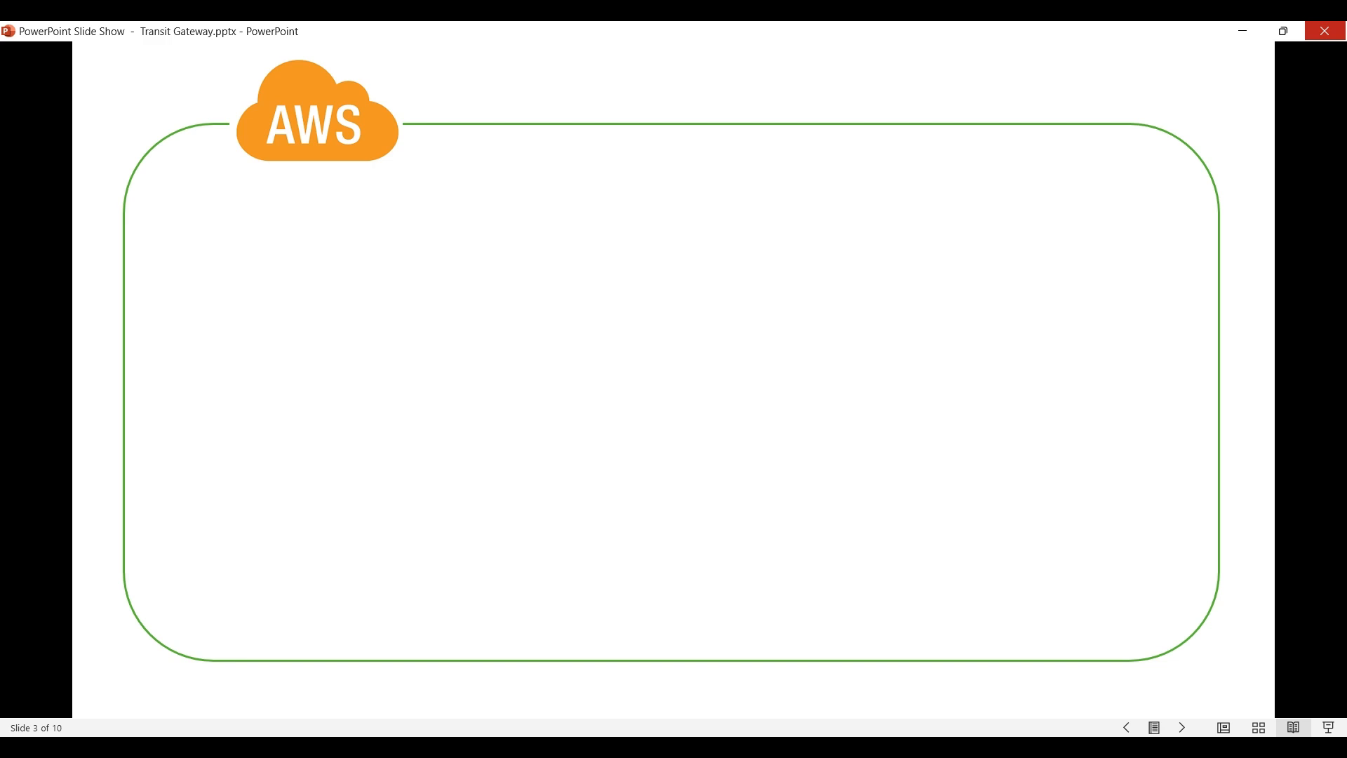
key(Right)
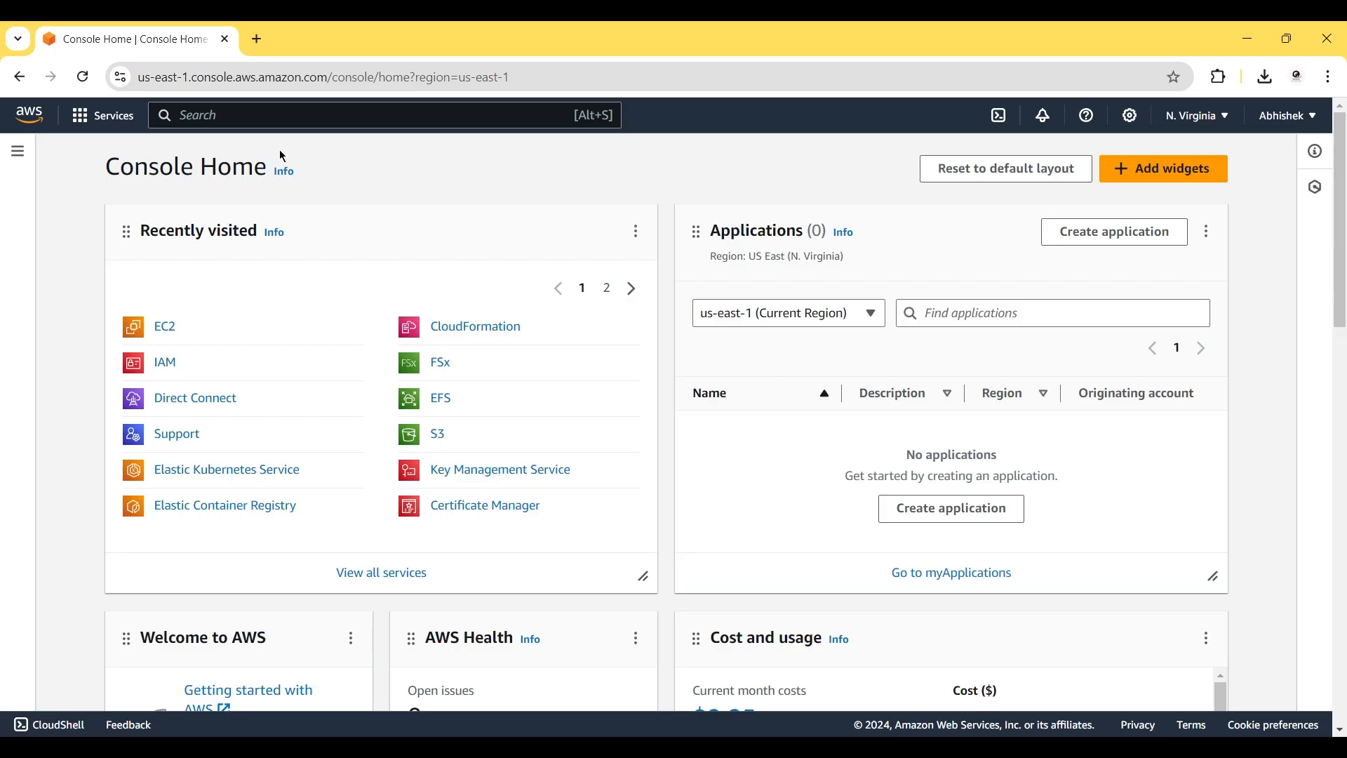
Search for the VPC service and open the Your VPCs list.
click(220, 117)
text(vpc)
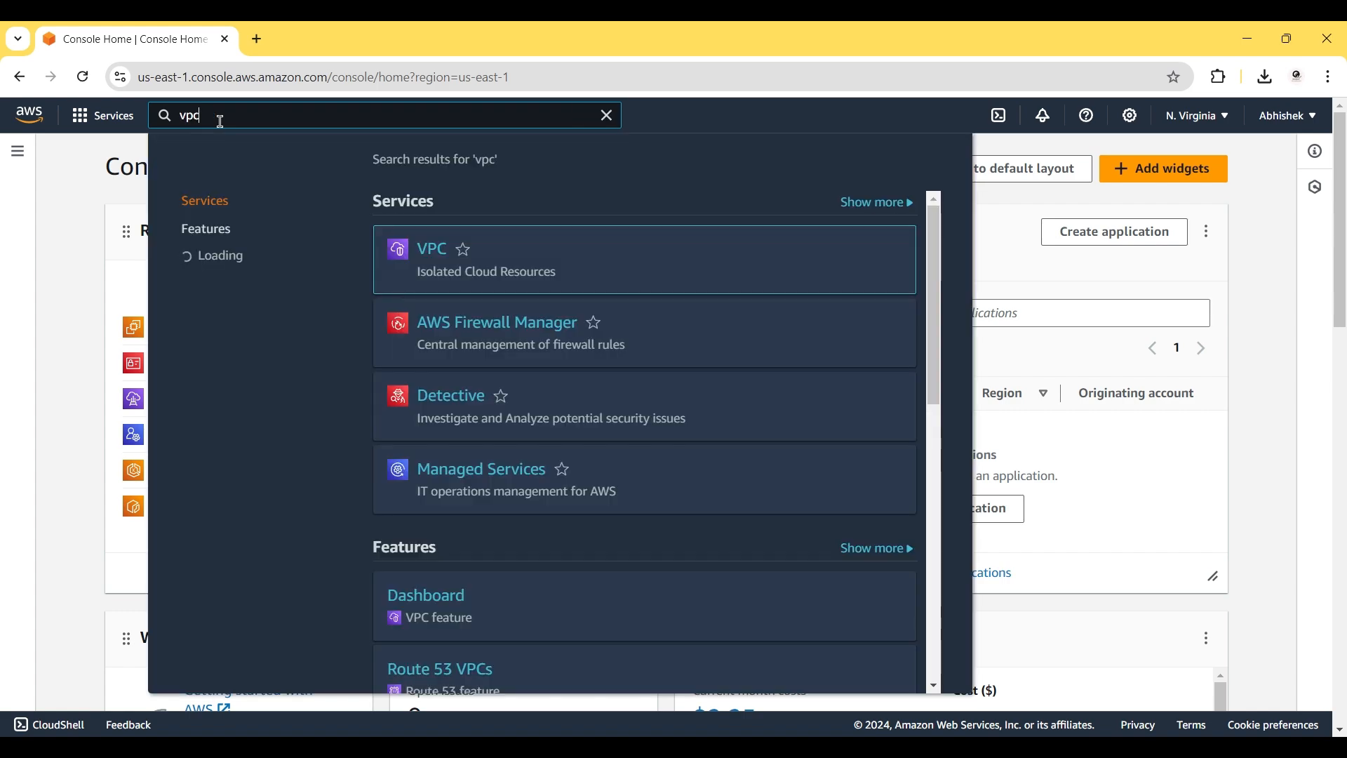
click(443, 250)
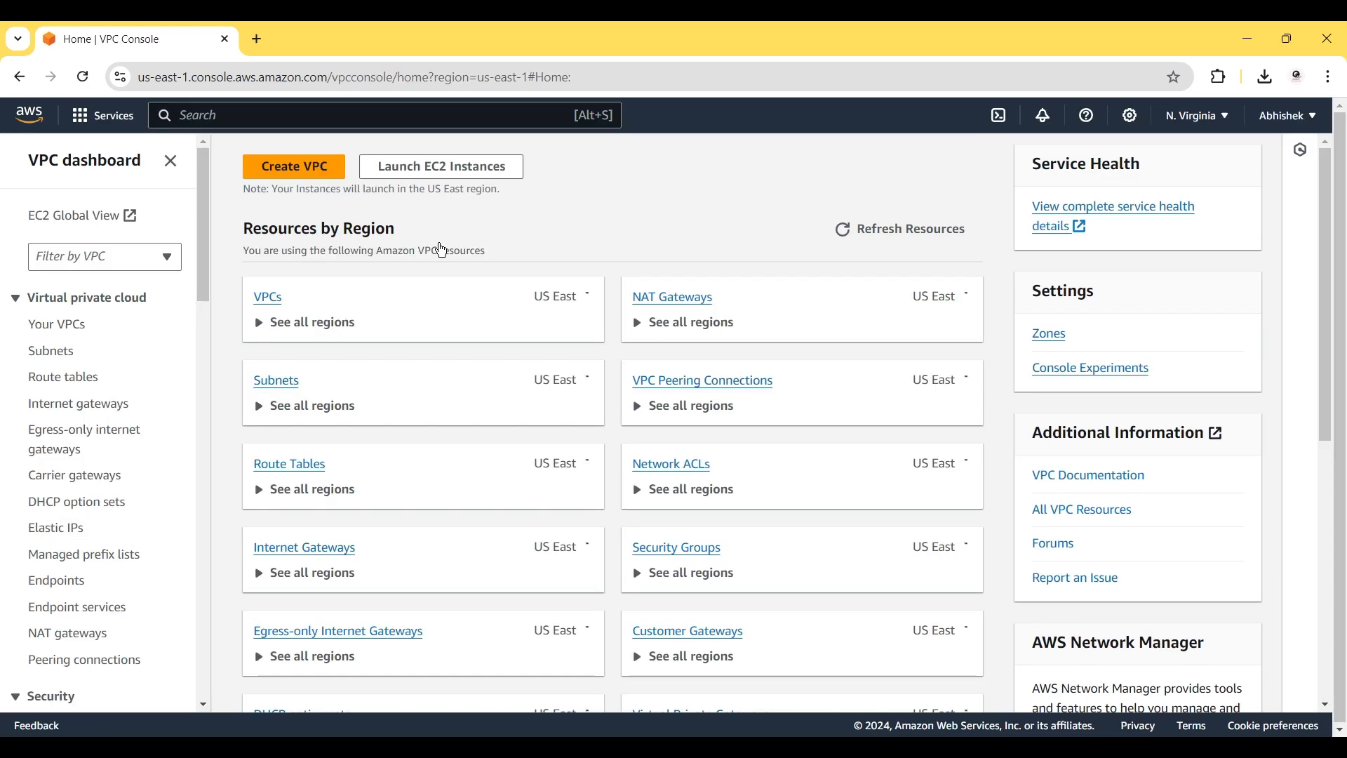
click(269, 297)
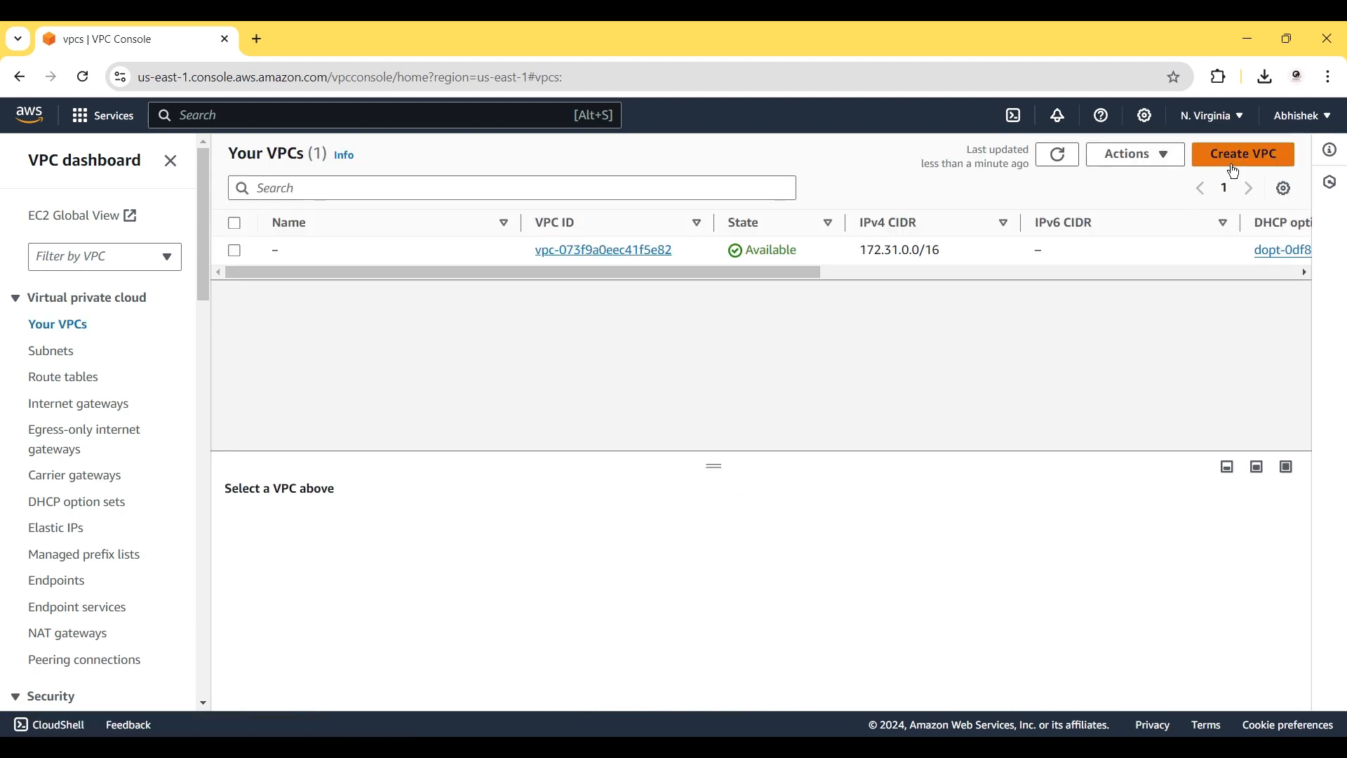
Create VPC vpc1 with IPv4 CIDR 10.0.0.0/16 and return to the VPC list.
click(1238, 156)
click(174, 440)
text(vp)
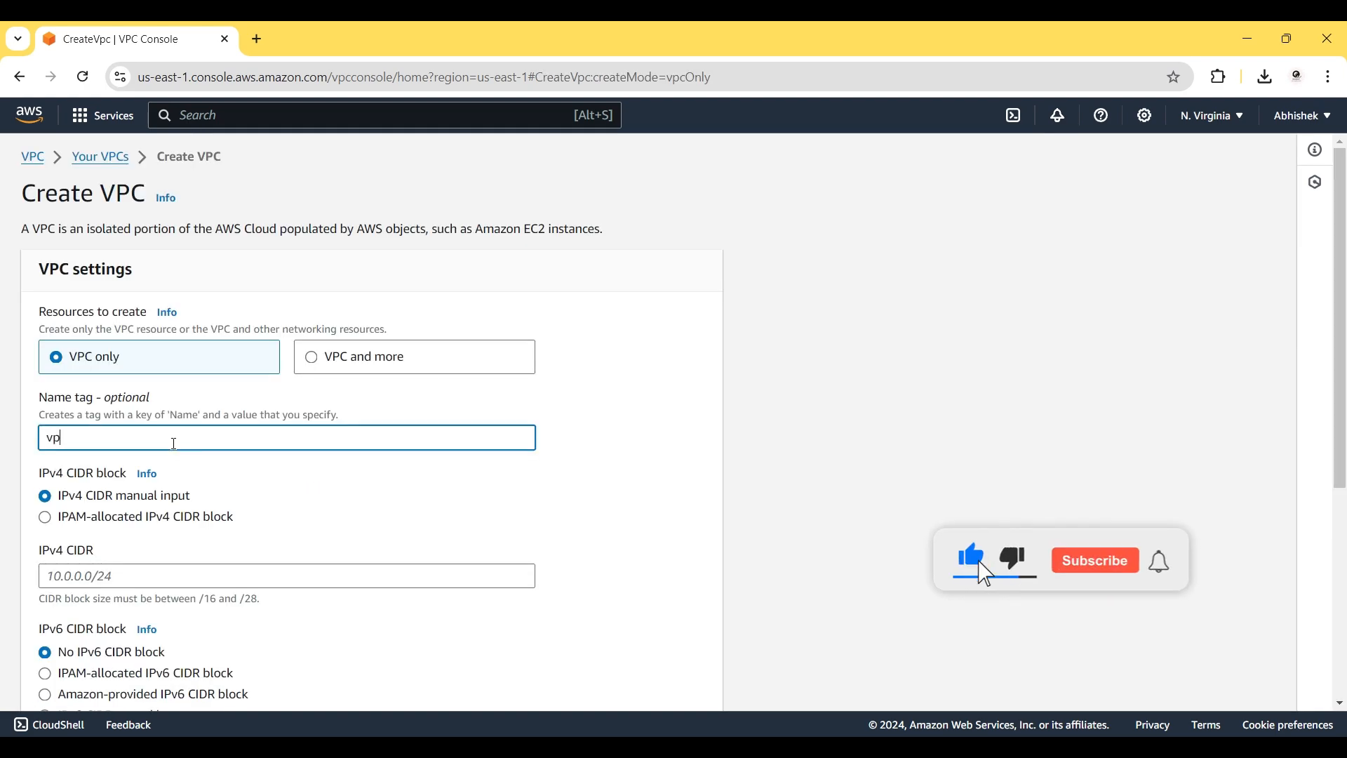
text(c1)
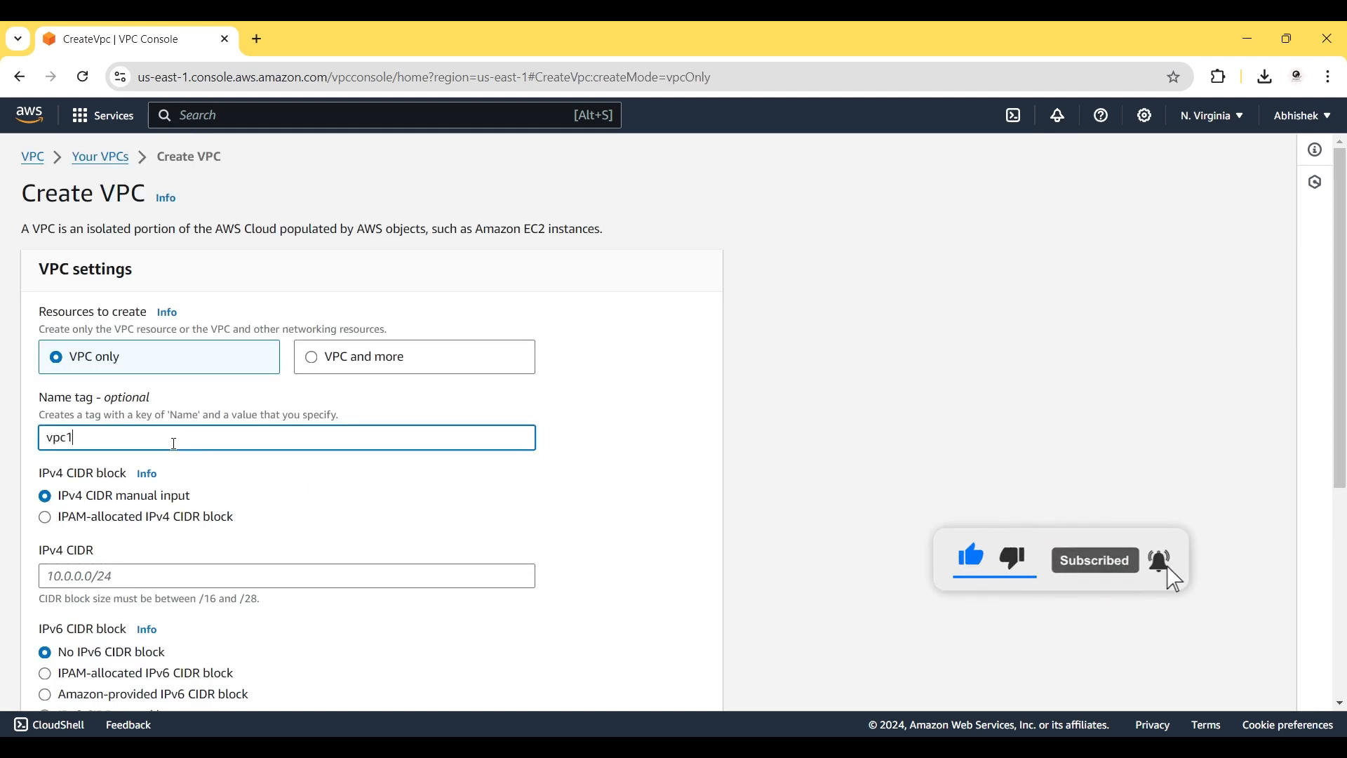
click(99, 585)
text(10.0.0)
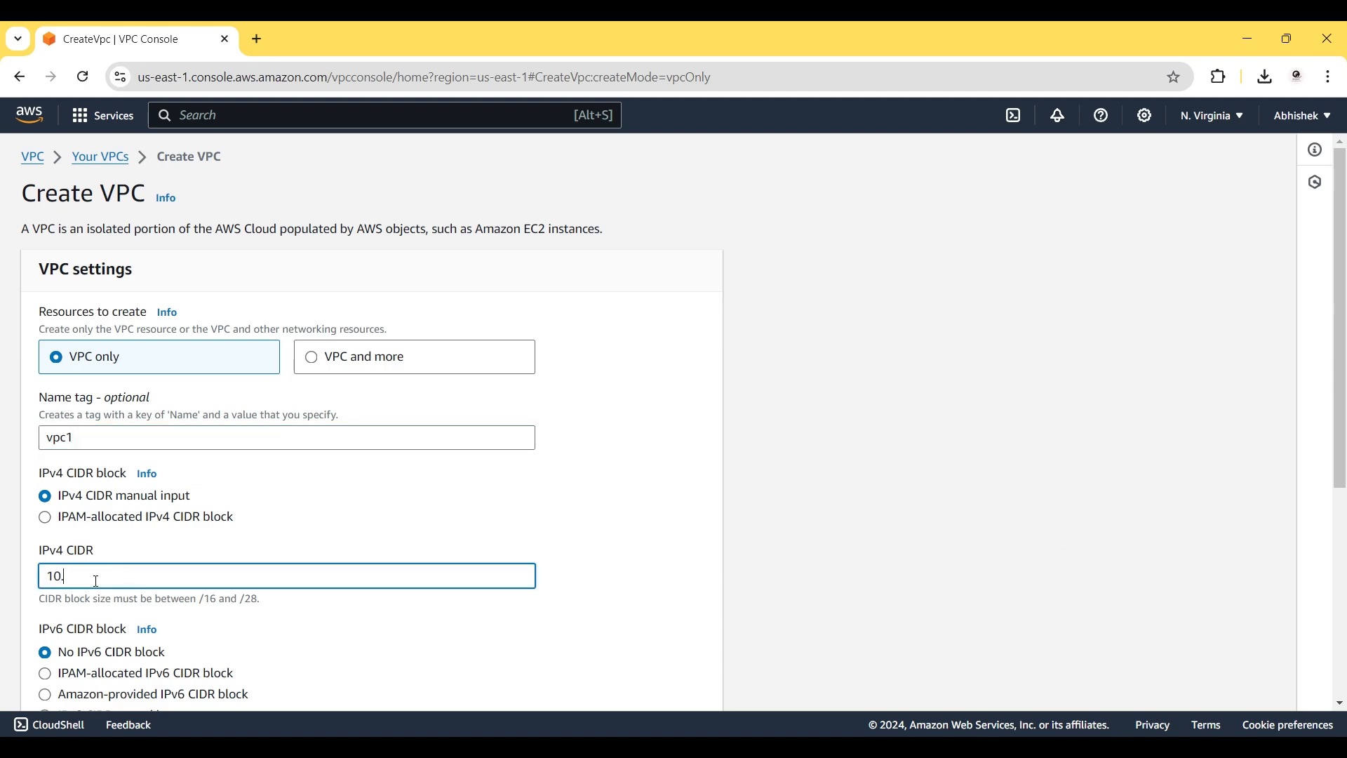
text(.0/16)
scroll(281, 614, down, 5)
click(690, 691)
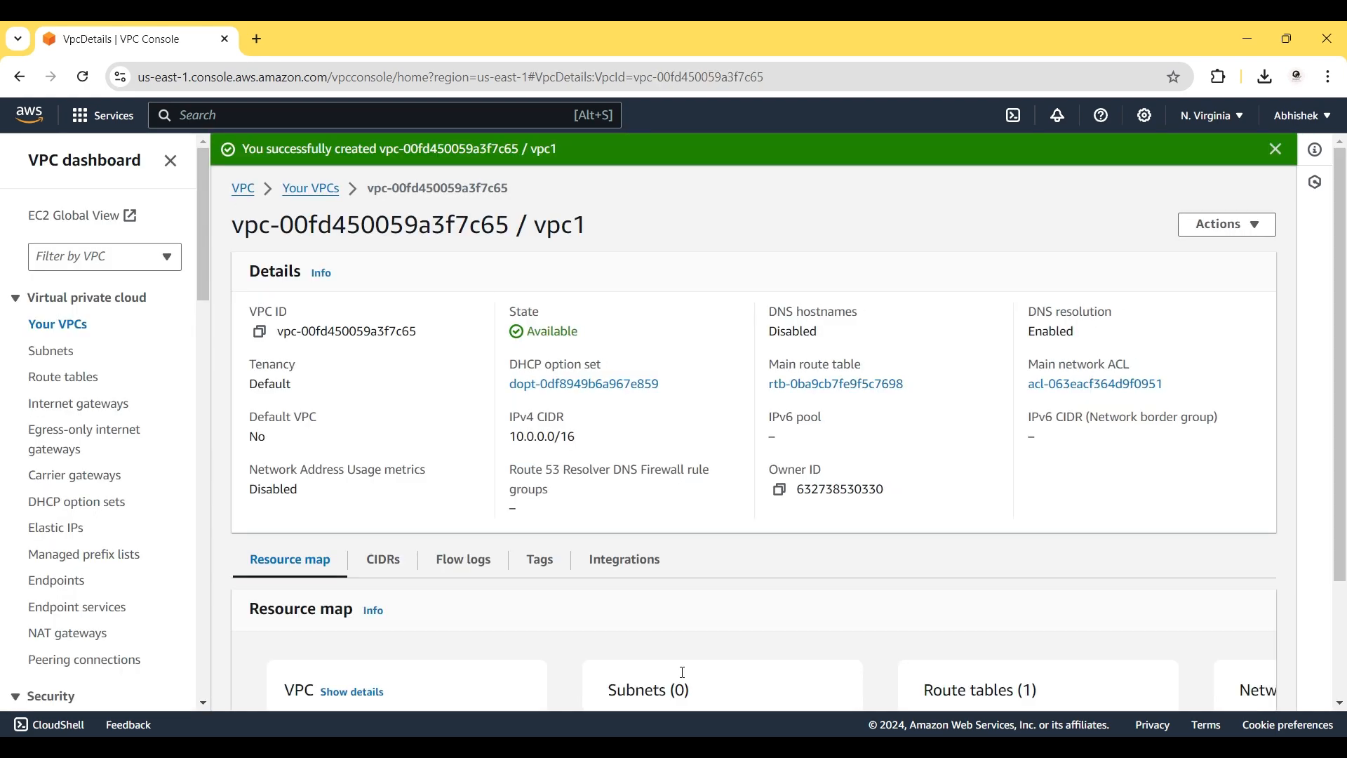
click(321, 187)
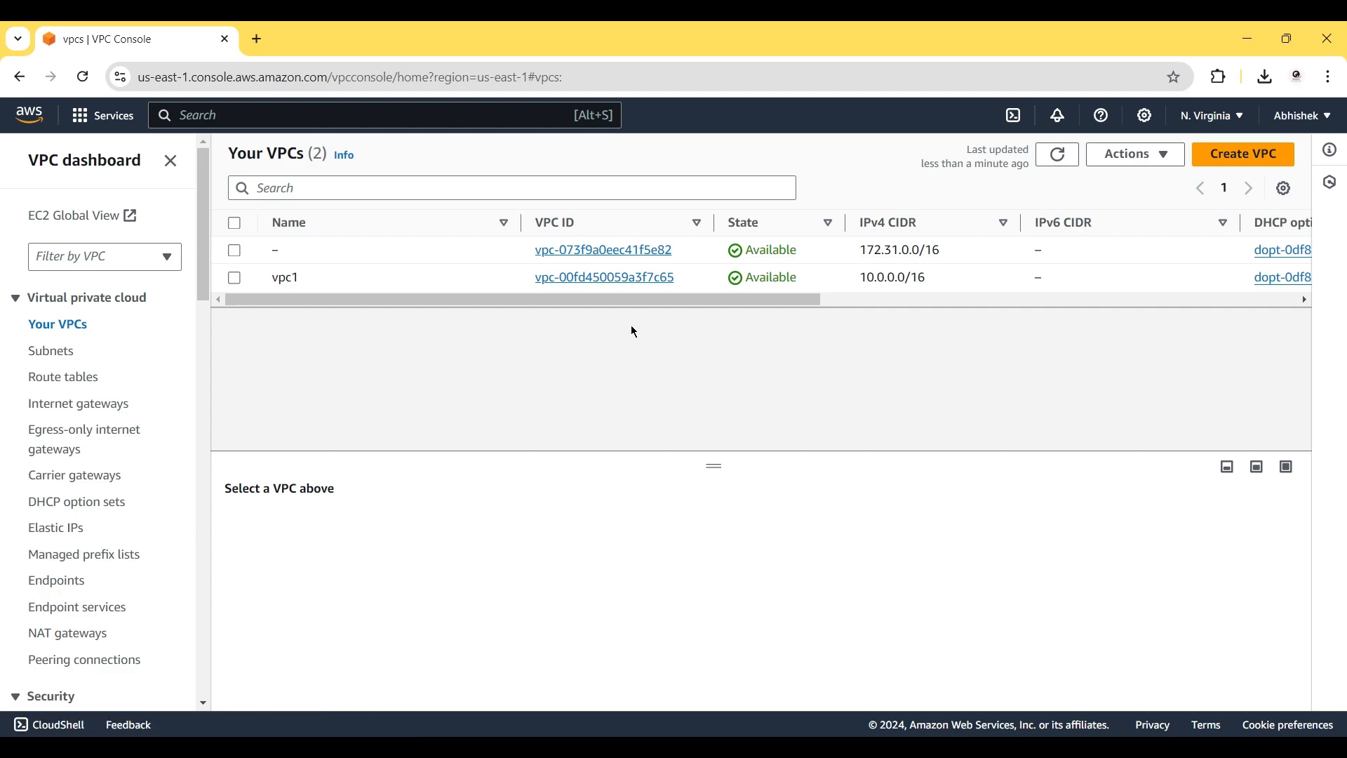
Create VPC vpc2 with IPv4 CIDR 11.0.0.0/16 and return to the VPC list.
click(1244, 154)
click(148, 438)
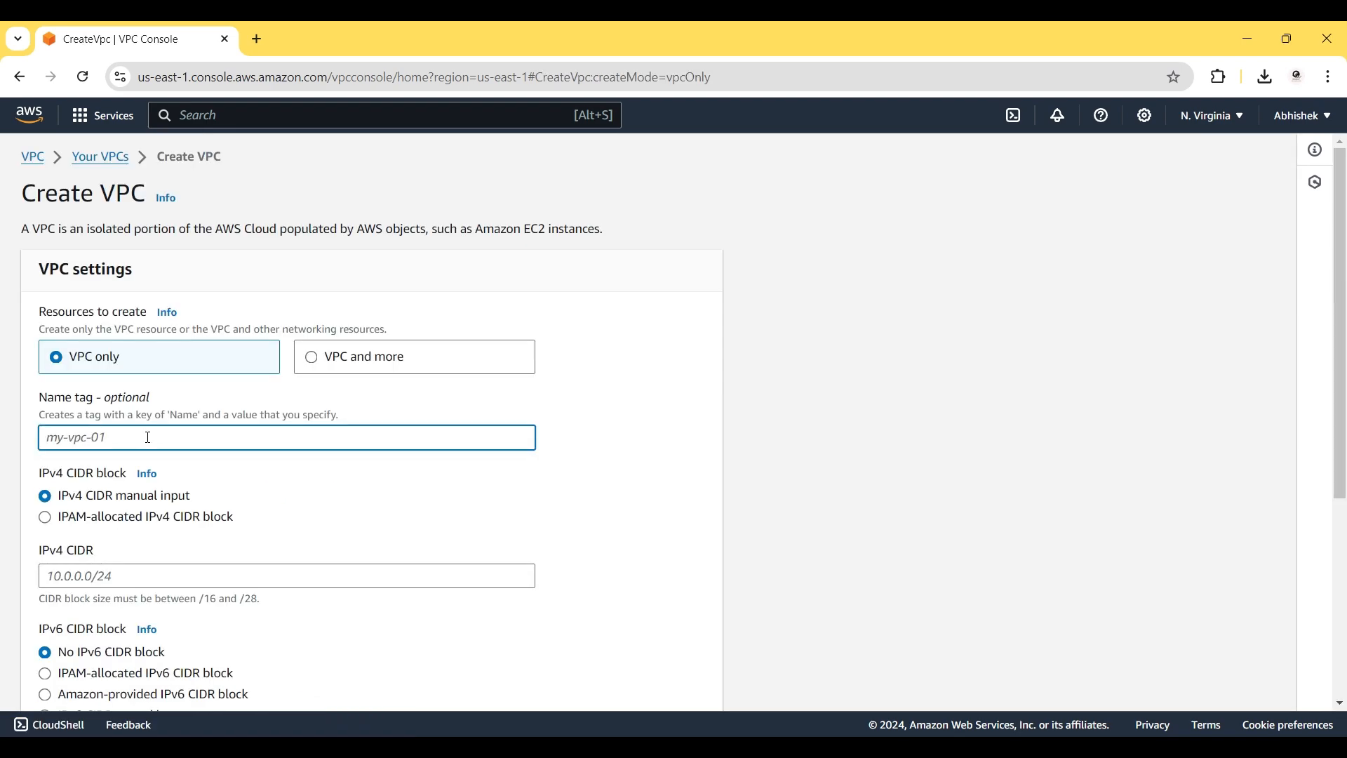
text(vpc2)
scroll(148, 437, down, 1)
click(75, 480)
text(11.0.0.0)
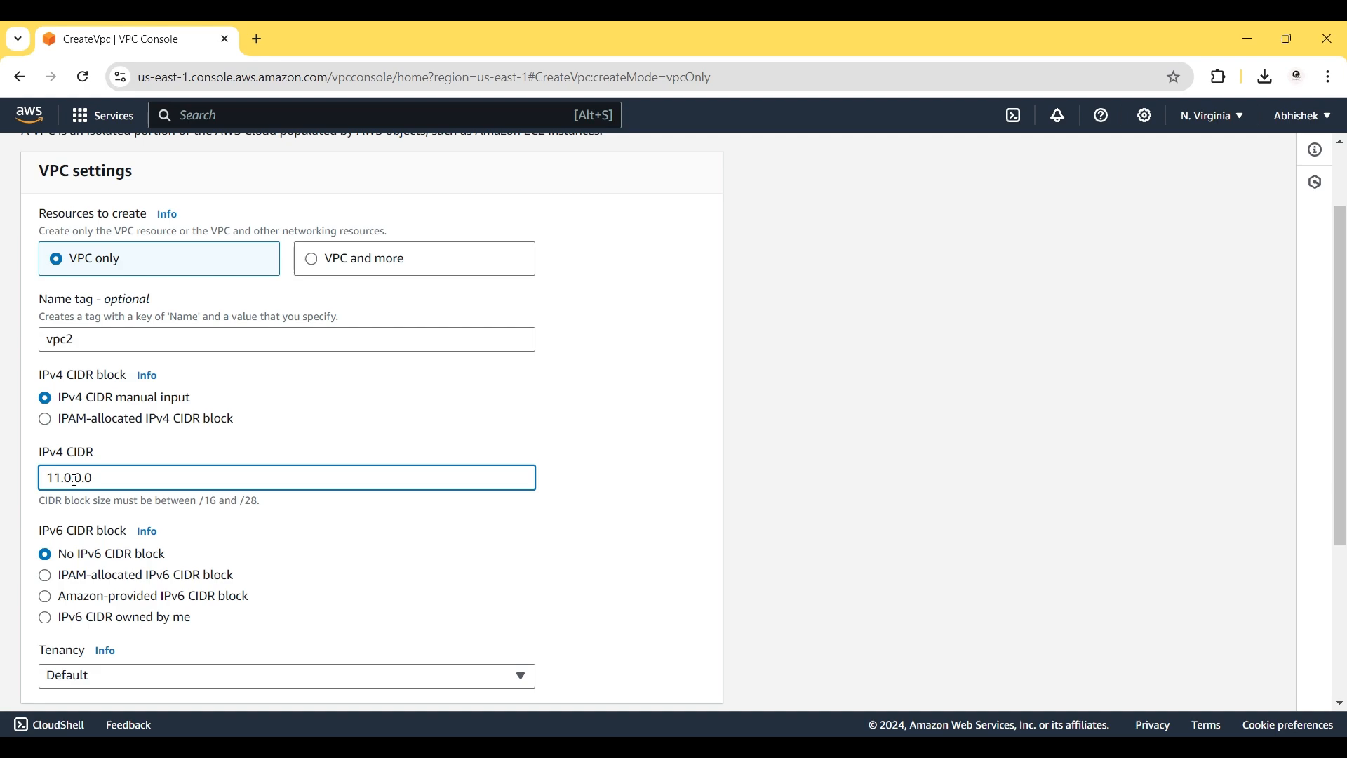
text(/16)
scroll(271, 552, down, 4)
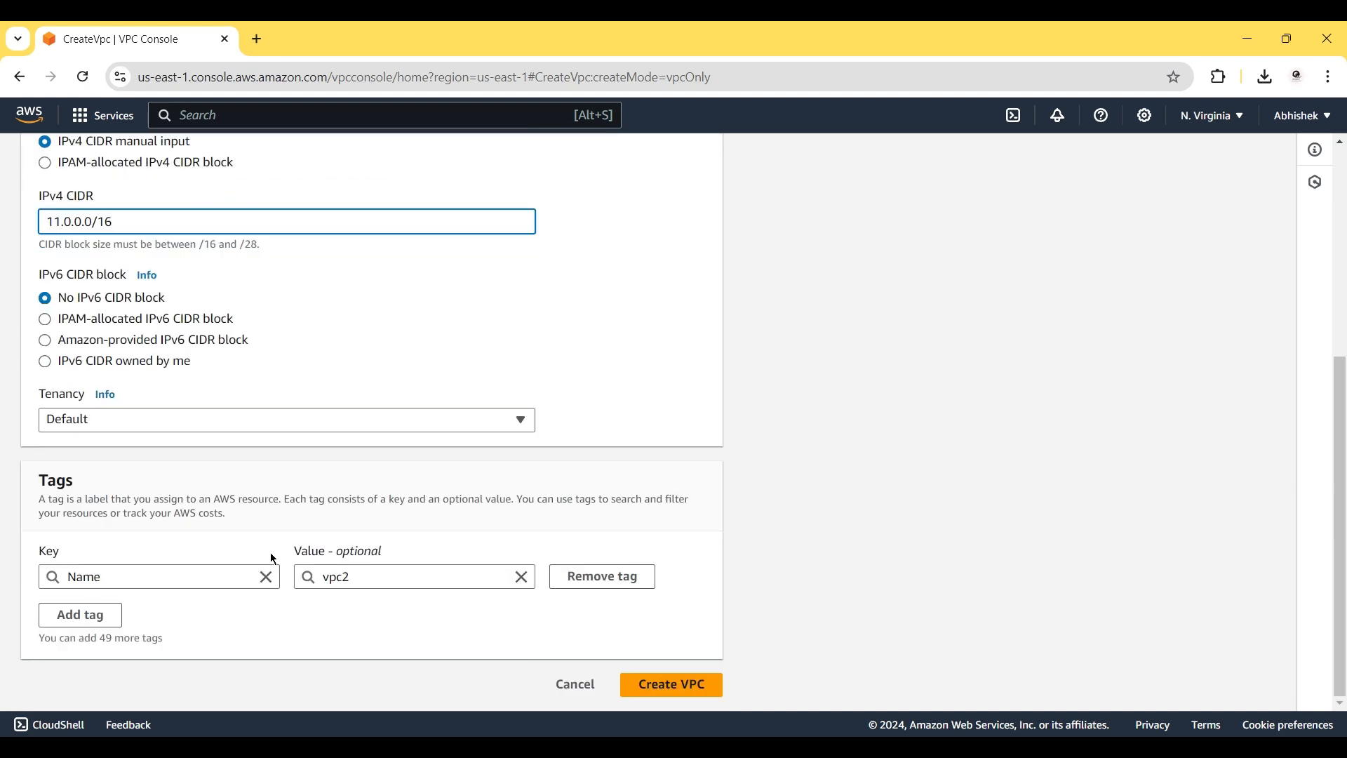
click(670, 695)
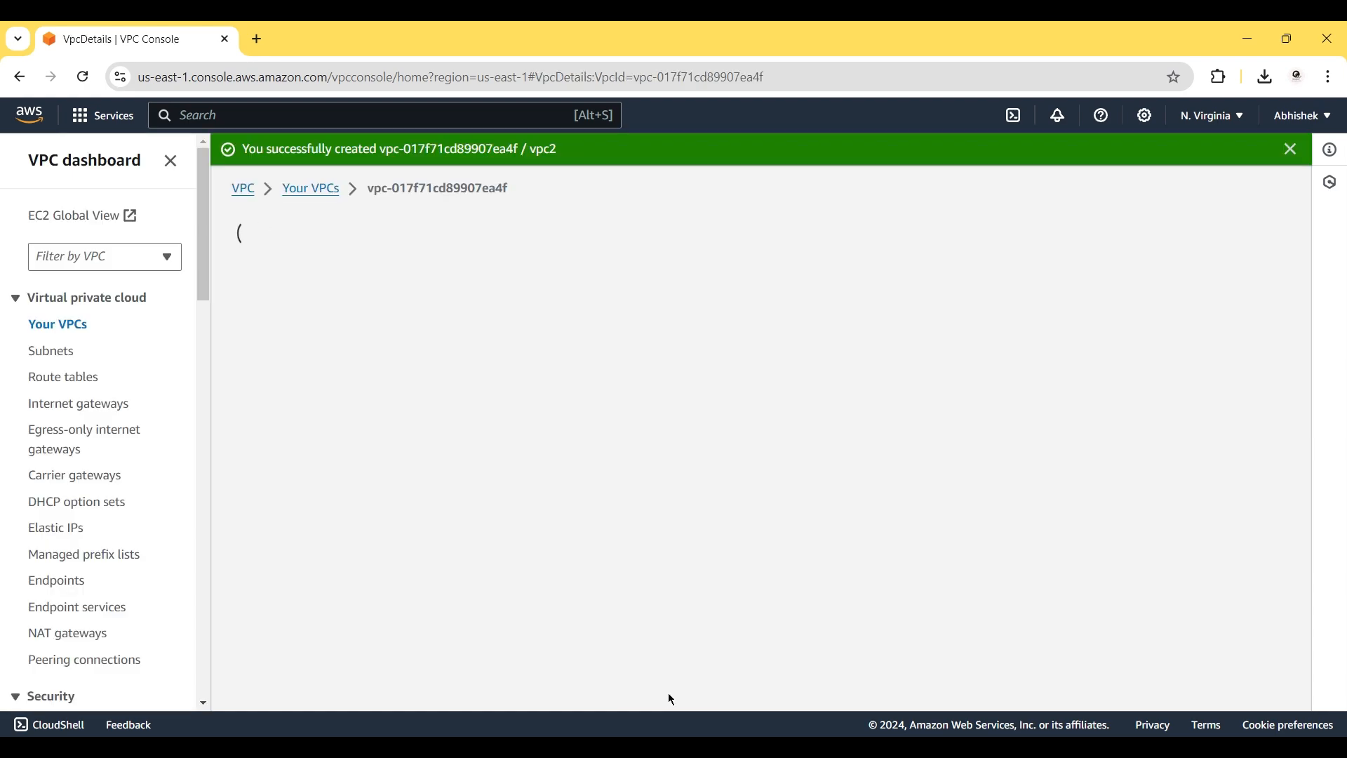
click(314, 193)
Create VPC vpc3 with IPv4 CIDR 12.0.0.0/16.
click(1228, 160)
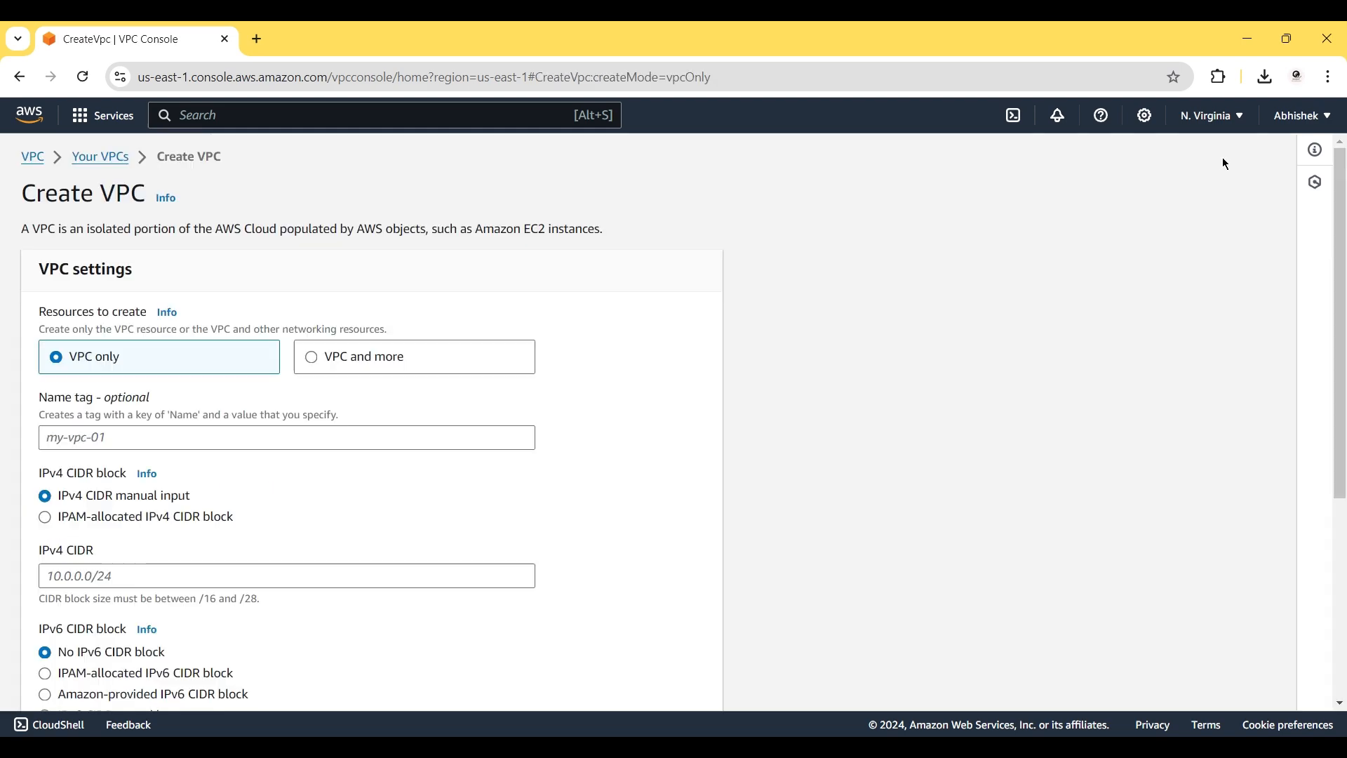
click(167, 442)
text(vpc3)
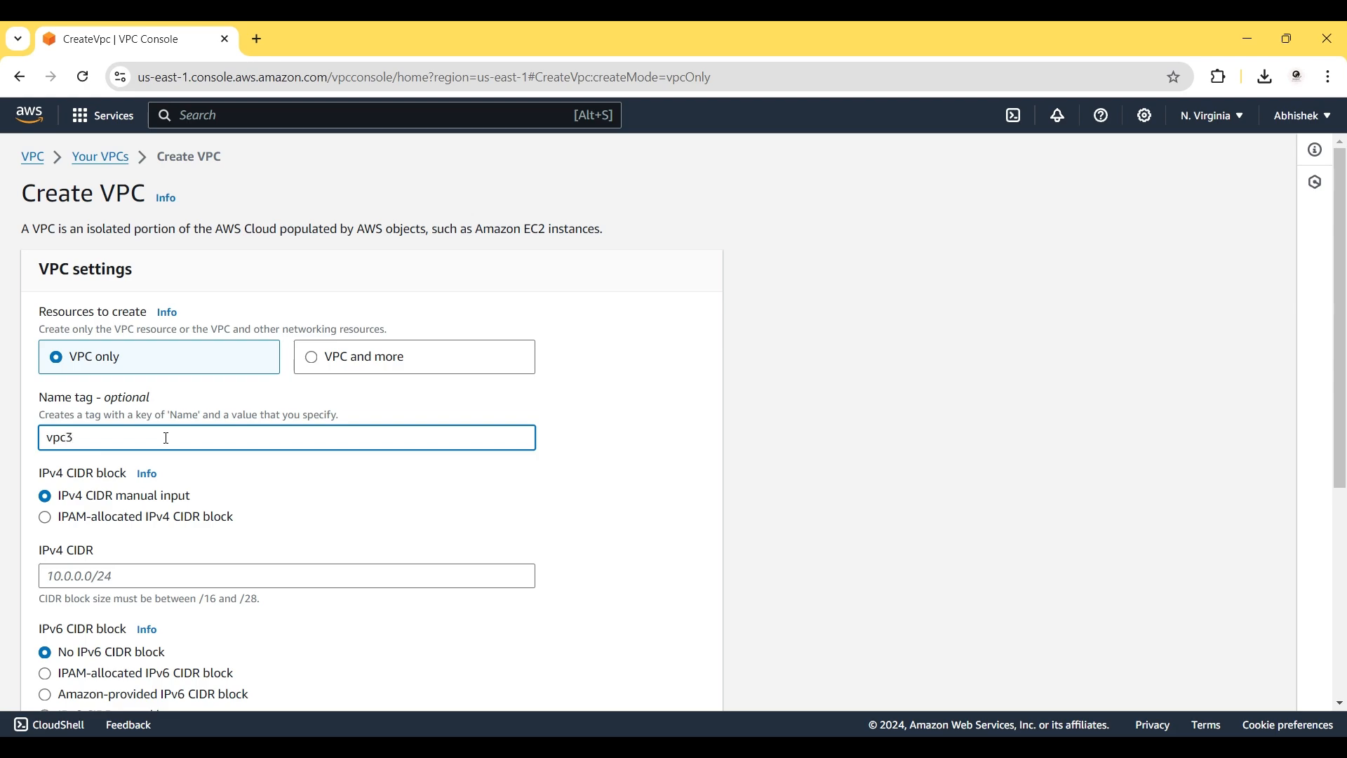
click(109, 572)
text(10)
key(BackSpace)
text(2.0)
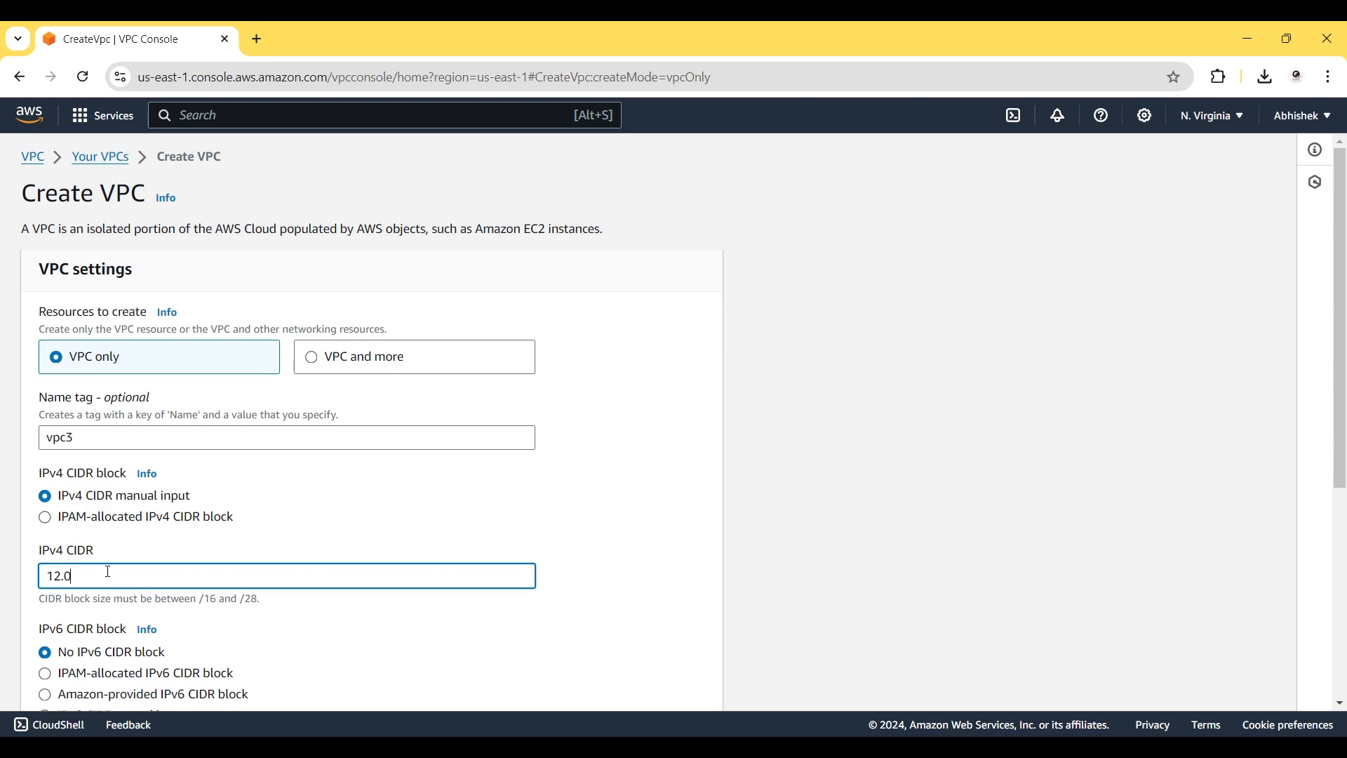
text(.0.0/16)
scroll(294, 633, down, 5)
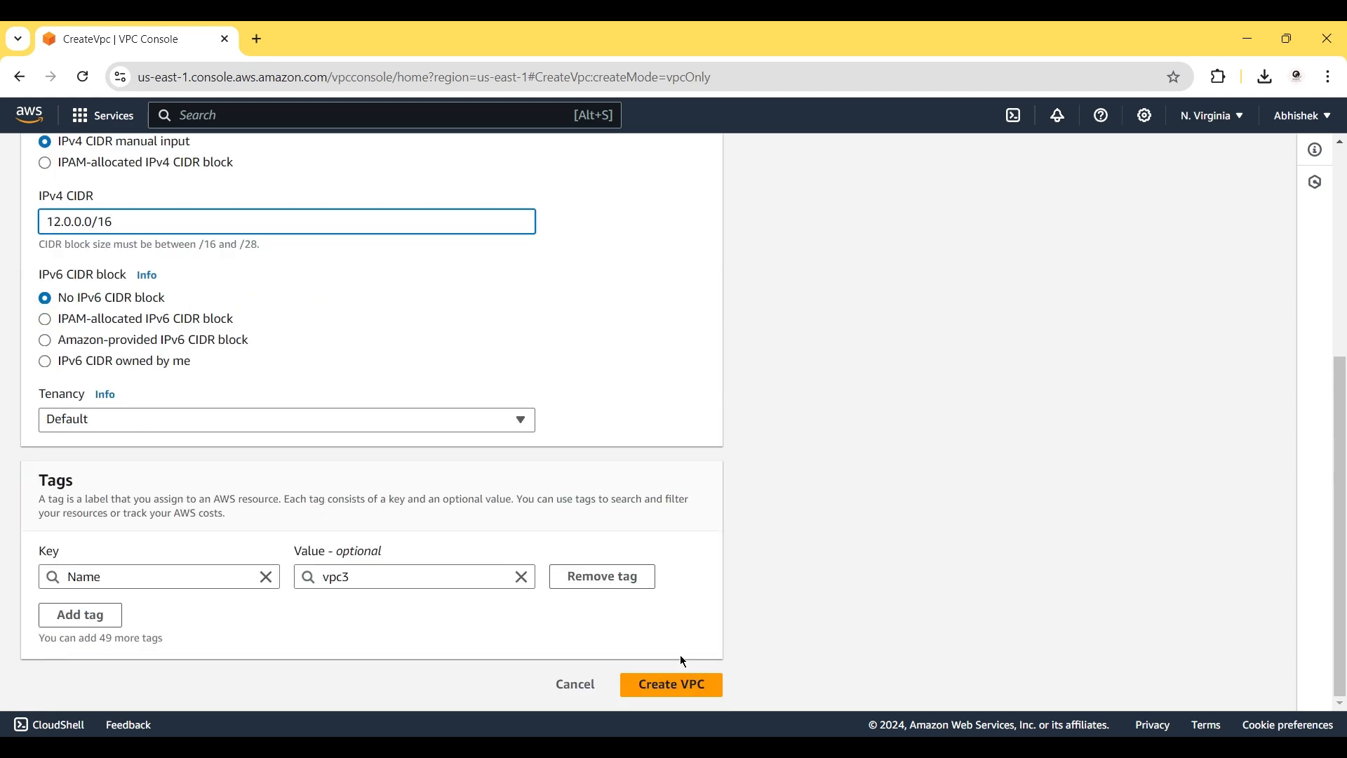
click(663, 680)
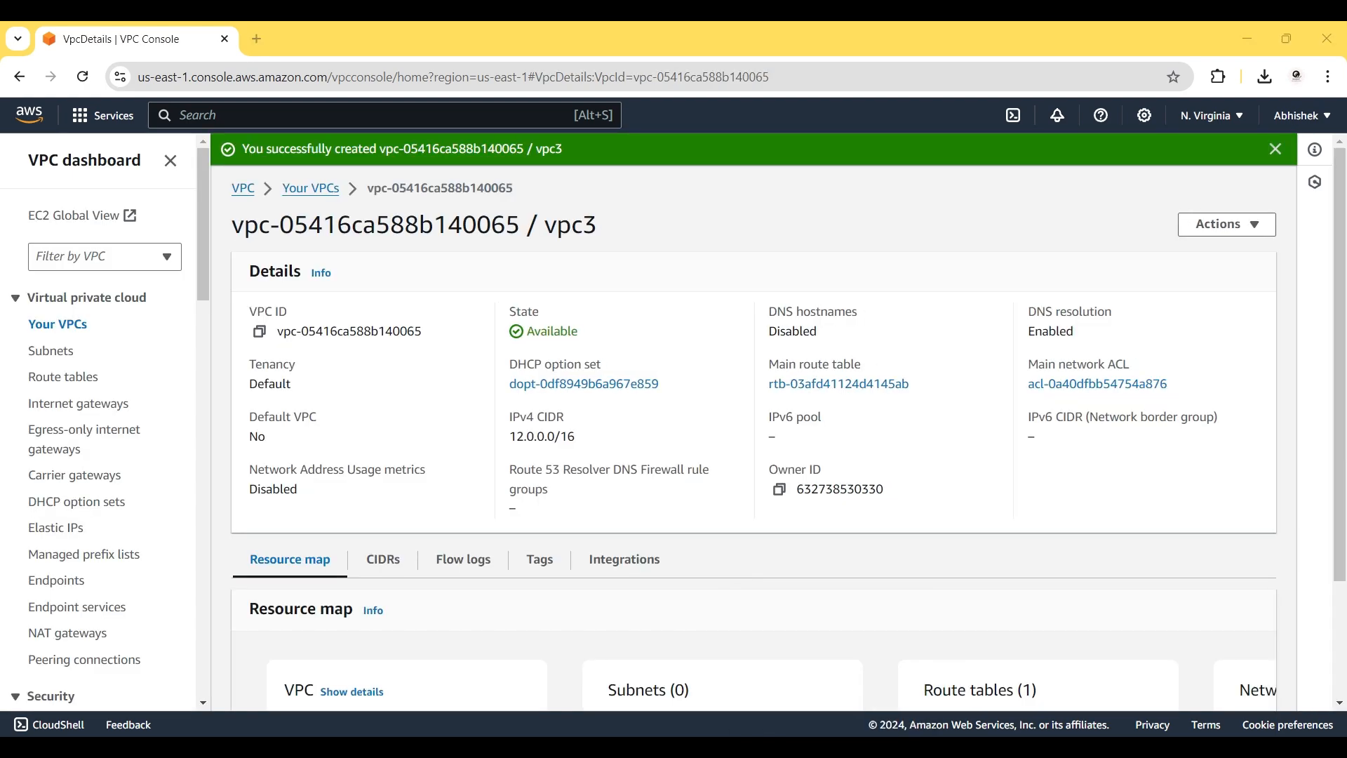
click(830, 747)
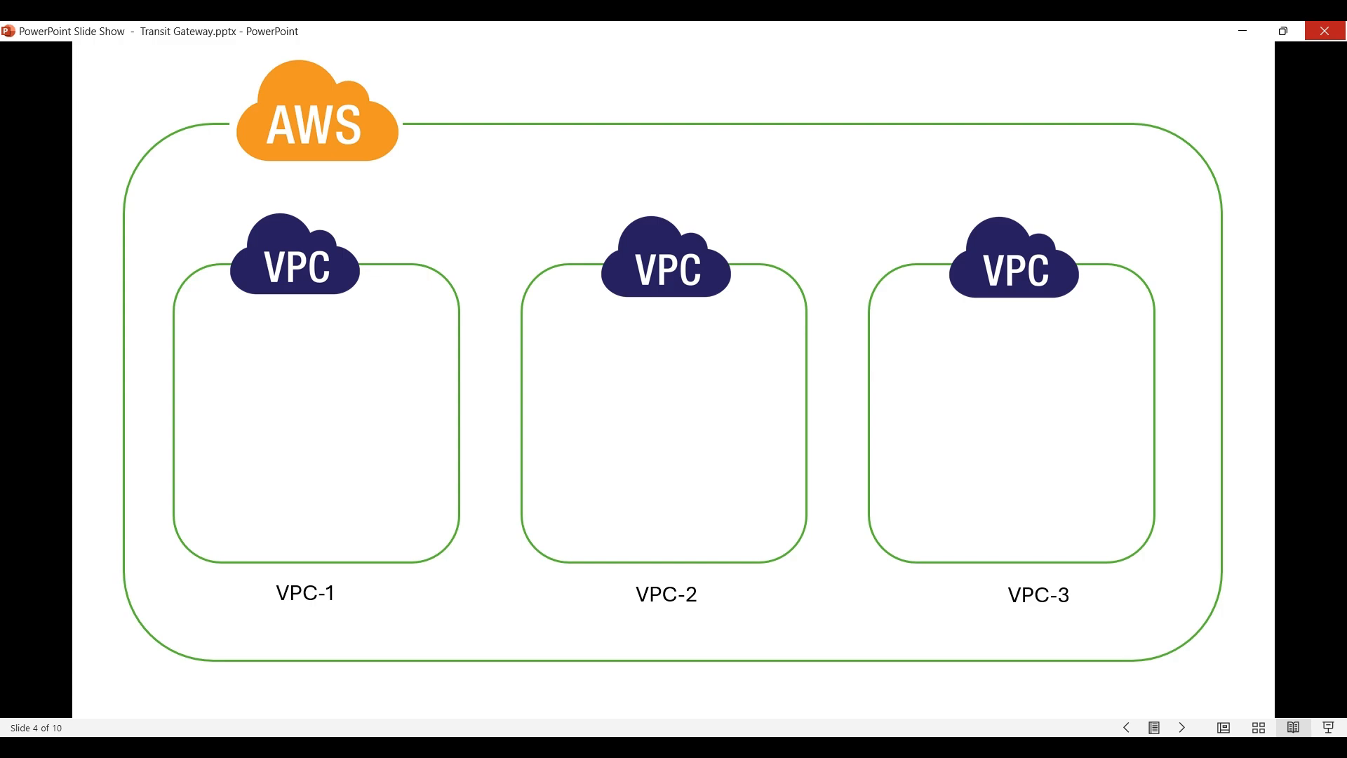
Advance to slide 5's VPC-1 public subnet diagram, then return to the VPC console.
key(Right)
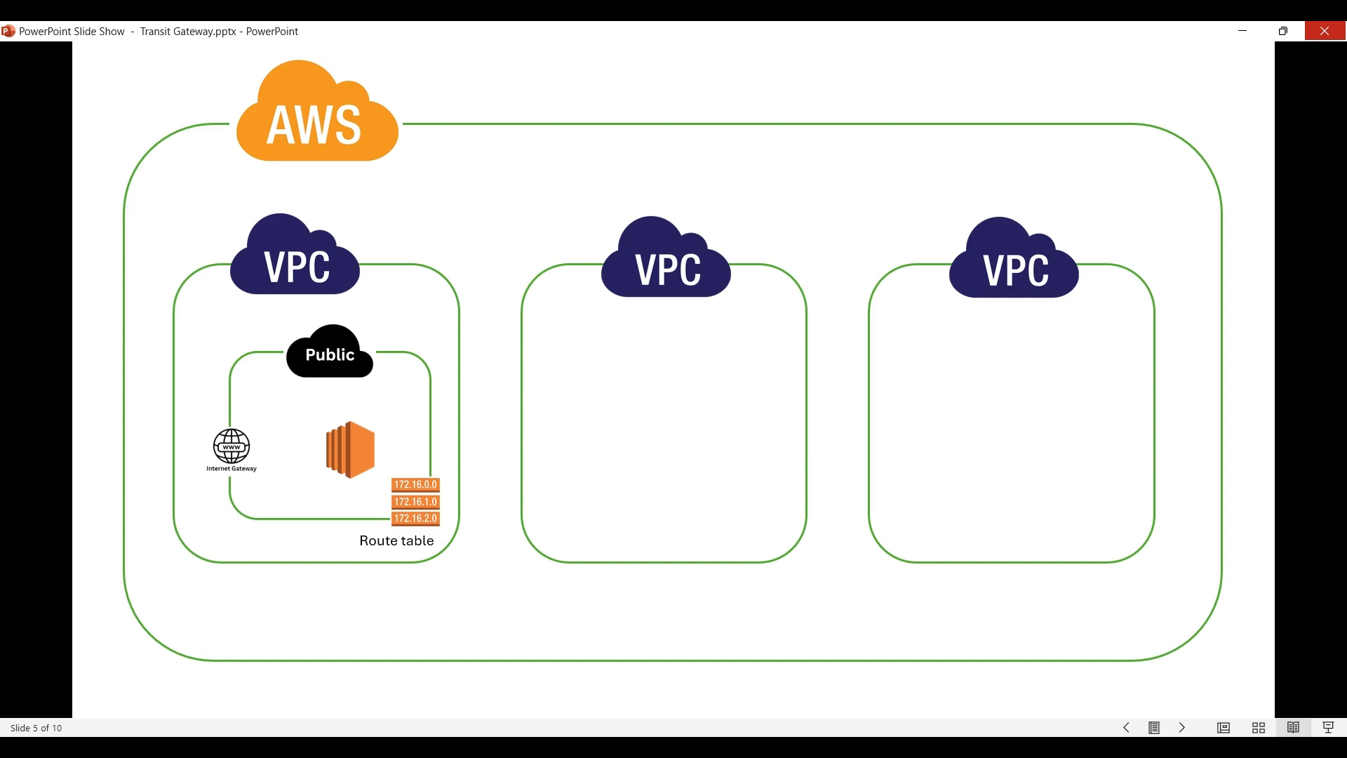
click(792, 746)
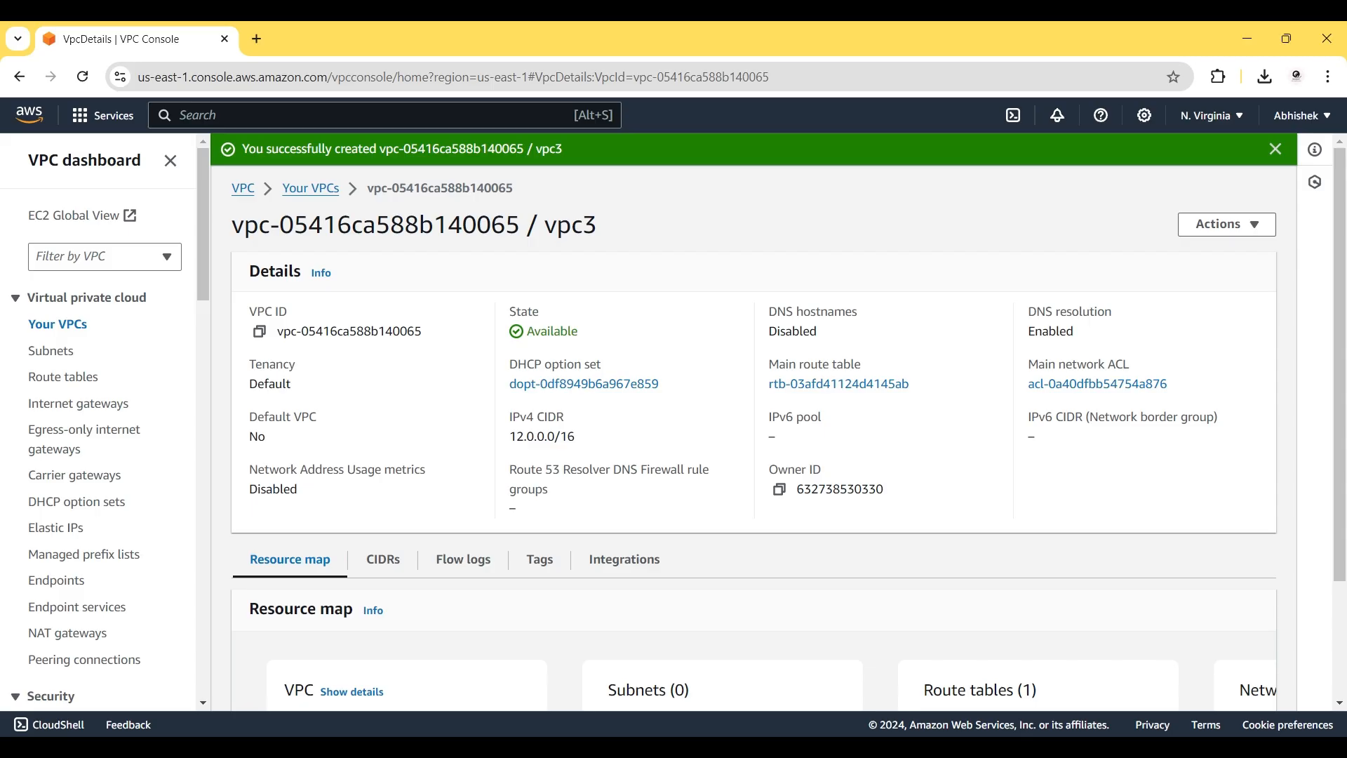
Start a new subnet from the Subnets list and assign it to vpc1.
click(67, 349)
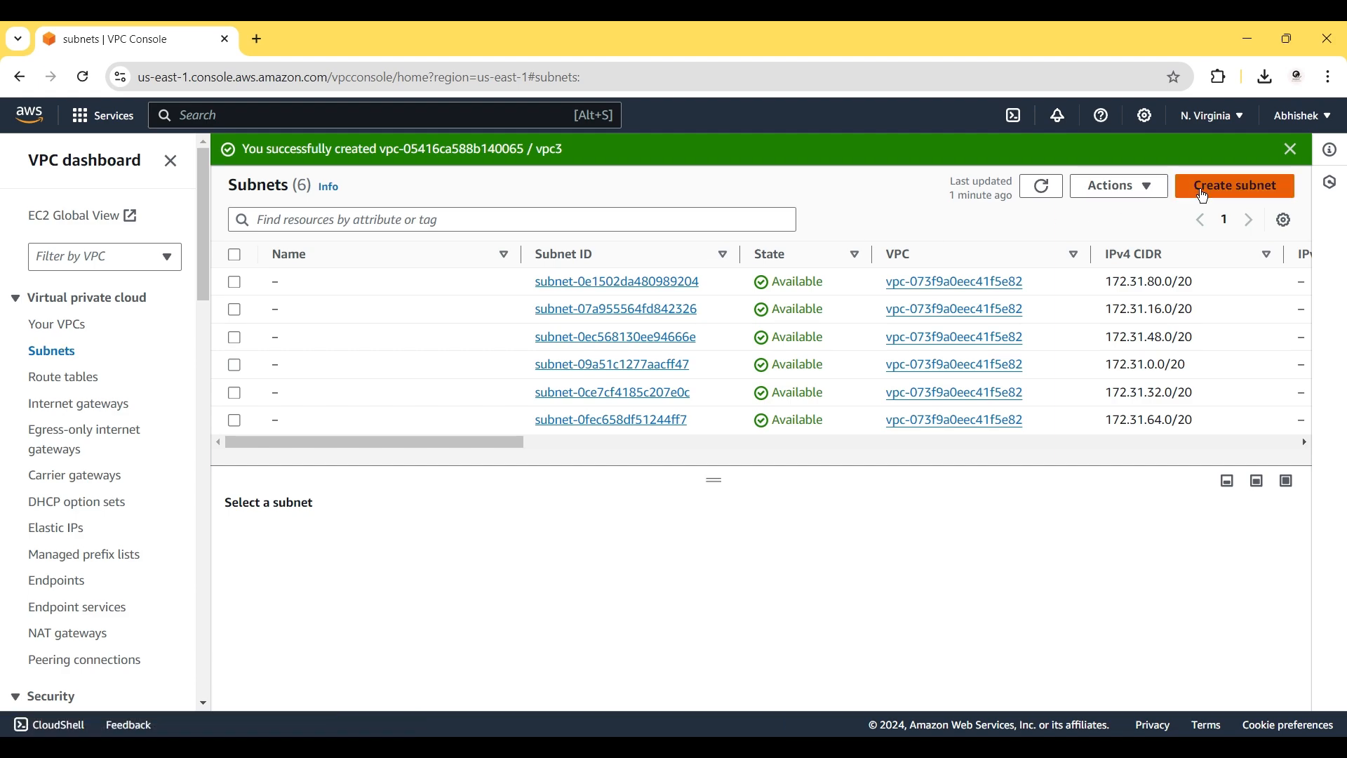
click(1204, 191)
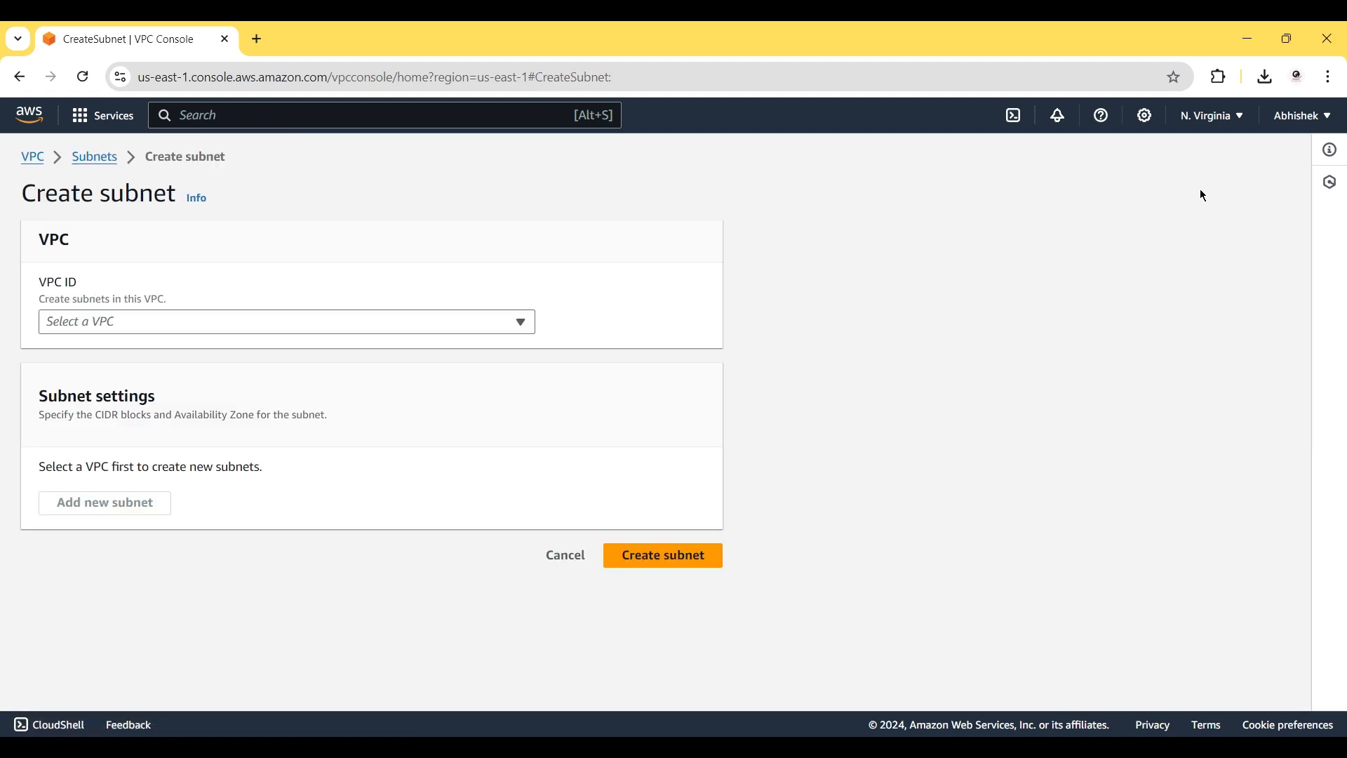
click(301, 321)
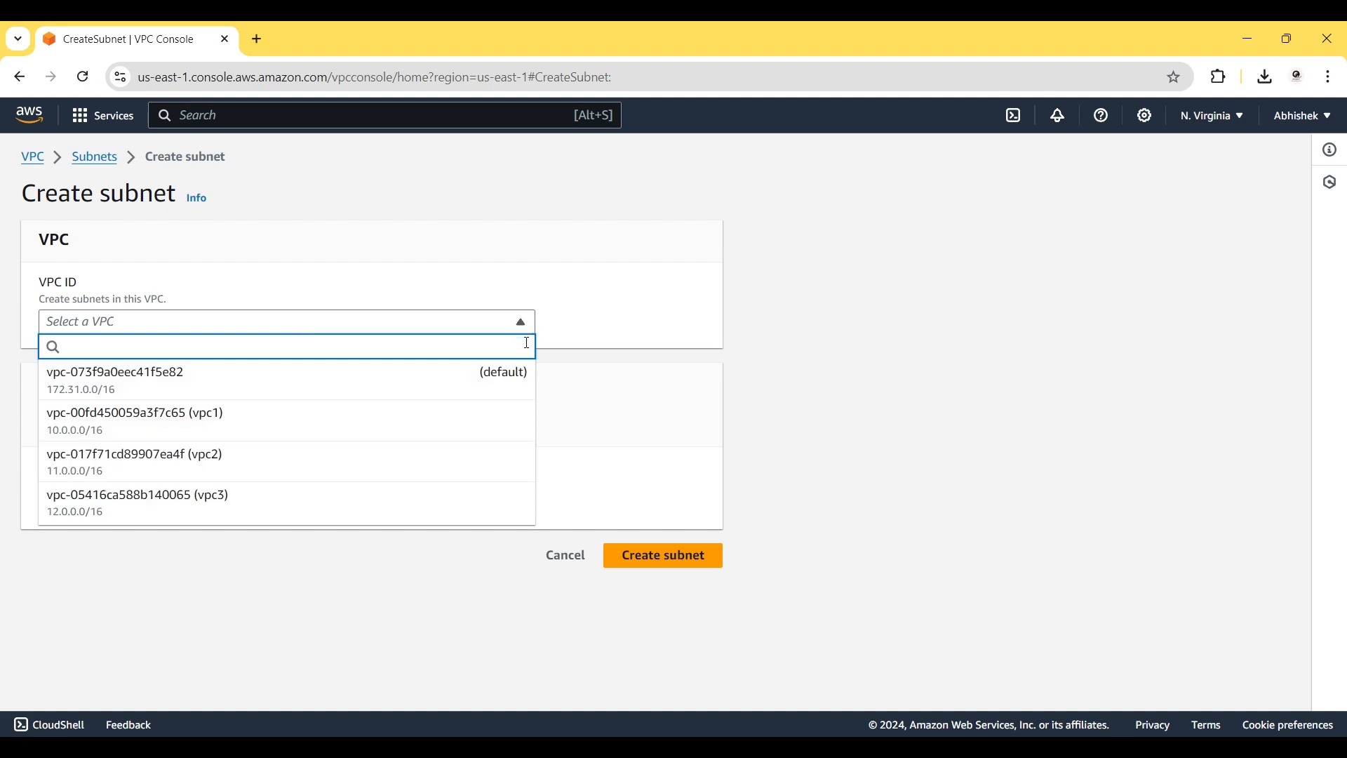
click(288, 433)
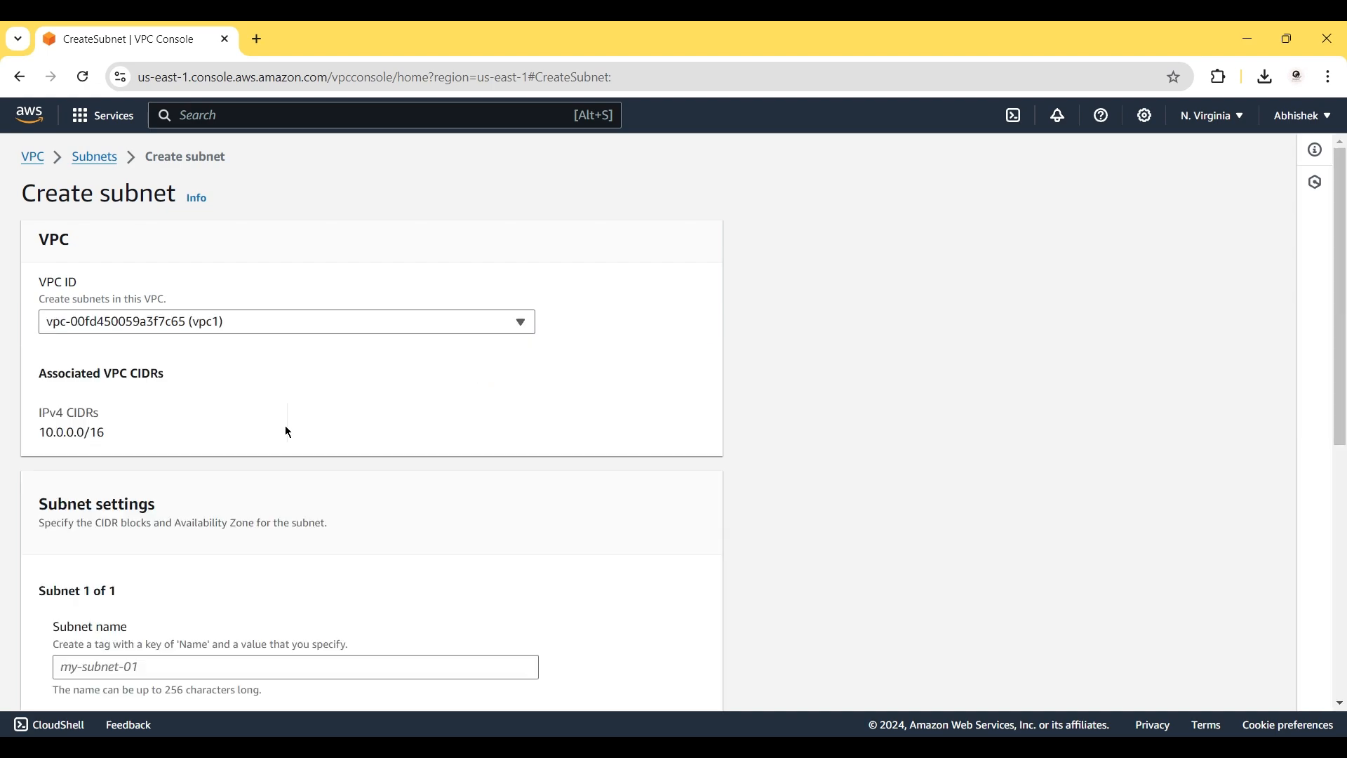
Name the subnet public-subnet-vpc1 with CIDR block 10.0.0.0/24 and create it.
scroll(322, 566, down, 2)
click(114, 519)
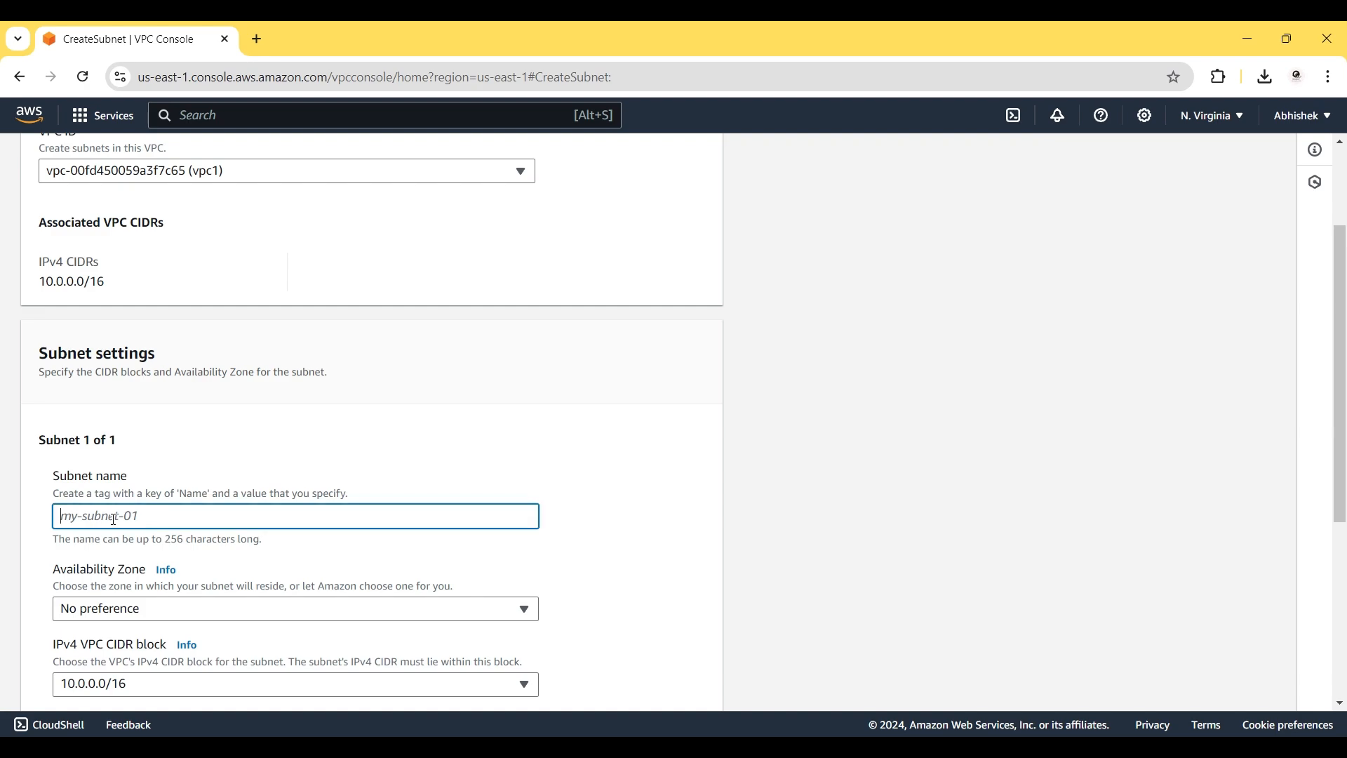
text(public-subnet-vpc1)
scroll(237, 562, down, 3)
click(110, 559)
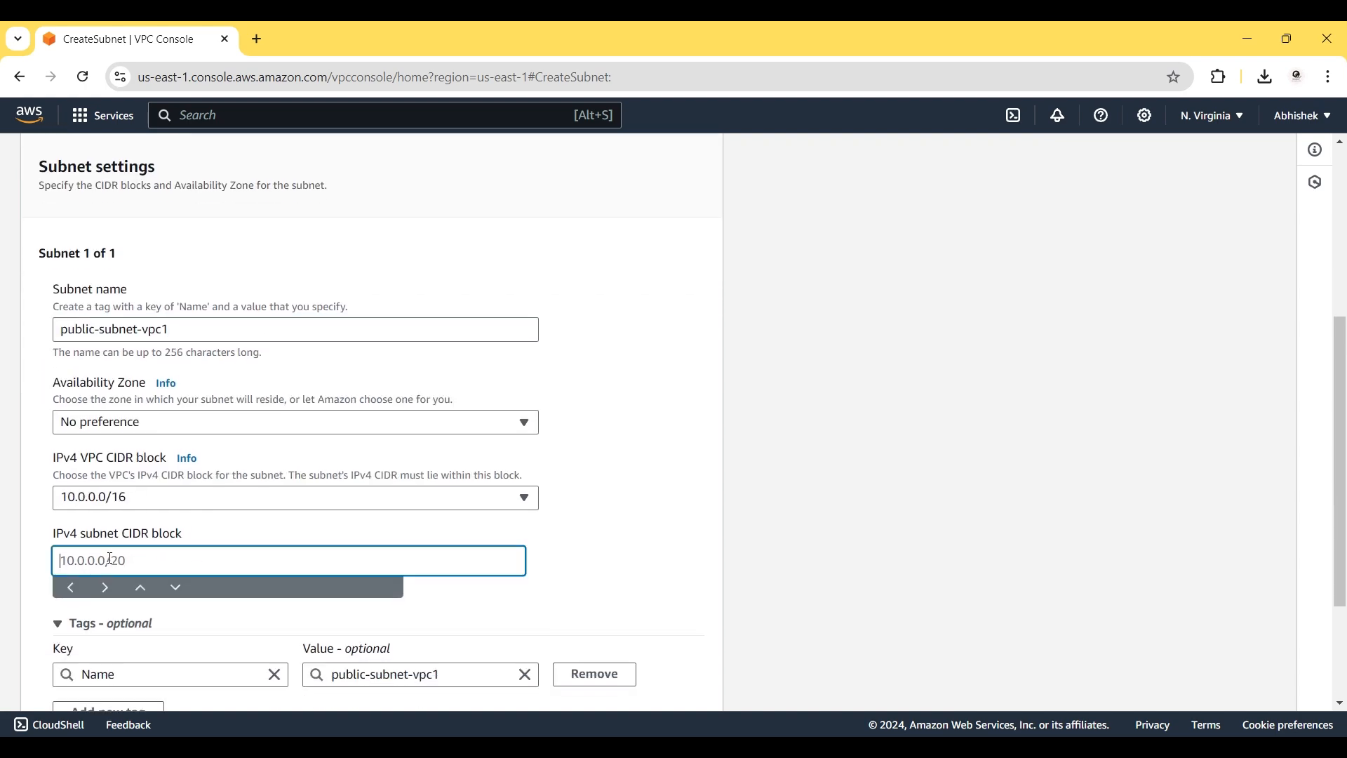
text(10.0.0.0/25)
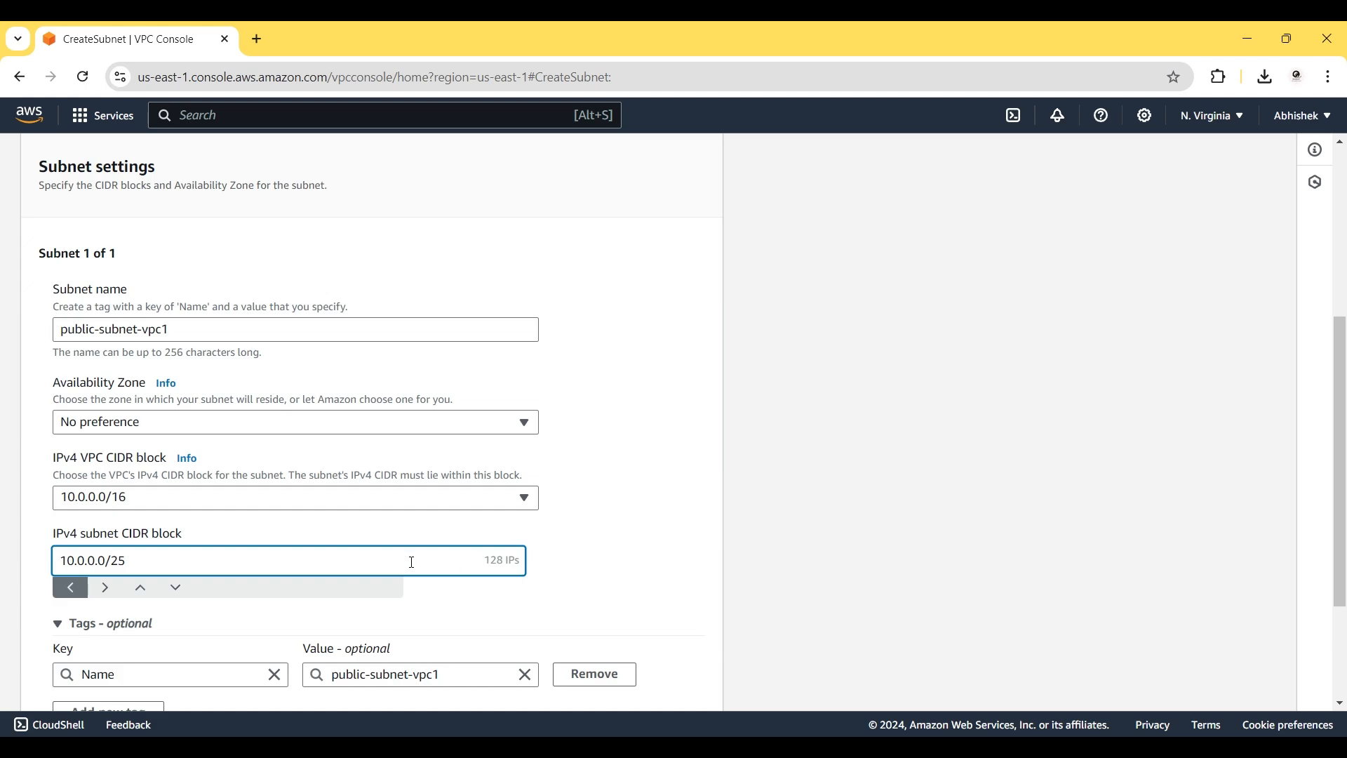
key(BackSpace)
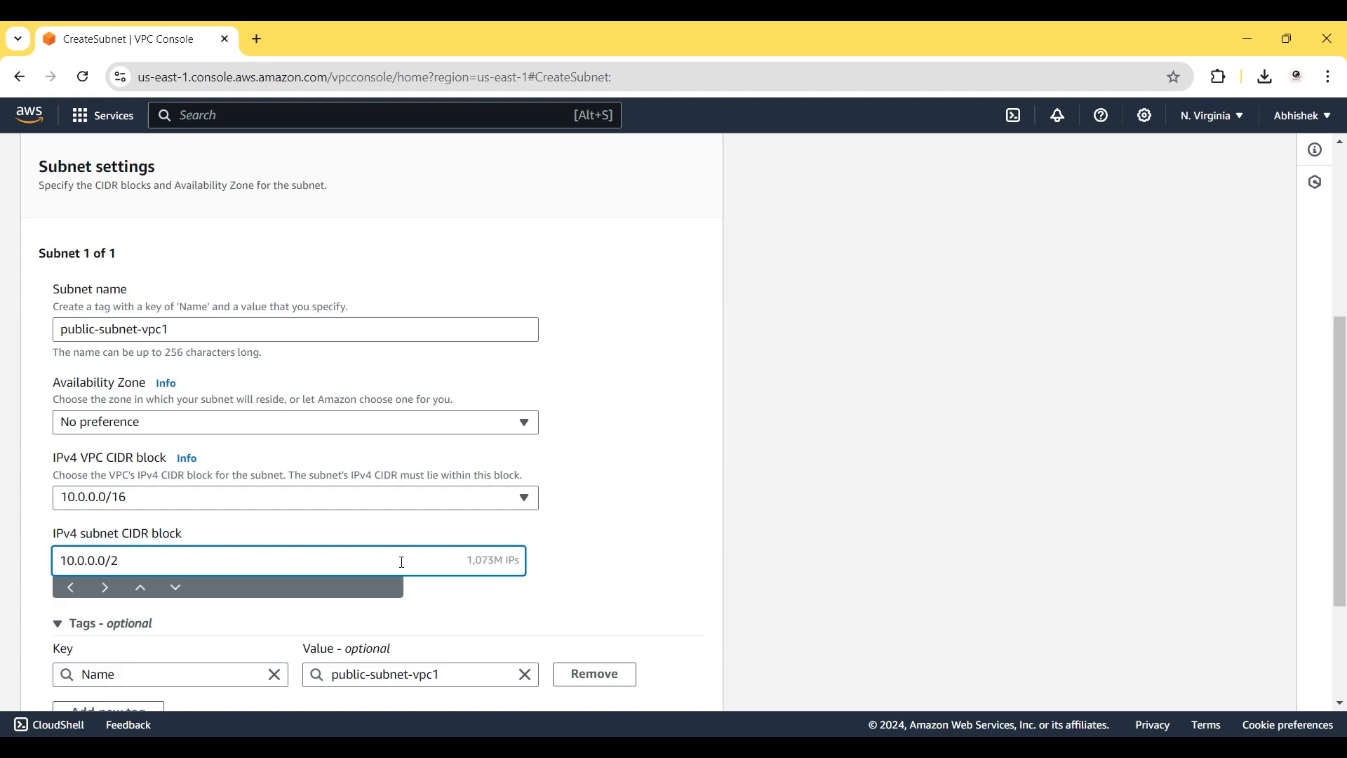
text(4)
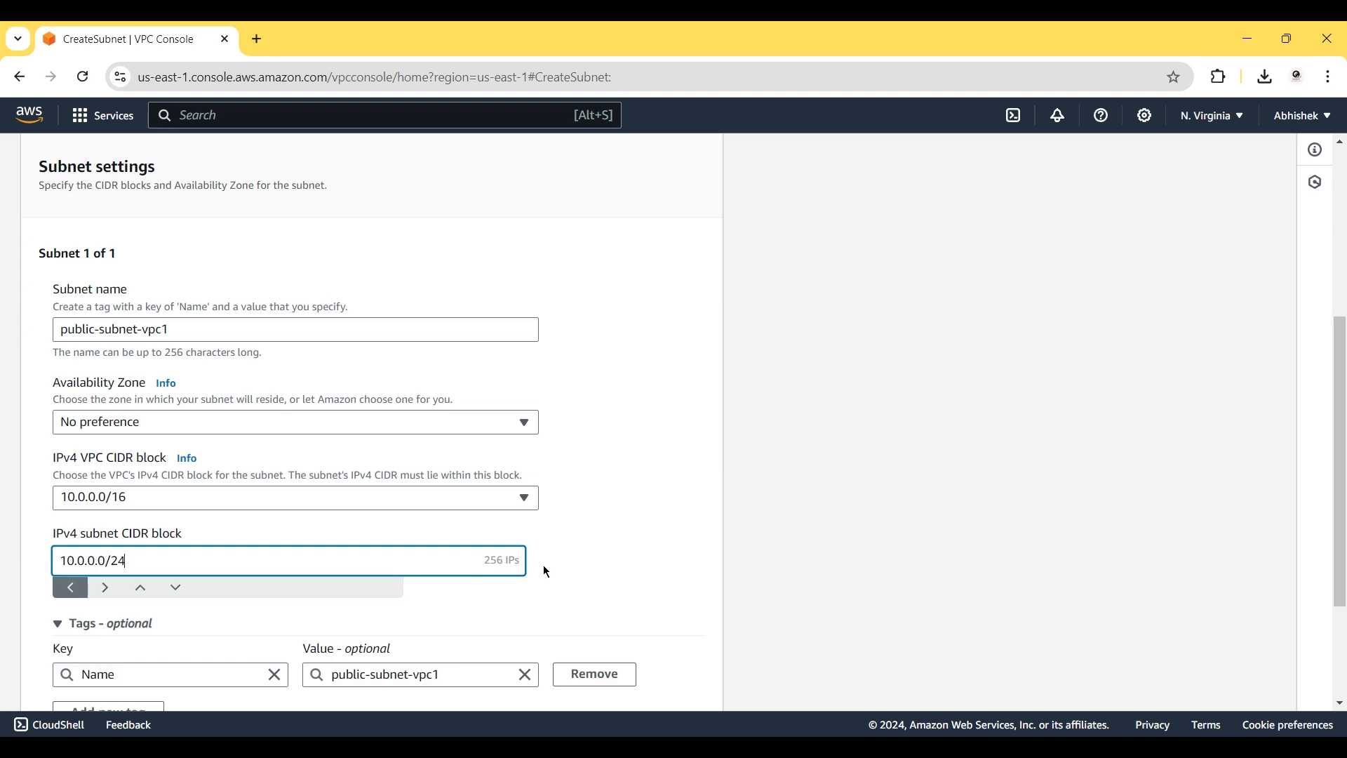
scroll(546, 571, down, 3)
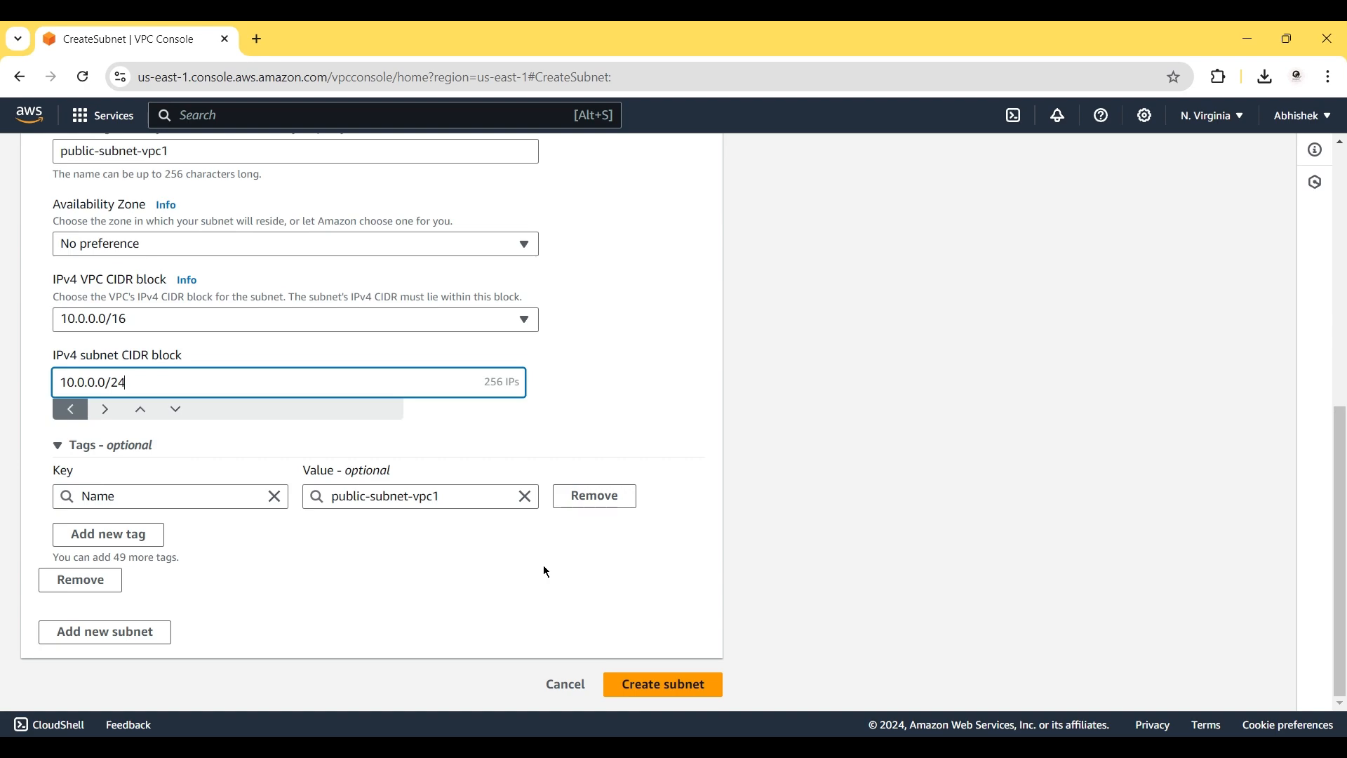
click(647, 675)
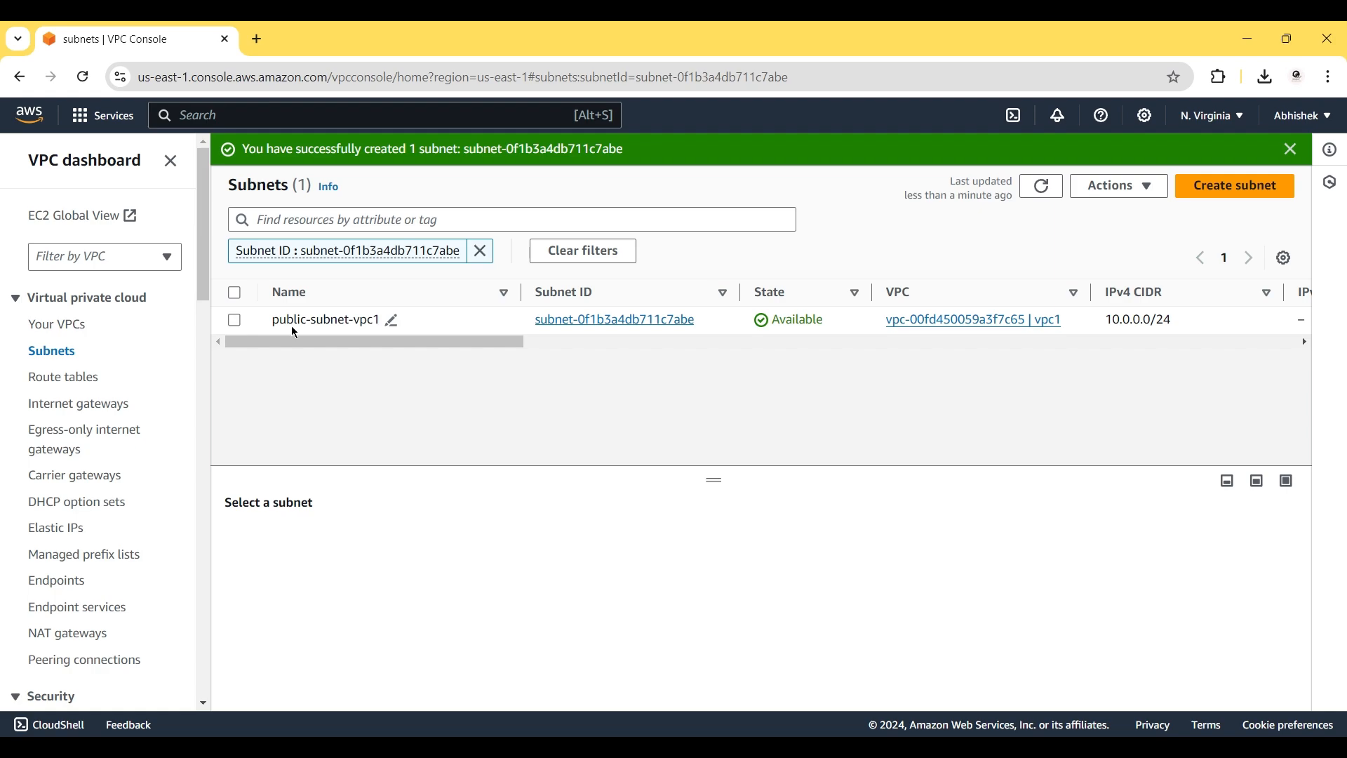
Start another subnet and select vpc2 as its VPC.
click(392, 323)
key(ctrl+c)
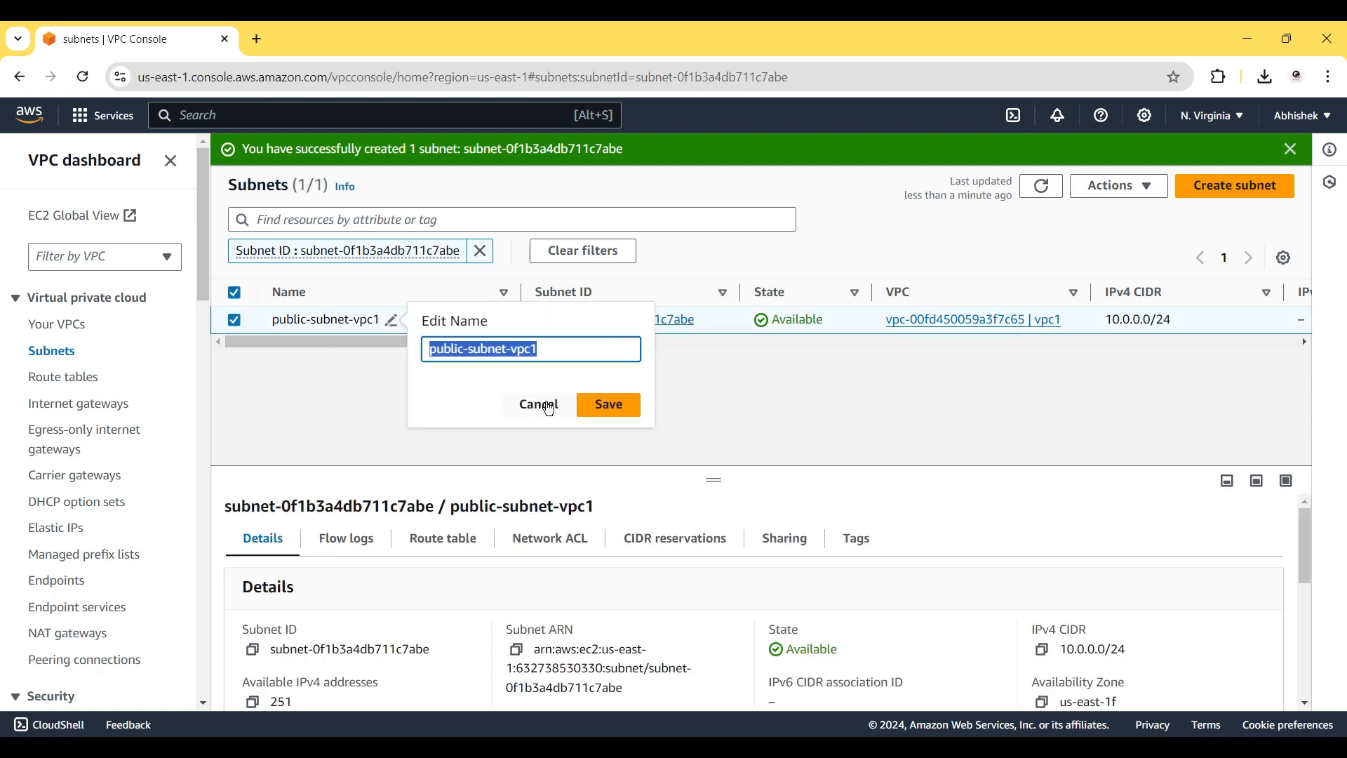
click(543, 404)
click(1216, 190)
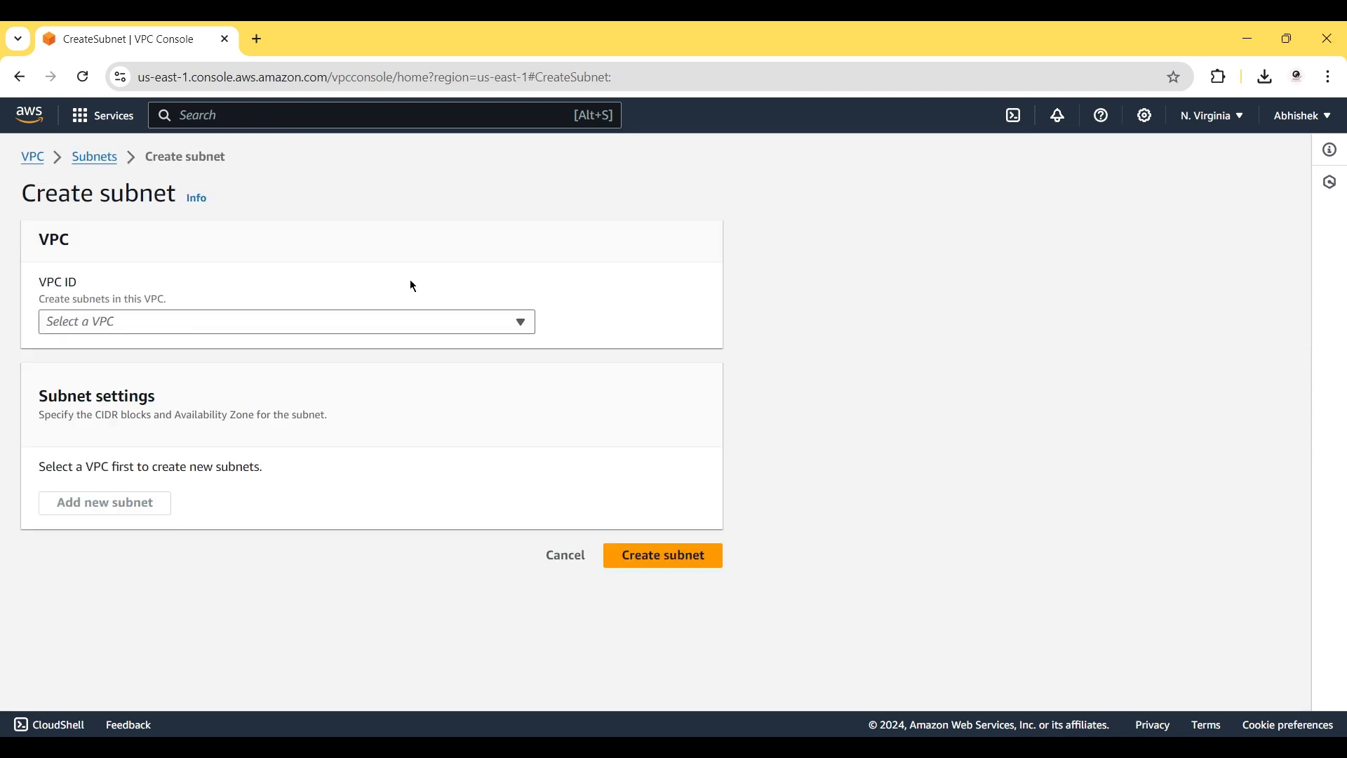
click(329, 321)
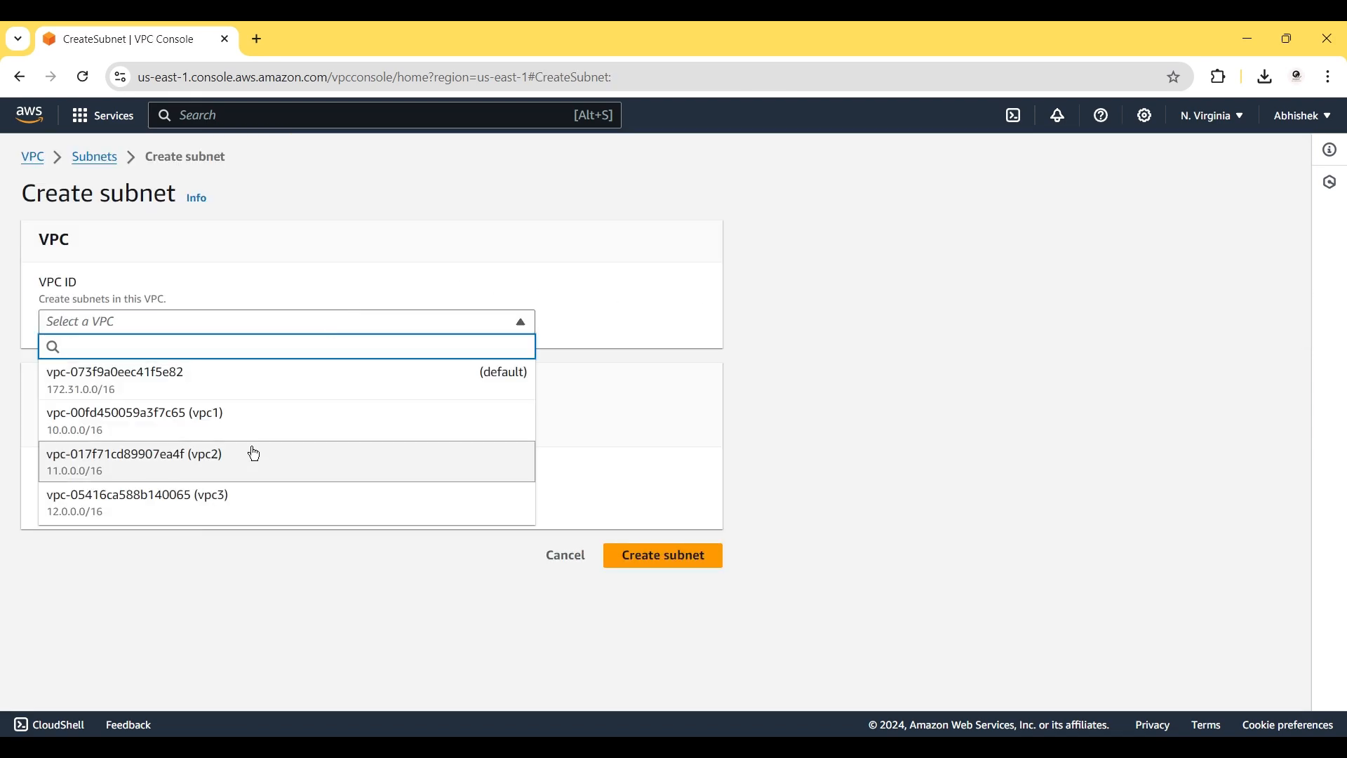
click(253, 454)
Name it public-subnet-vpc2 with CIDR block 11.0.0.0/24 and create the subnet.
drag(149, 618, 150, 498)
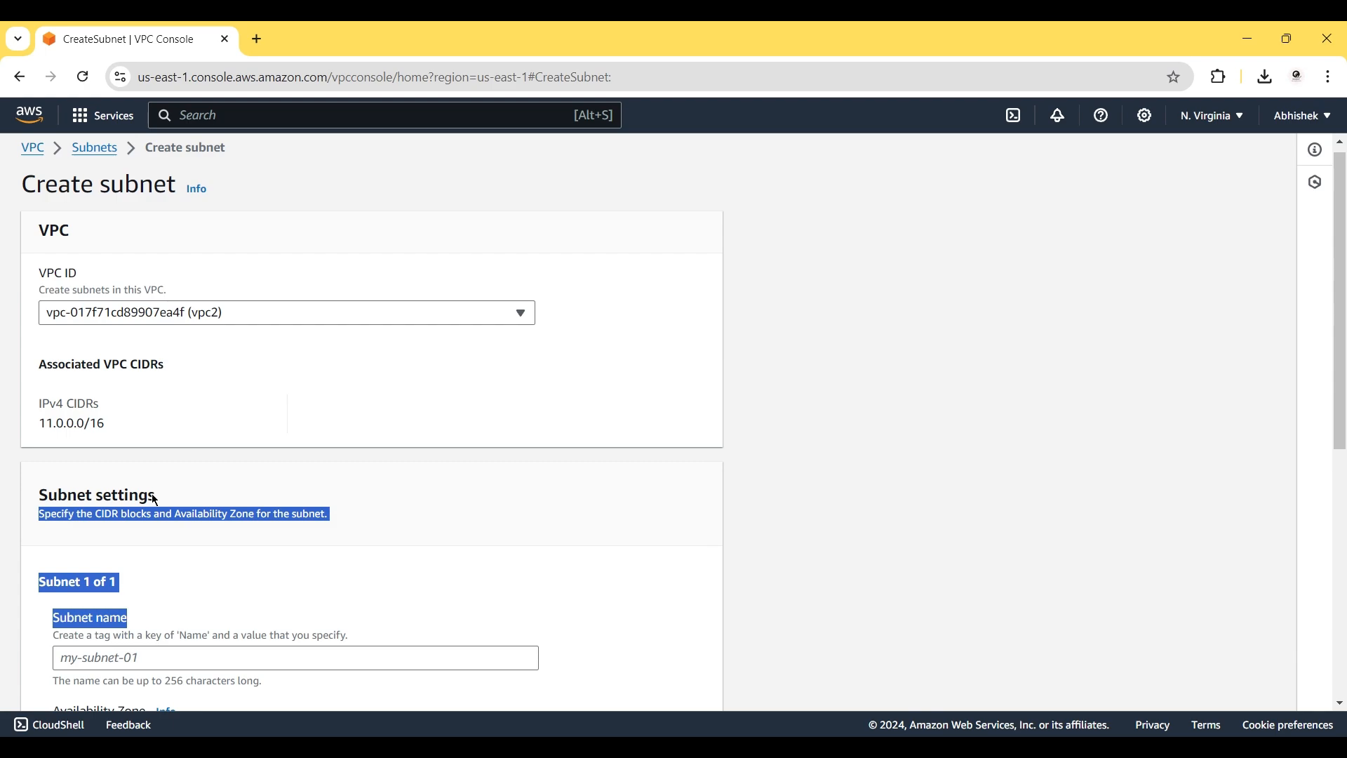
scroll(127, 519, down, 2)
click(106, 536)
key(ctrl+v)
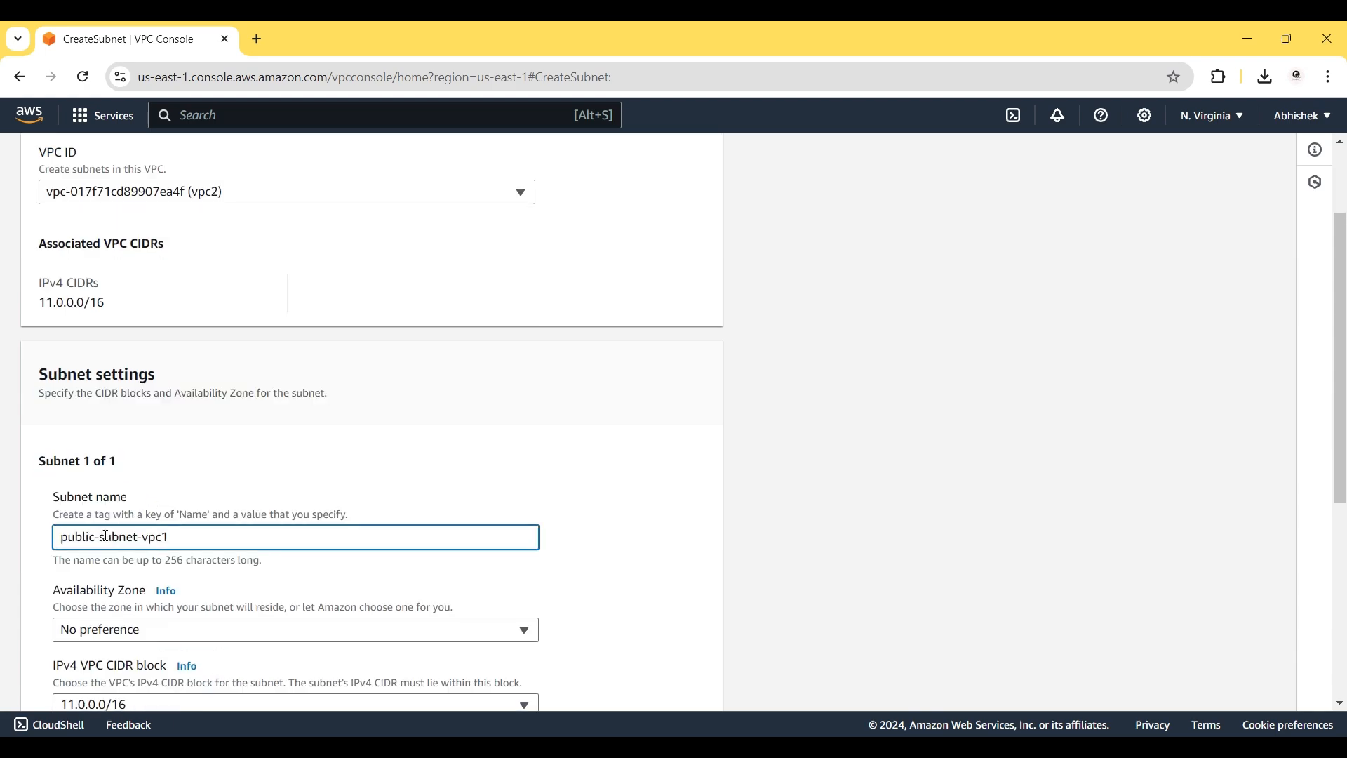
text(2)
scroll(269, 574, down, 3)
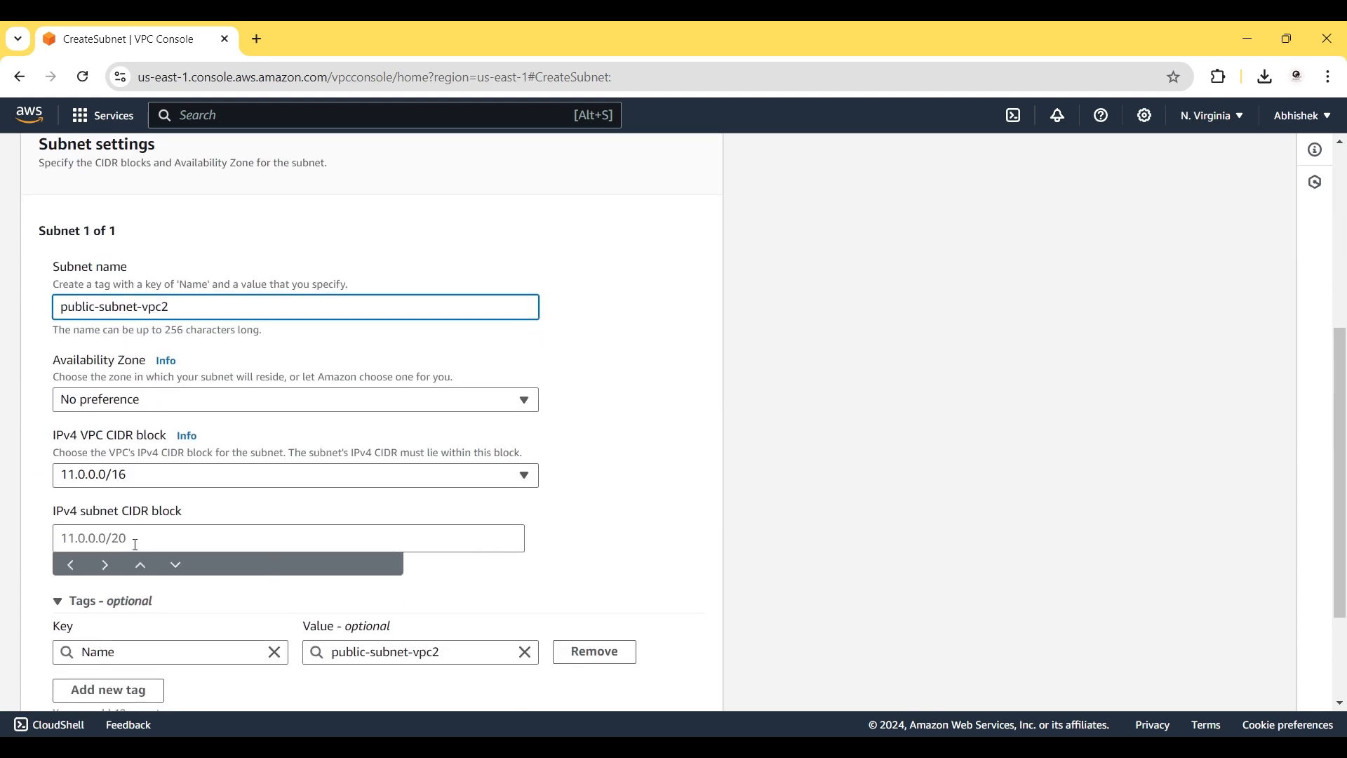
click(135, 544)
text(11.9)
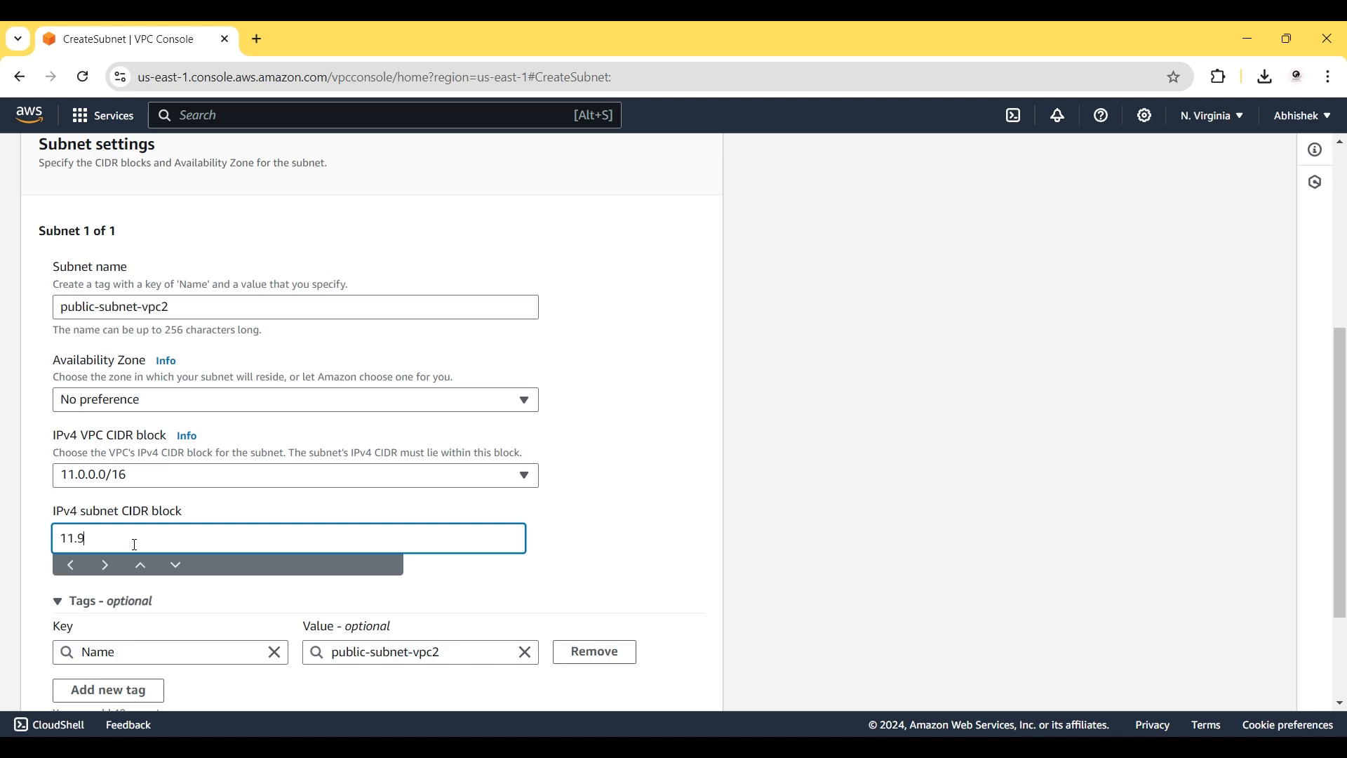
key(BackSpace)
text(0.0.0/24)
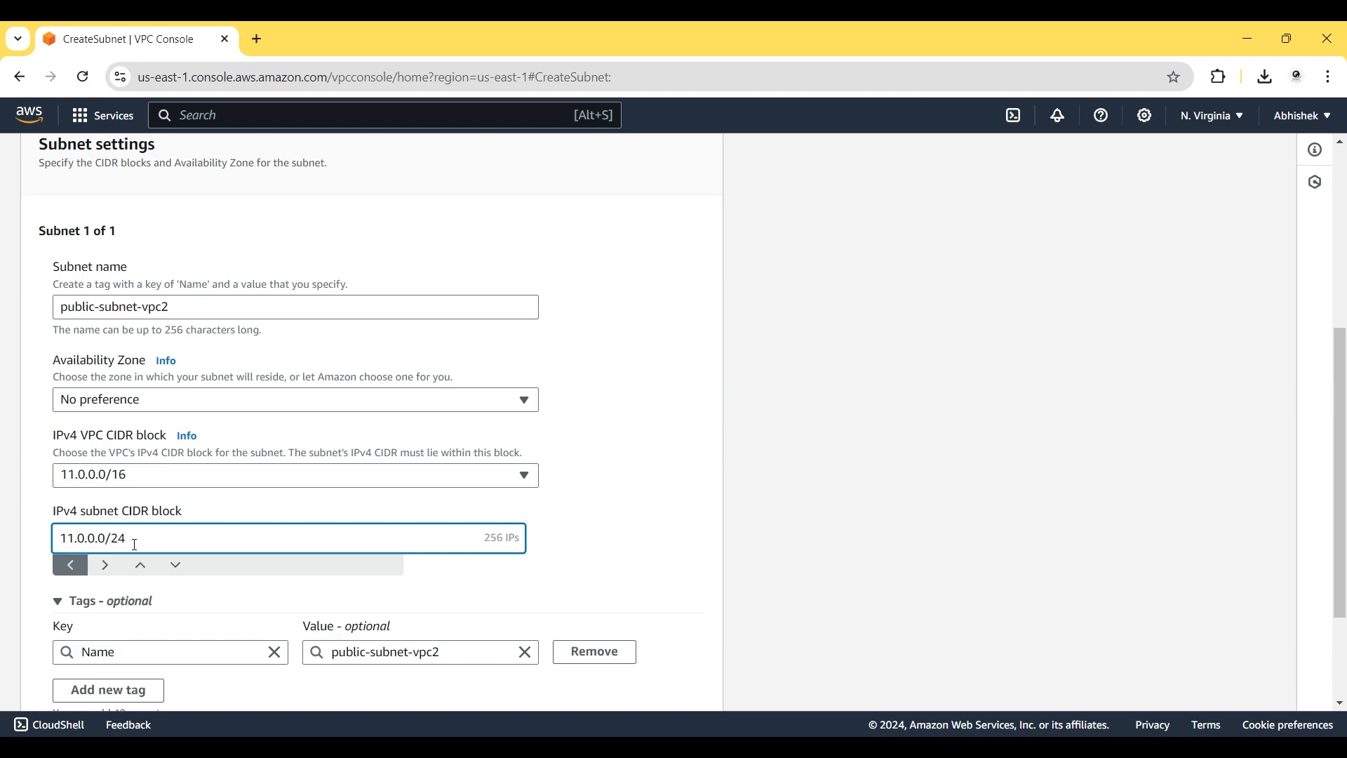
scroll(491, 586, down, 3)
click(632, 684)
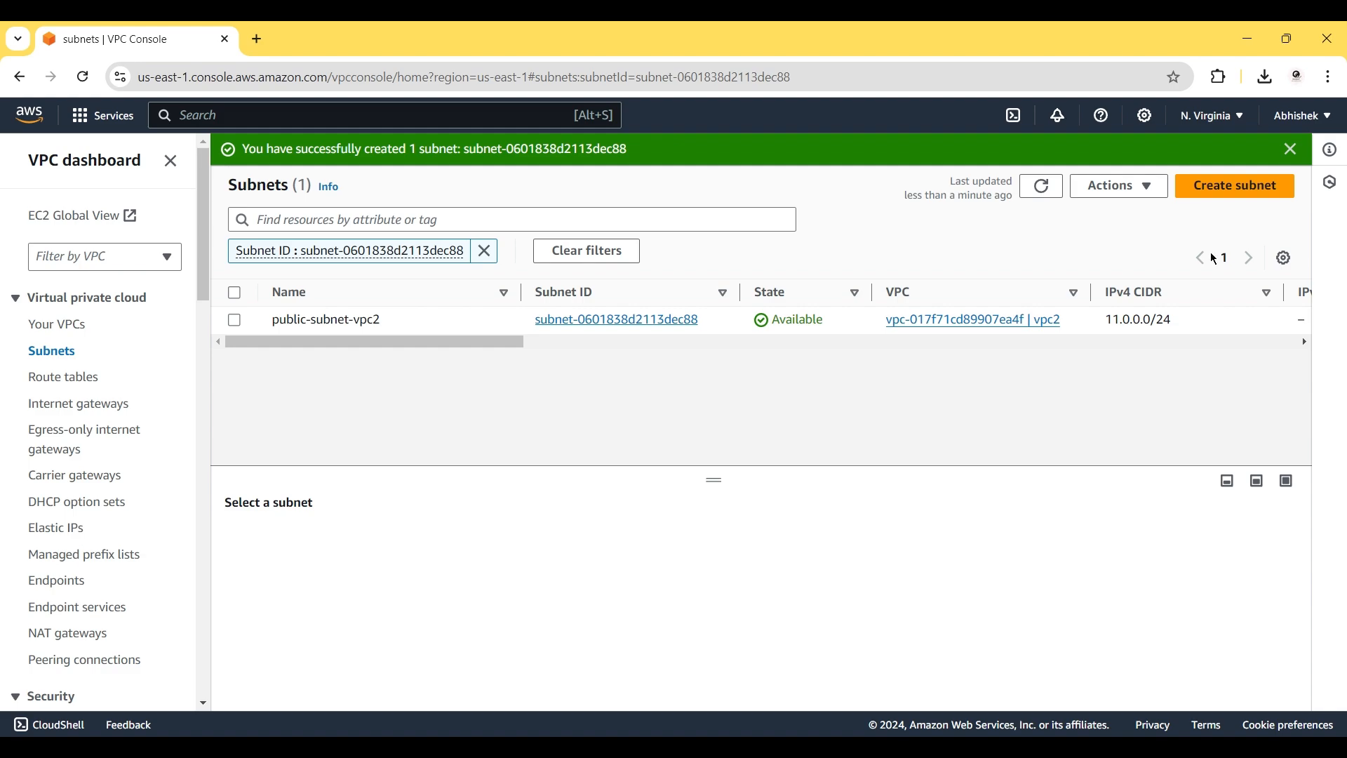
click(1219, 191)
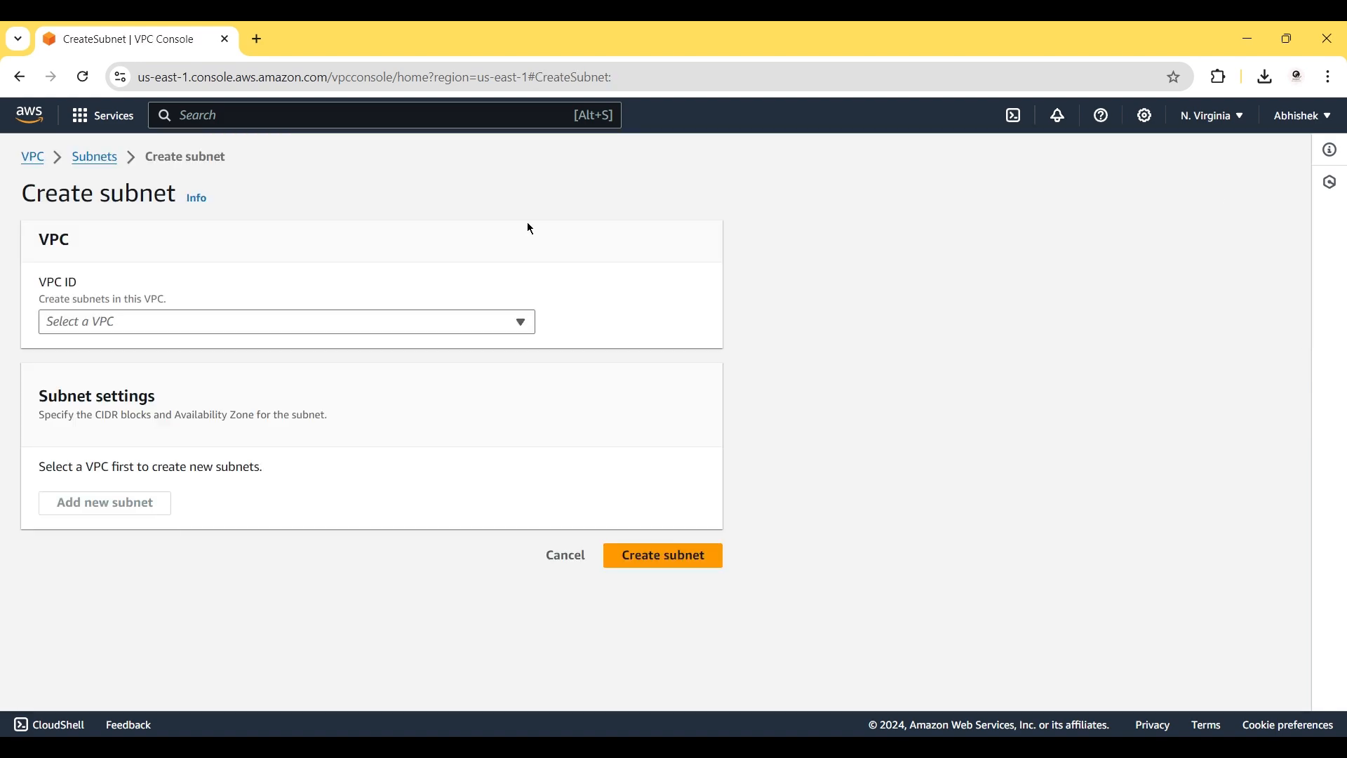
Select vpc3 for the new subnet and name it public-subnet-vpc3.
click(305, 325)
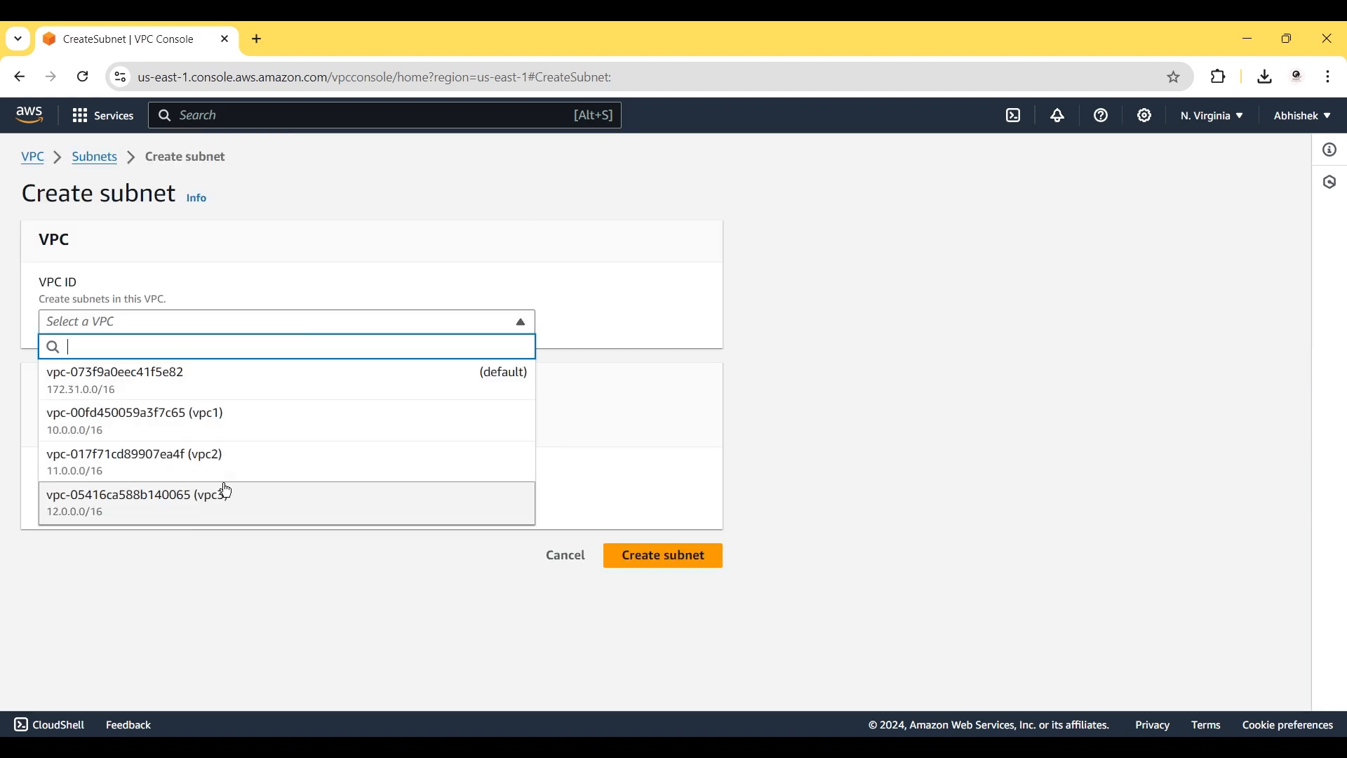
click(226, 491)
scroll(182, 609, down, 2)
click(124, 546)
text(public-subnet-vpc)
text(3)
Give the subnet CIDR block 12.0.0.0/24, keeping the default availability zone, and create it.
scroll(125, 550, down, 2)
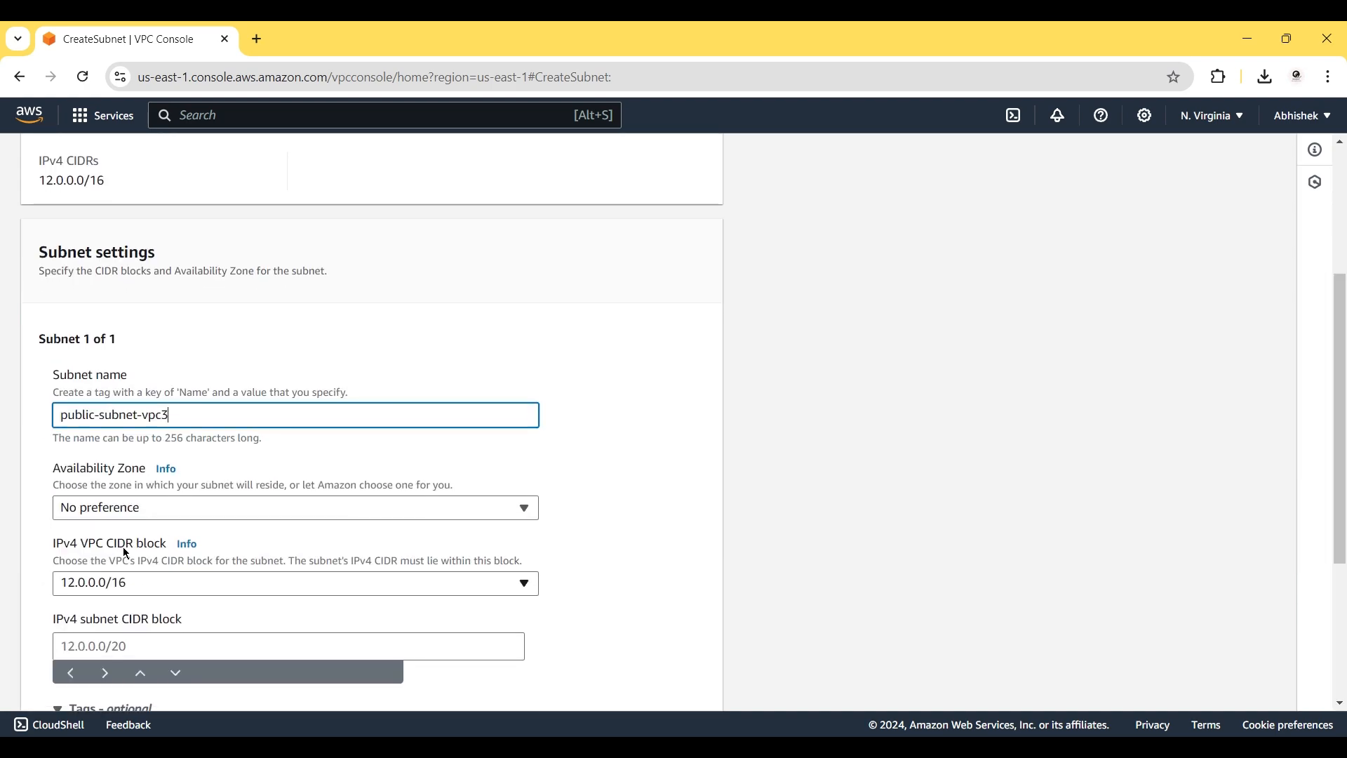
click(185, 509)
click(633, 440)
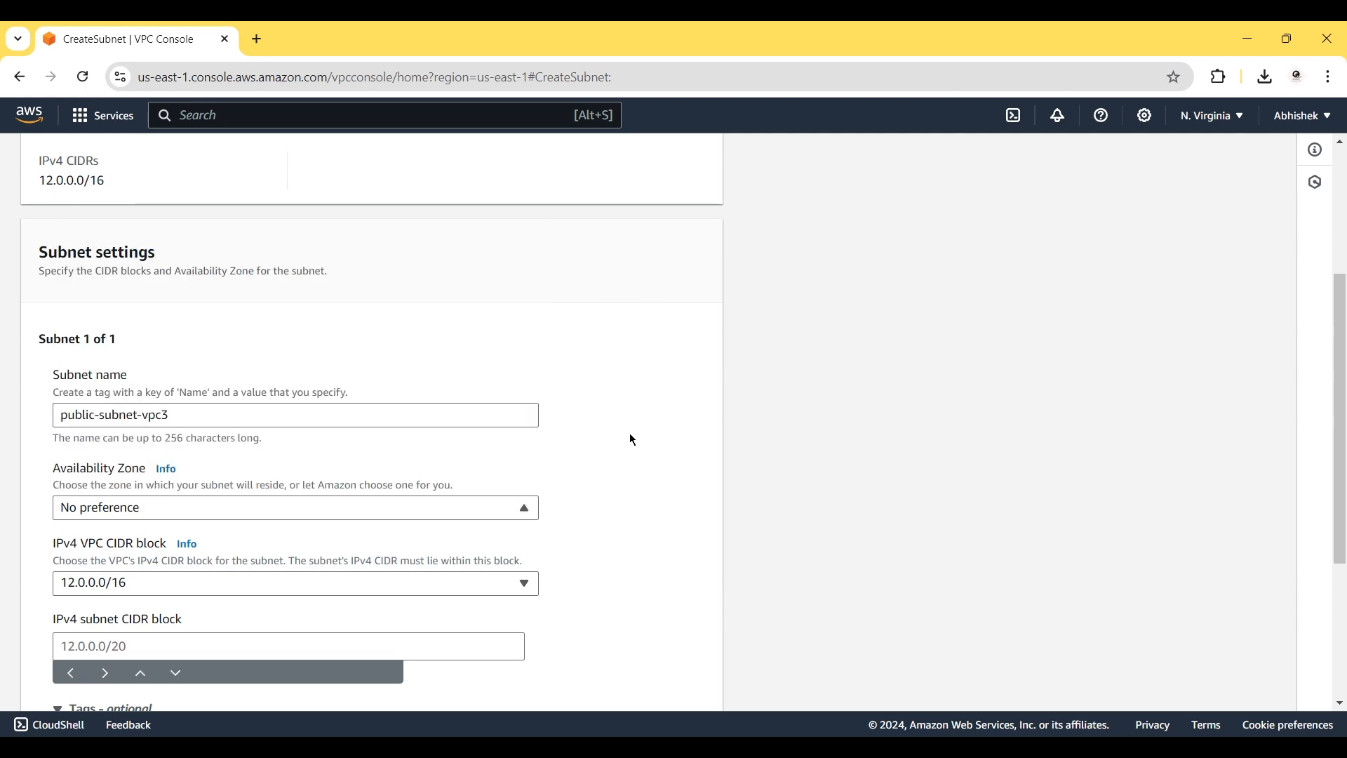
click(156, 651)
text(12.0.0.0/)
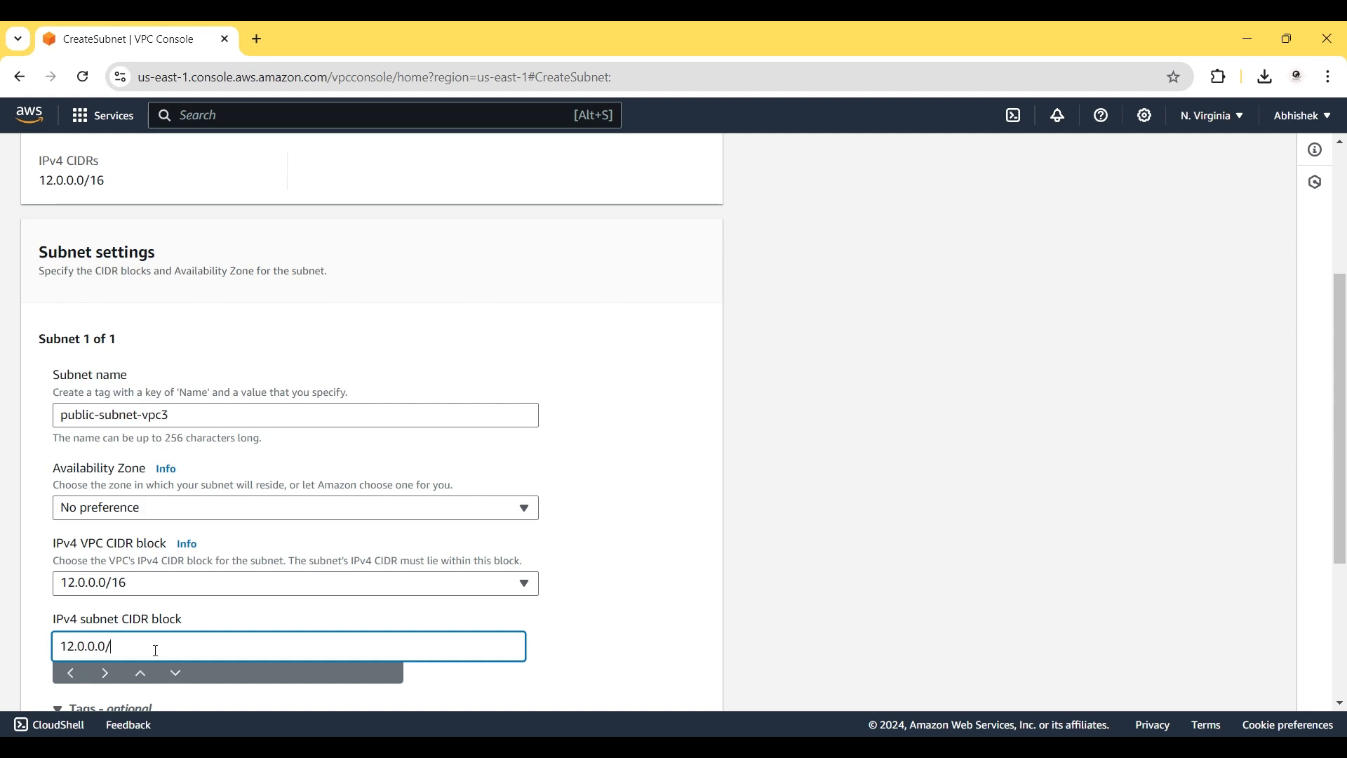
text(24)
scroll(313, 597, down, 3)
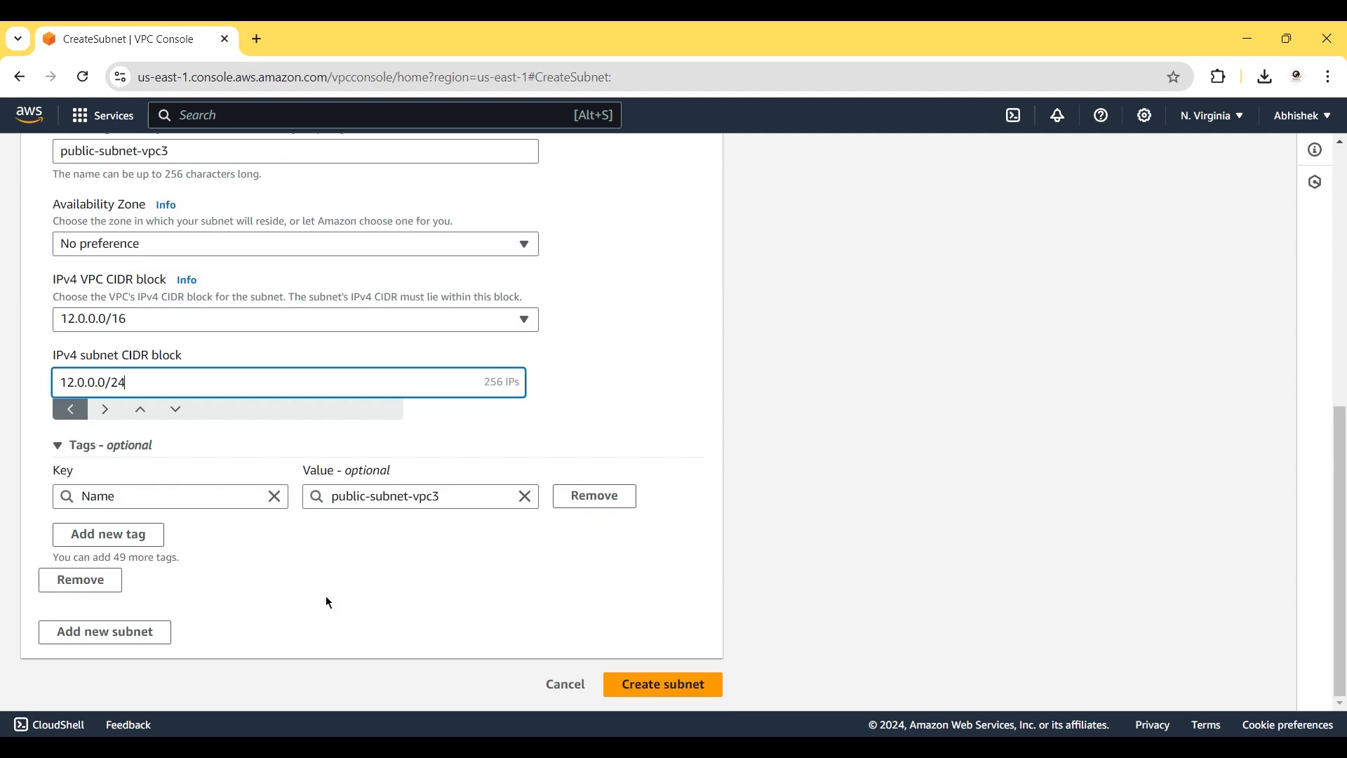
click(697, 695)
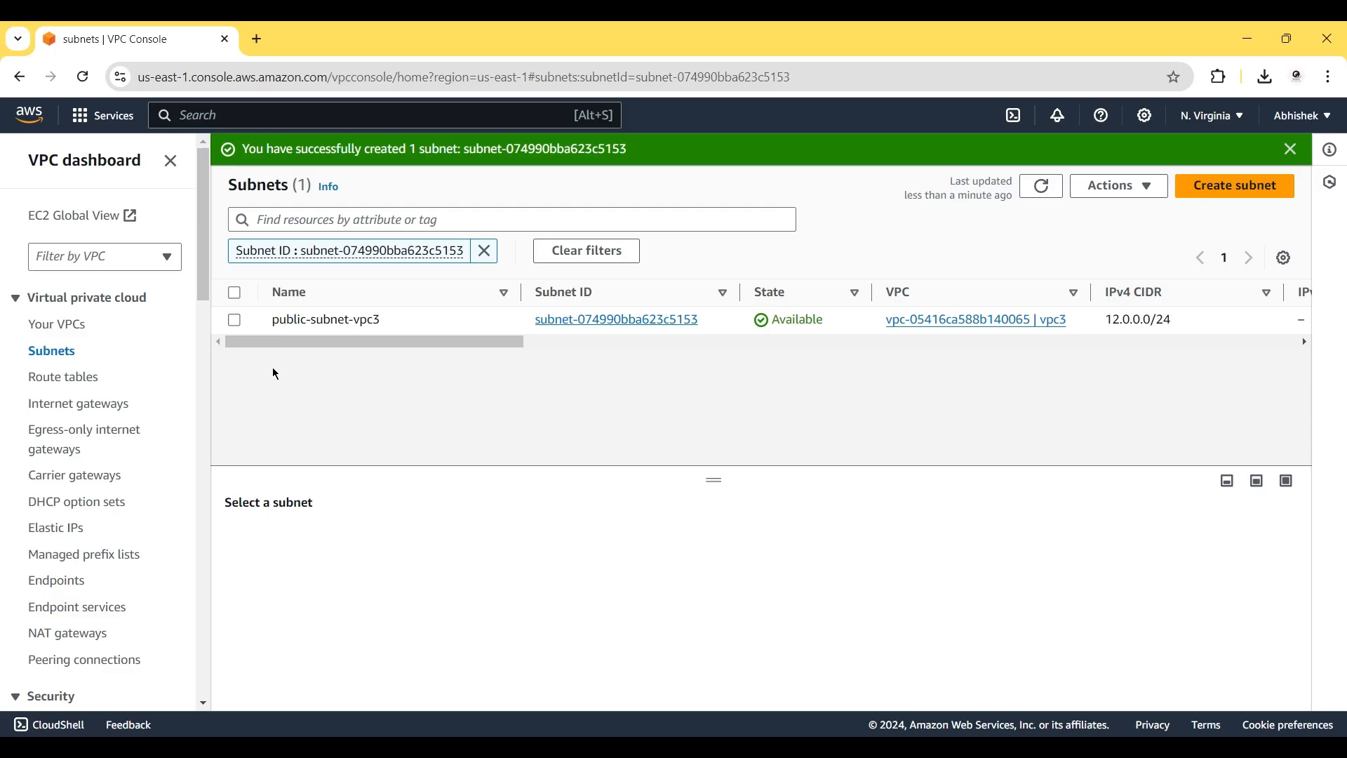
Create an internet gateway named ig-vpc1.
click(86, 411)
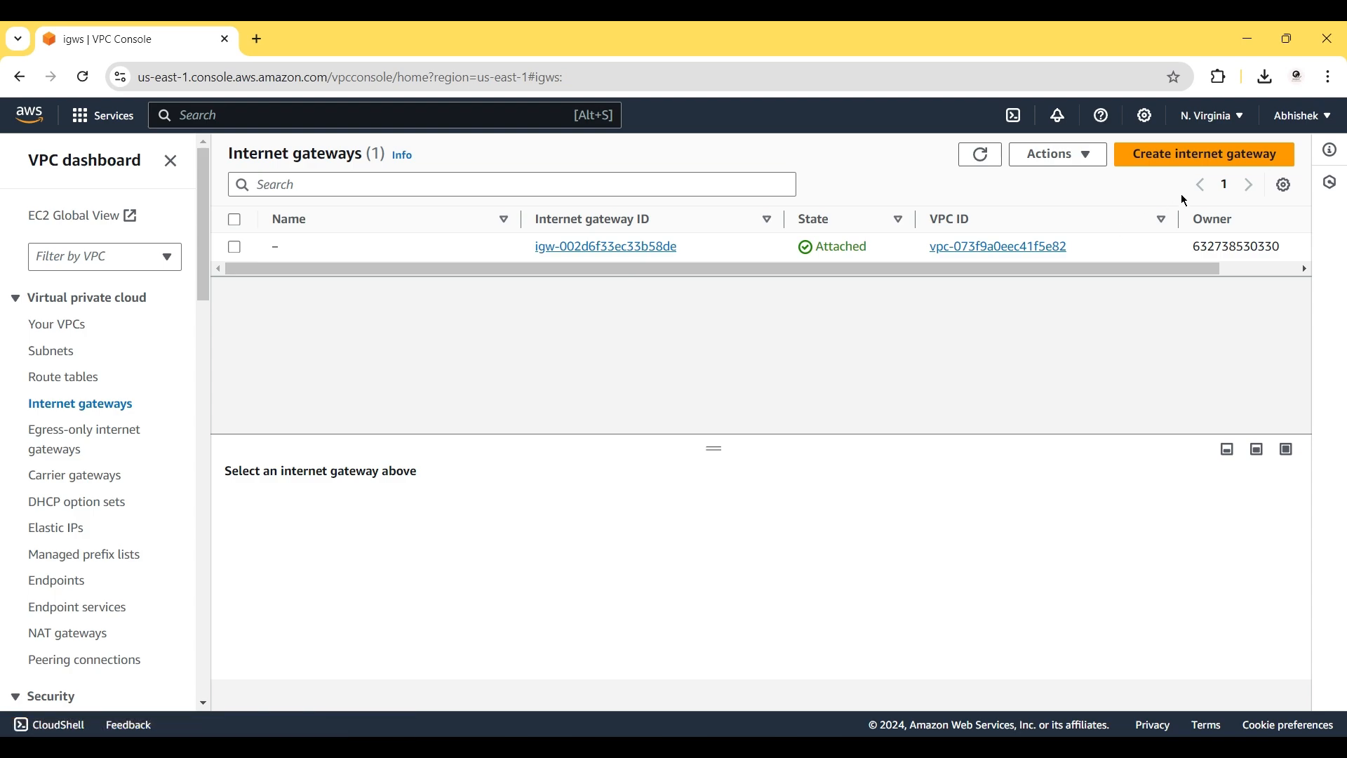
click(1188, 159)
click(252, 371)
text(ig)
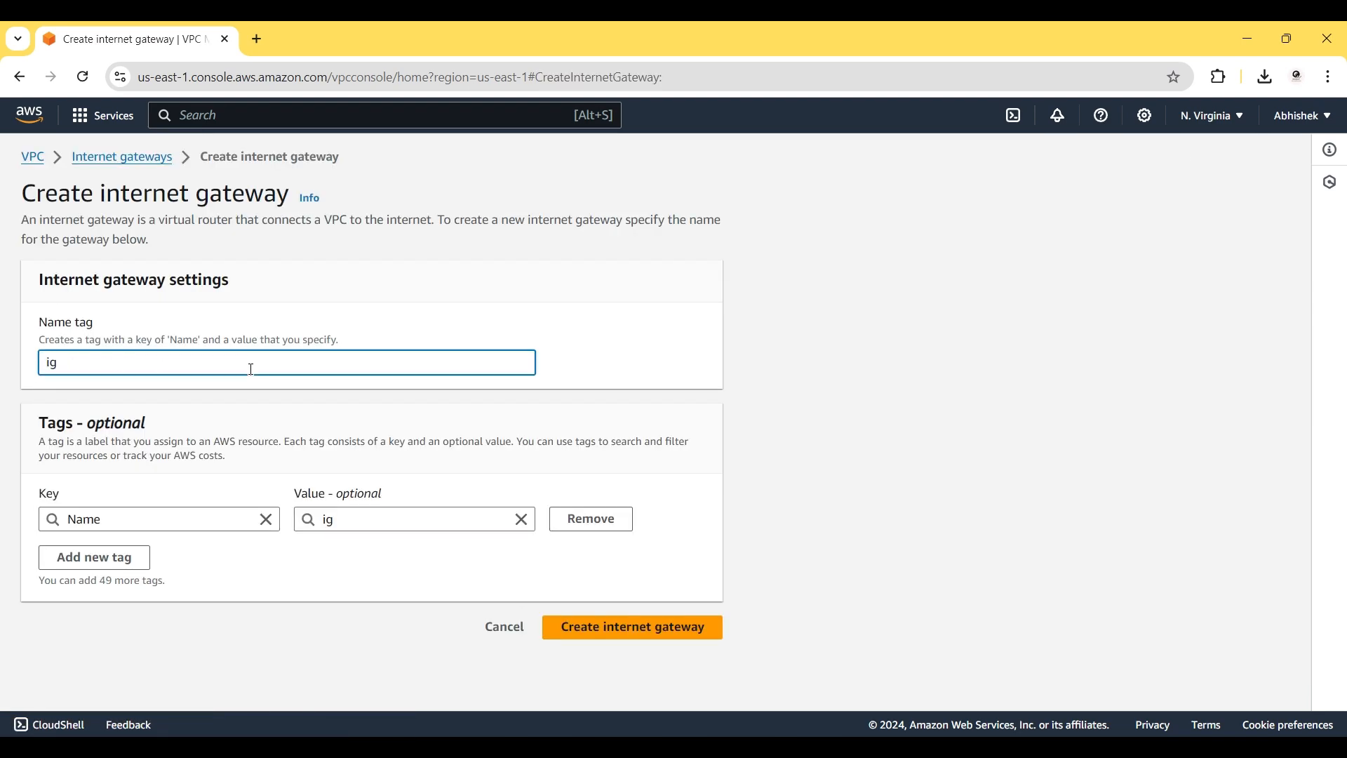
text(-vpc1)
click(557, 617)
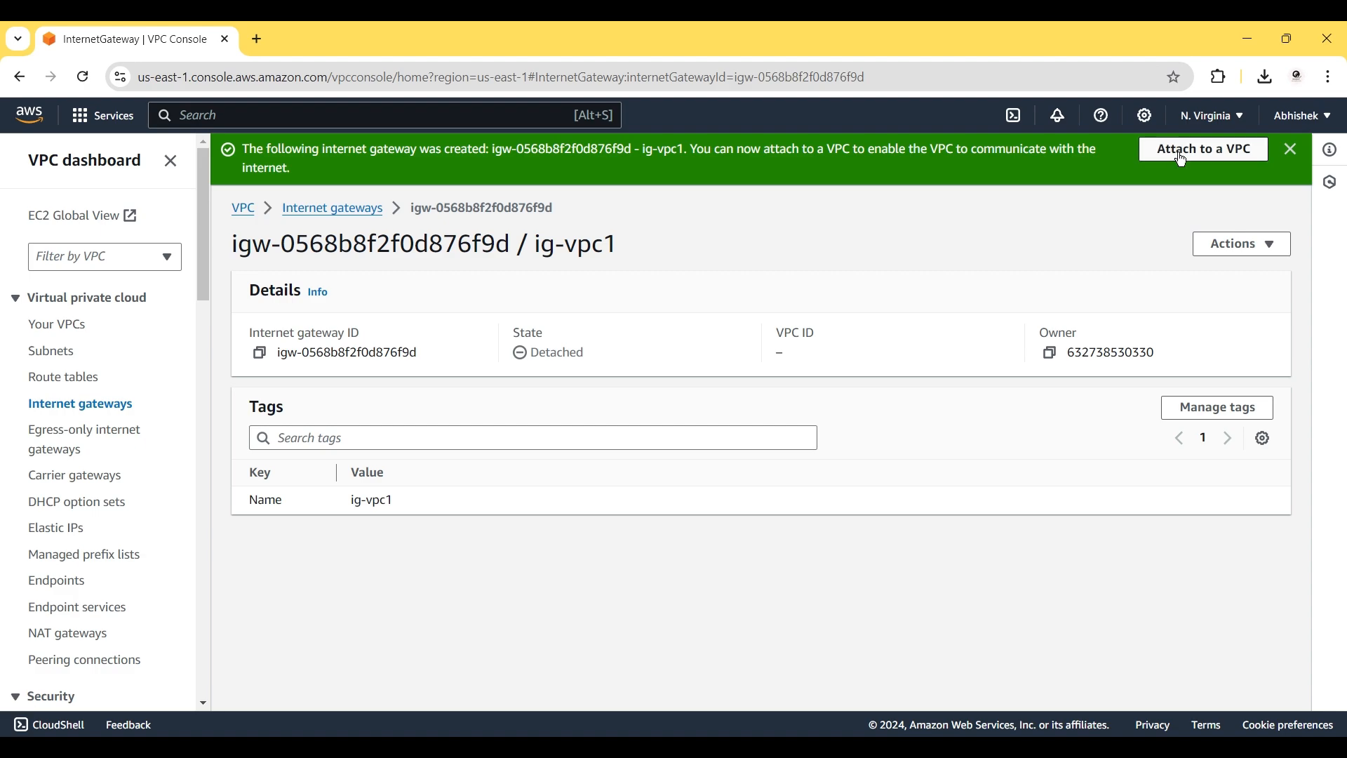
Attach ig-vpc1 to vpc1 and return to the internet gateways list.
click(1184, 163)
click(276, 367)
click(219, 424)
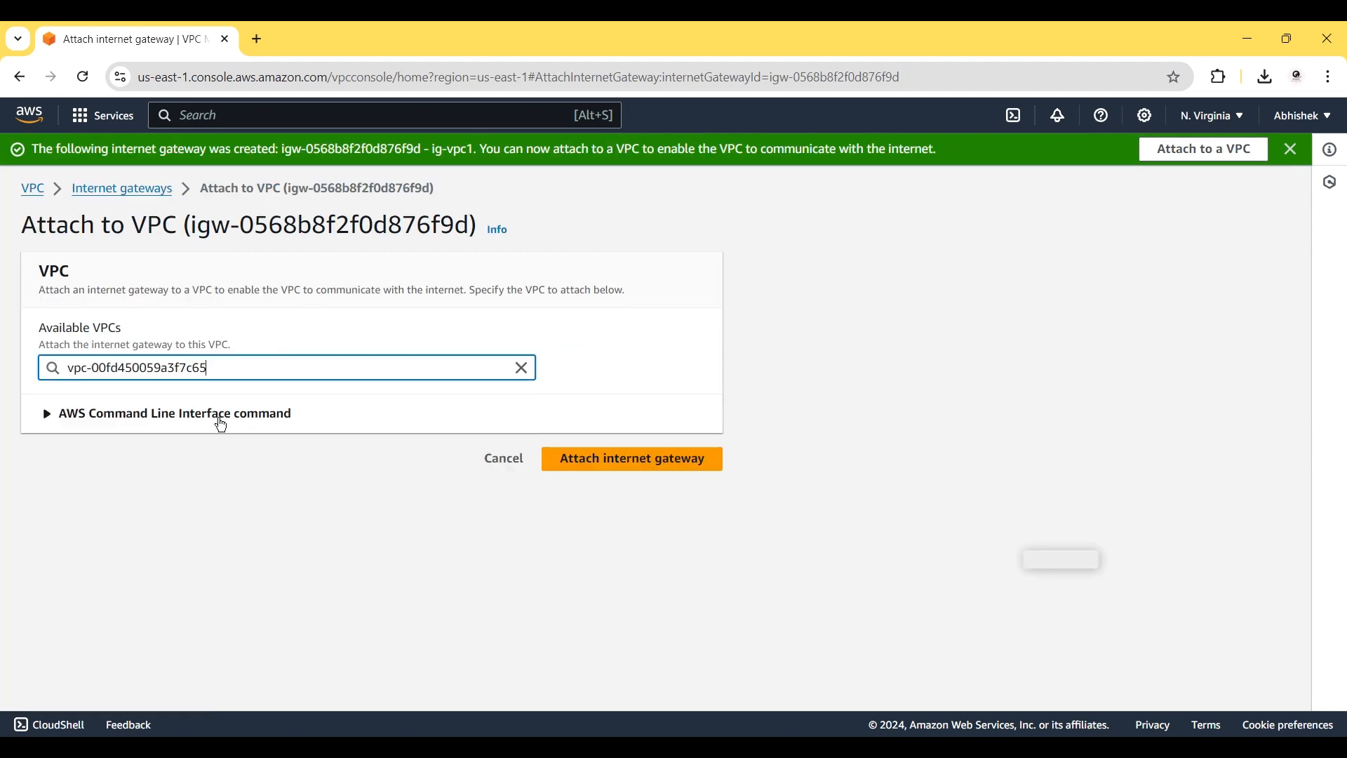
click(574, 458)
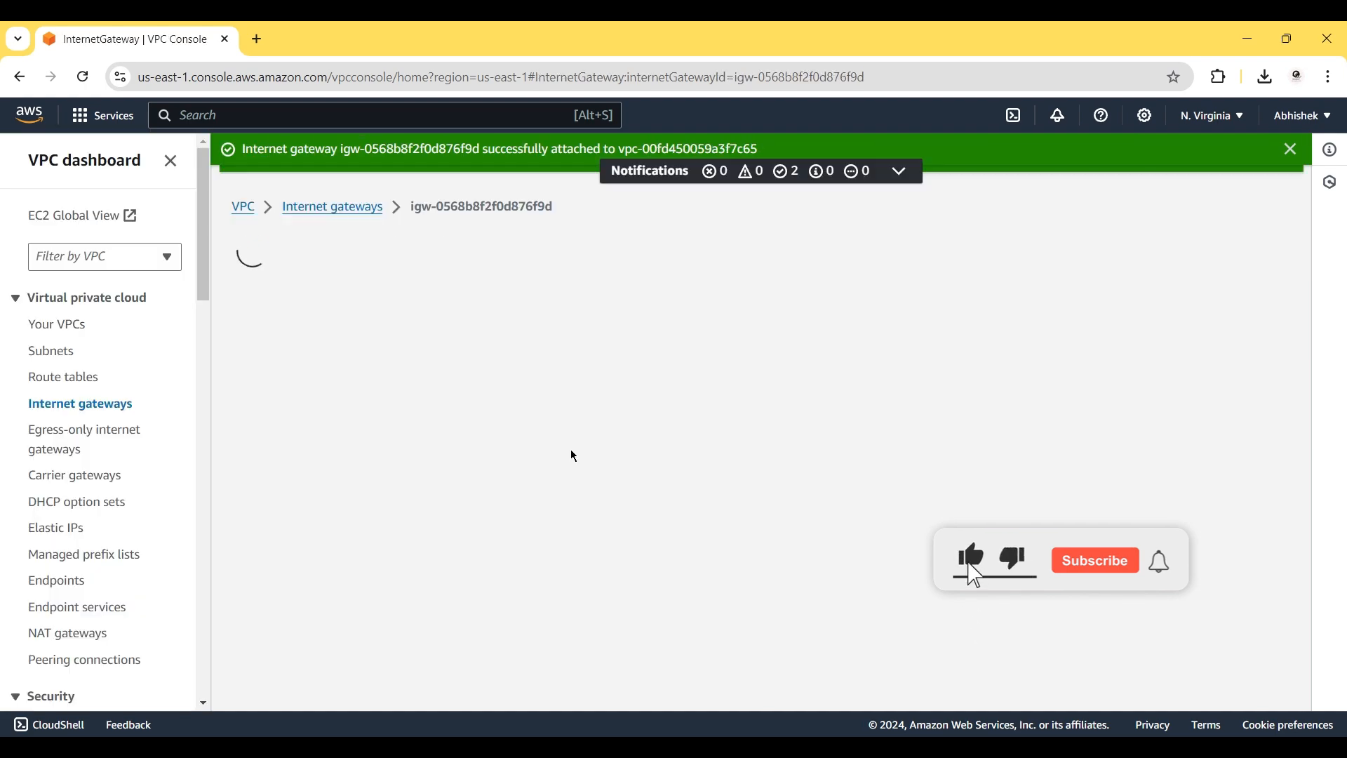
click(319, 206)
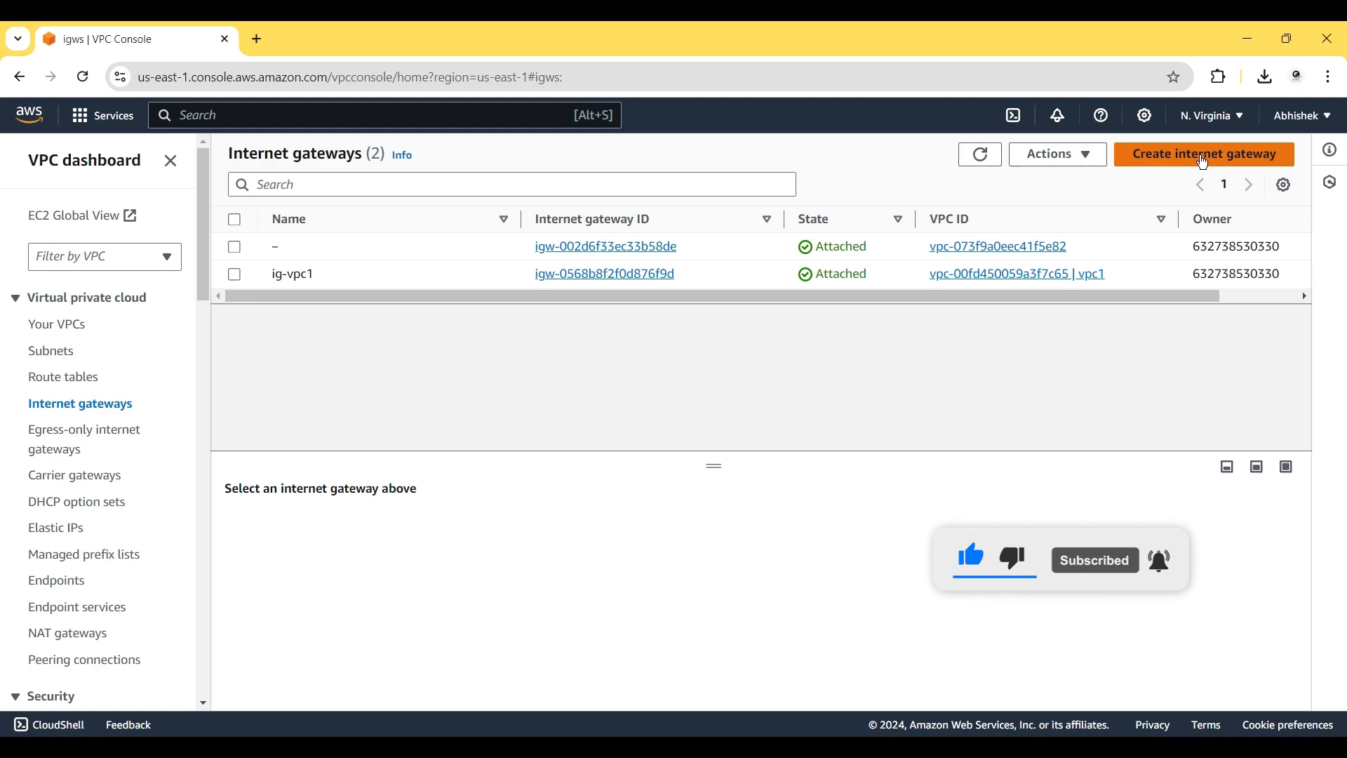
Create a new internet gateway with the name tag ig-vpc2.
click(1202, 157)
click(235, 365)
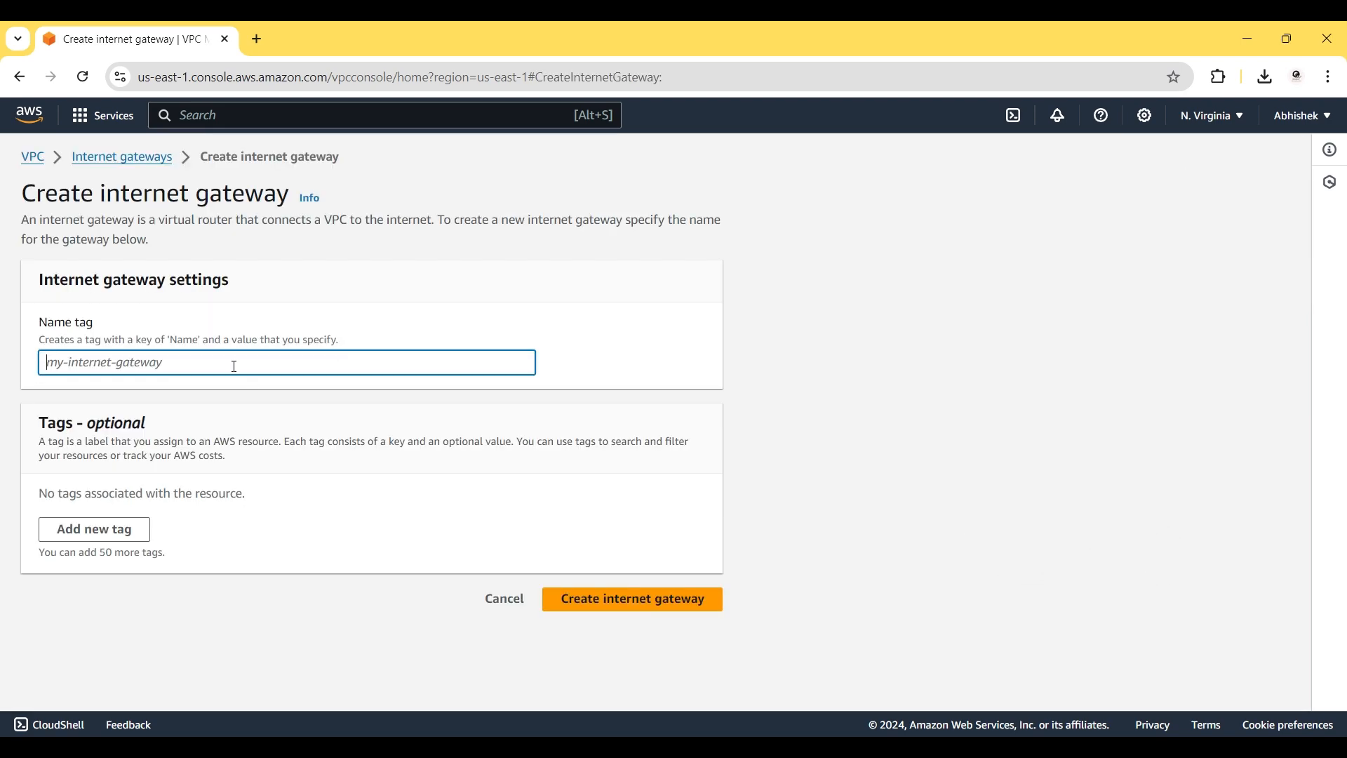
text(ig-vpc)
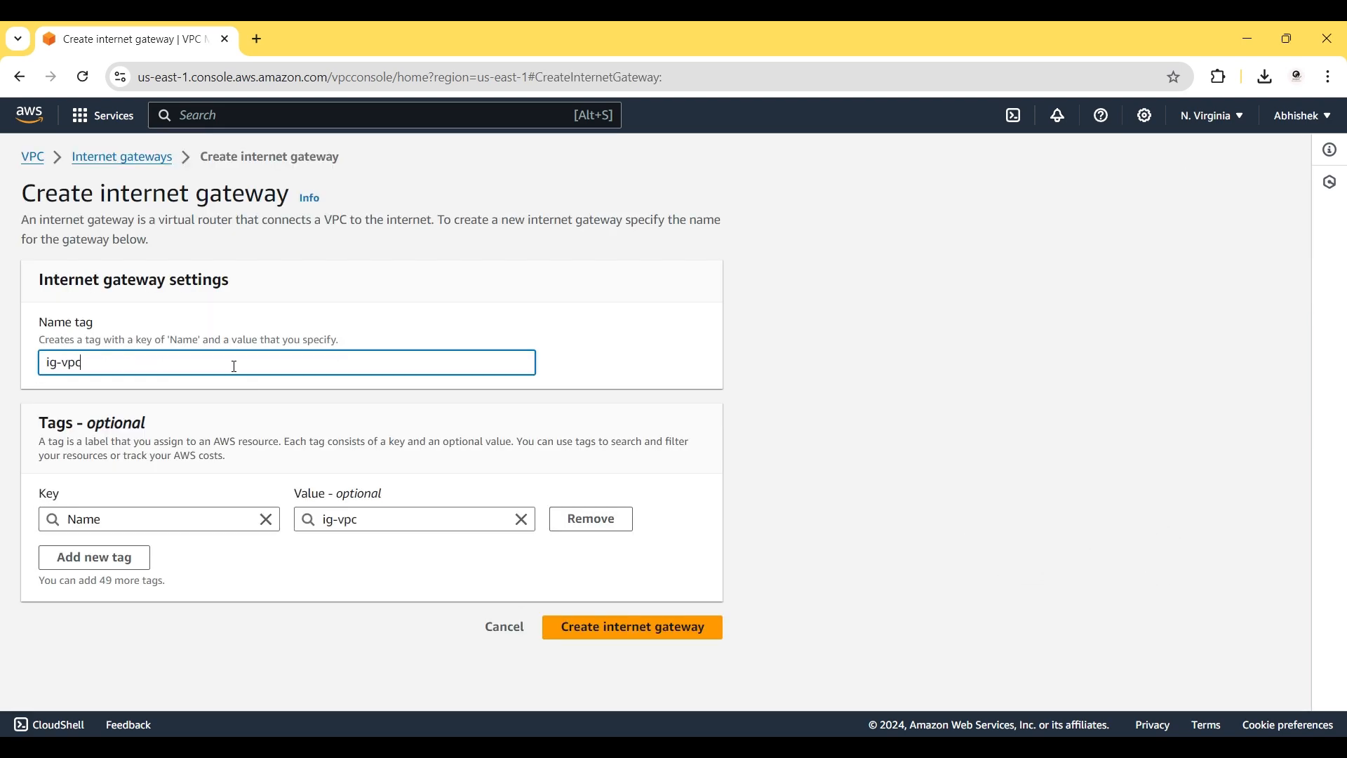
text(2)
click(580, 627)
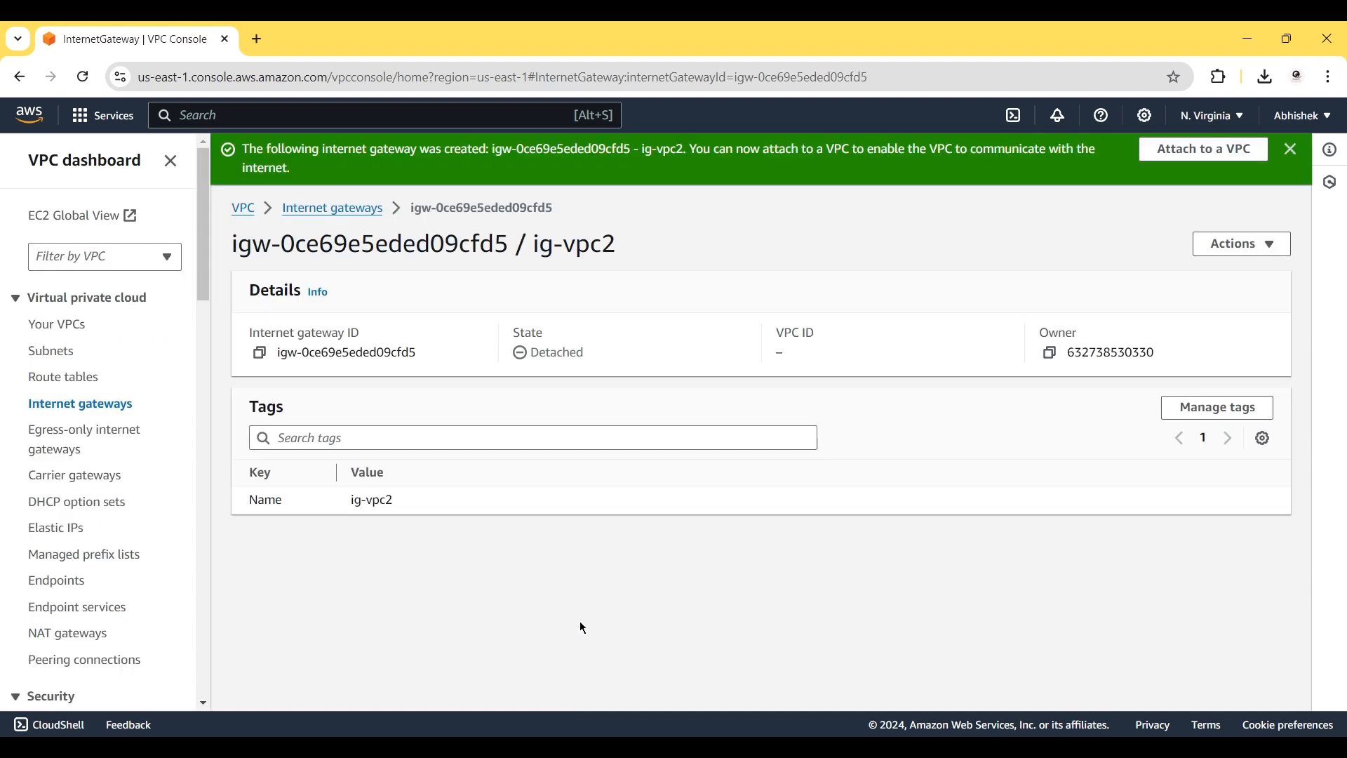
Attach ig-vpc2 to vpc2 and return to the internet gateways list.
click(1191, 150)
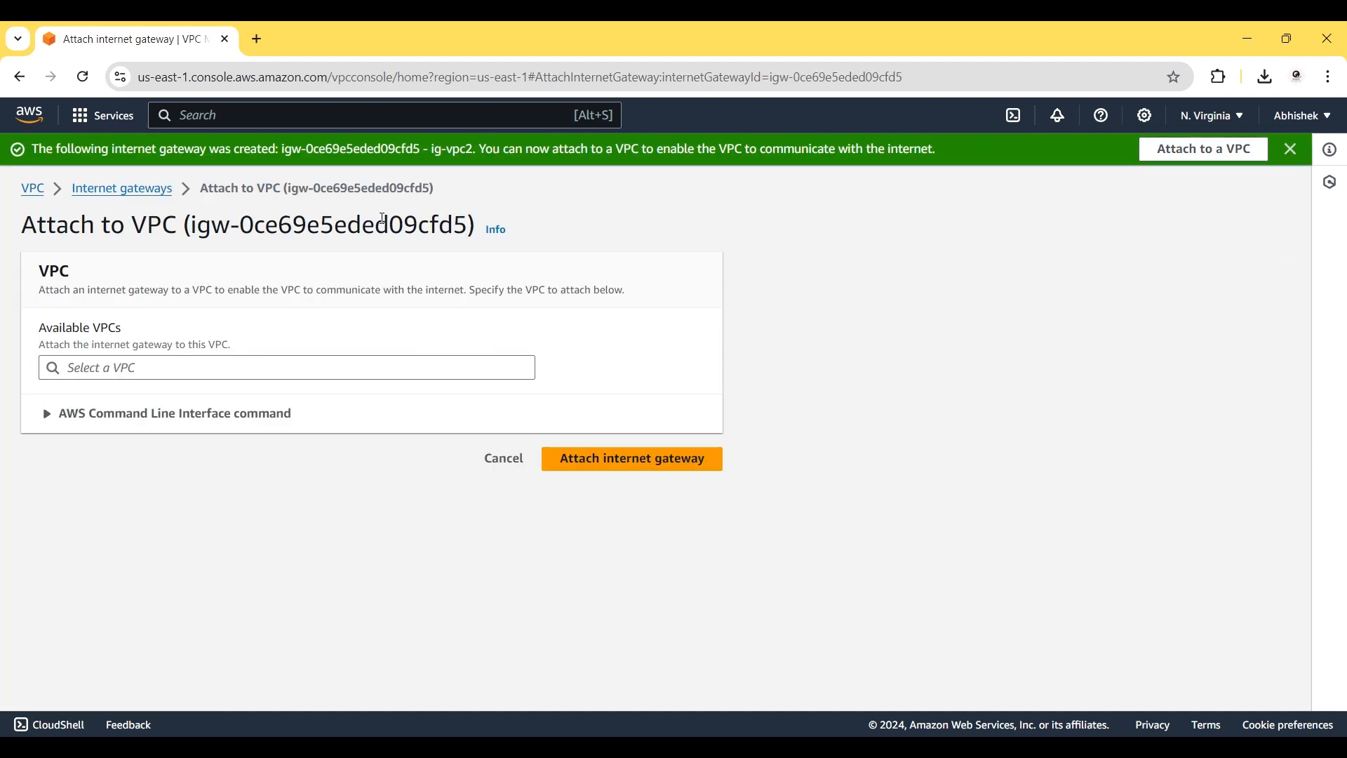
click(134, 362)
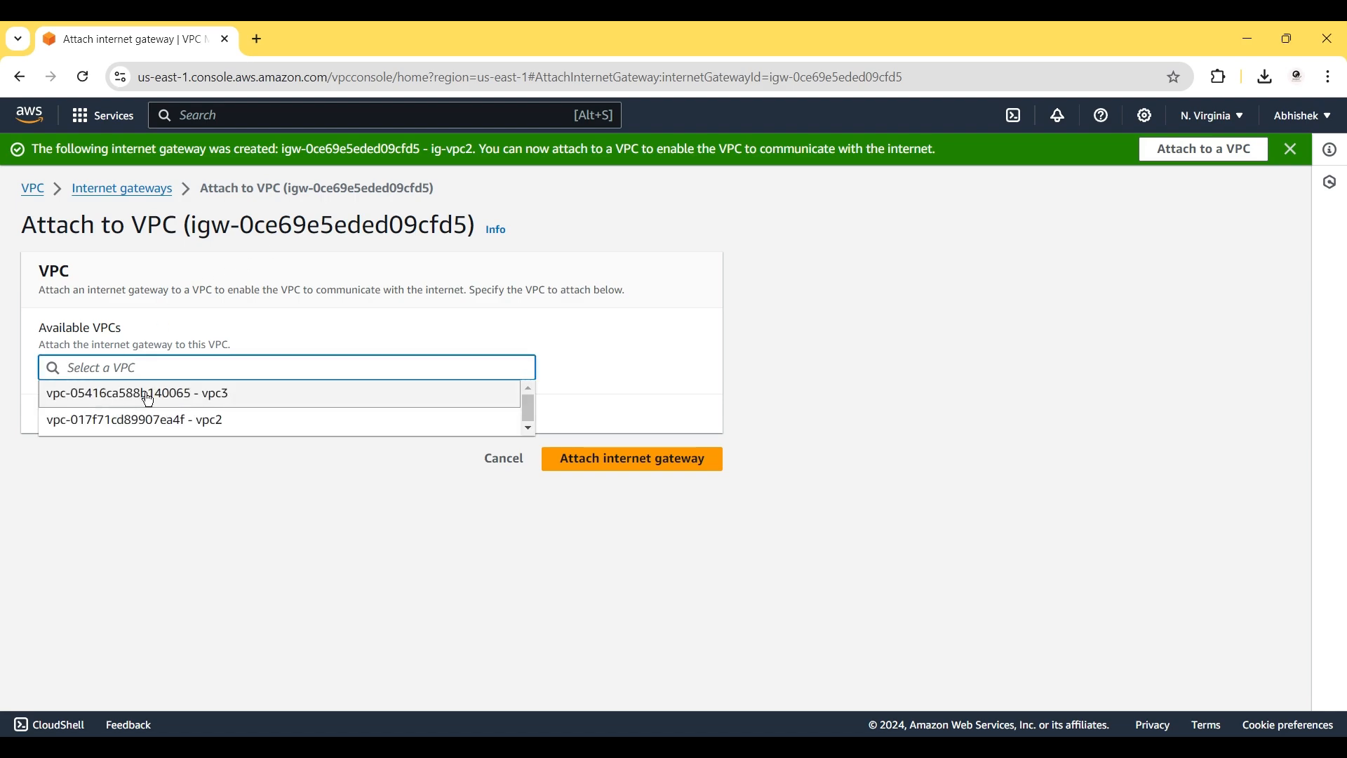
click(140, 421)
click(605, 456)
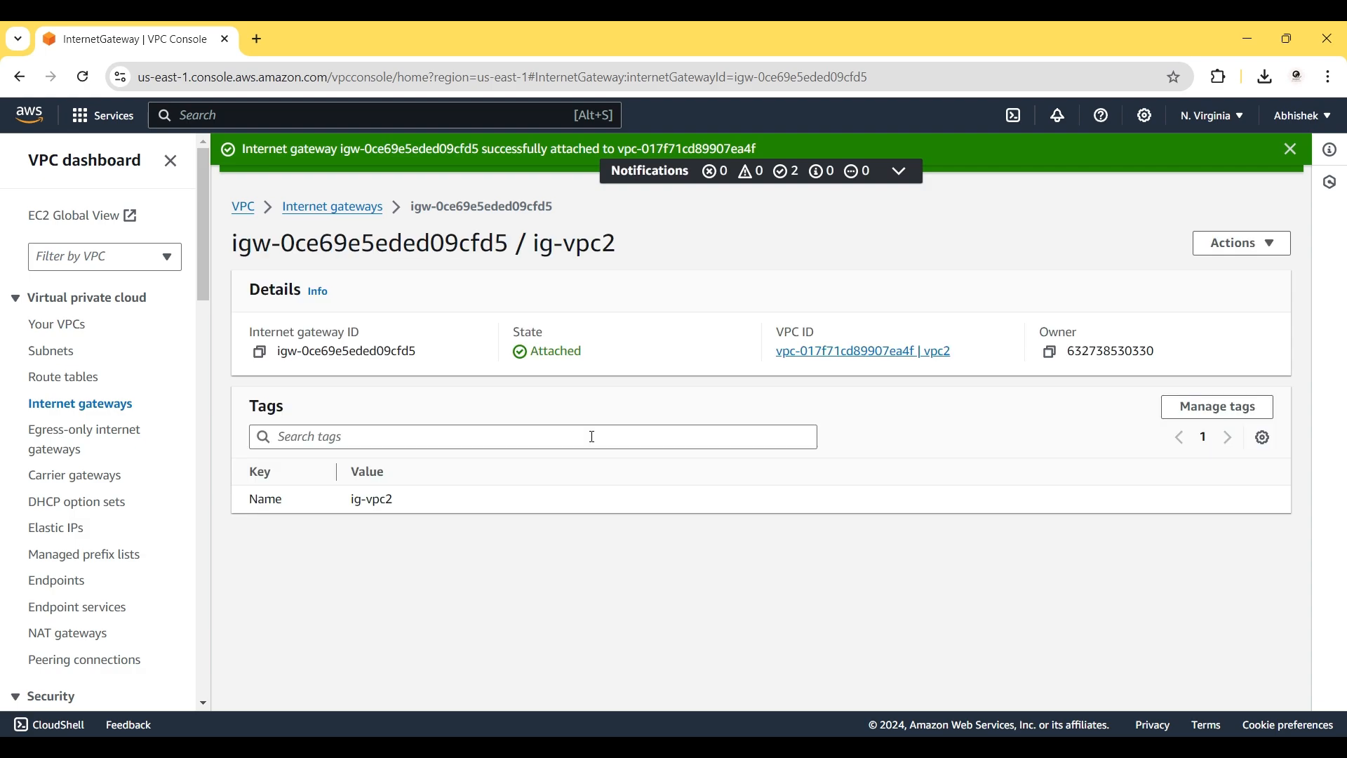
click(321, 205)
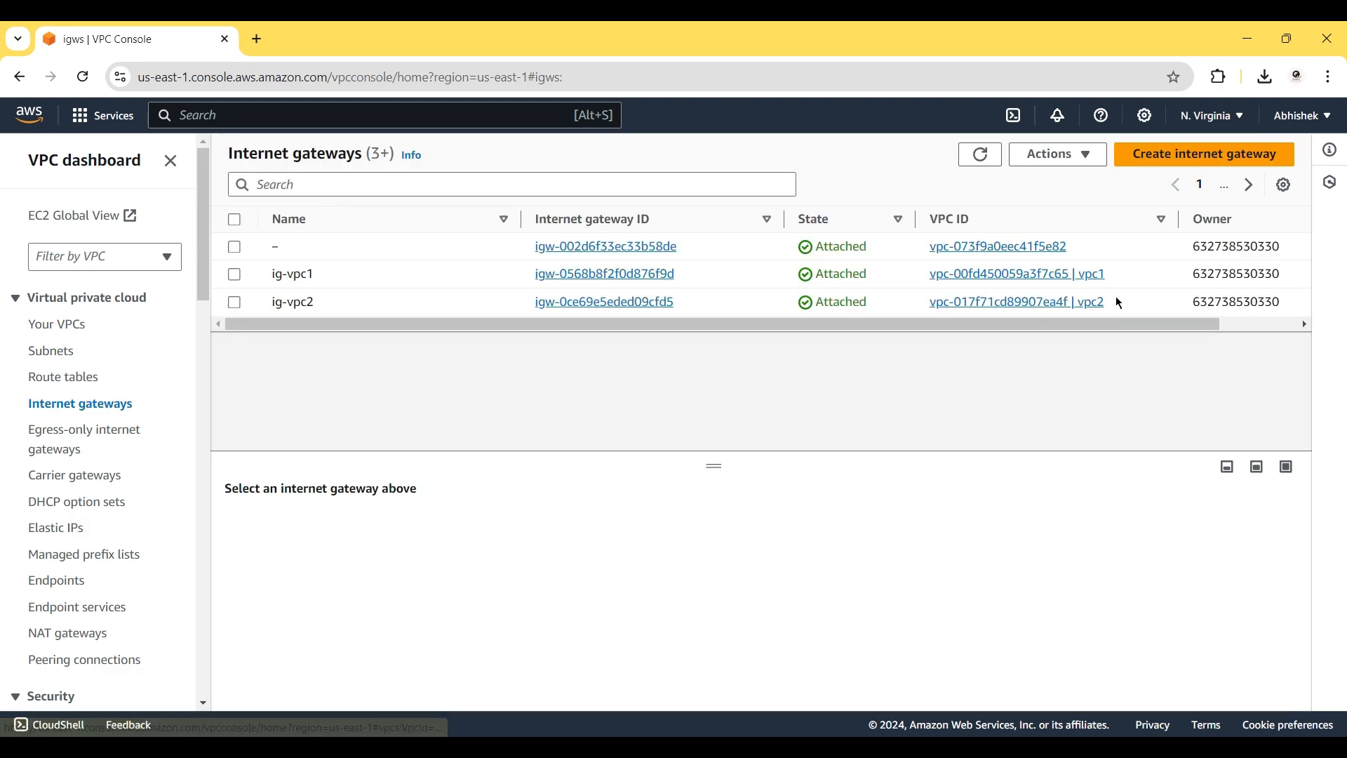
Create a new internet gateway with the name tag ig-vpc3.
click(1162, 156)
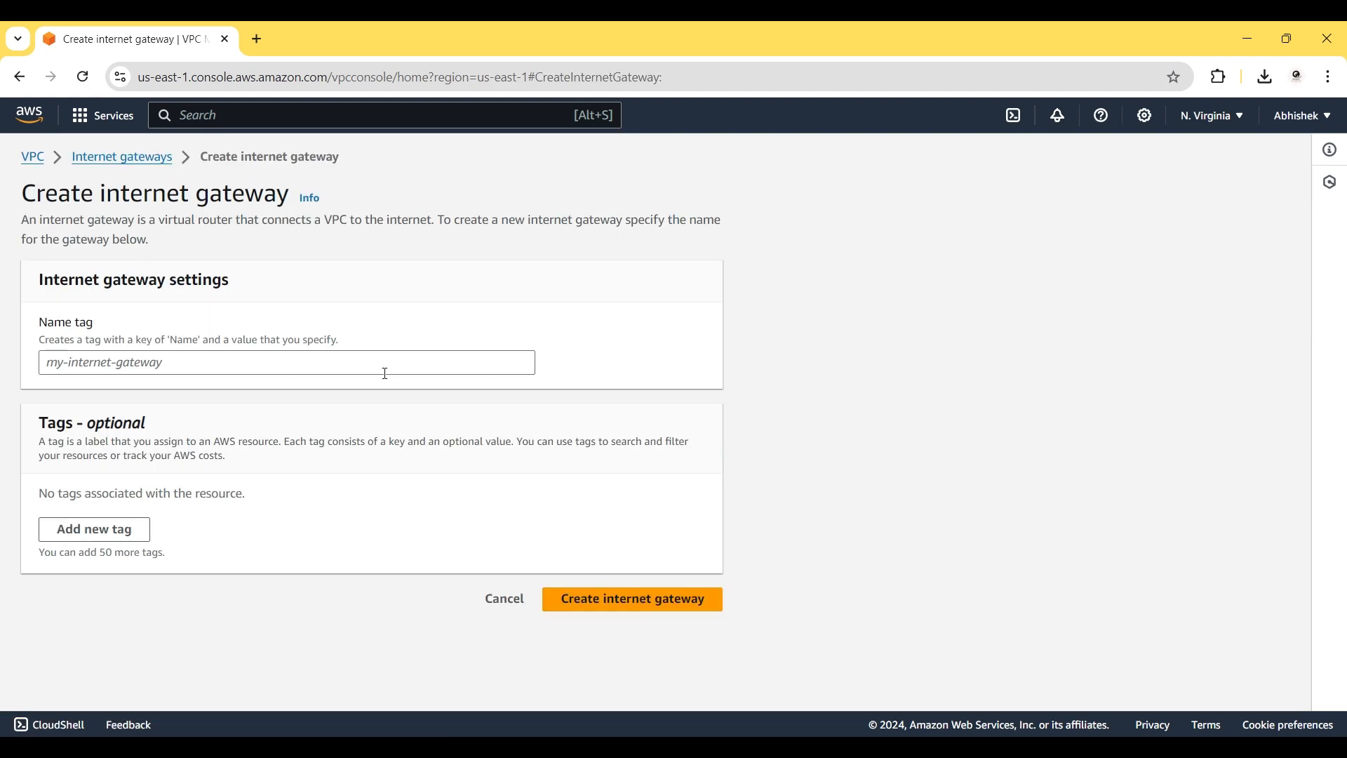
click(240, 370)
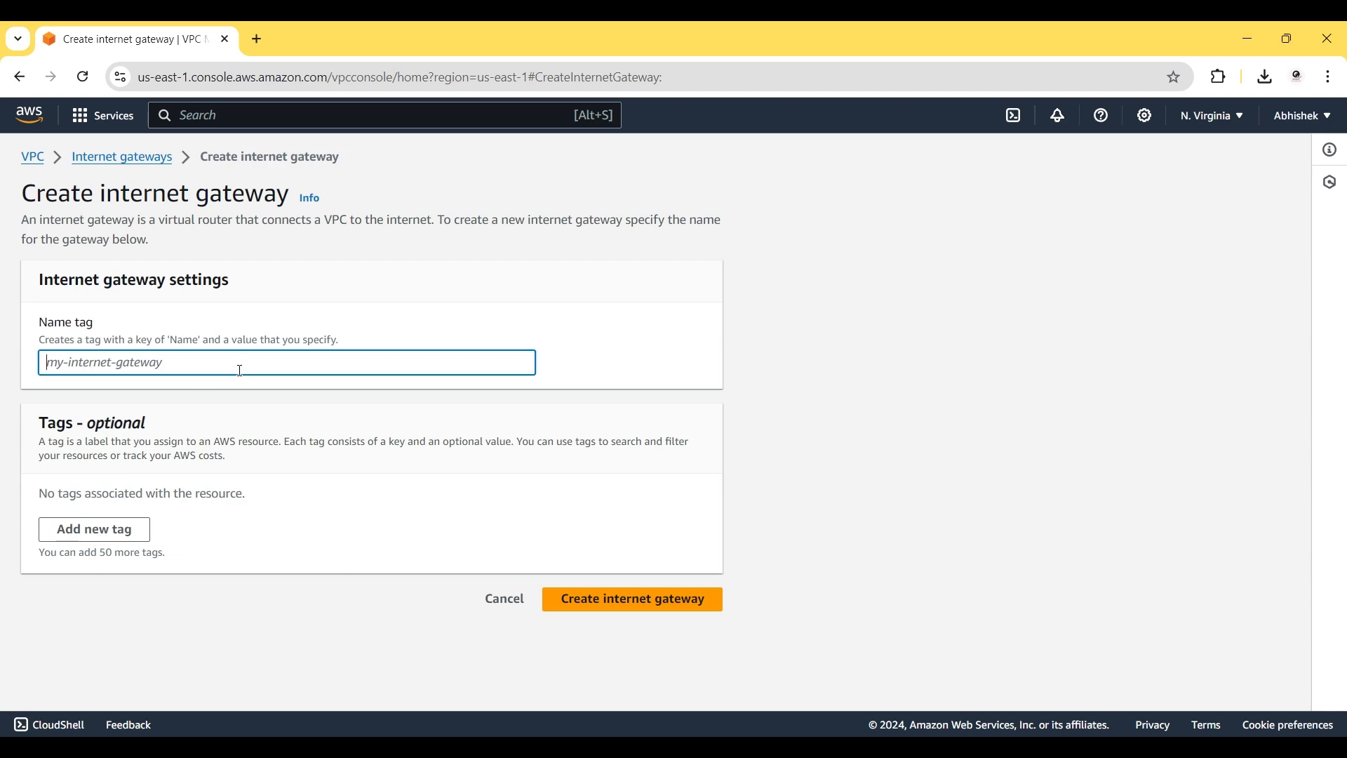
text(ig-vpc3)
click(717, 629)
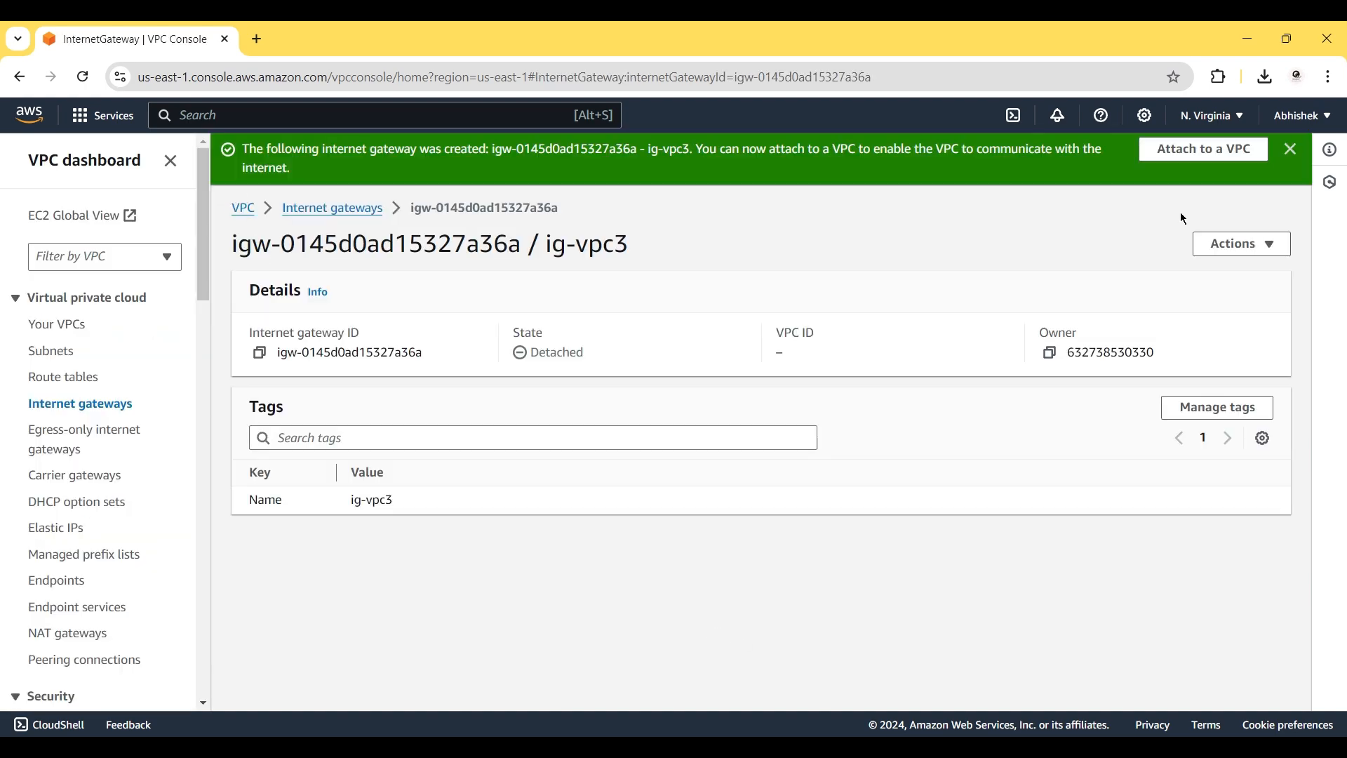
Attach ig-vpc3 to vpc3 and return to the internet gateways list.
click(1203, 148)
click(235, 371)
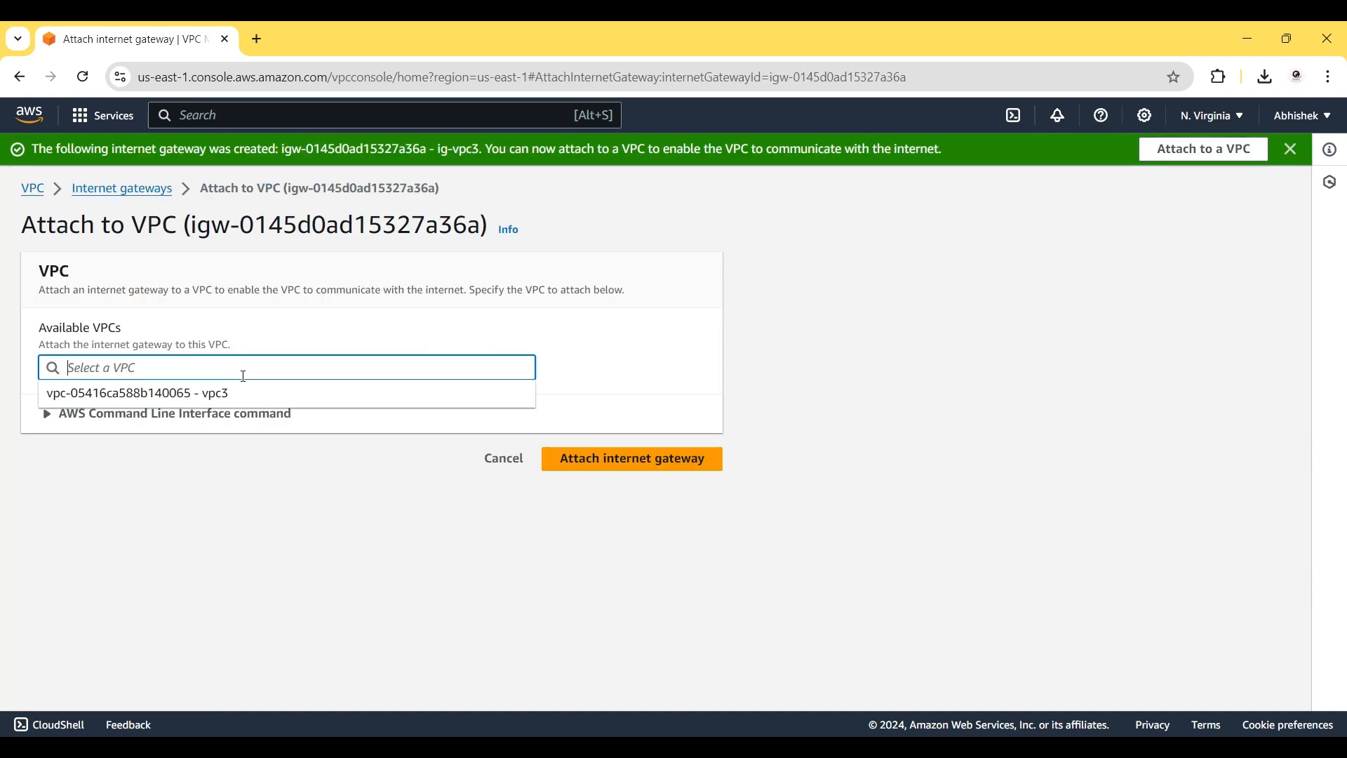
click(279, 402)
click(631, 460)
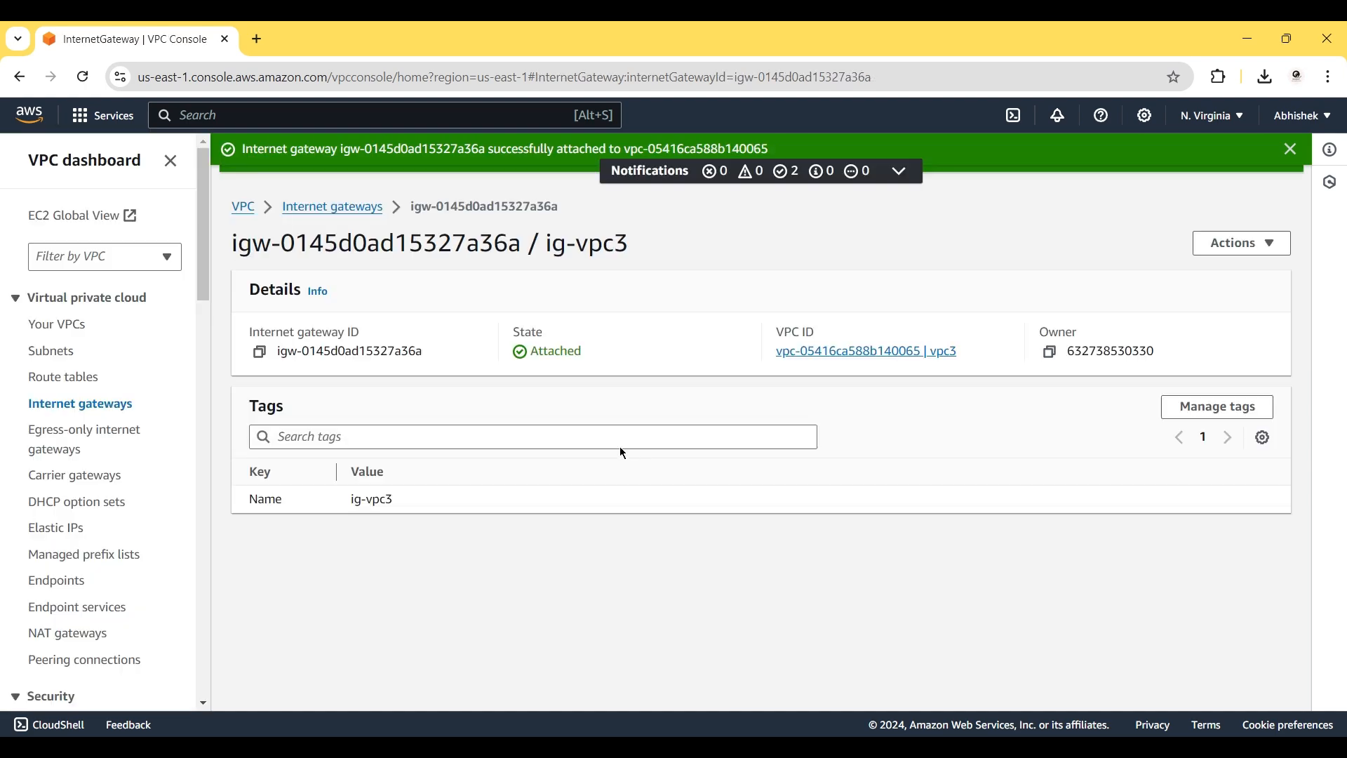
click(300, 207)
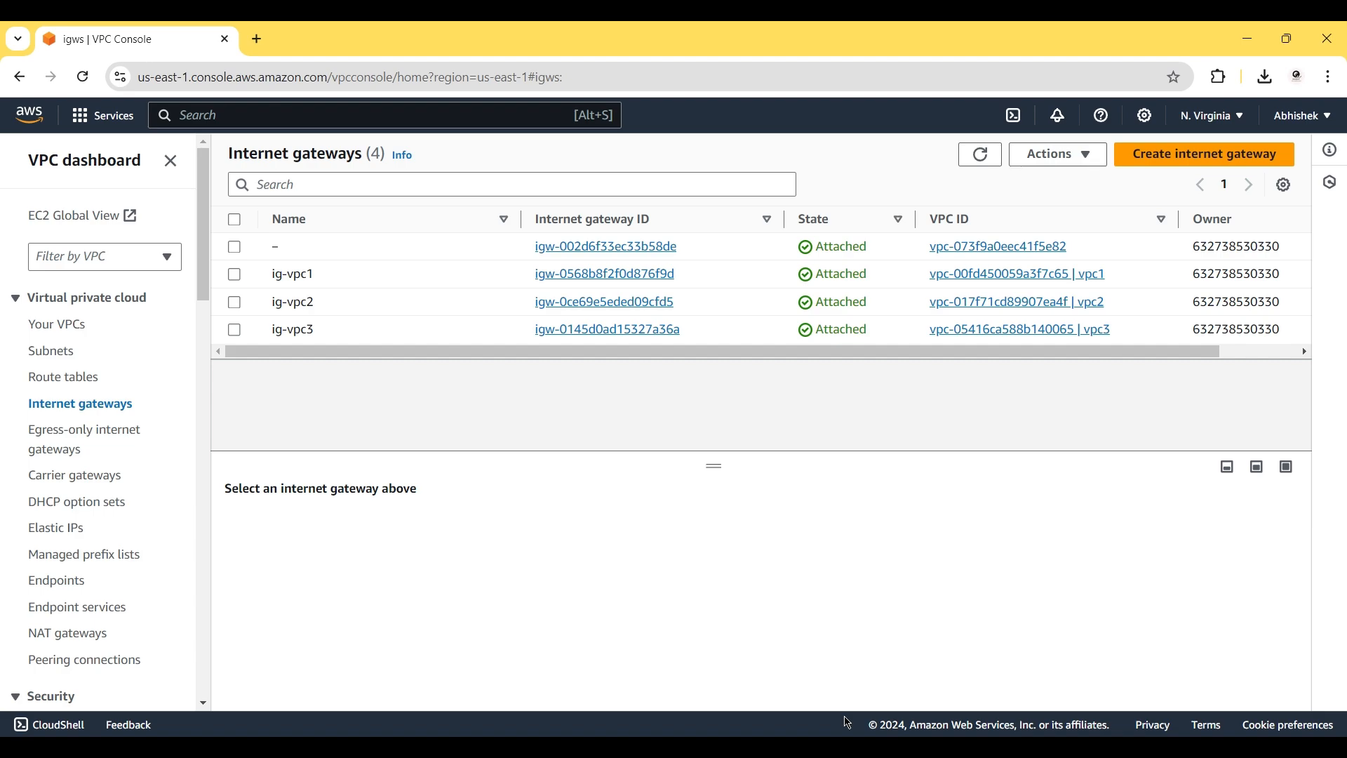
click(848, 750)
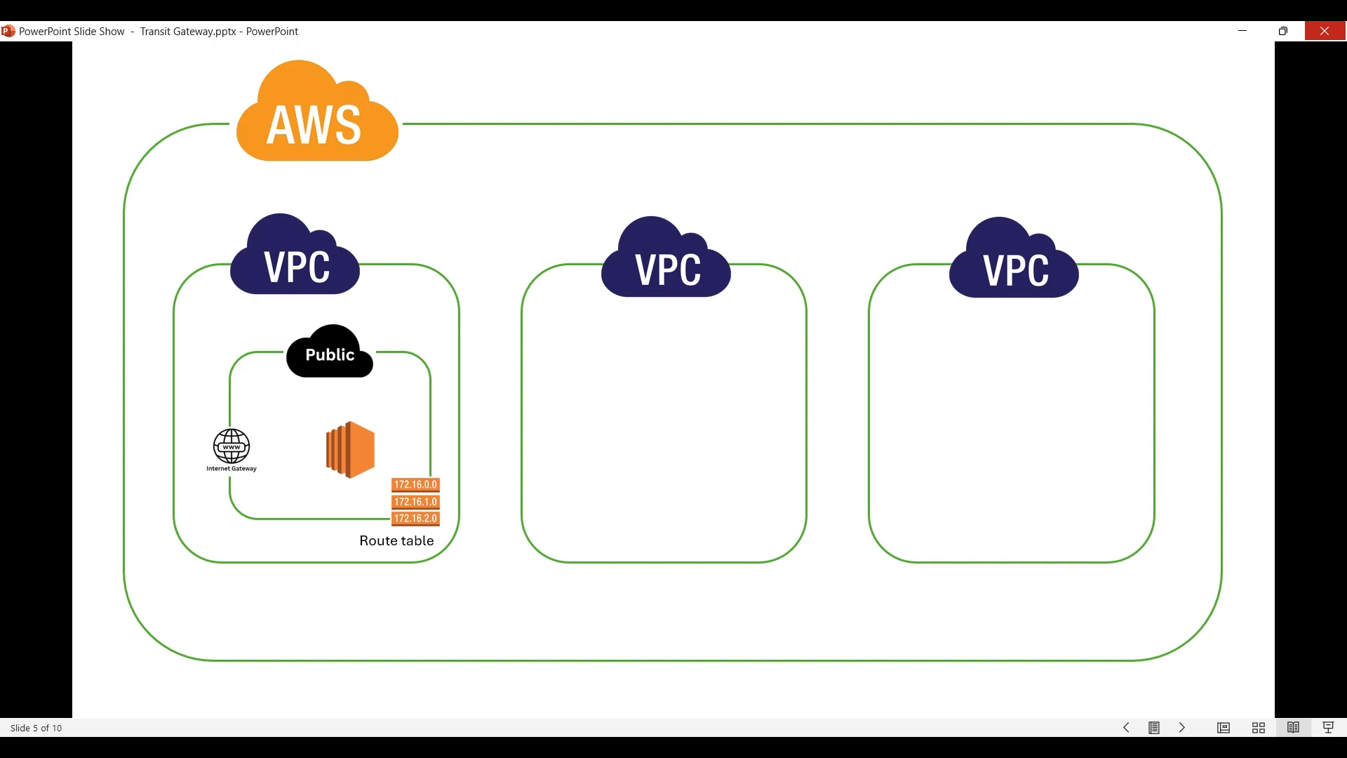
Advance the diagram to slide 7, revealing public subnets in the second and third VPCs.
click(400, 503)
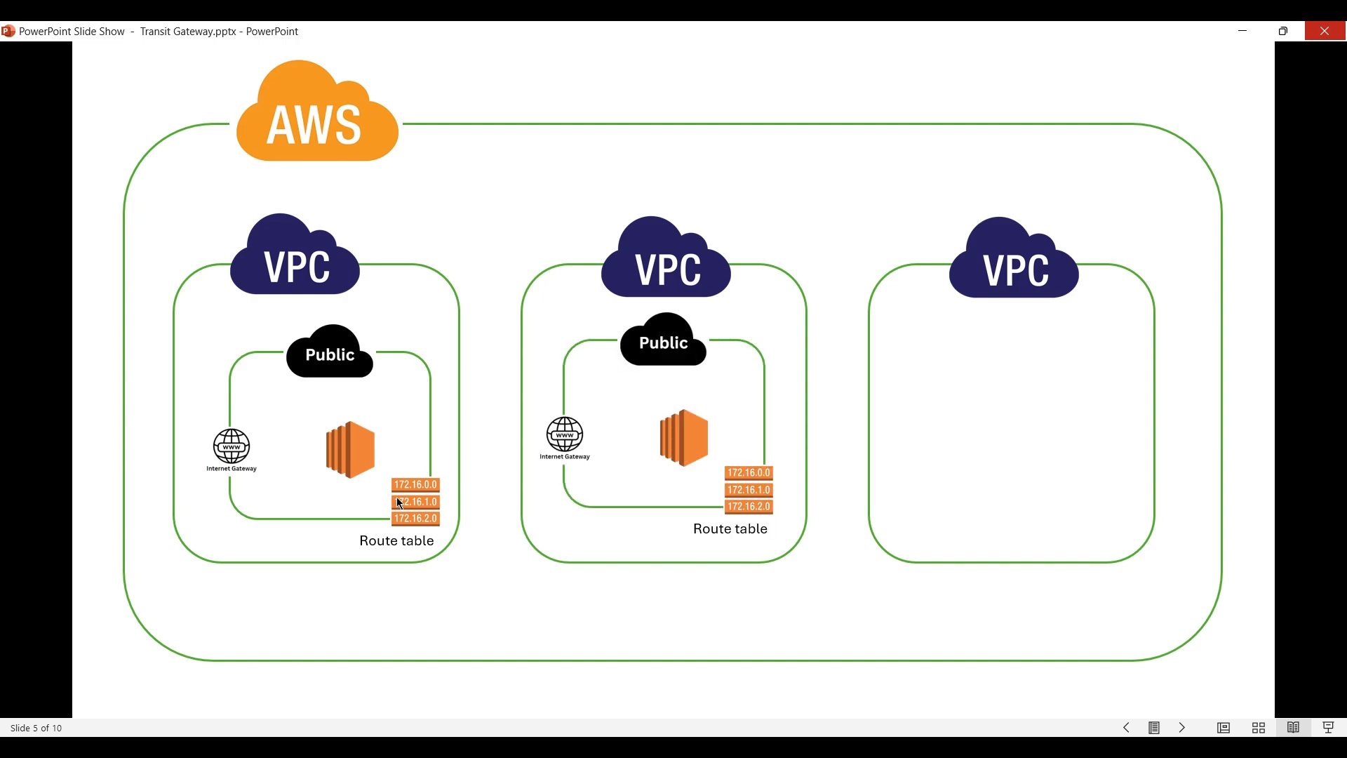
click(400, 503)
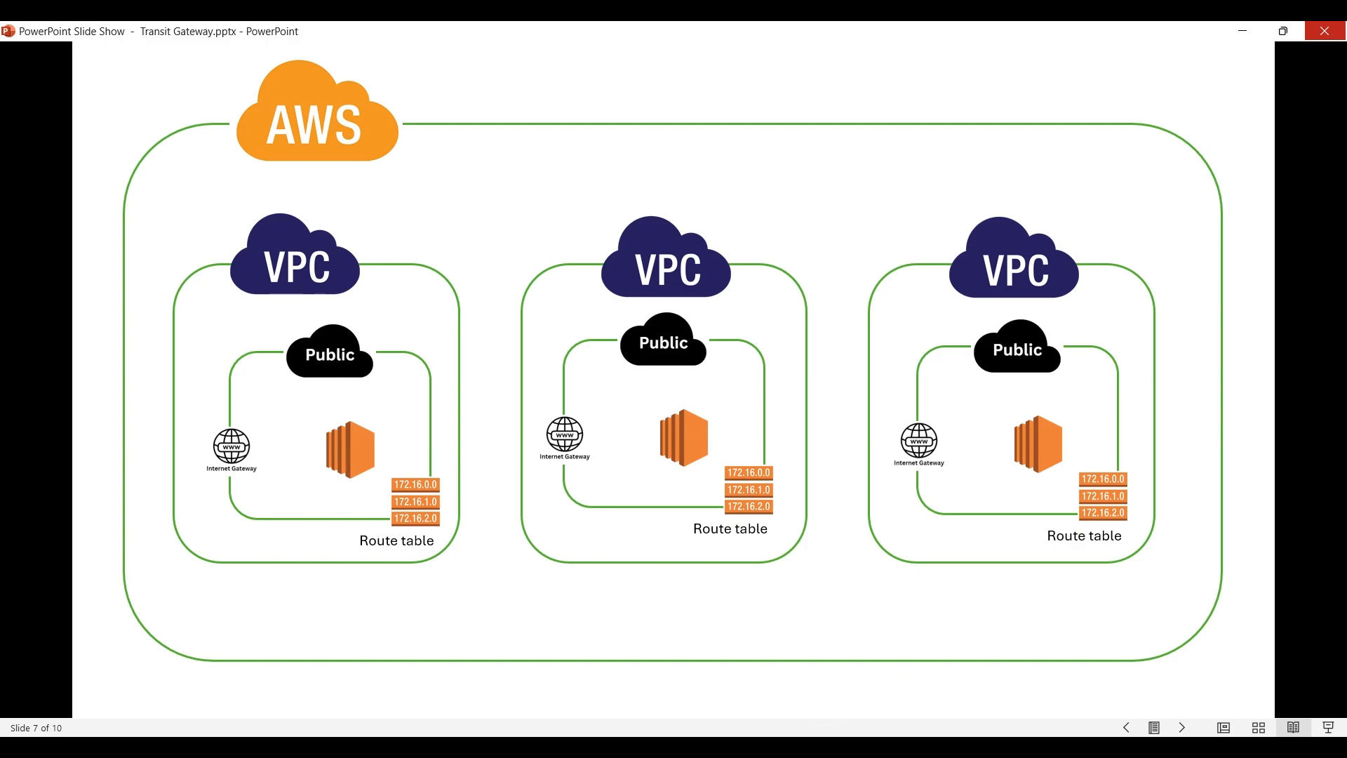
Back in the VPC Console, create route table rt-vpc1 assigned to vpc1.
mouse_move(791, 747)
click(790, 663)
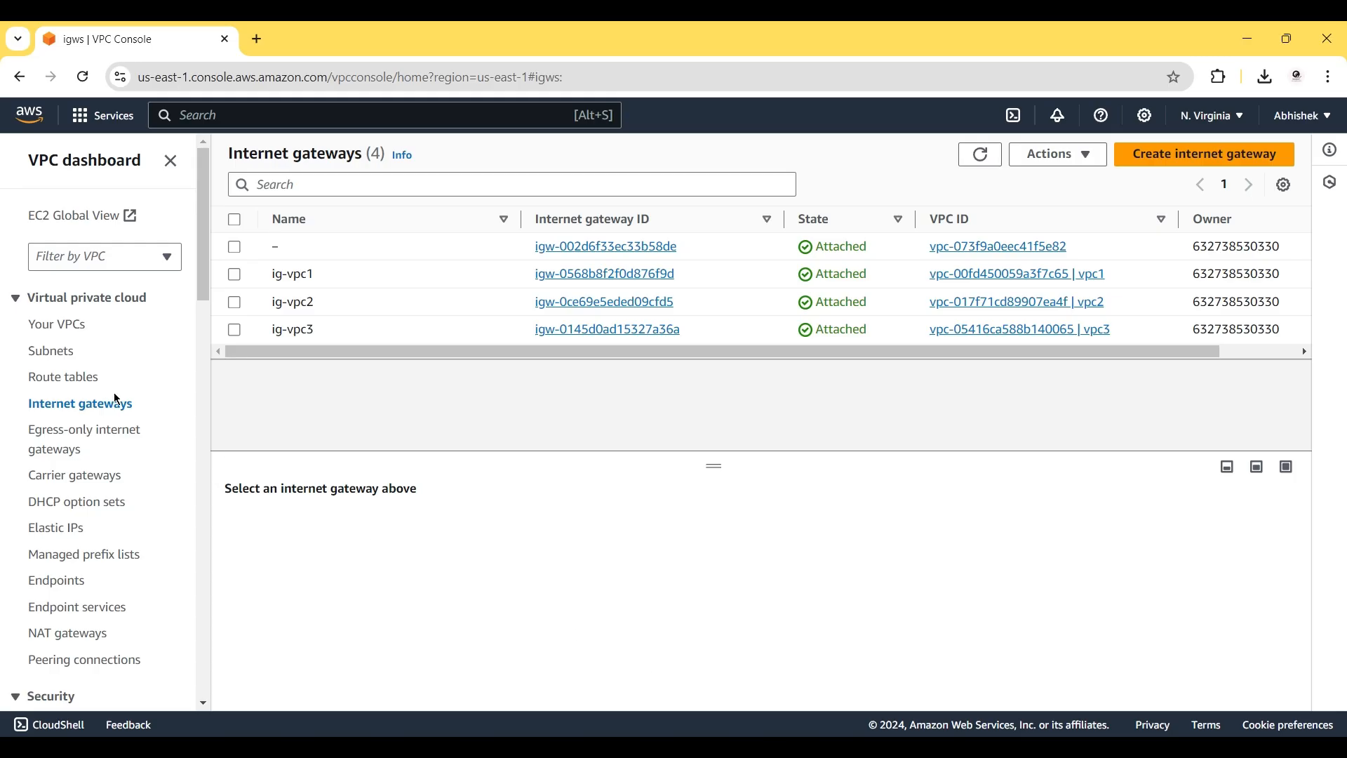
click(80, 379)
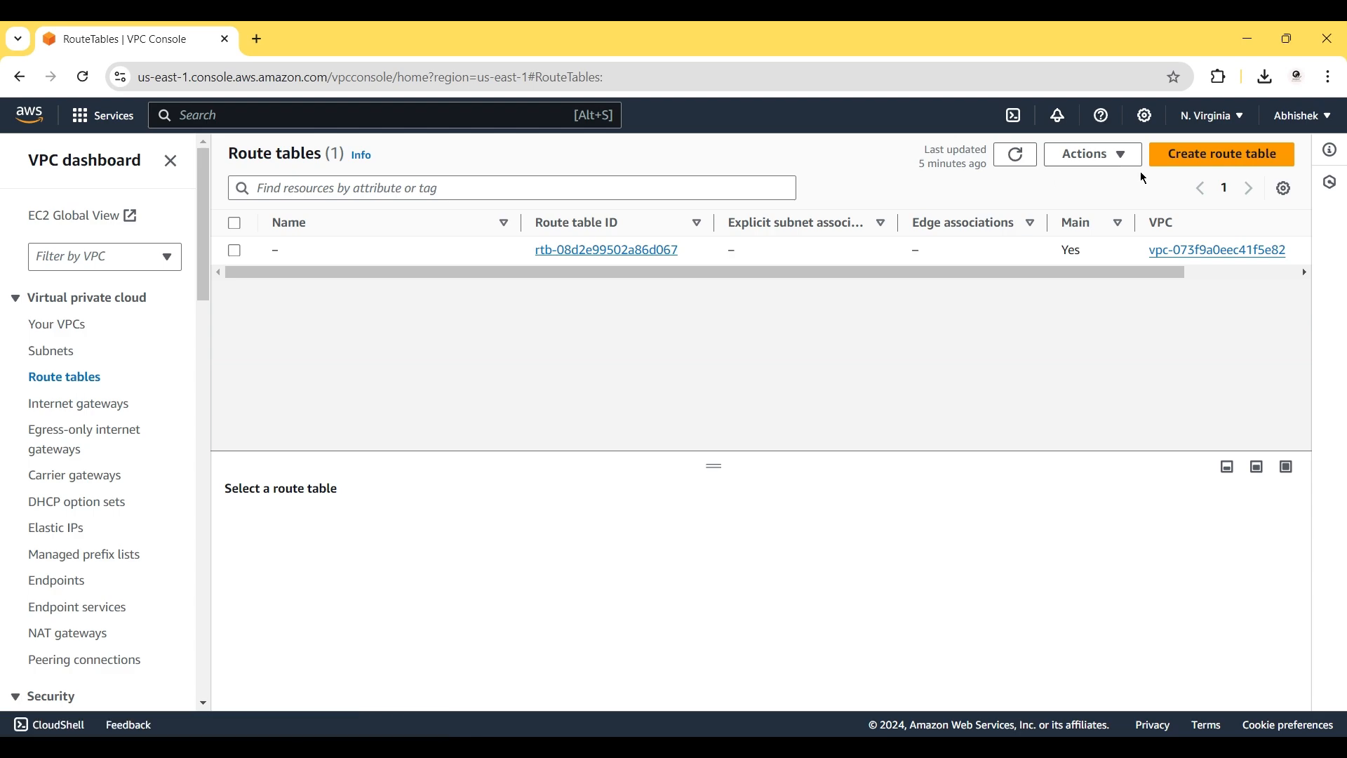
click(1195, 159)
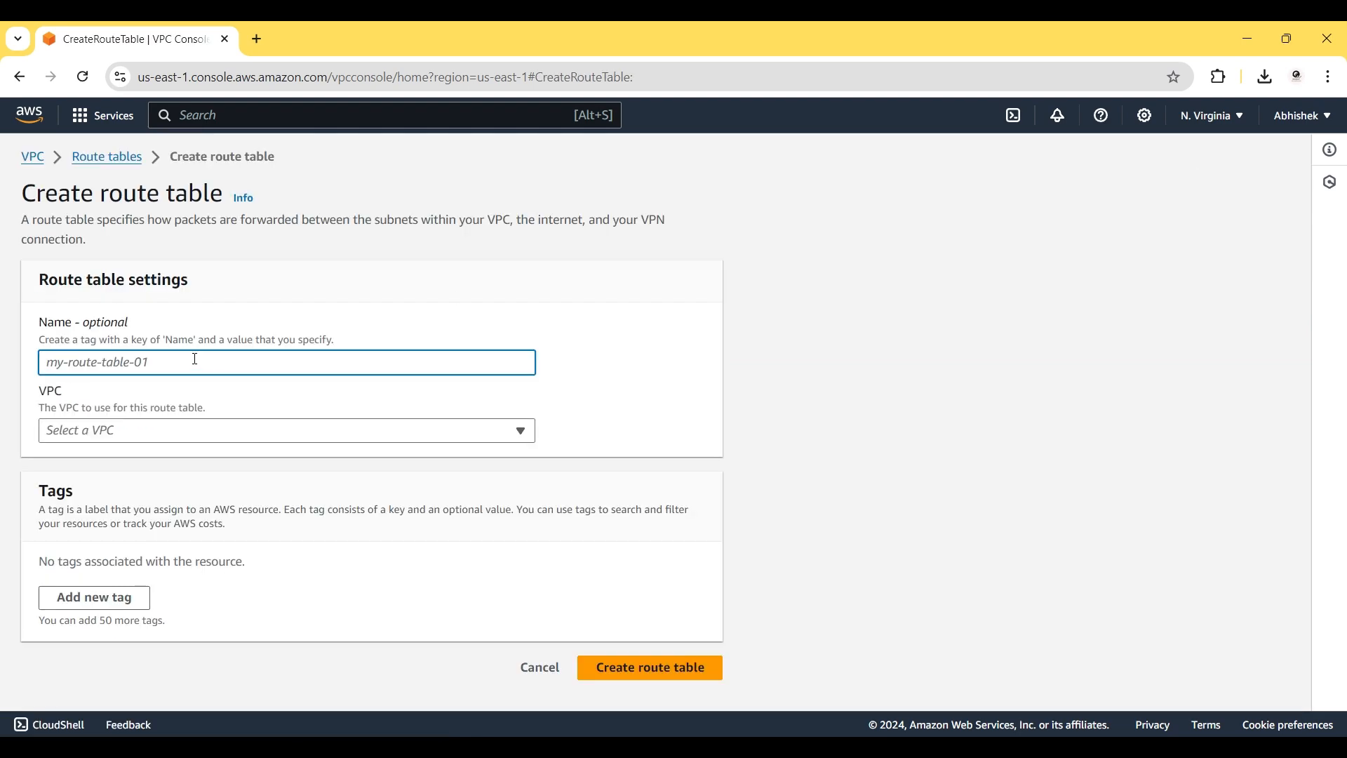
text(rt-vpc)
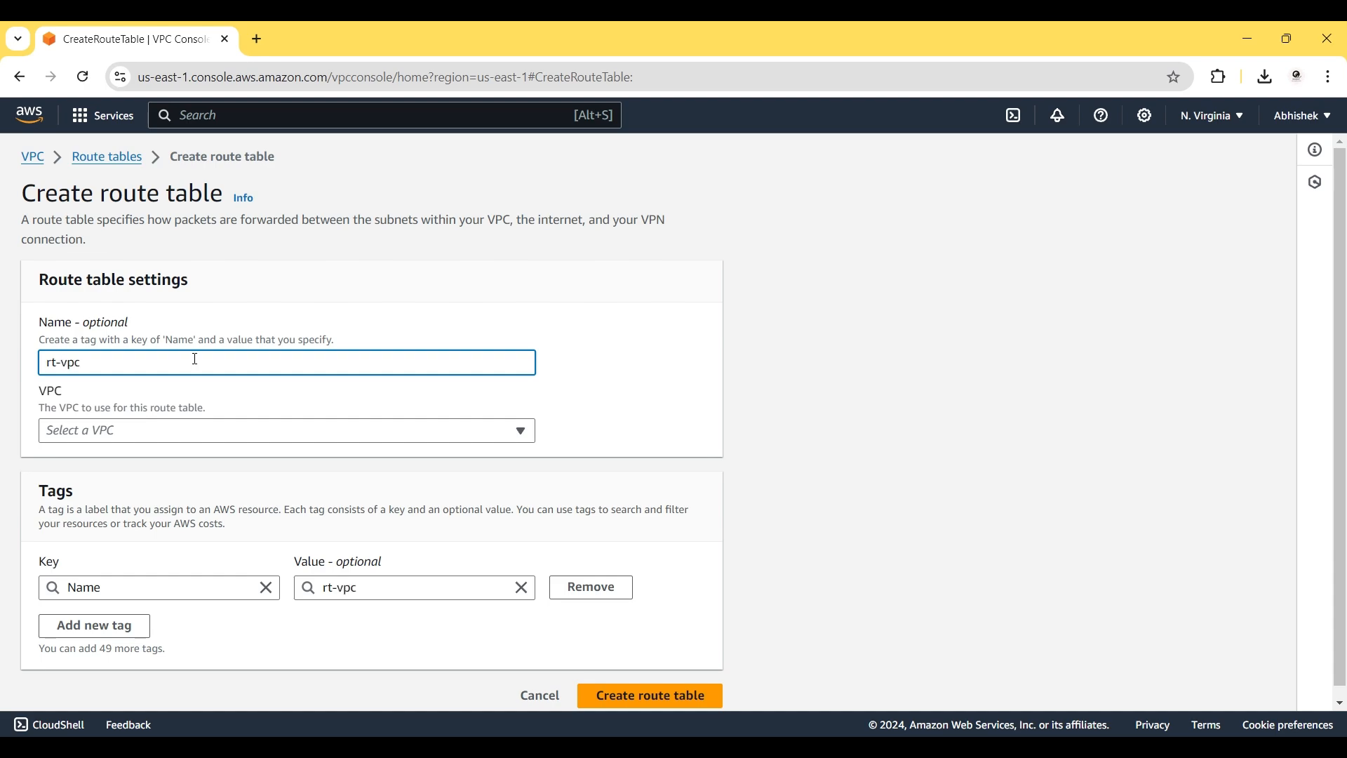
text(1)
click(178, 426)
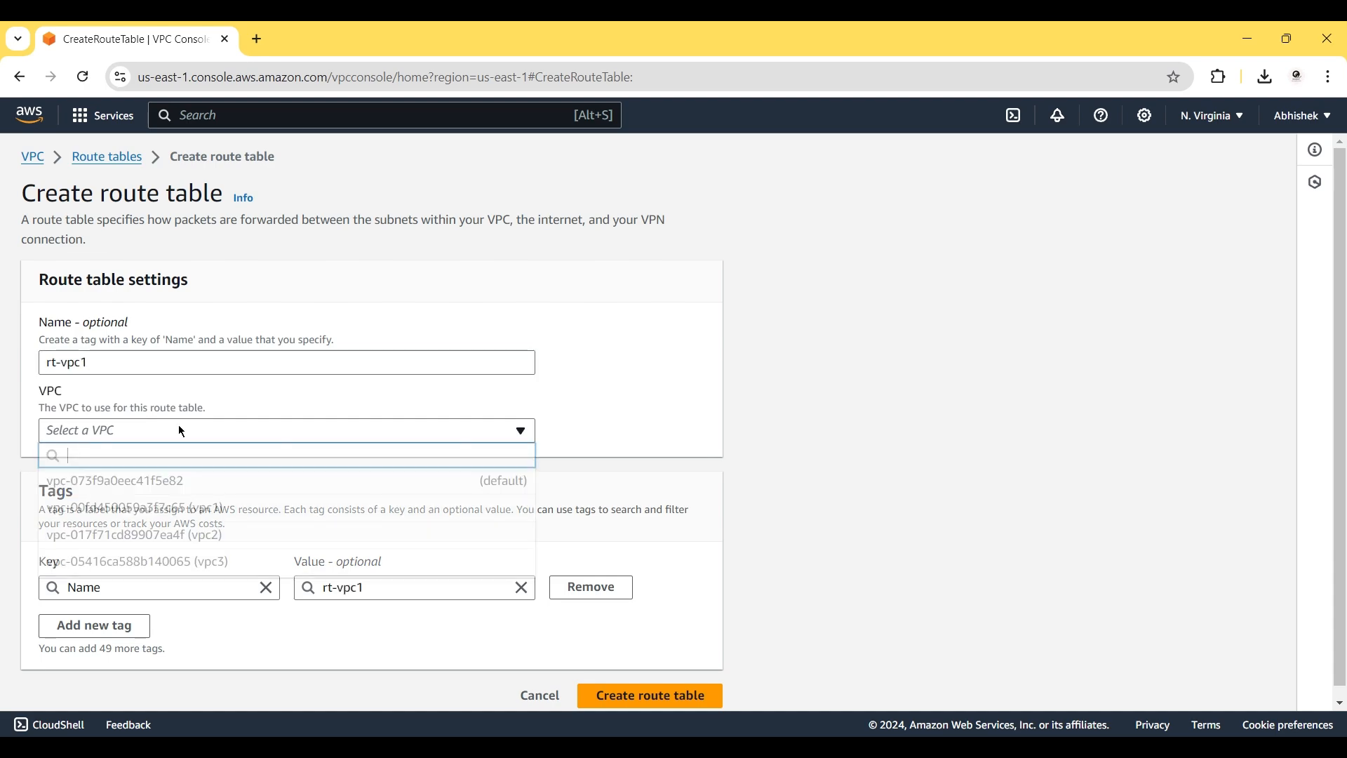
click(200, 512)
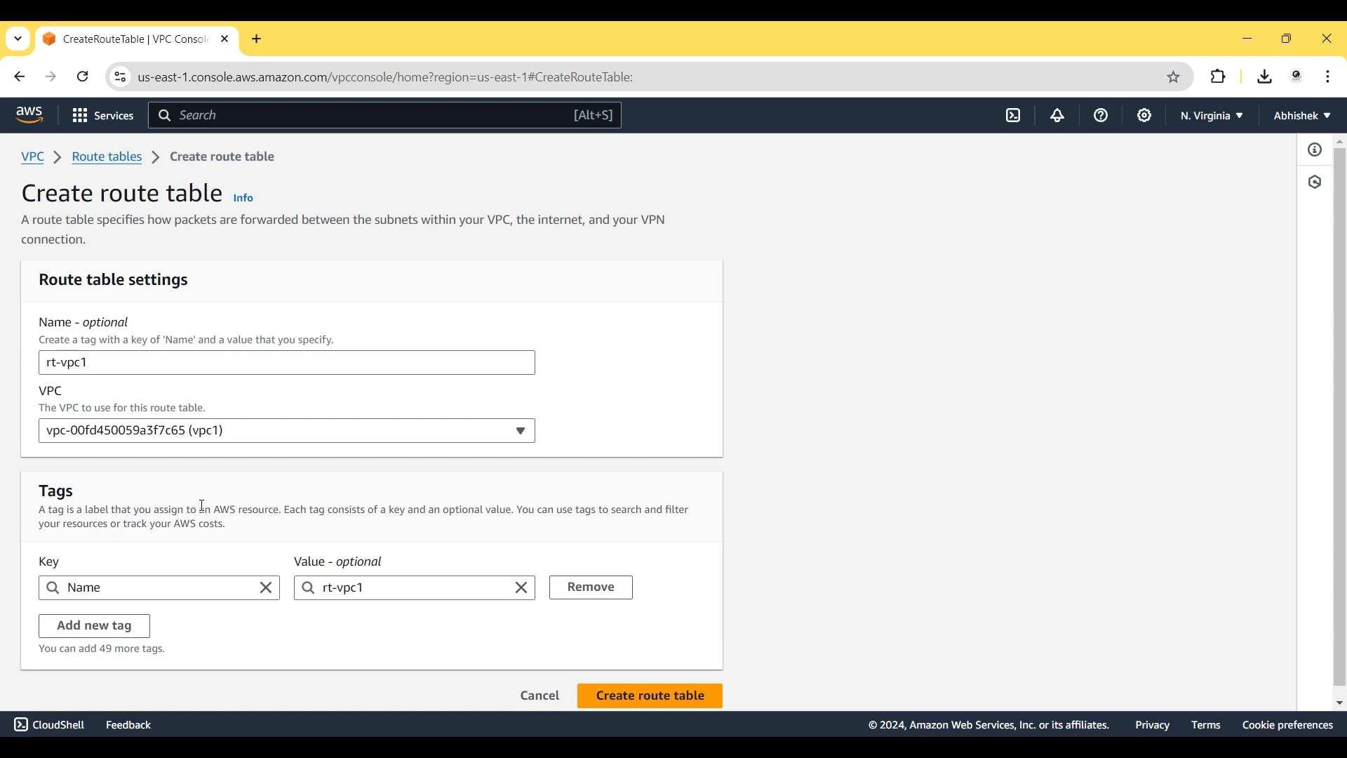
scroll(366, 515, down, 1)
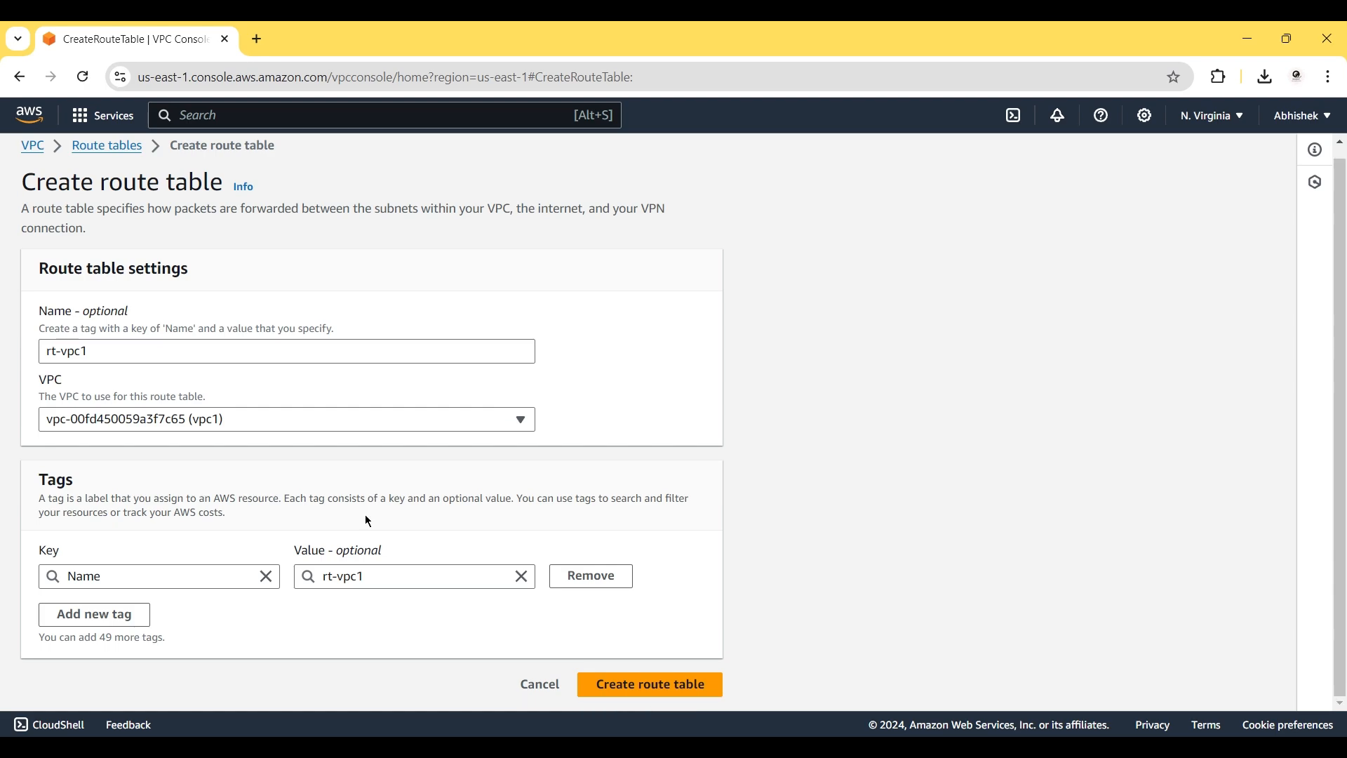
click(609, 694)
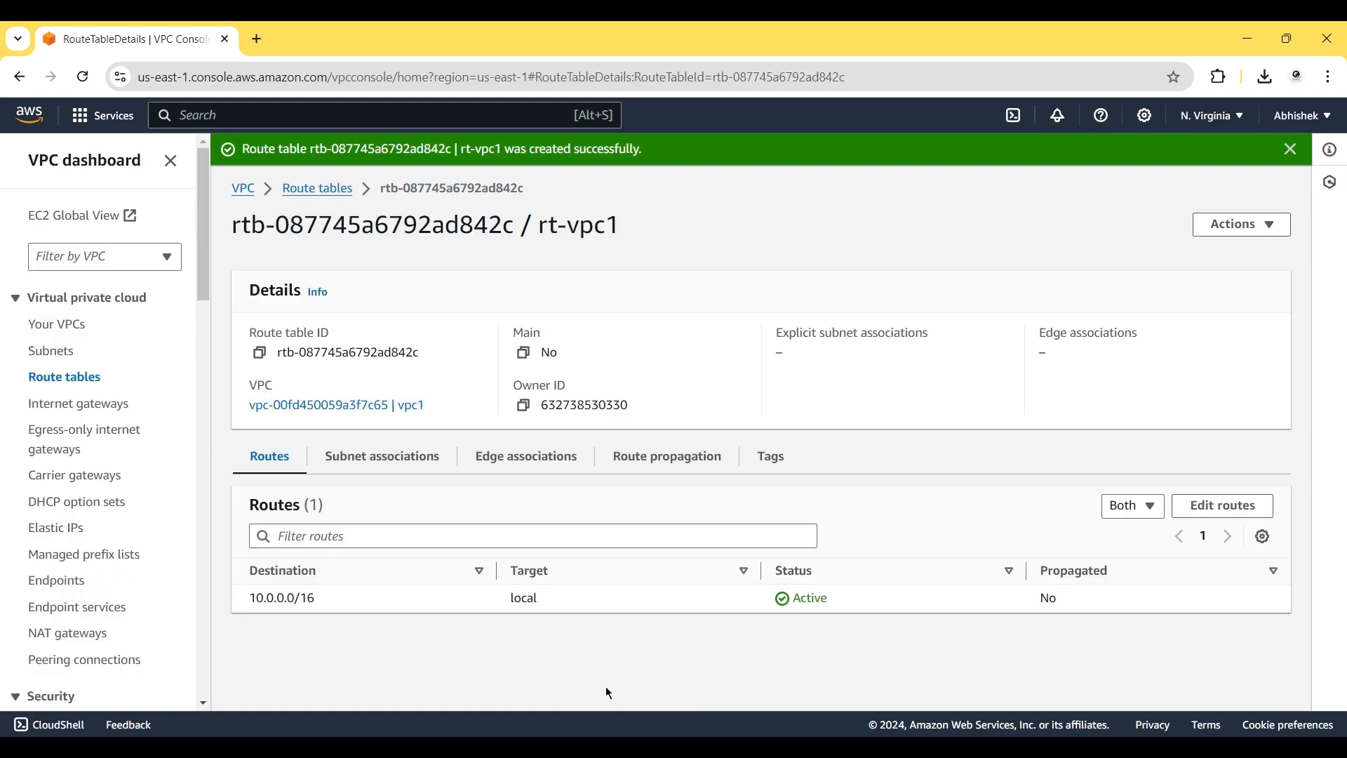
Associate public-subnet-vpc1 with rt-vpc1, then go back to the route tables list.
click(378, 465)
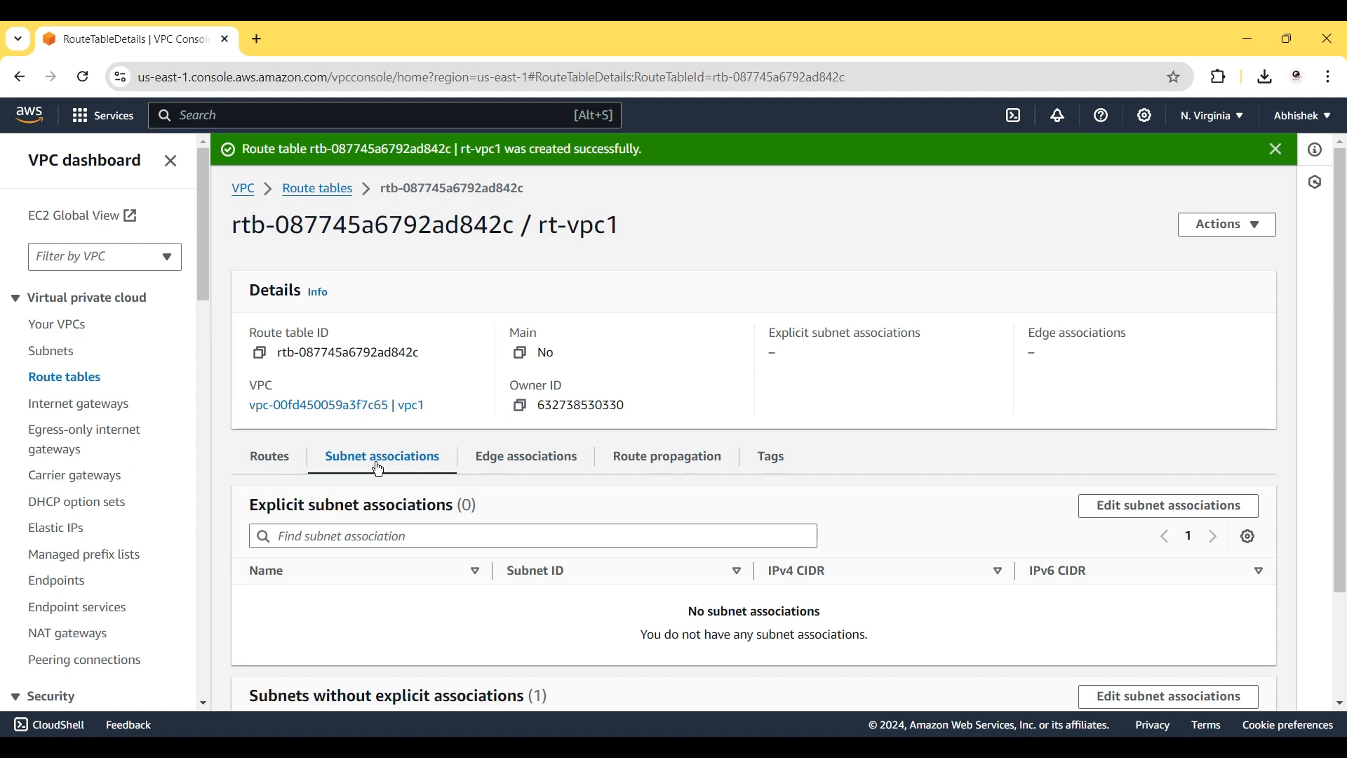
click(1120, 518)
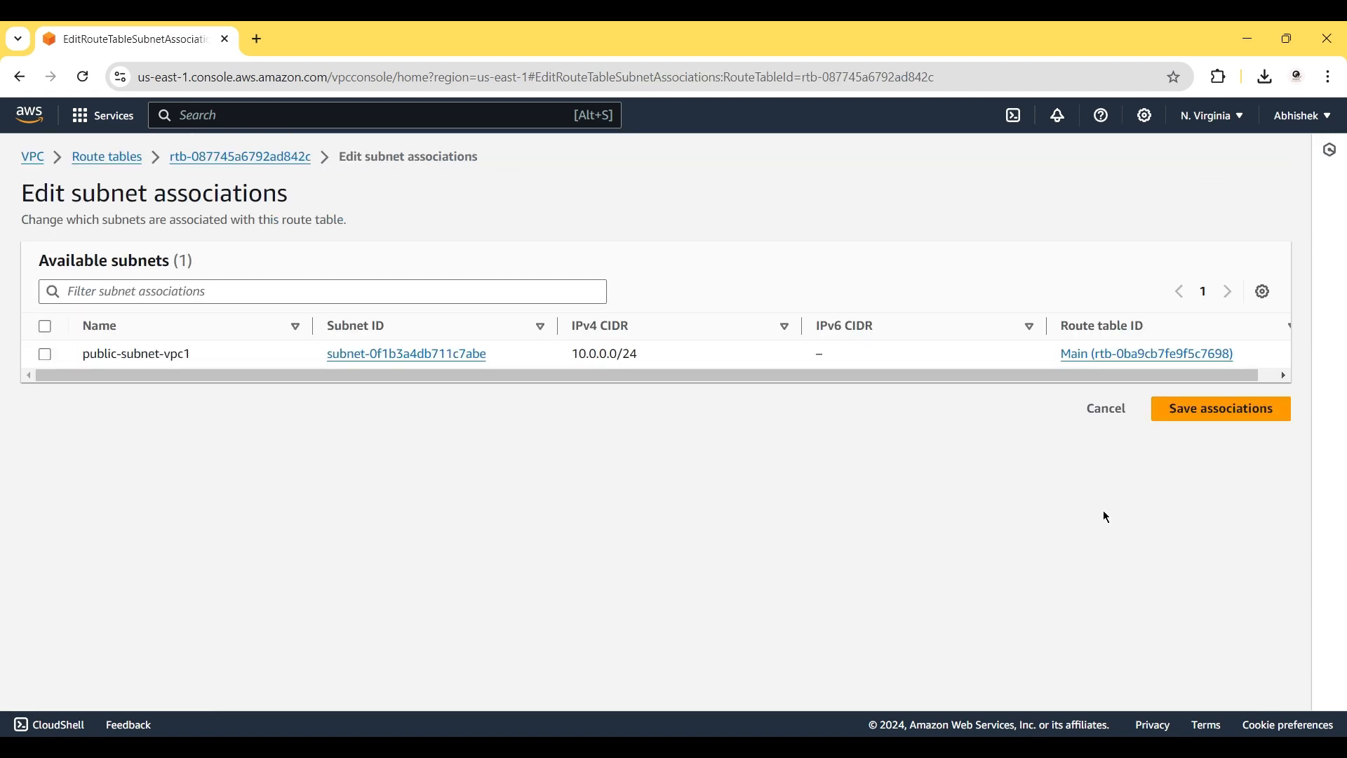
click(45, 355)
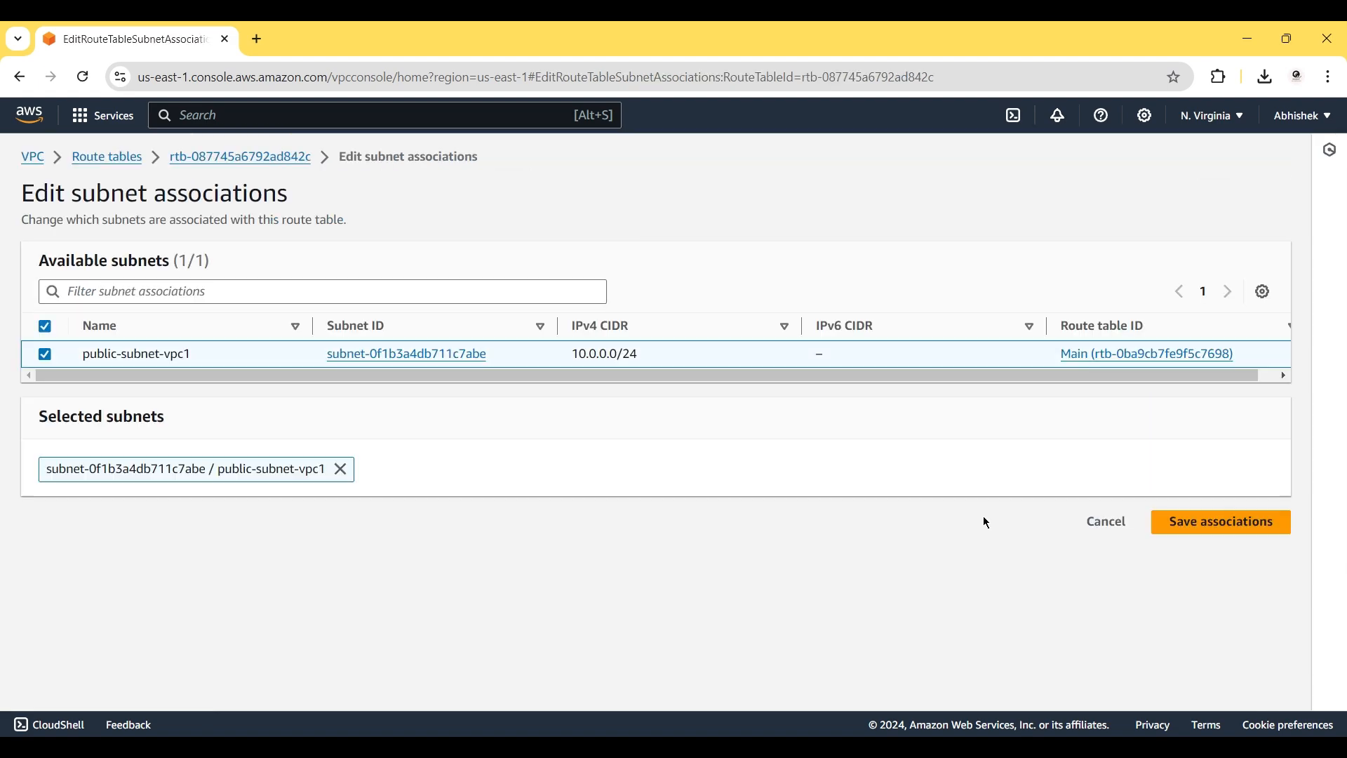
click(1179, 527)
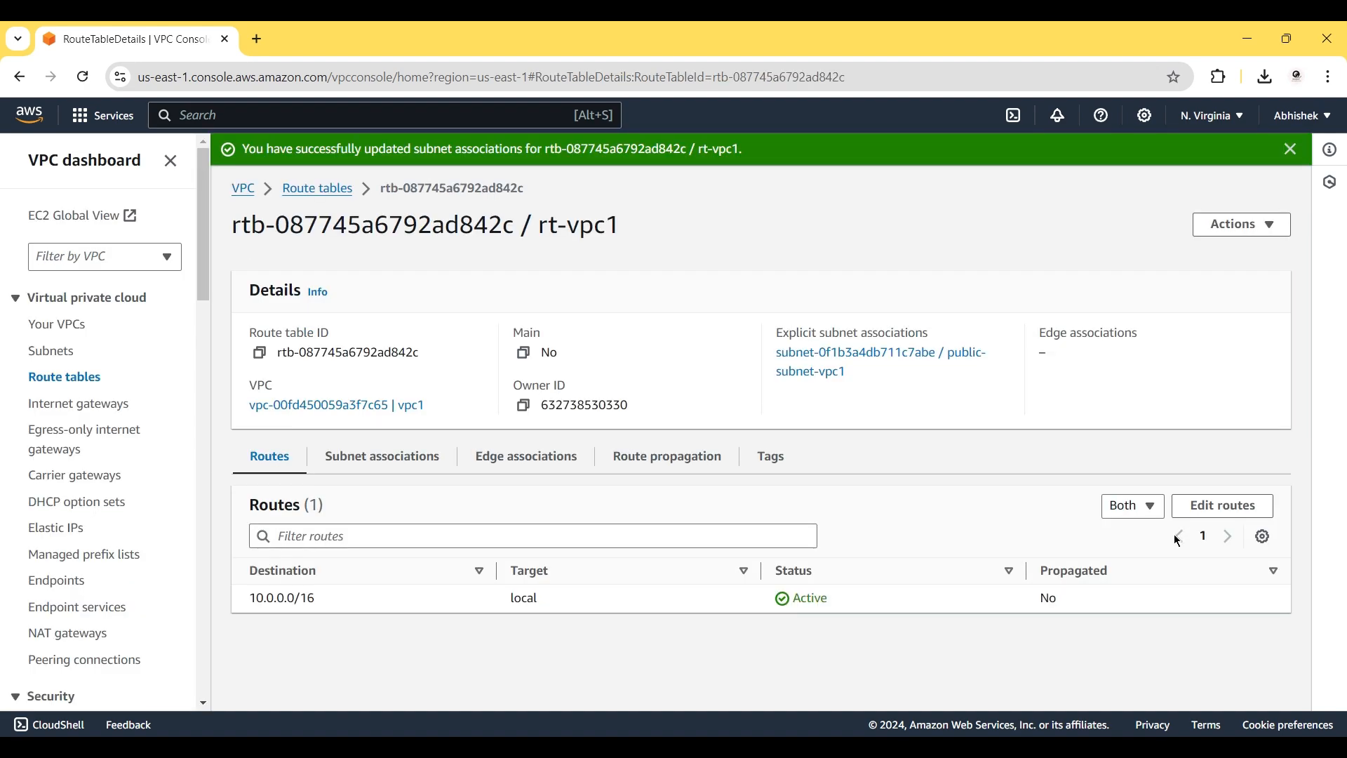
click(323, 191)
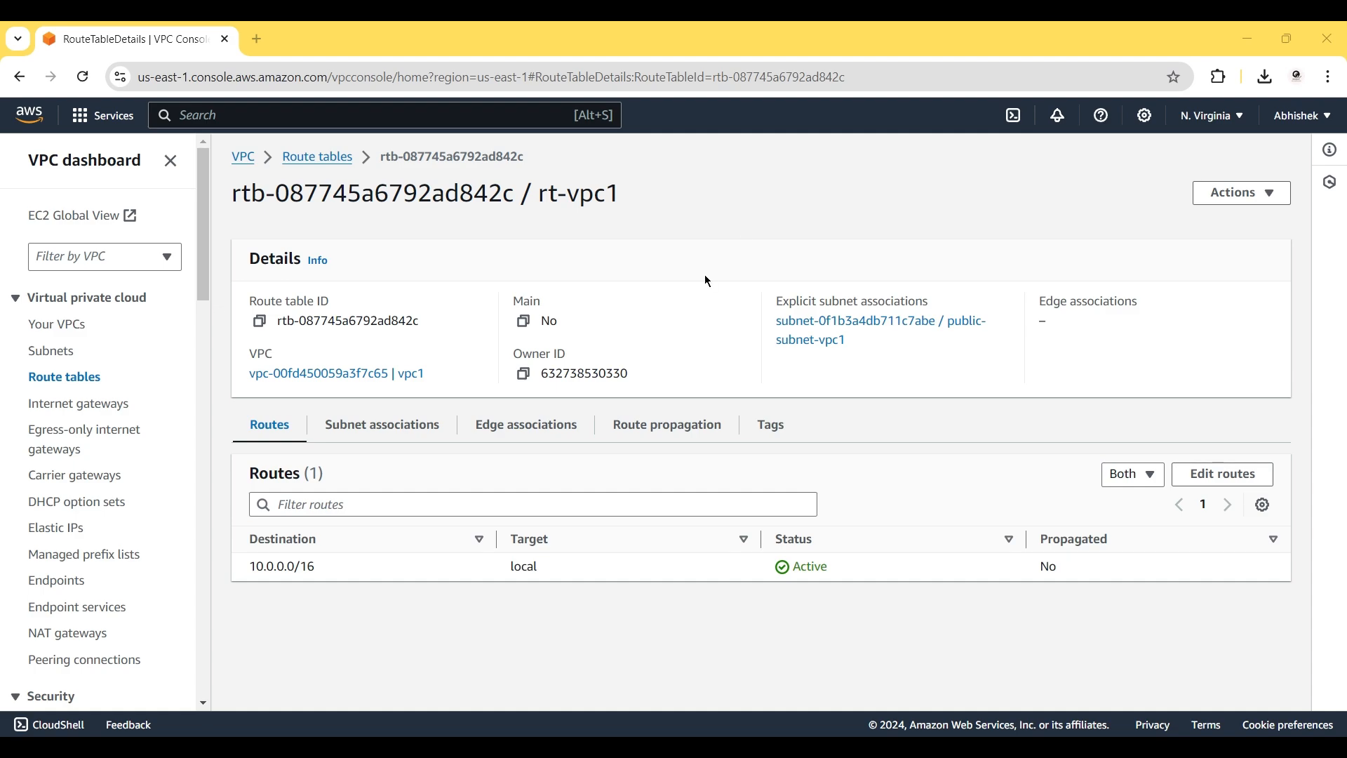
Add a 0.0.0.0/0 route to rt-vpc1 targeting the ig-vpc1 internet gateway.
click(1217, 475)
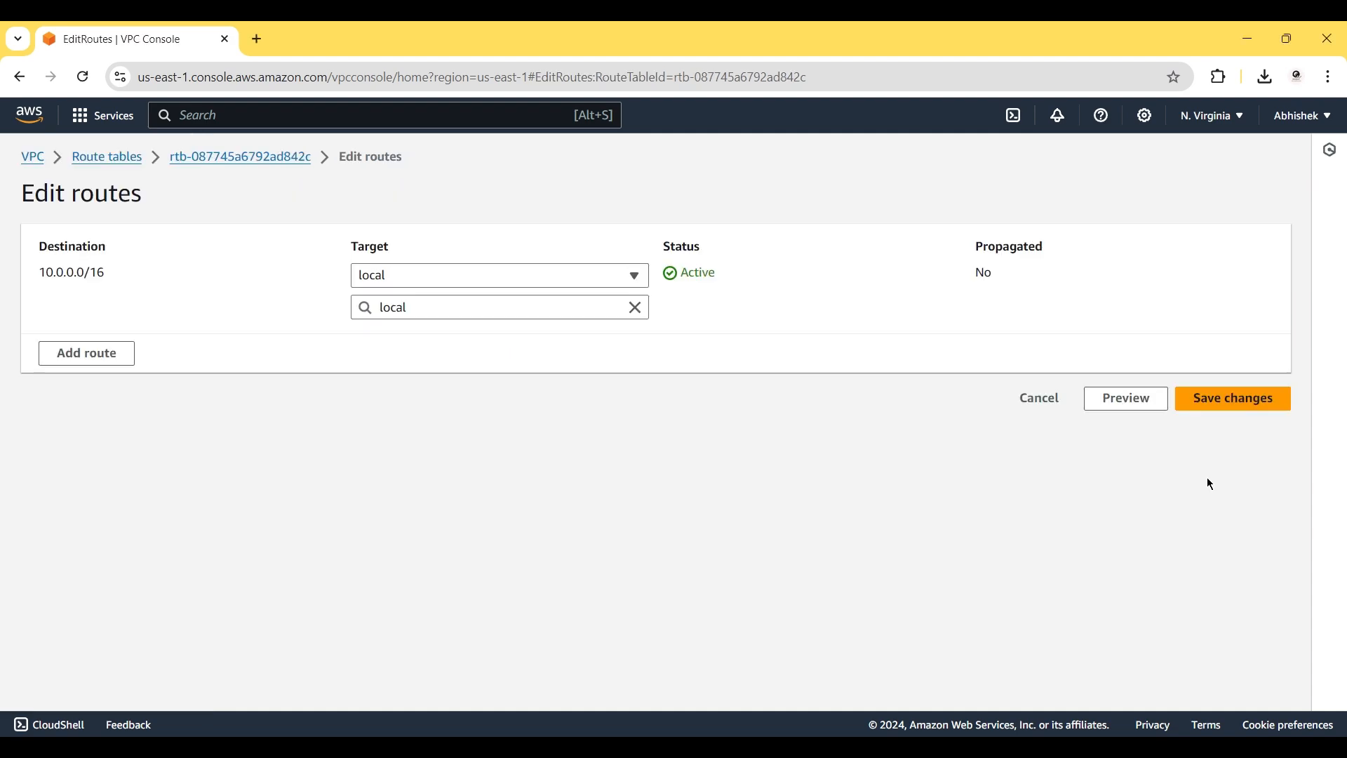
click(109, 364)
click(119, 342)
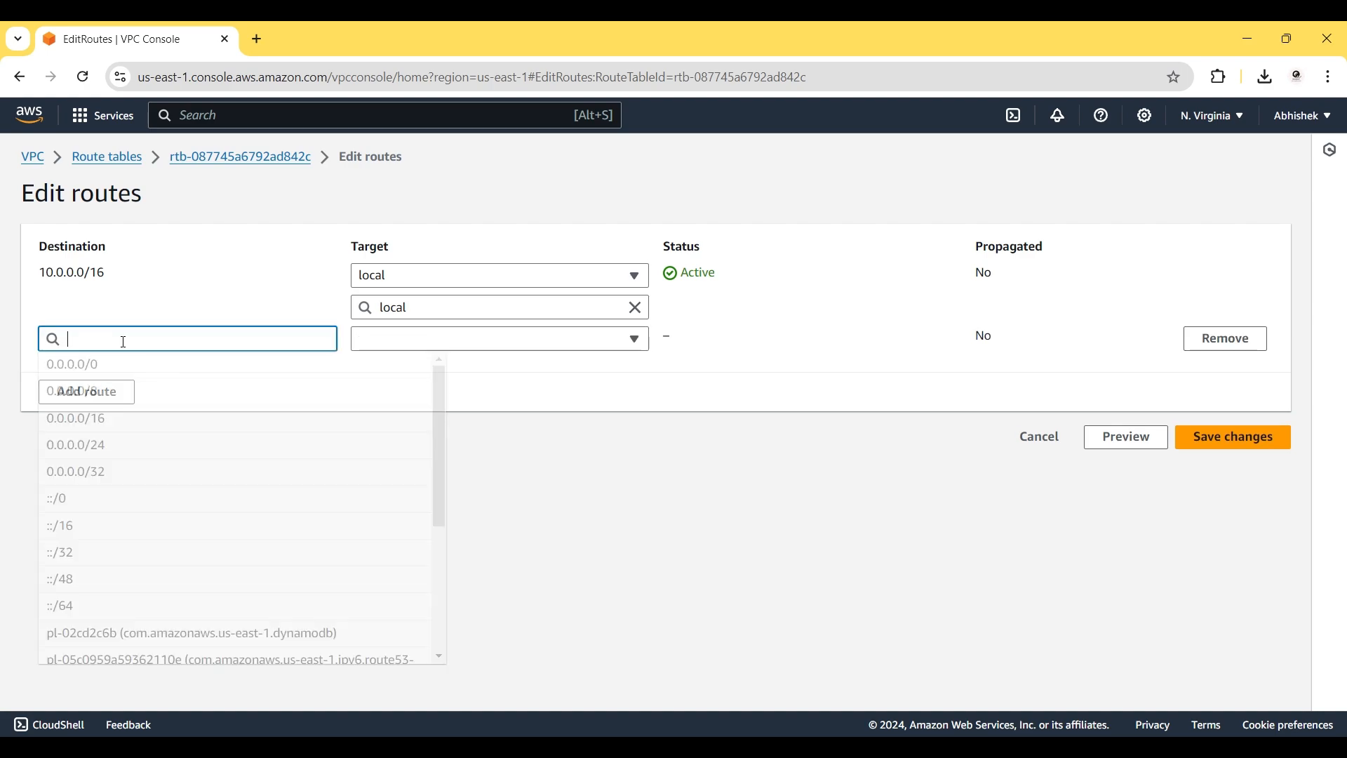
click(117, 366)
click(417, 343)
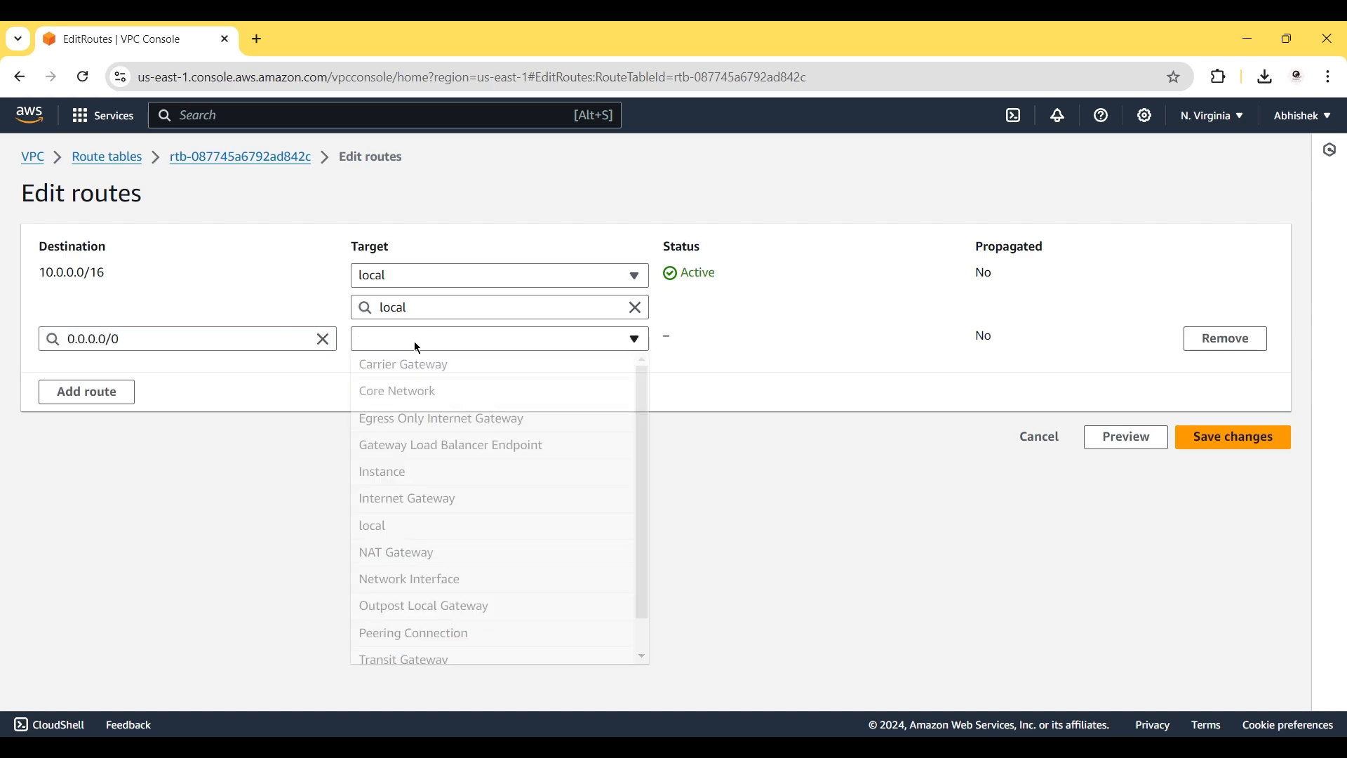
click(416, 500)
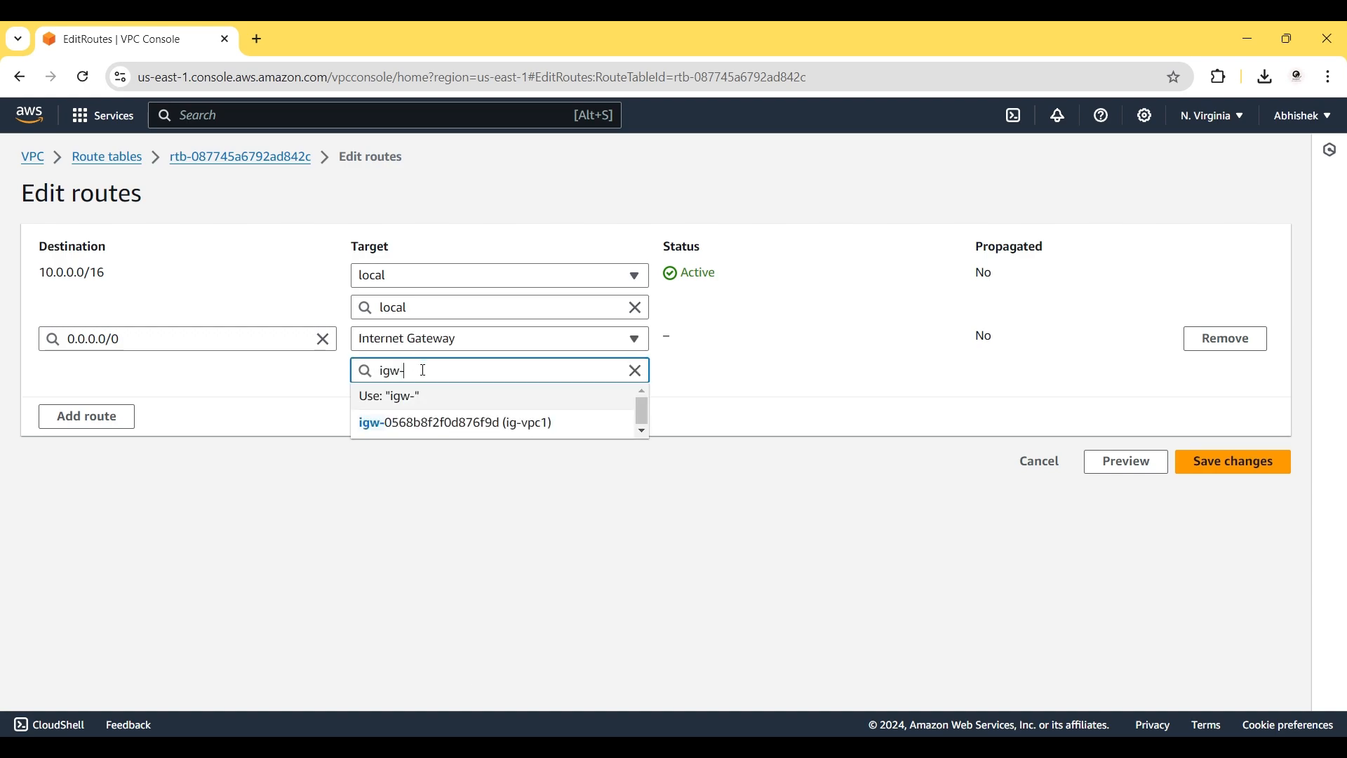
click(476, 420)
click(1251, 469)
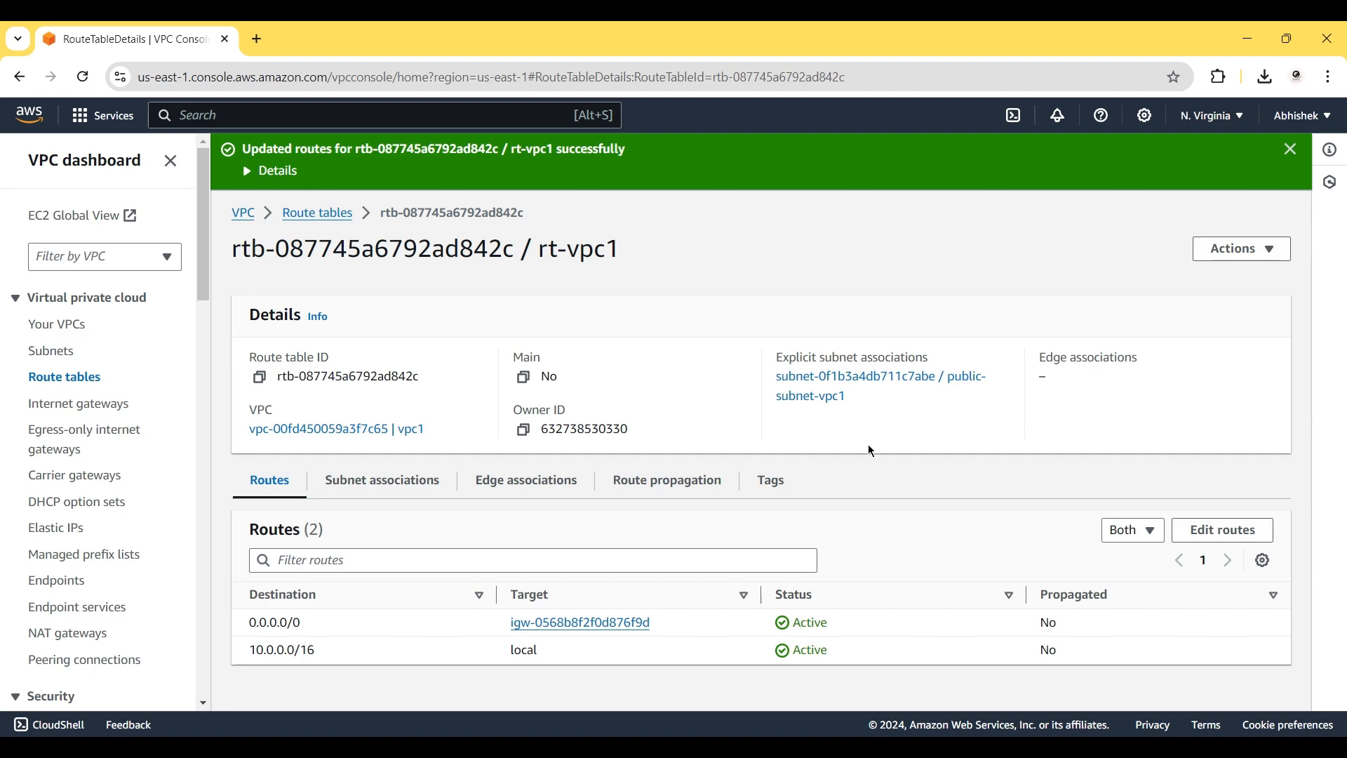
Create route table rt-vpc2 assigned to vpc2.
click(311, 223)
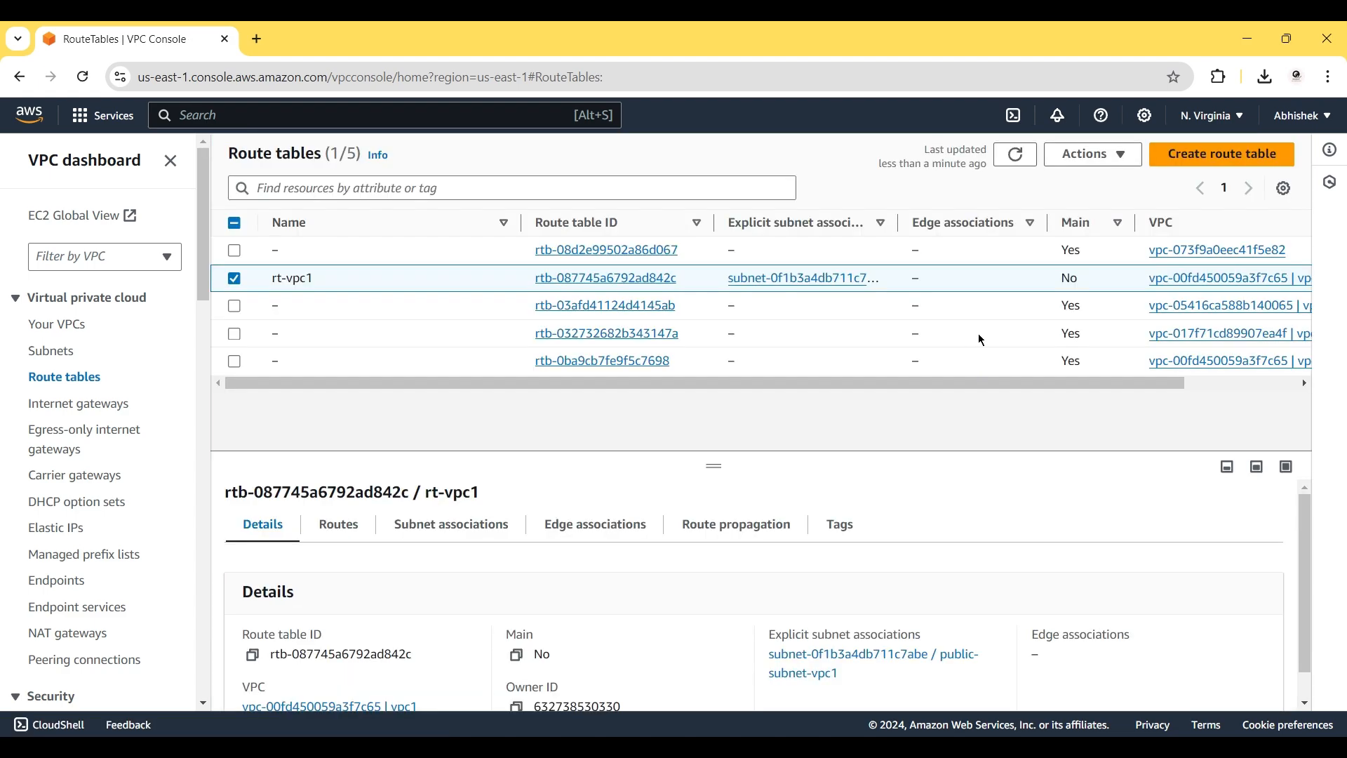
click(1225, 155)
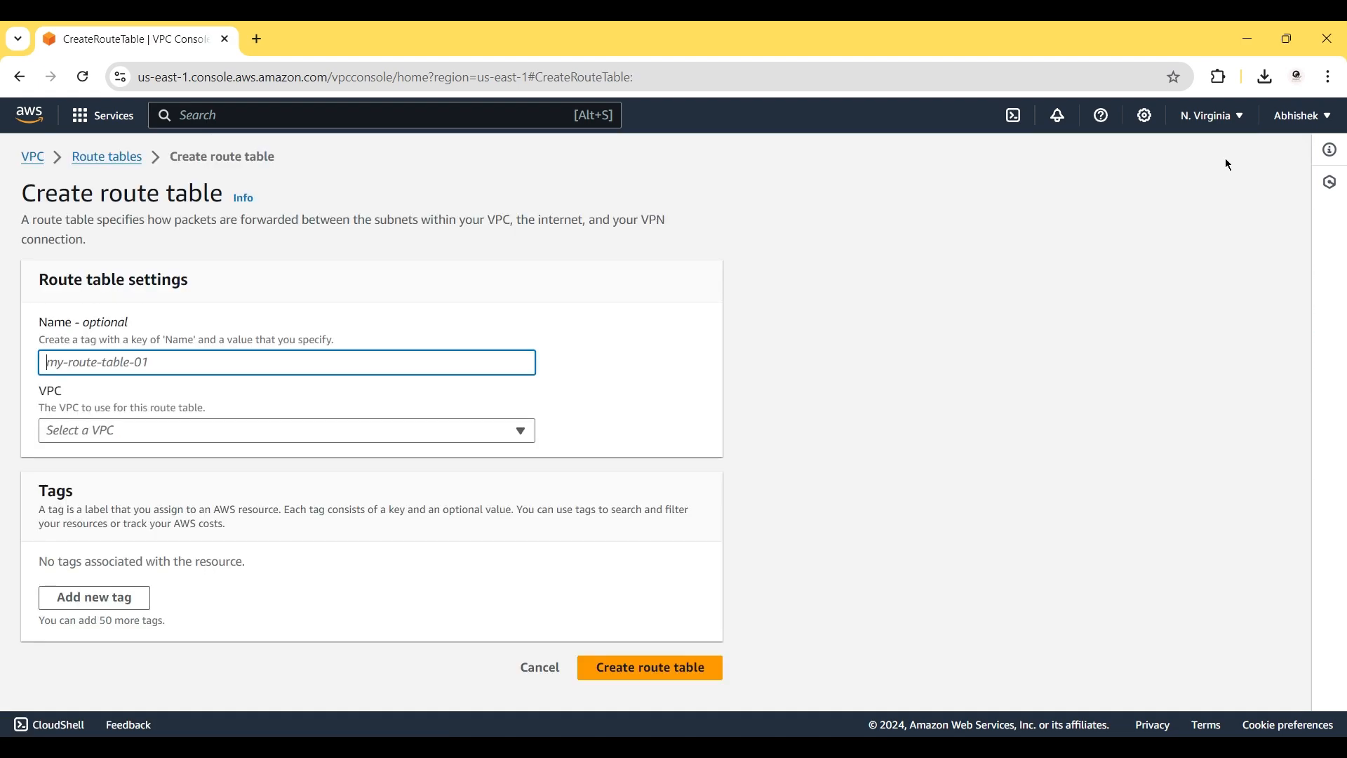
text(rt-voc)
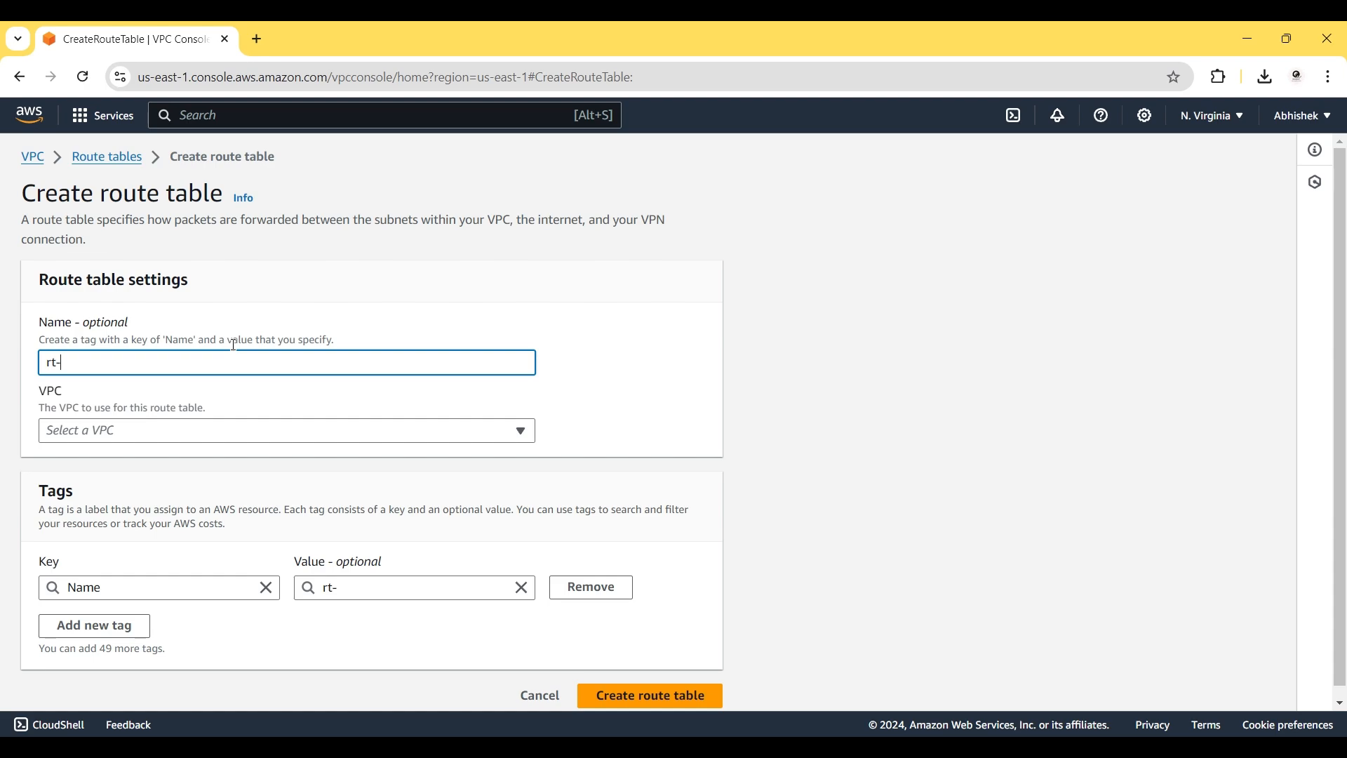
key(BackSpace)
key(BackSpace)
text(pc2)
scroll(202, 470, down, 1)
click(183, 421)
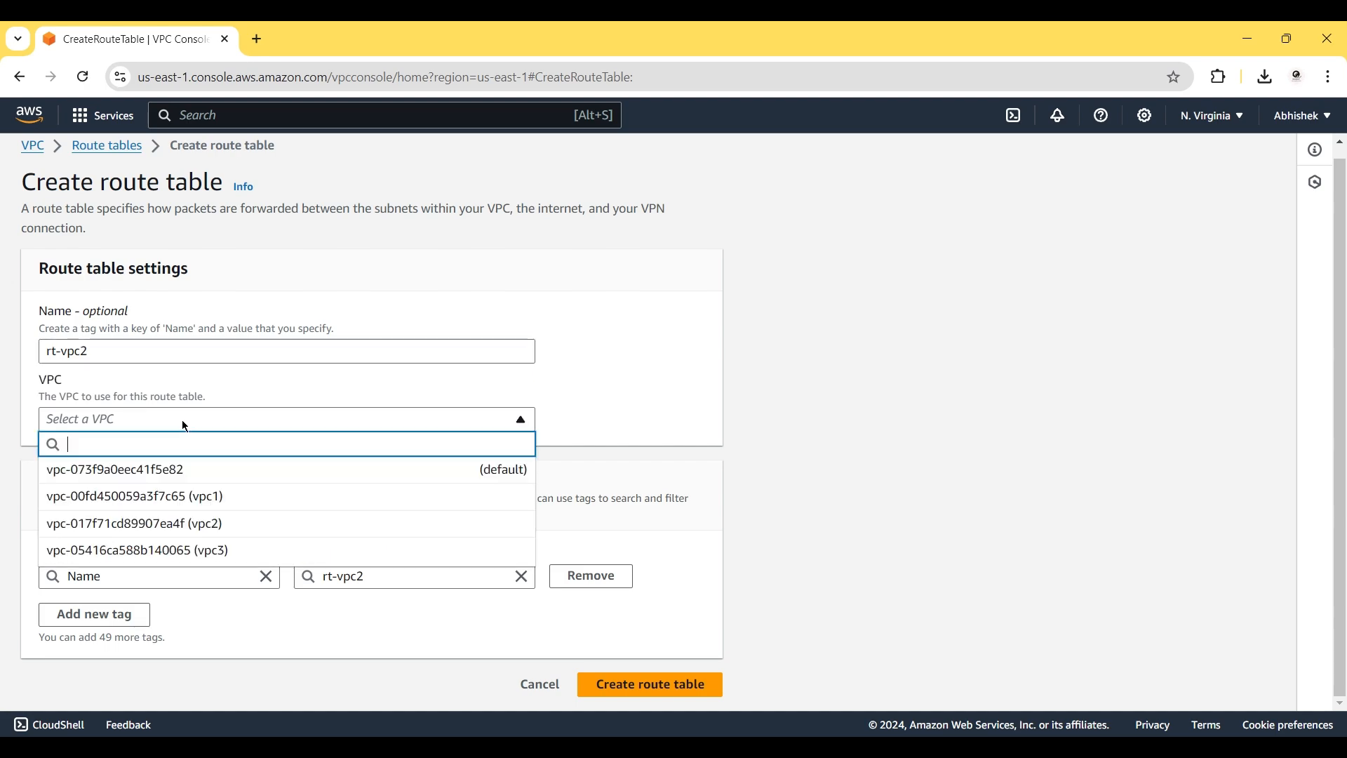
click(198, 525)
click(608, 686)
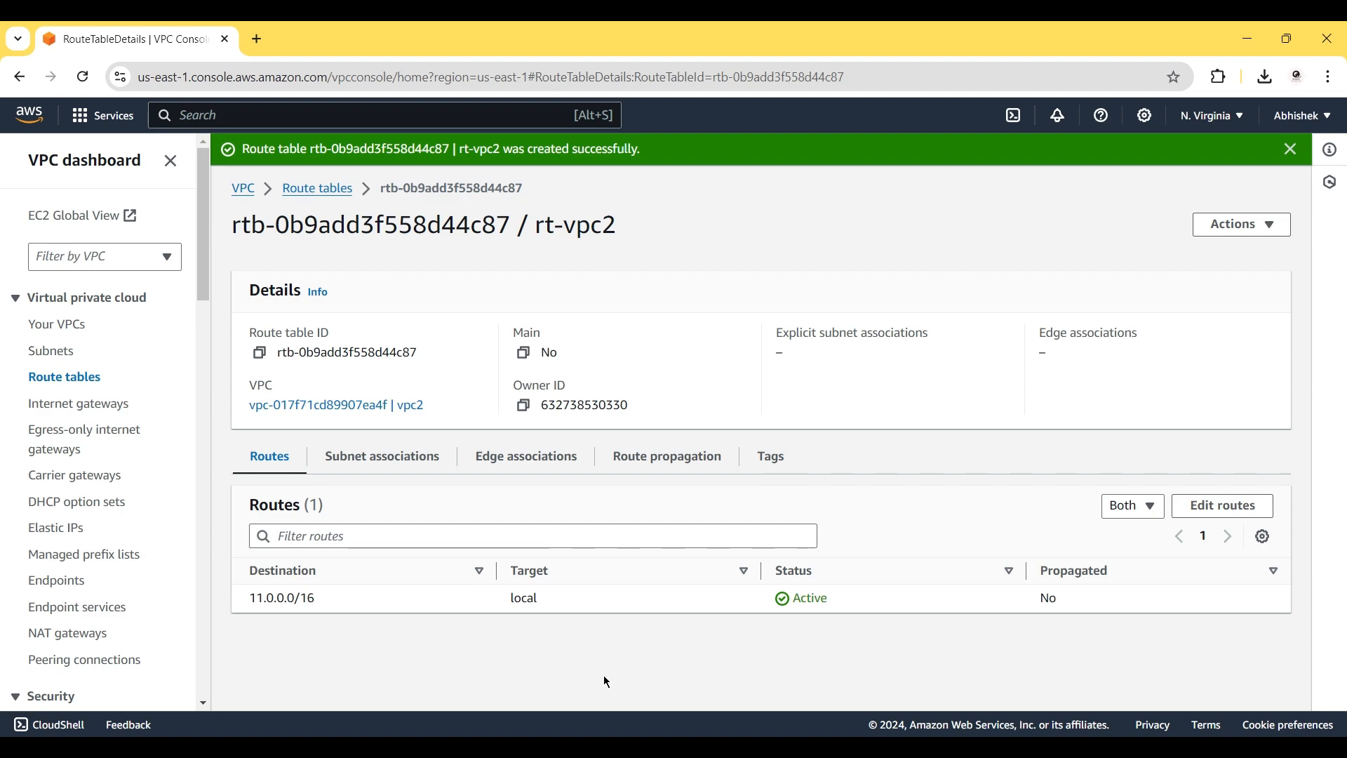
In rt-vpc2's subnet associations editor, select public-subnet-vpc2.
click(383, 457)
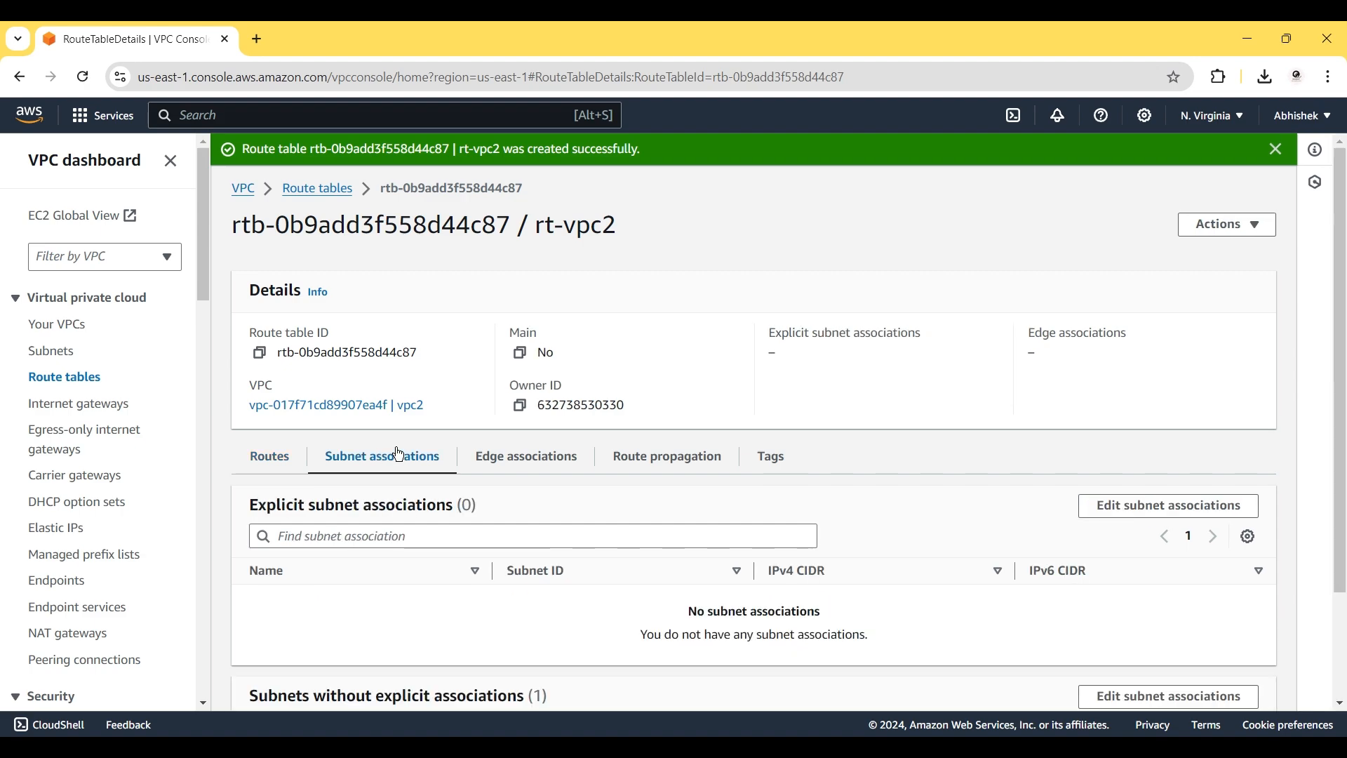
click(1193, 506)
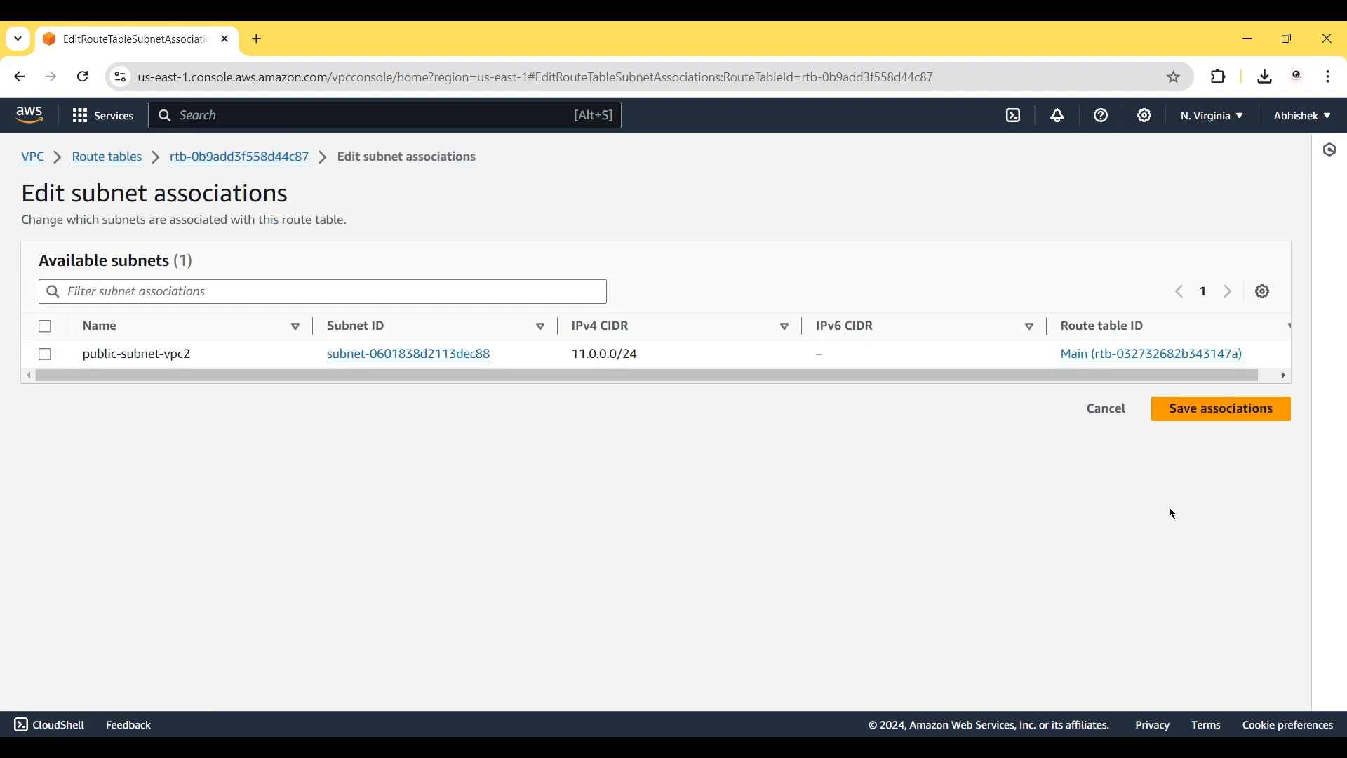
click(45, 354)
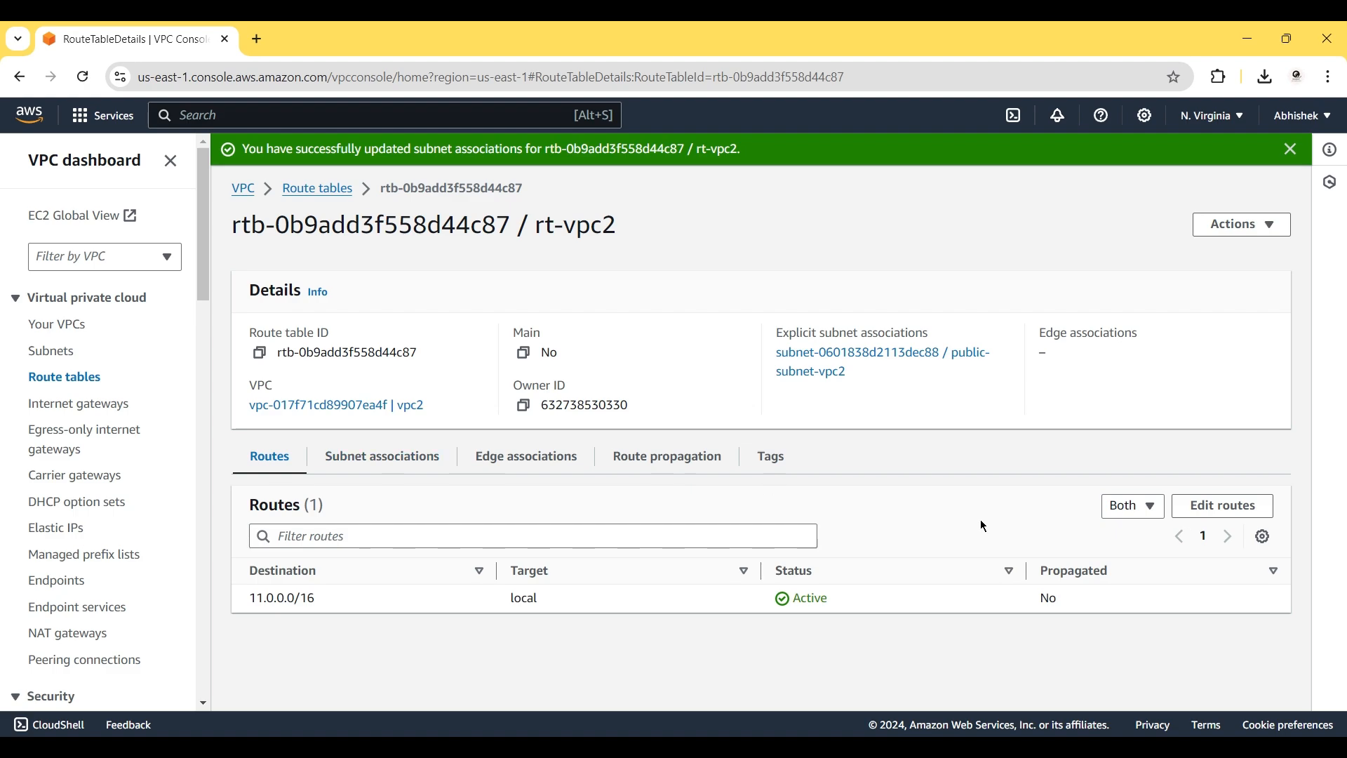
Add a 0.0.0.0/0 route to rt-vpc2 targeting internet gateway igw-0ce69e5eded09cfd5 (ig-vpc2).
click(1223, 506)
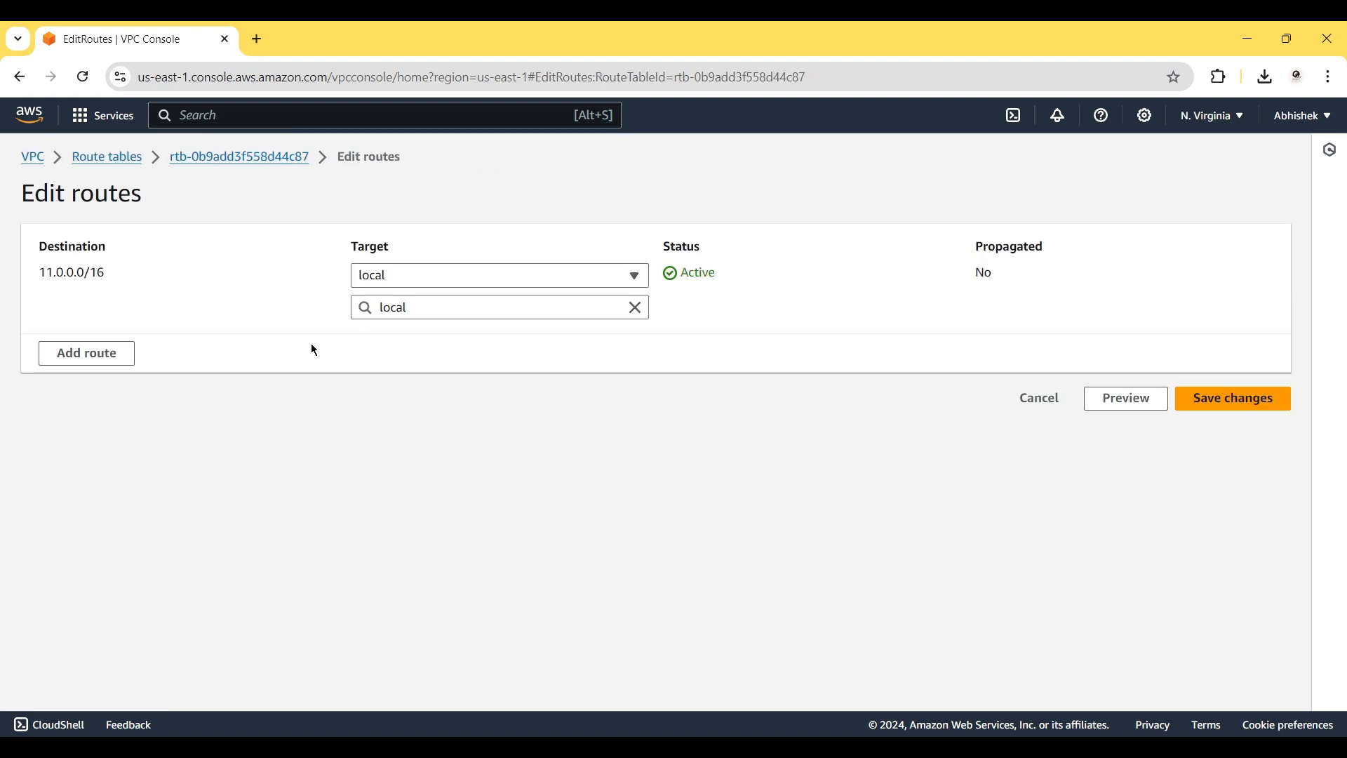
click(85, 352)
click(141, 342)
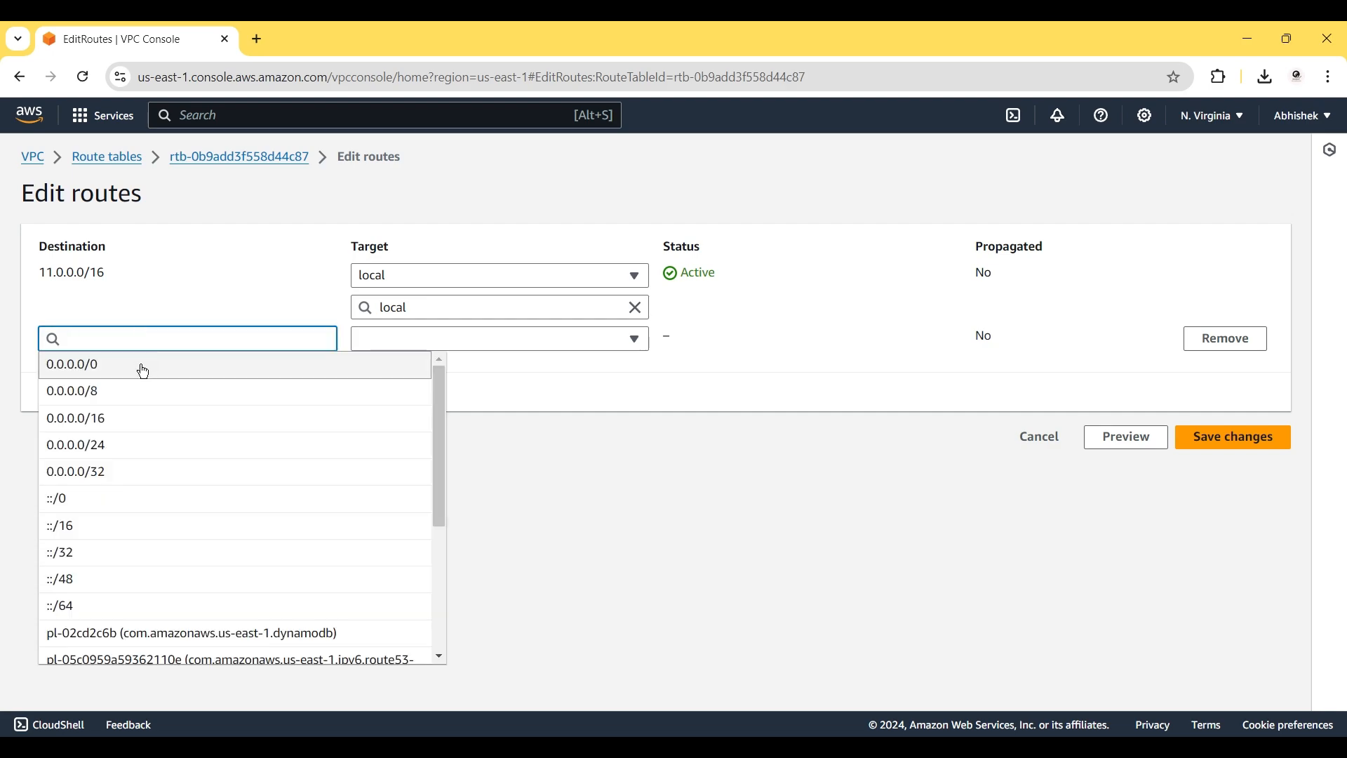
click(144, 371)
click(372, 339)
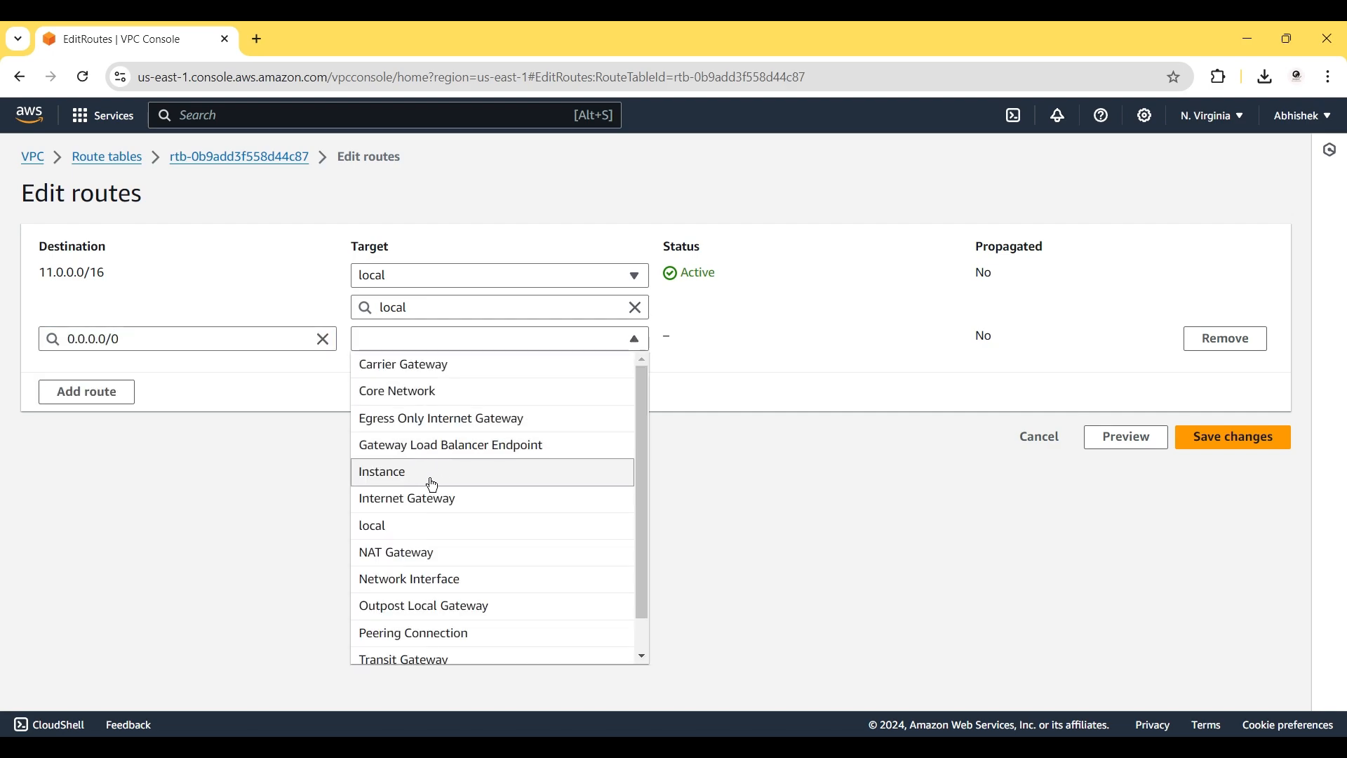
click(421, 499)
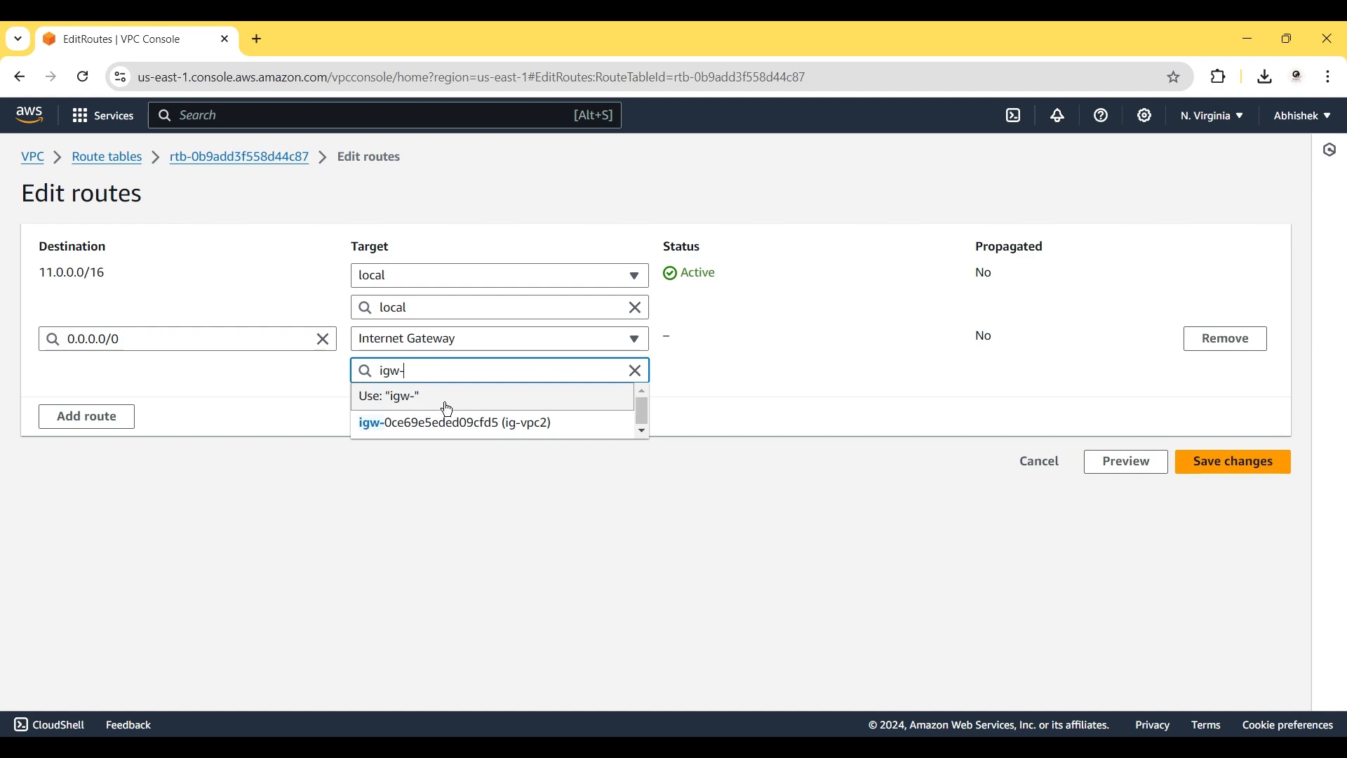
click(447, 424)
click(1227, 467)
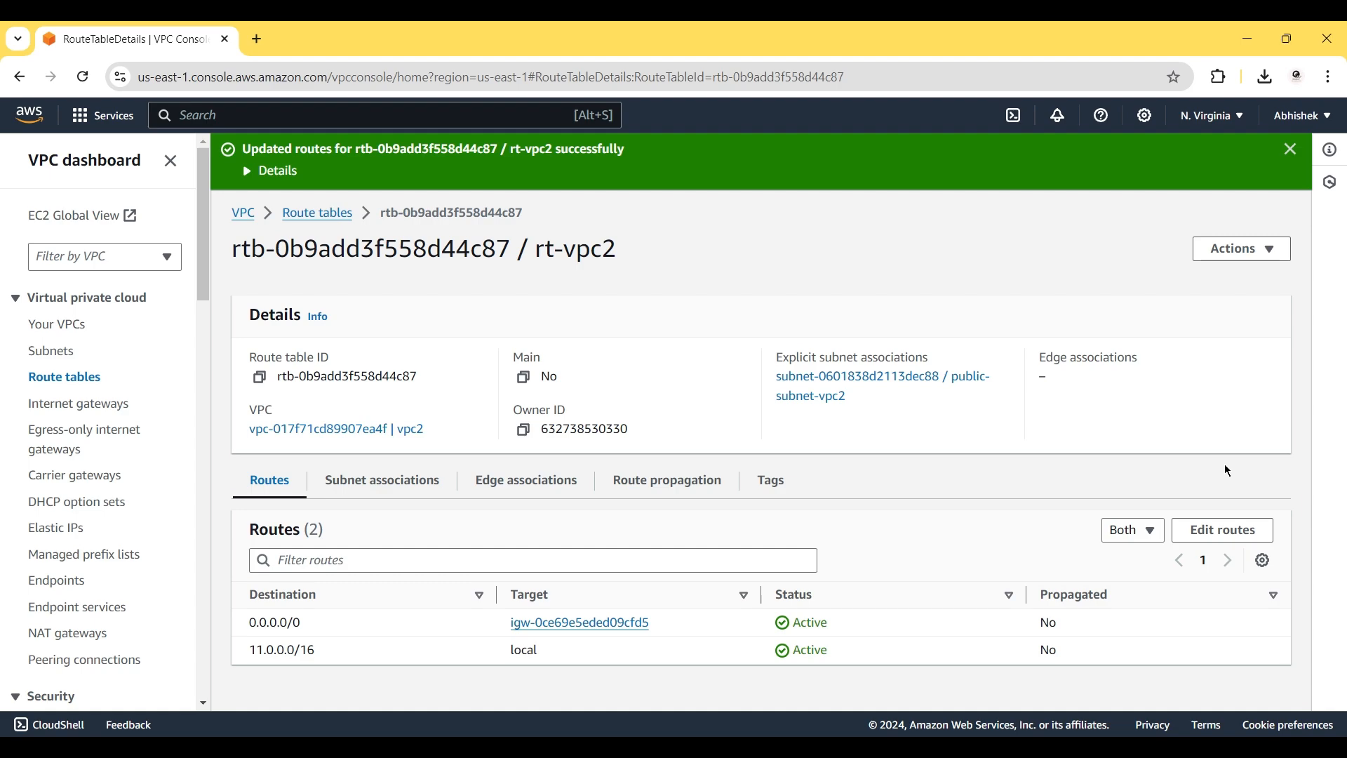
click(328, 216)
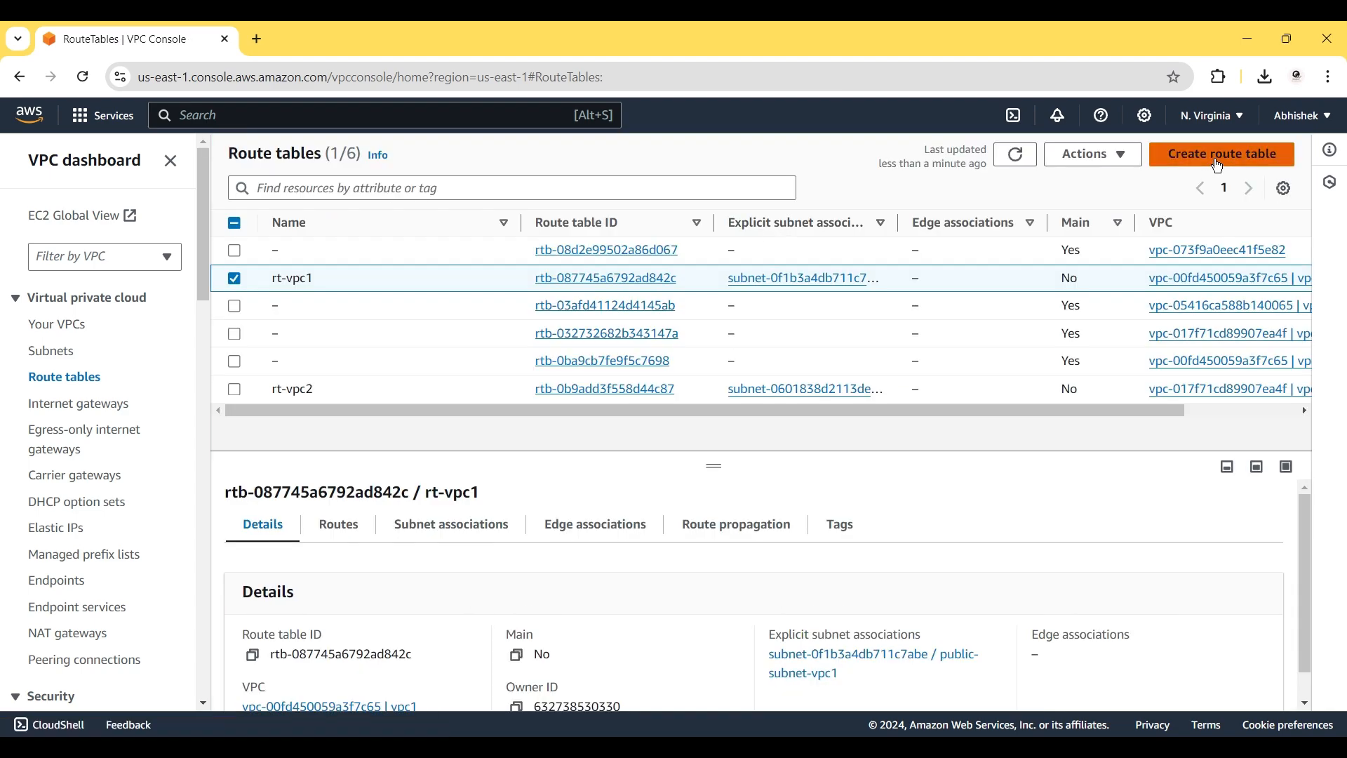
Create route table rt-vpc3 assigned to vpc3.
click(1220, 162)
text(rt-v)
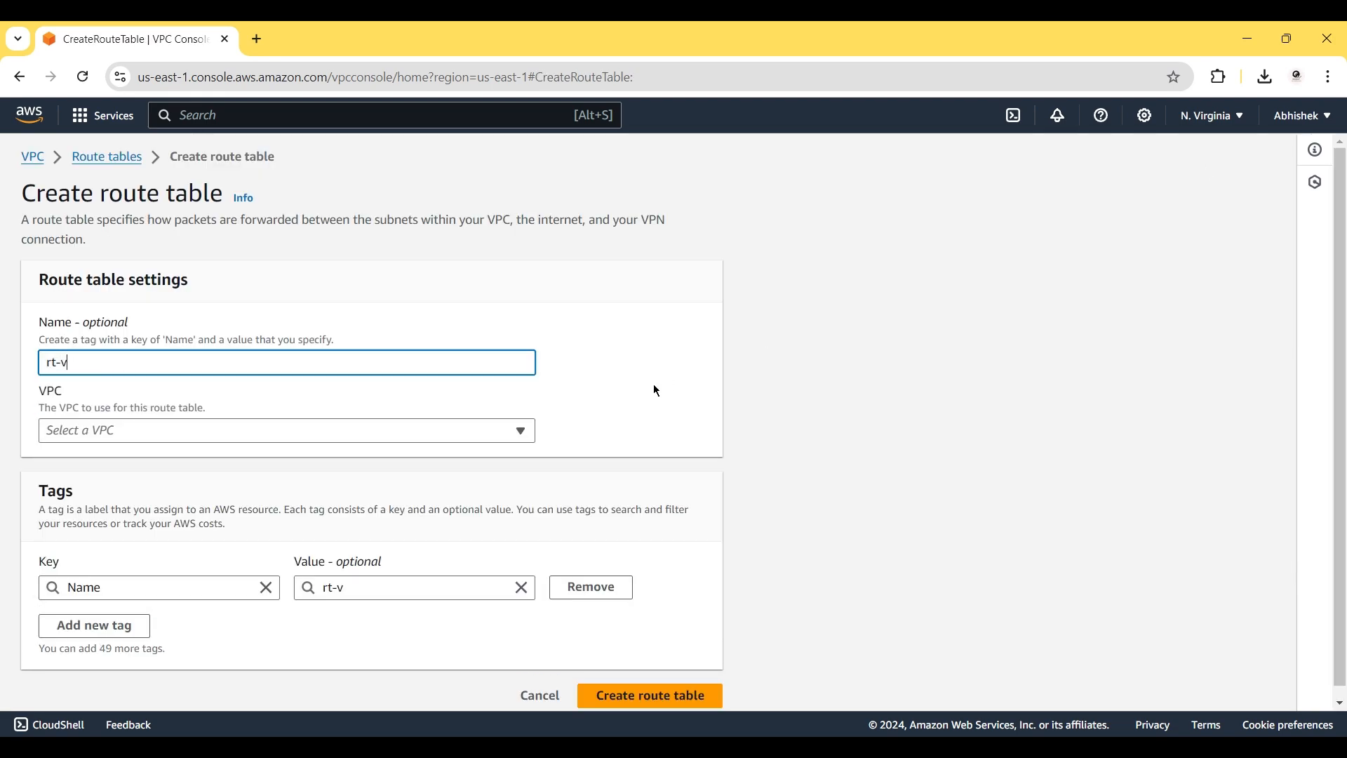
text(pc3)
click(265, 433)
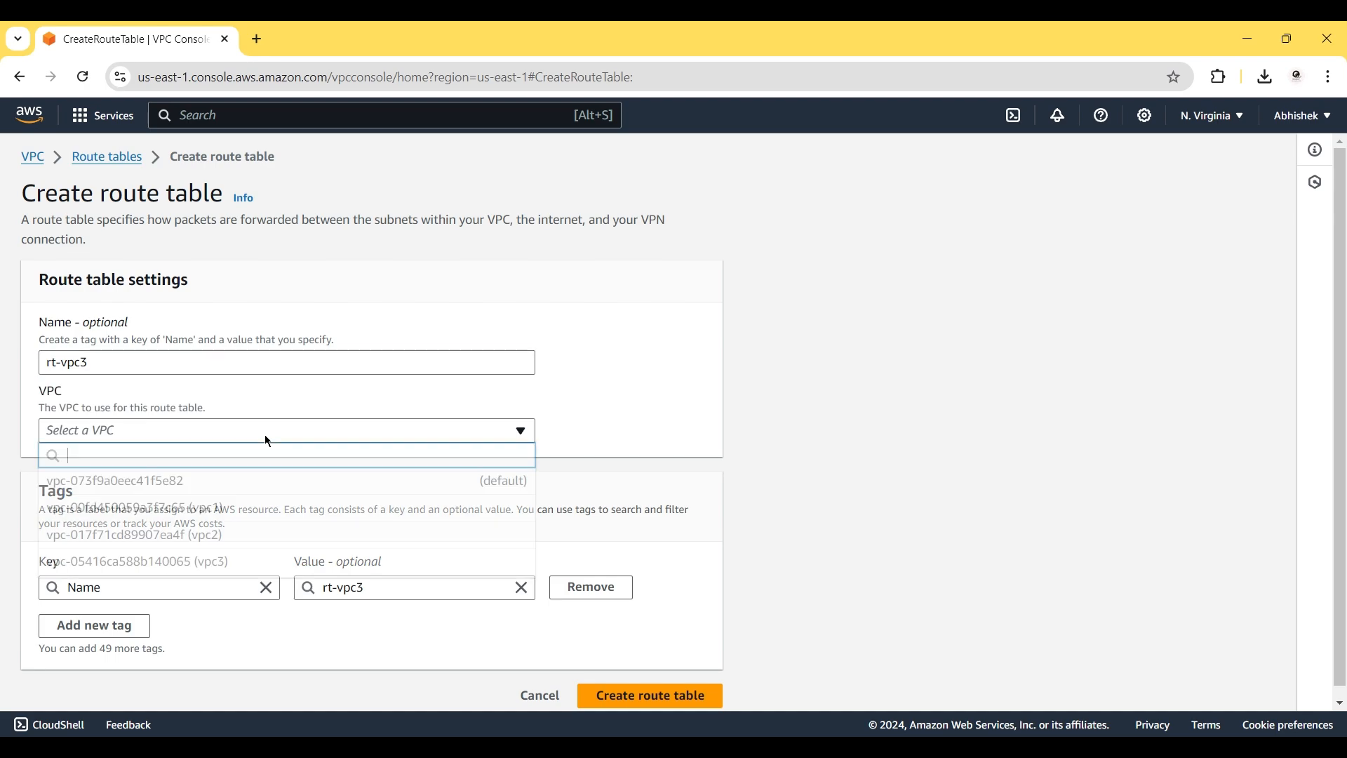
click(225, 561)
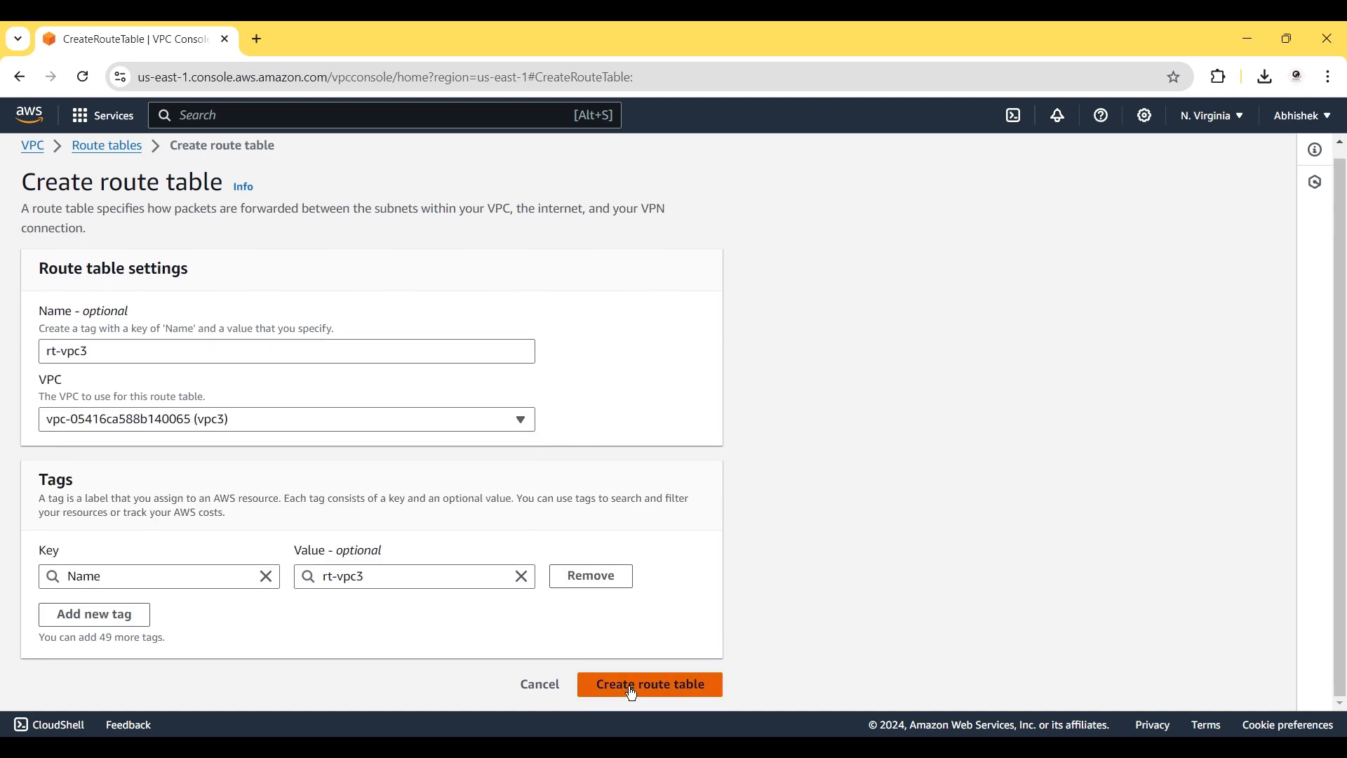
click(631, 691)
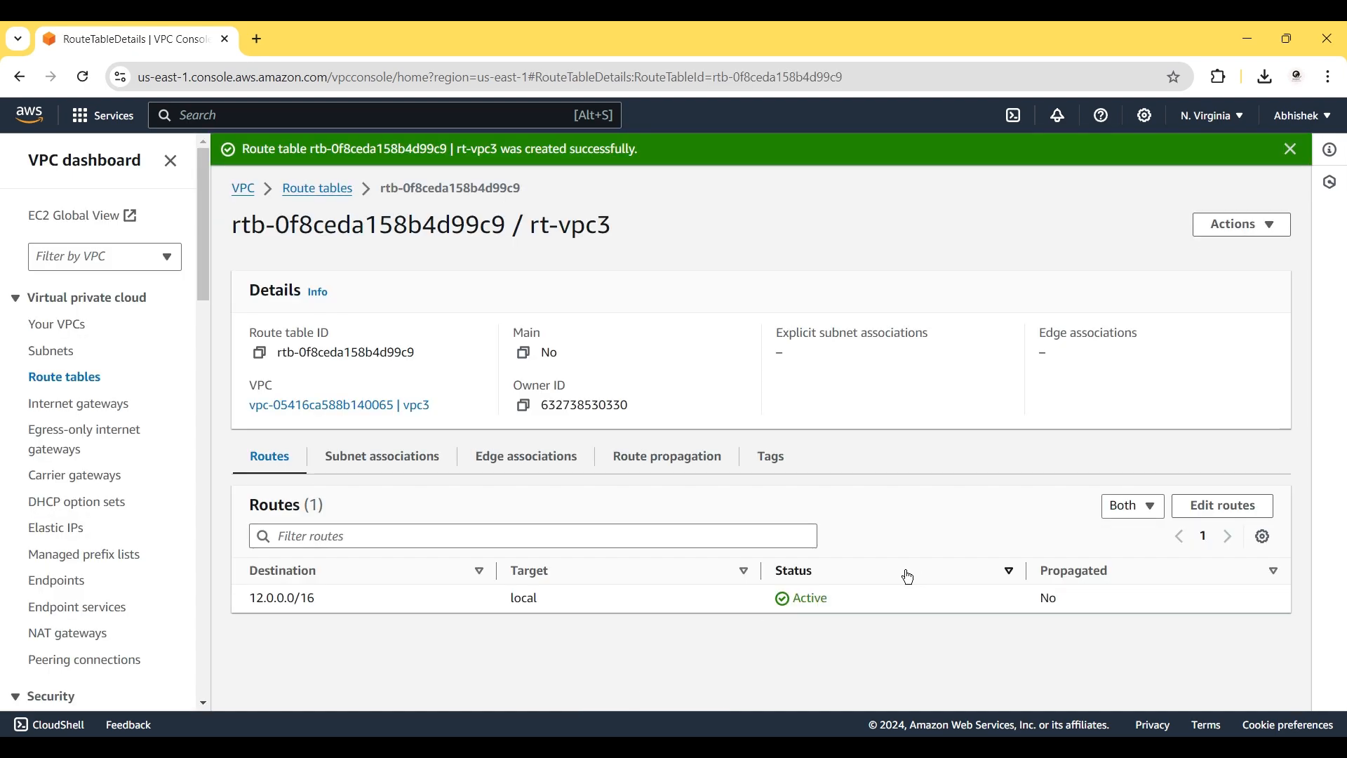
Associate public-subnet-vpc3 with rt-vpc3.
click(415, 471)
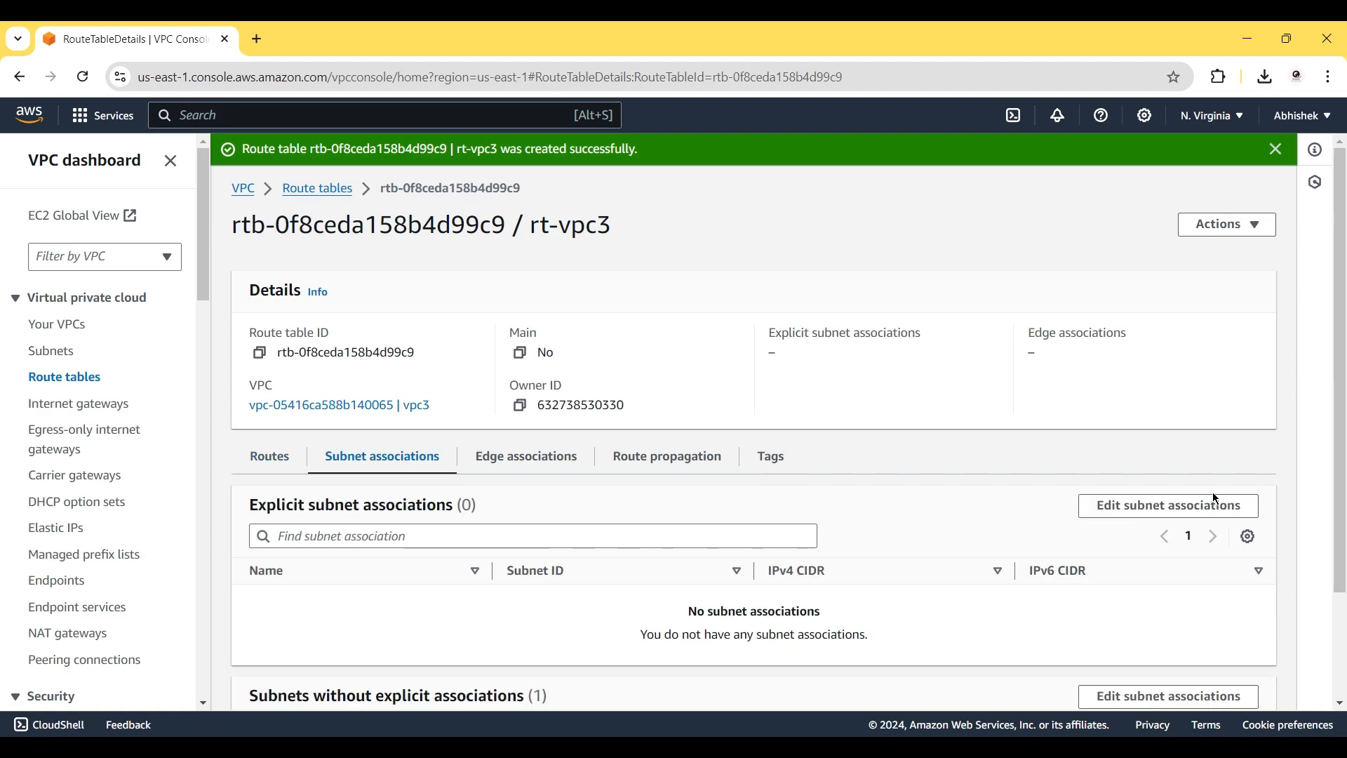
click(1158, 505)
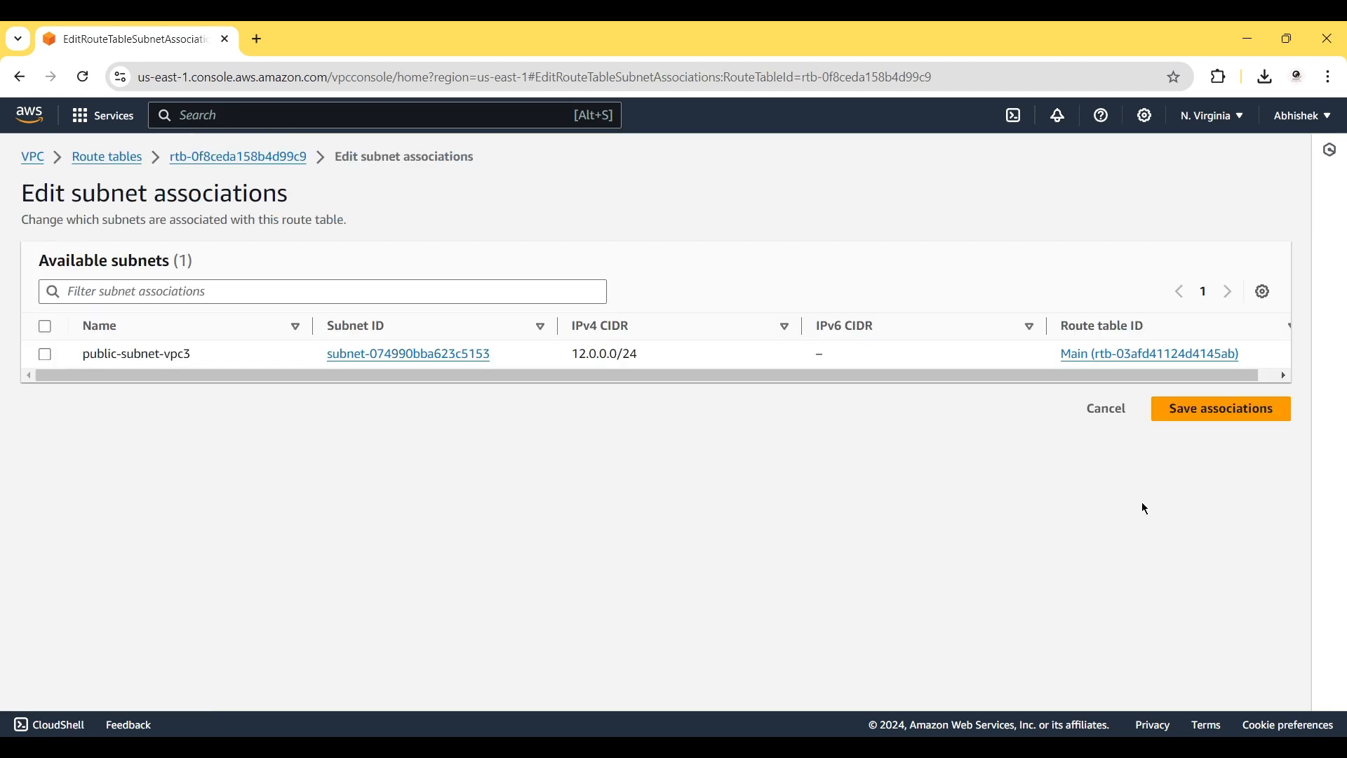
click(45, 354)
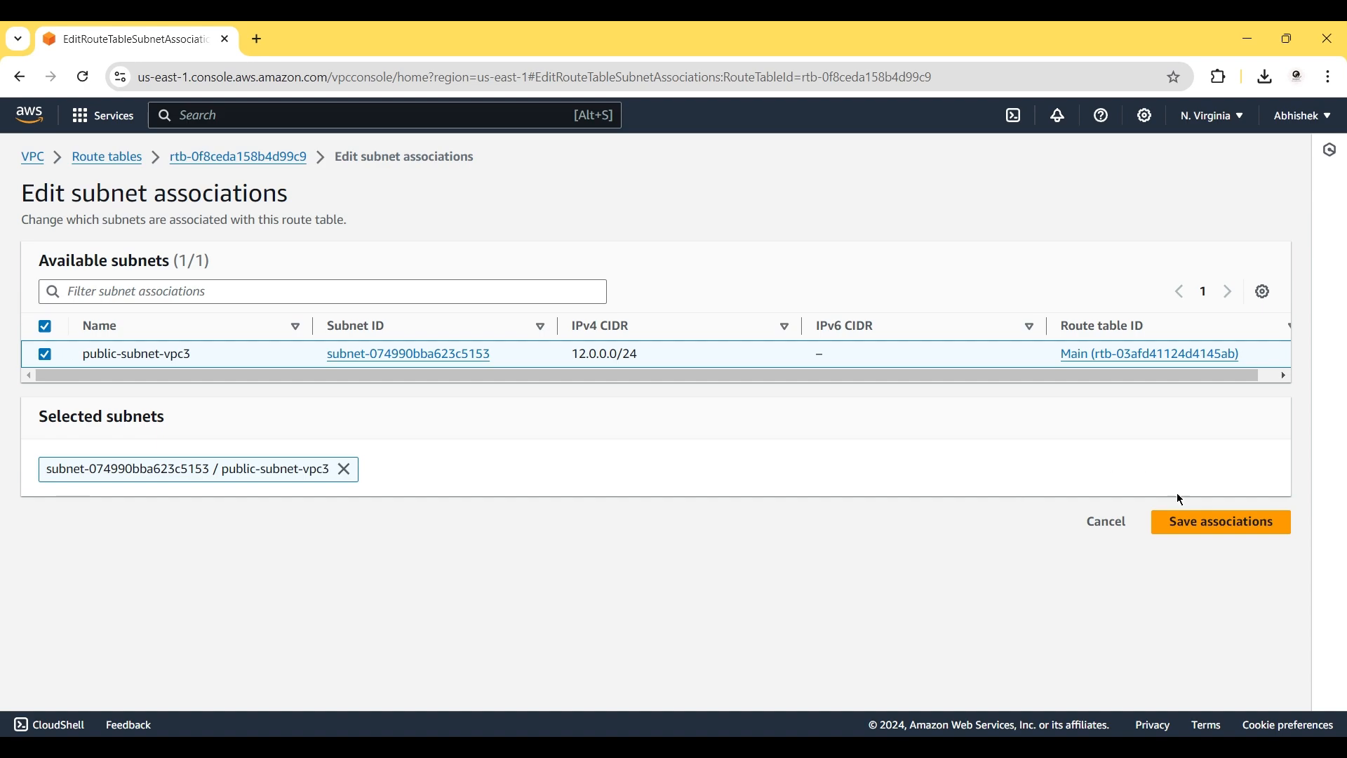
click(1187, 521)
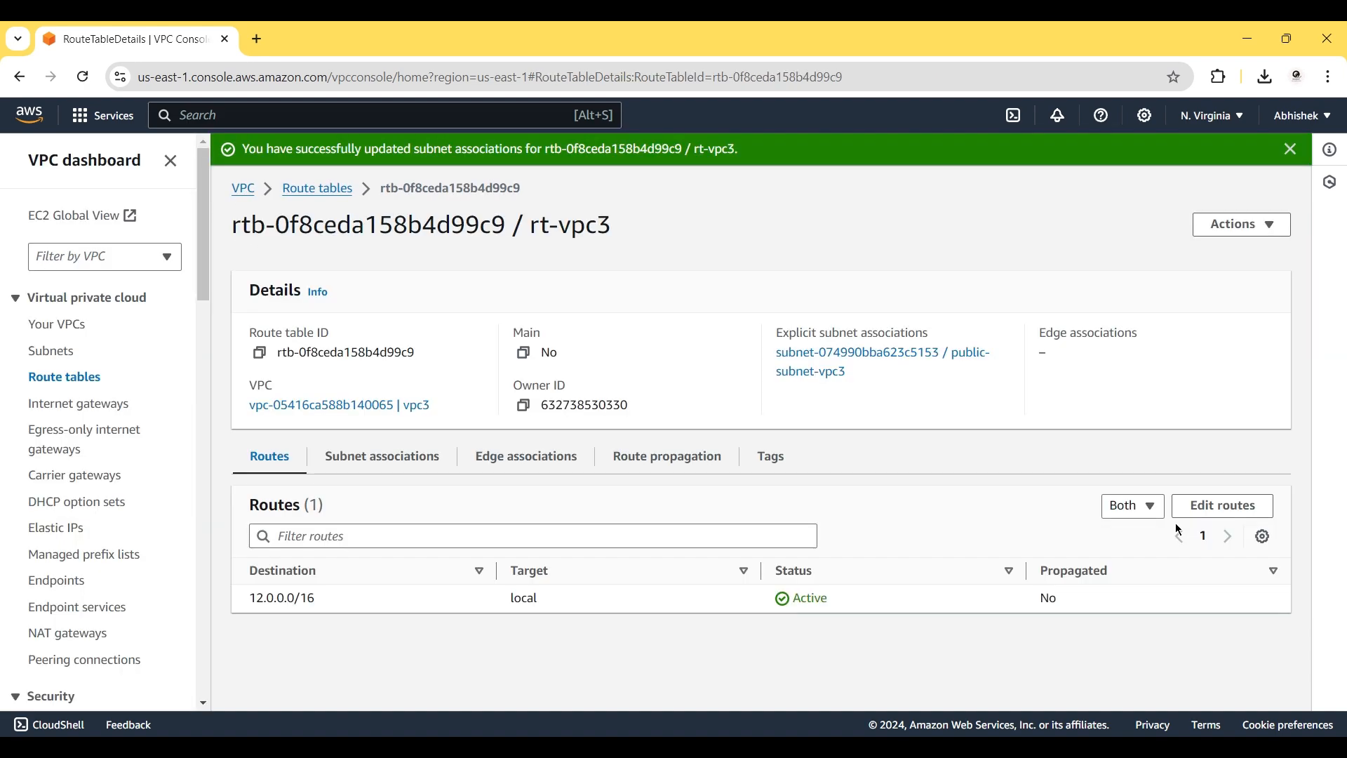
Add a 0.0.0.0/0 route to rt-vpc3 targeting internet gateway igw-0145d0ad15327a36a (ig-vpc3).
click(1224, 506)
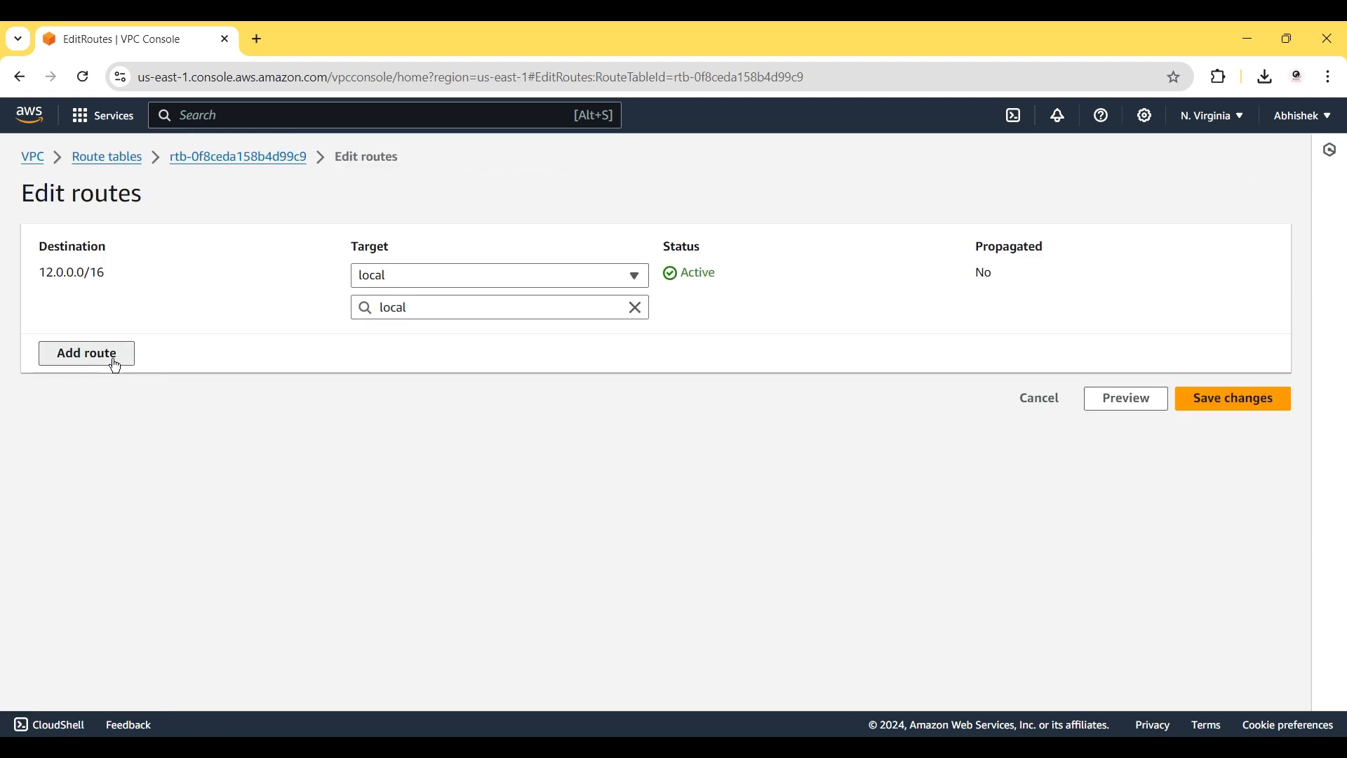
click(114, 353)
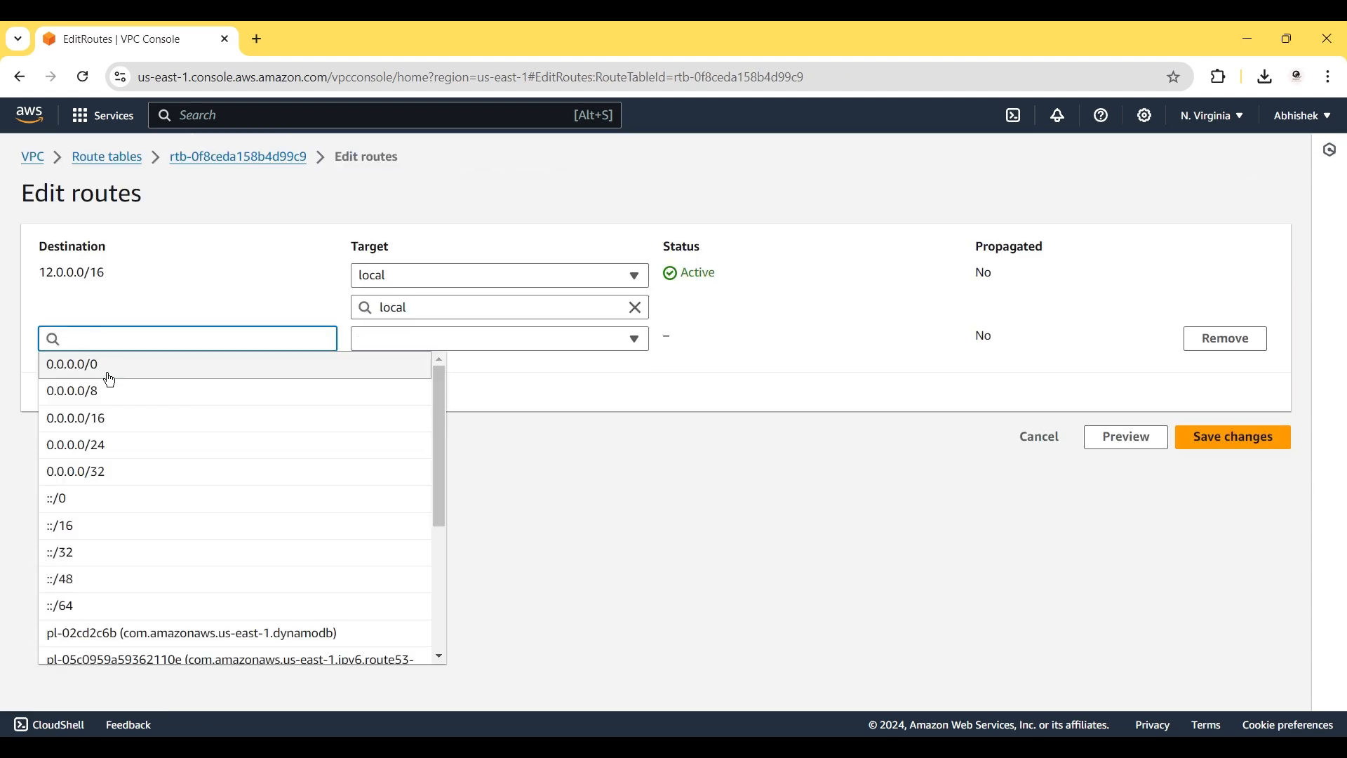
click(109, 380)
click(460, 338)
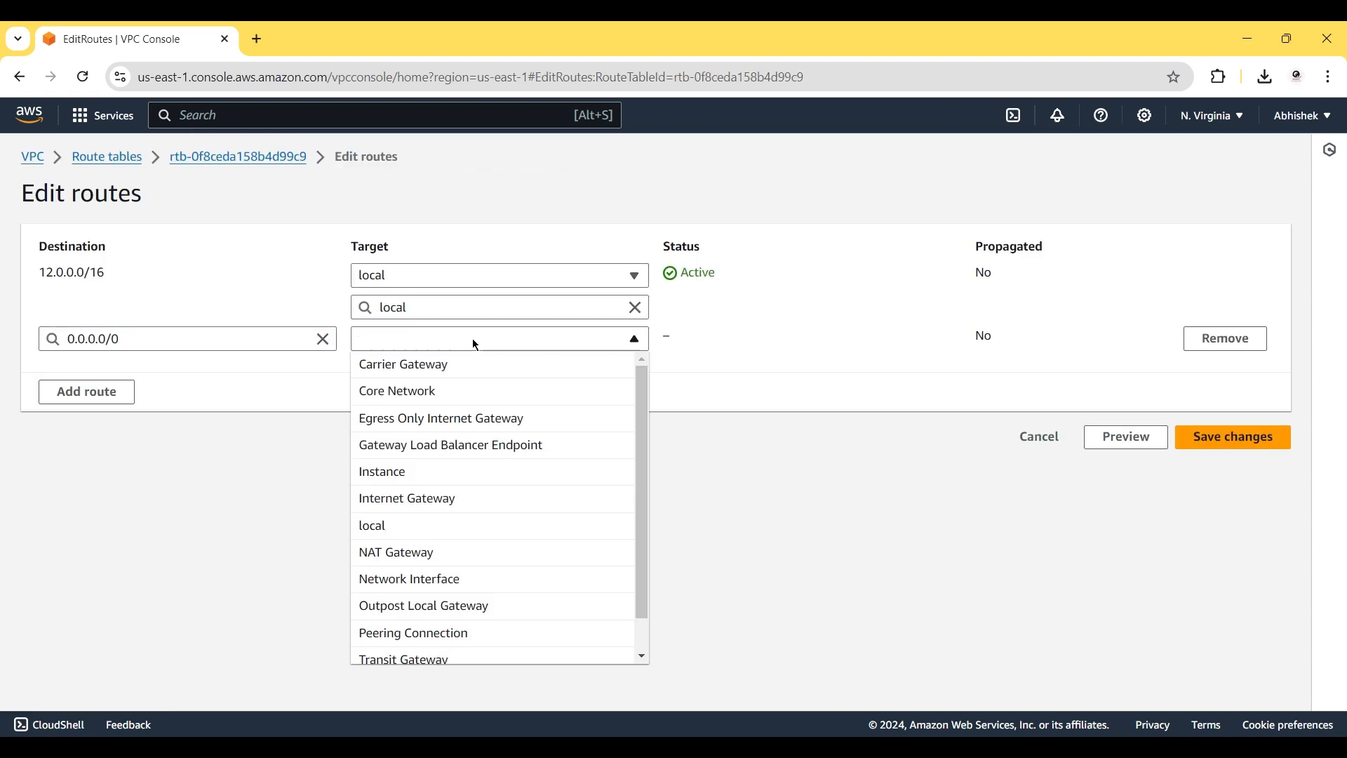
click(459, 499)
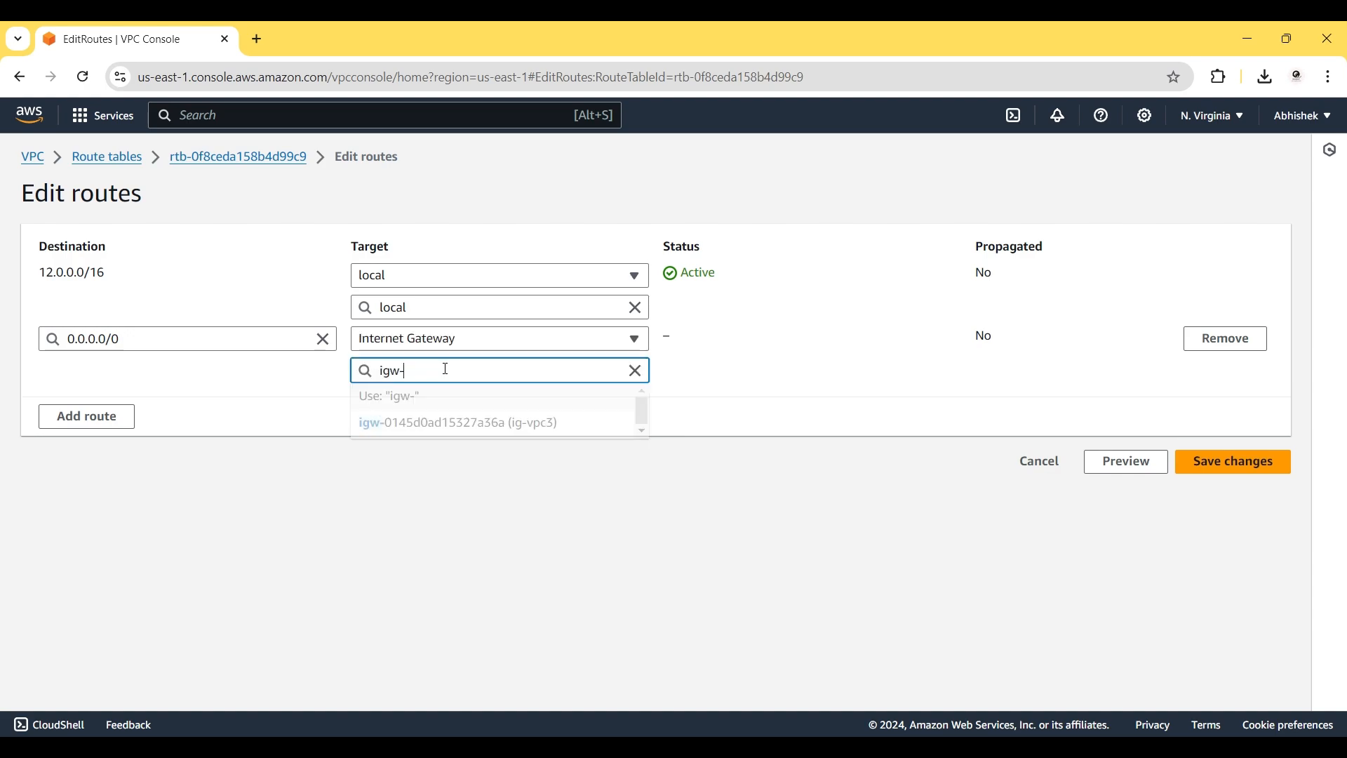
click(477, 430)
click(1238, 466)
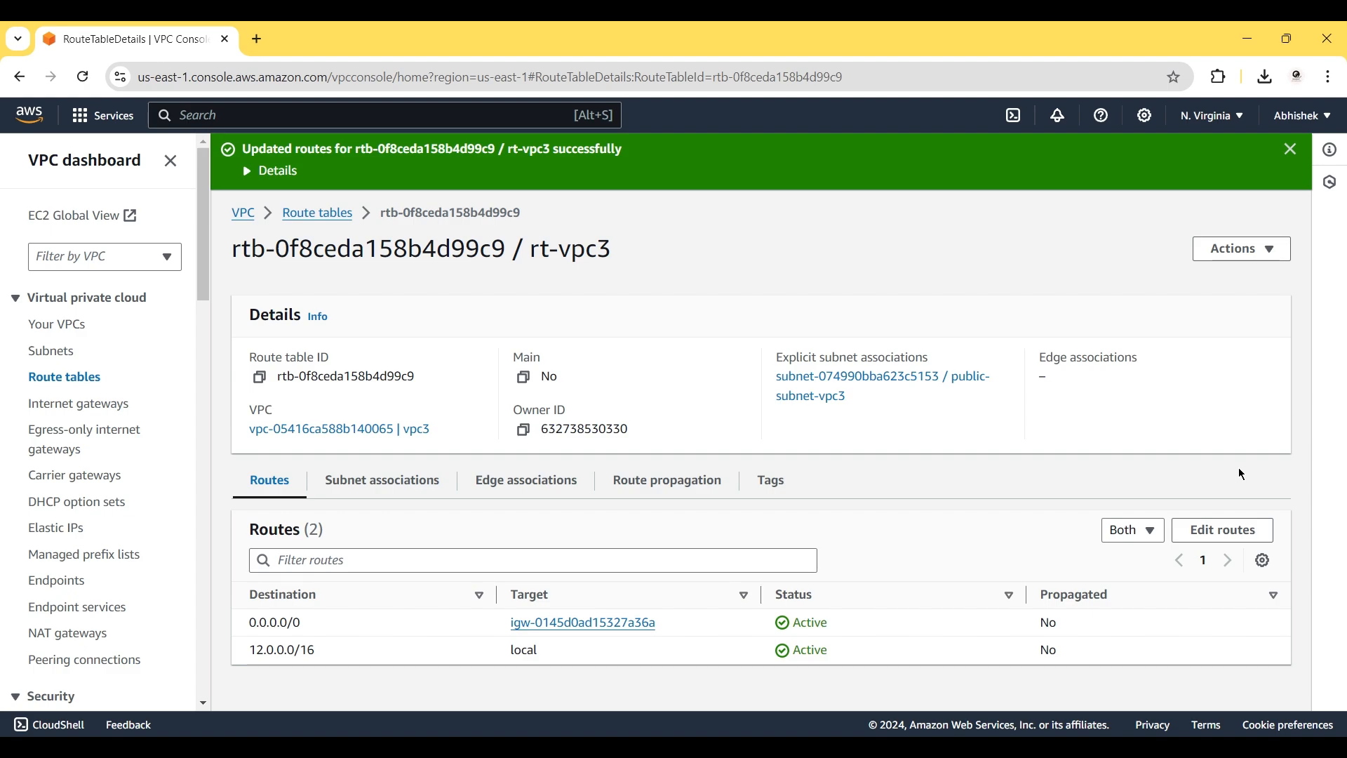
Return to the PowerPoint slide show and advance to slide 8, where a transit gateway links all three VPCs.
key(alt+Tab)
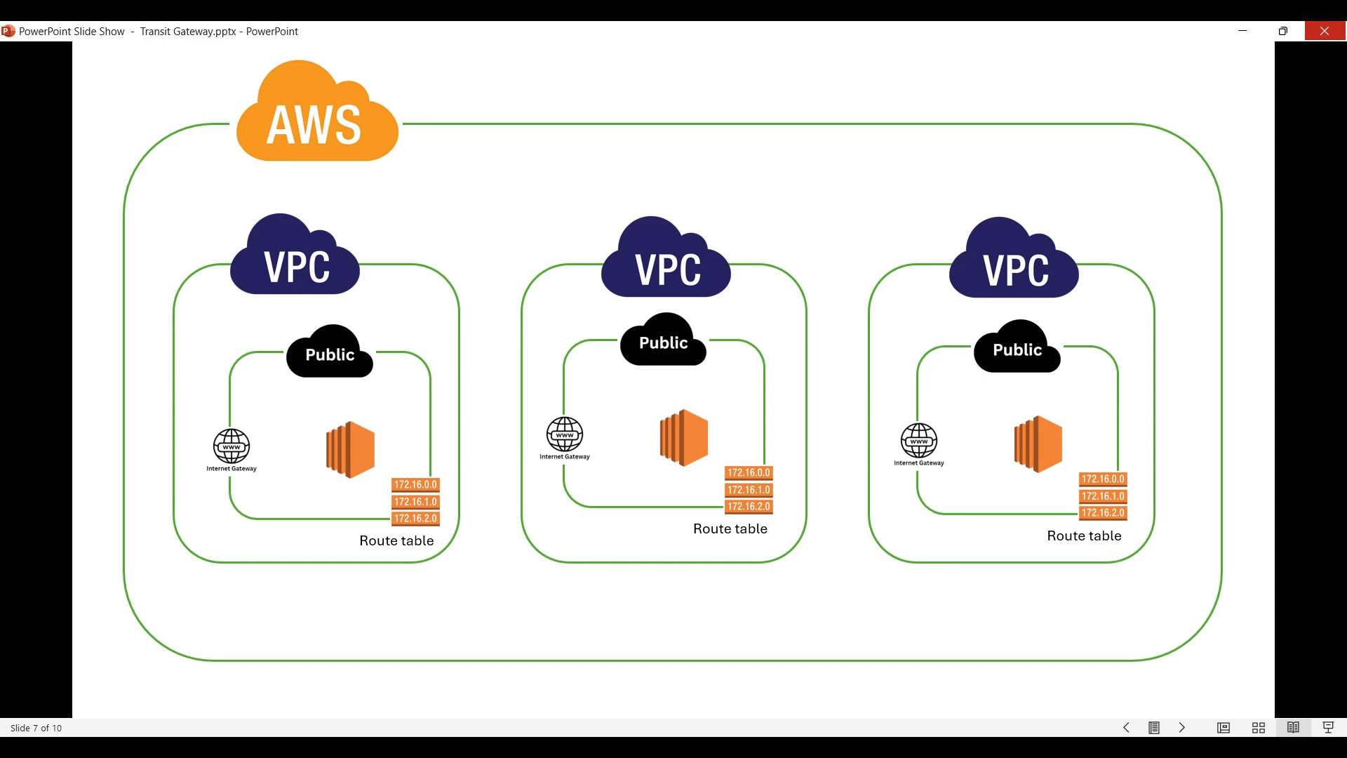
key(Right)
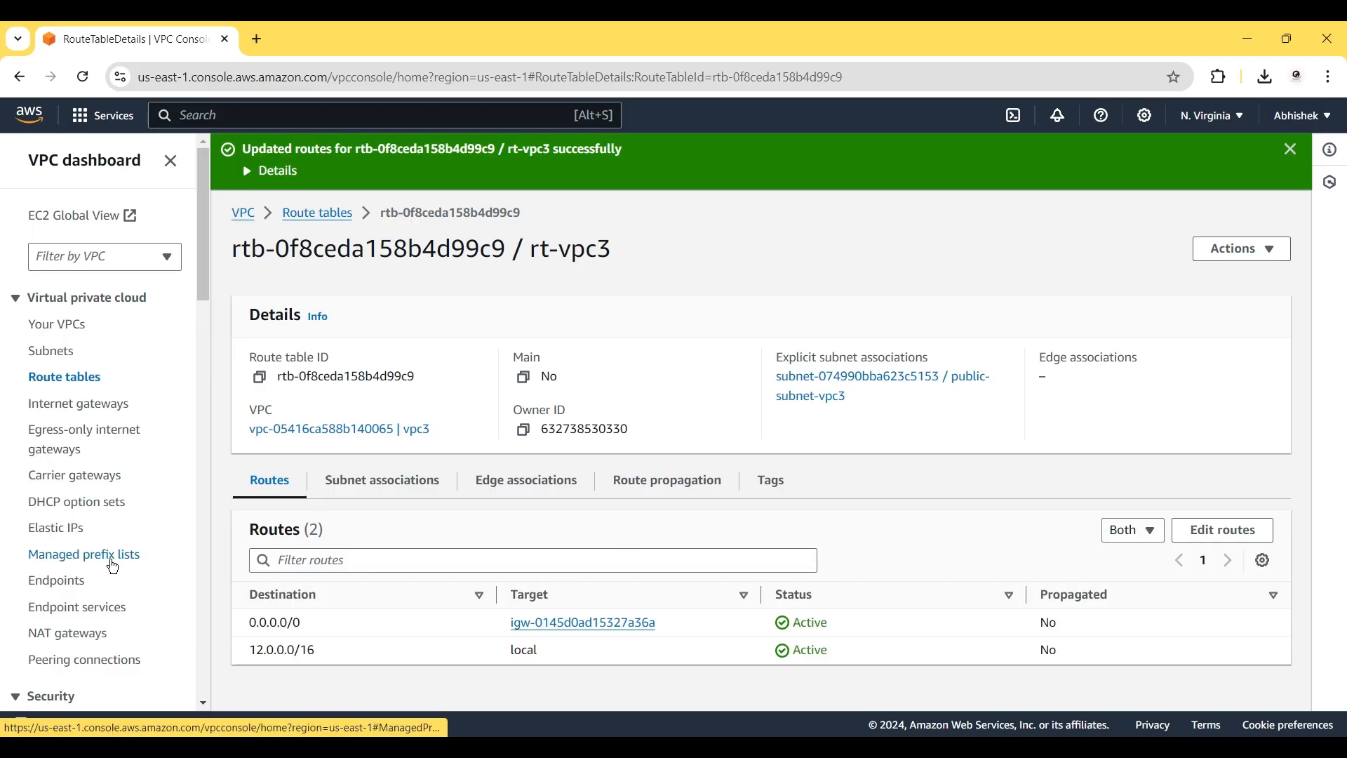
Create a transit gateway named 'tg', leaving every other setting at its default.
scroll(81, 629, down, 3)
scroll(81, 628, down, 5)
scroll(83, 635, down, 6)
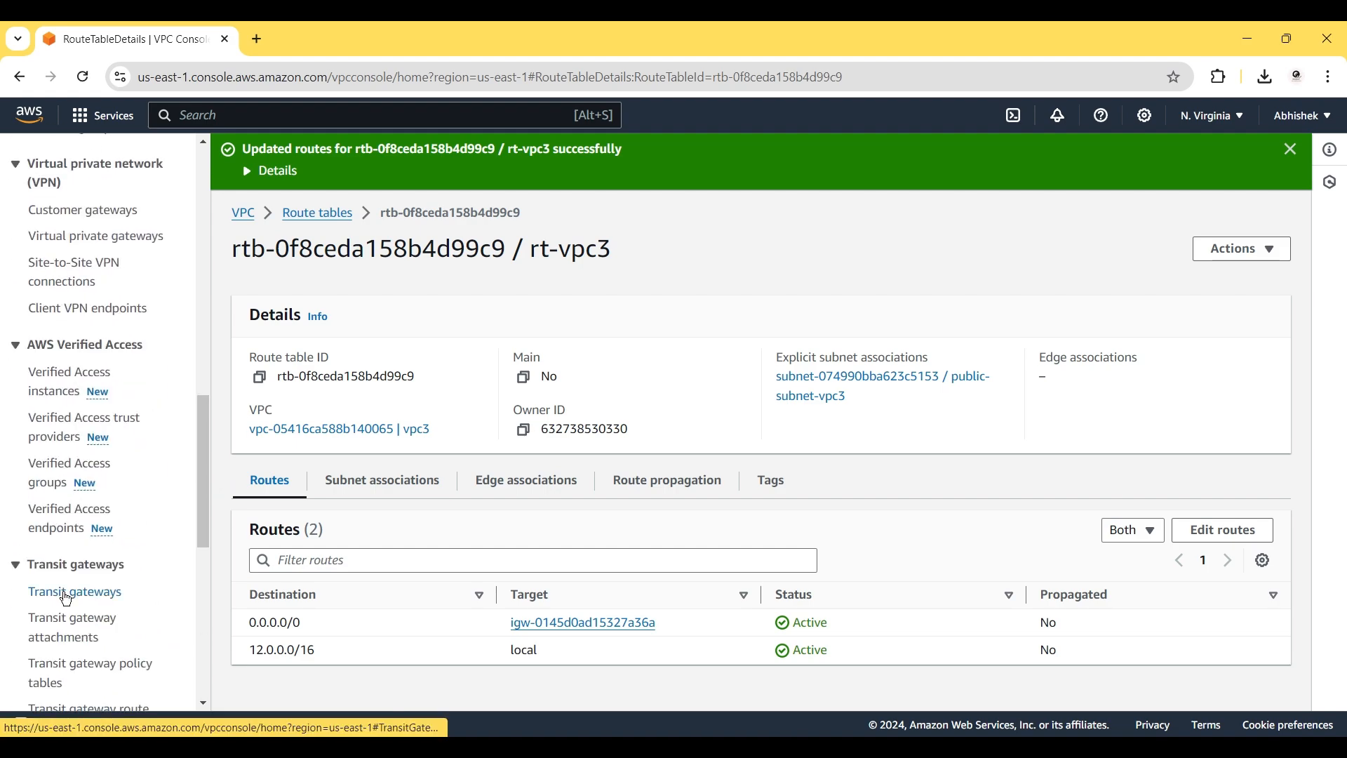
click(67, 597)
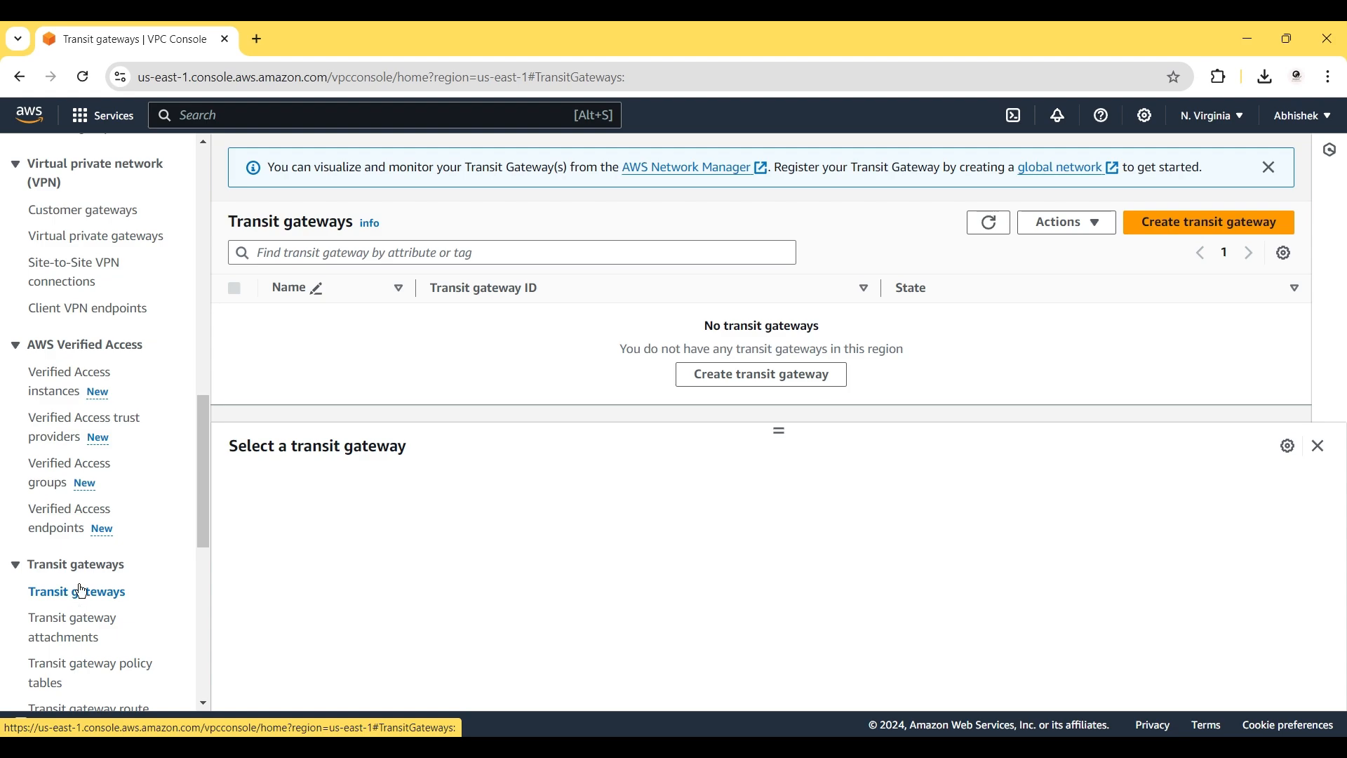
click(1160, 223)
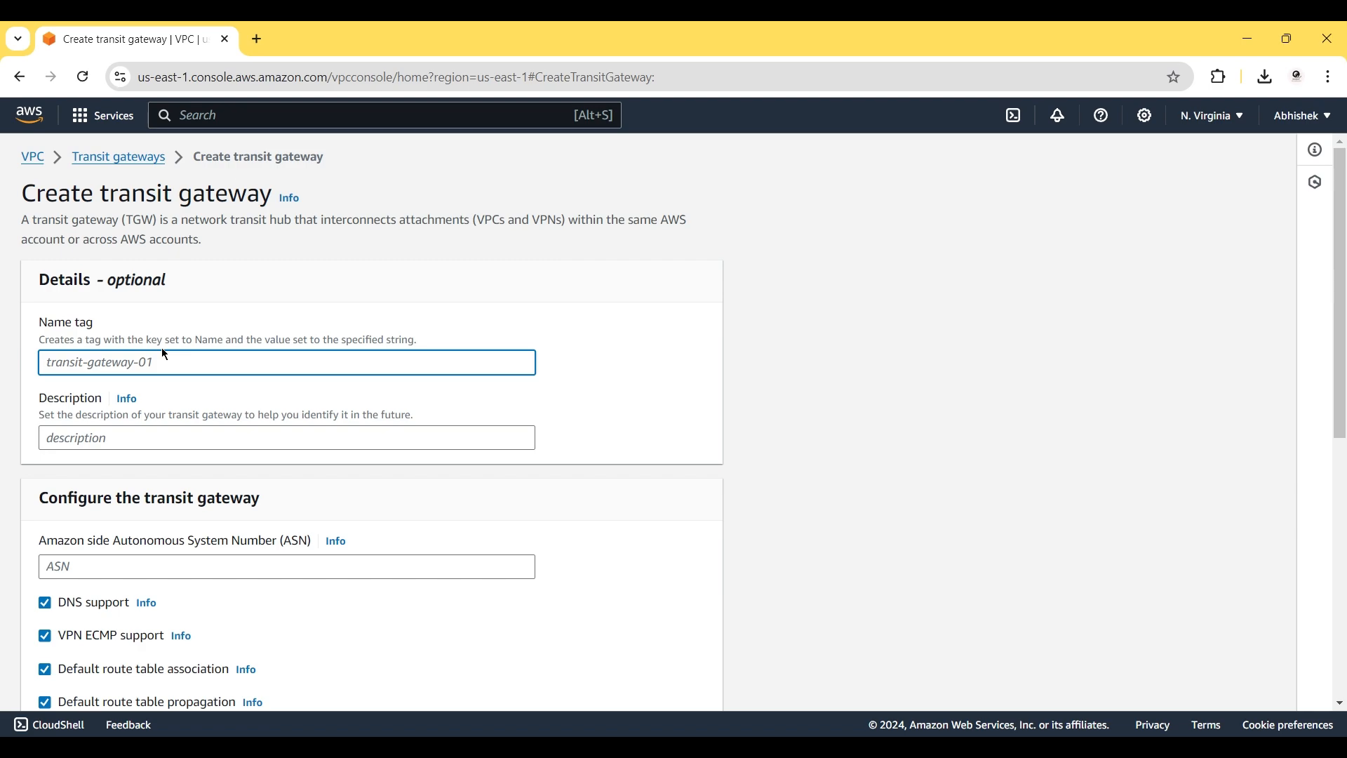
text(tg)
scroll(308, 498, down, 8)
scroll(309, 498, up, 5)
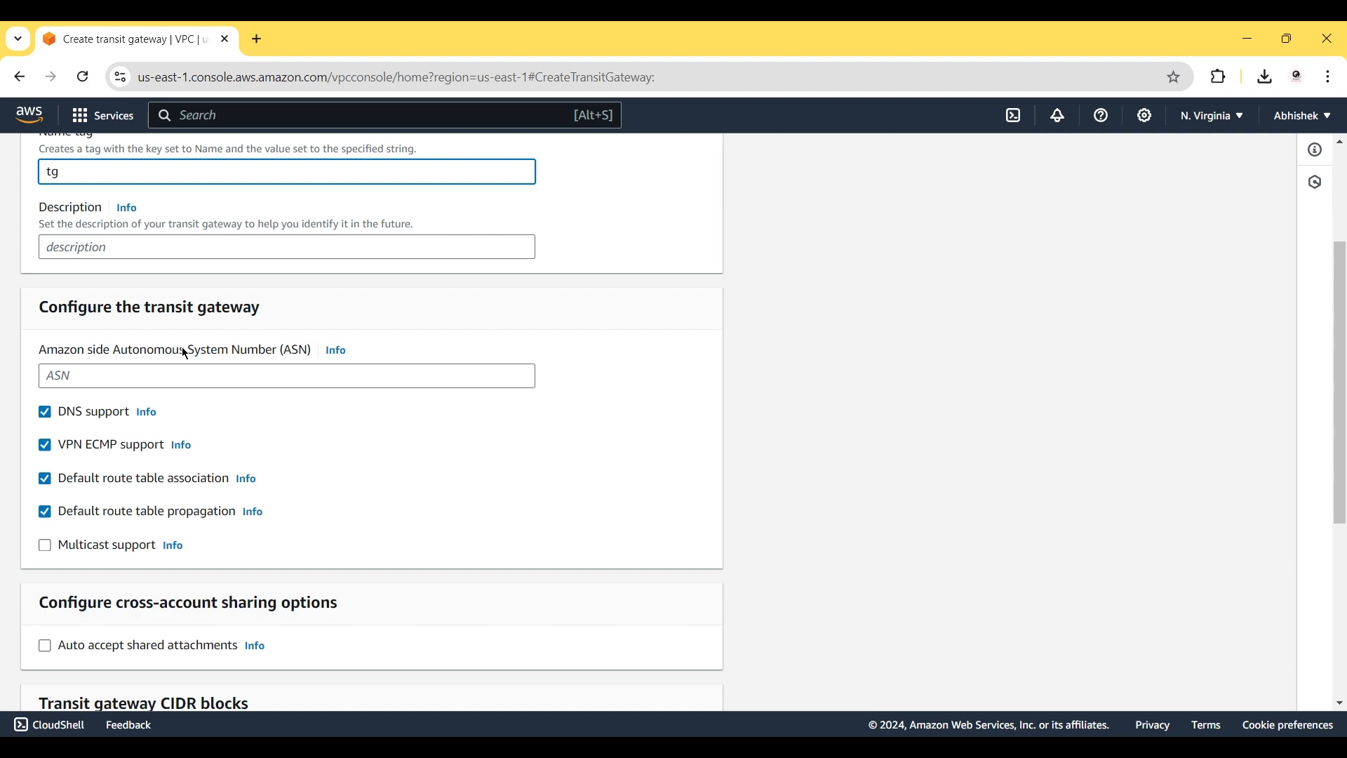
scroll(385, 508, down, 5)
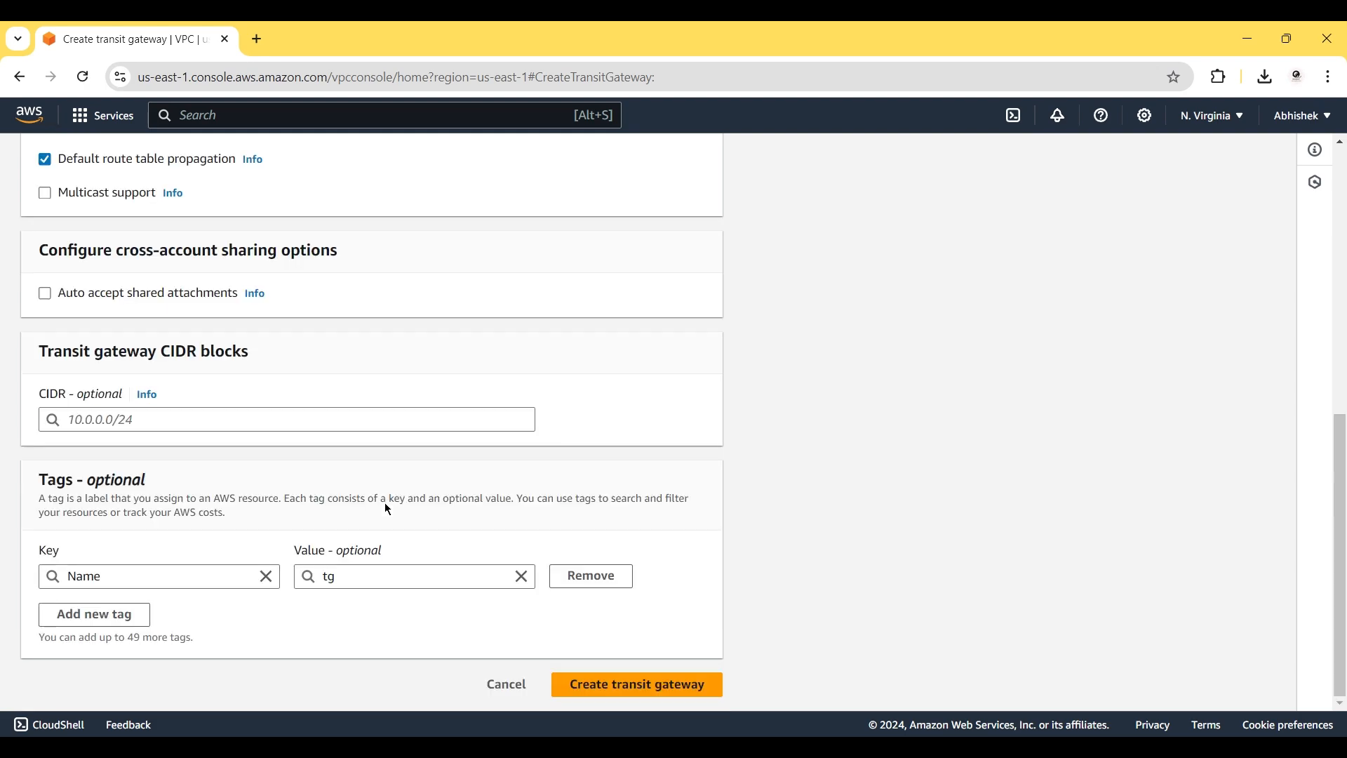
click(628, 687)
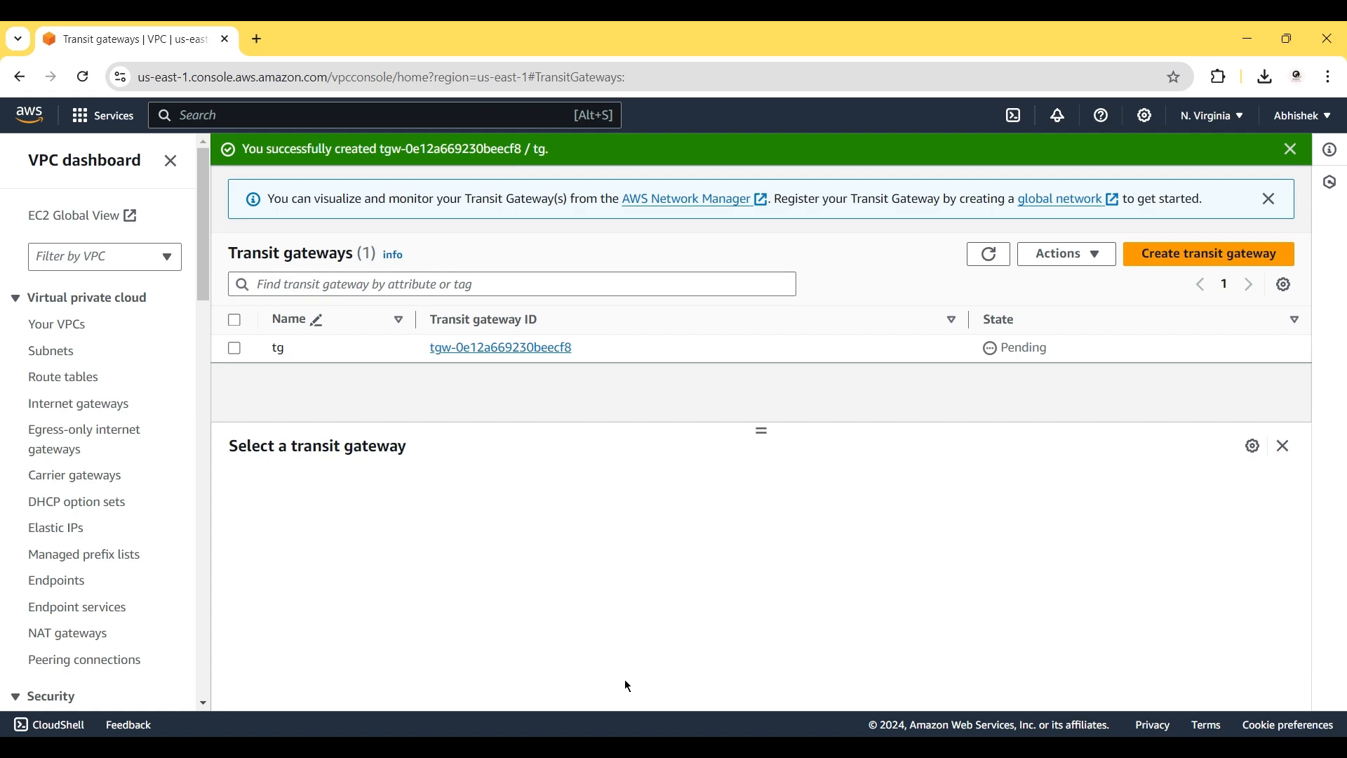
Refresh the transit gateways table, then go to the still-empty Transit gateway attachments page.
click(991, 254)
click(991, 255)
scroll(80, 516, down, 15)
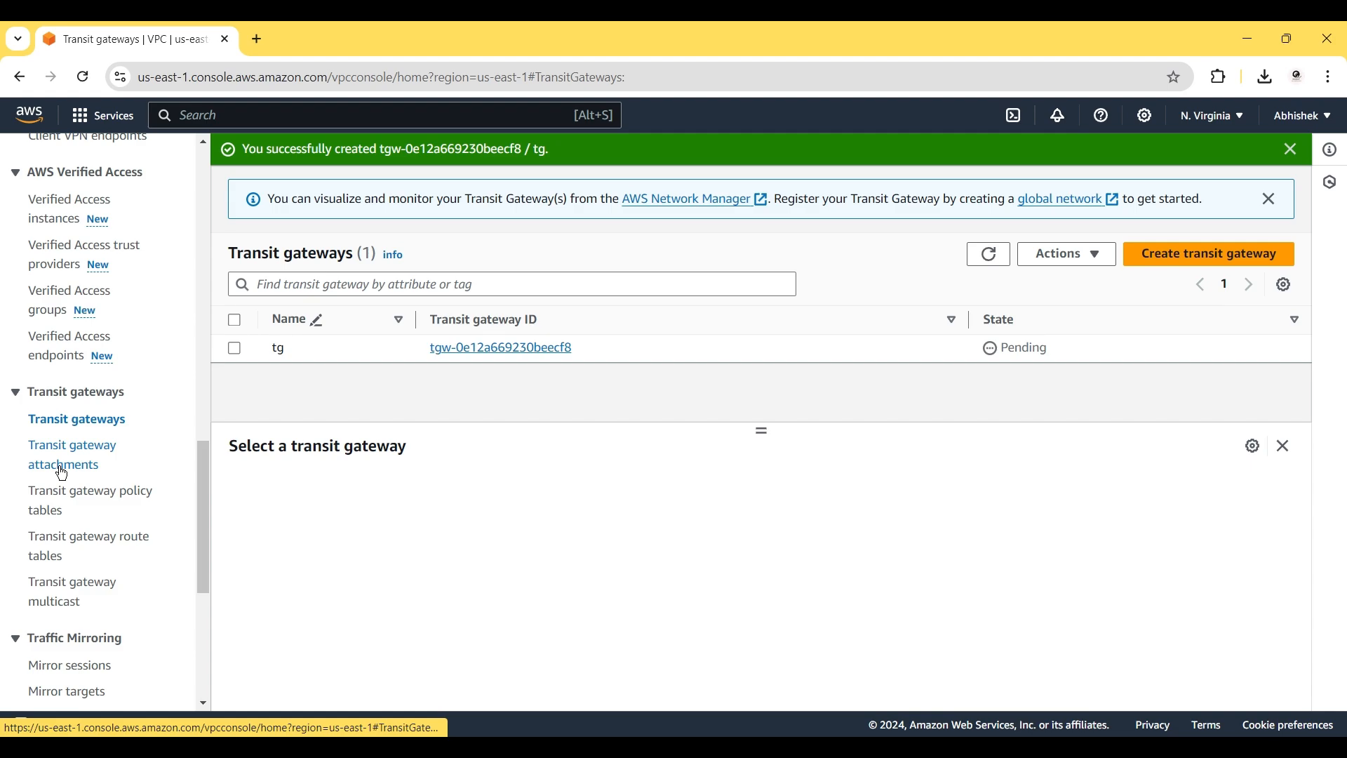
click(62, 474)
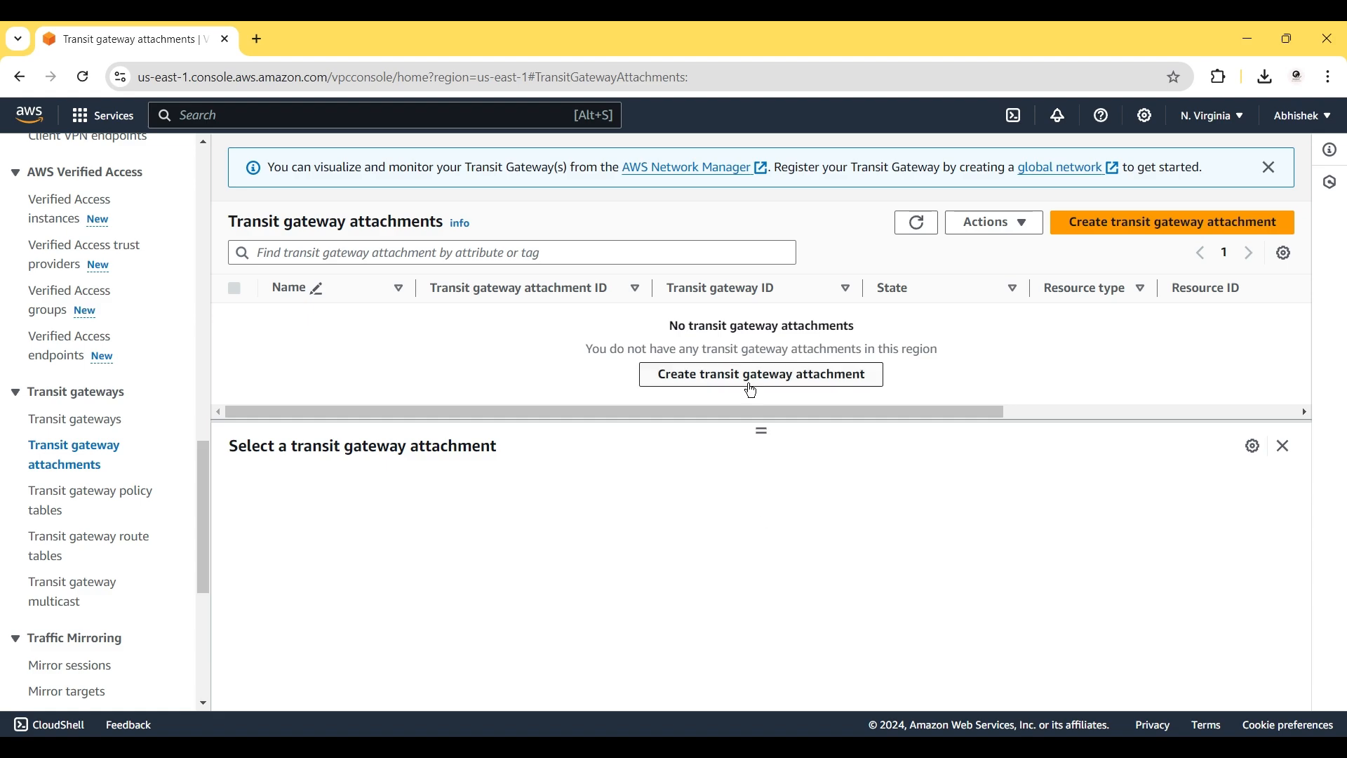
Start a new attachment, reloading the form so transit gateway tgw-0e12a669230beecf8 can be selected.
click(753, 376)
click(217, 364)
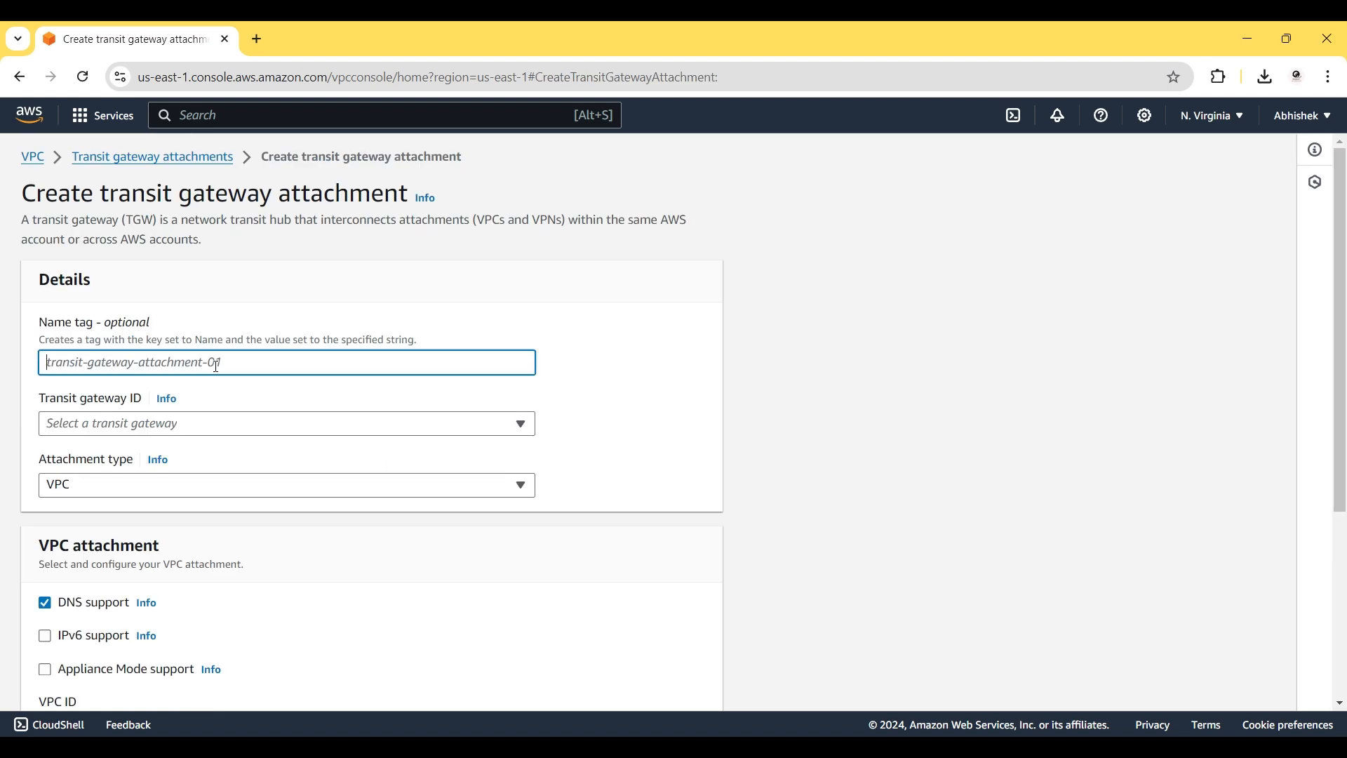
text(tf)
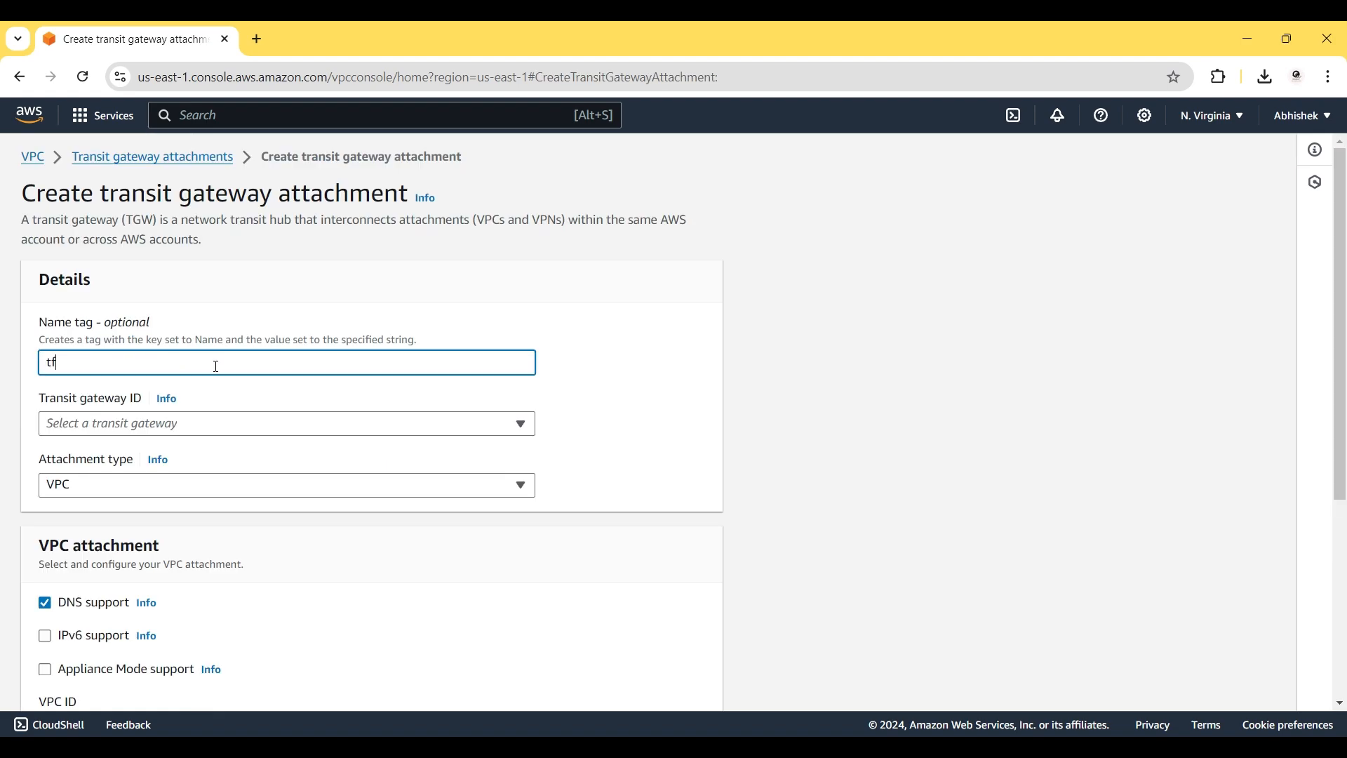
key(BackSpace)
text(g-vp1)
key(BackSpace)
text(c1)
click(176, 432)
click(179, 426)
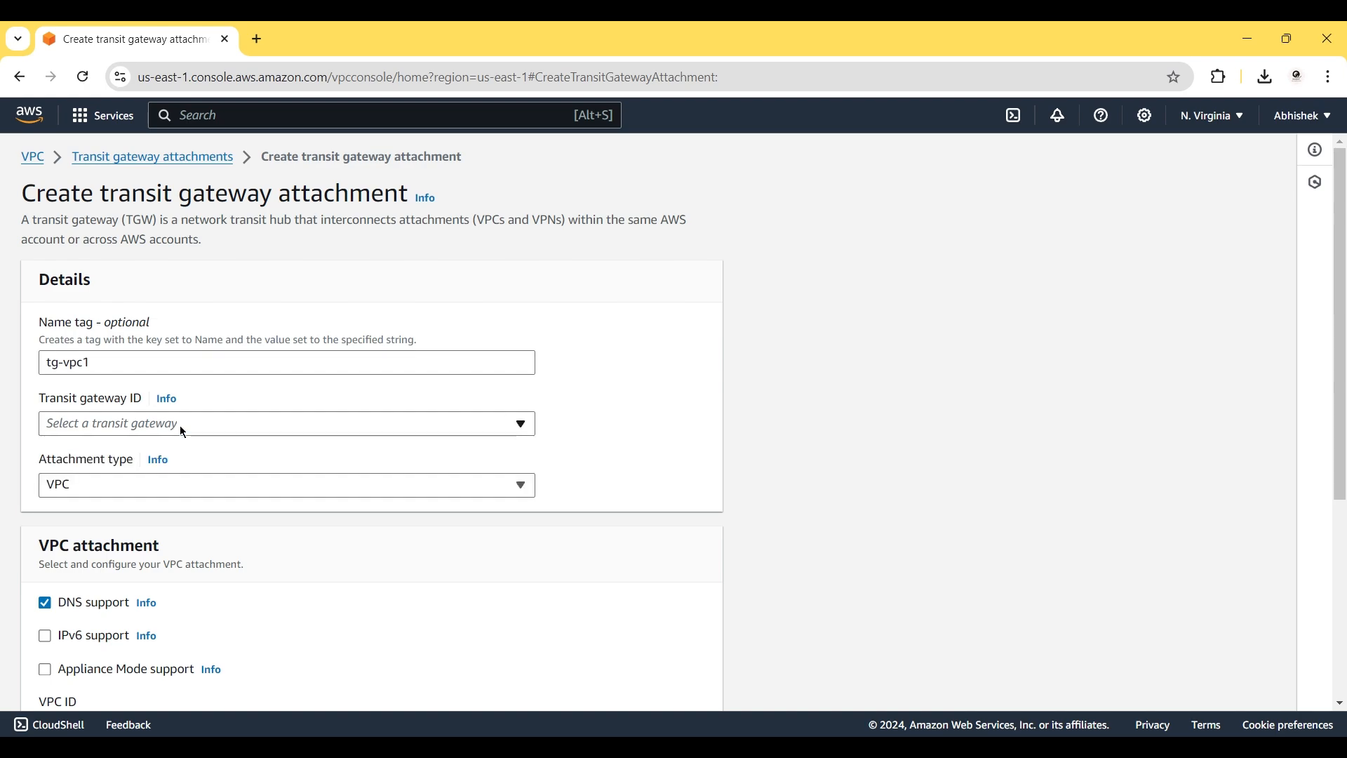
click(391, 427)
click(391, 427)
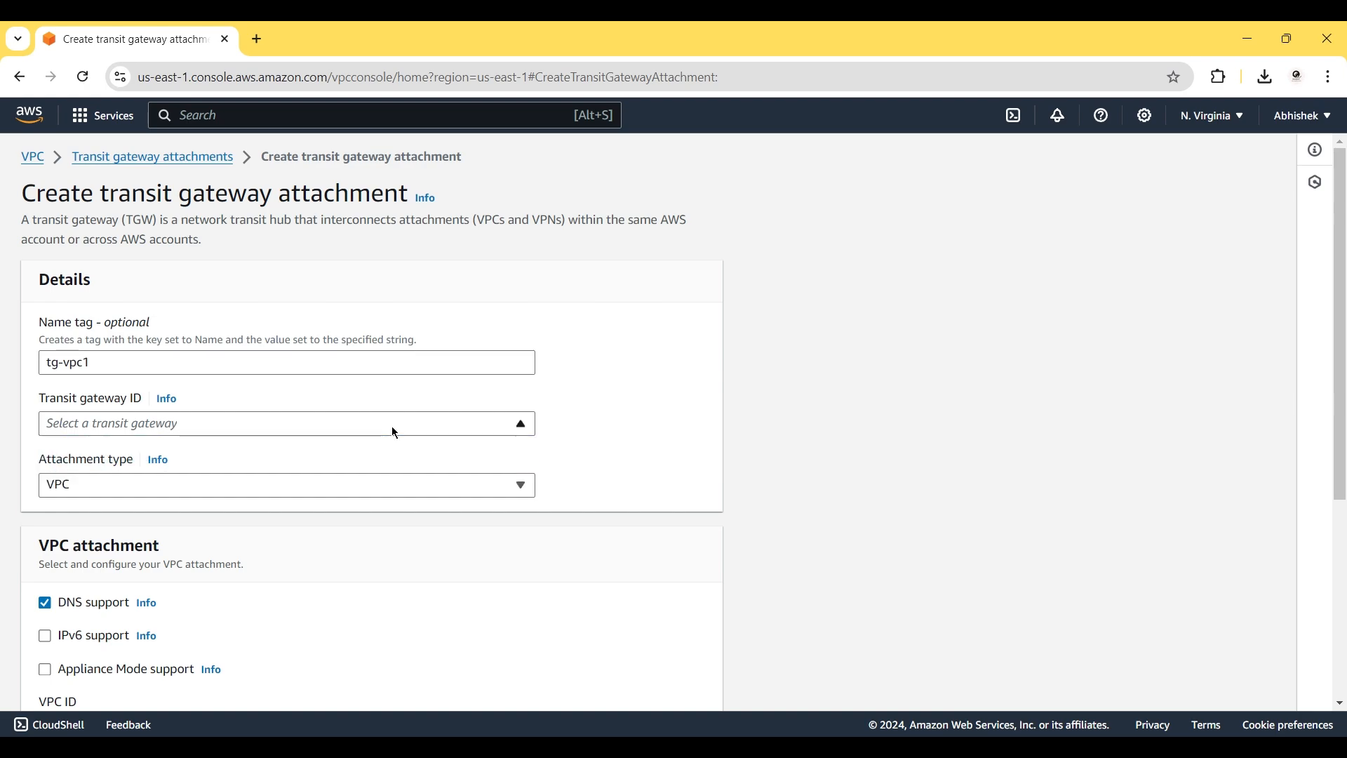
click(83, 76)
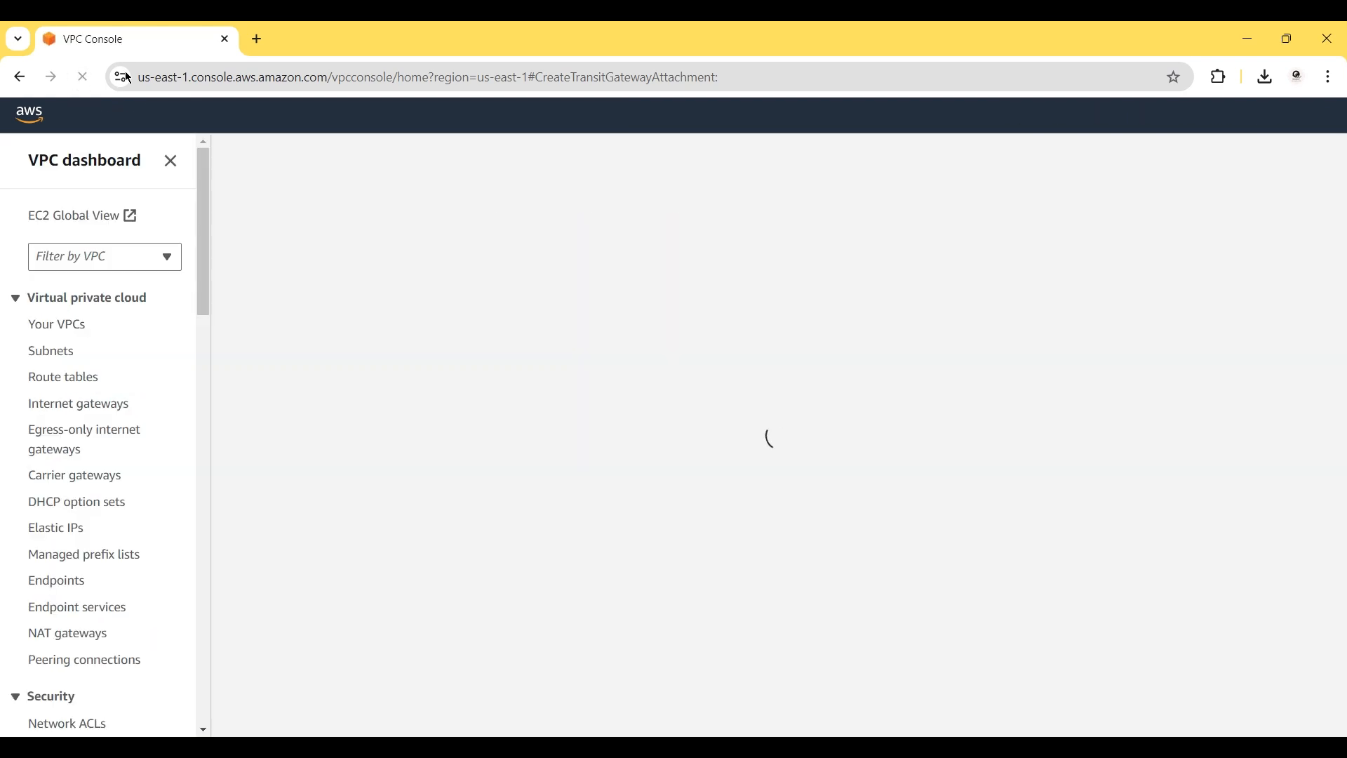
click(327, 425)
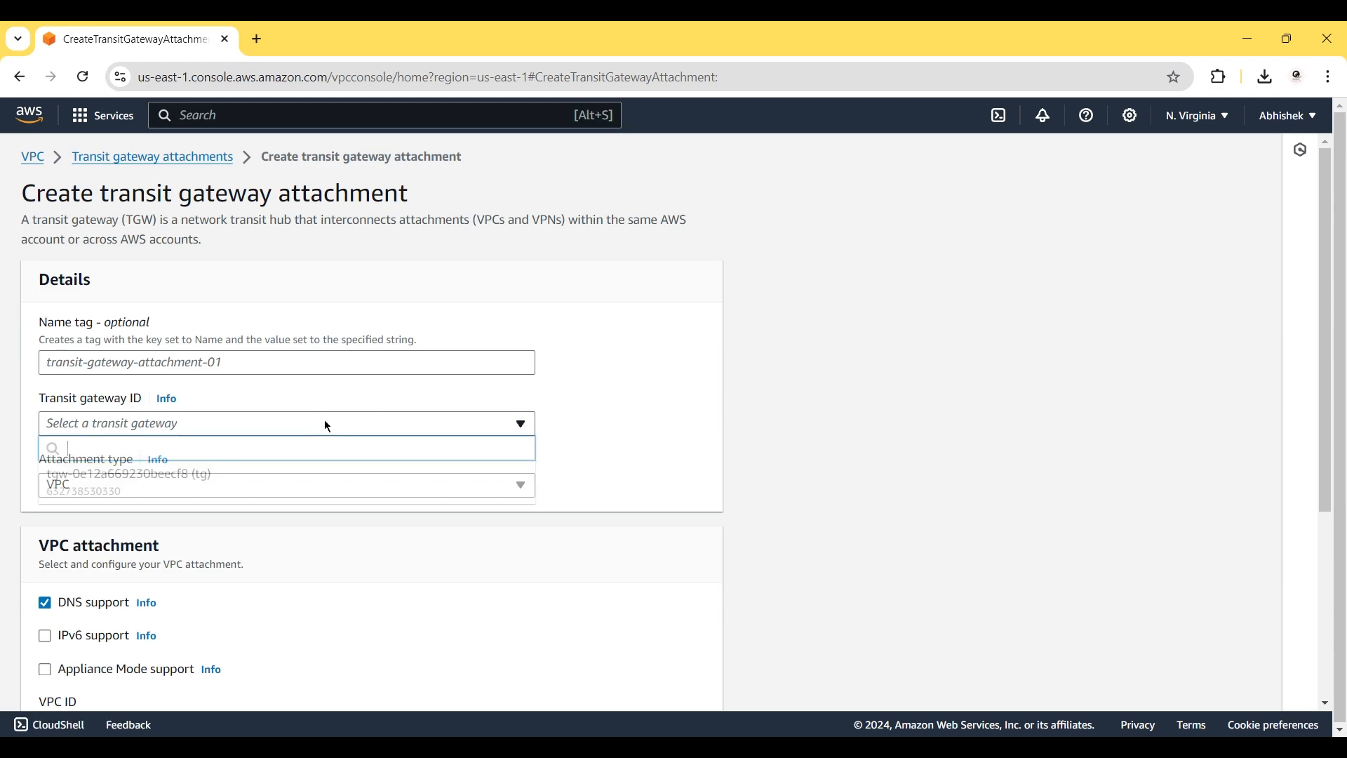
click(259, 477)
Name the attachment 'tg-vpc1', keep type VPC, choose vpc1 and create it.
click(175, 365)
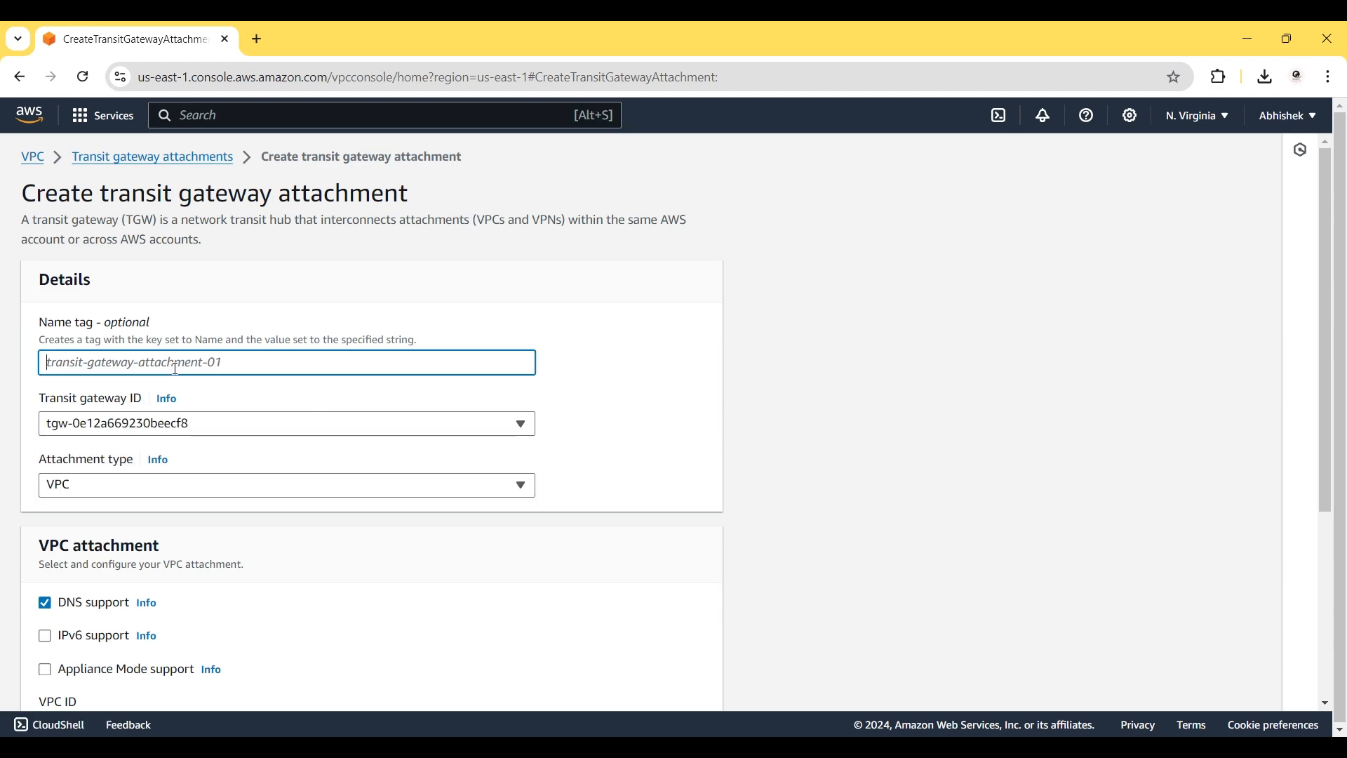
text(tg-v)
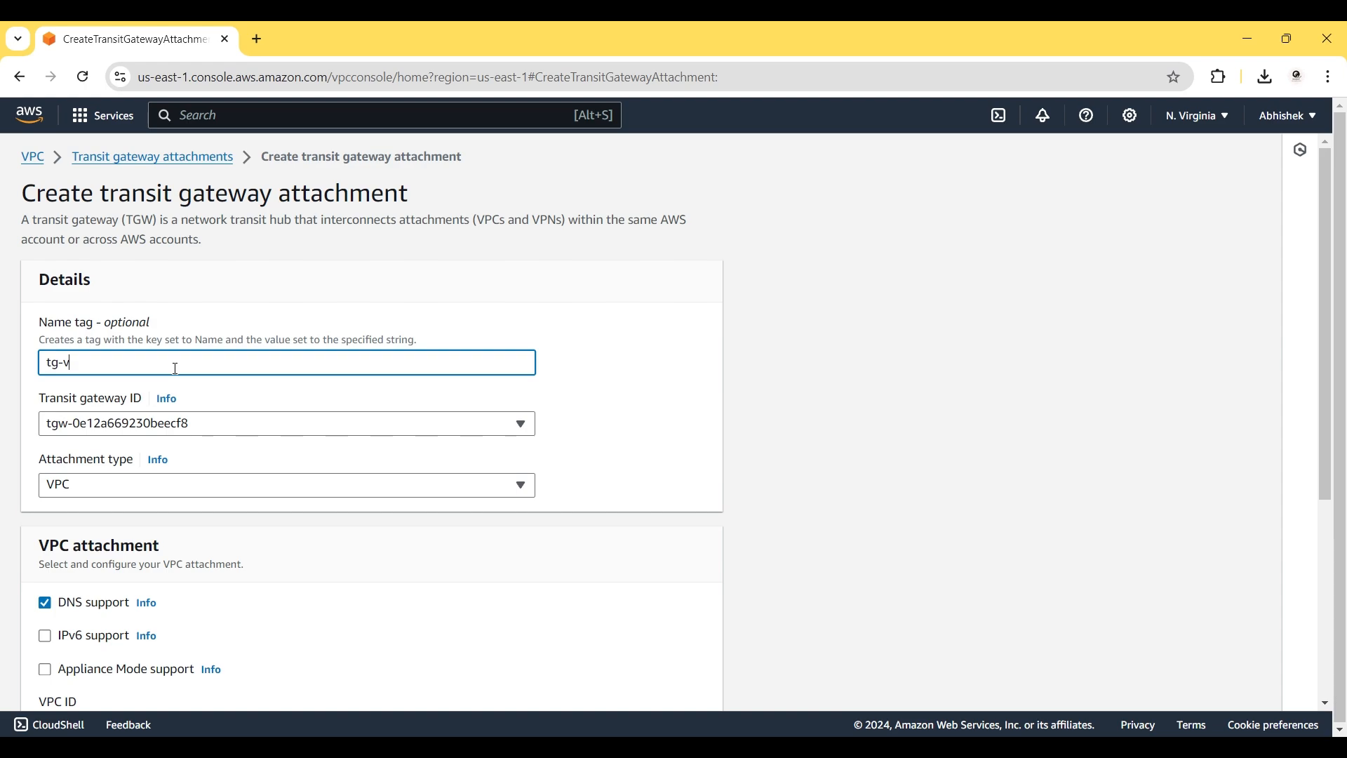
text(pc1)
click(102, 483)
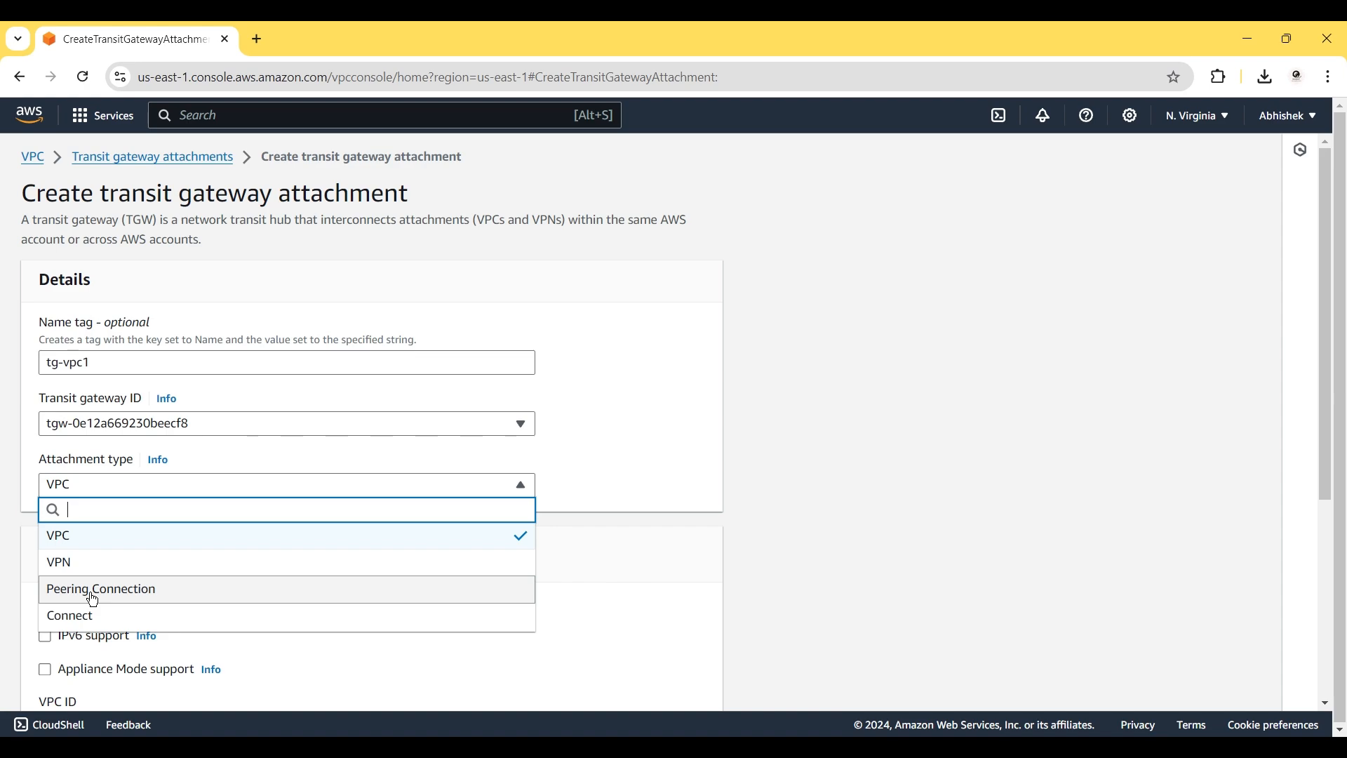
click(107, 542)
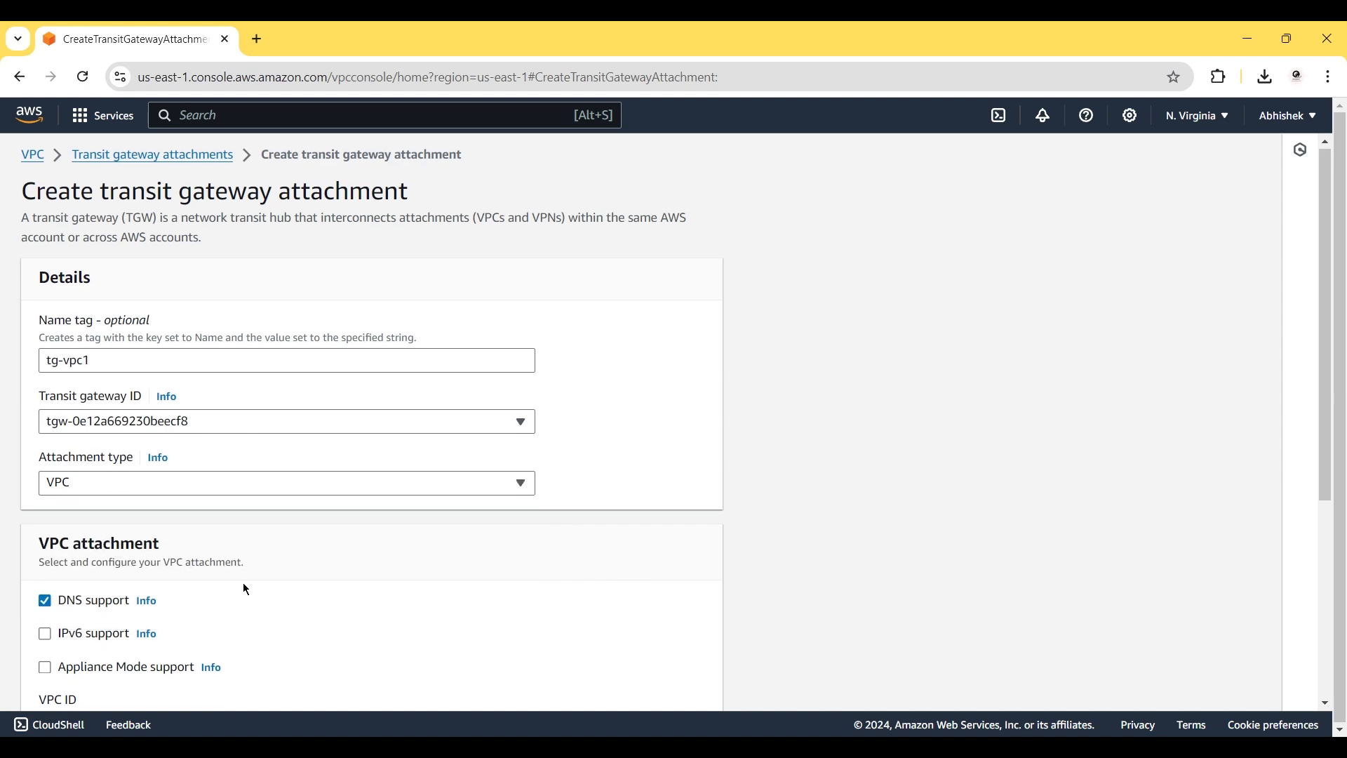
scroll(242, 583, down, 5)
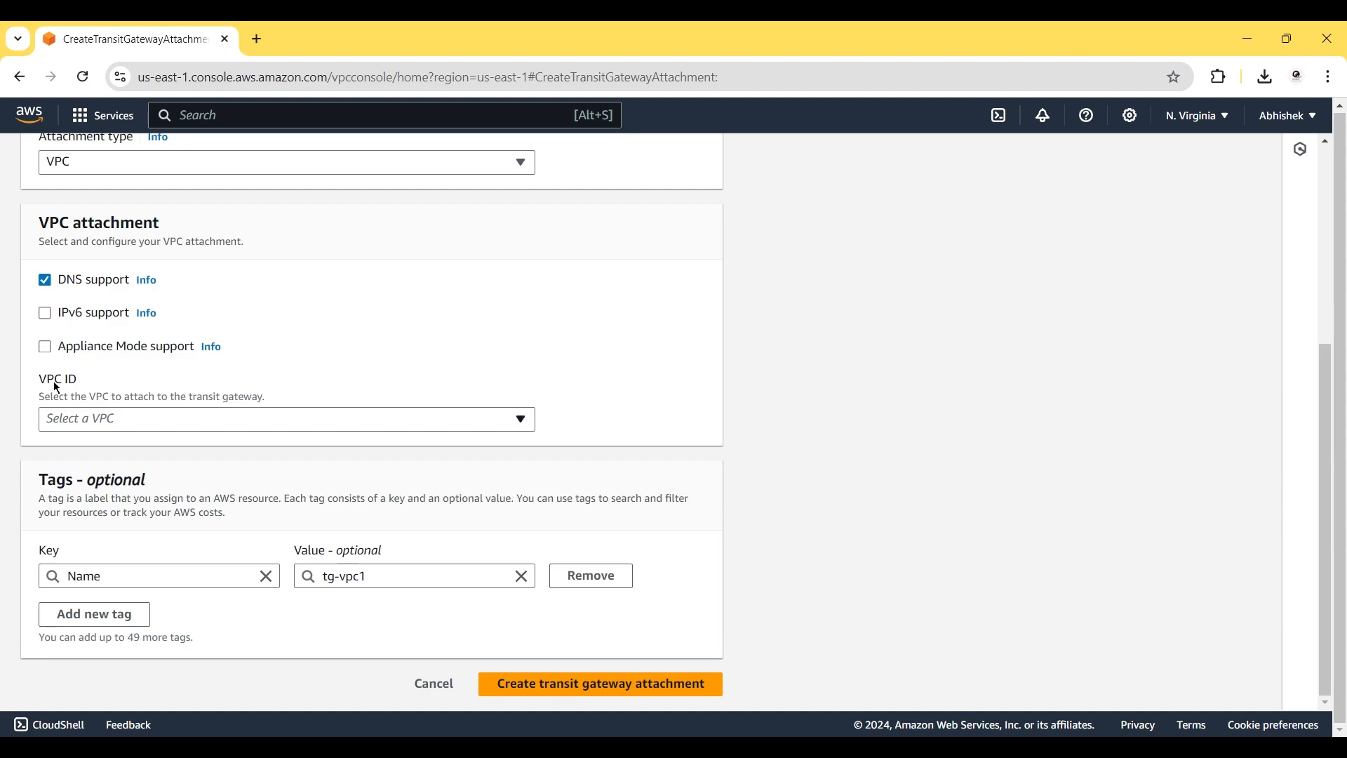
click(115, 418)
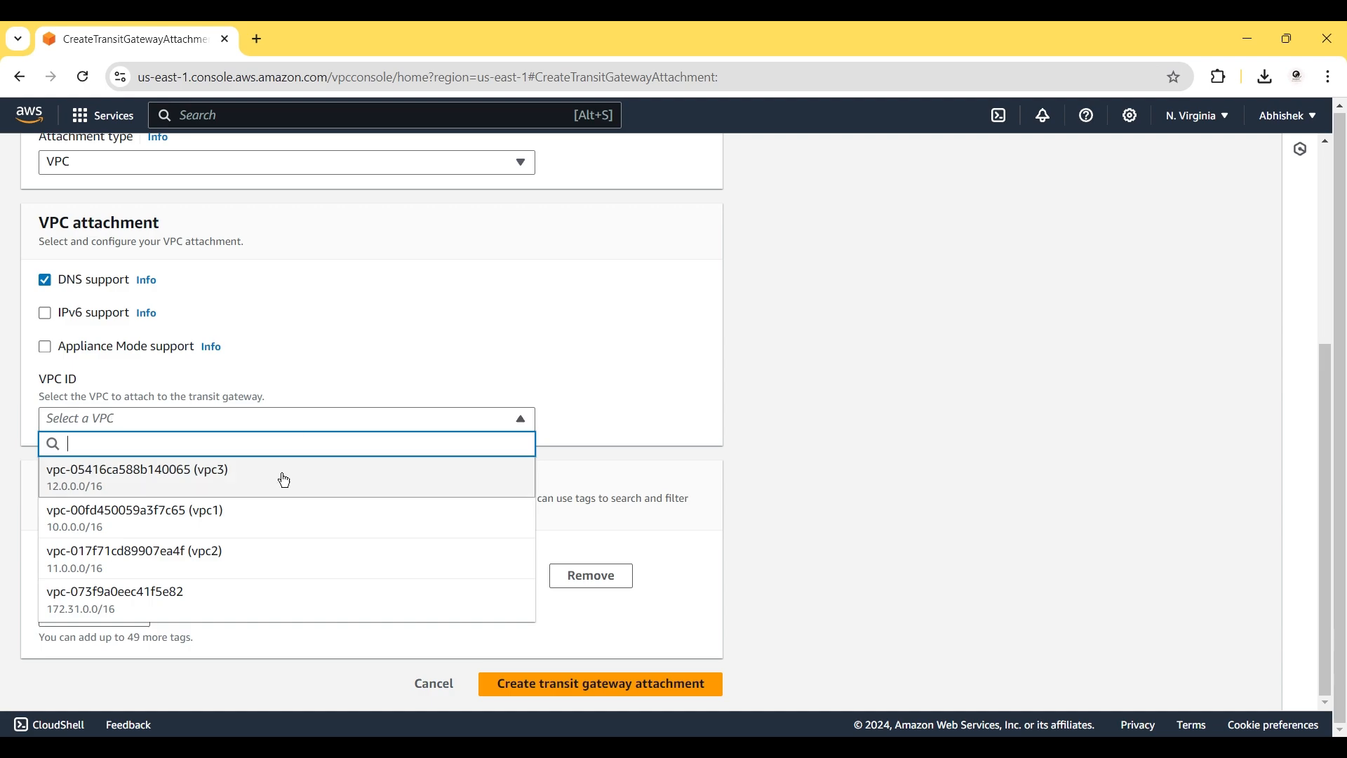
click(225, 519)
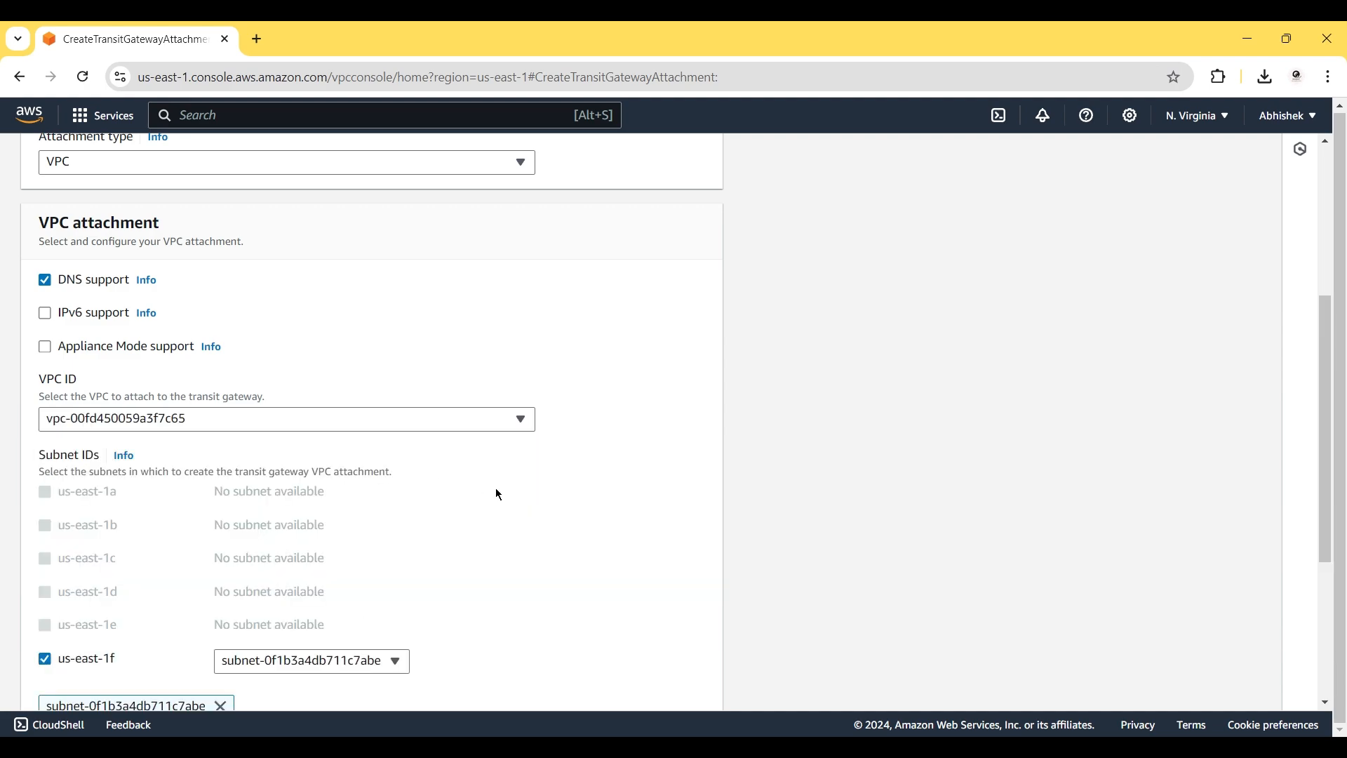
scroll(497, 494, down, 4)
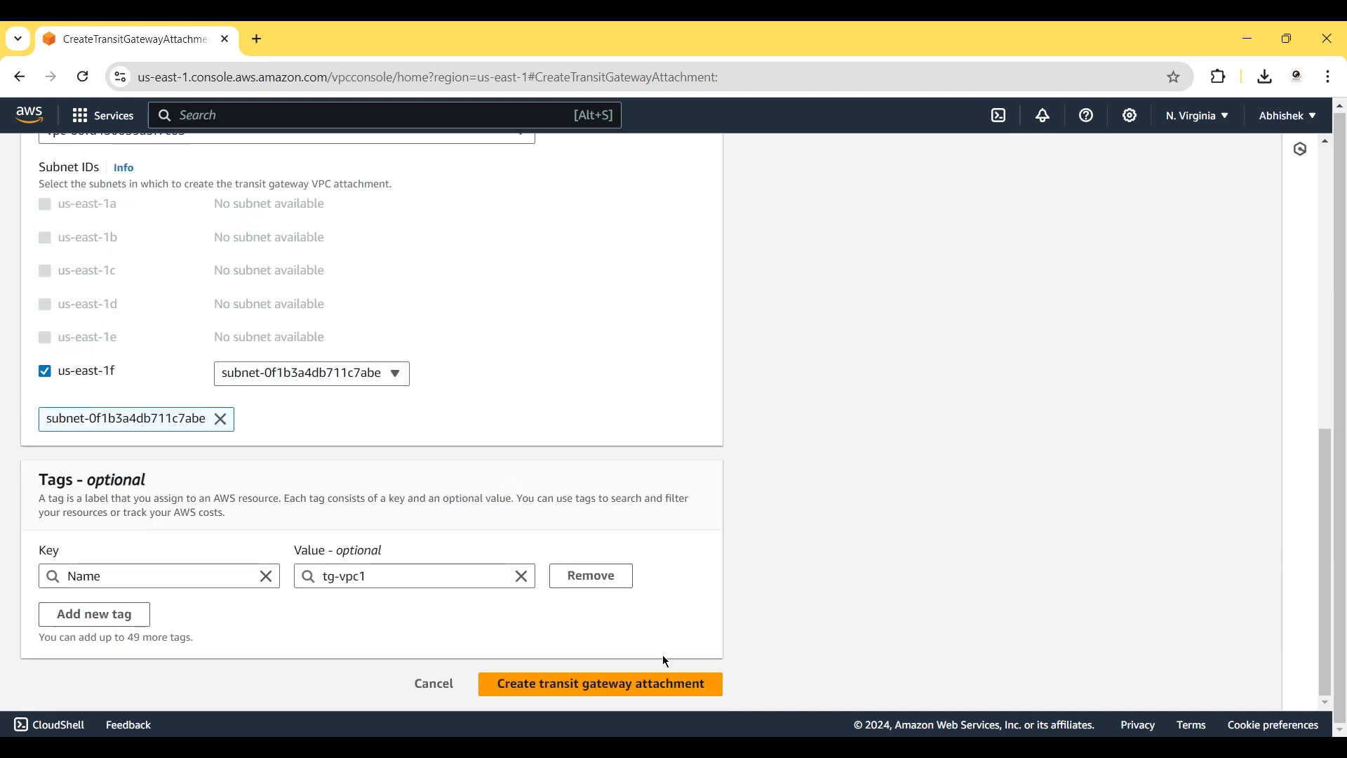
click(617, 685)
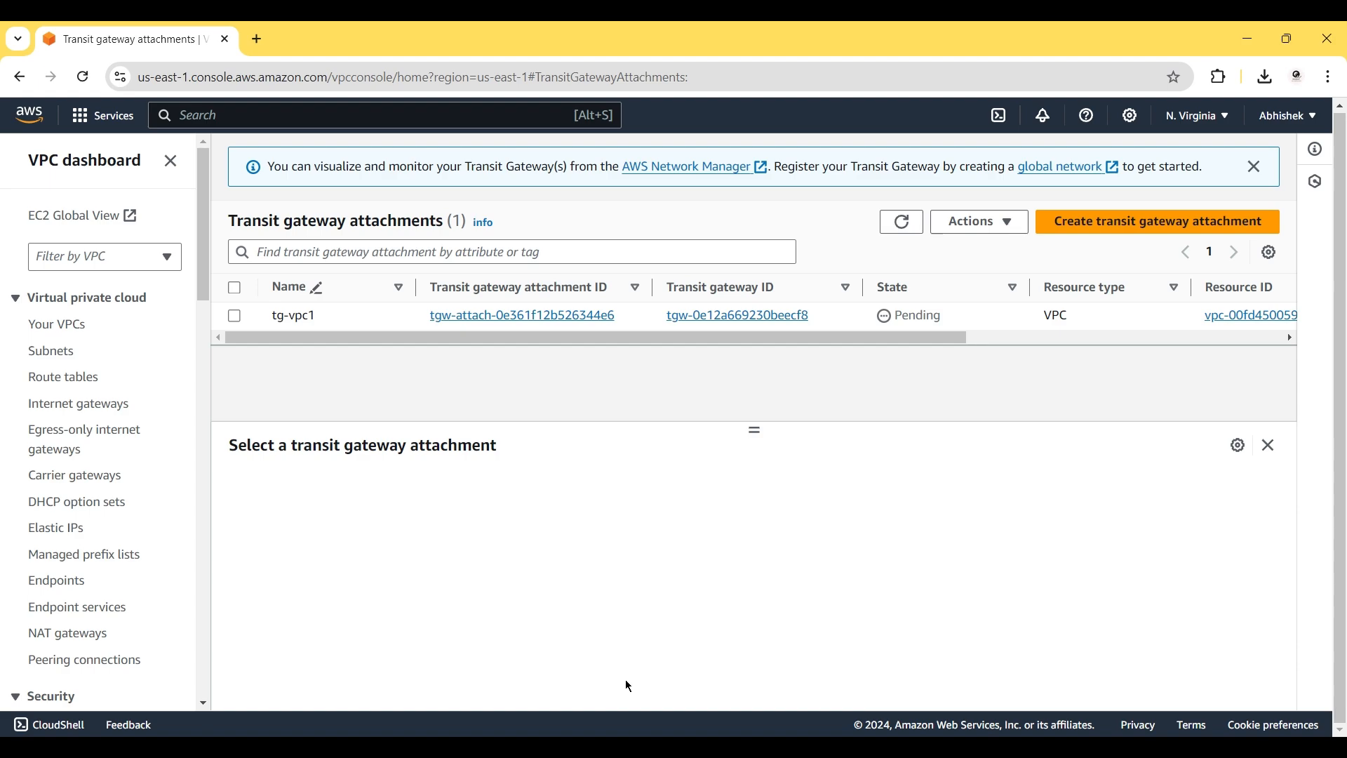
Create attachment 'tg-vpc-2' on the tg transit gateway for vpc2.
click(1108, 225)
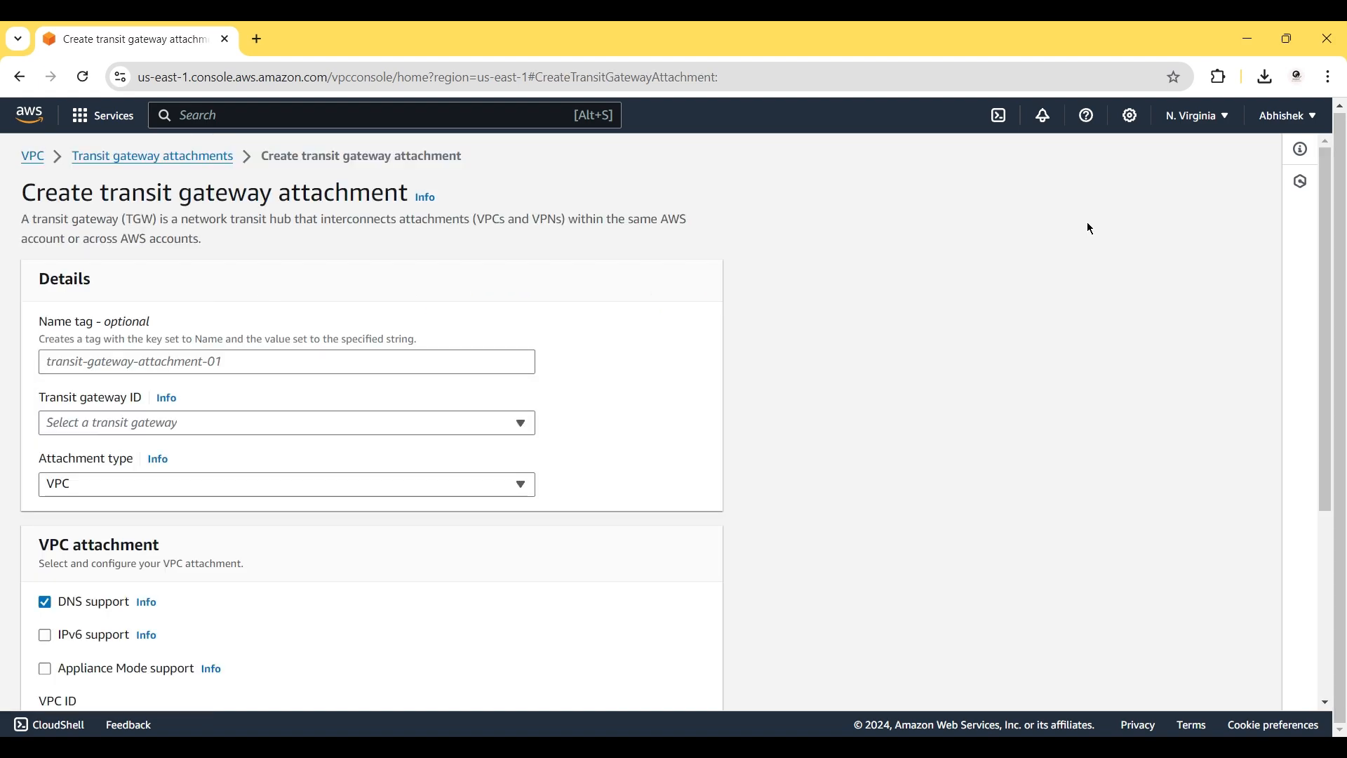
click(166, 360)
text(tg-vpc-2)
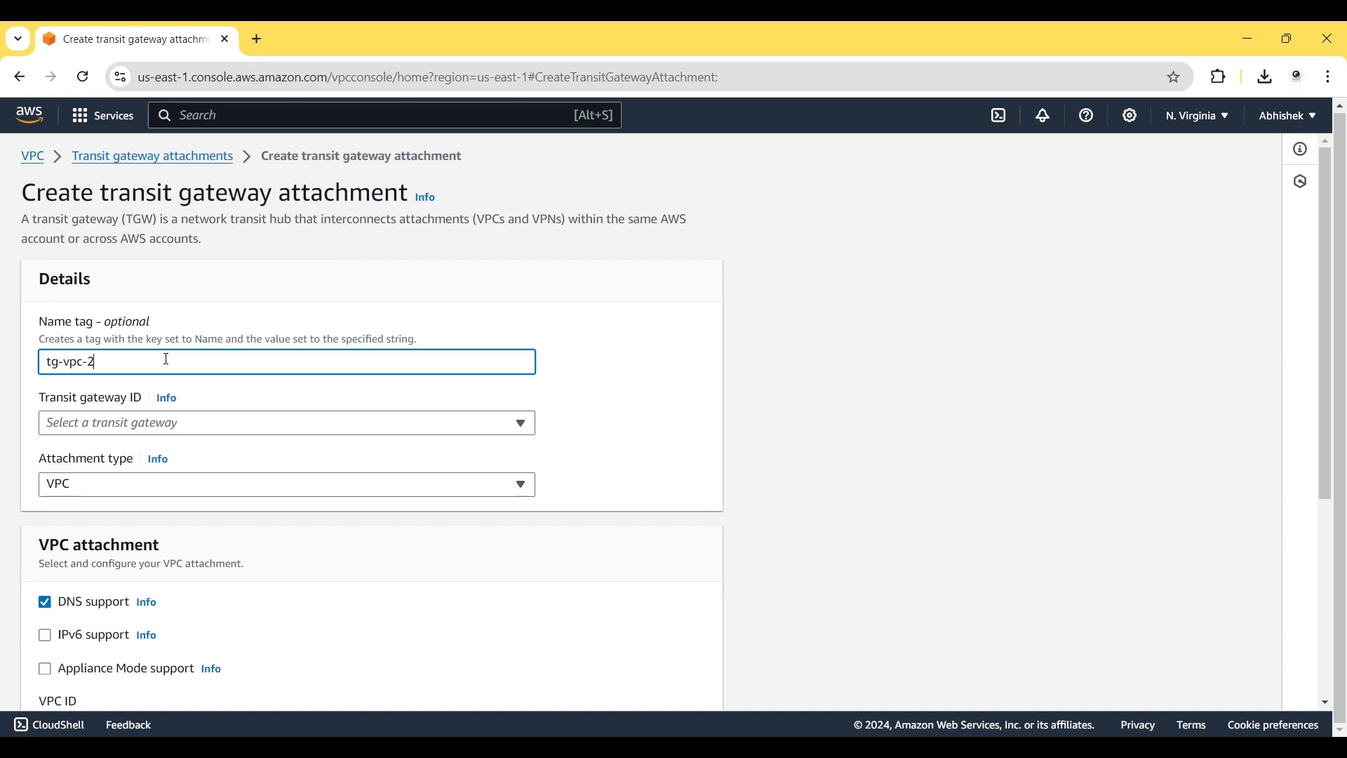
click(153, 425)
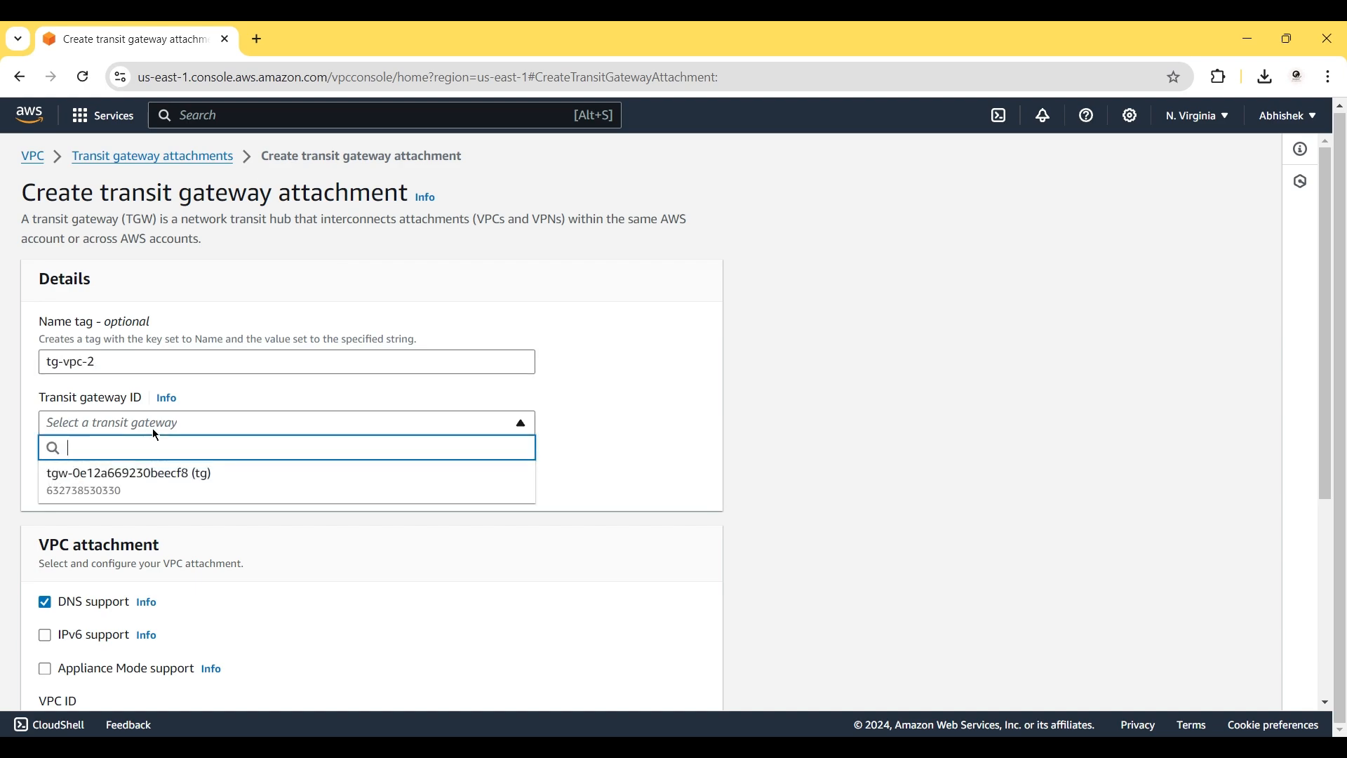
click(153, 485)
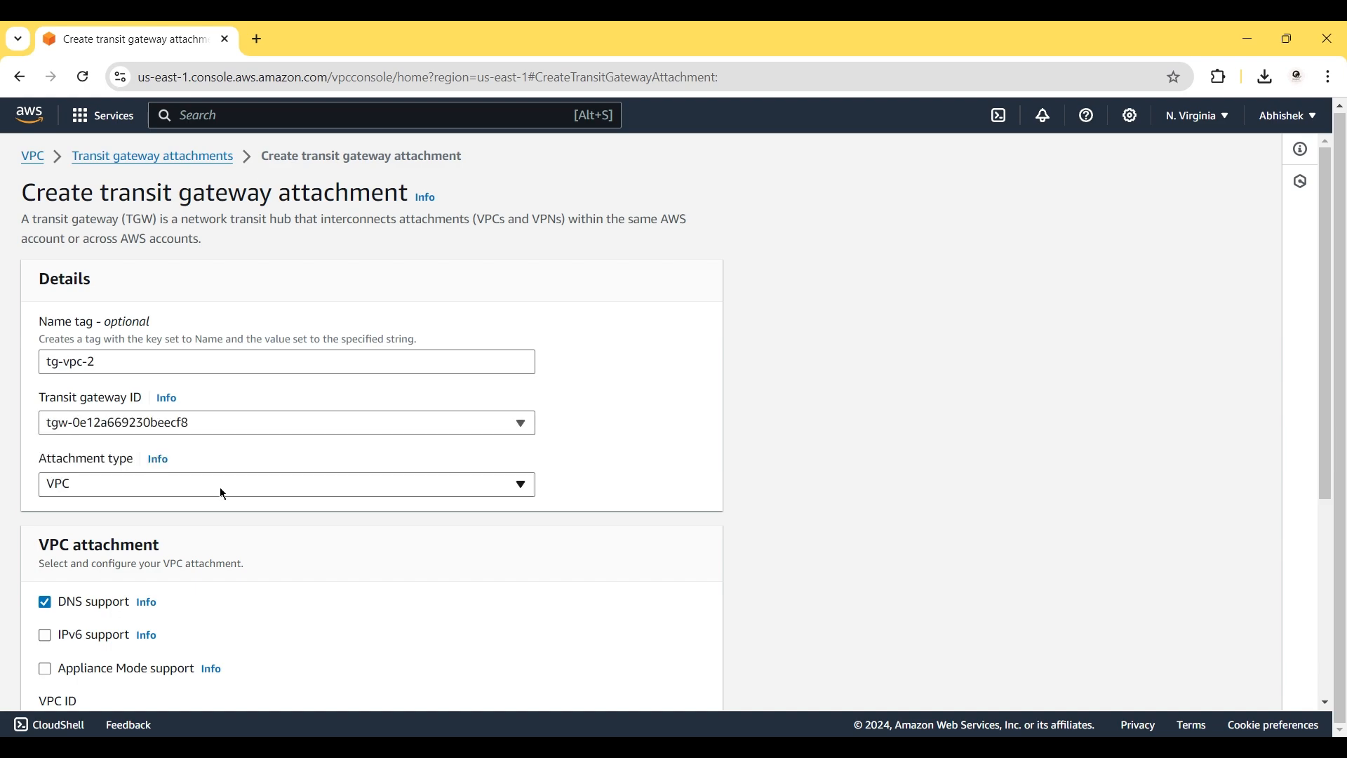
scroll(220, 487, down, 5)
click(127, 421)
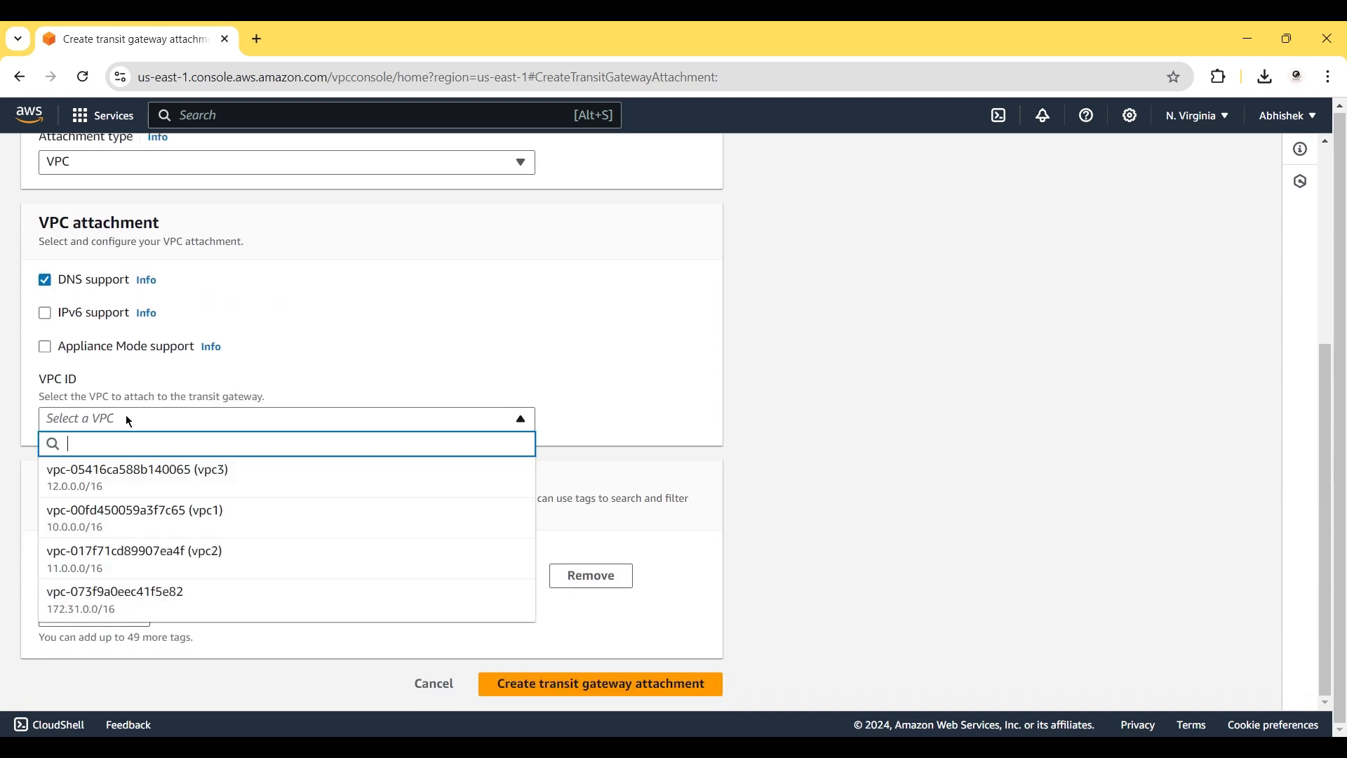
click(174, 551)
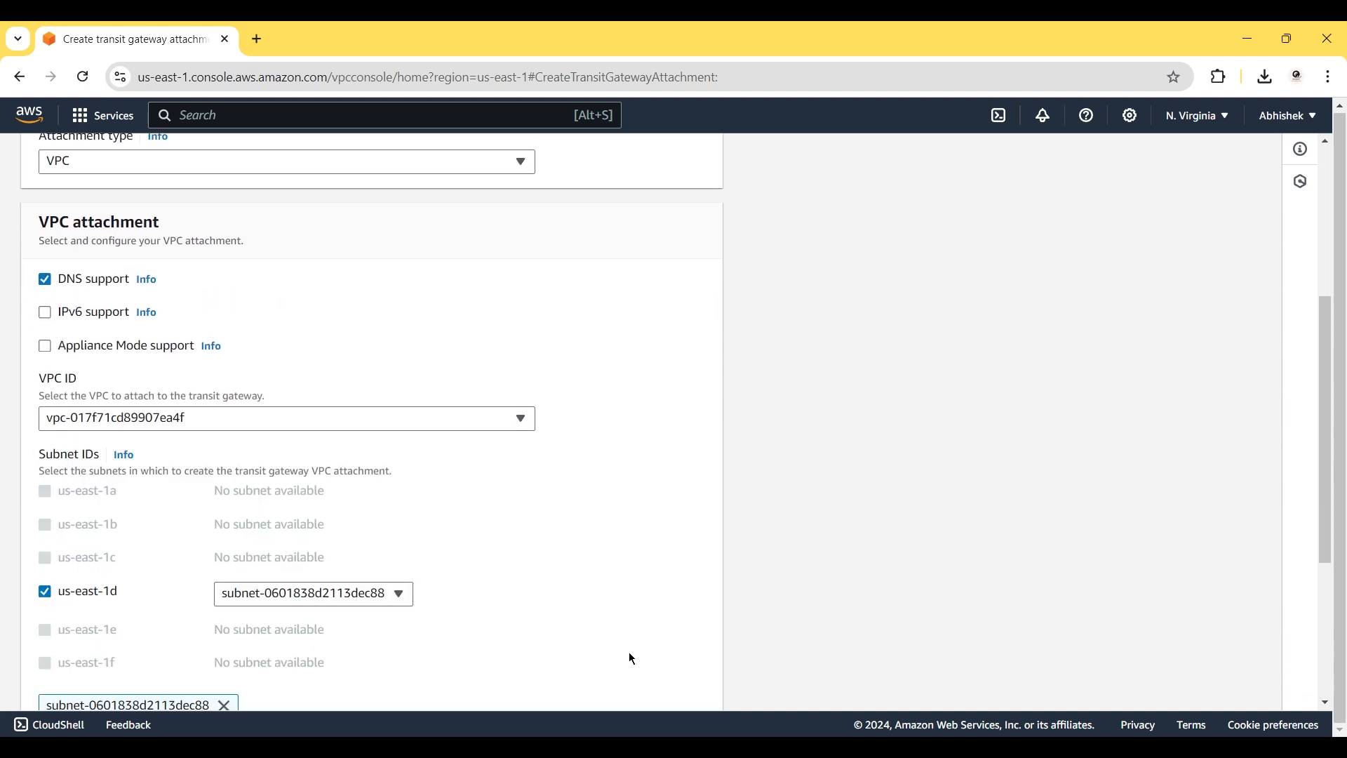
scroll(629, 651, down, 4)
click(648, 694)
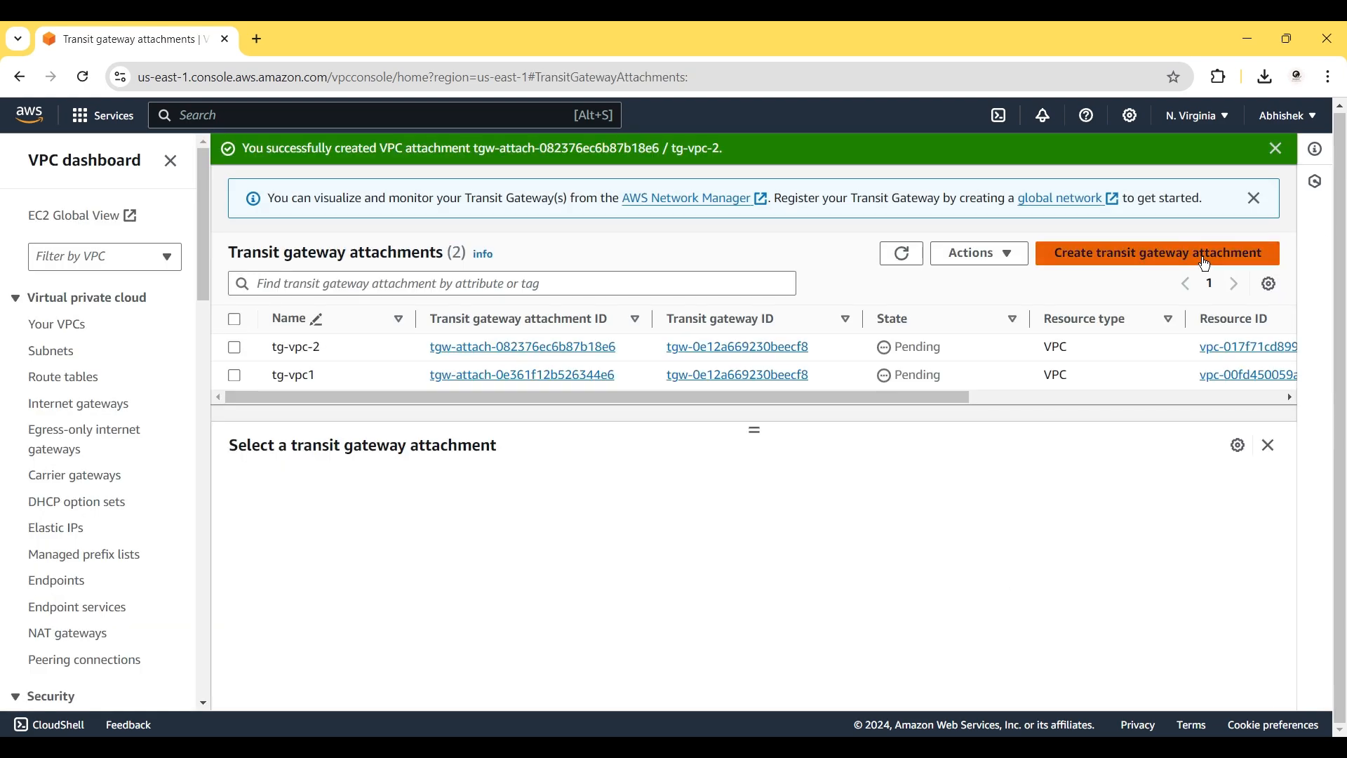
Start a third attachment named 'tg-vpc3' on transit gateway tgw-0e12a669230beecf8, type VPC.
click(1186, 254)
click(220, 364)
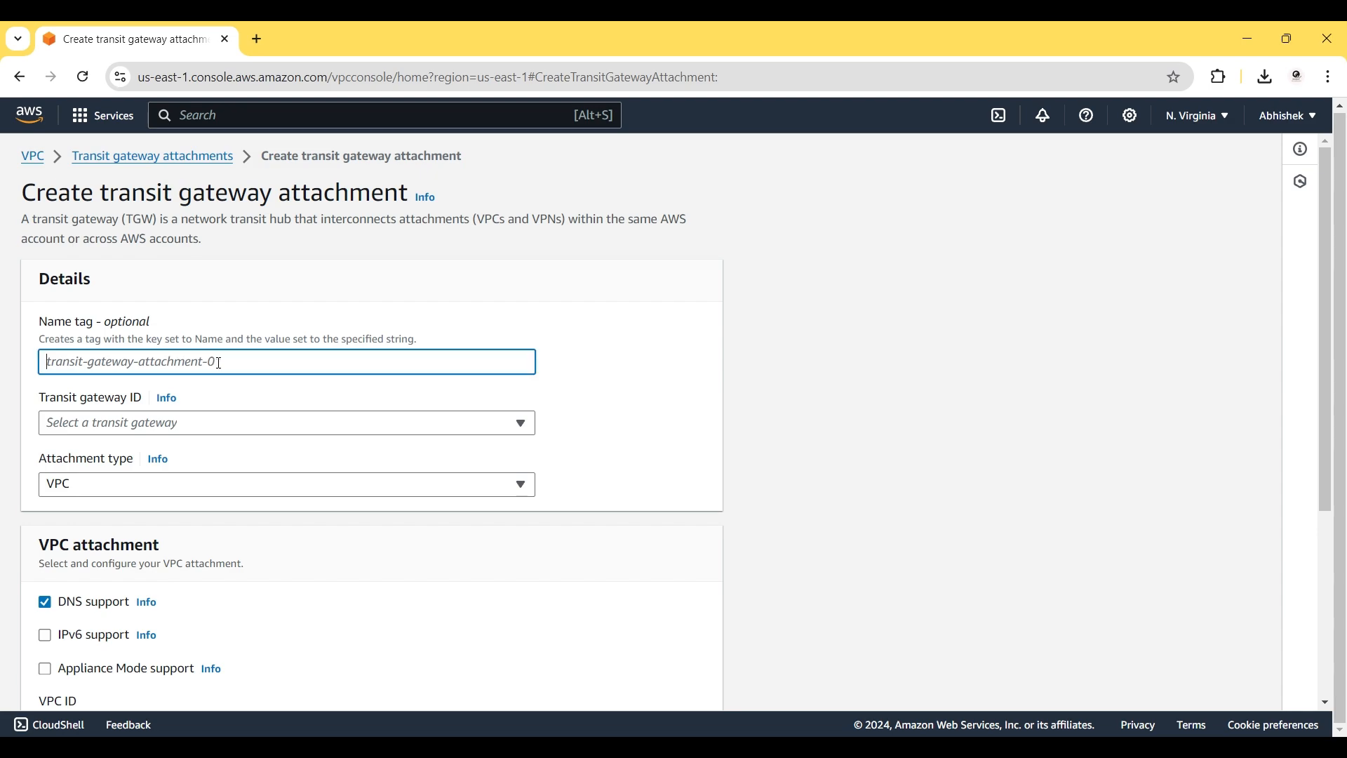
text(tg-v)
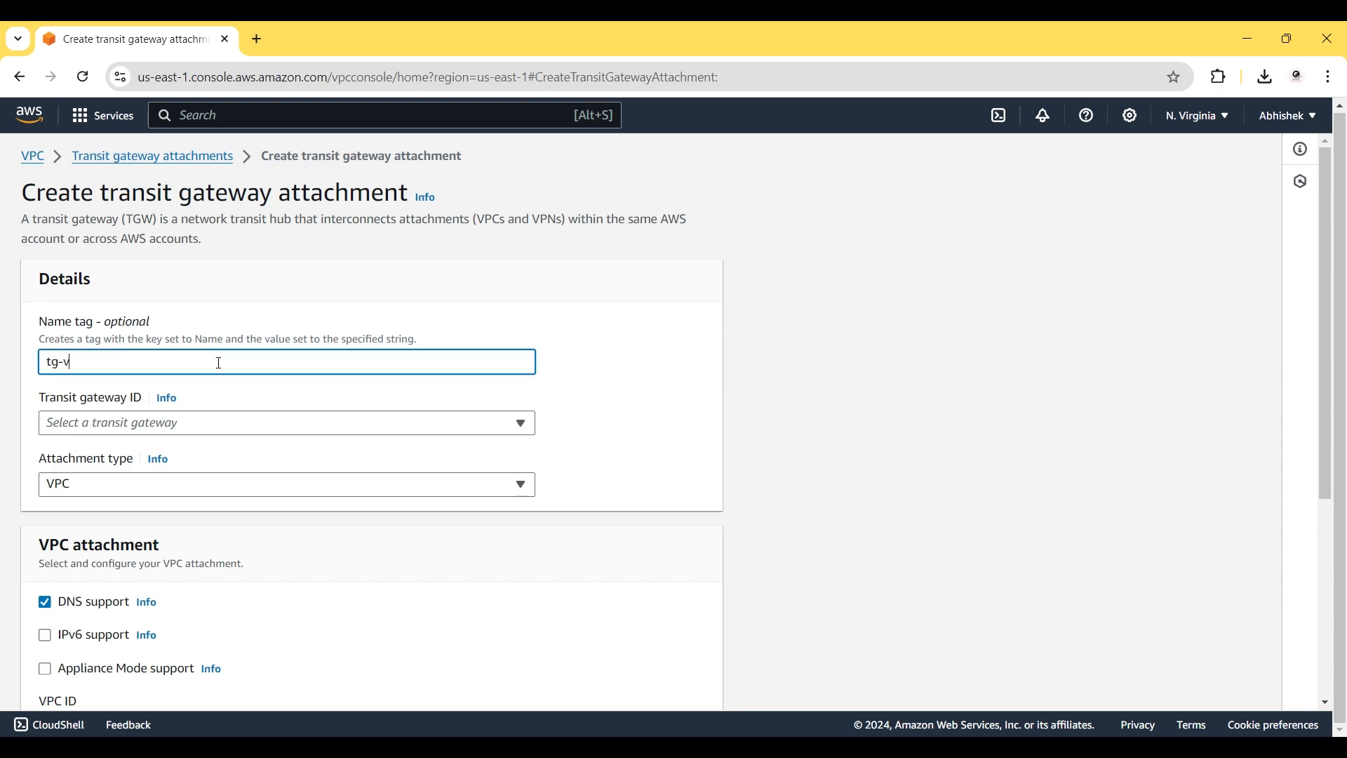
text(pc-3)
key(BackSpace)
key(BackSpace)
text(3)
click(489, 422)
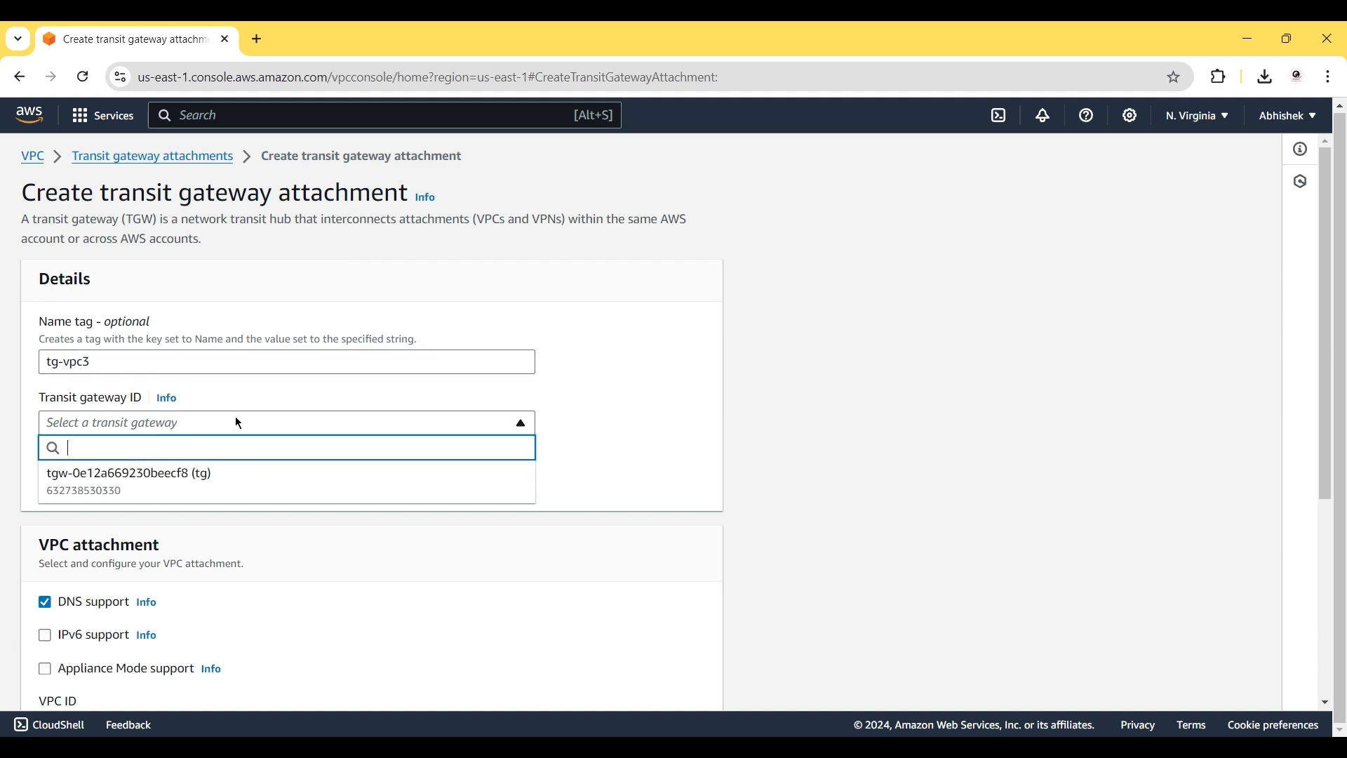
click(264, 486)
click(182, 489)
click(162, 482)
Select VPC vpc-05416ca588b140065 with its us-east-1c subnet and create the attachment.
scroll(249, 561, down, 1)
scroll(249, 562, down, 4)
click(282, 418)
click(234, 483)
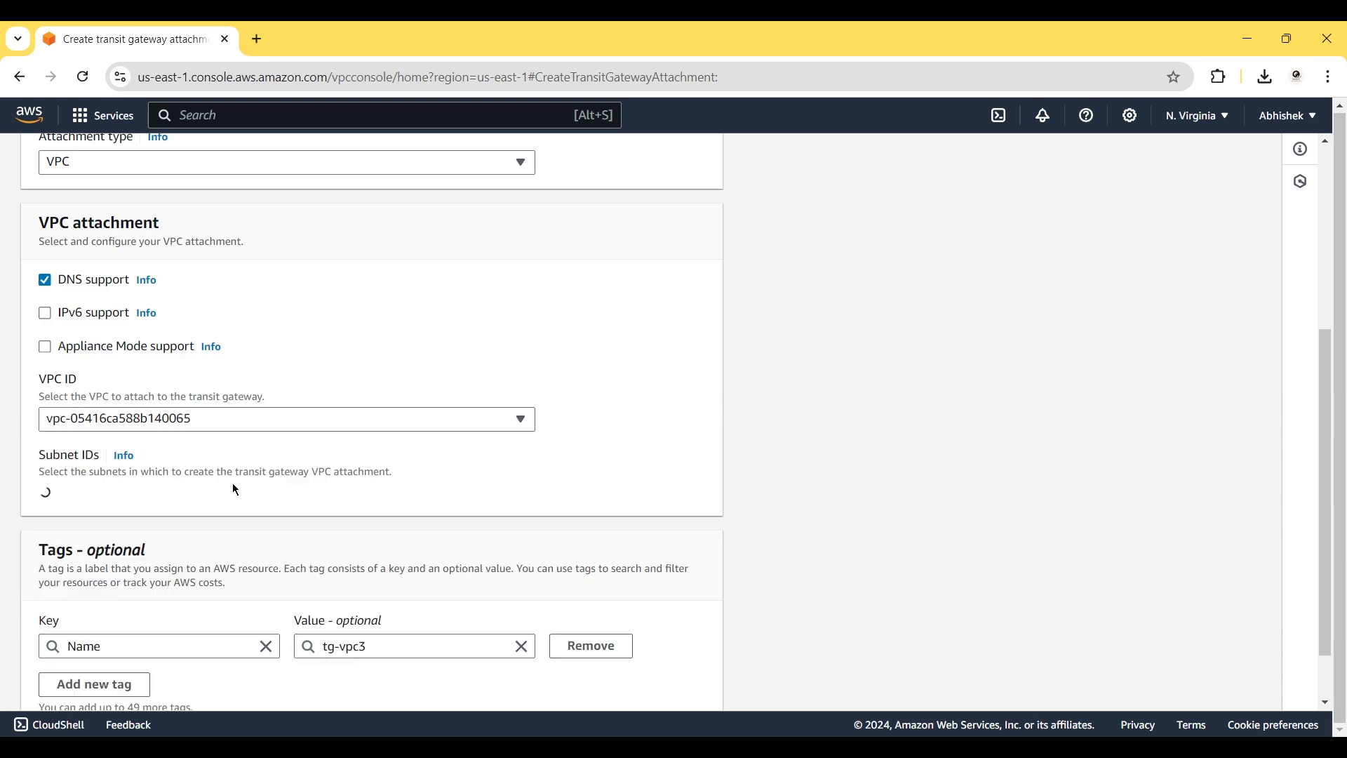
scroll(505, 512, down, 1)
scroll(513, 522, down, 4)
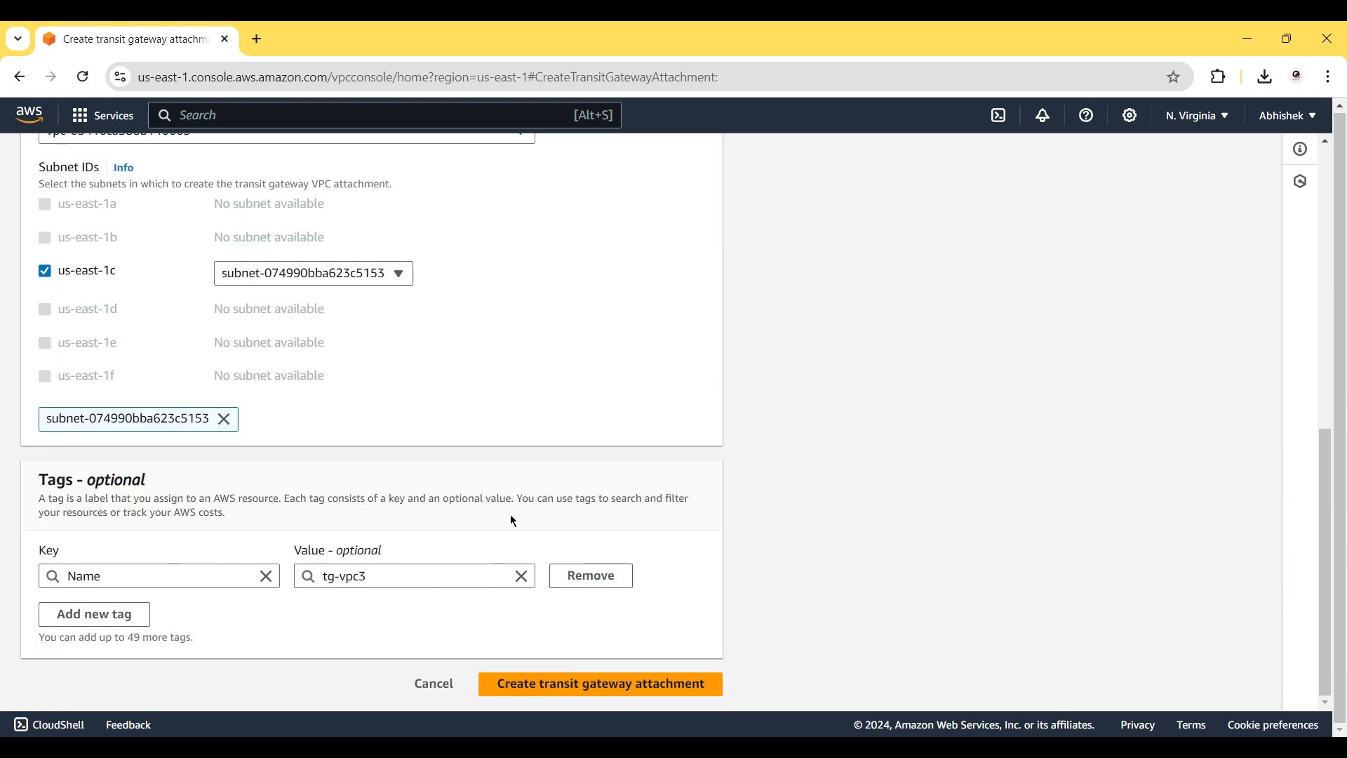
click(569, 685)
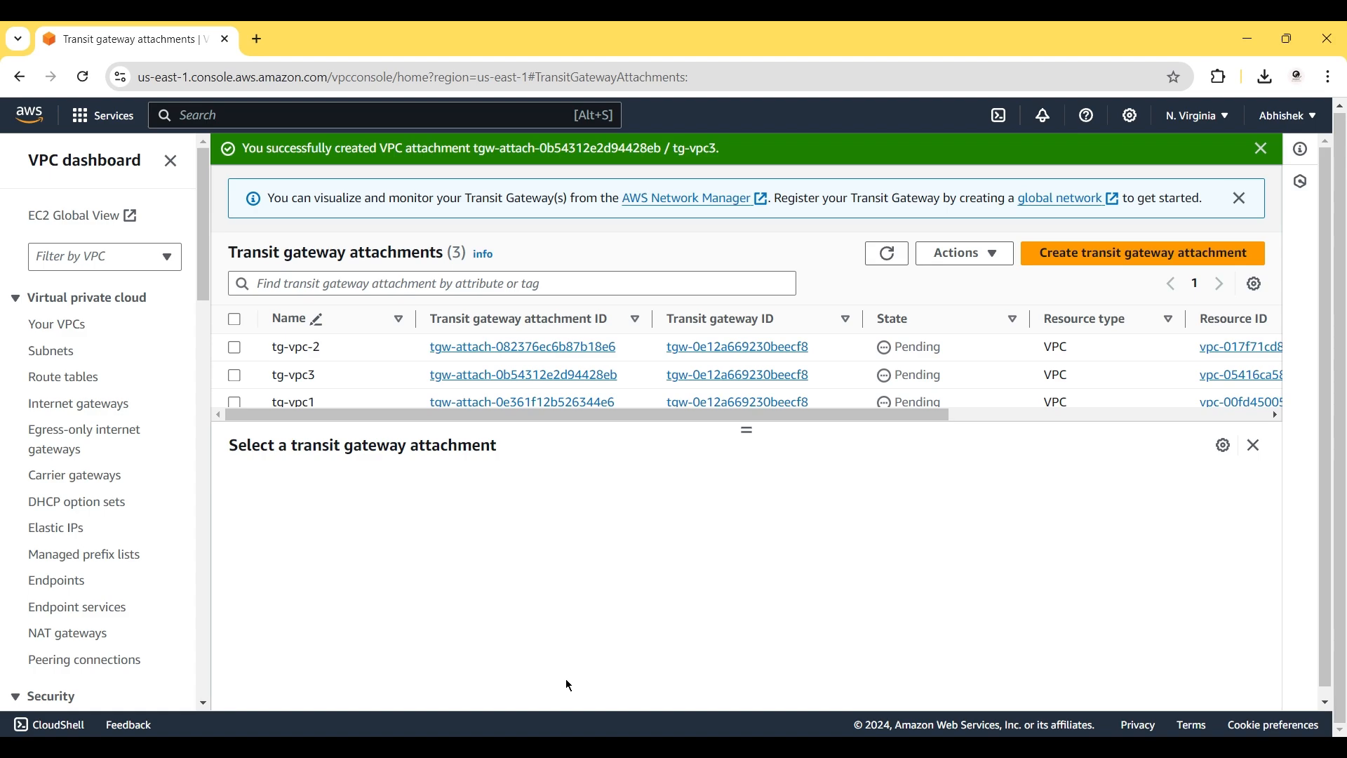
Open route table rt-vpc1 from the Route tables list and enter its route editor.
click(54, 380)
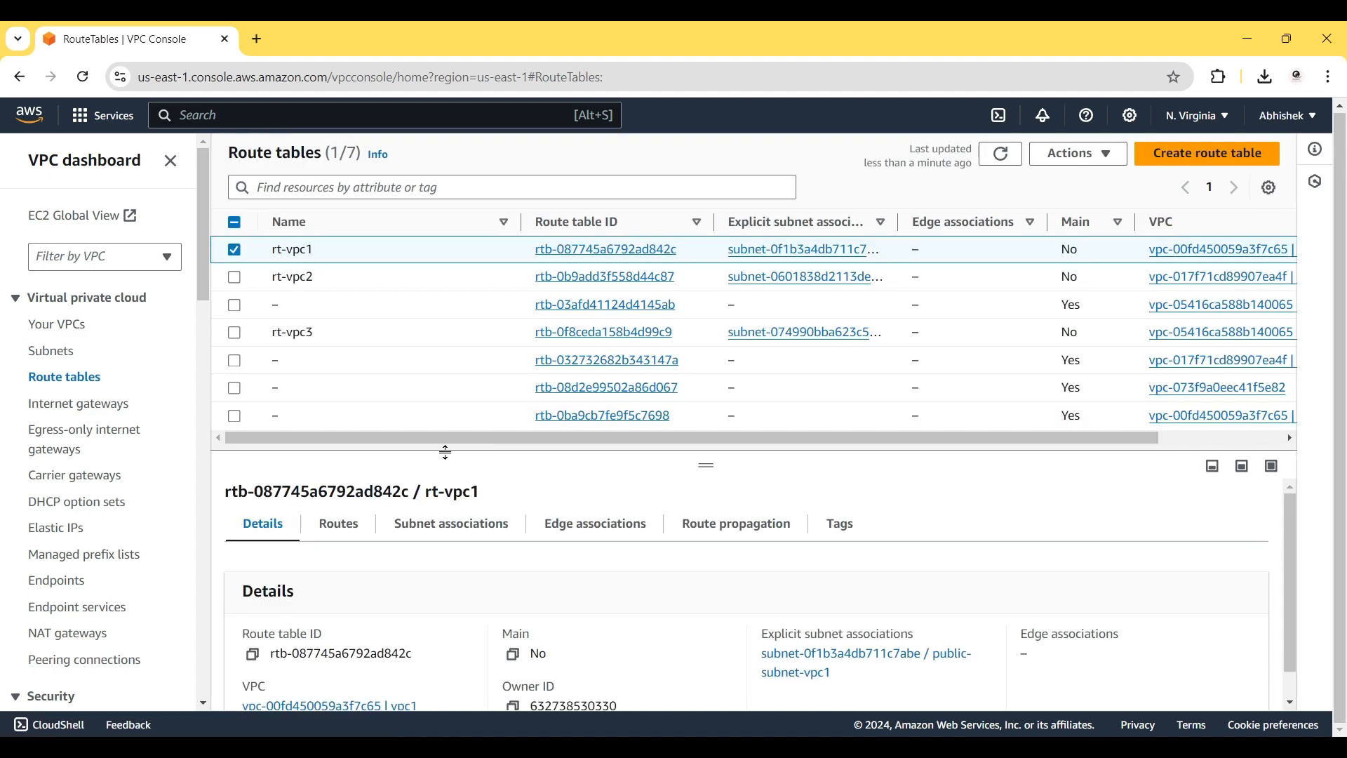
click(593, 248)
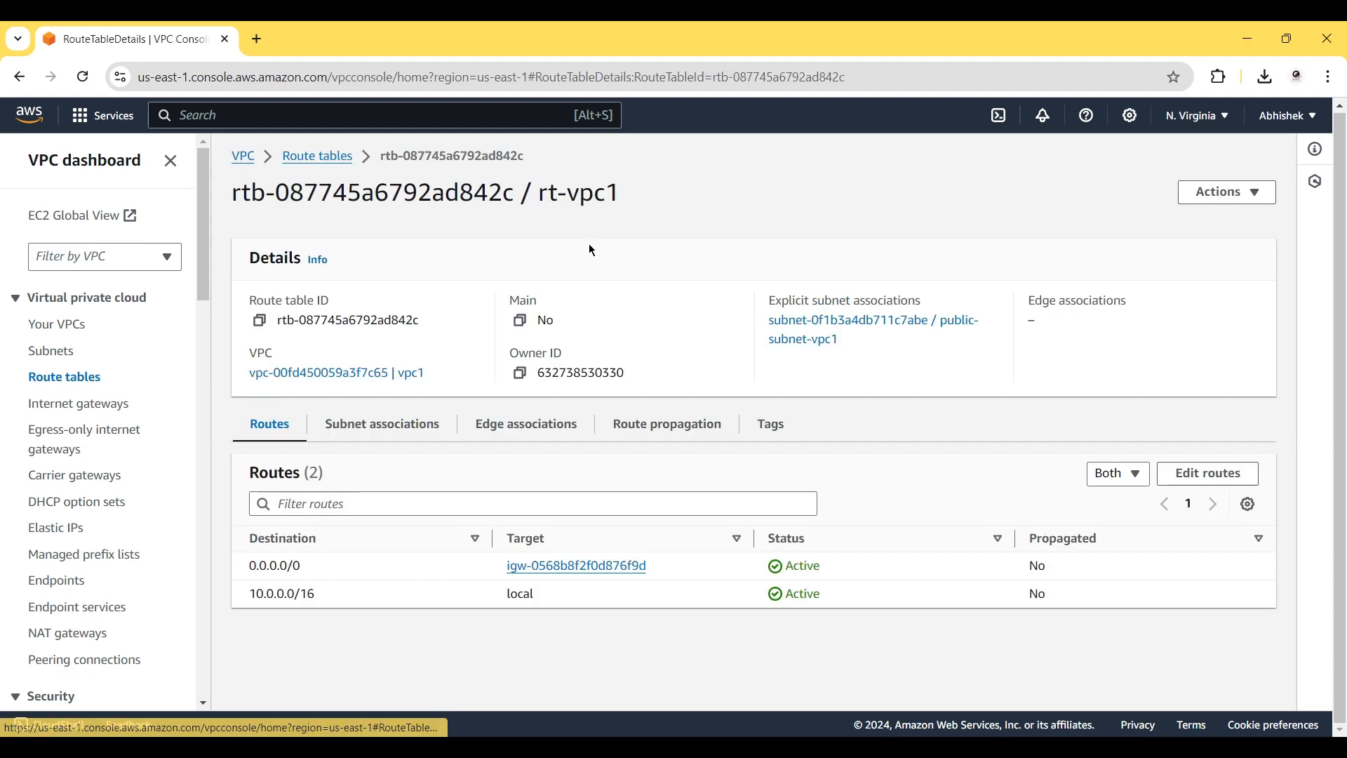
click(1189, 474)
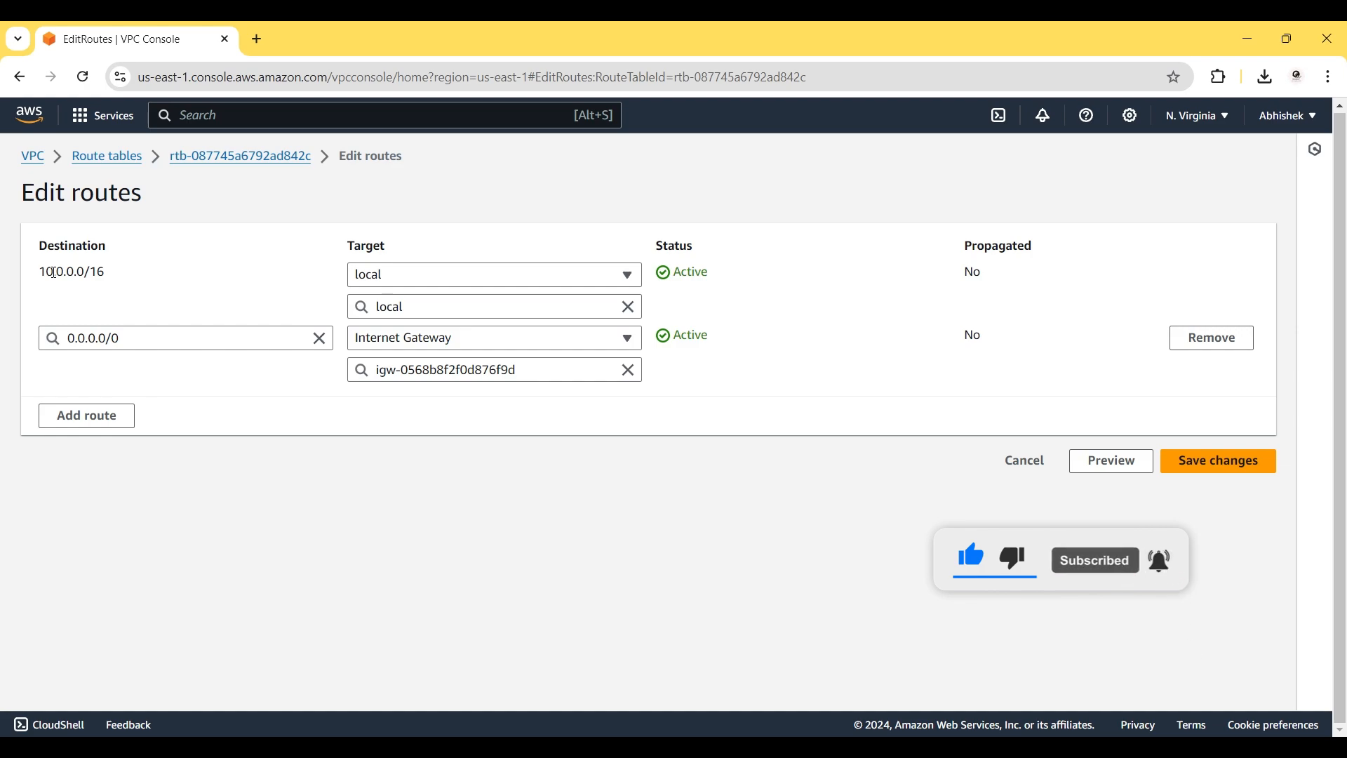
Add a new route with destination 11.0.0.0/16, correcting the mistyped CIDR.
click(92, 419)
click(87, 403)
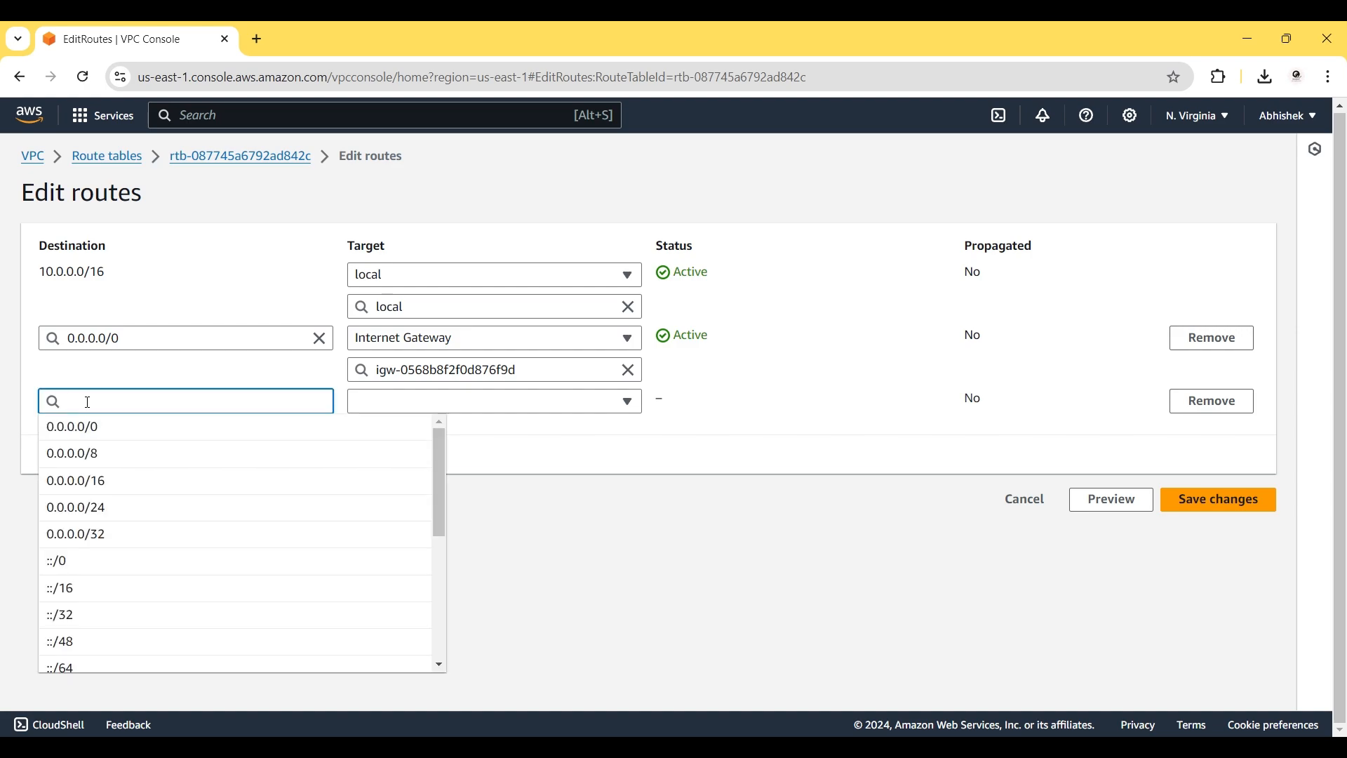
text(11.0.0.0.)
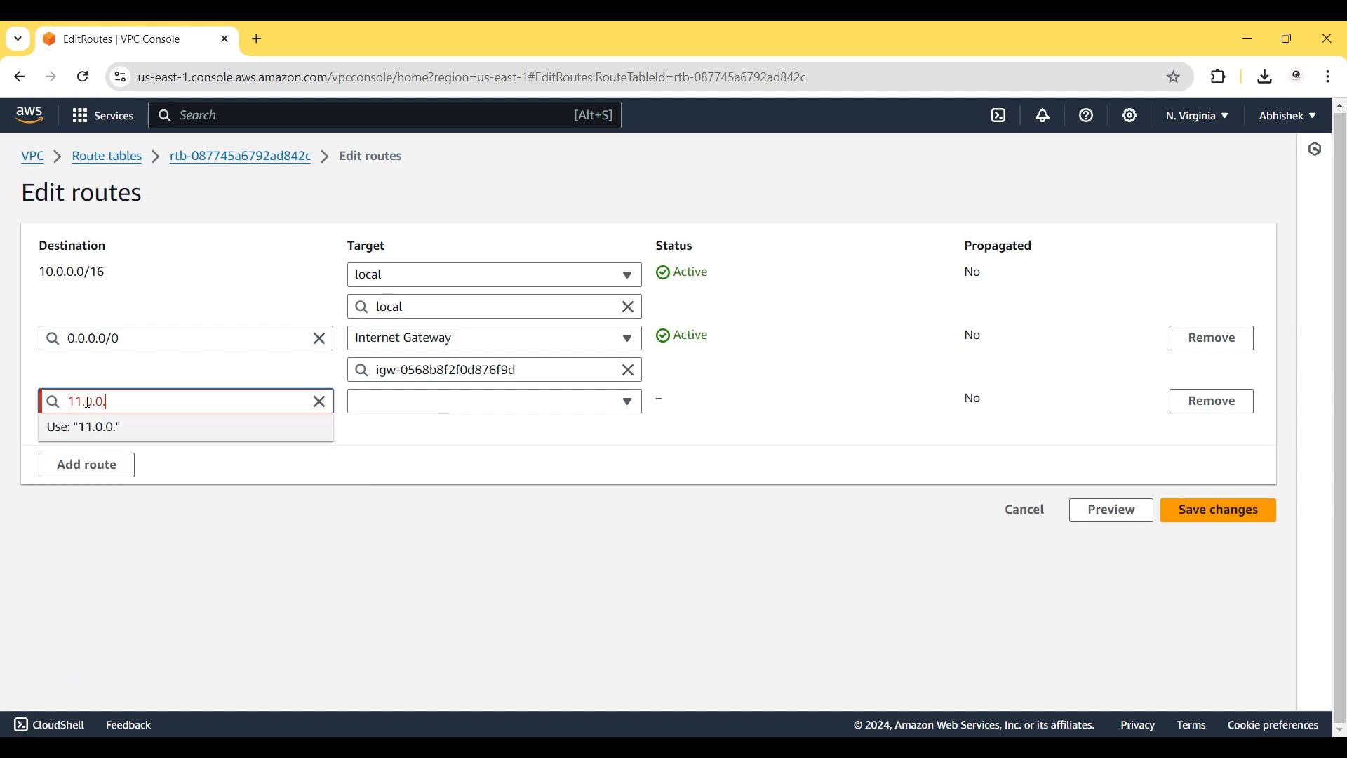
text(16)
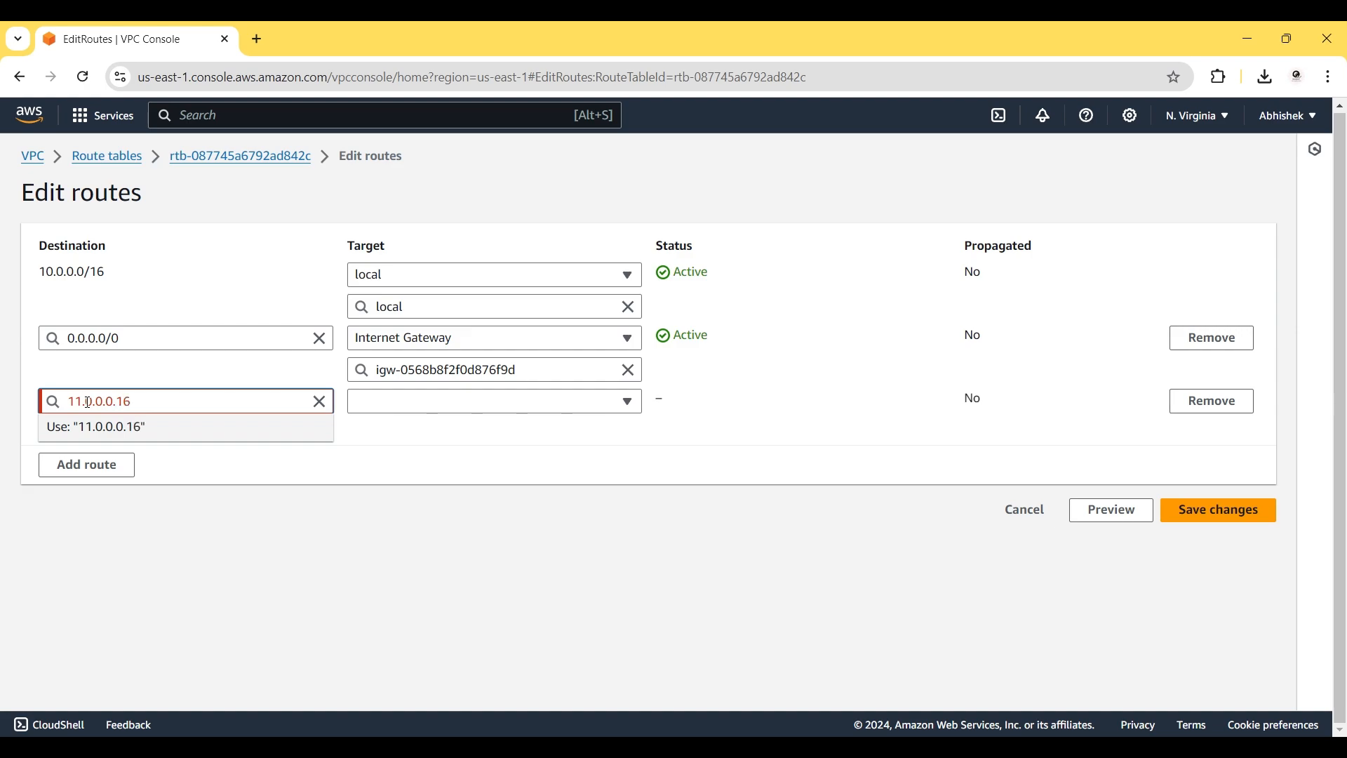
click(149, 426)
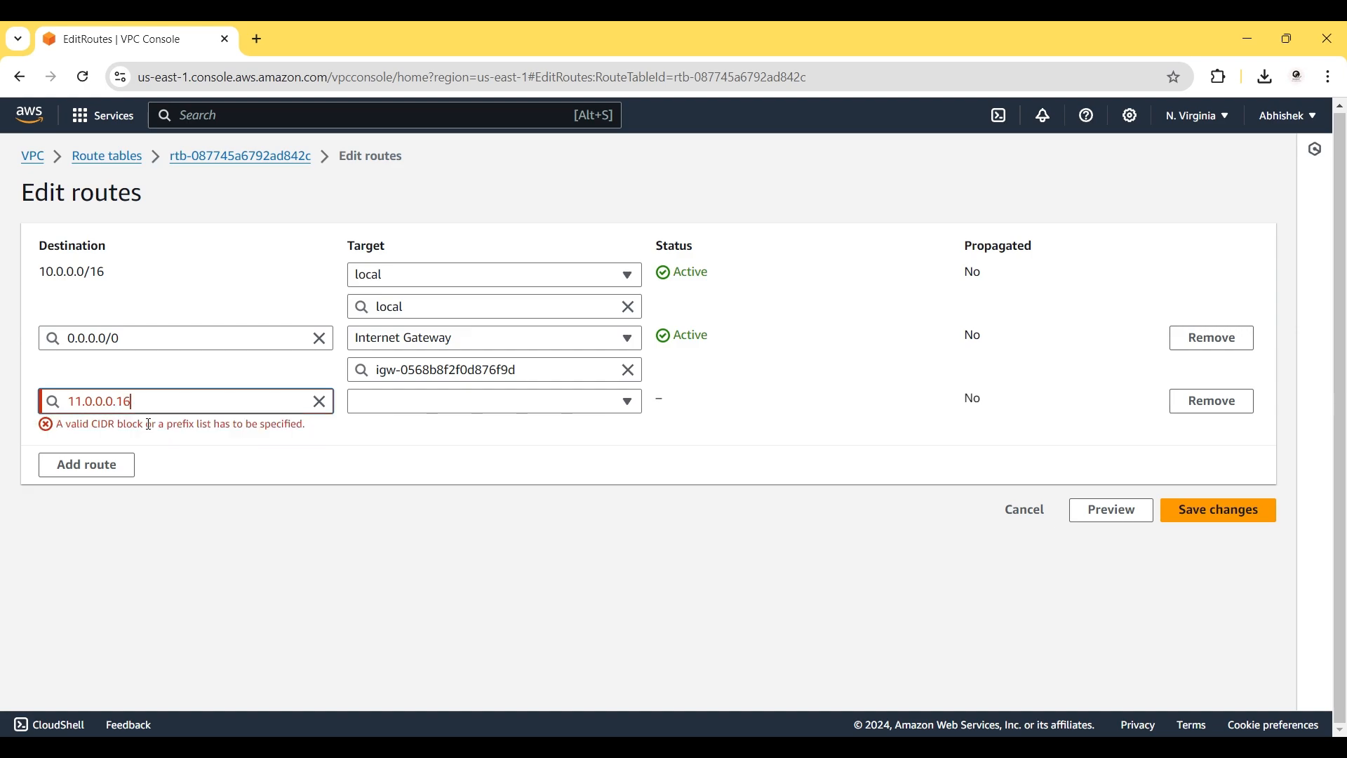
click(103, 404)
key(BackSpace)
key(BackSpace)
click(218, 459)
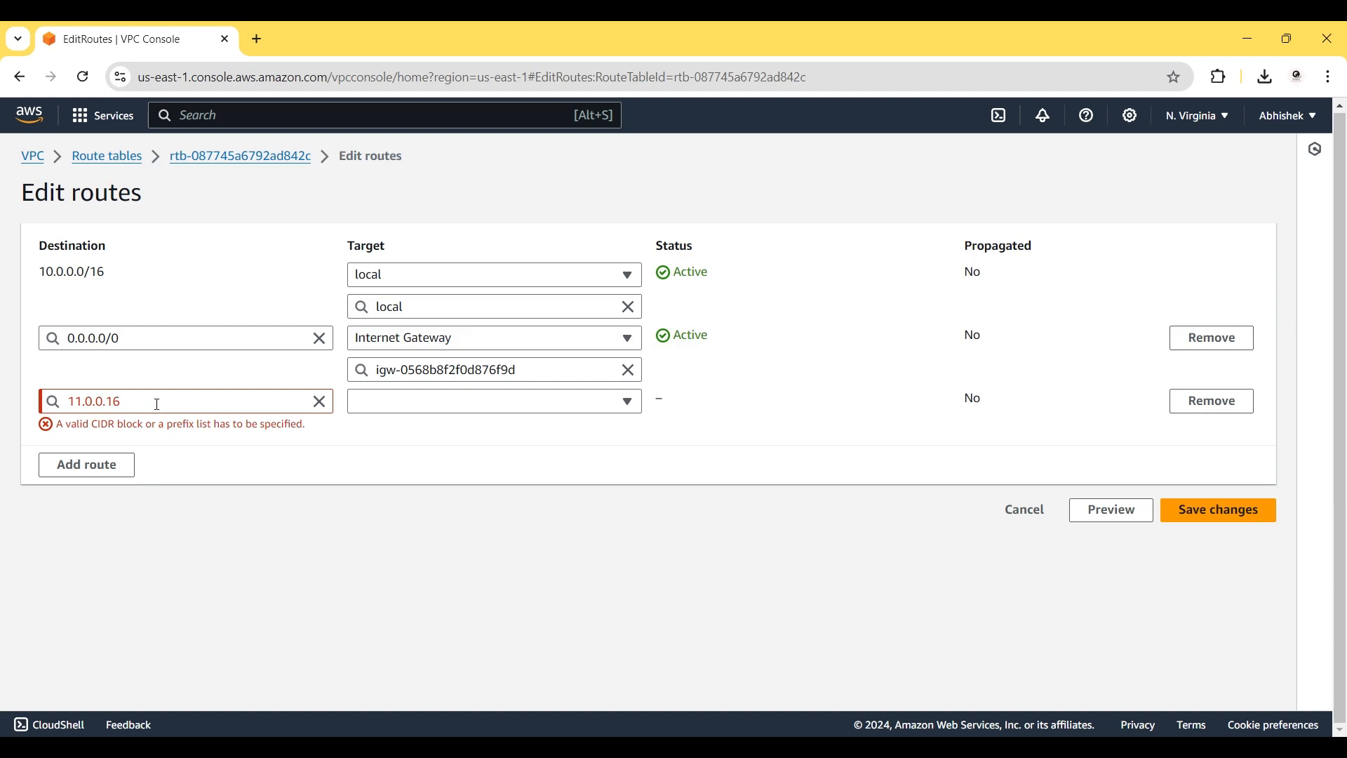
click(107, 404)
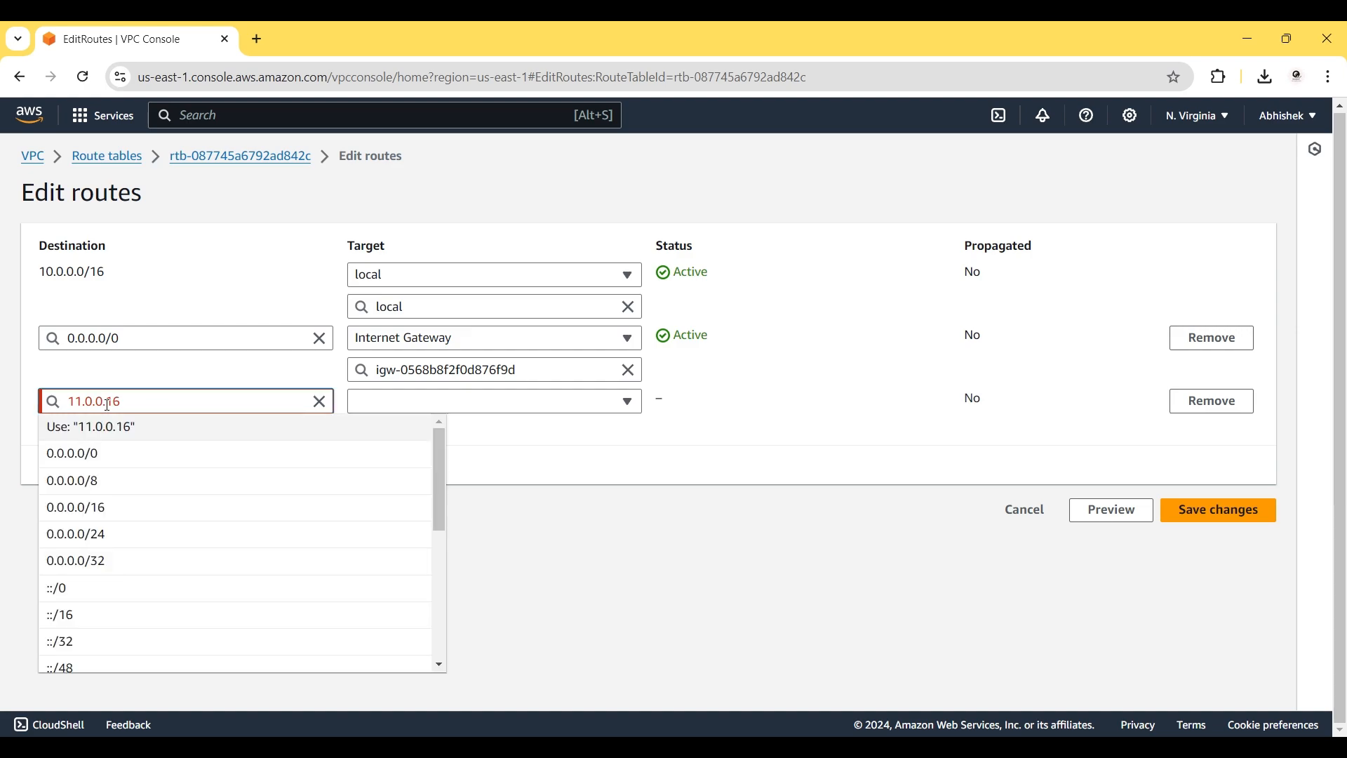
text(0)
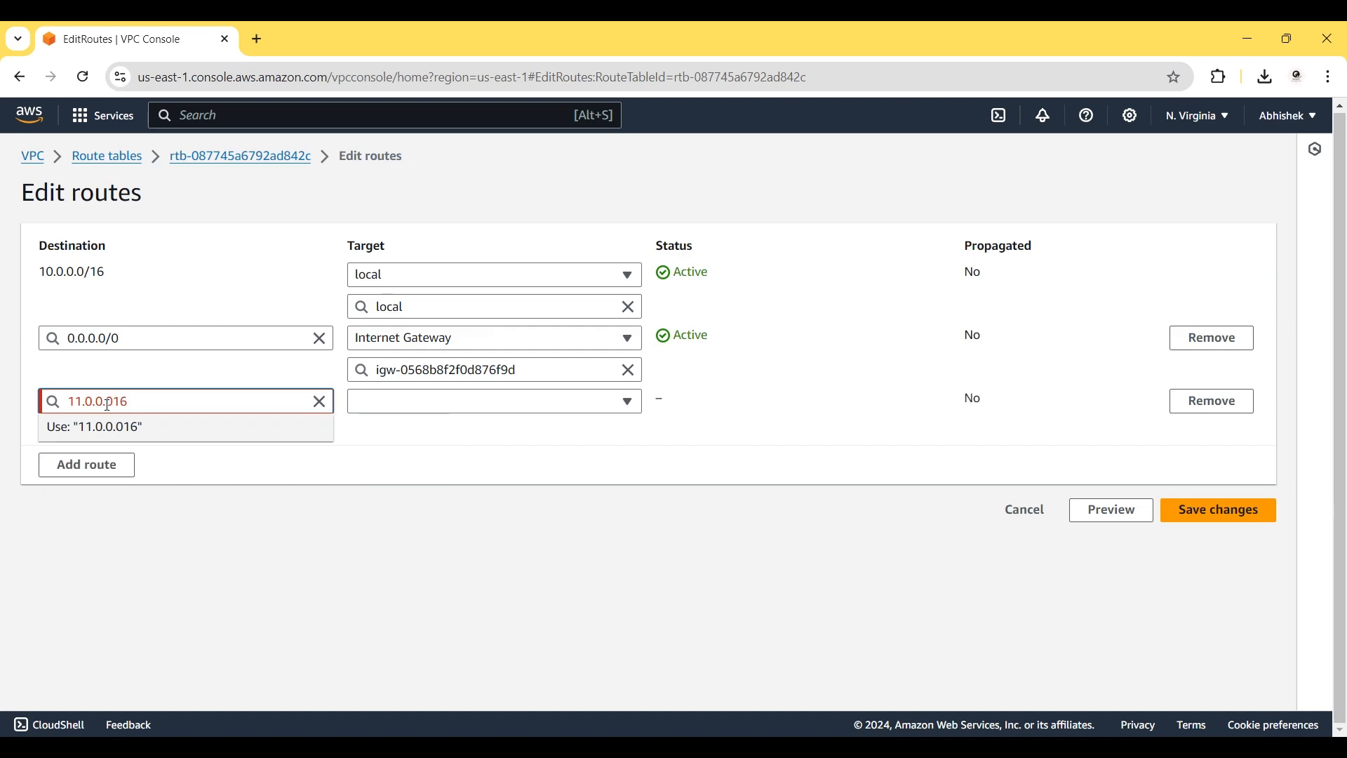
text(/)
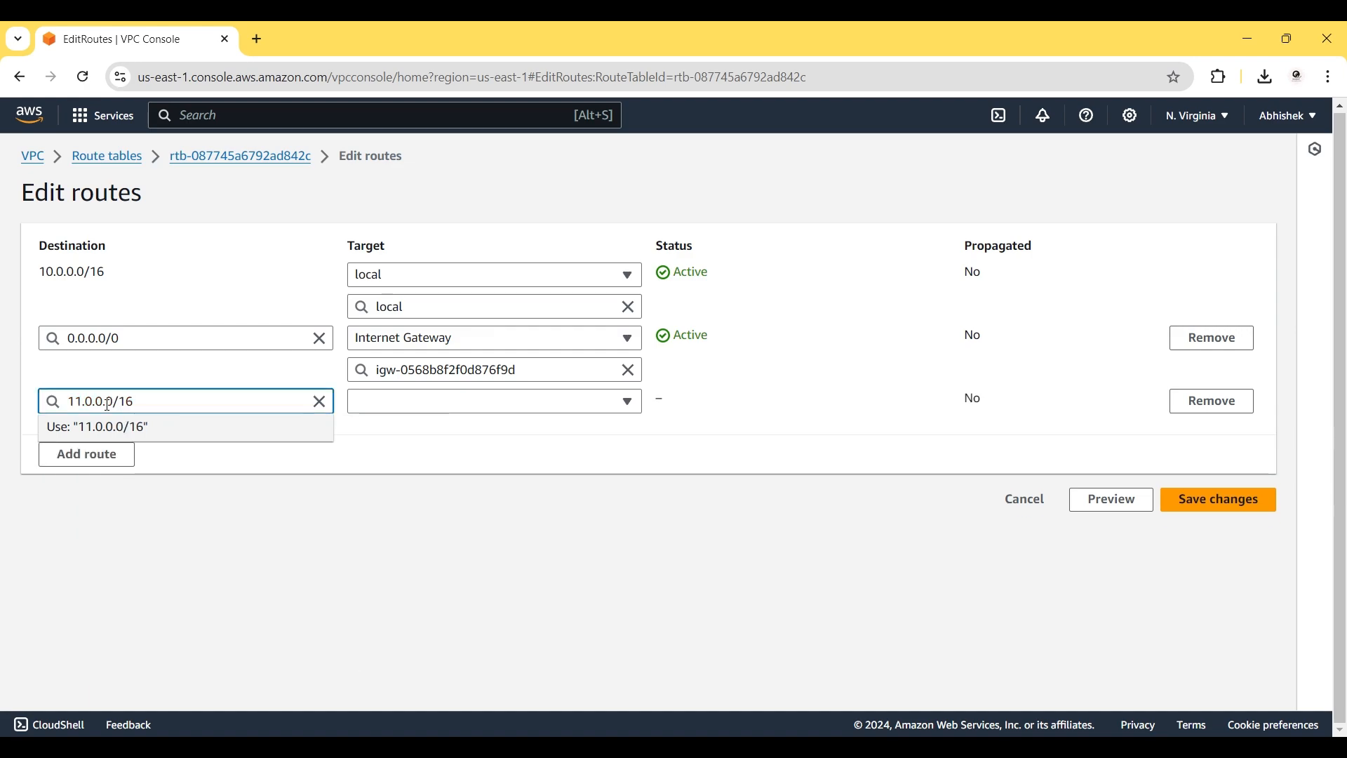
click(144, 428)
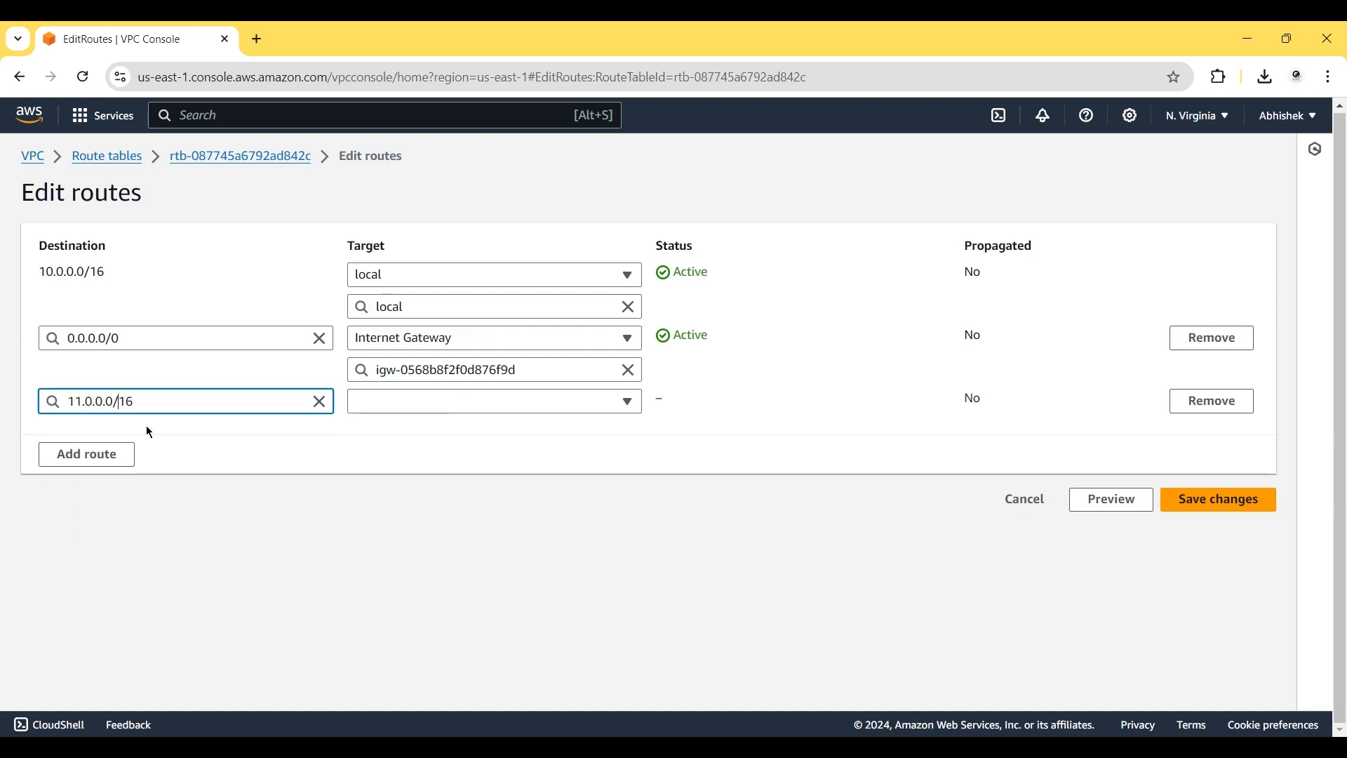
Target that route at transit gateway tgw-0e12a669230beecf8 and add another empty route row.
click(412, 405)
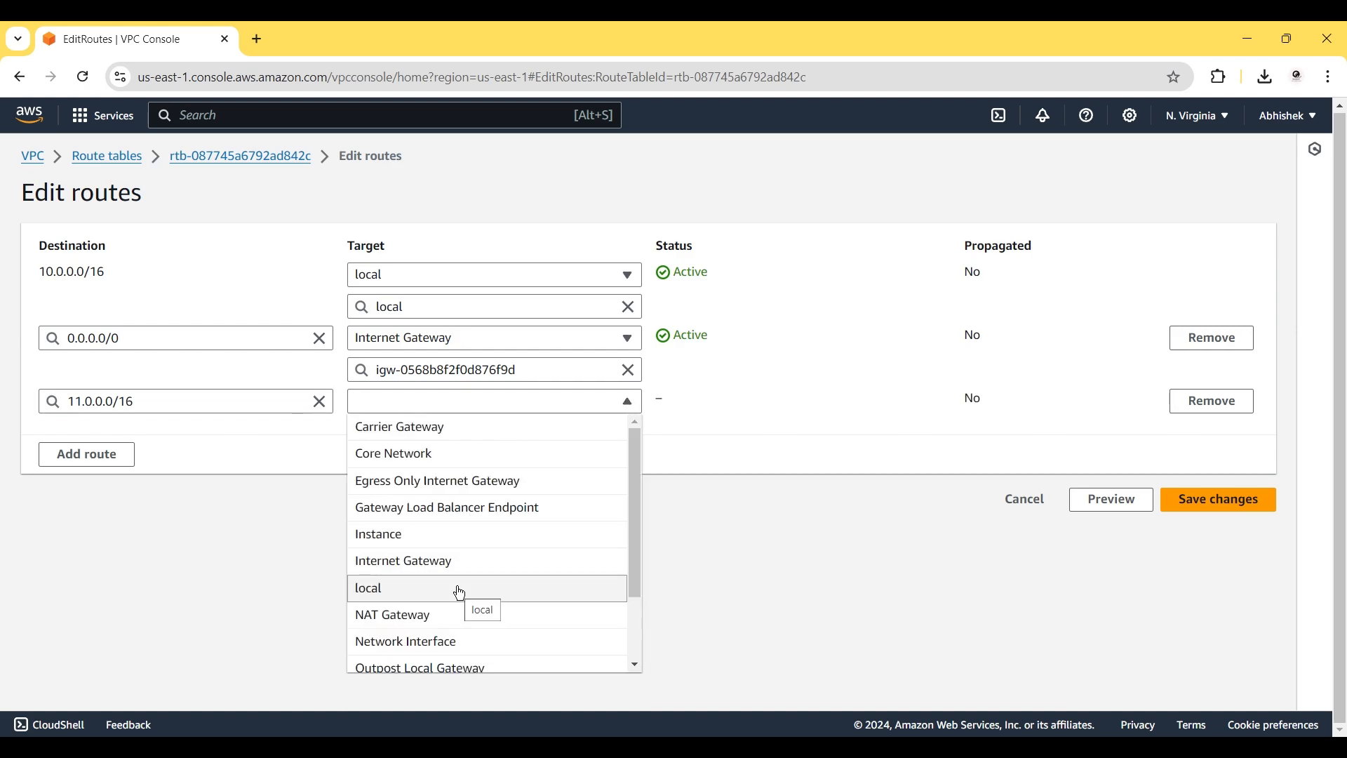
scroll(460, 593, down, 3)
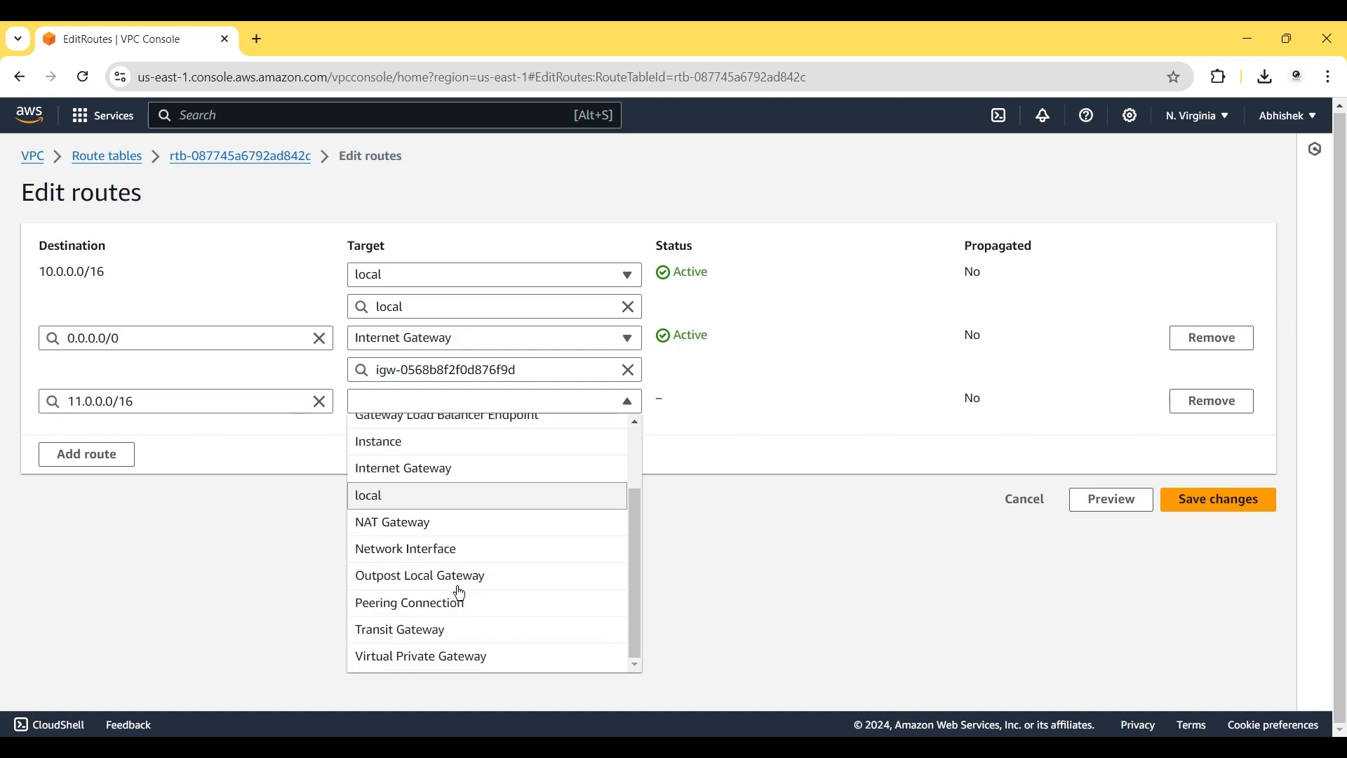
click(431, 634)
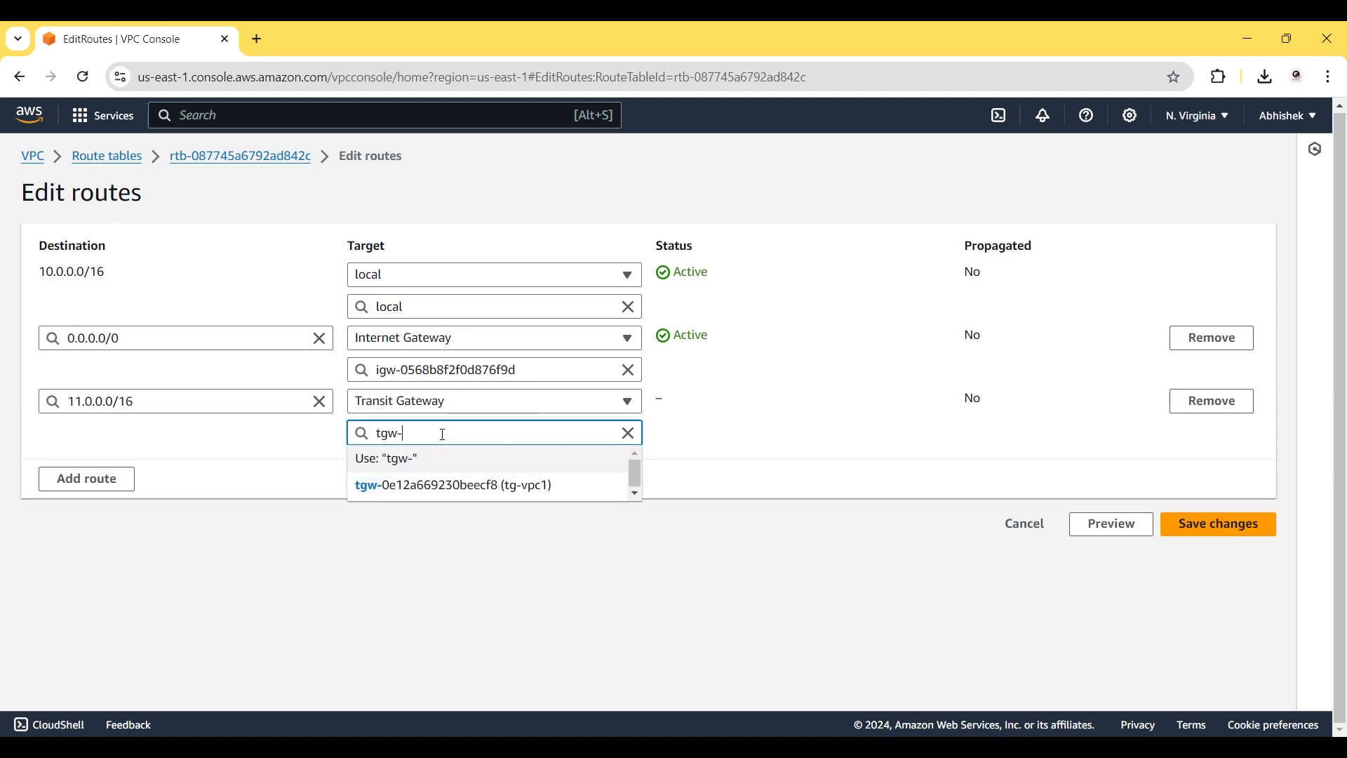
click(496, 491)
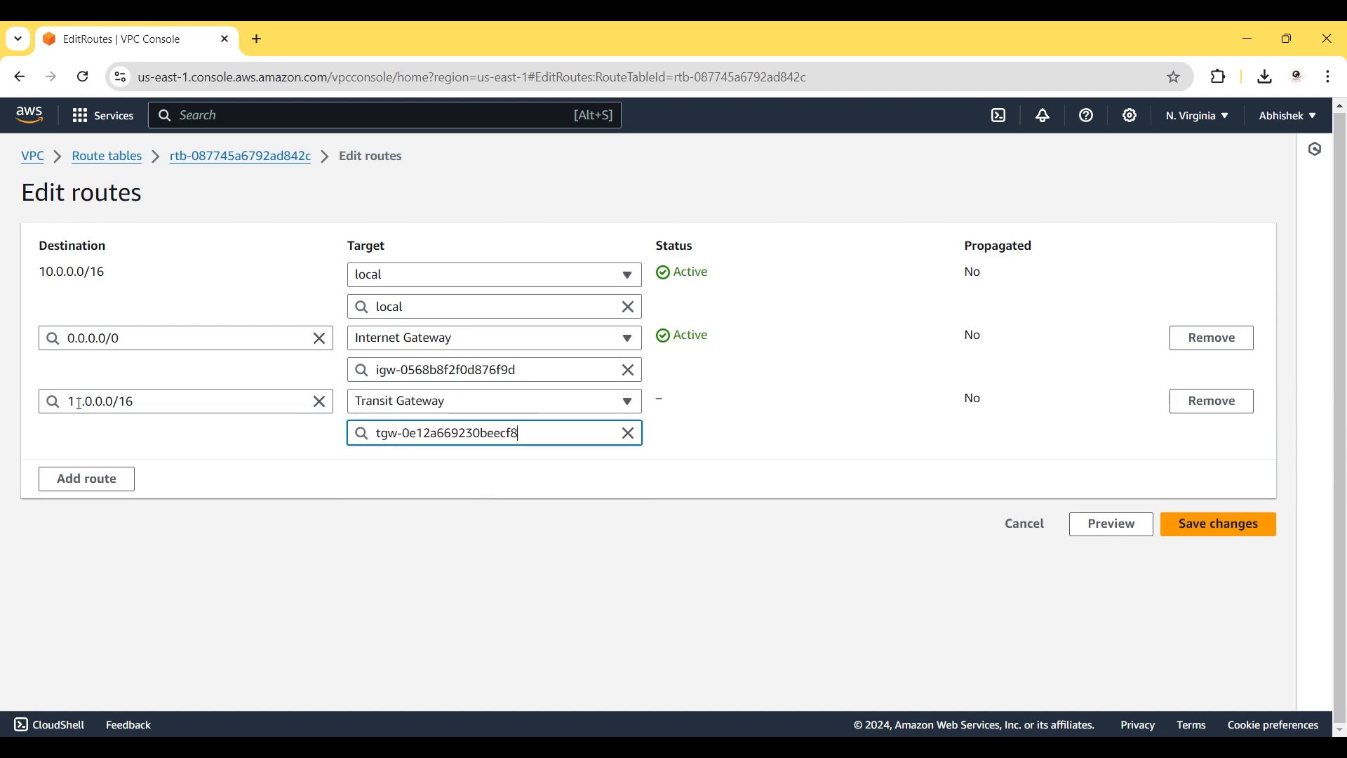
click(96, 480)
Set the new row to 12.0.0.0/16 via transit gateway tgw-0e12a669230beecf8 and save the changes.
click(122, 465)
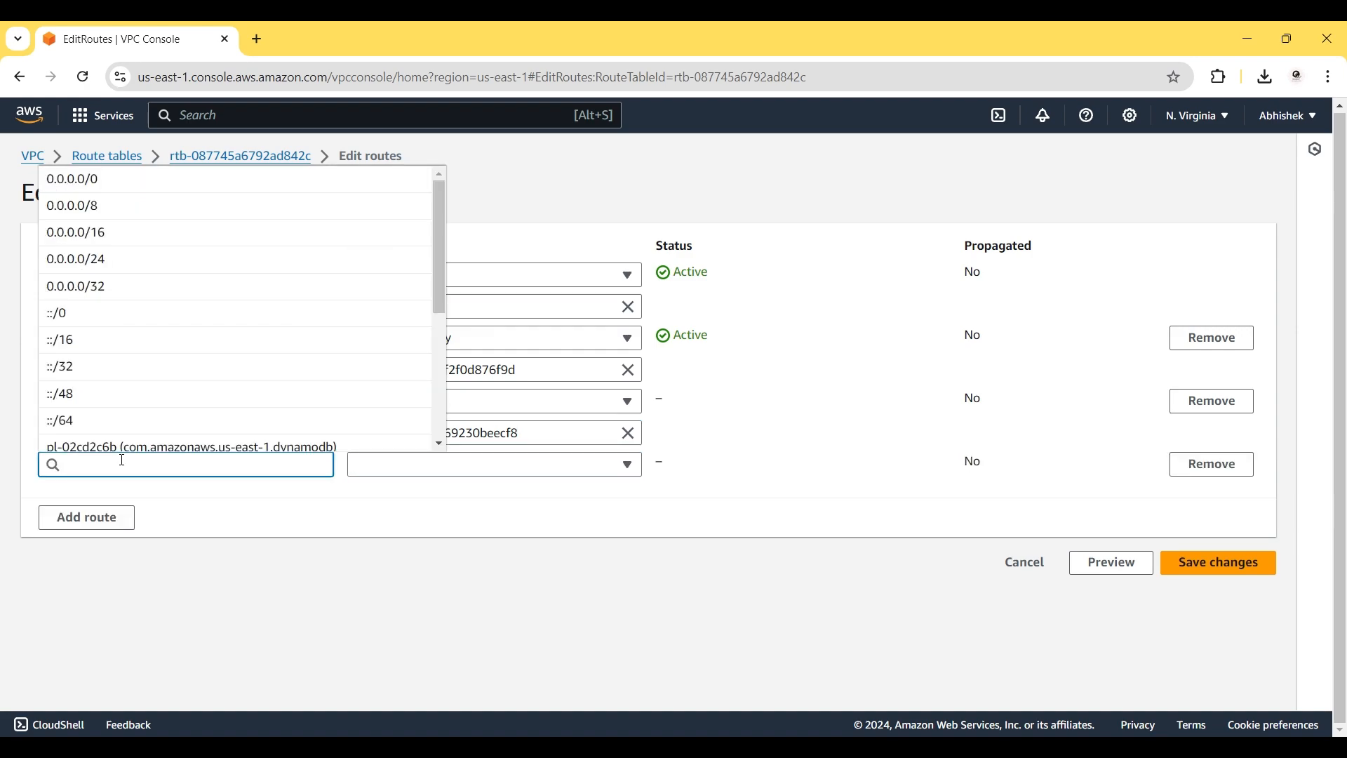
text(12.0)
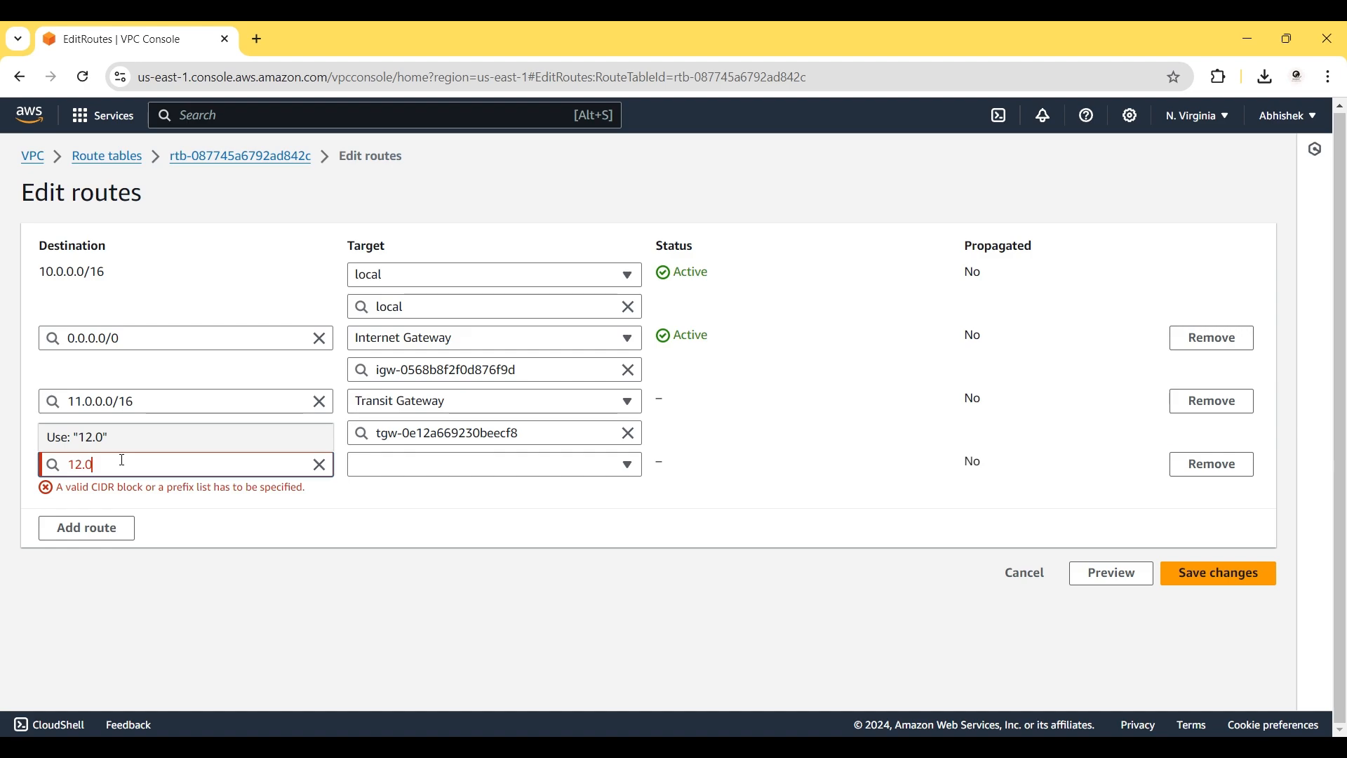
text(.0.0/16)
click(241, 517)
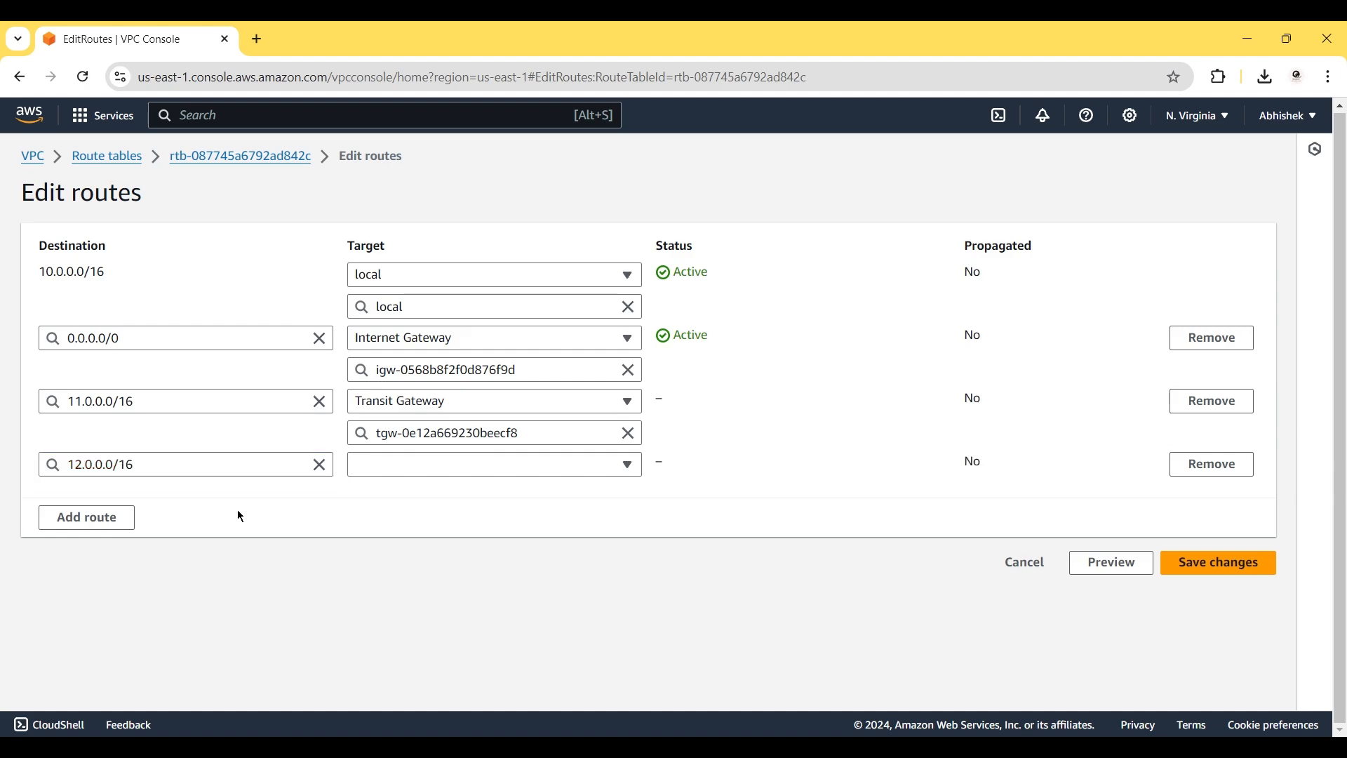
click(393, 466)
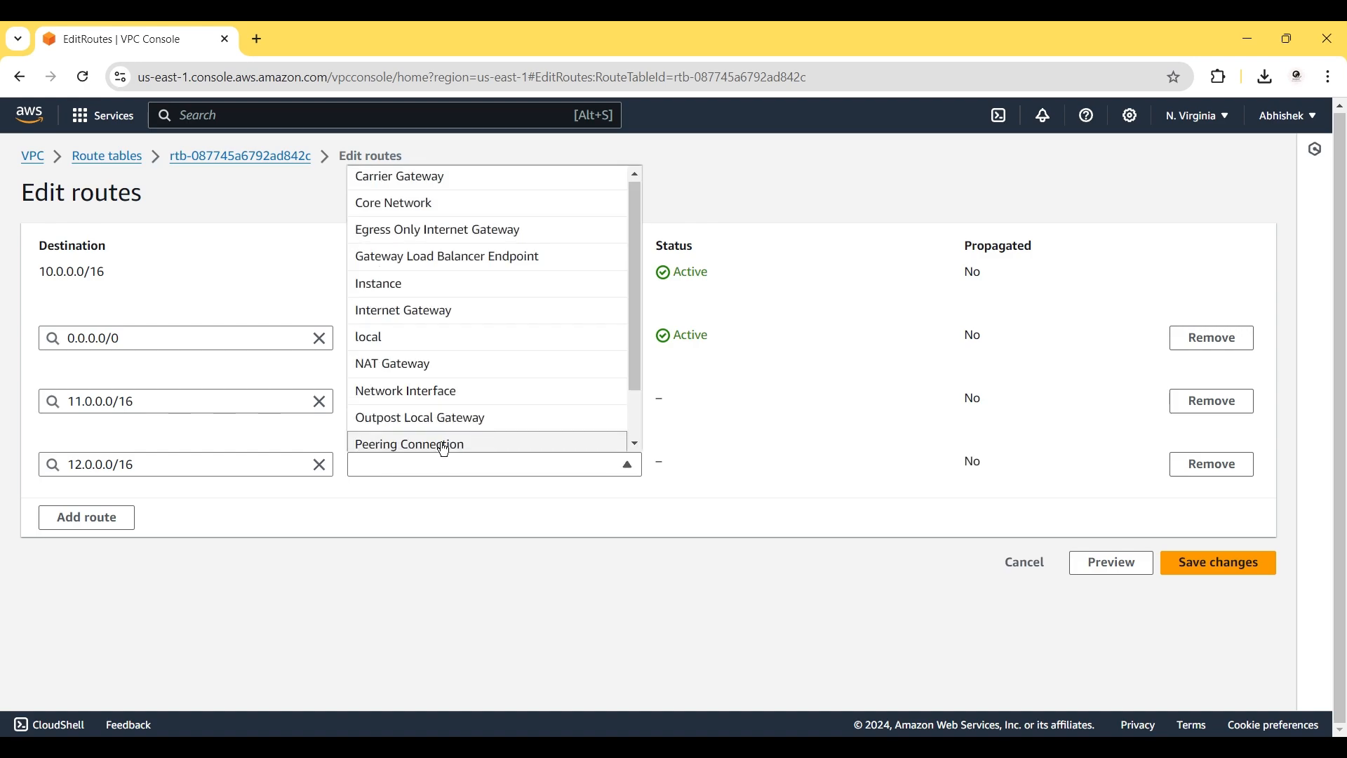
scroll(428, 442, down, 1)
click(429, 417)
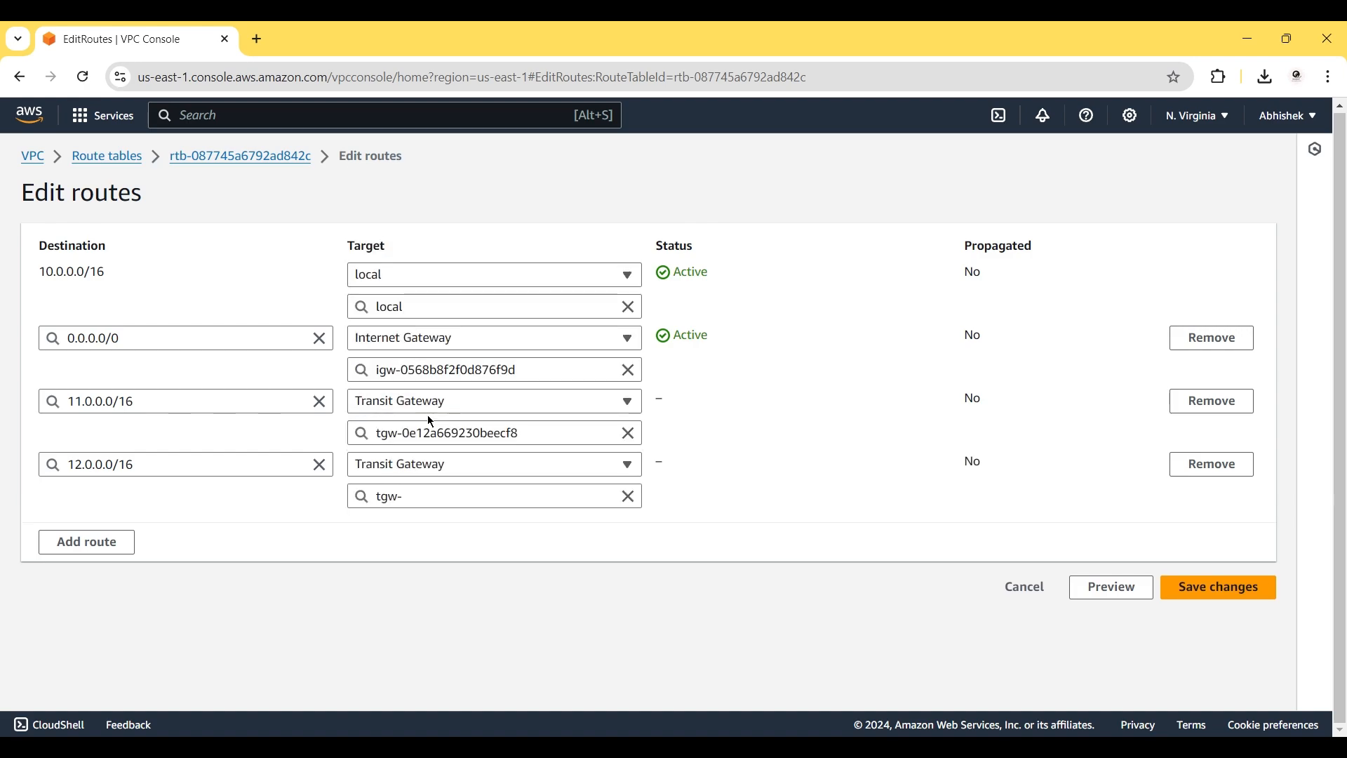
click(421, 494)
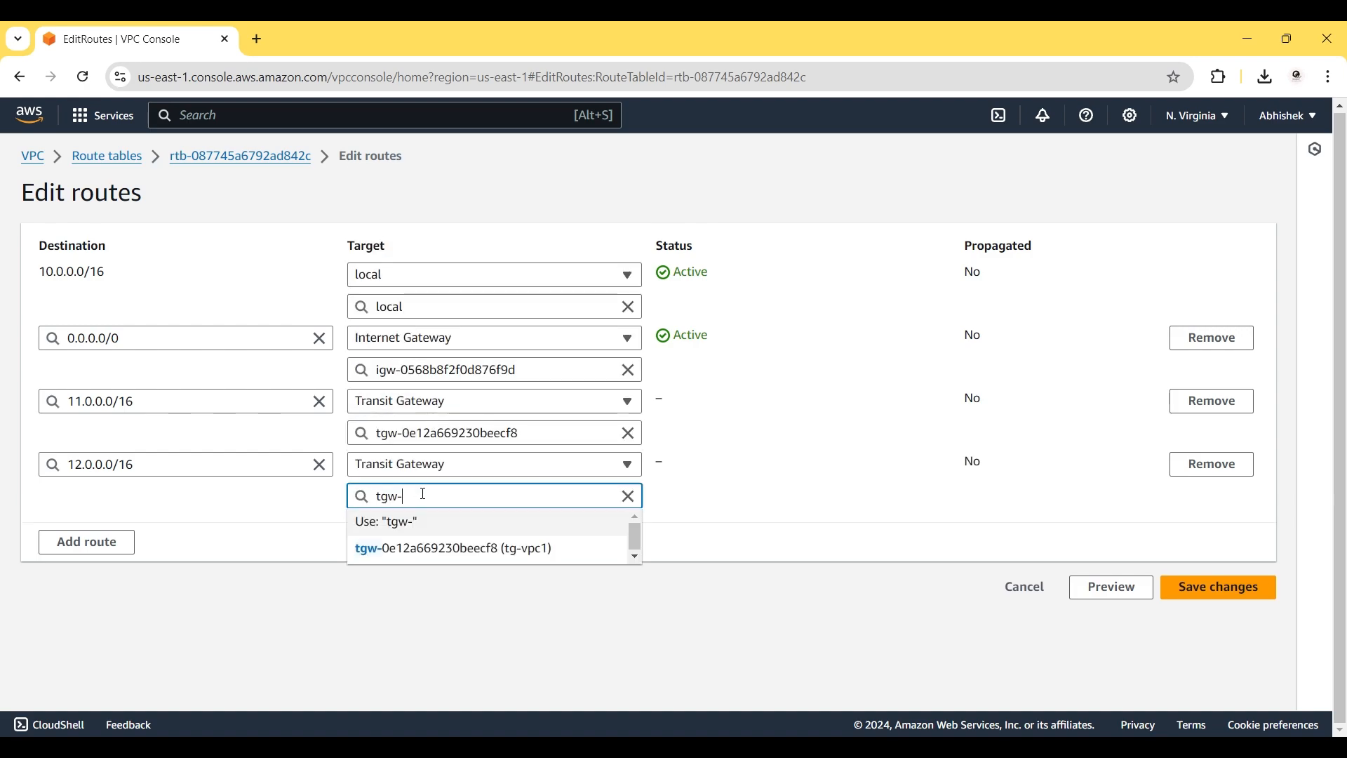
click(457, 551)
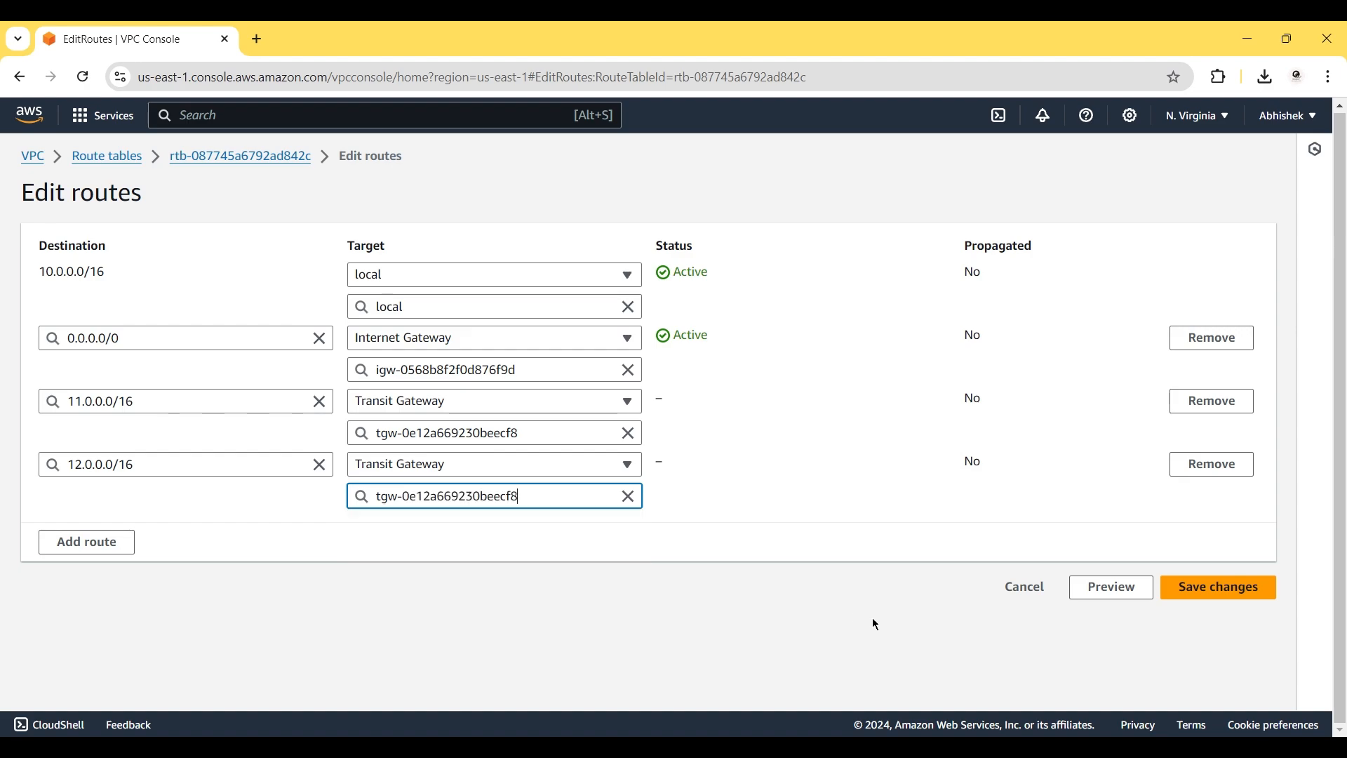
click(1215, 585)
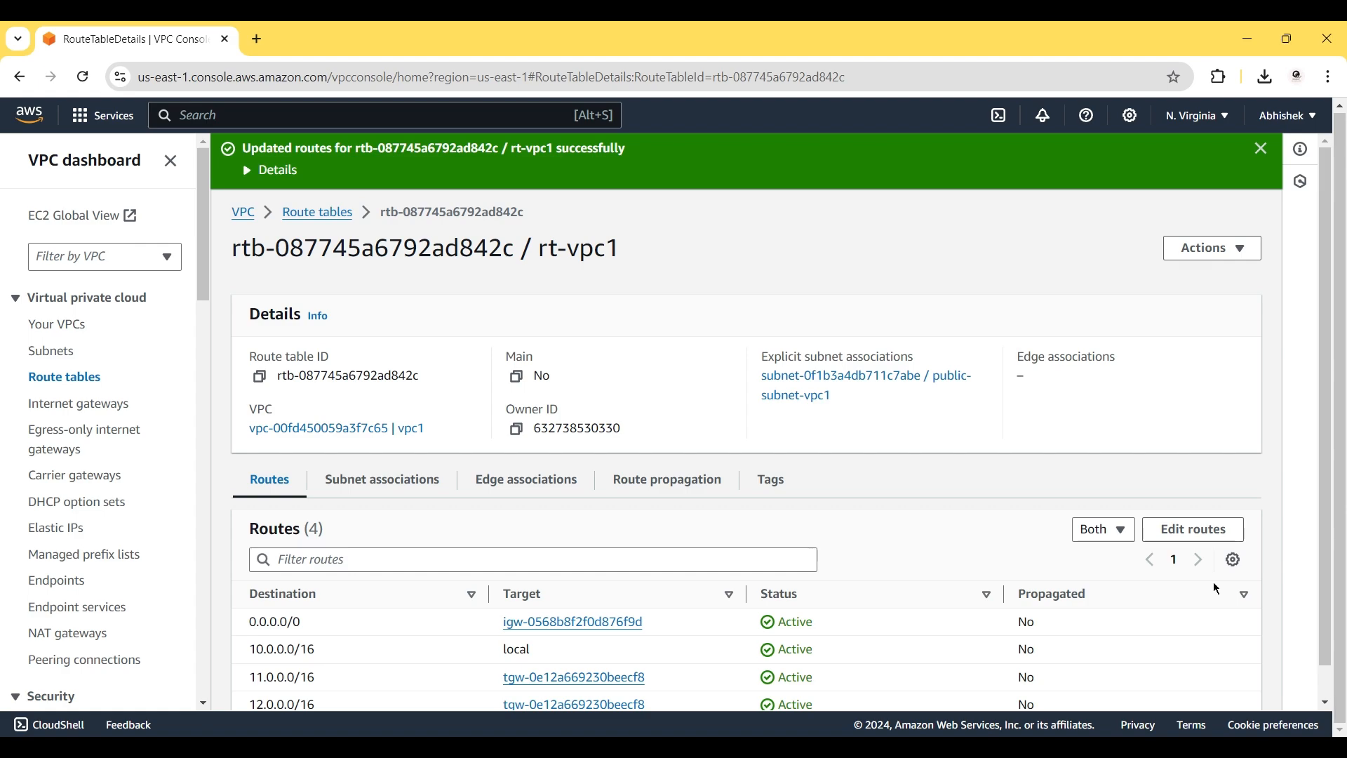
Go back to Route tables and open rt-vpc2 (rtb-0b9add3f558d44c87) for route editing.
click(329, 209)
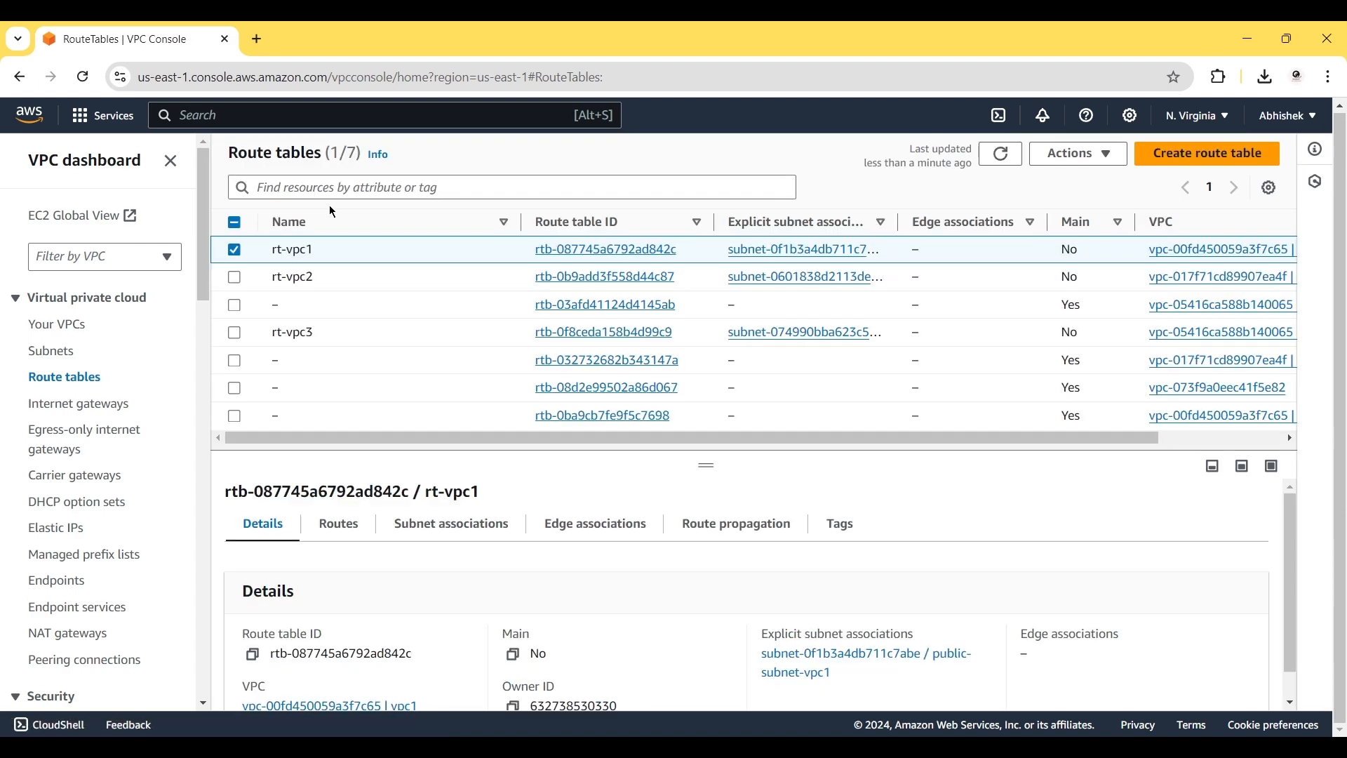
click(598, 280)
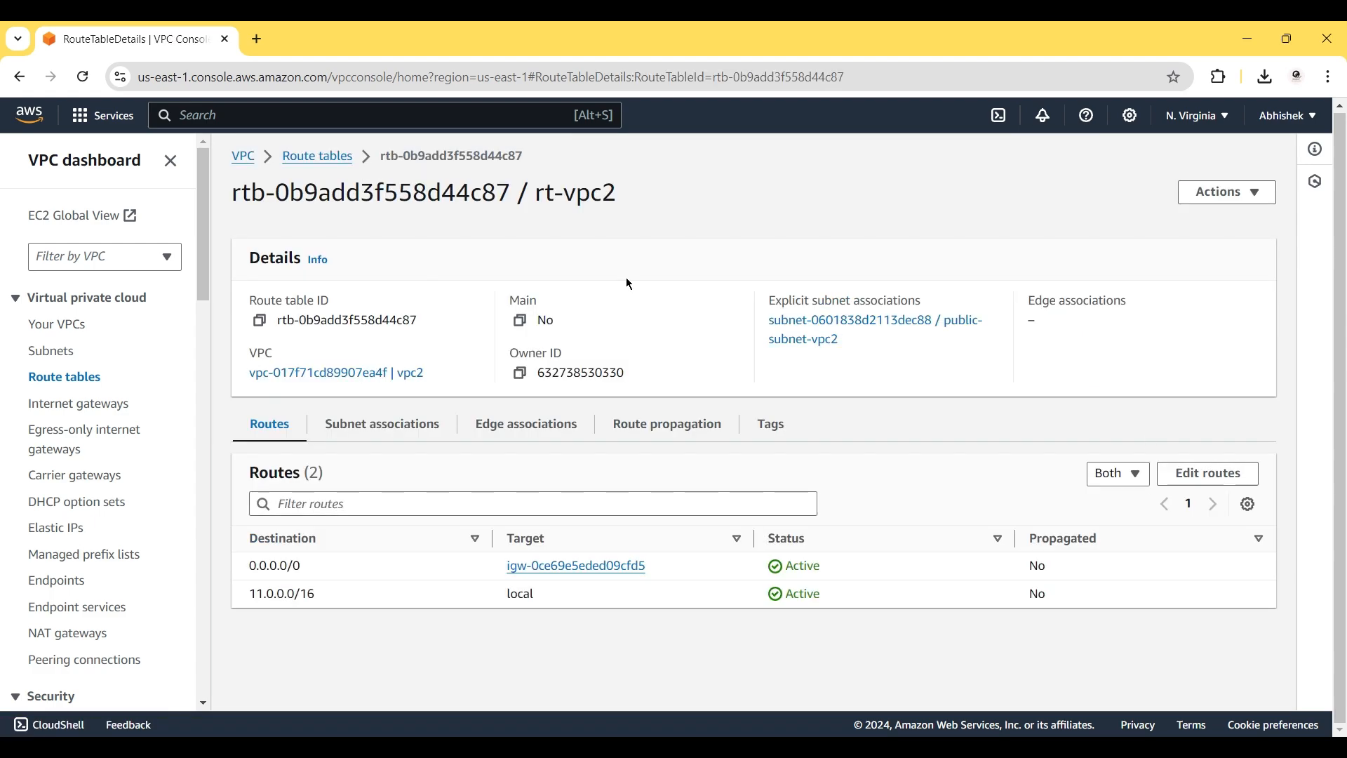
click(1173, 478)
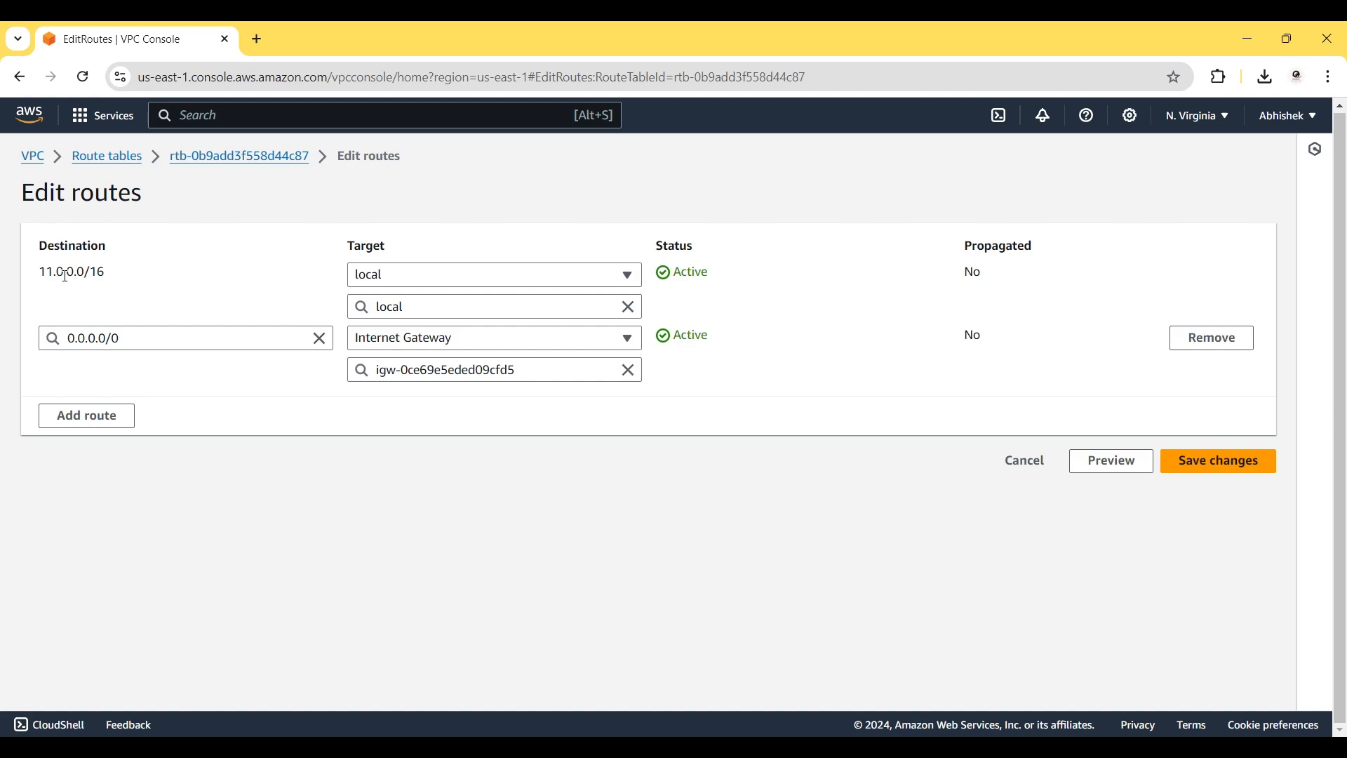
Add a 10.0.0.0/16 route in rt-vpc2 targeting transit gateway tgw-0e12a669230beecf8.
click(74, 419)
click(89, 405)
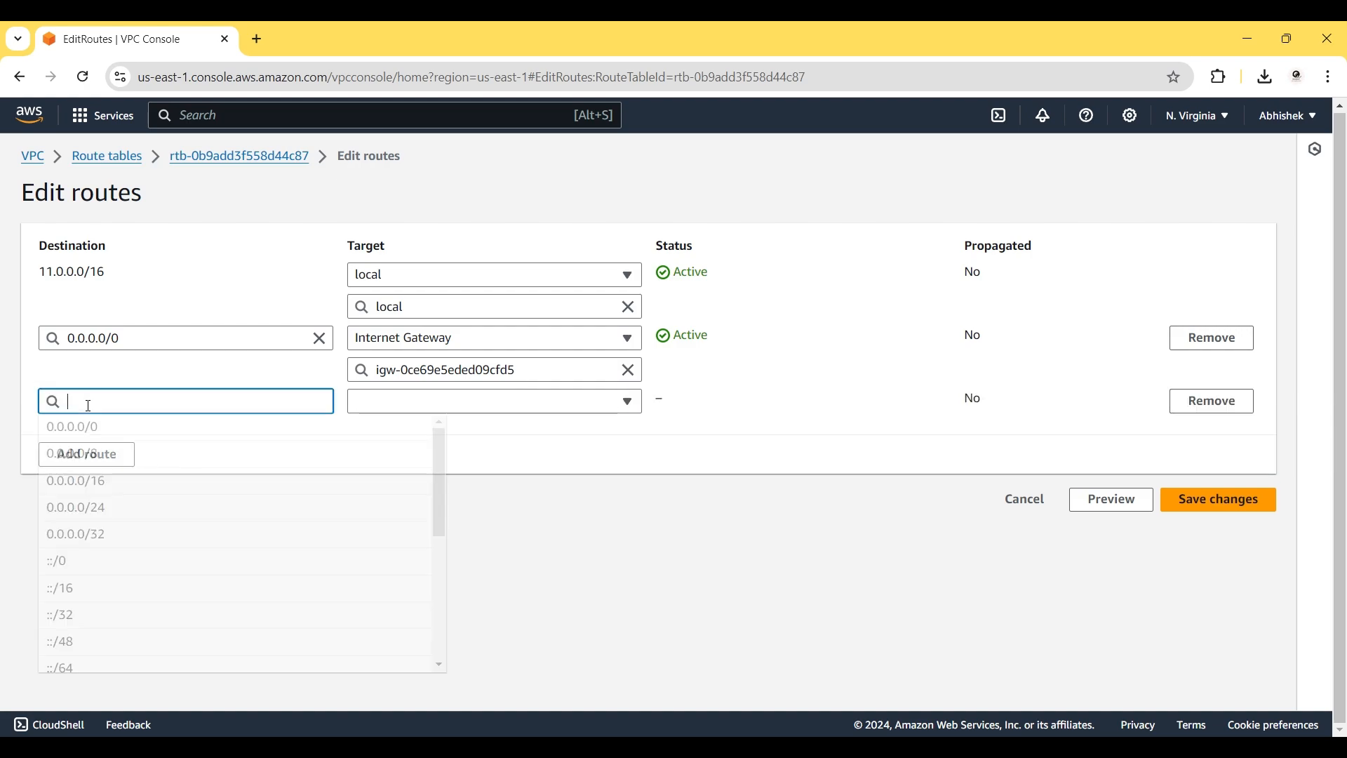
text(10.0.0.0/16)
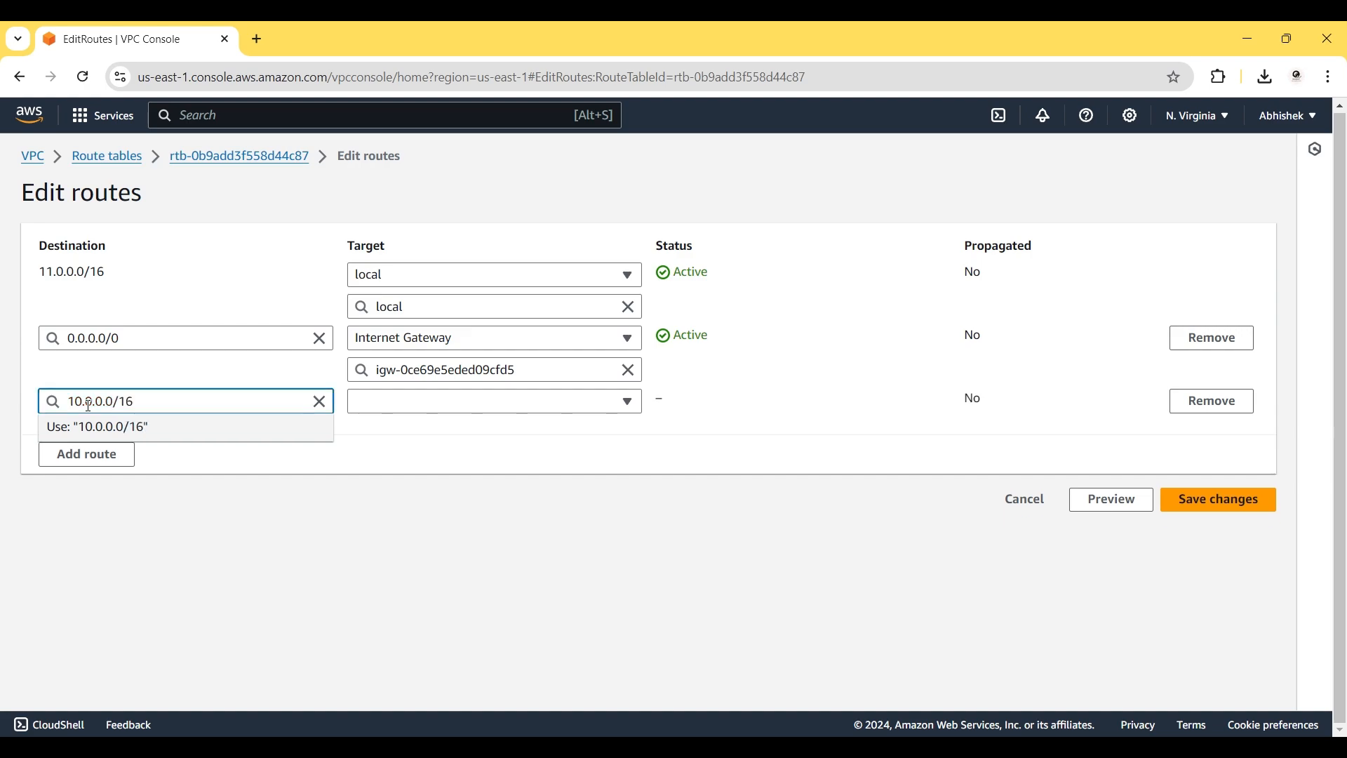
click(86, 428)
click(454, 402)
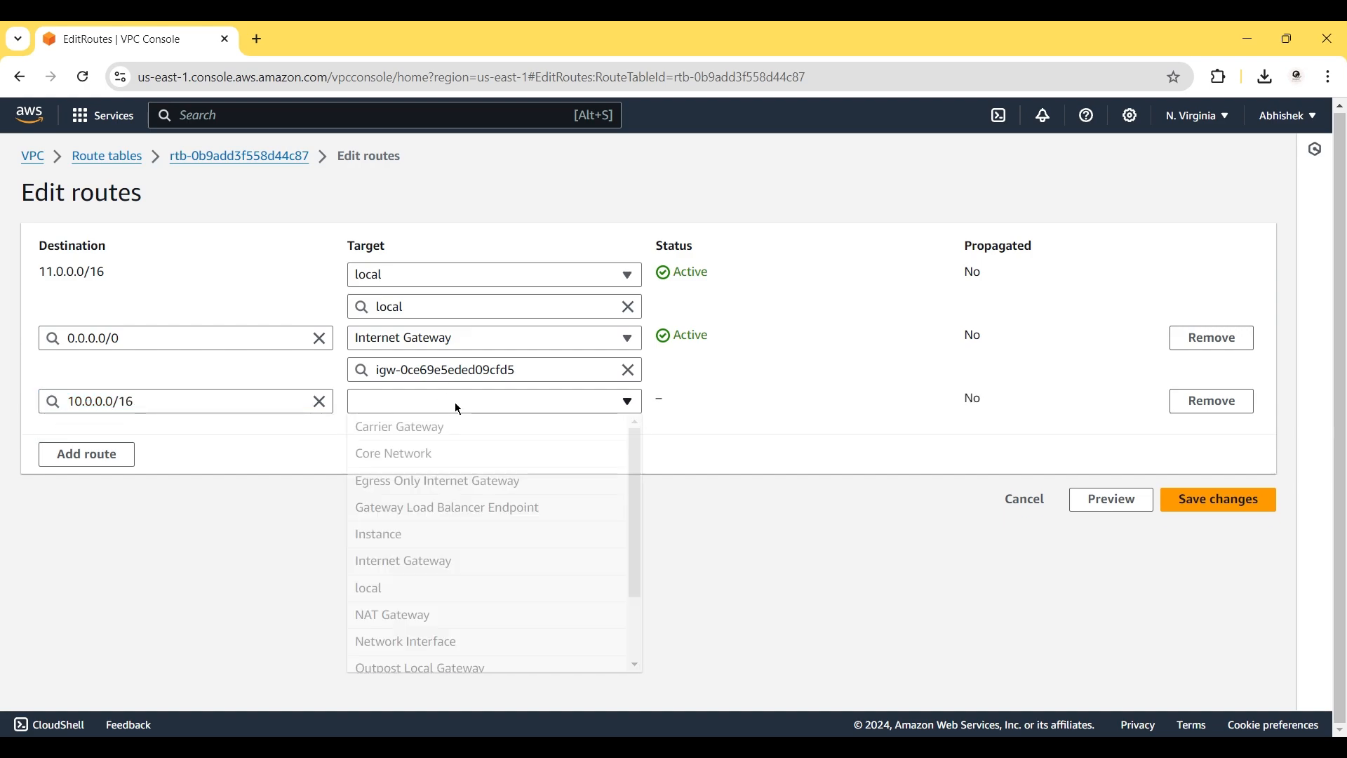
scroll(485, 649, down, 3)
click(465, 644)
click(439, 433)
click(454, 489)
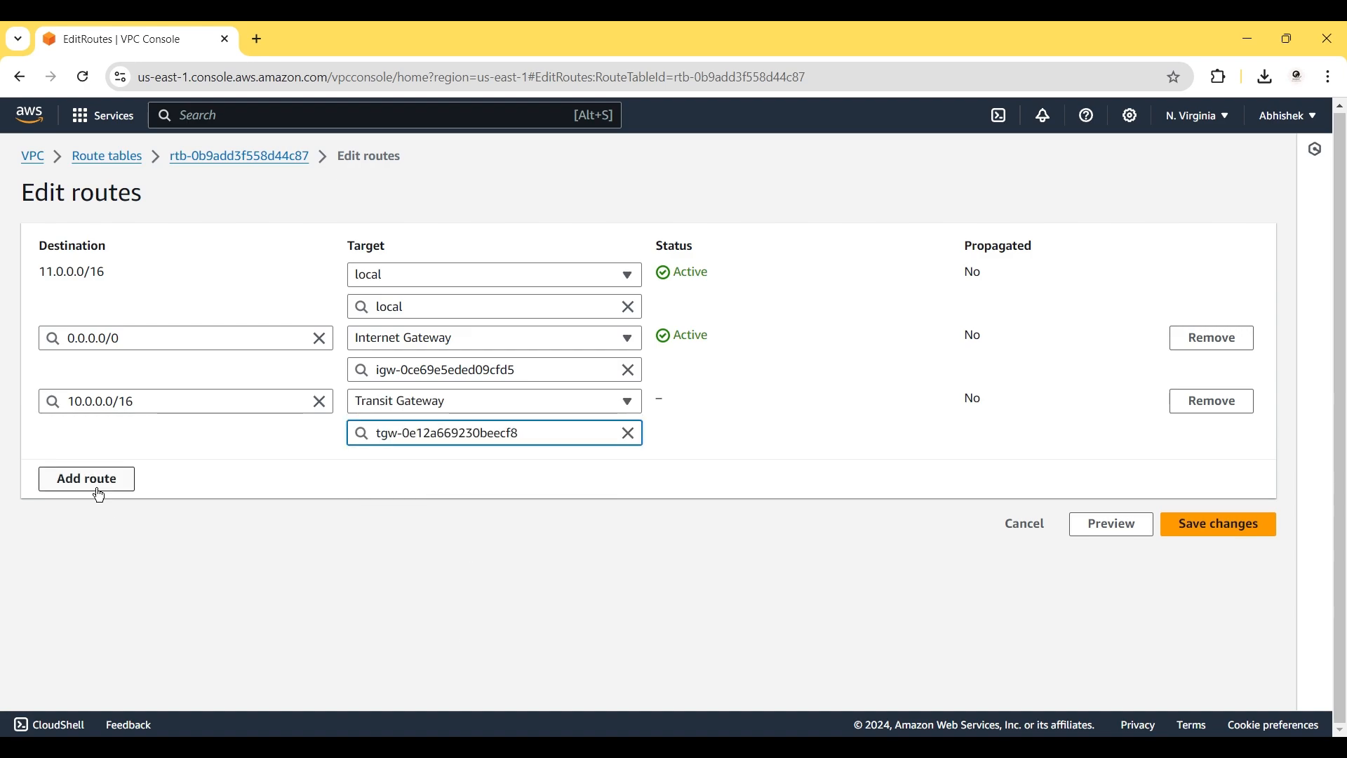
Add a 12.0.0.0/16 route to tgw-0e12a669230beecf8 and save the rt-vpc2 routes.
click(98, 484)
click(98, 463)
text(1)
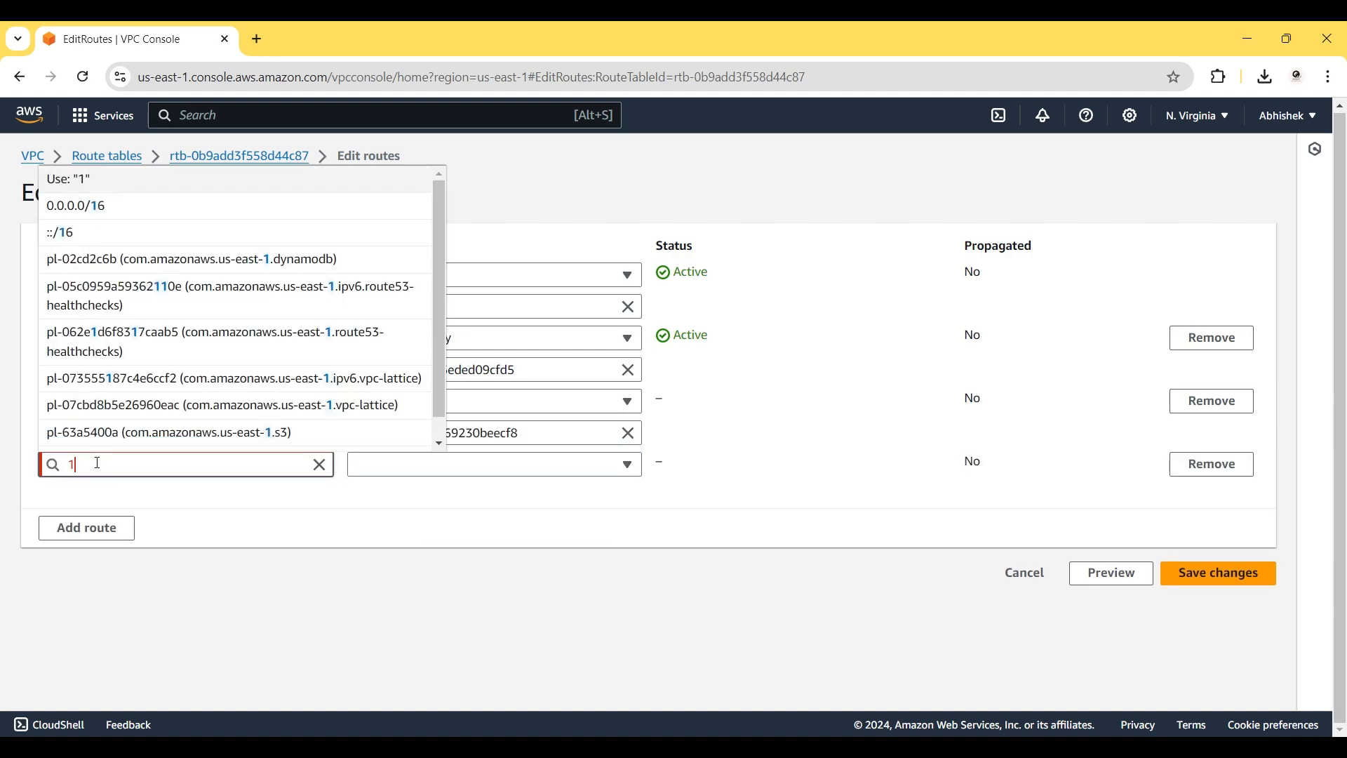
text(2.0.0.0)
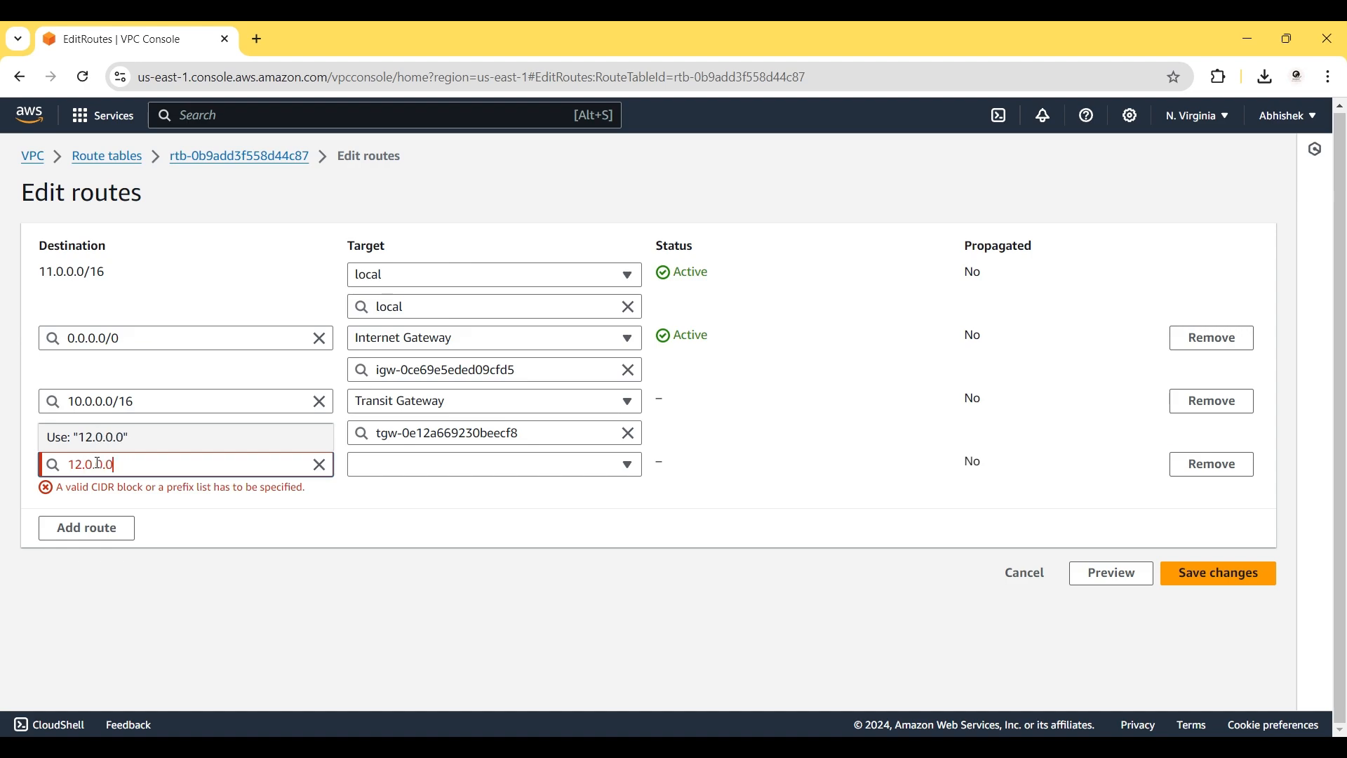
text(/16)
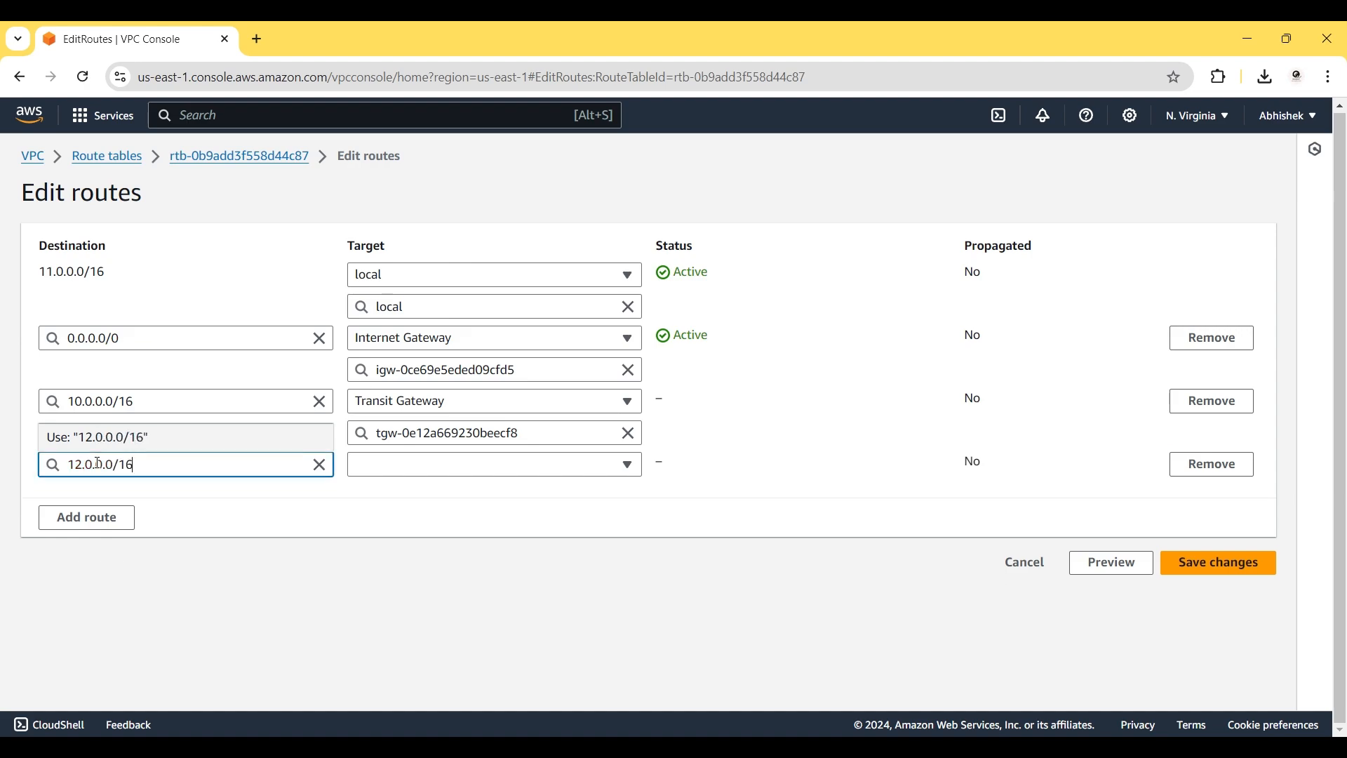
click(358, 461)
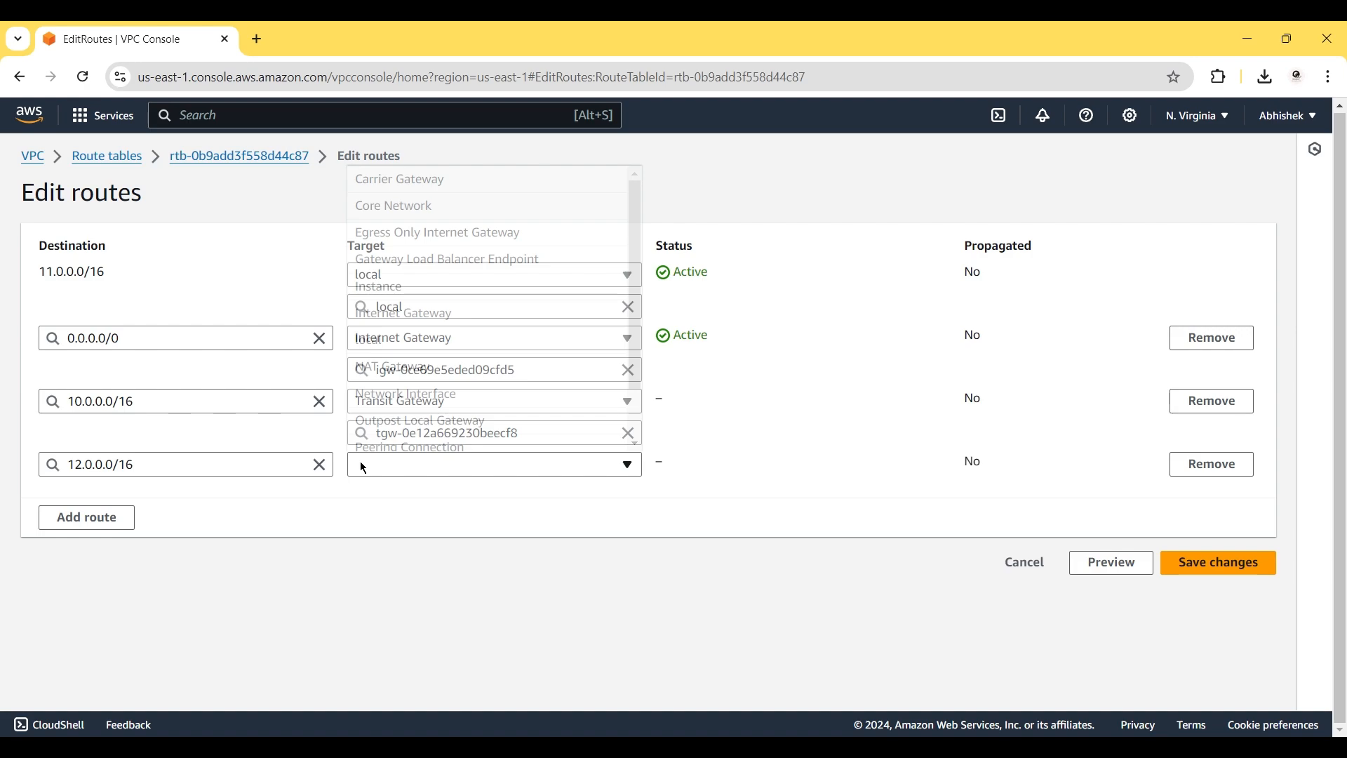
scroll(484, 407, down, 2)
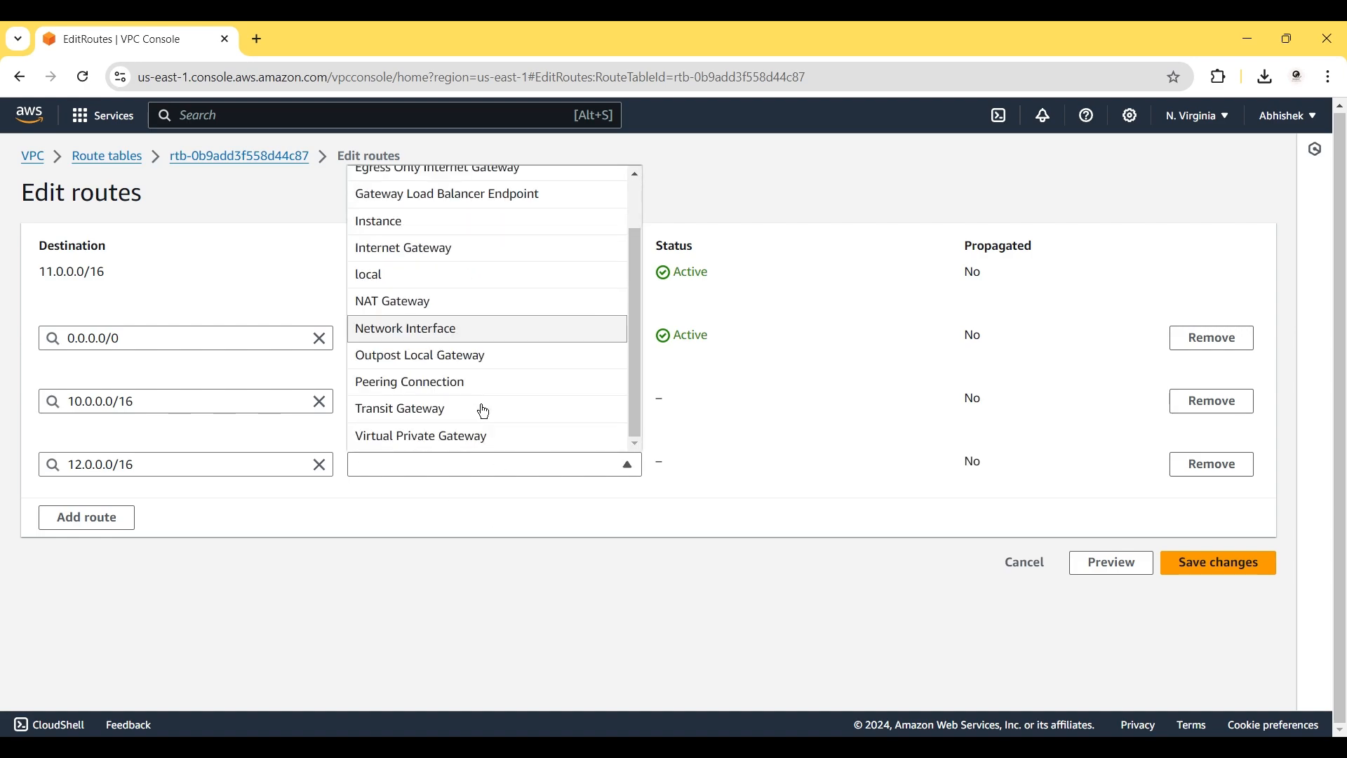
click(428, 410)
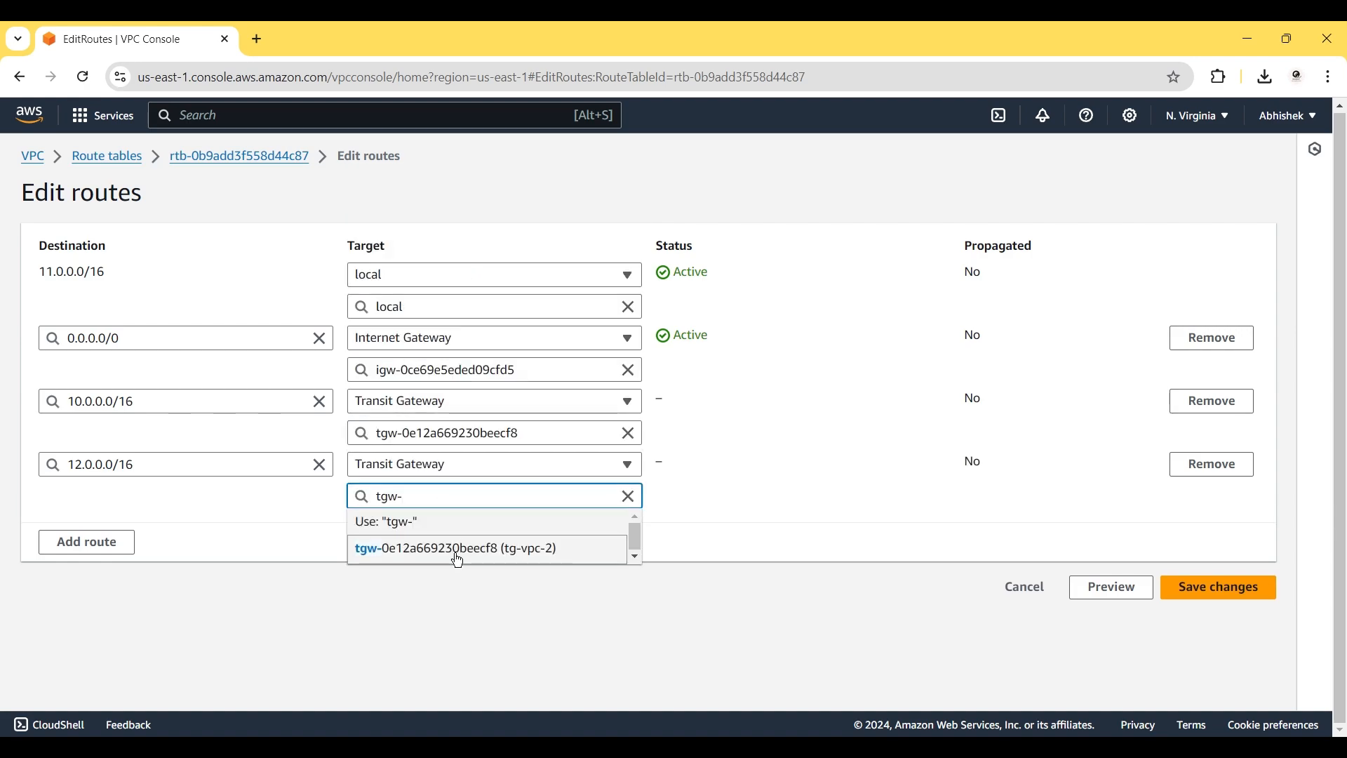
click(456, 551)
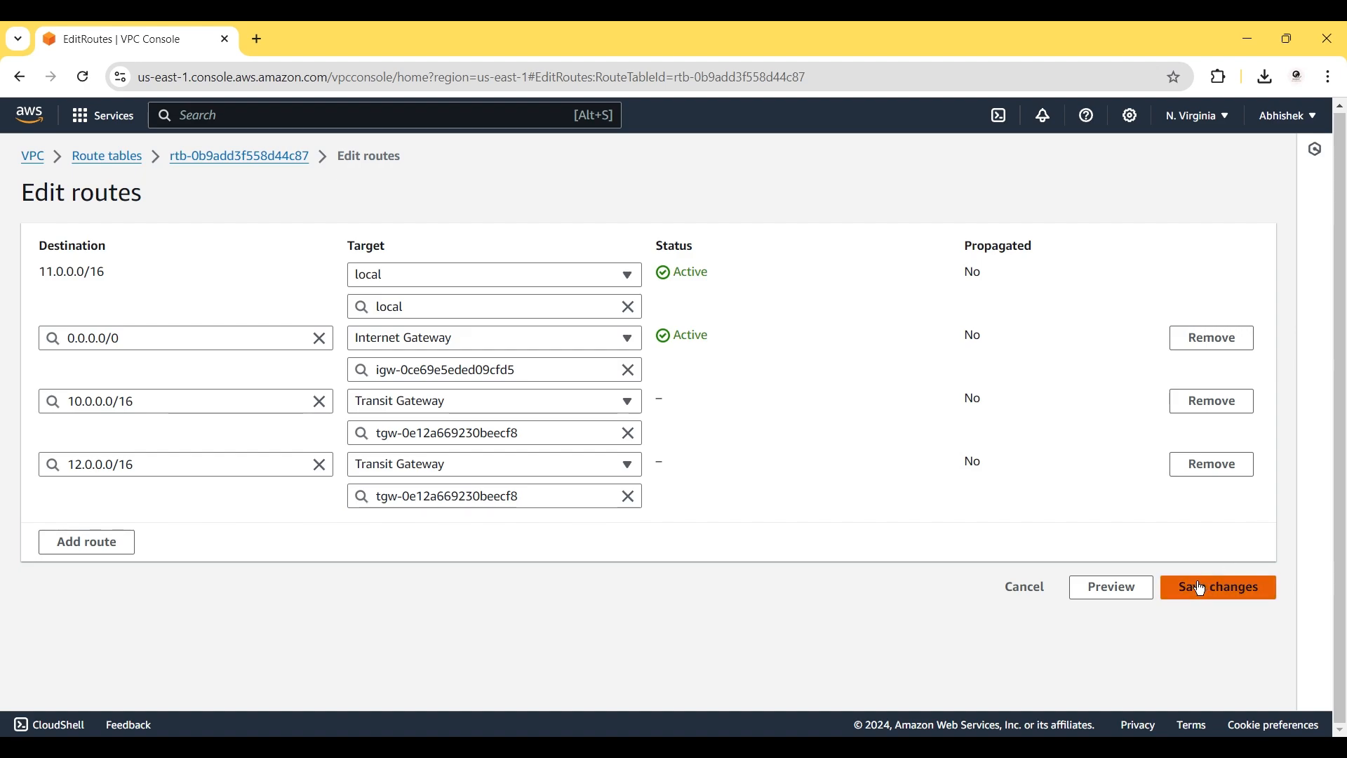
click(1201, 589)
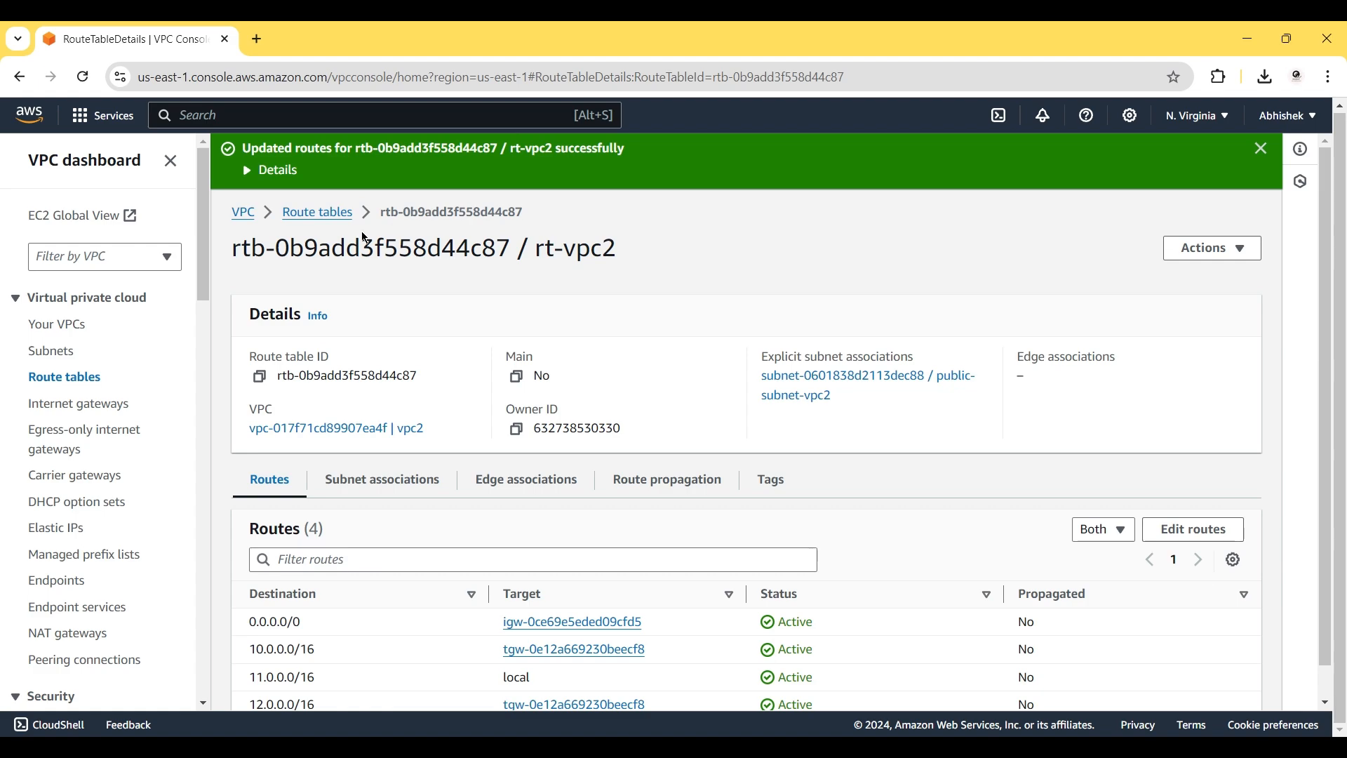
Return to Route tables and open the route editor for rt-vpc3 (rtb-0f8ceda158b4d99c9).
click(323, 222)
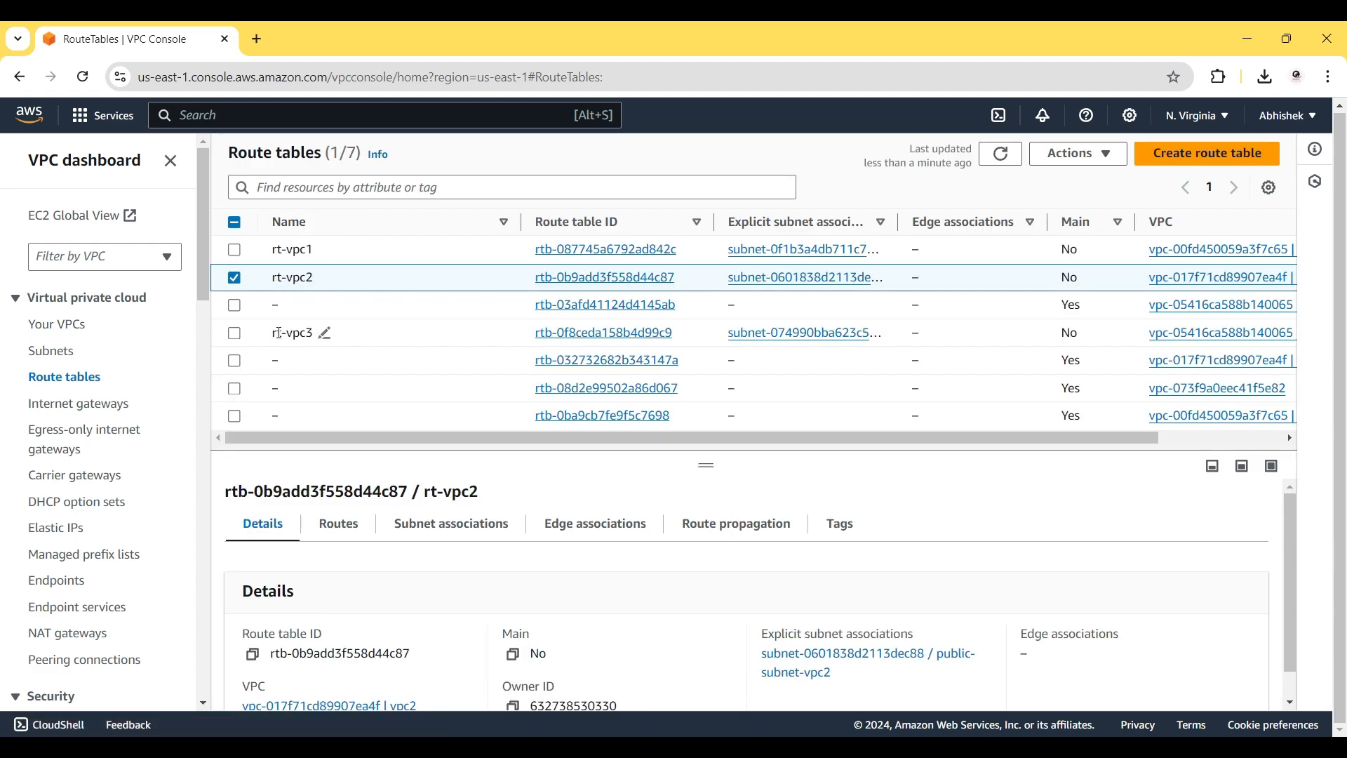
click(235, 279)
click(582, 334)
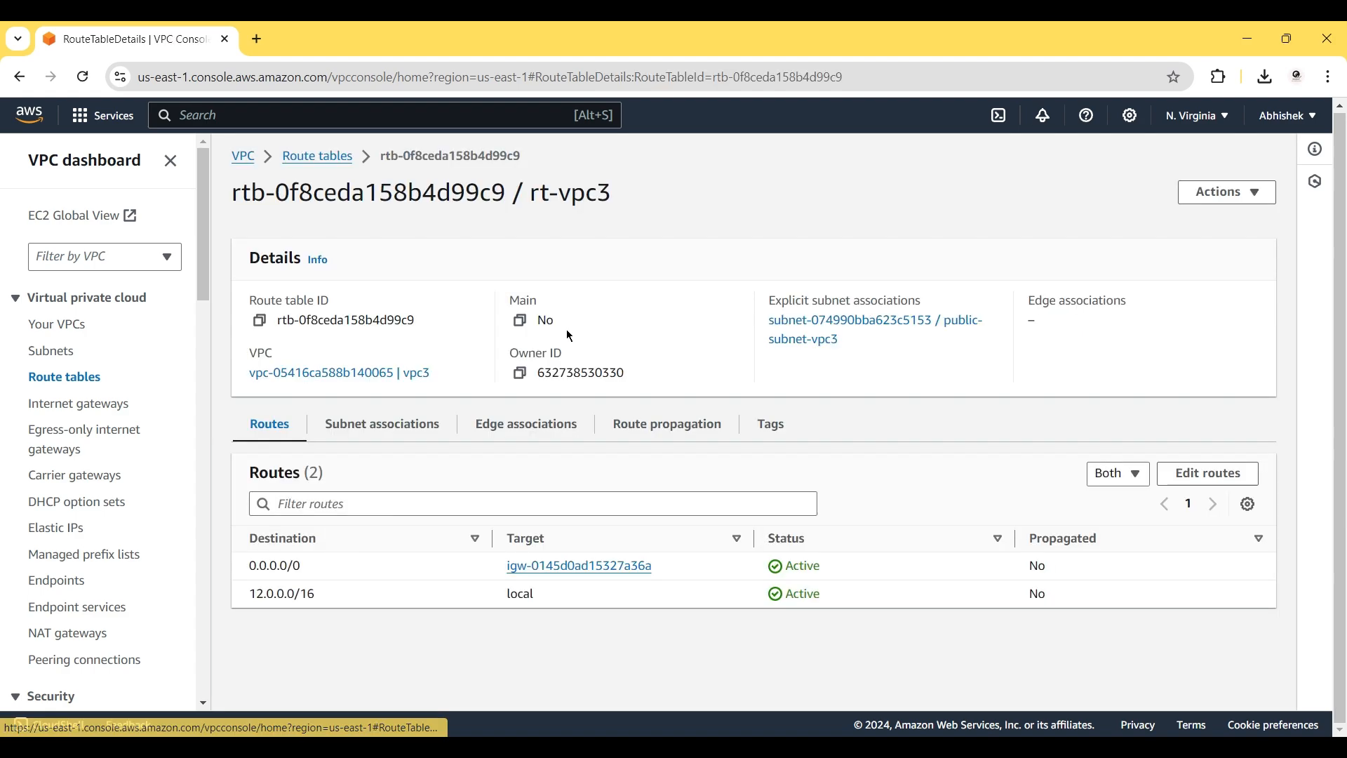
click(1210, 474)
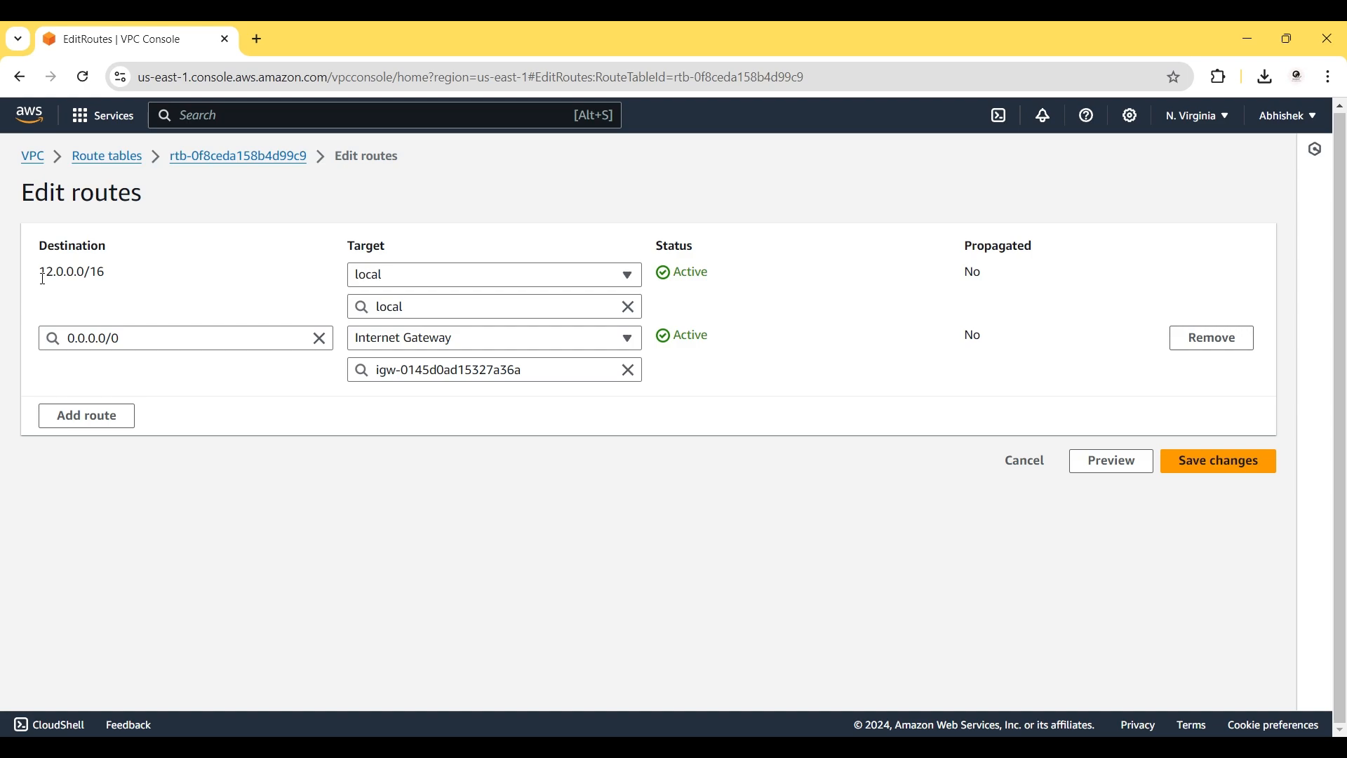
Add an 11.0.0.0/16 route in rt-vpc3 targeting transit gateway tgw-0e12a669230beecf8.
click(76, 415)
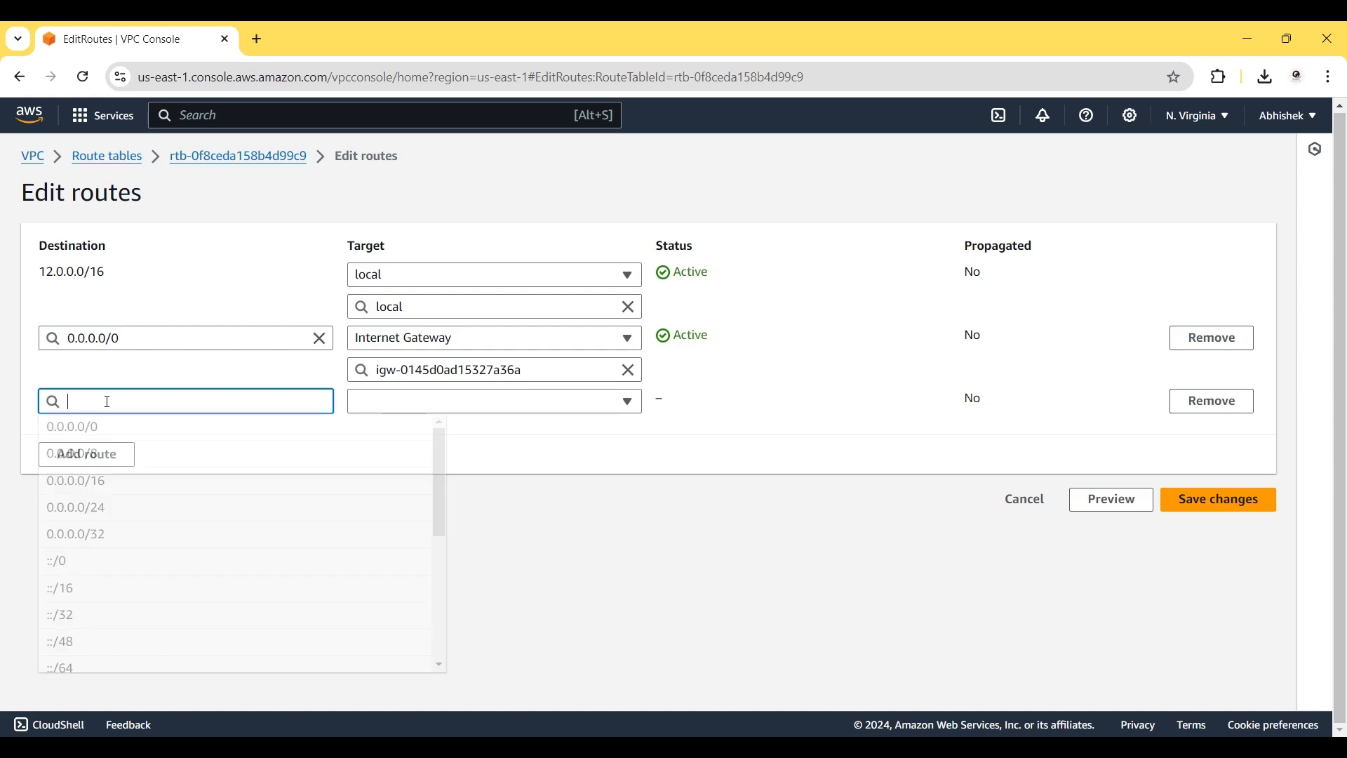
text(11.0.0.0/)
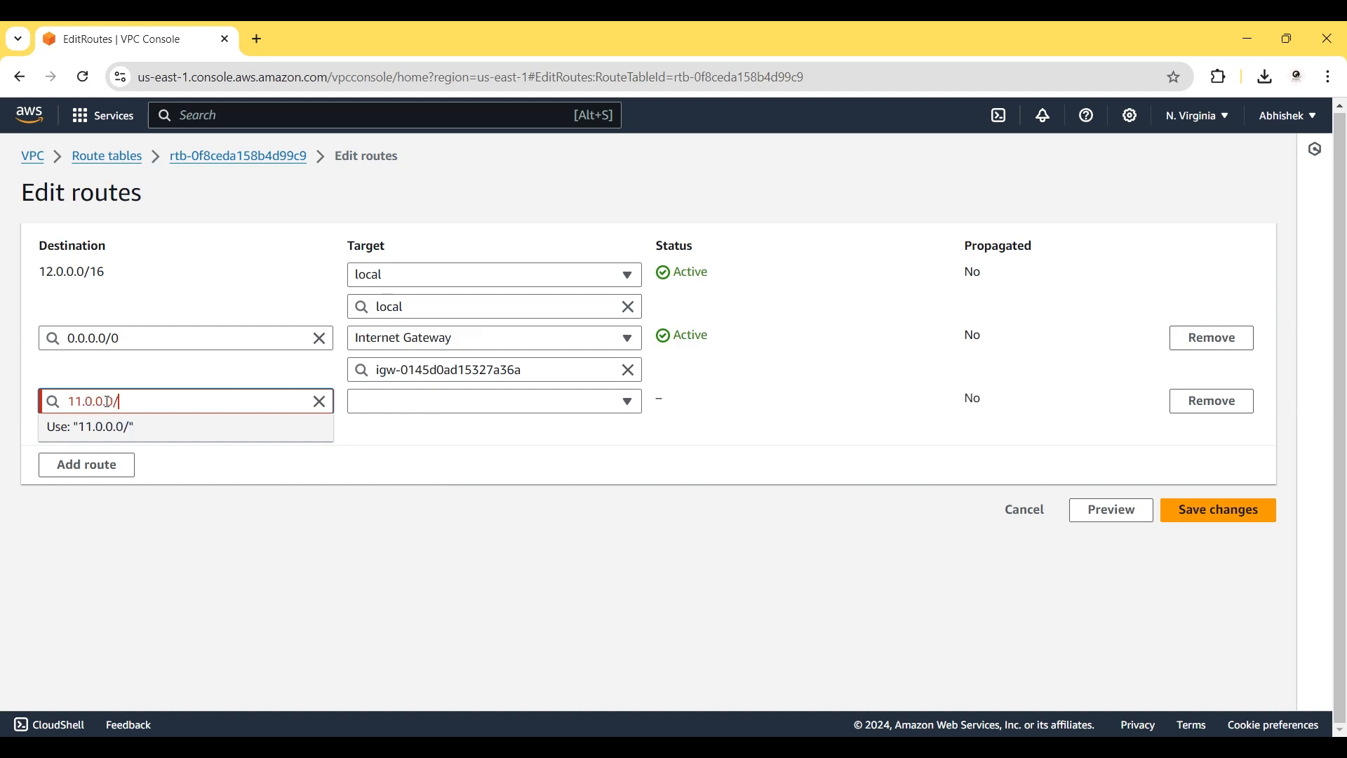
text(16)
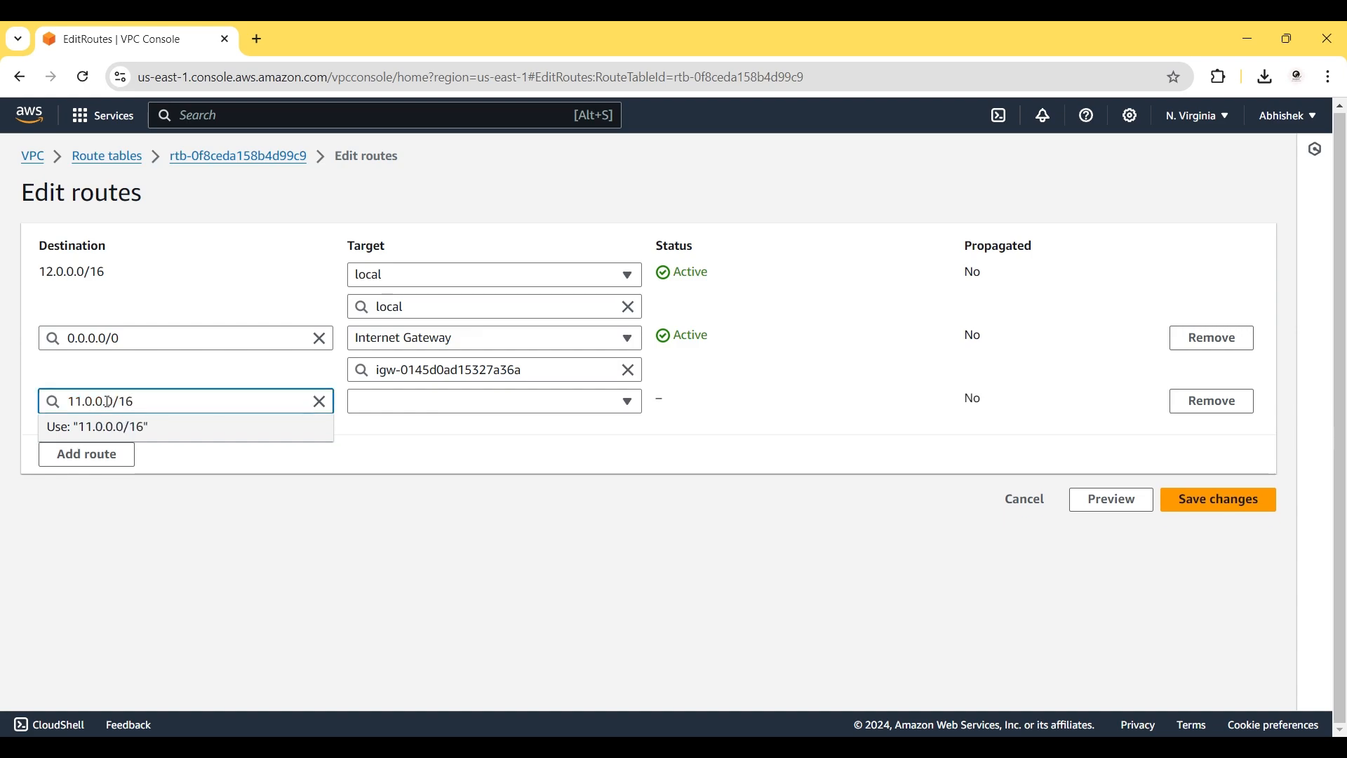
click(229, 428)
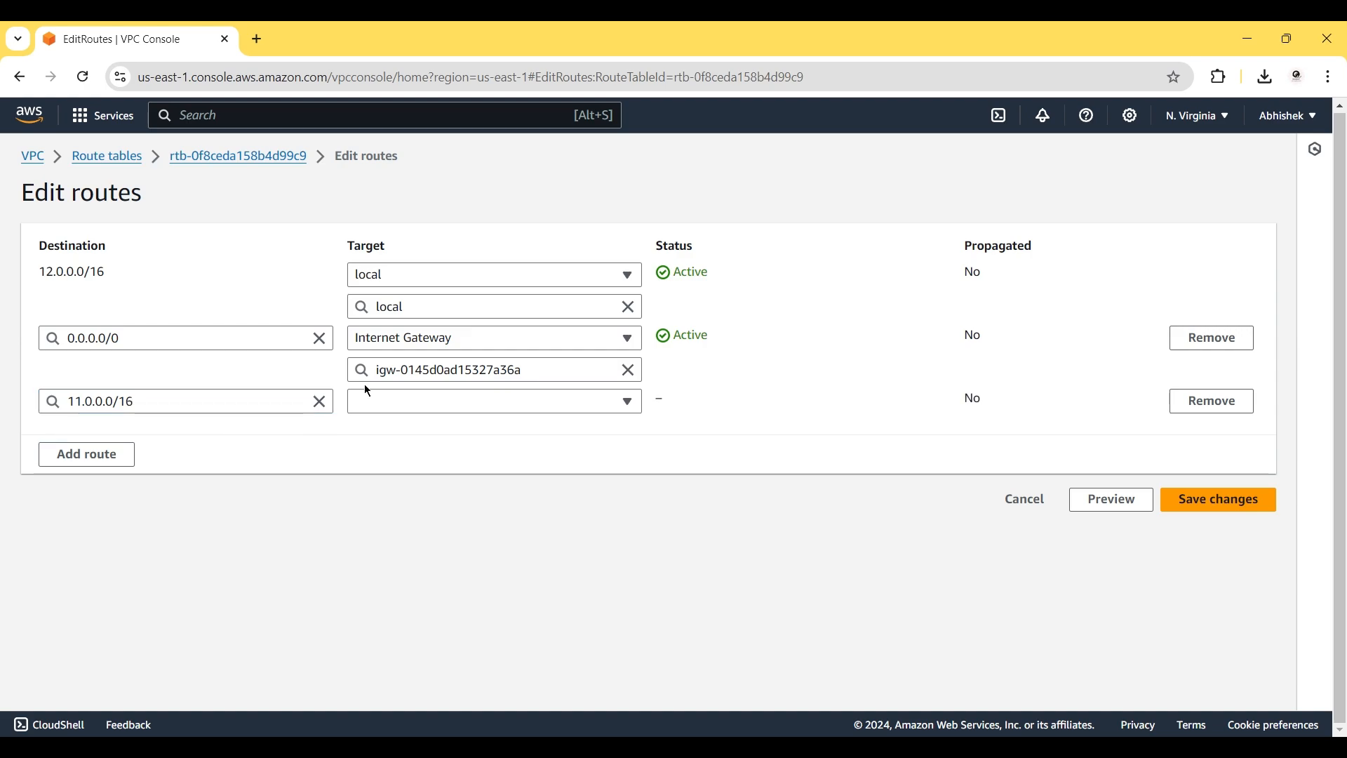
click(381, 402)
scroll(505, 614, down, 1)
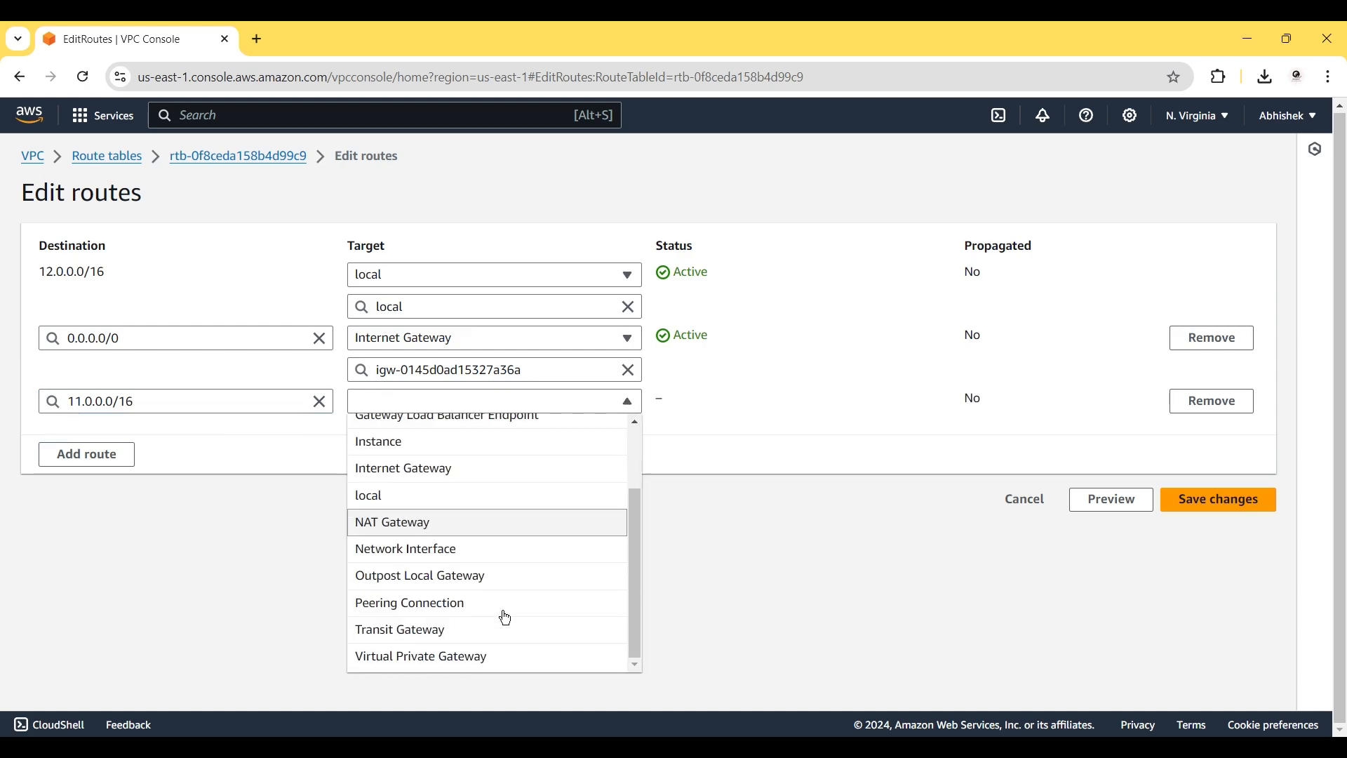
click(445, 630)
click(439, 434)
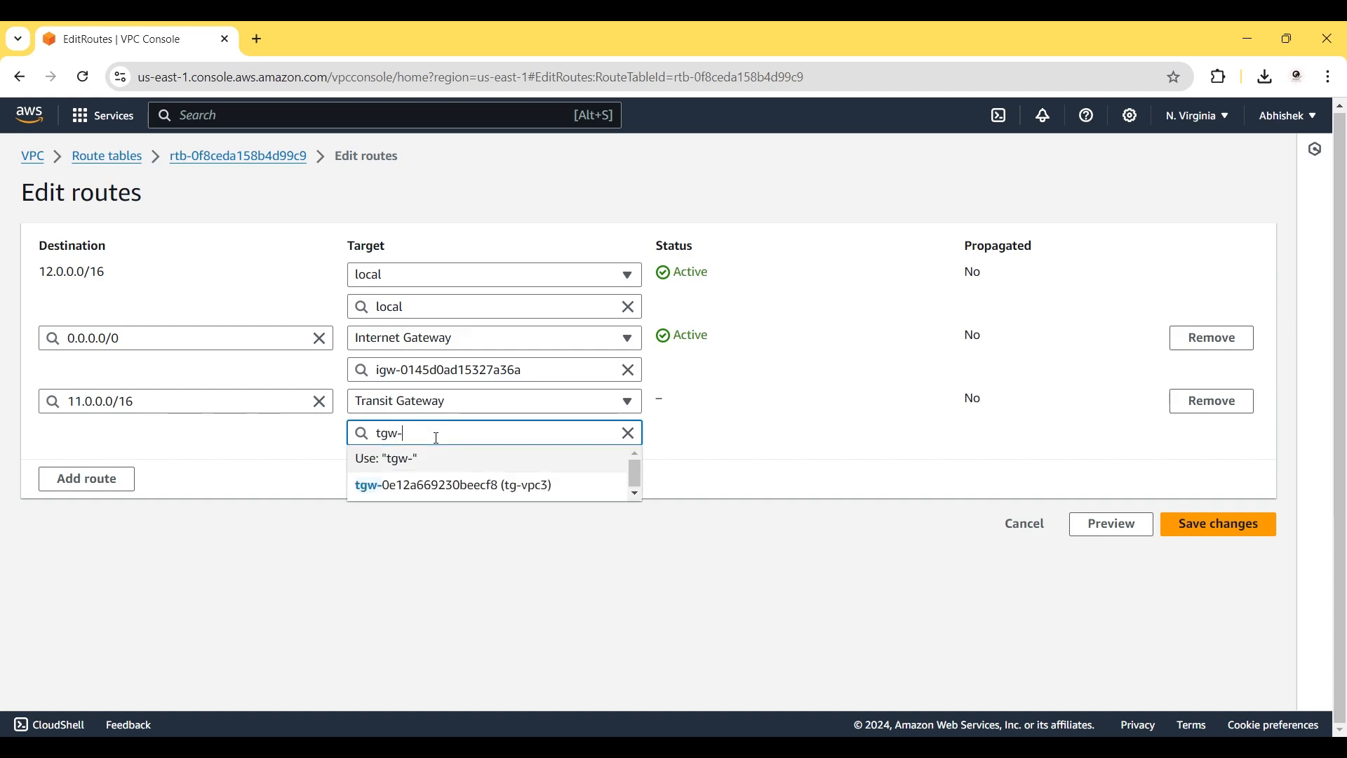
click(444, 501)
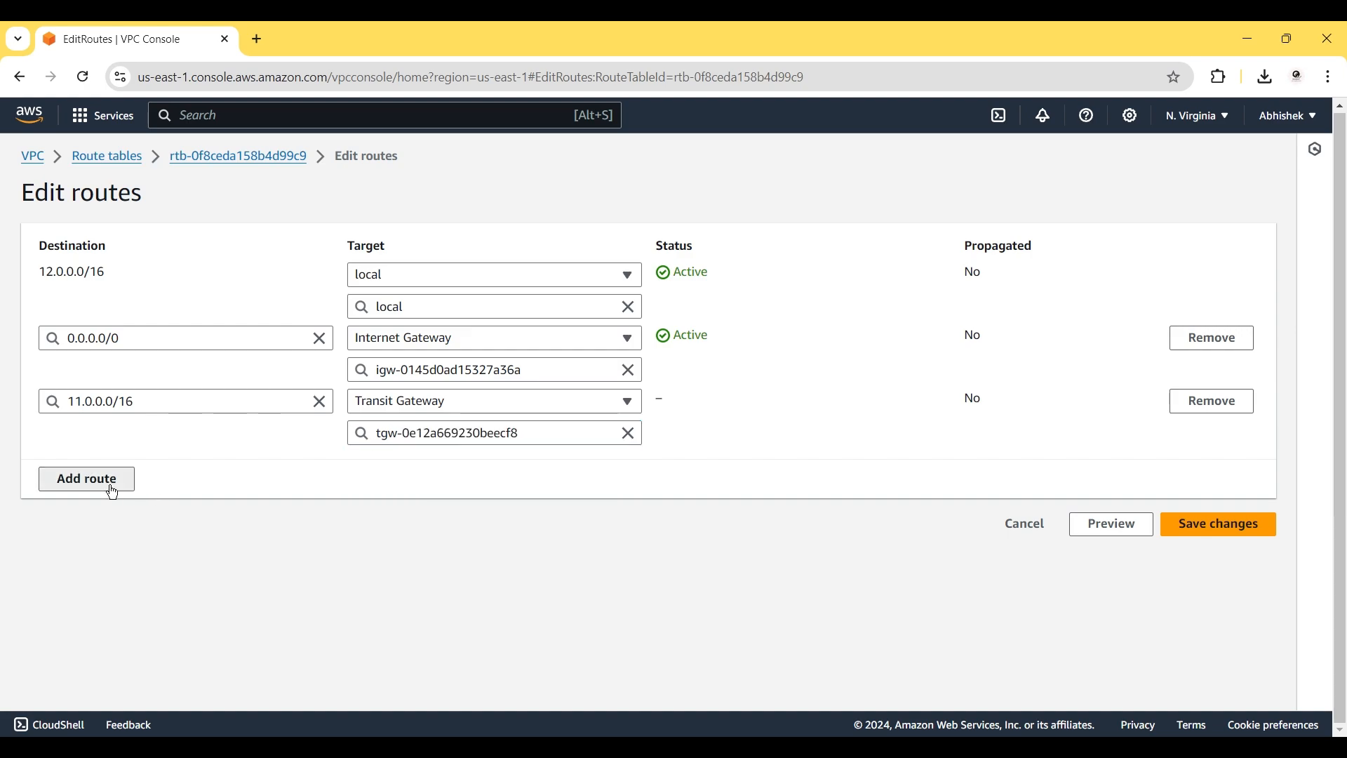
Add a 10.0.0.0/16 route to tgw-0e12a669230beecf8 and save the rt-vpc3 routes.
click(109, 483)
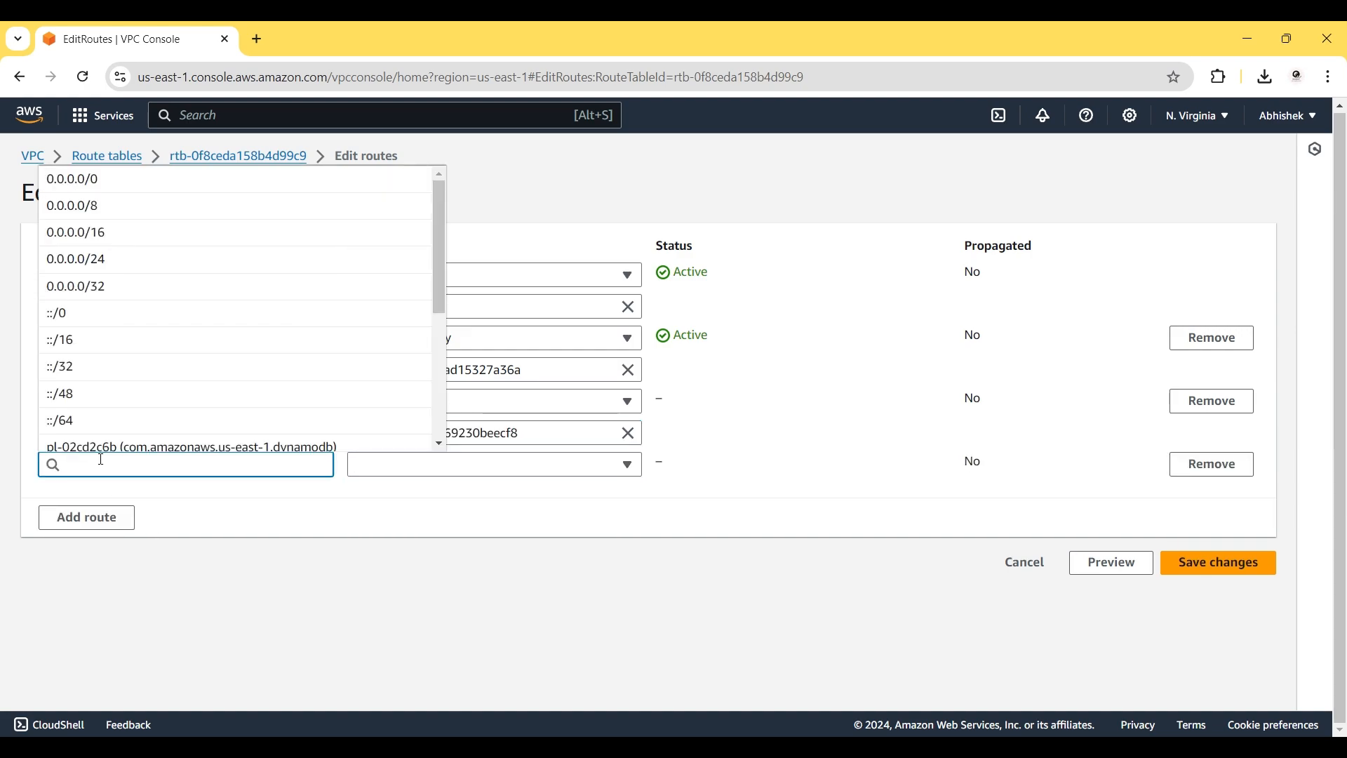
click(221, 522)
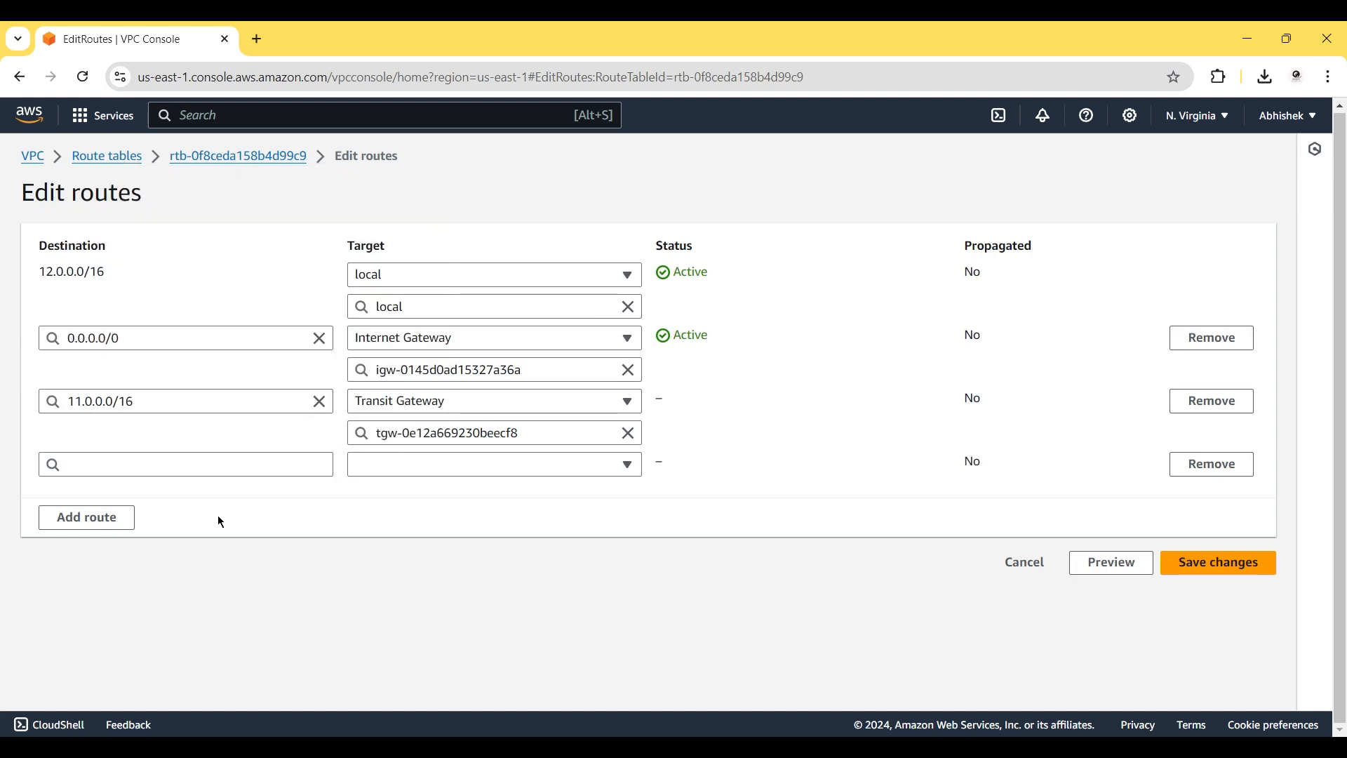
click(108, 463)
text(10)
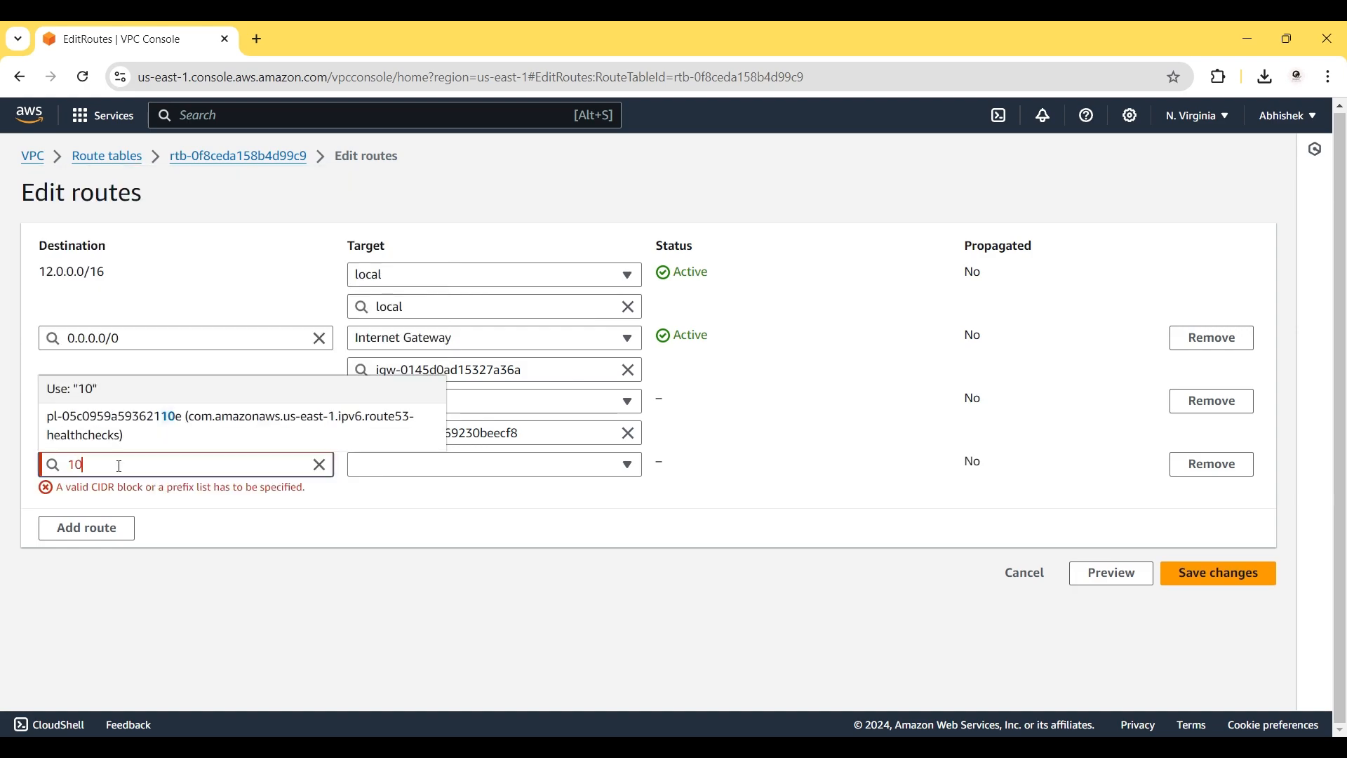
text(.0.0.0.)
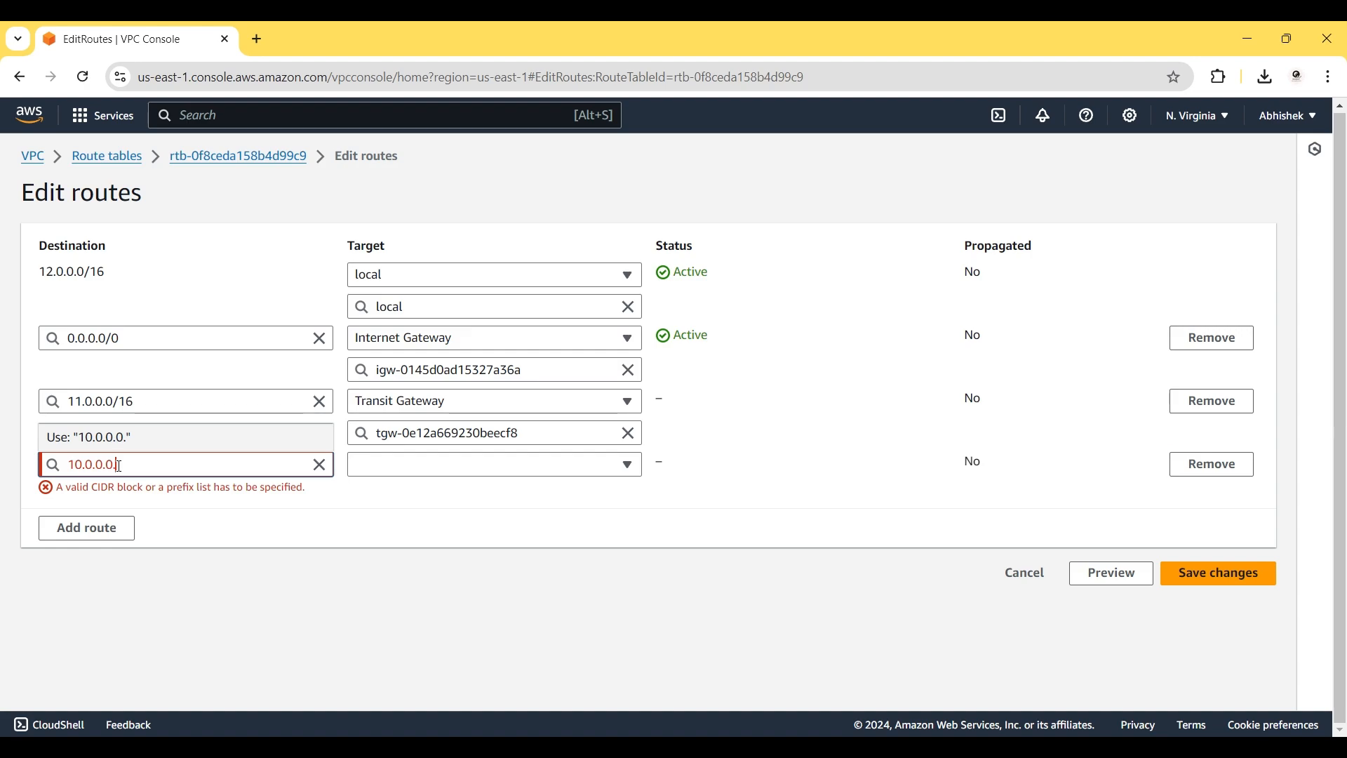
key(BackSpace)
text(/16)
click(230, 526)
click(435, 460)
scroll(491, 429, down, 1)
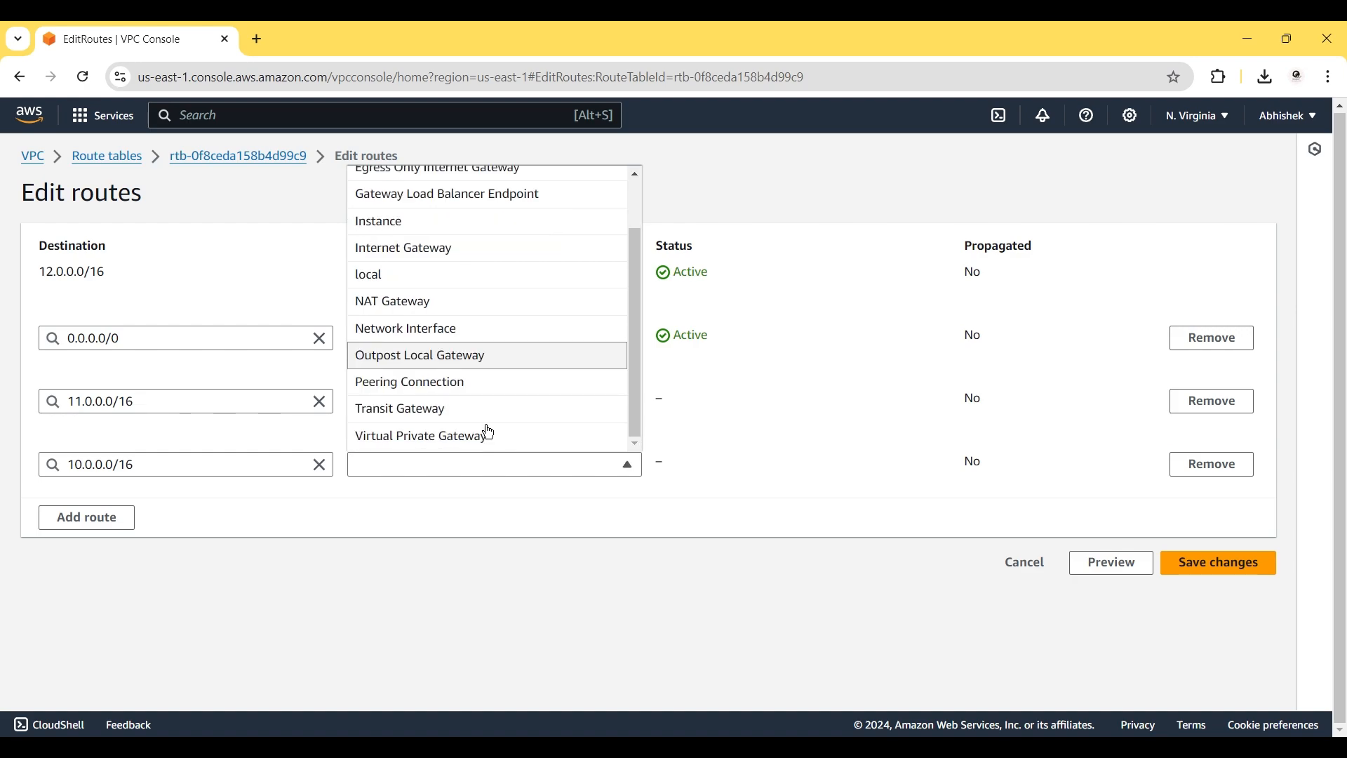
click(444, 412)
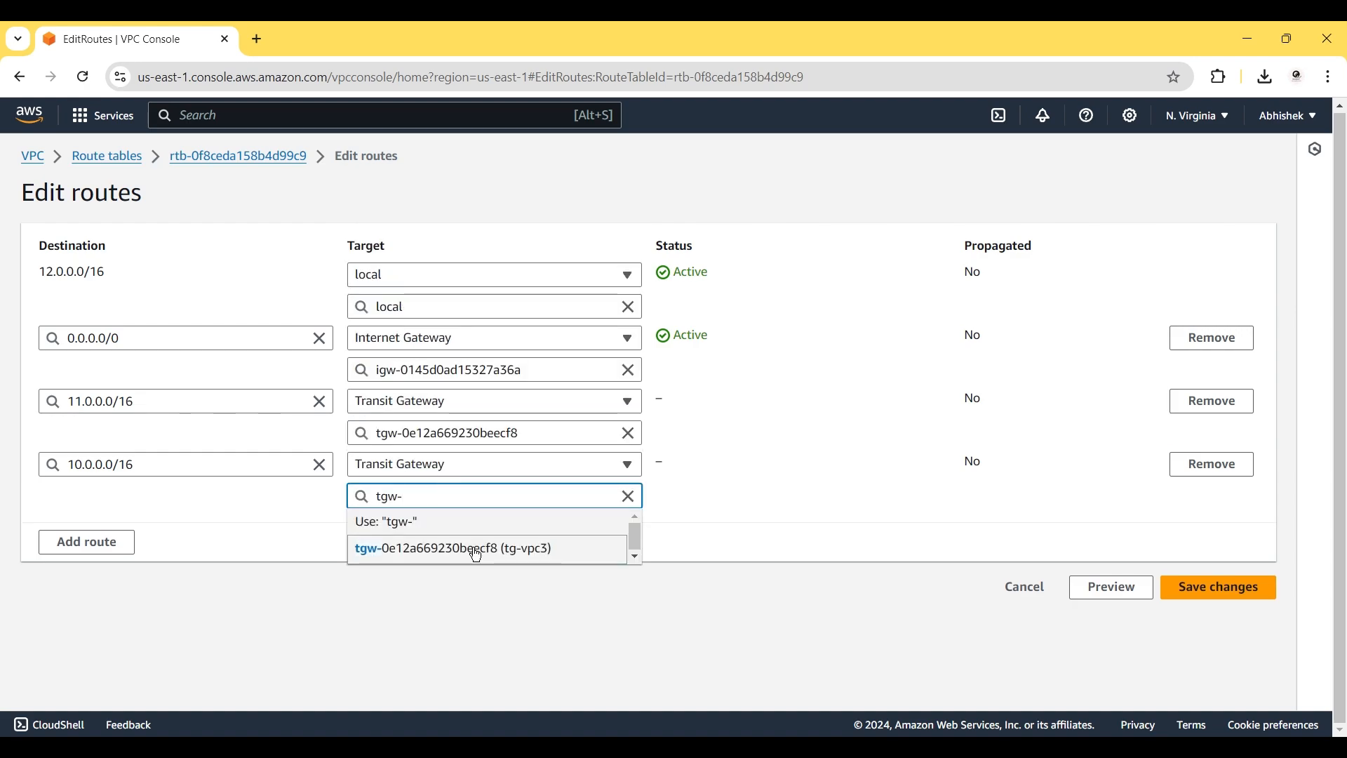
click(476, 553)
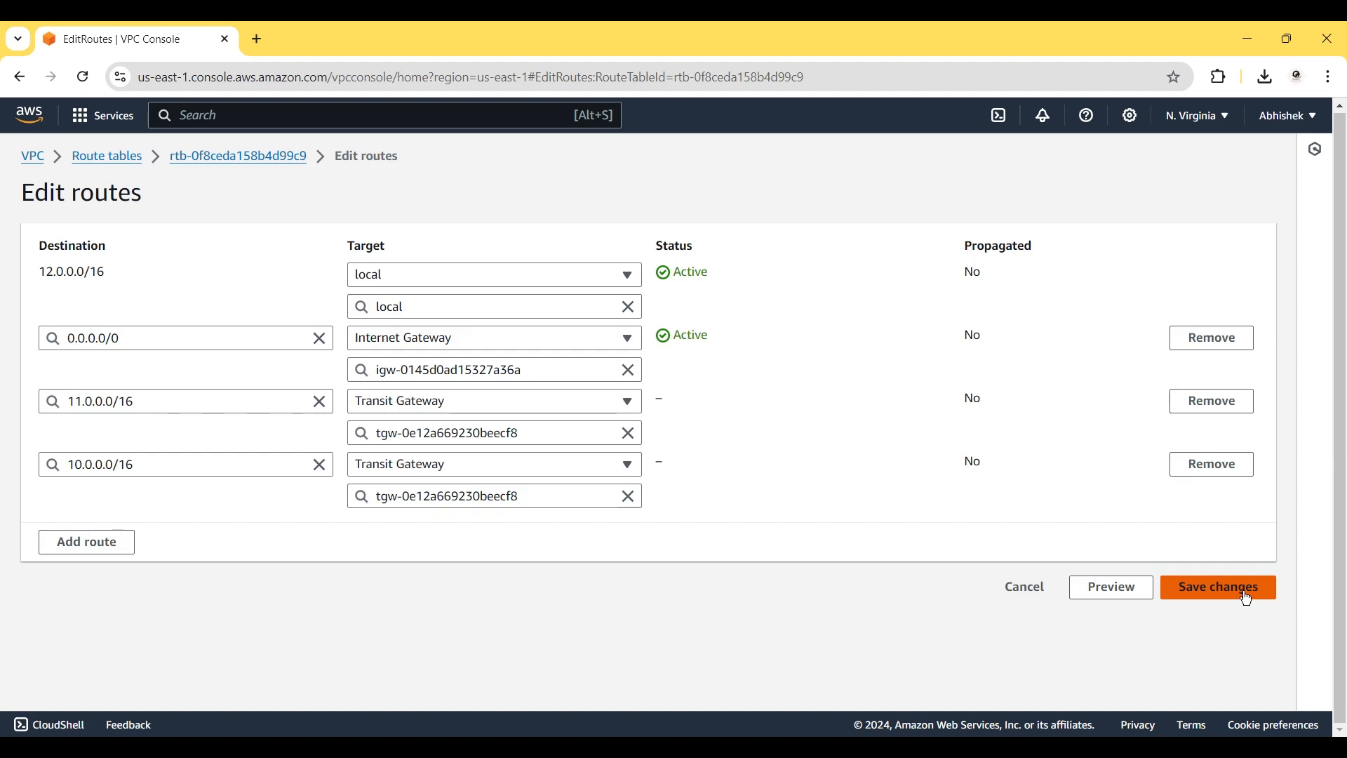
click(1246, 593)
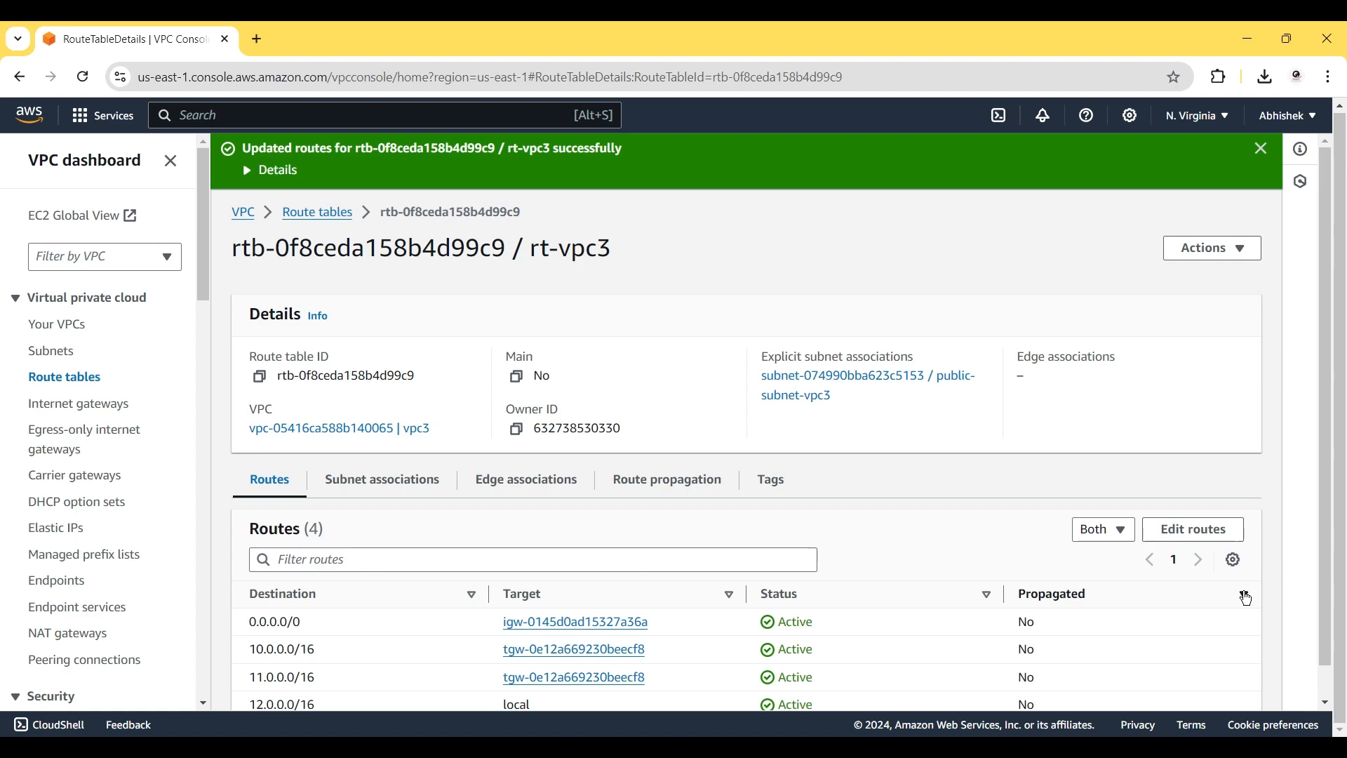
Open the EC2 console in a new tab and start launching an instance from running Instances.
text(ec2)
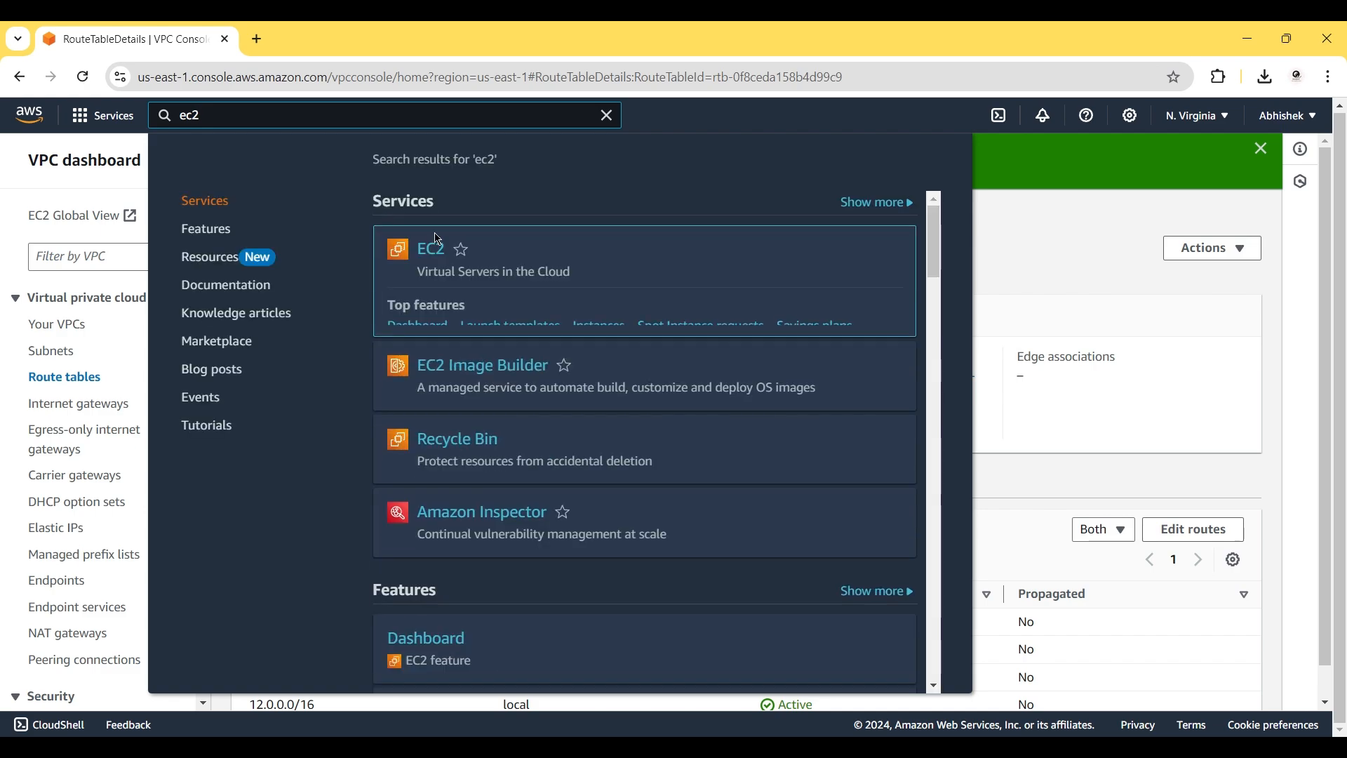
right_click(428, 249)
click(468, 267)
click(331, 40)
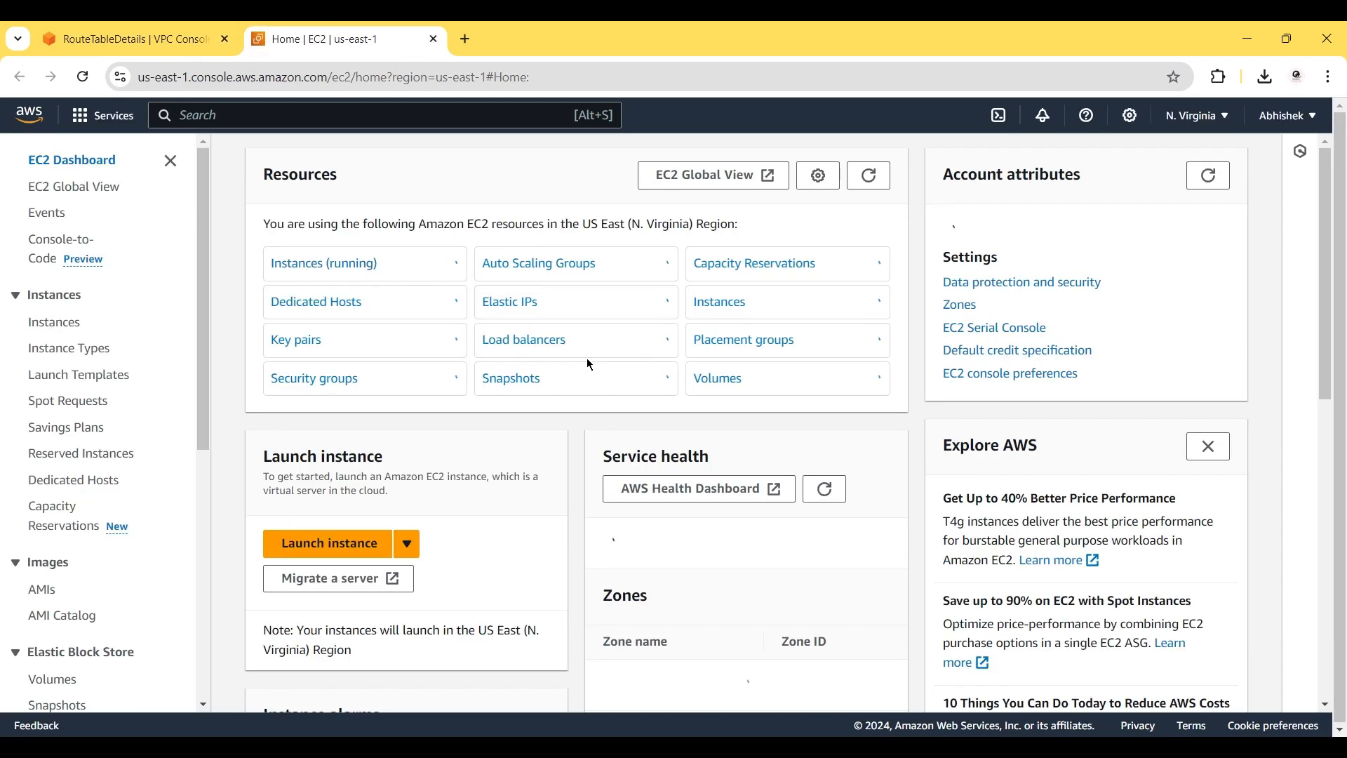
click(354, 270)
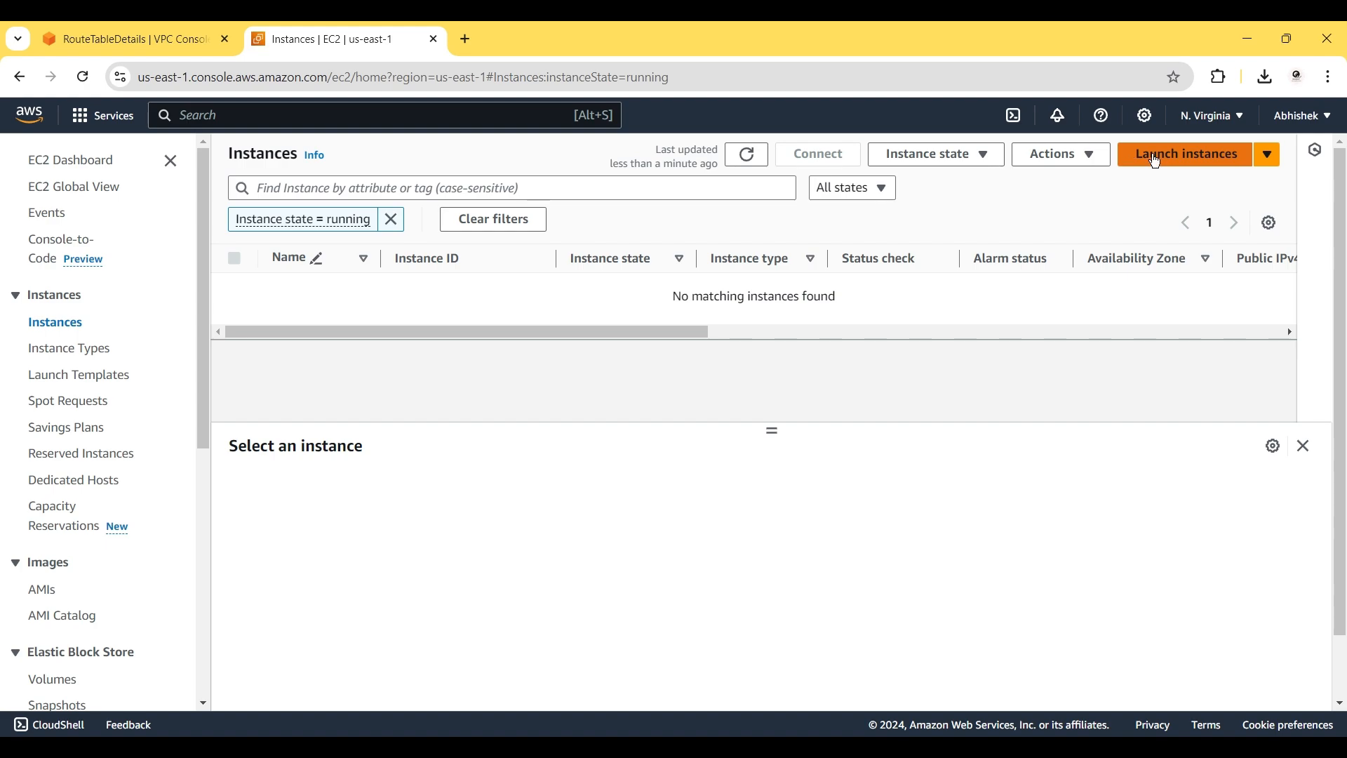
click(1156, 161)
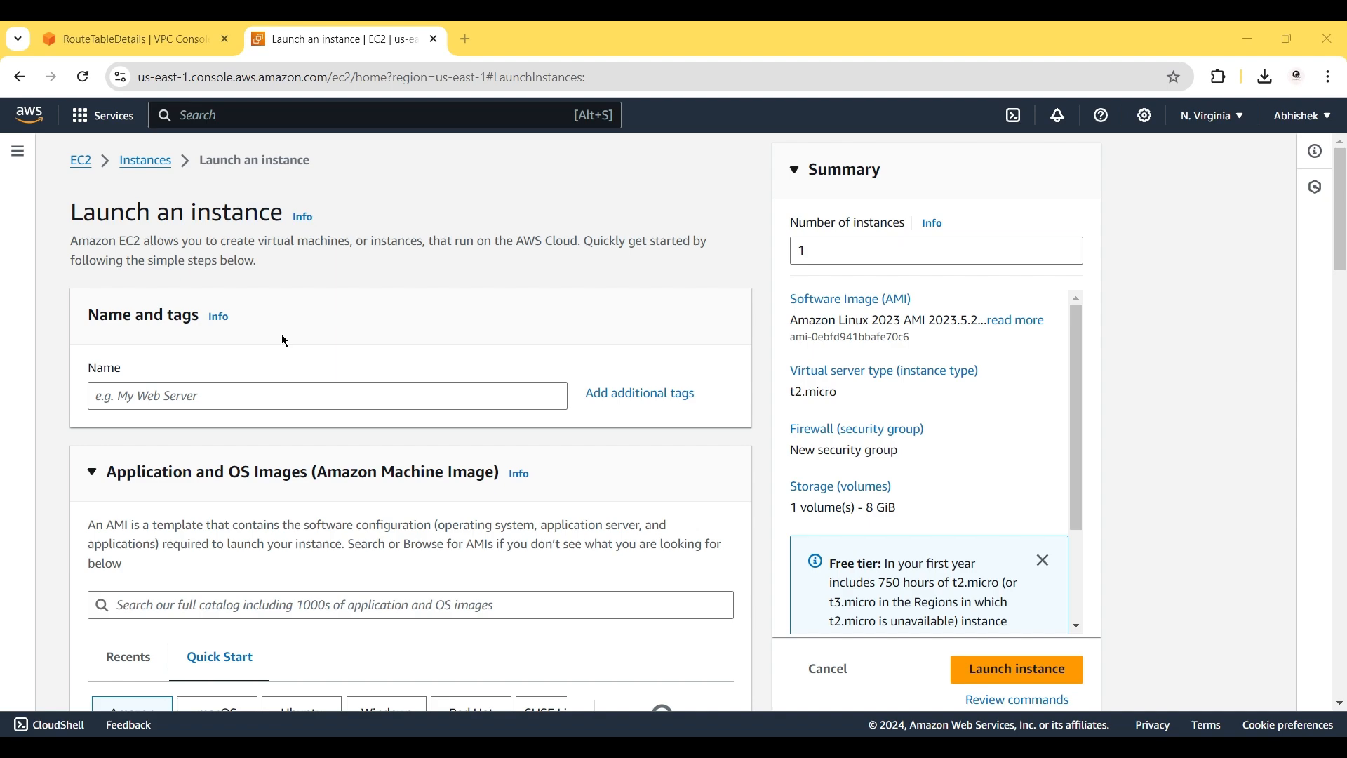
Name the instance ec2-vpc-1 and choose the Ubuntu Server 24.04 LTS Quick Start image.
click(189, 398)
text(e)
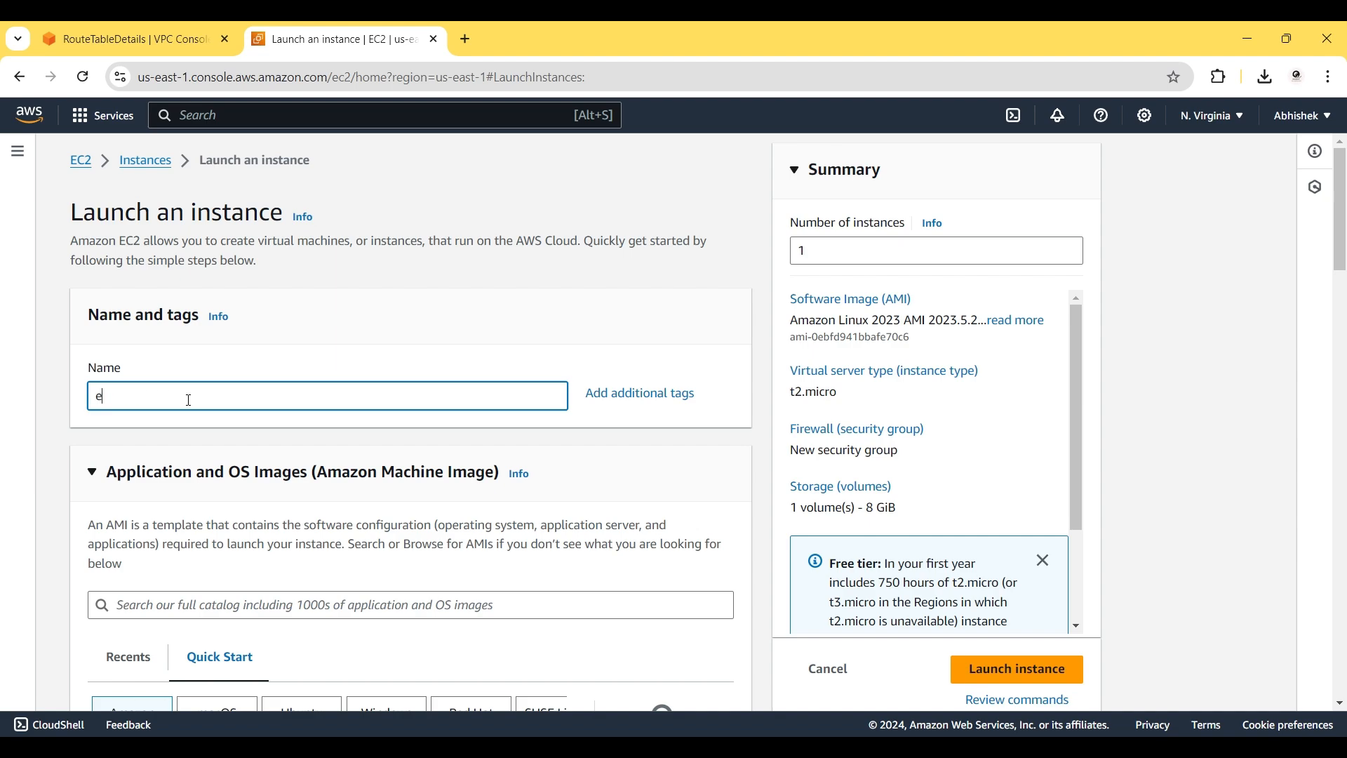
text(c2-vpc-1)
scroll(445, 438, down, 1)
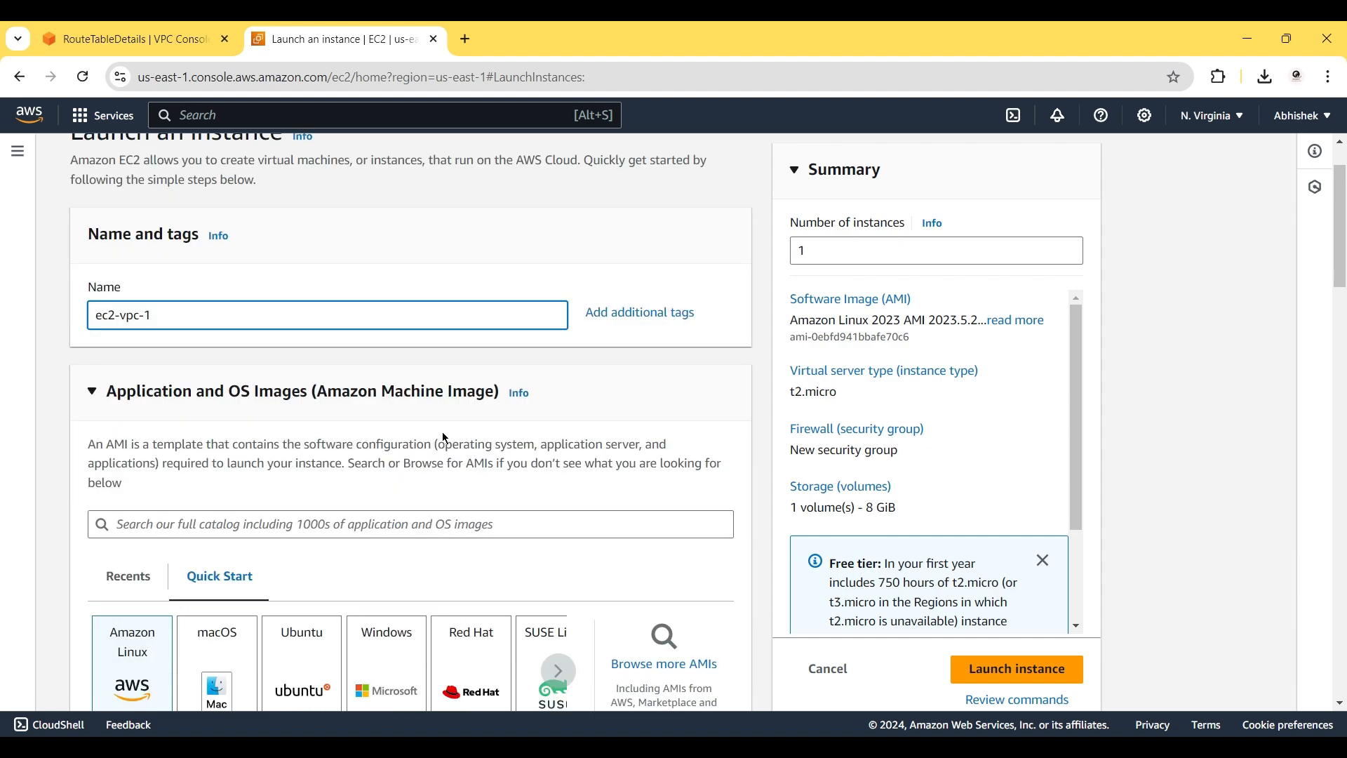
scroll(444, 435, down, 2)
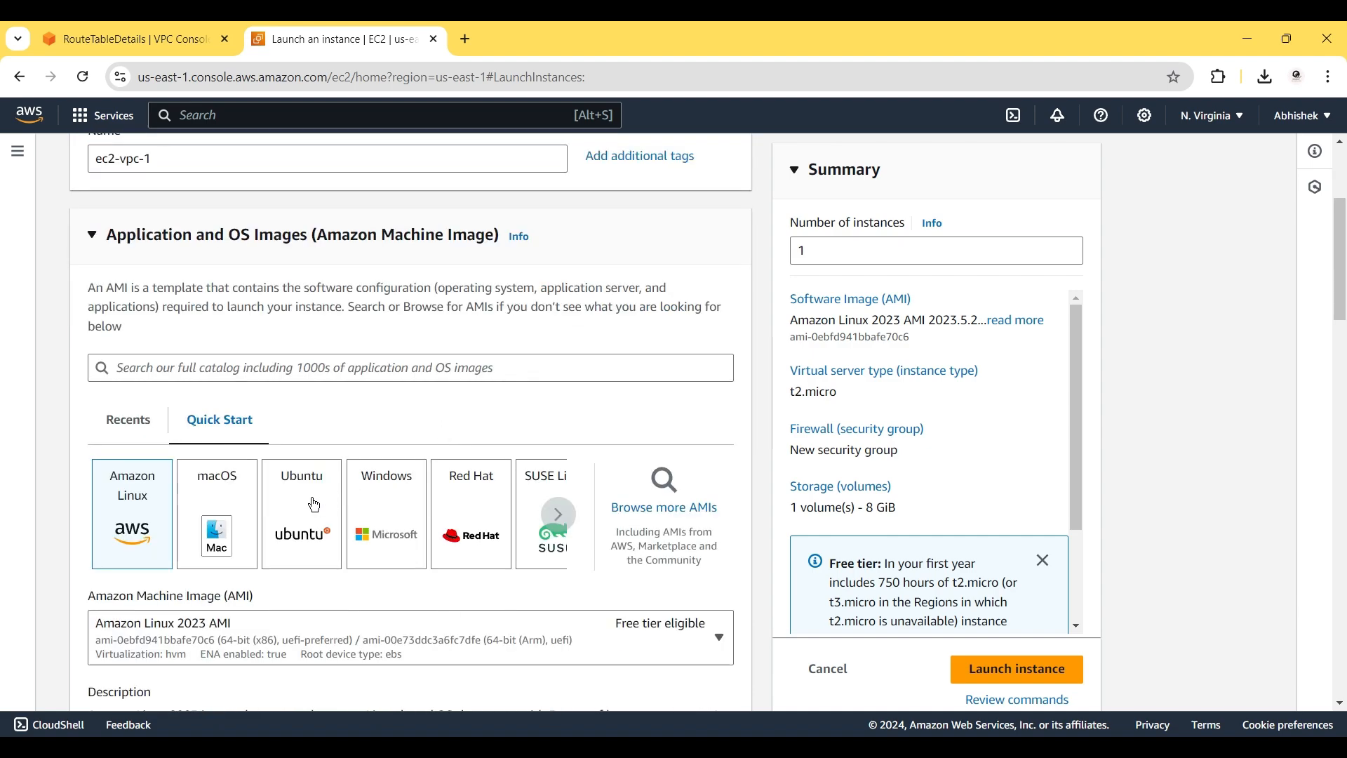
click(314, 505)
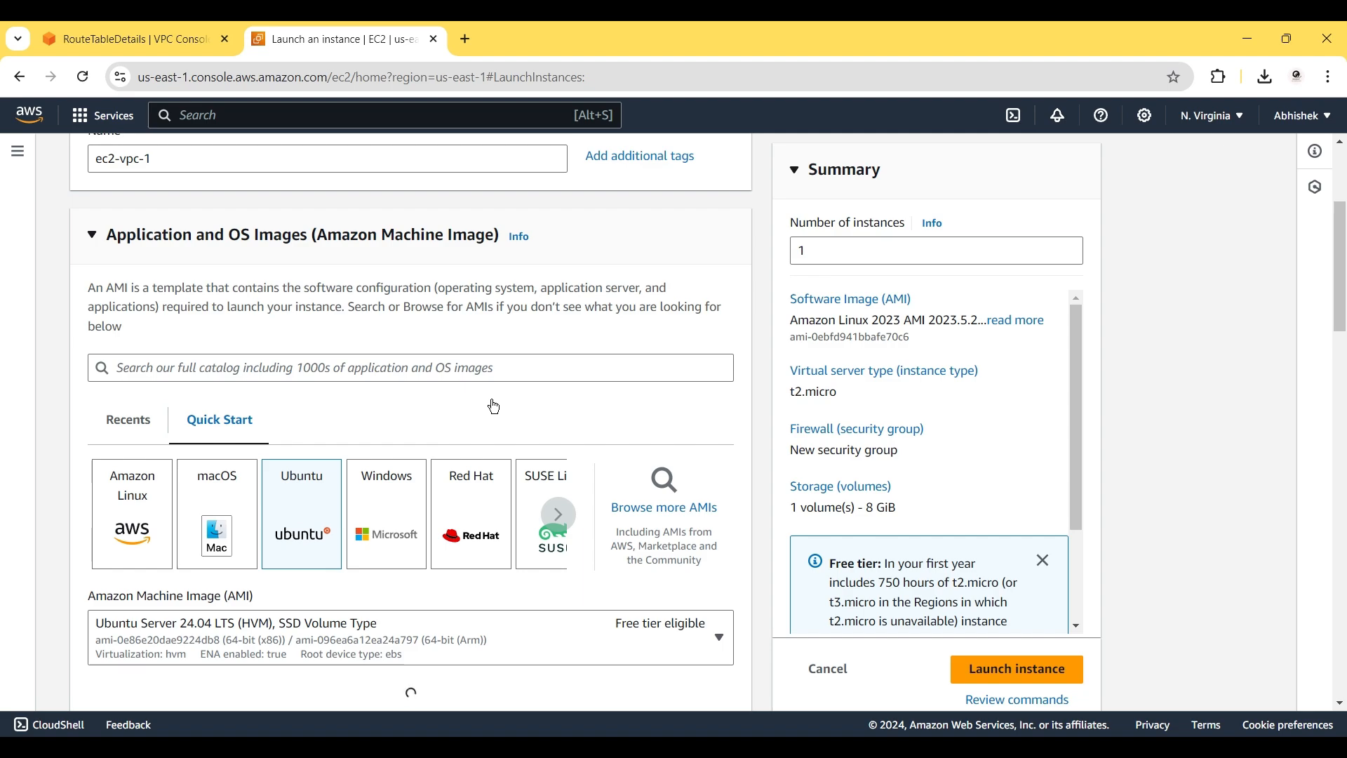
scroll(624, 319, down, 2)
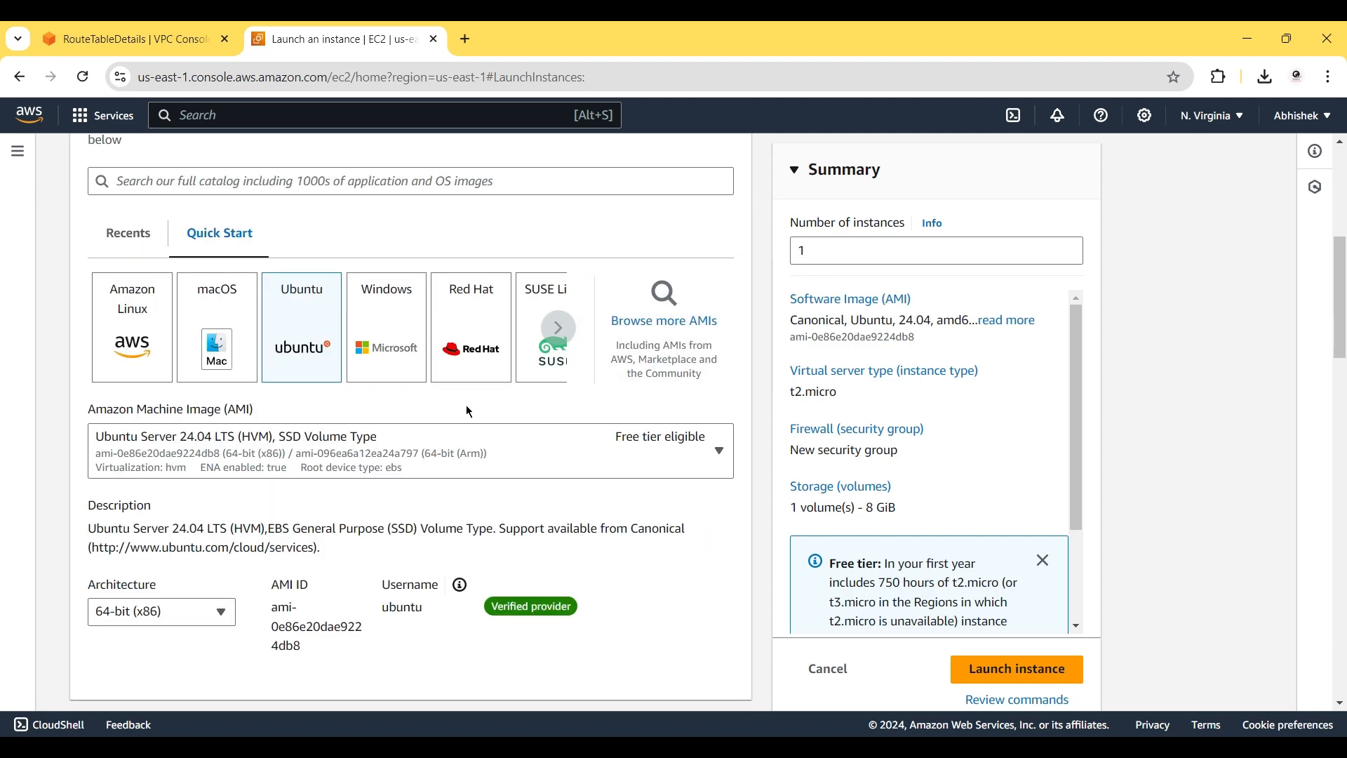
scroll(397, 504, down, 4)
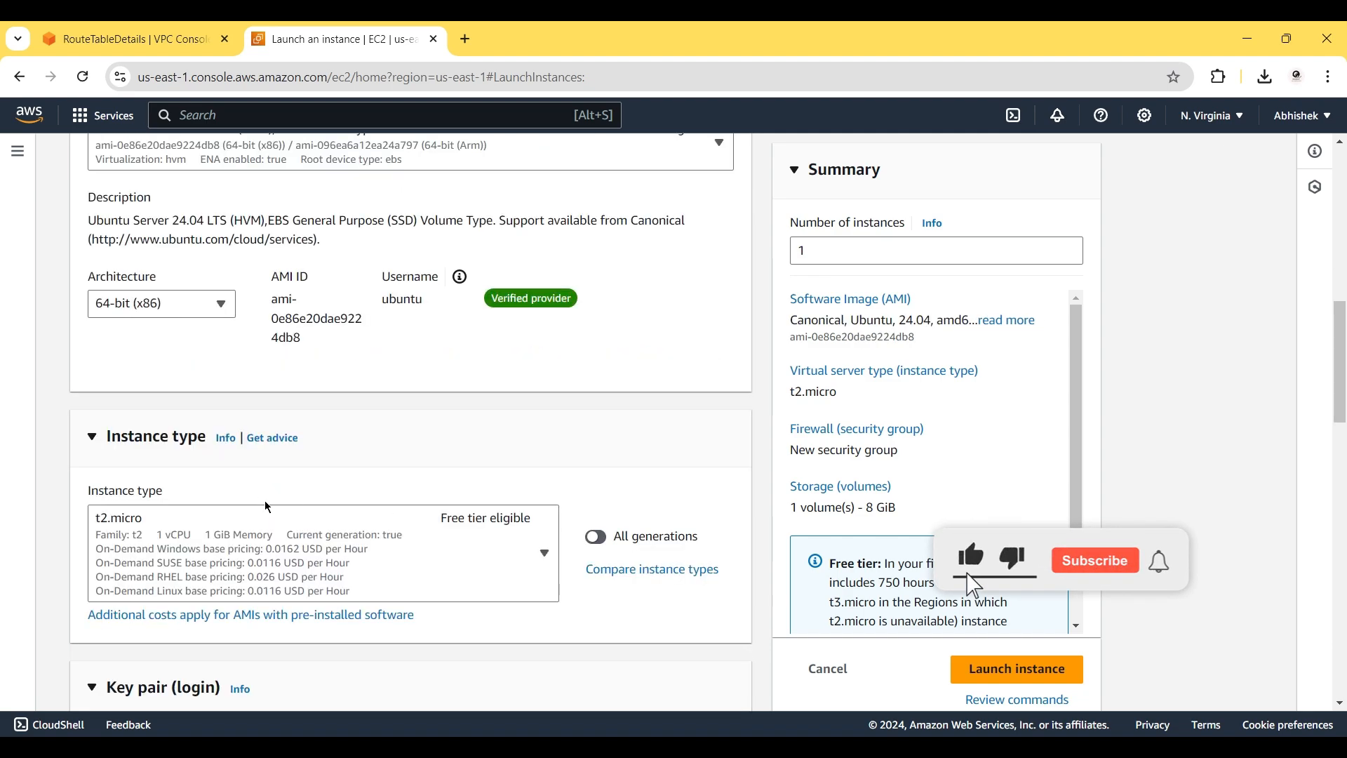
scroll(449, 456, down, 2)
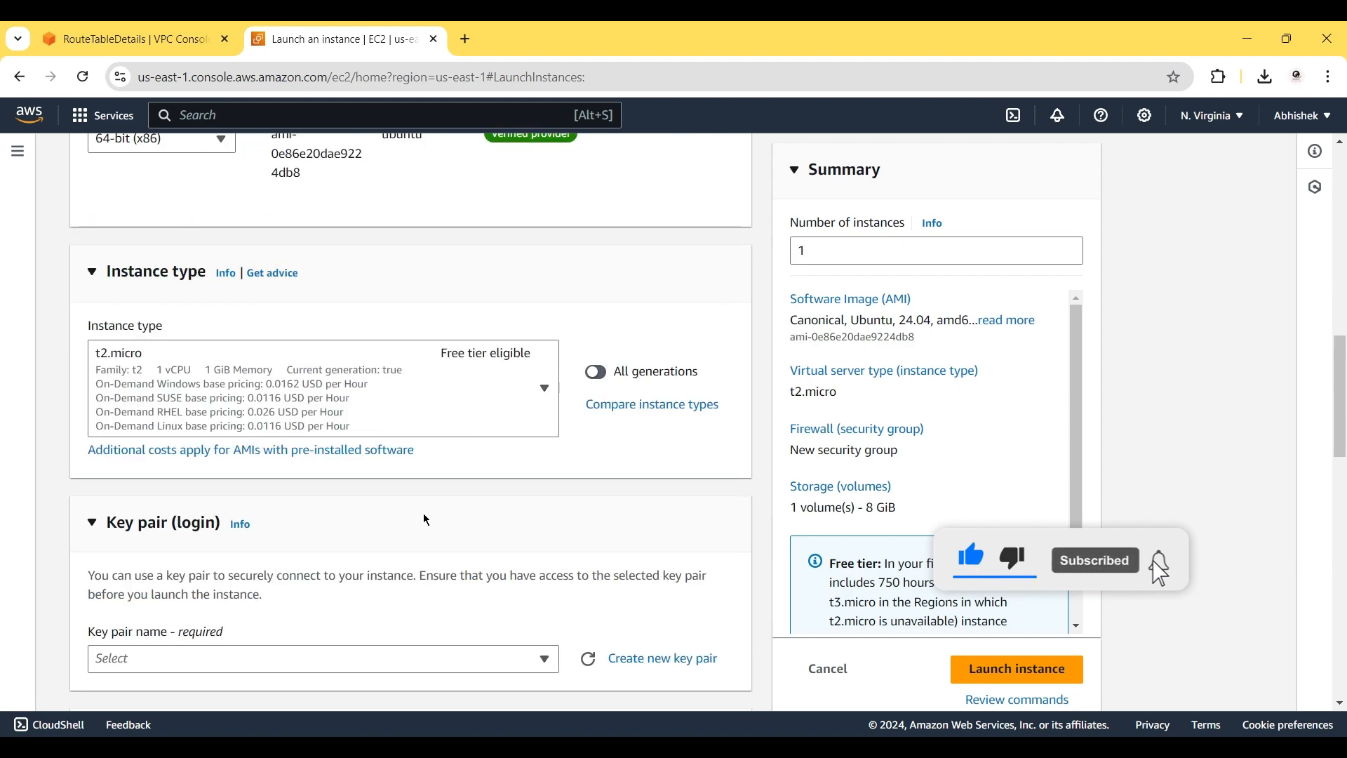
scroll(421, 516, down, 1)
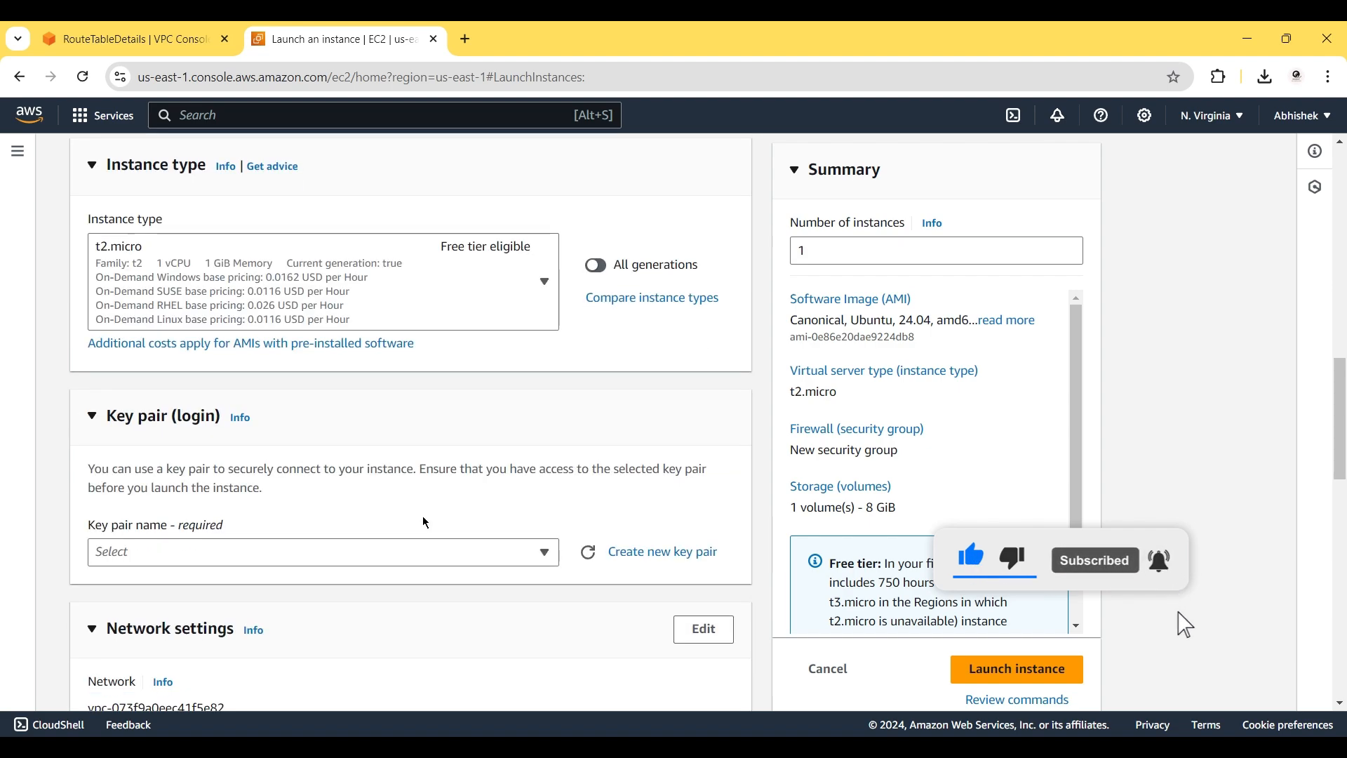
Create and download an RSA .pem key pair named key1 for the instance.
click(642, 560)
click(518, 267)
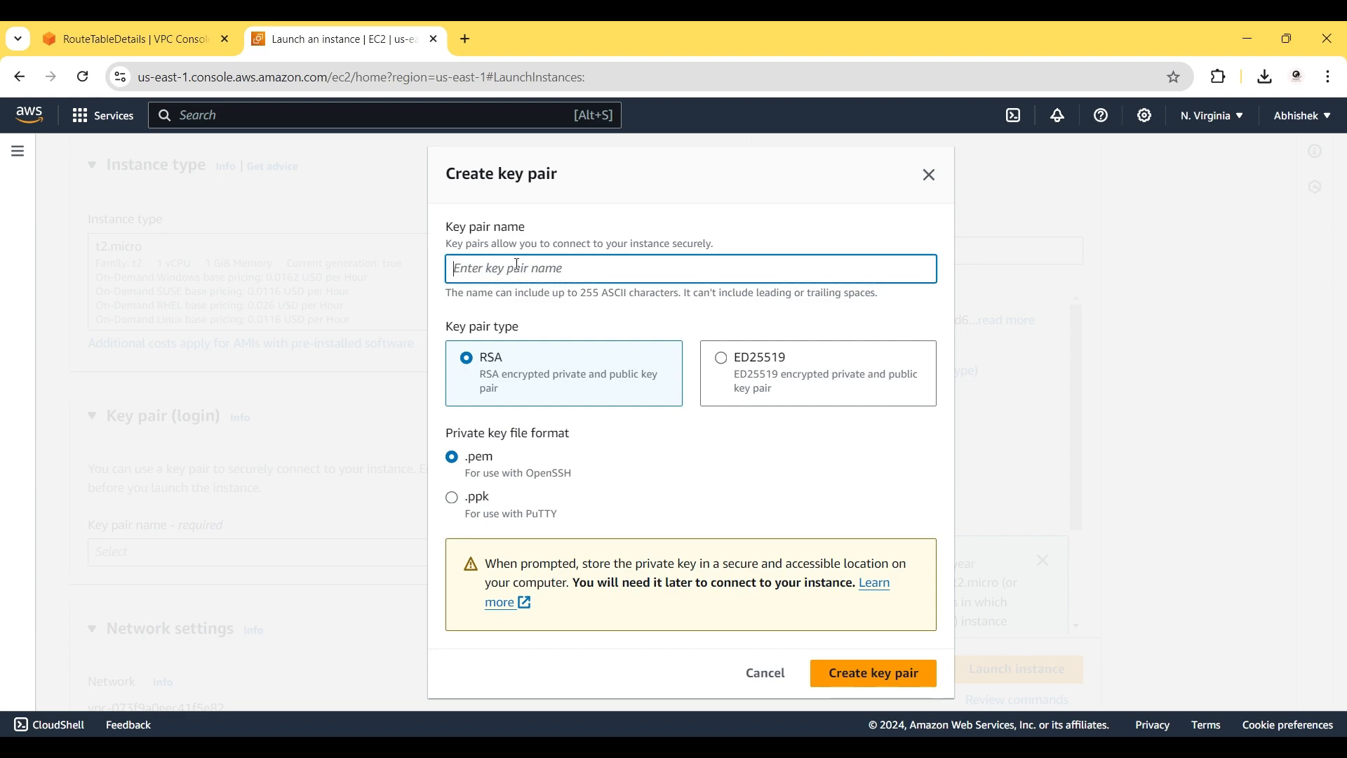
text(key1)
click(885, 675)
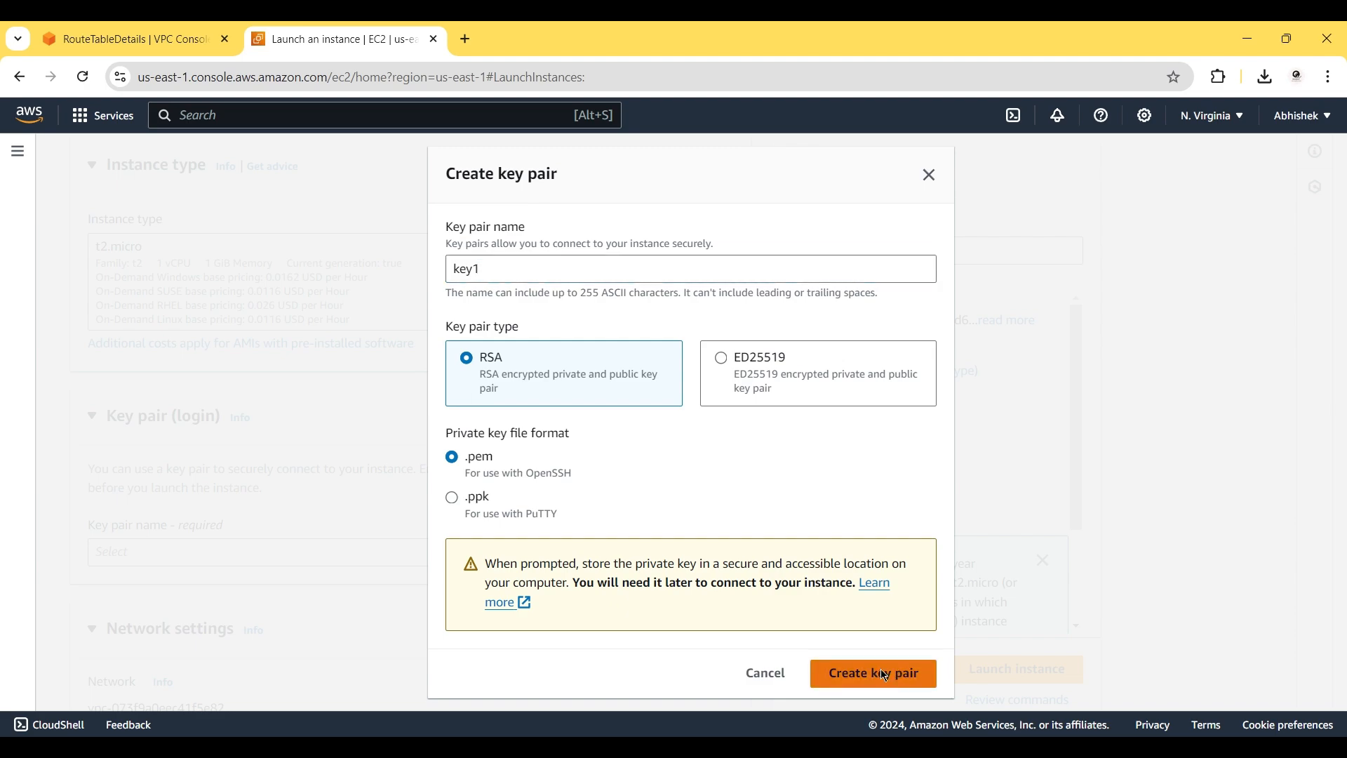
scroll(621, 592, down, 4)
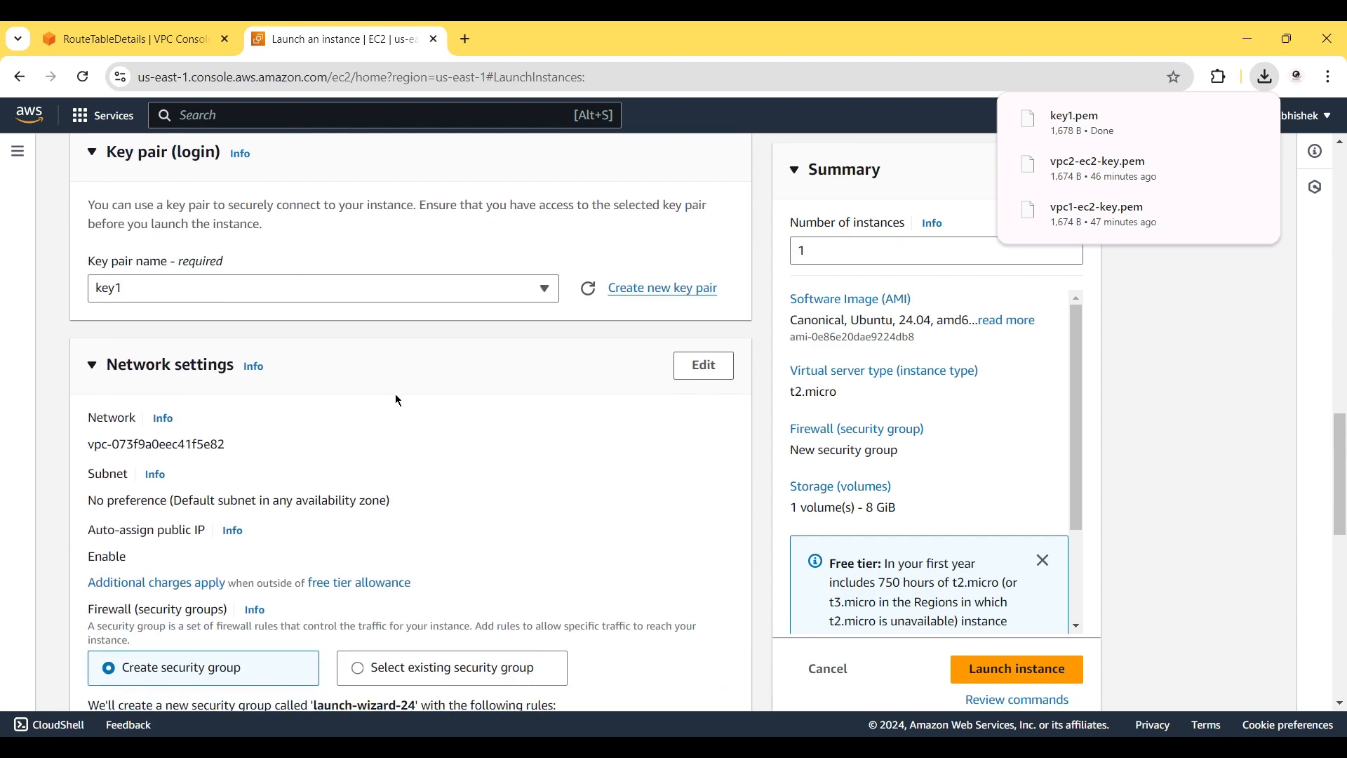
Place the instance in vpc1 with auto-assign public IP enabled.
click(703, 365)
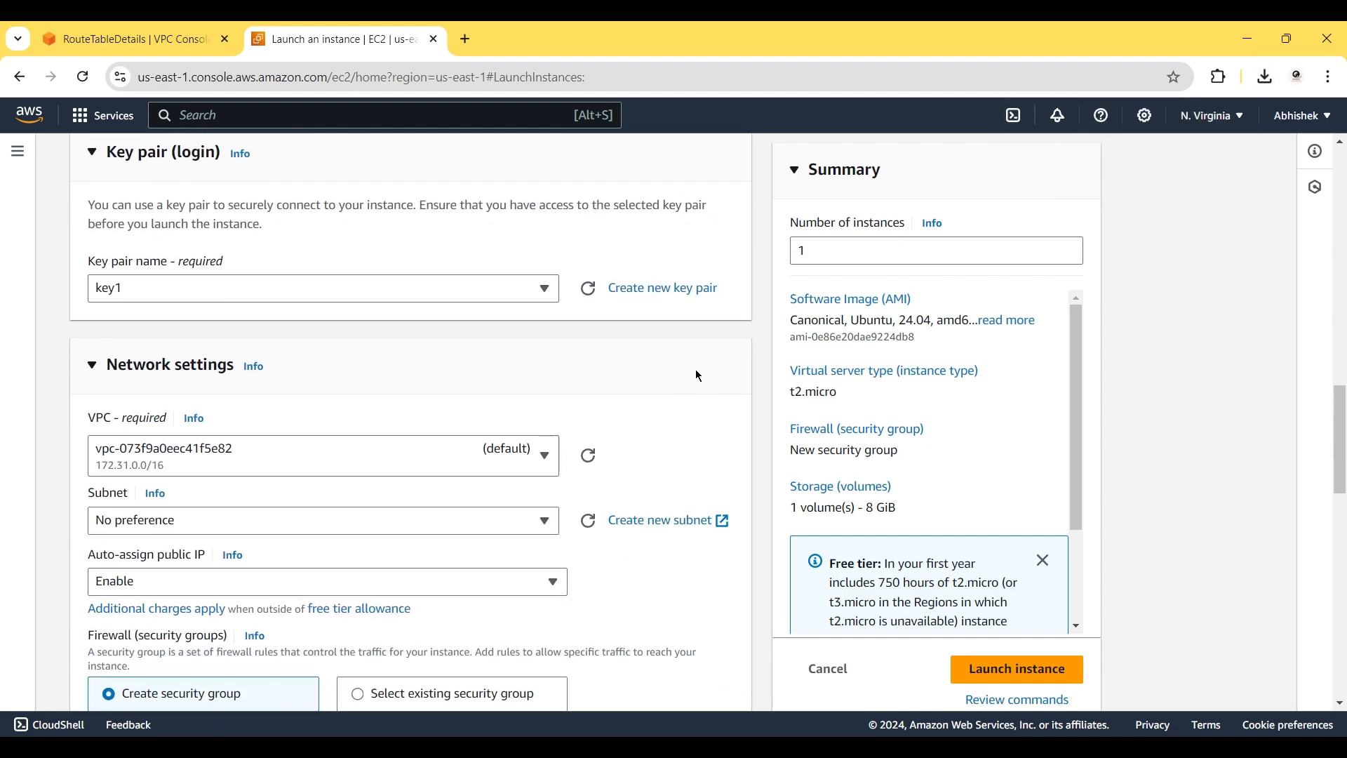
click(384, 455)
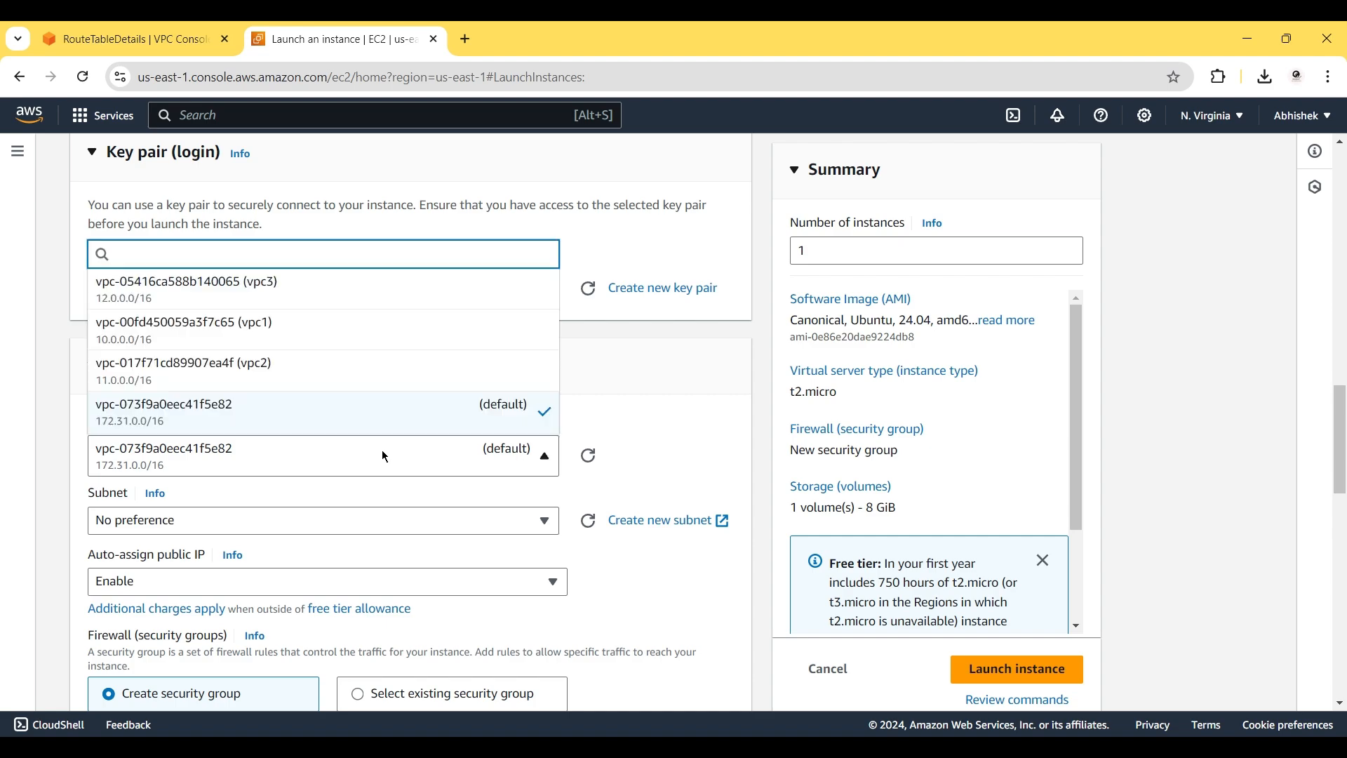
click(301, 328)
scroll(573, 453, down, 1)
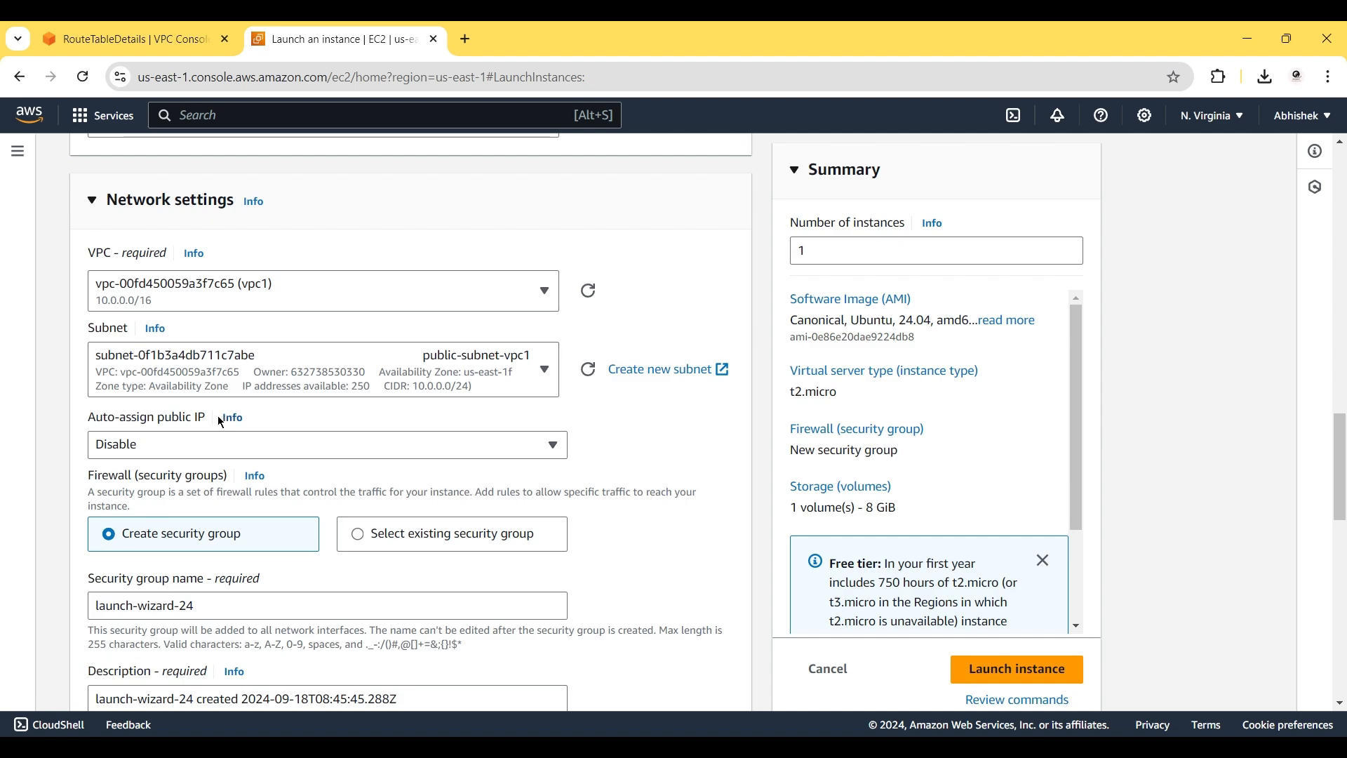
click(195, 442)
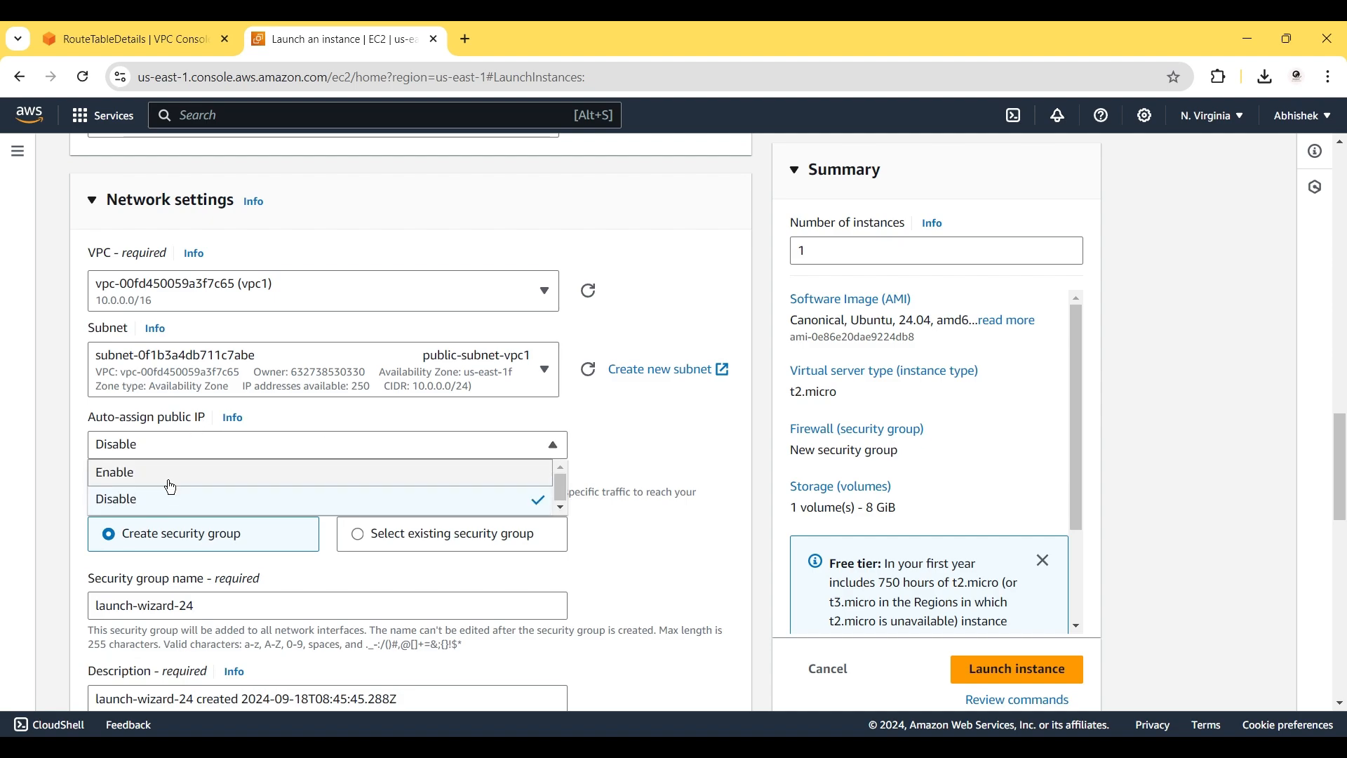
click(171, 486)
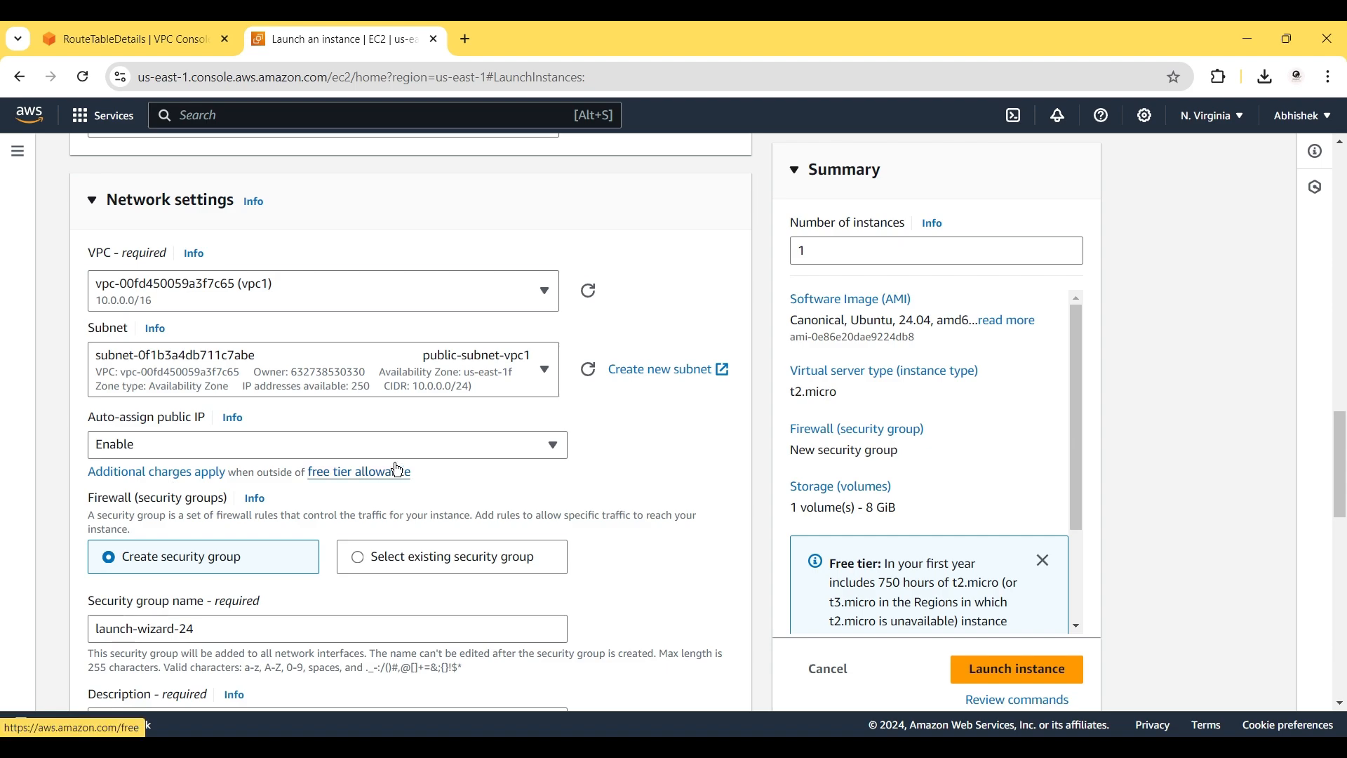
scroll(456, 471, down, 3)
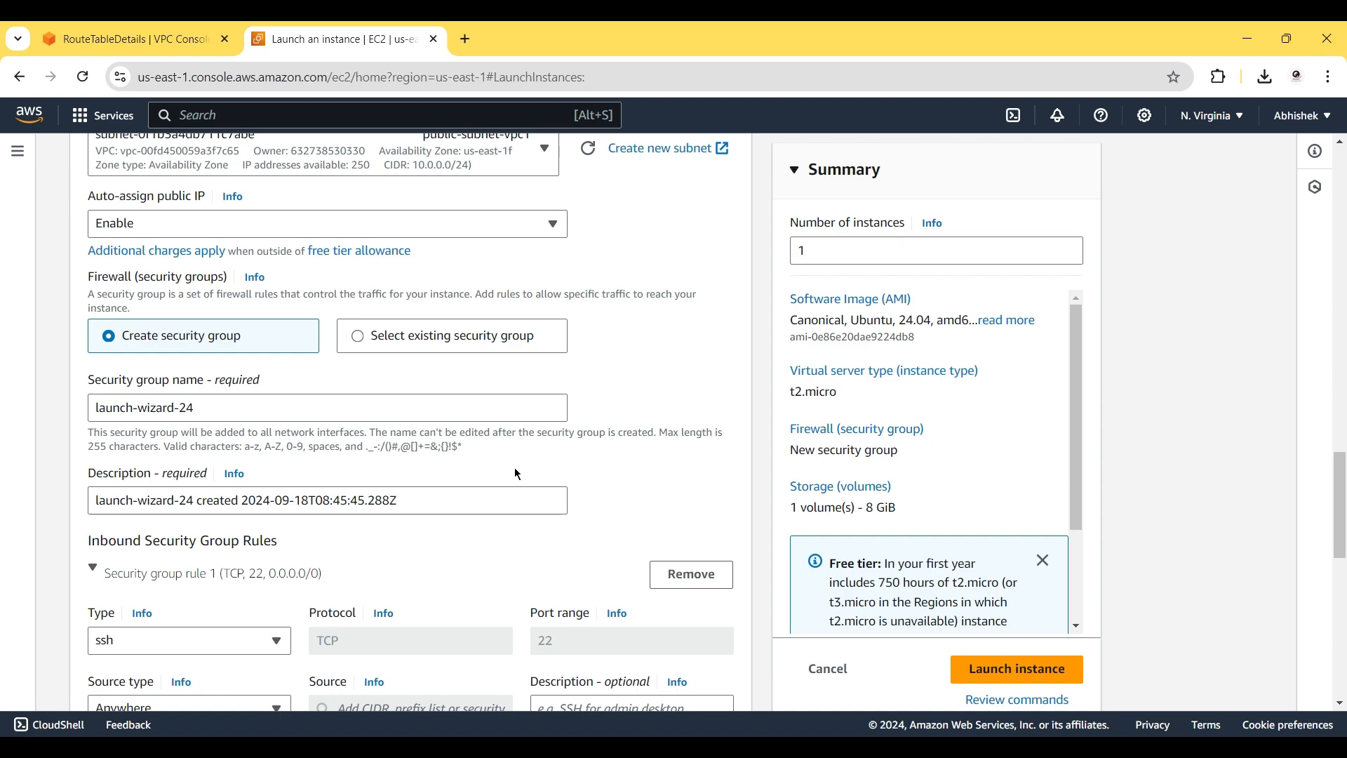
scroll(518, 475, down, 3)
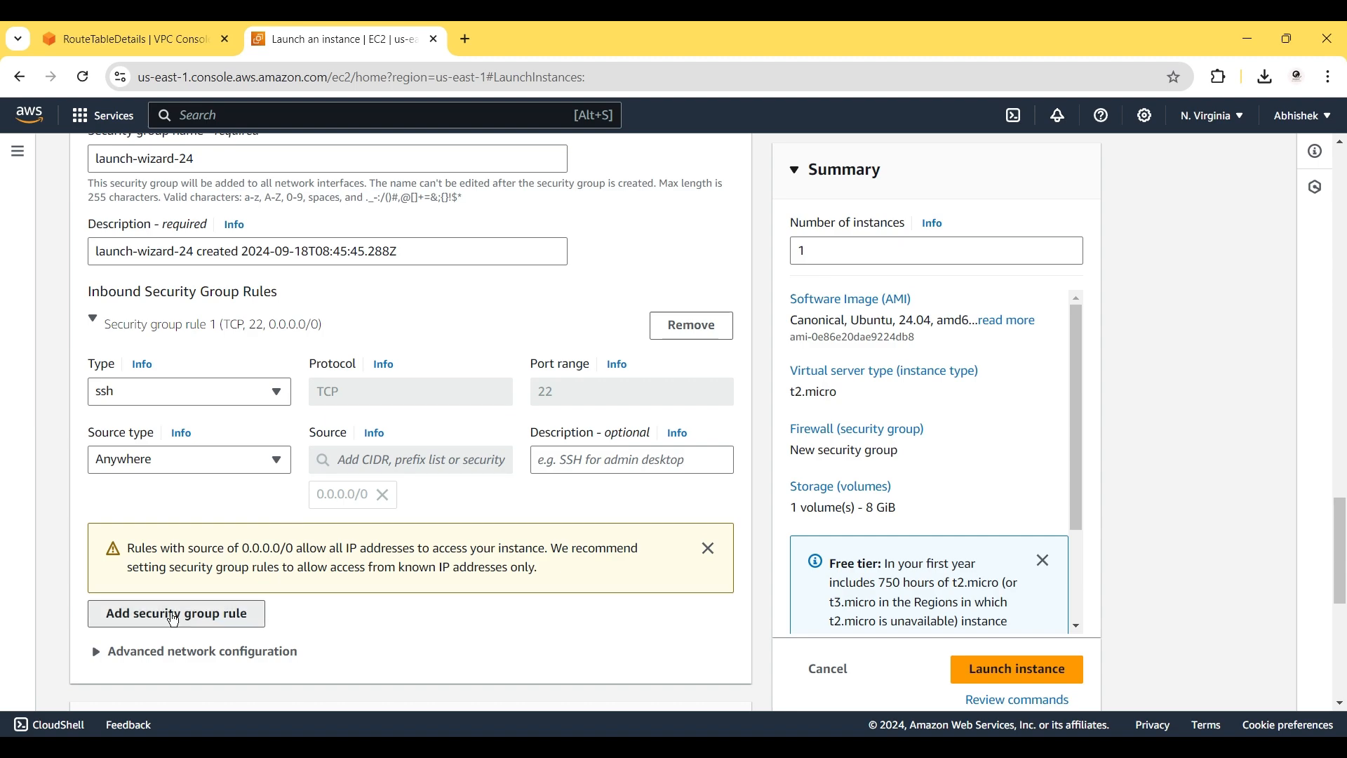
Add a security group rule allowing HTTP on port 80 from Anywhere (0.0.0.0/0).
click(174, 616)
click(171, 612)
key(h)
click(156, 562)
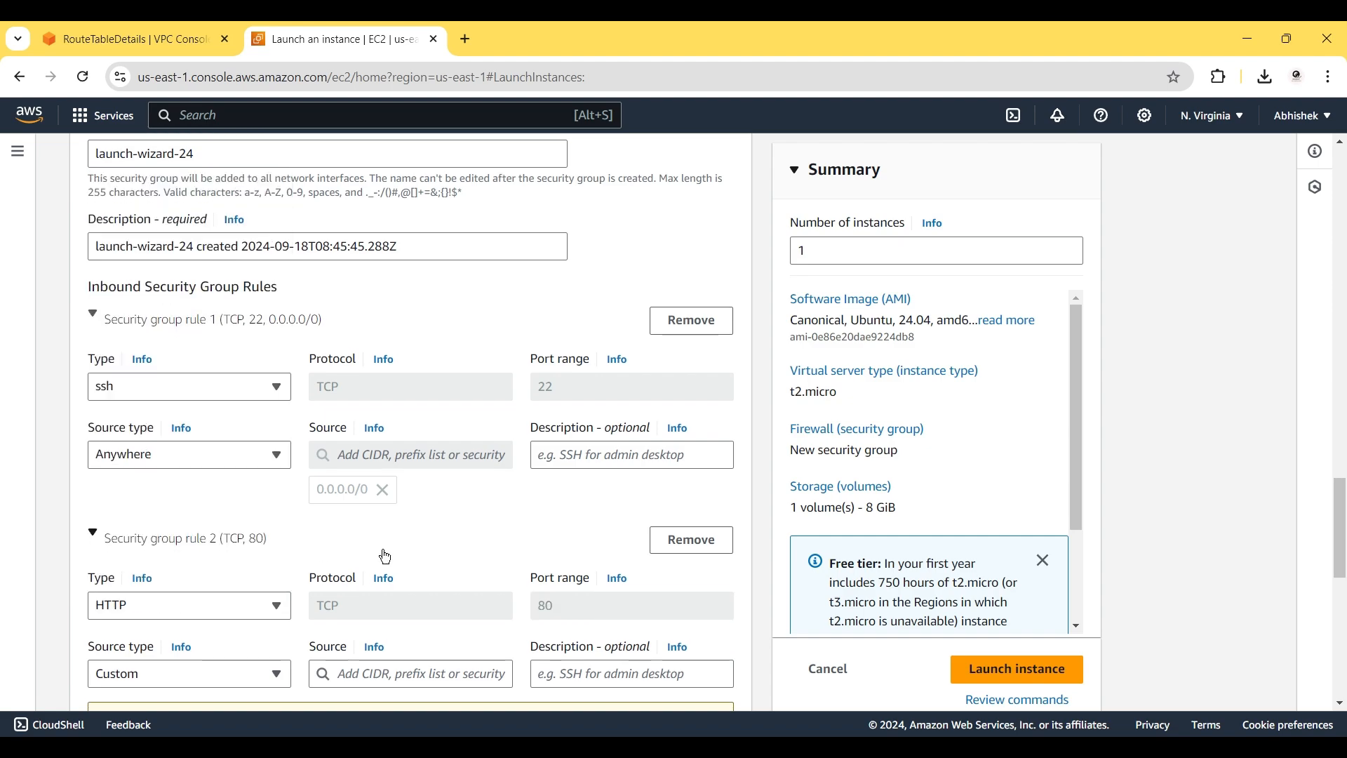
scroll(386, 557, down, 3)
click(211, 490)
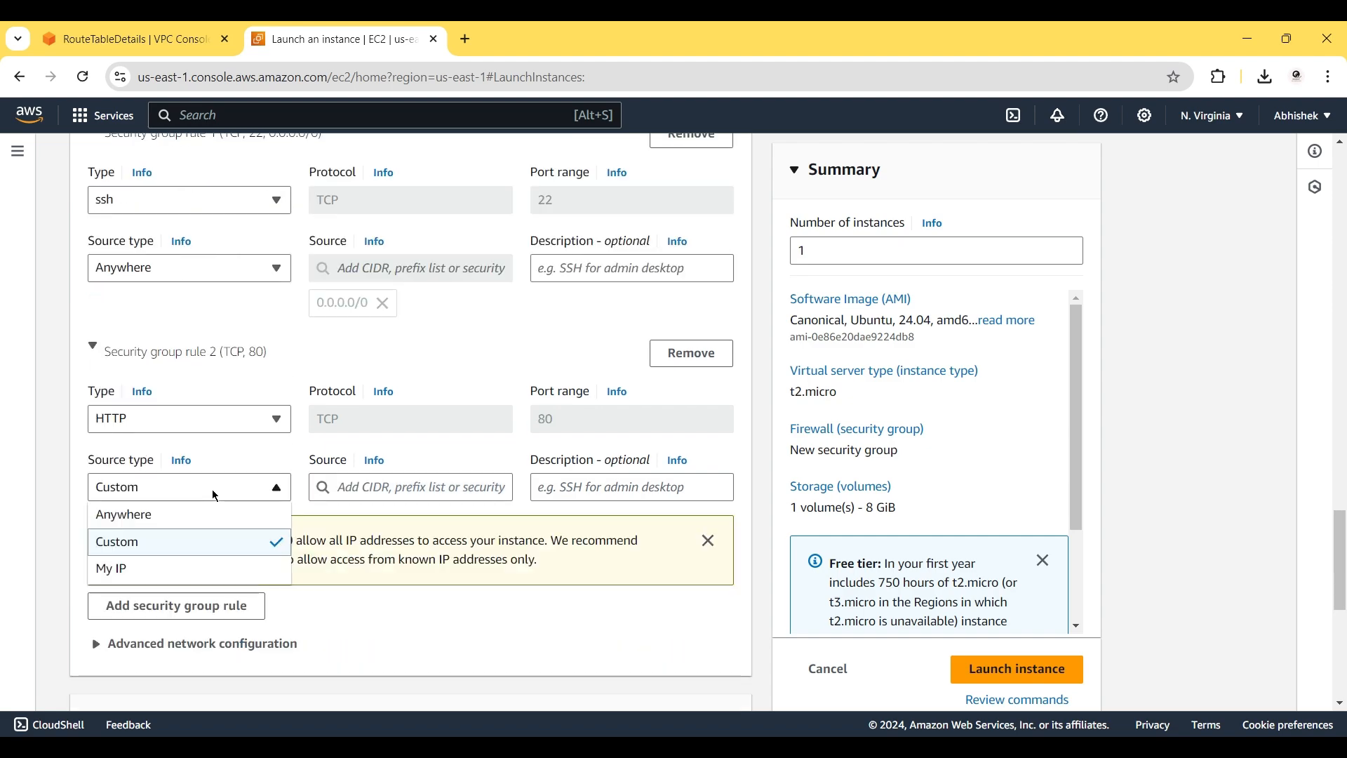
click(179, 519)
scroll(407, 597, down, 7)
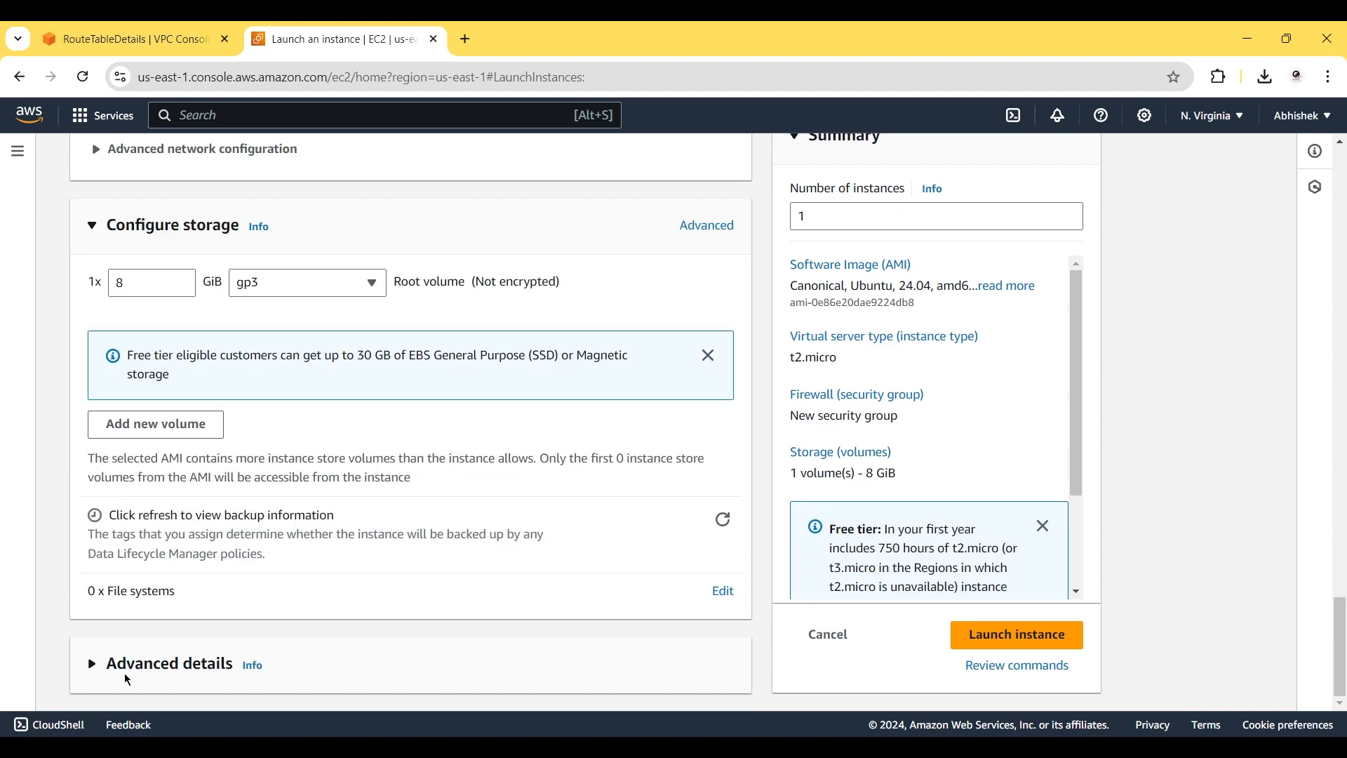
Paste the Apache install bash script into User data under Advanced details and launch the instance.
click(148, 675)
scroll(146, 666, down, 20)
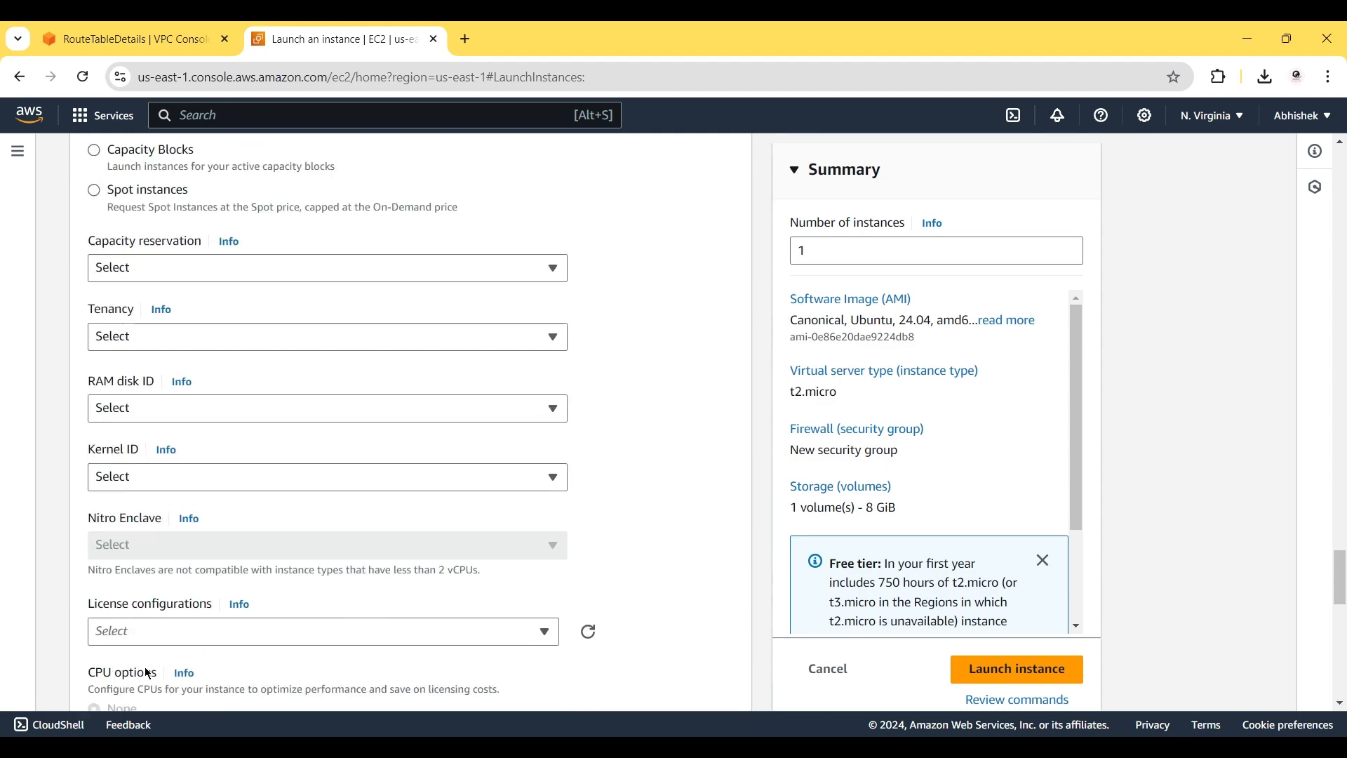
click(181, 407)
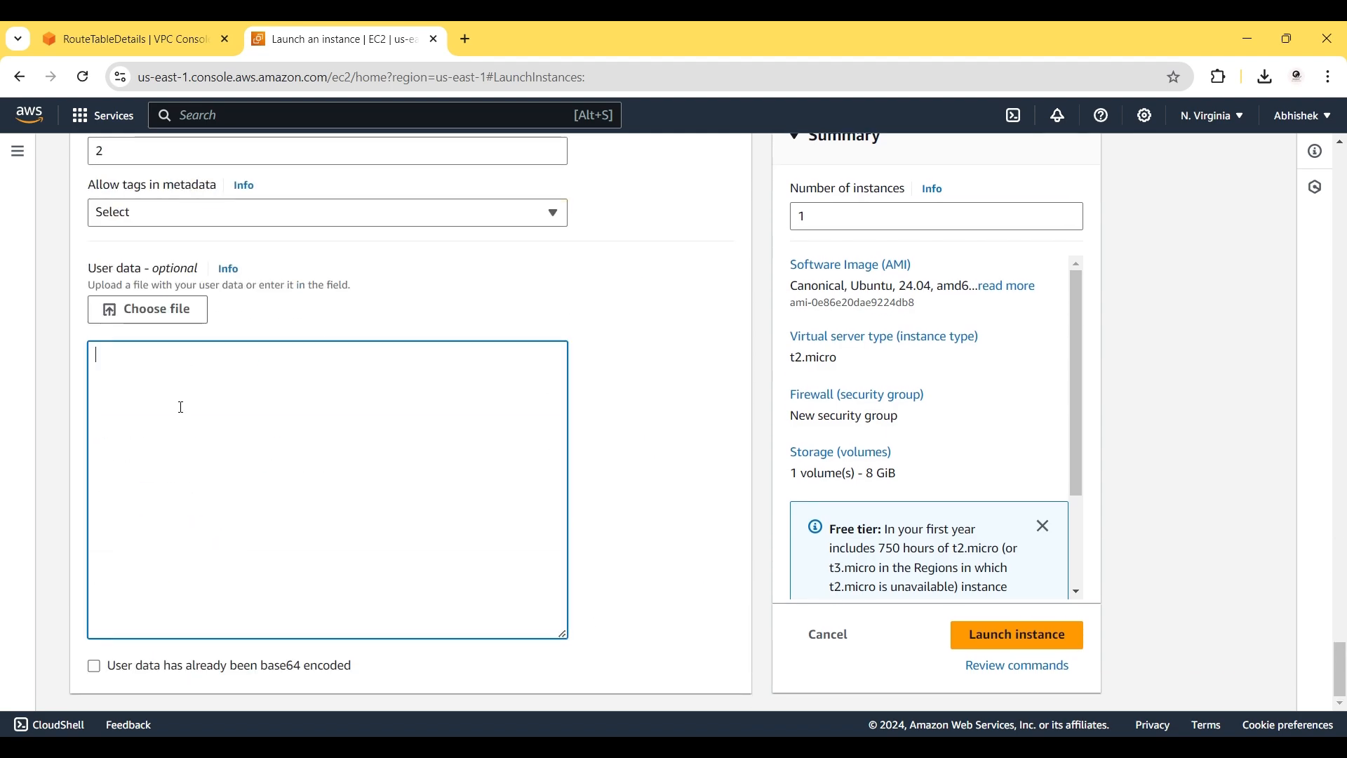
text(yes | sudo apt update  yes | sudo apt install apache2  cd /var/www/html/  echo "<h1>Server Details</h1><p><strong>Hostname:</strong>$(hostname)</p> <p><strong>IP Address:</strong>$(hostname -I | cut -d' ' -f1)</p>" | sudo tee /var/www/html/index.html  sudo systemctl restart apache2)
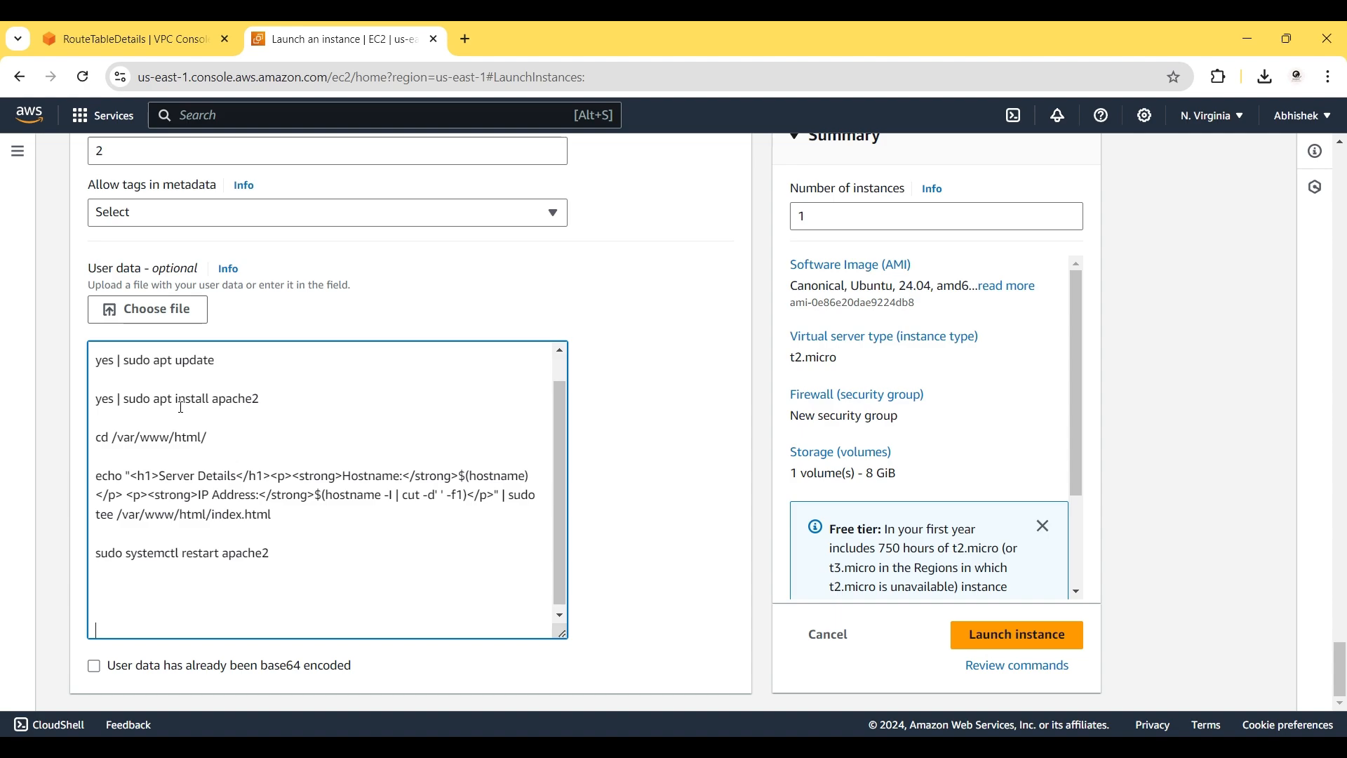
scroll(181, 408, up, 1)
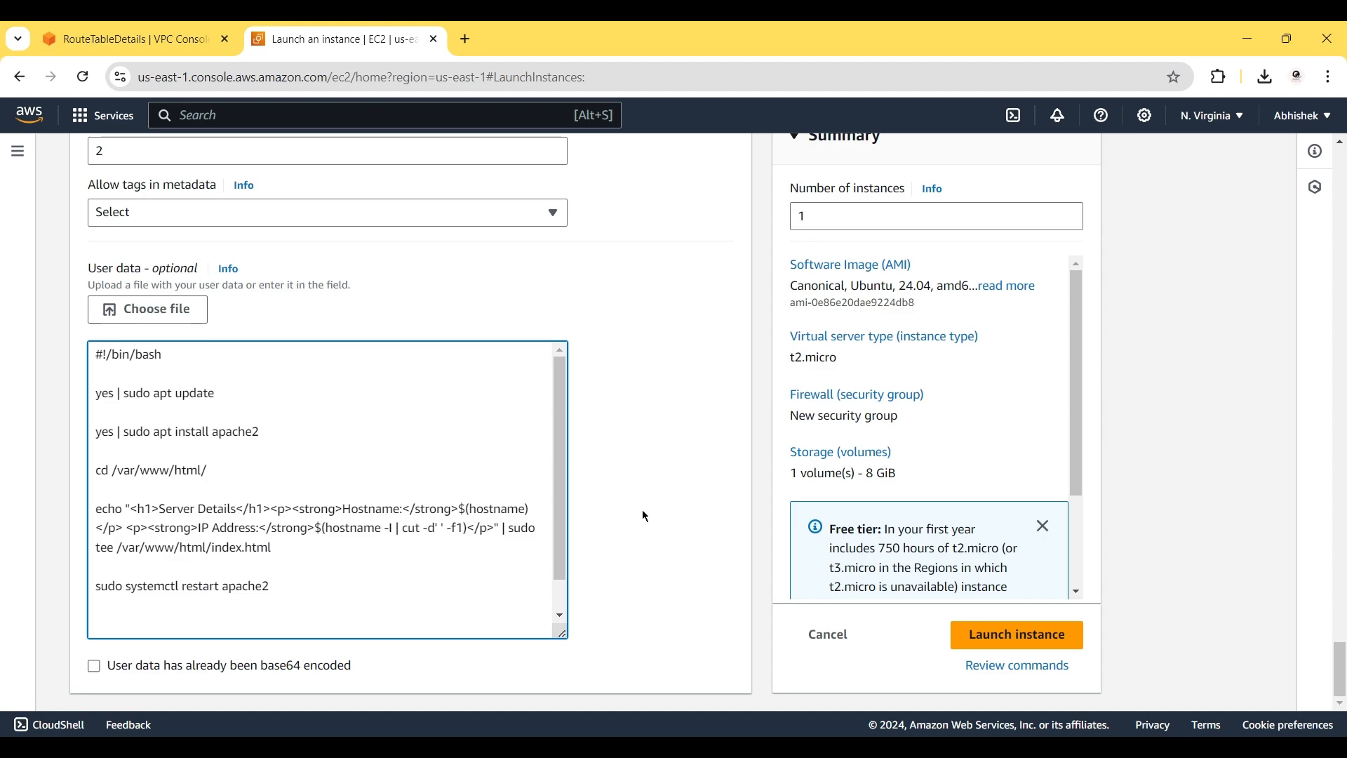
click(1019, 640)
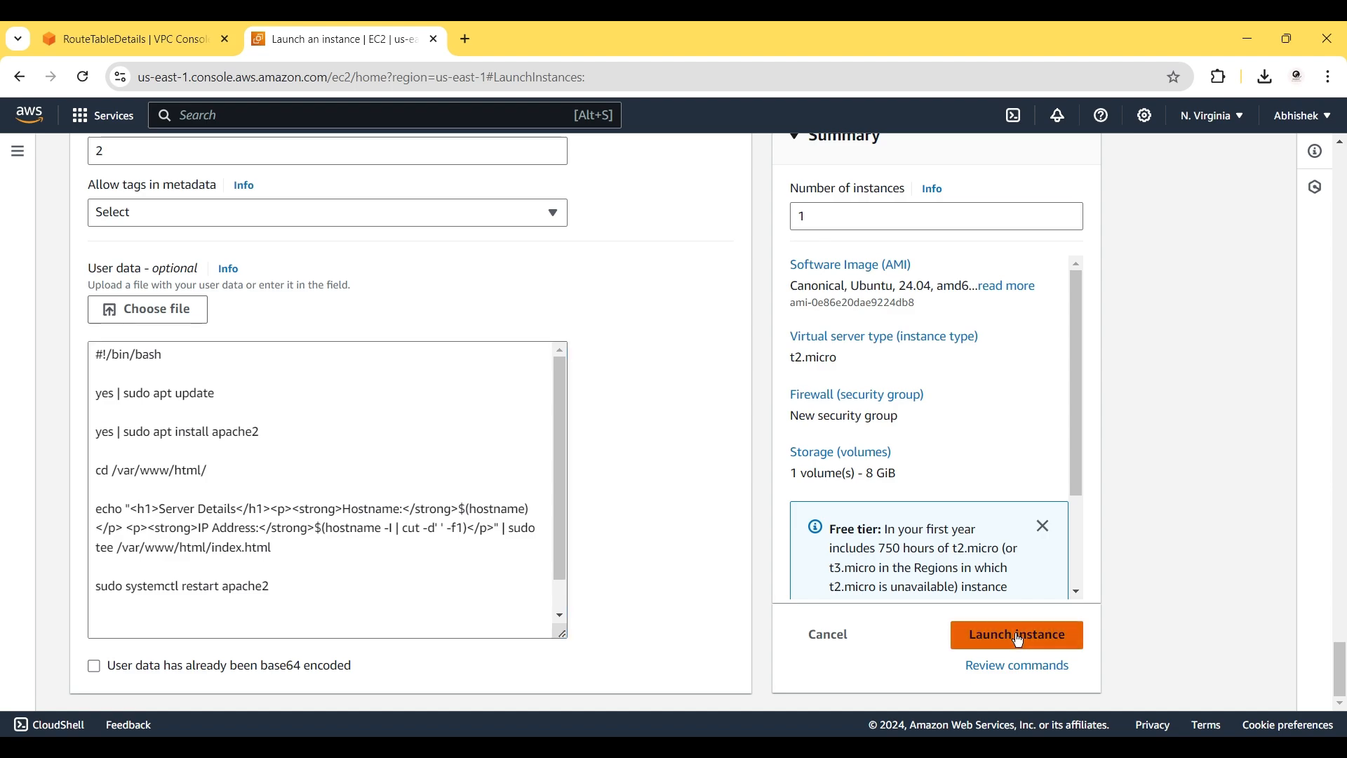
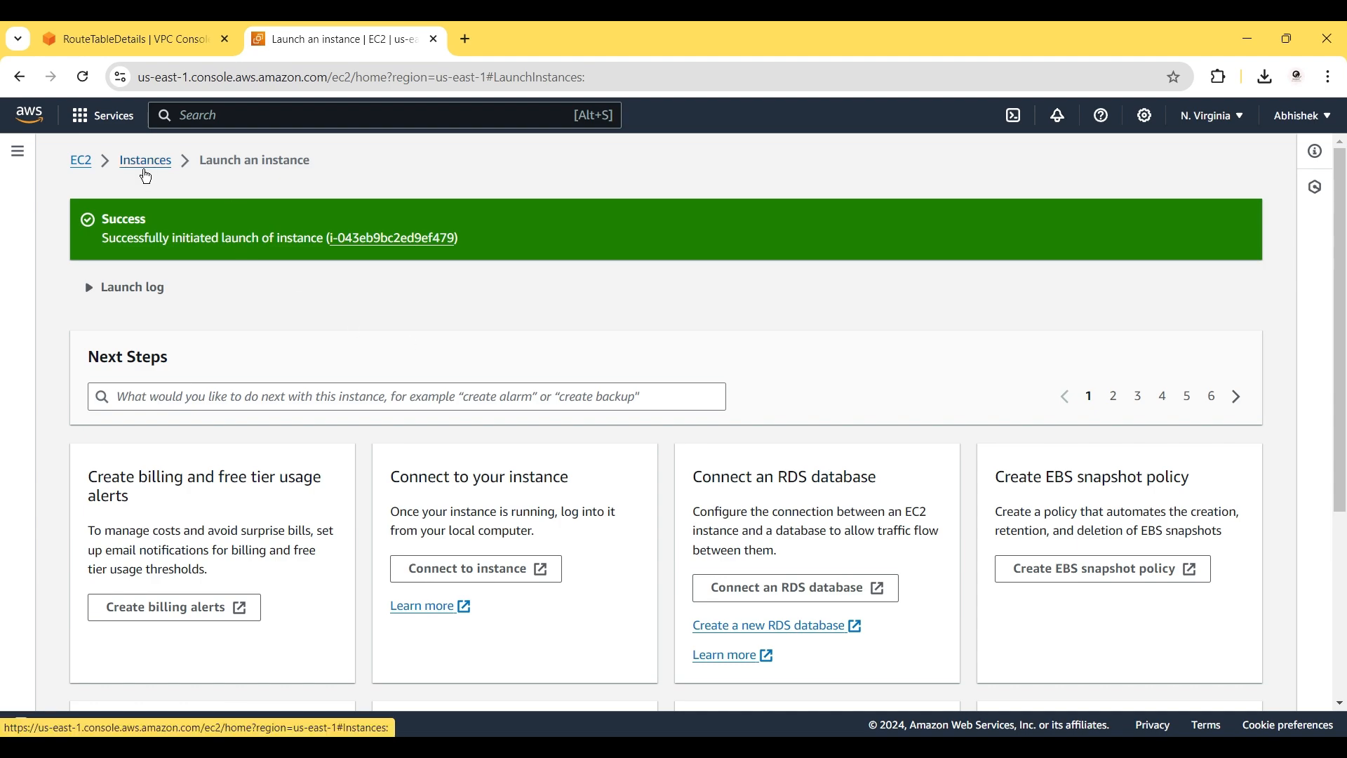
Refresh the Instances list to show the new ec2-vpc-1 instance as Pending.
click(146, 161)
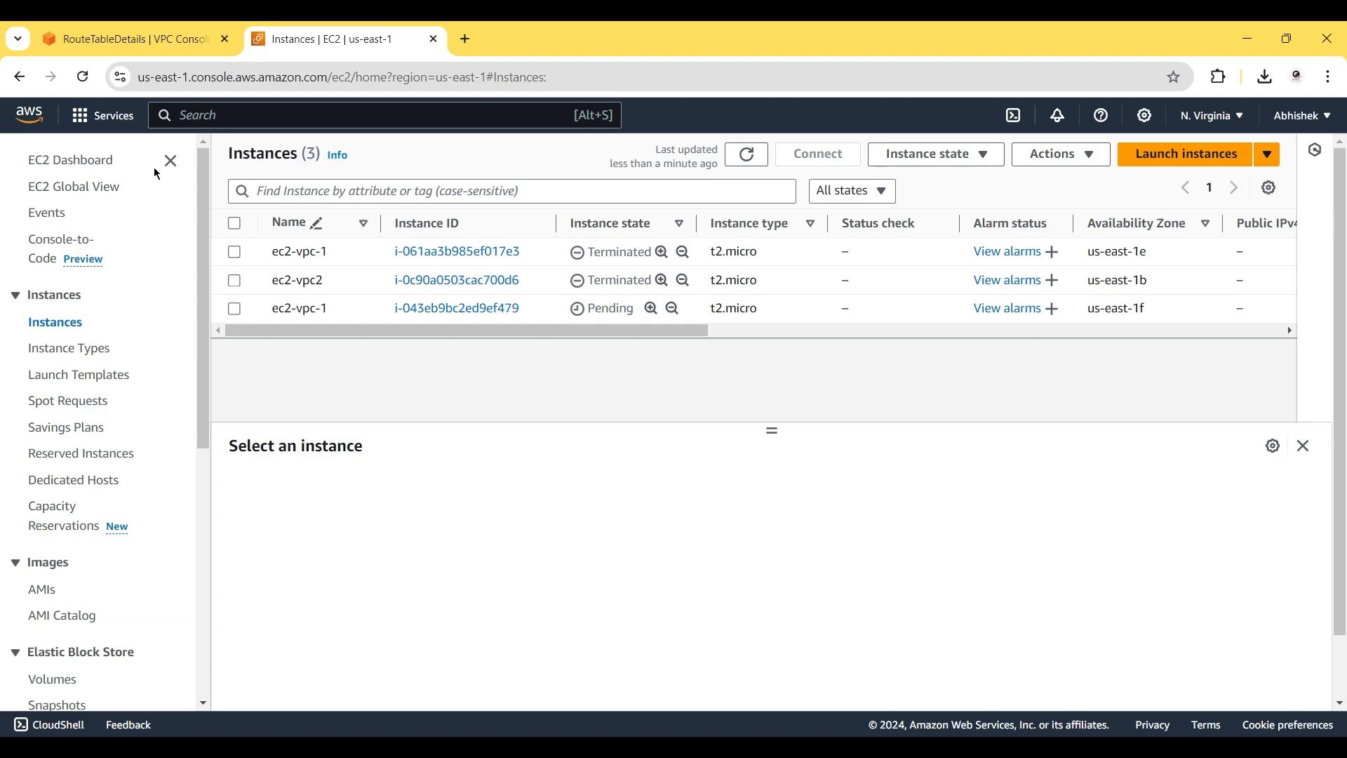
click(748, 155)
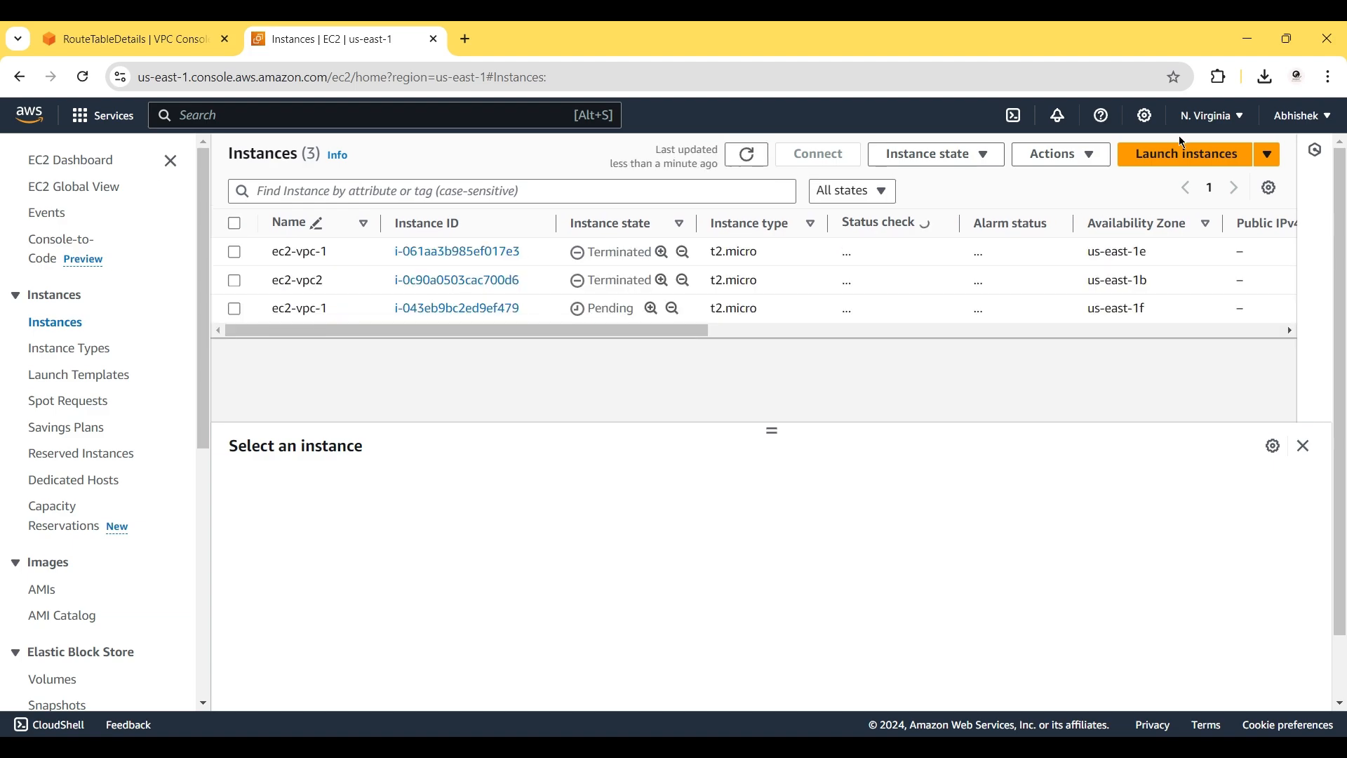
Start a new instance launch named ec2-vpc2 using the Ubuntu AMI.
click(1192, 153)
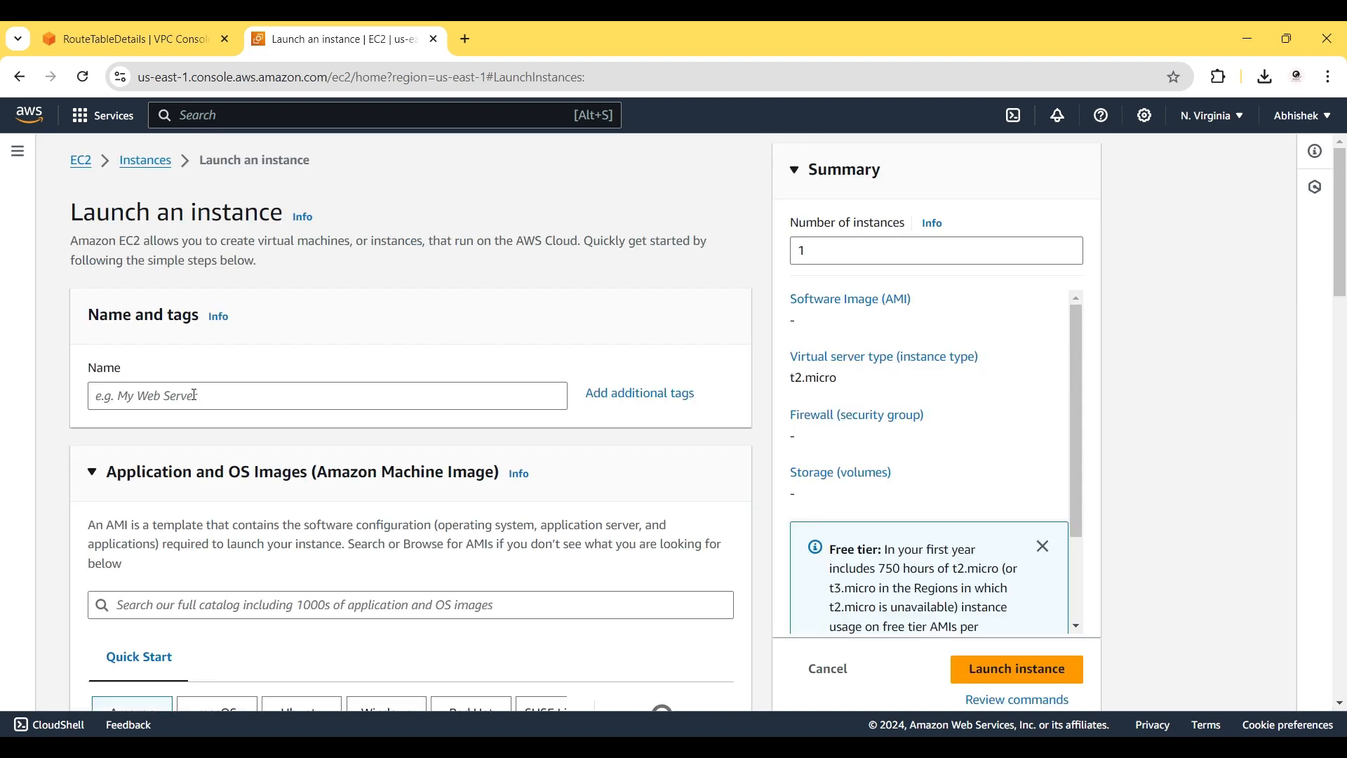
click(195, 395)
text(ec2-vpc)
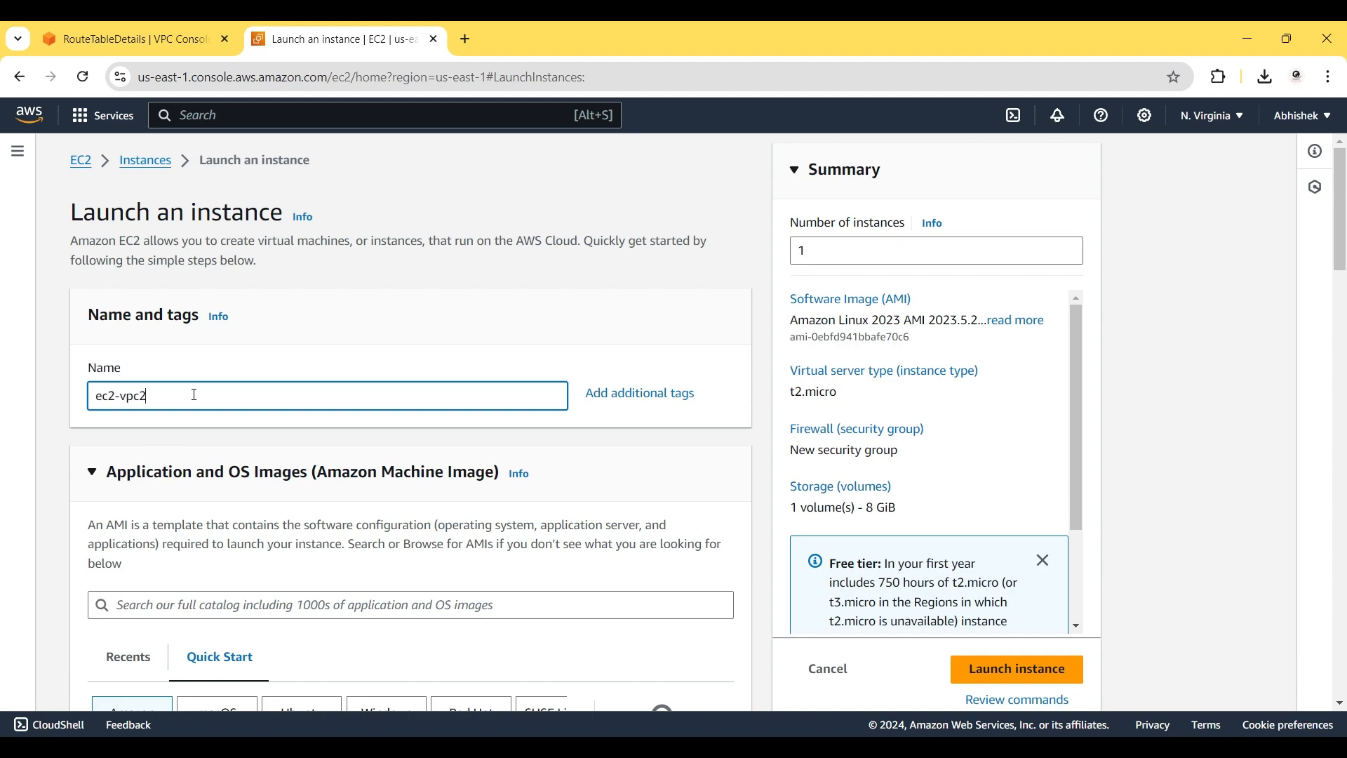
text(2)
scroll(300, 496, down, 3)
click(300, 497)
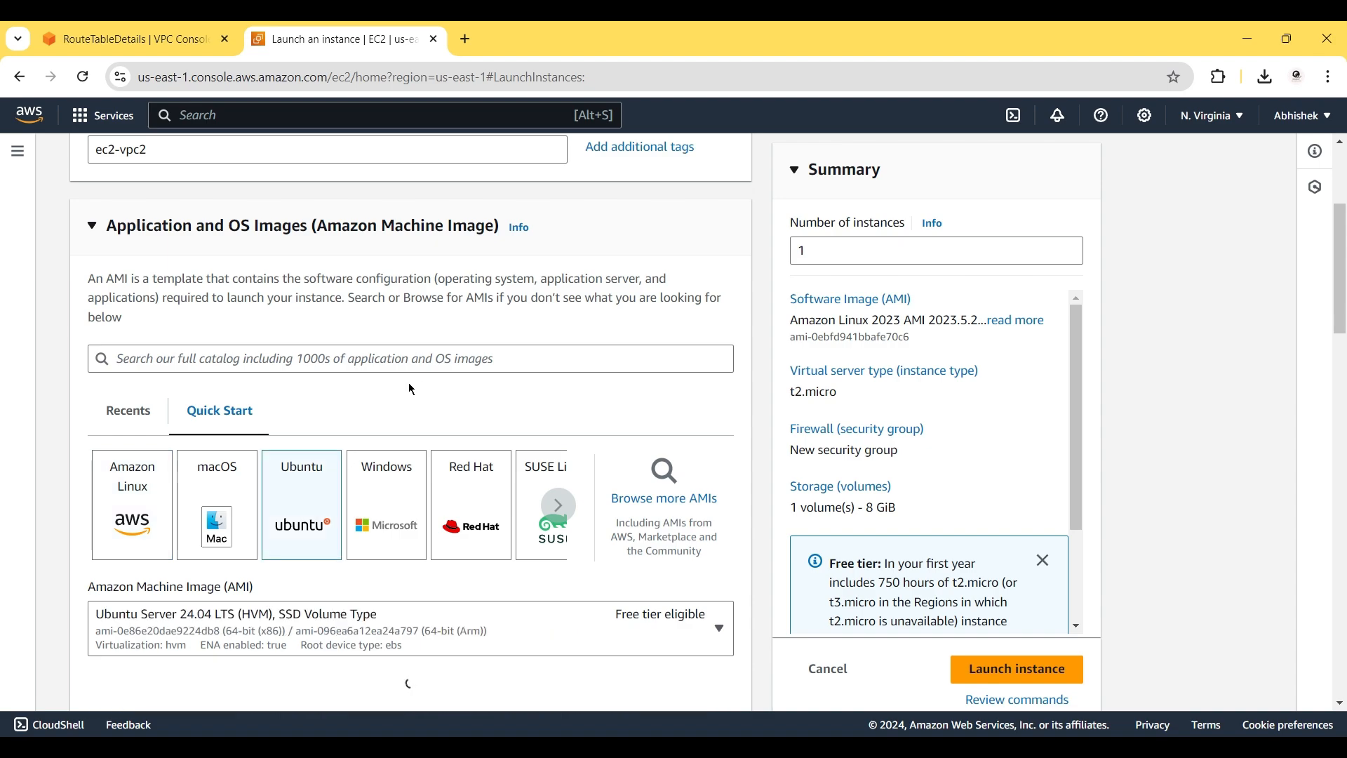
Create a new key pair named key2 for the instance.
scroll(414, 388, down, 4)
scroll(418, 388, down, 3)
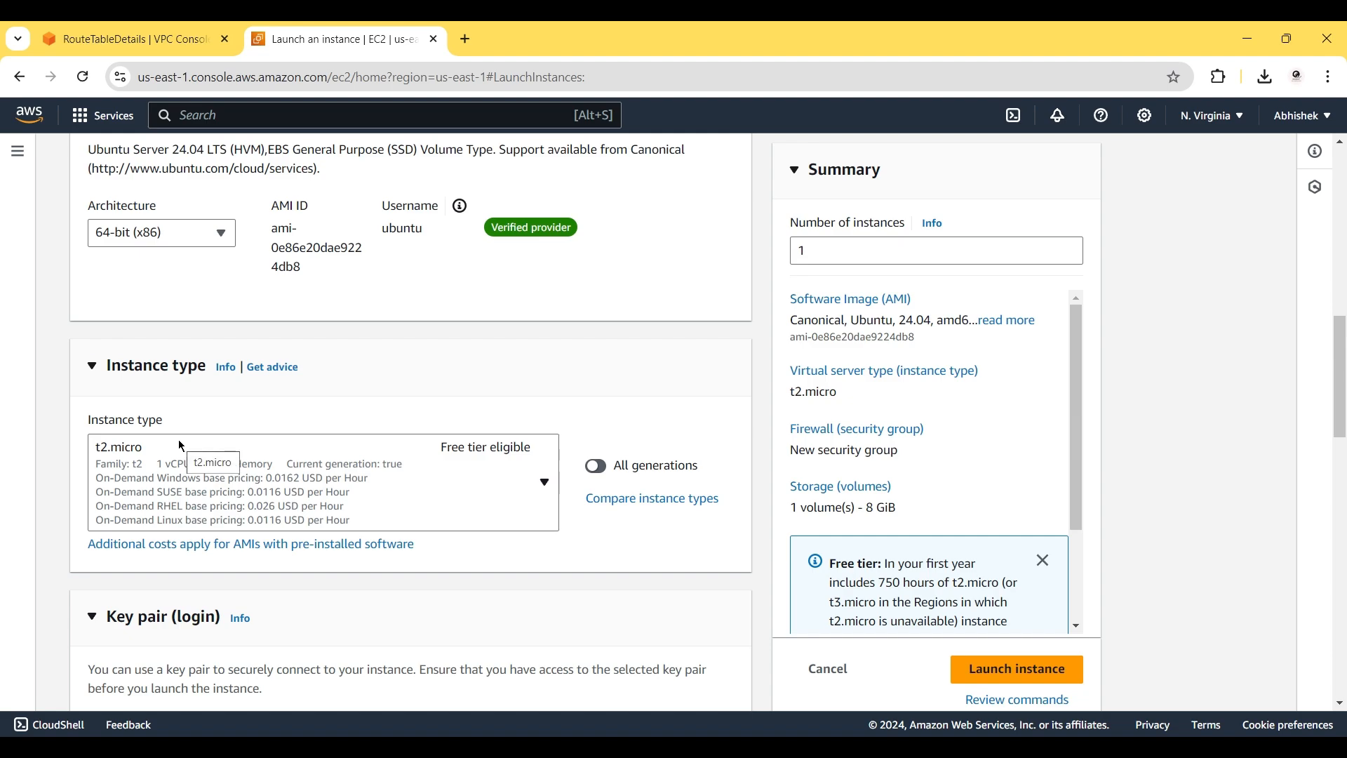
scroll(178, 440, down, 3)
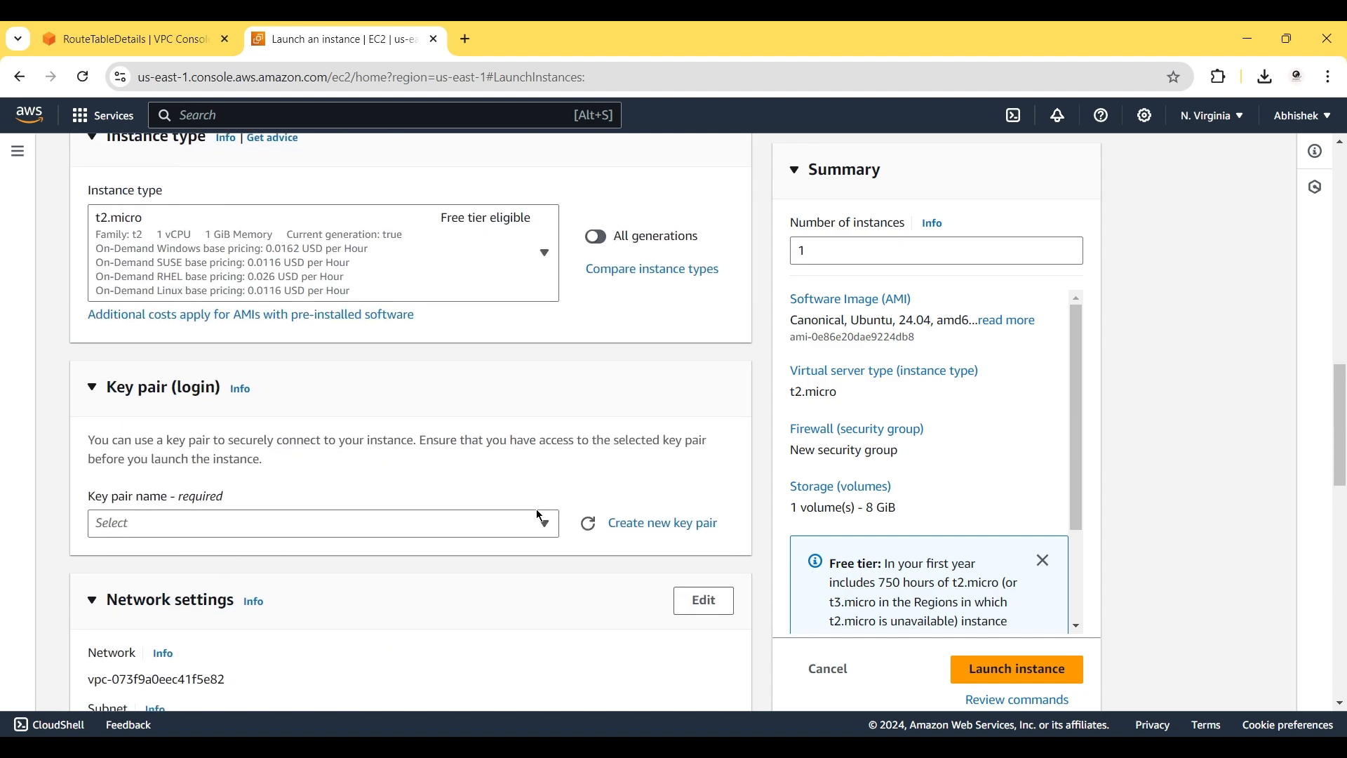
click(619, 528)
click(535, 271)
text(key2)
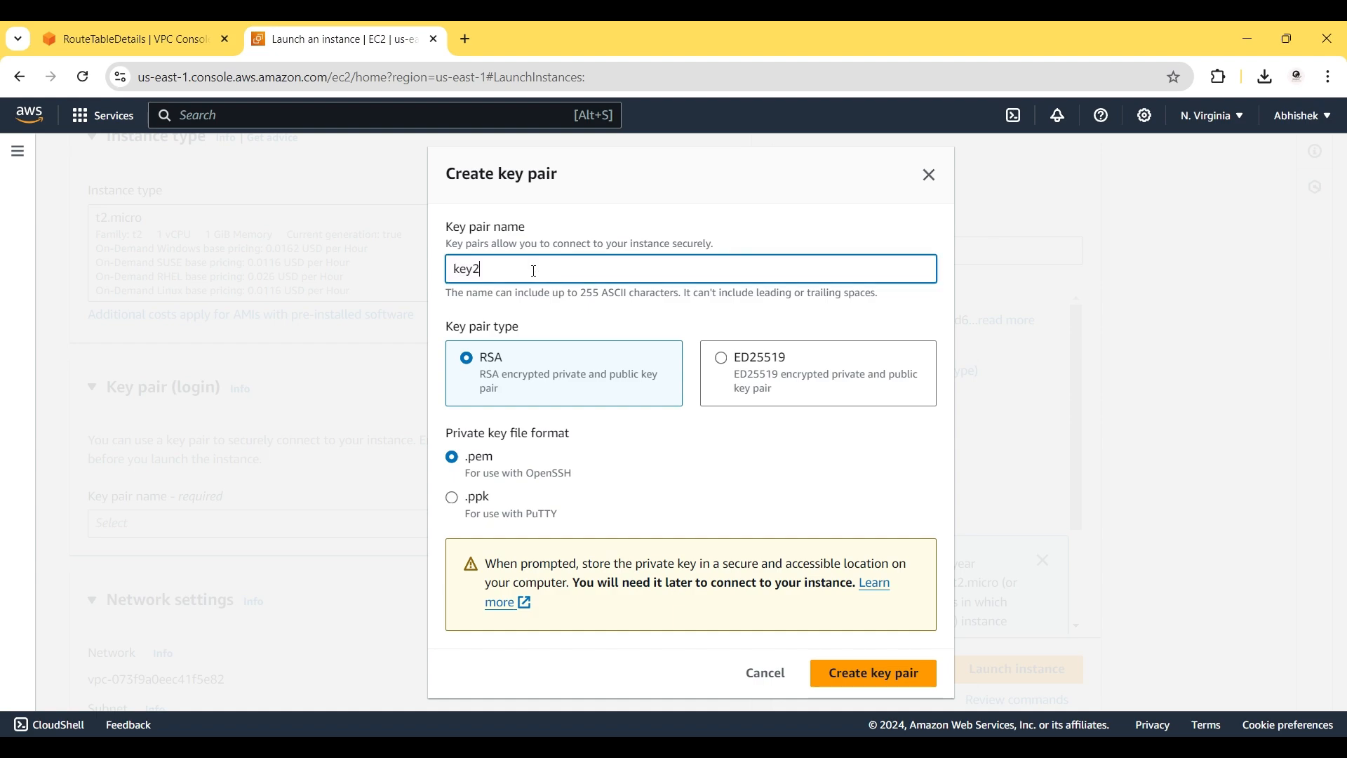
click(851, 672)
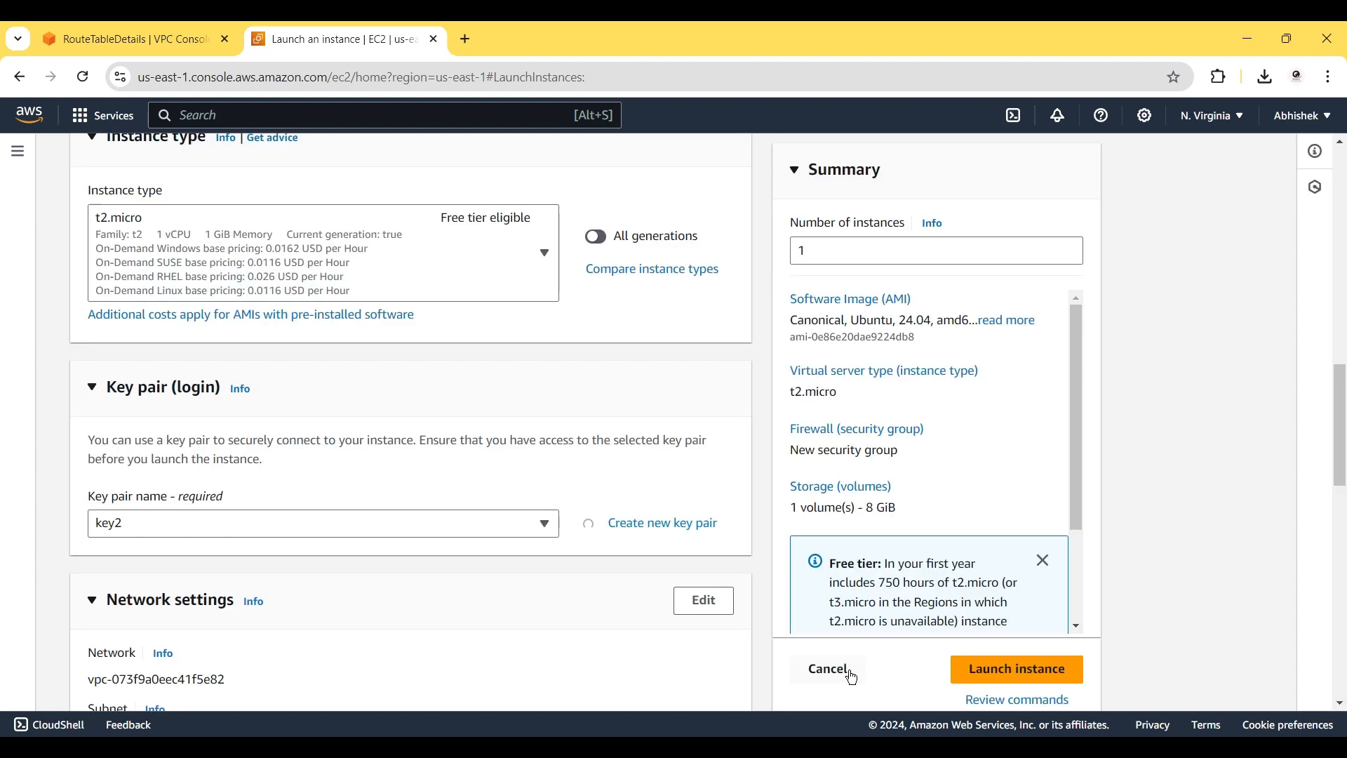
Place the instance in vpc2 with auto-assign public IP enabled.
scroll(638, 392, down, 3)
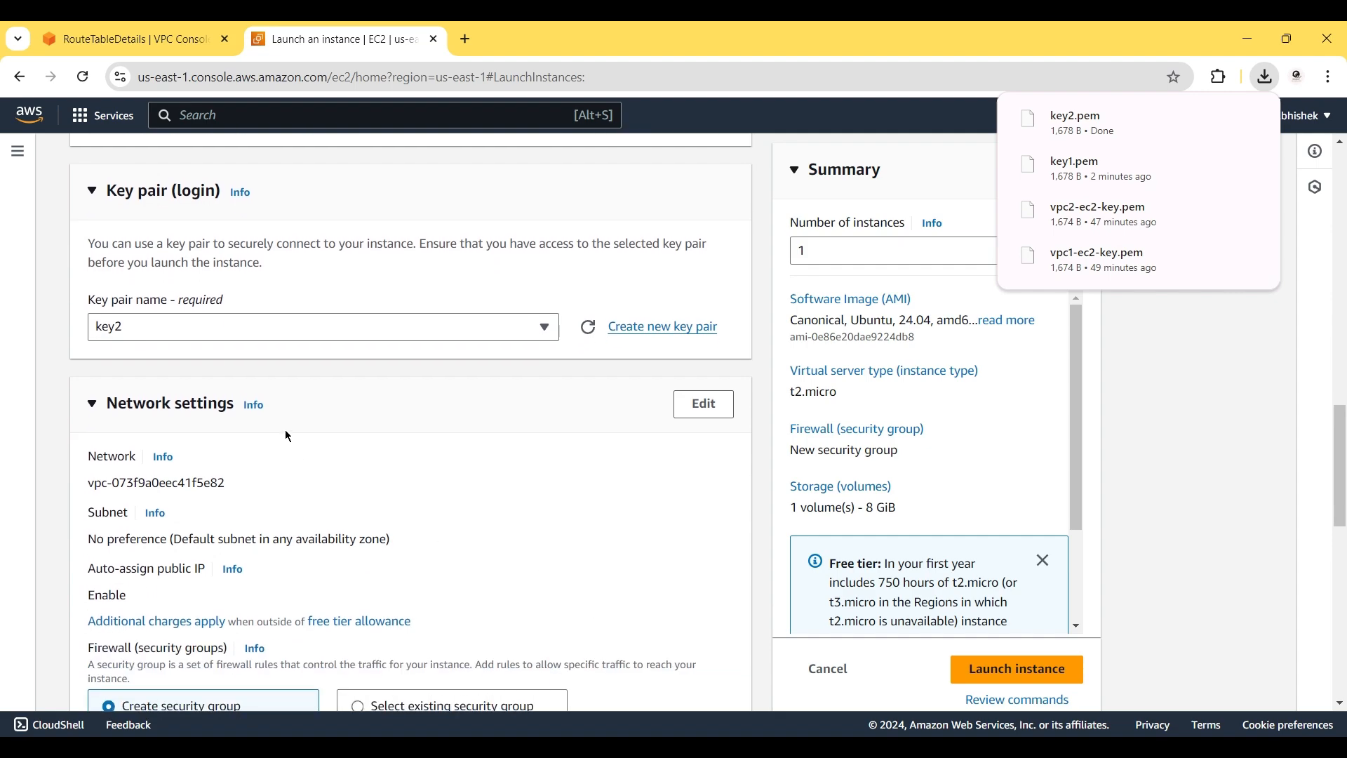
click(704, 406)
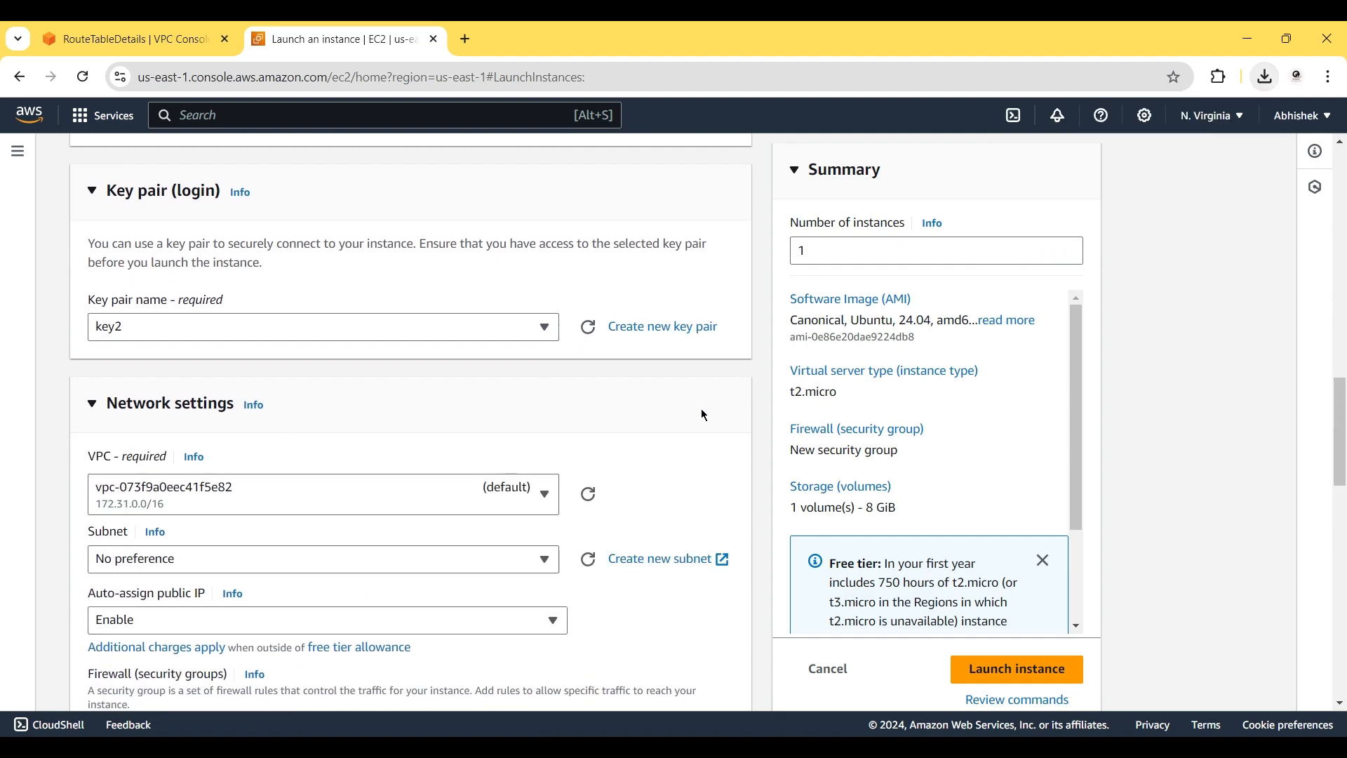
click(362, 499)
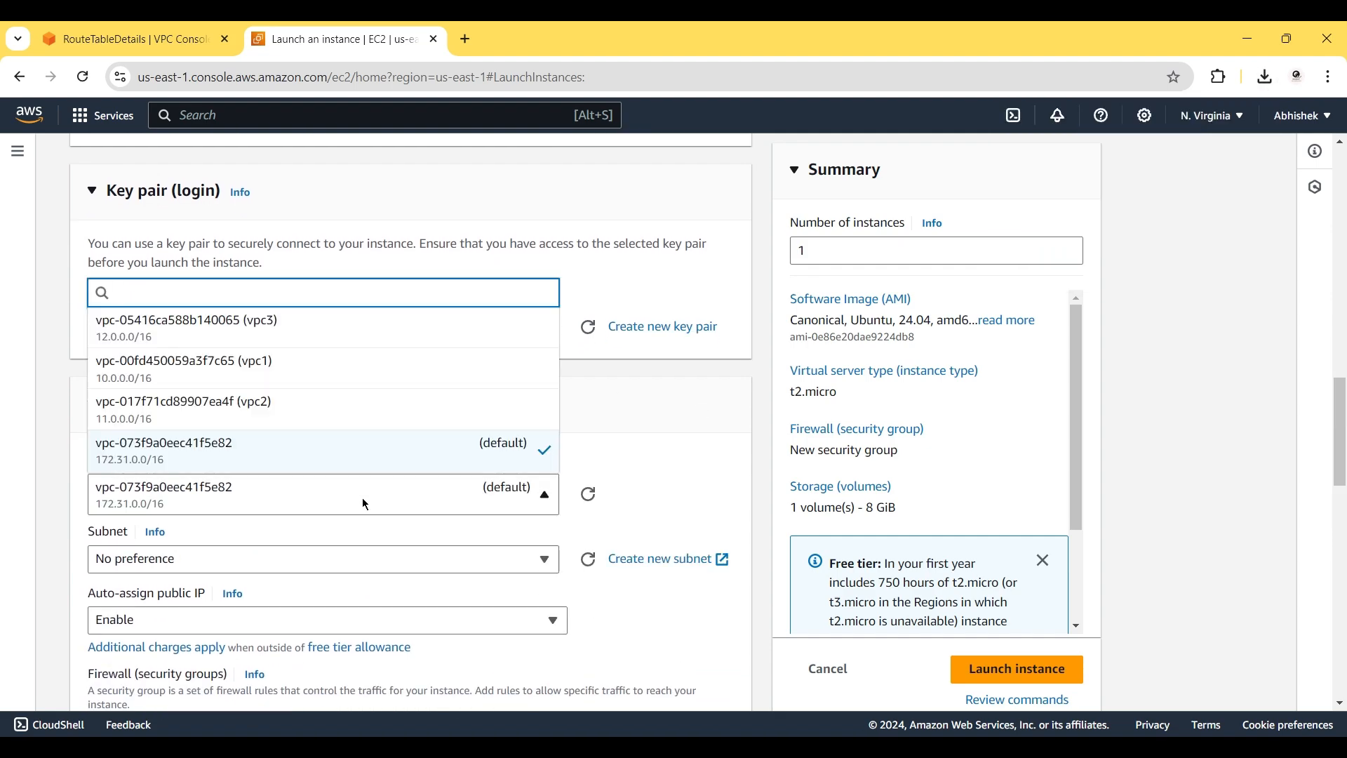
click(292, 409)
scroll(609, 444, down, 3)
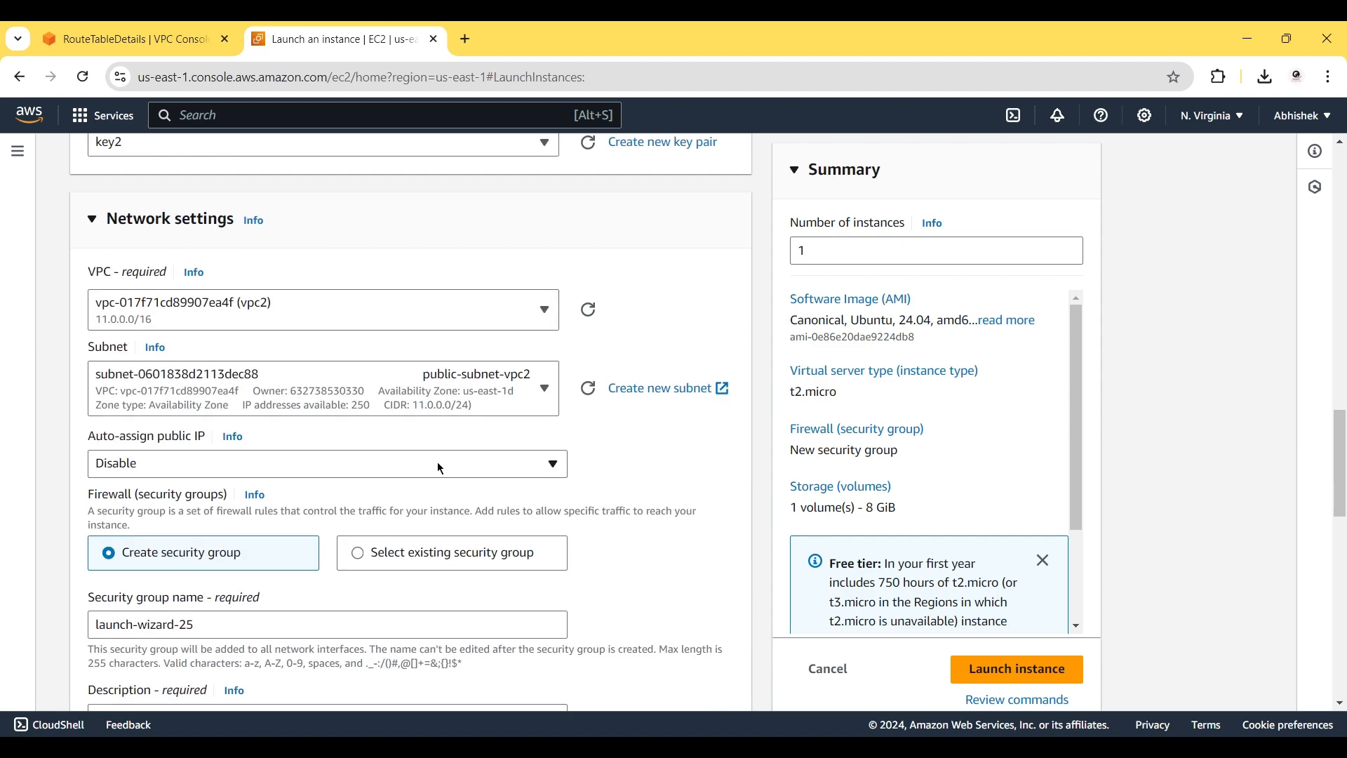
click(316, 464)
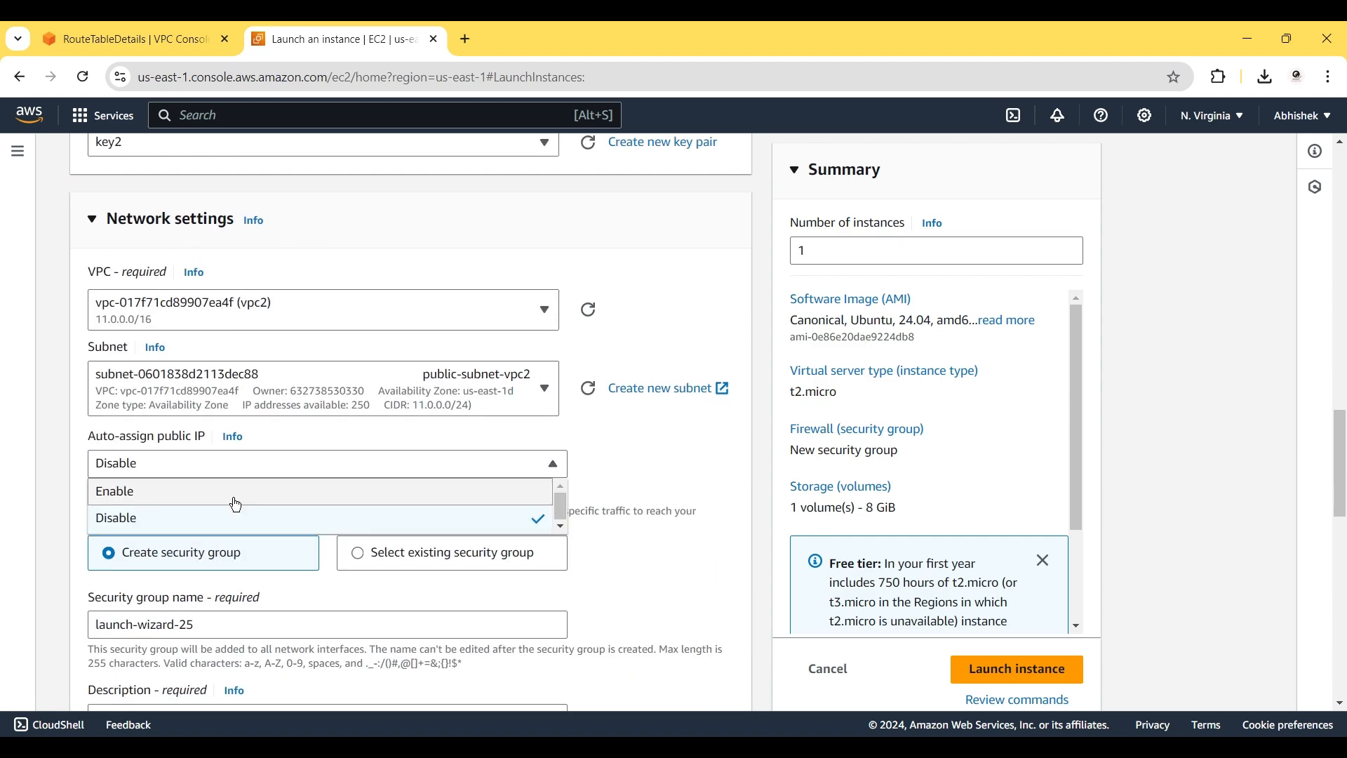
click(236, 505)
Add a security group rule allowing HTTP on port 80 from Anywhere.
scroll(470, 491, down, 4)
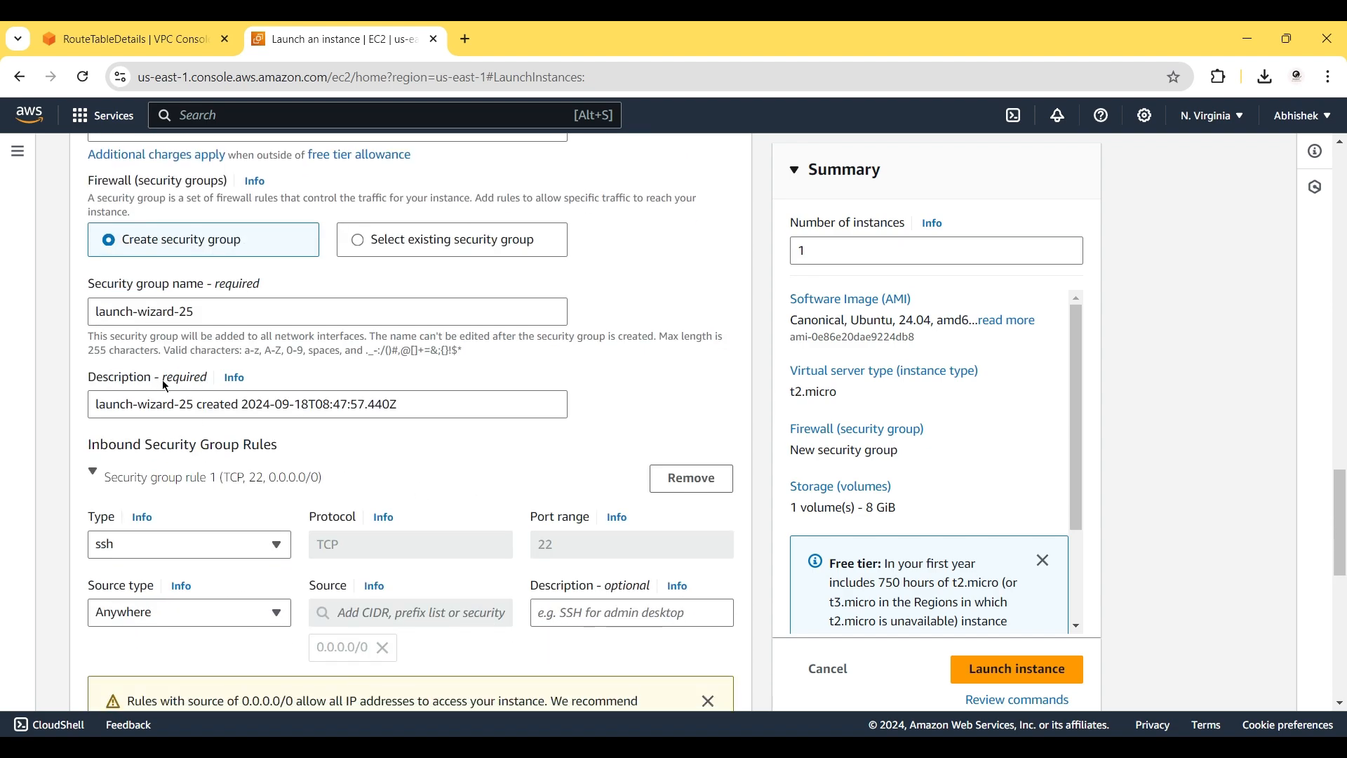
scroll(166, 319, down, 3)
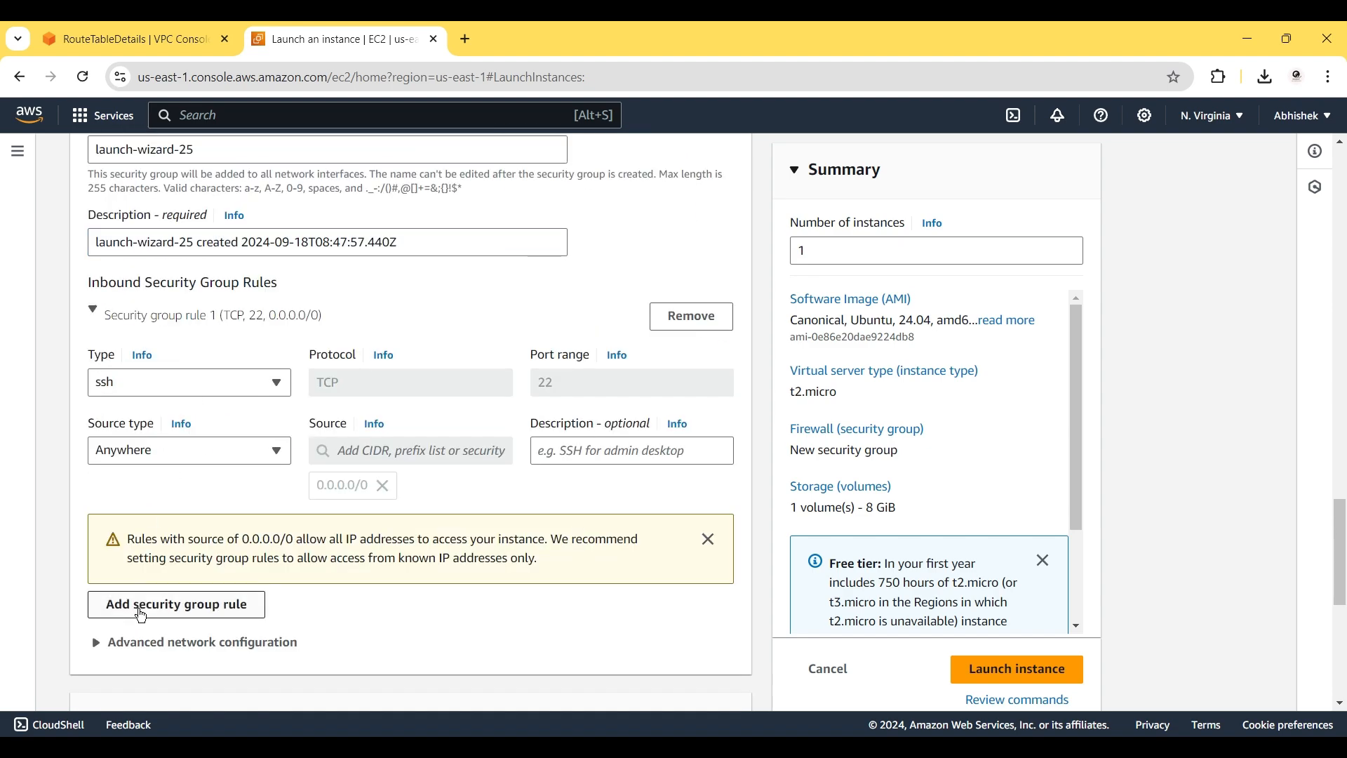
click(141, 610)
click(144, 604)
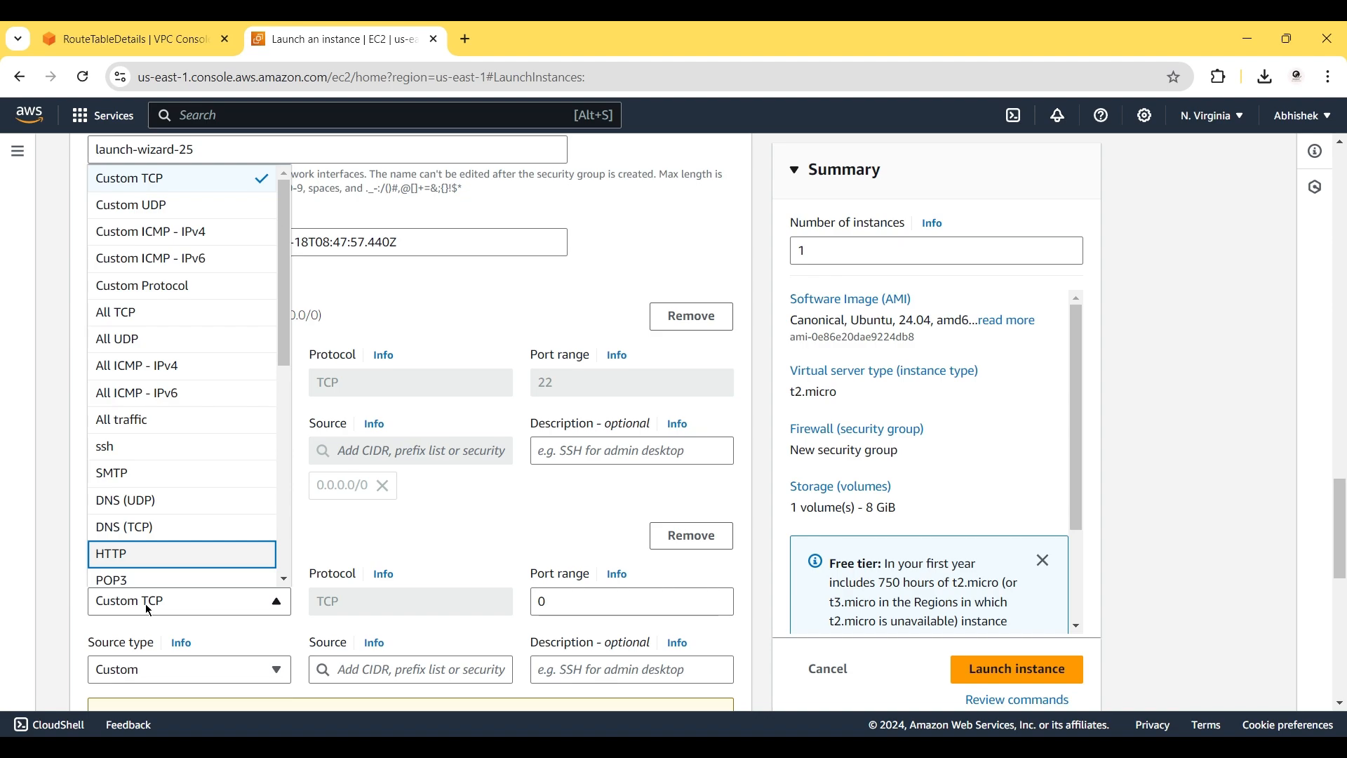
click(136, 555)
scroll(211, 533, down, 2)
click(227, 537)
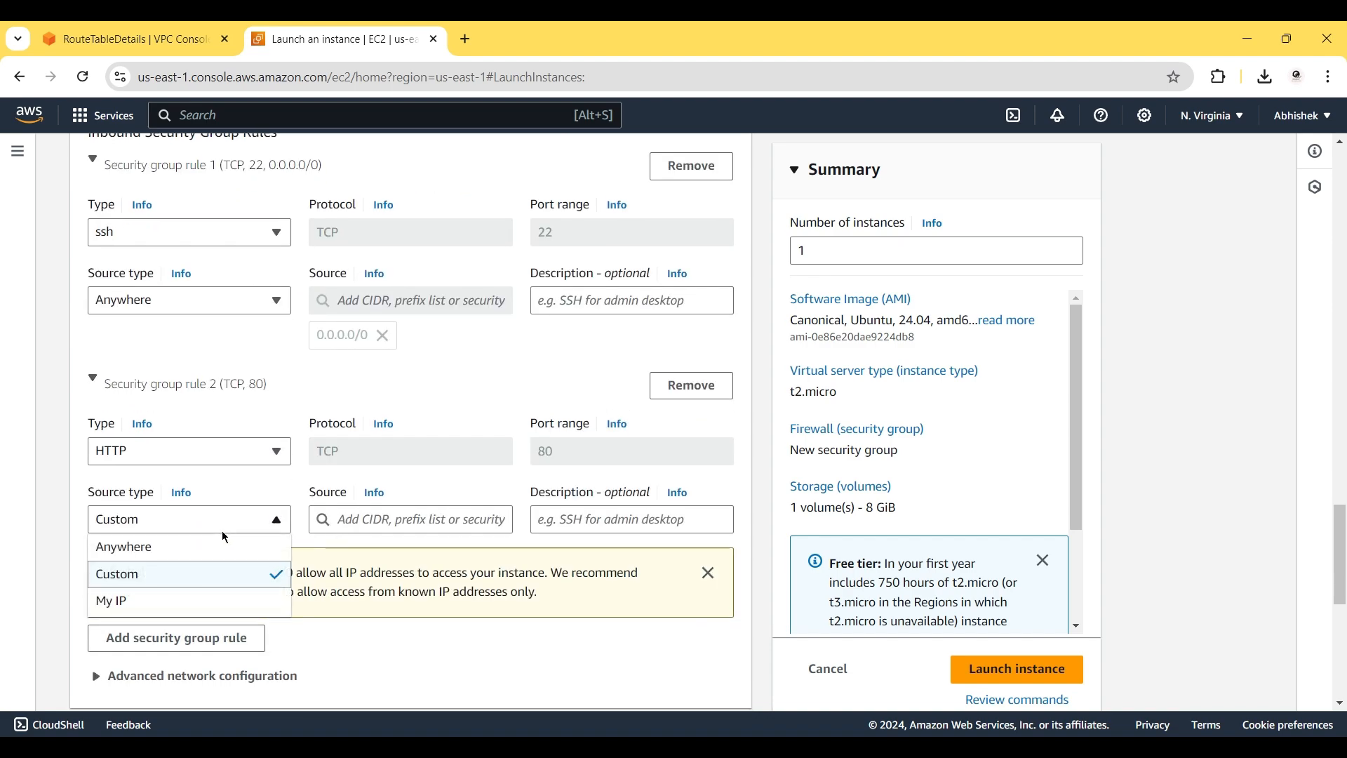
click(203, 546)
scroll(388, 630, down, 7)
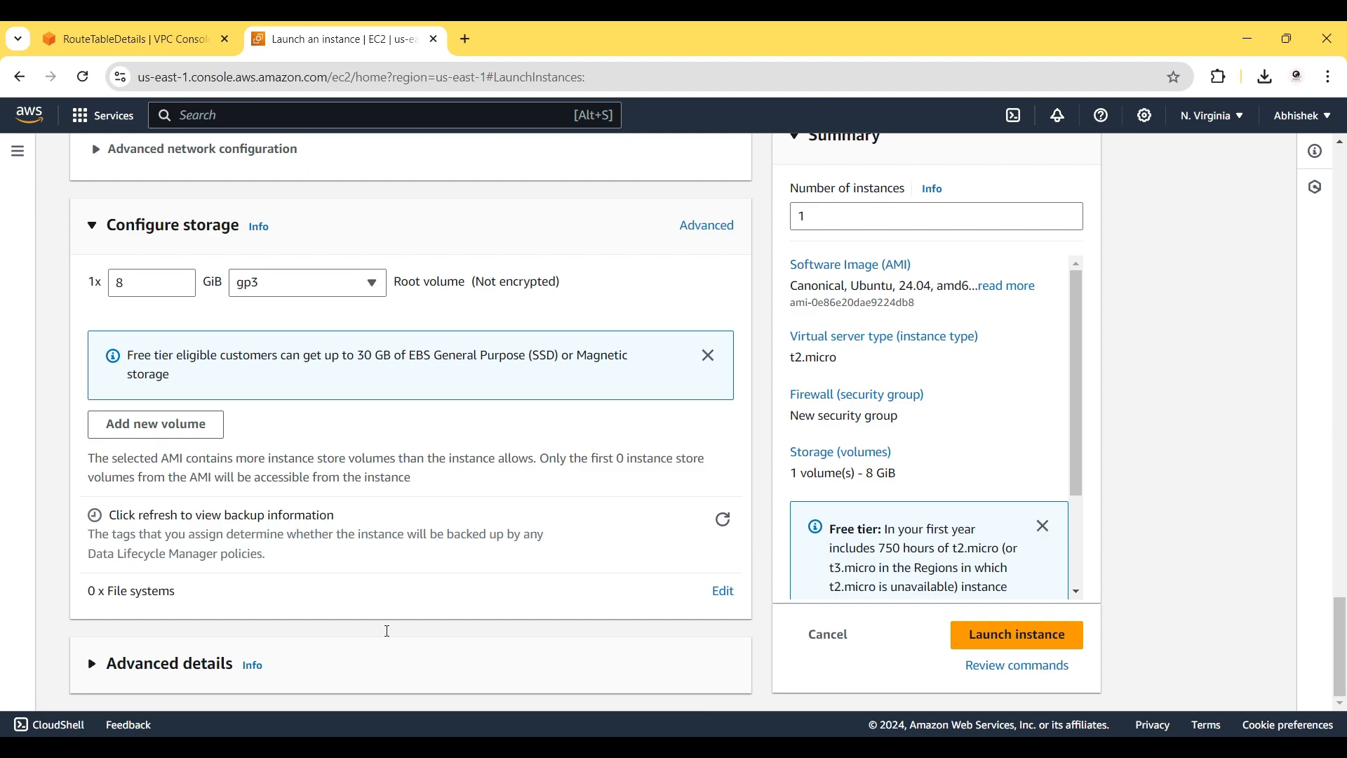
Paste the Apache install script into User data under Advanced details and launch ec2-vpc2.
click(171, 676)
scroll(168, 632, down, 15)
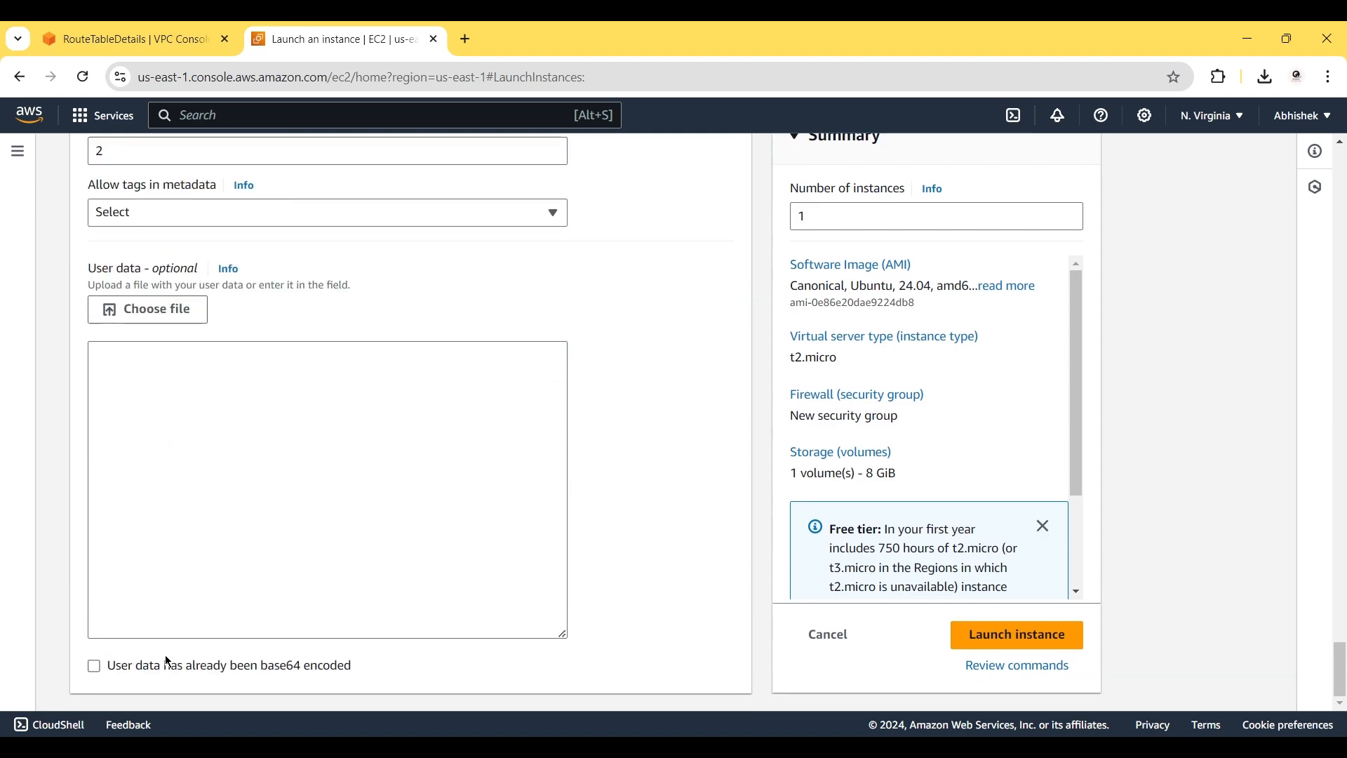
click(167, 426)
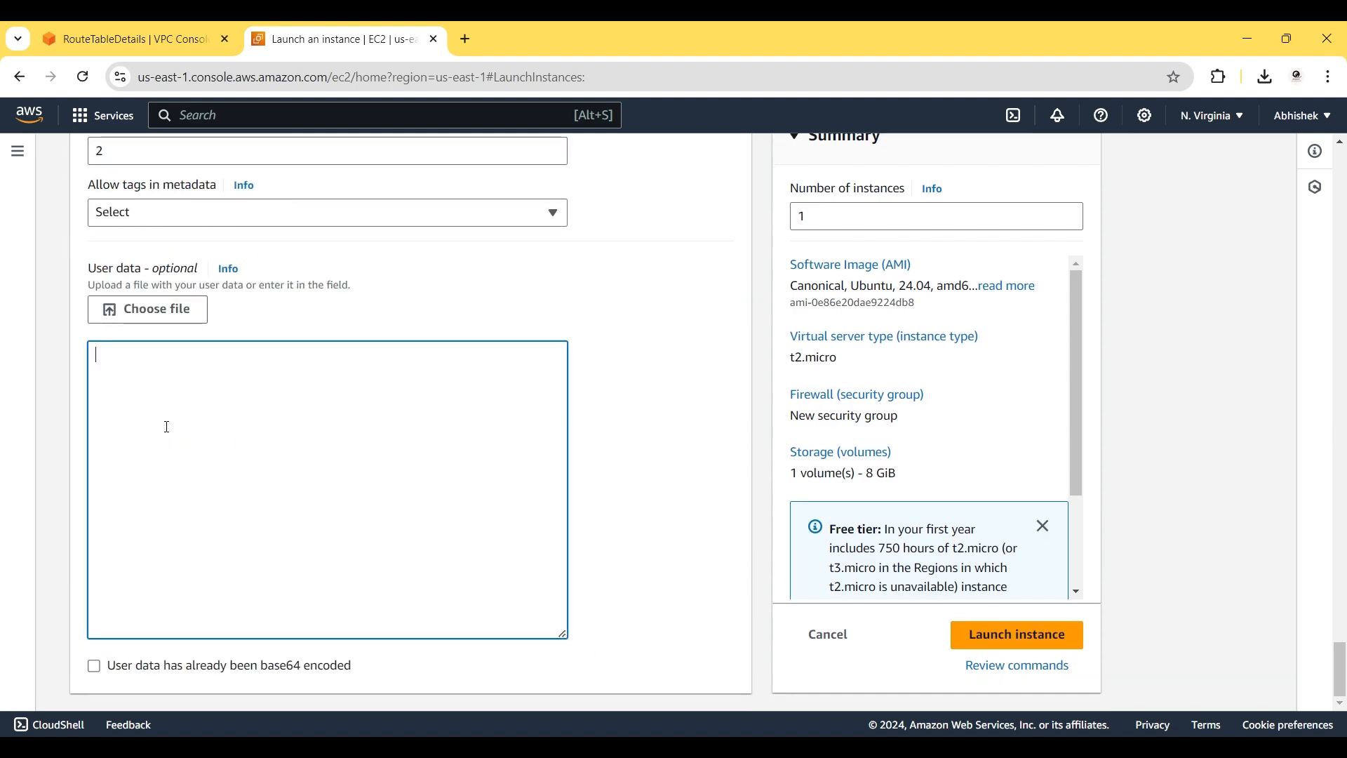
key(ctrl+v)
scroll(167, 427, up, 1)
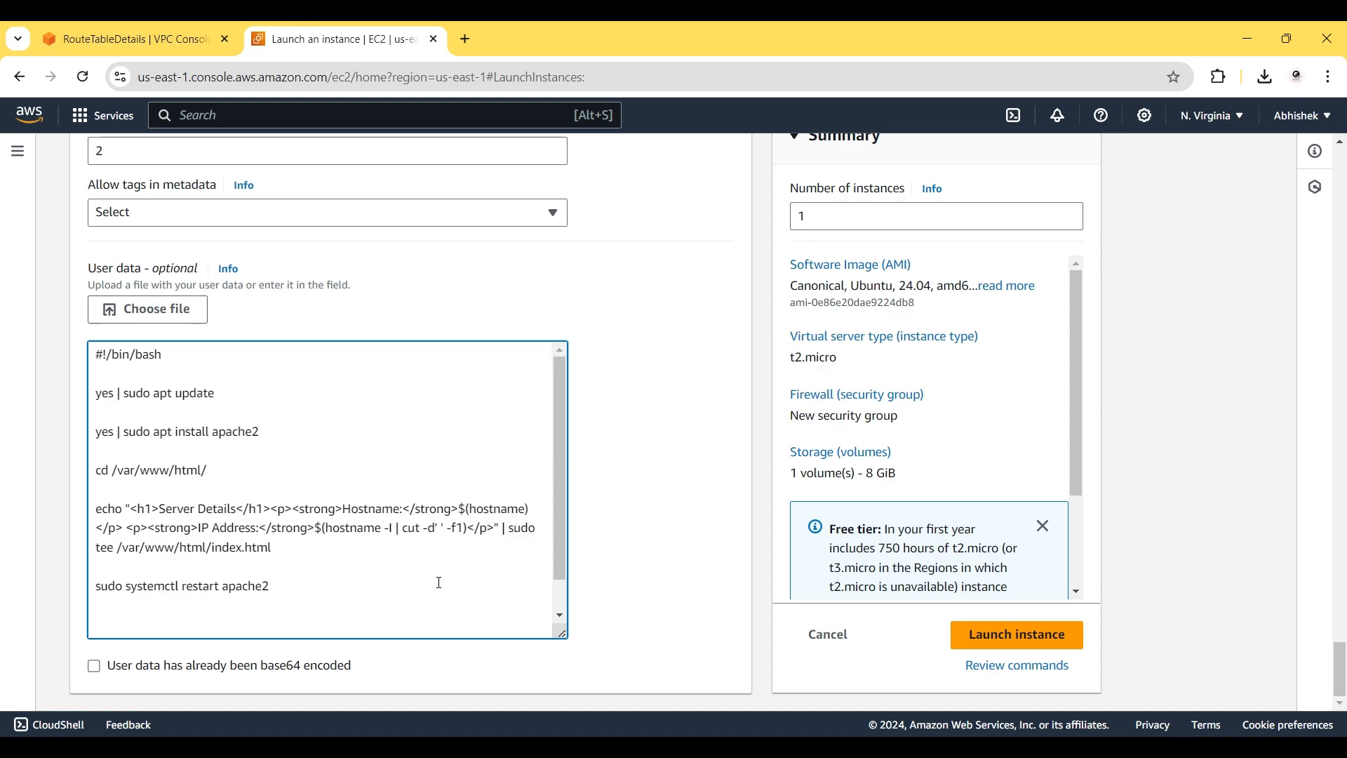
click(1006, 639)
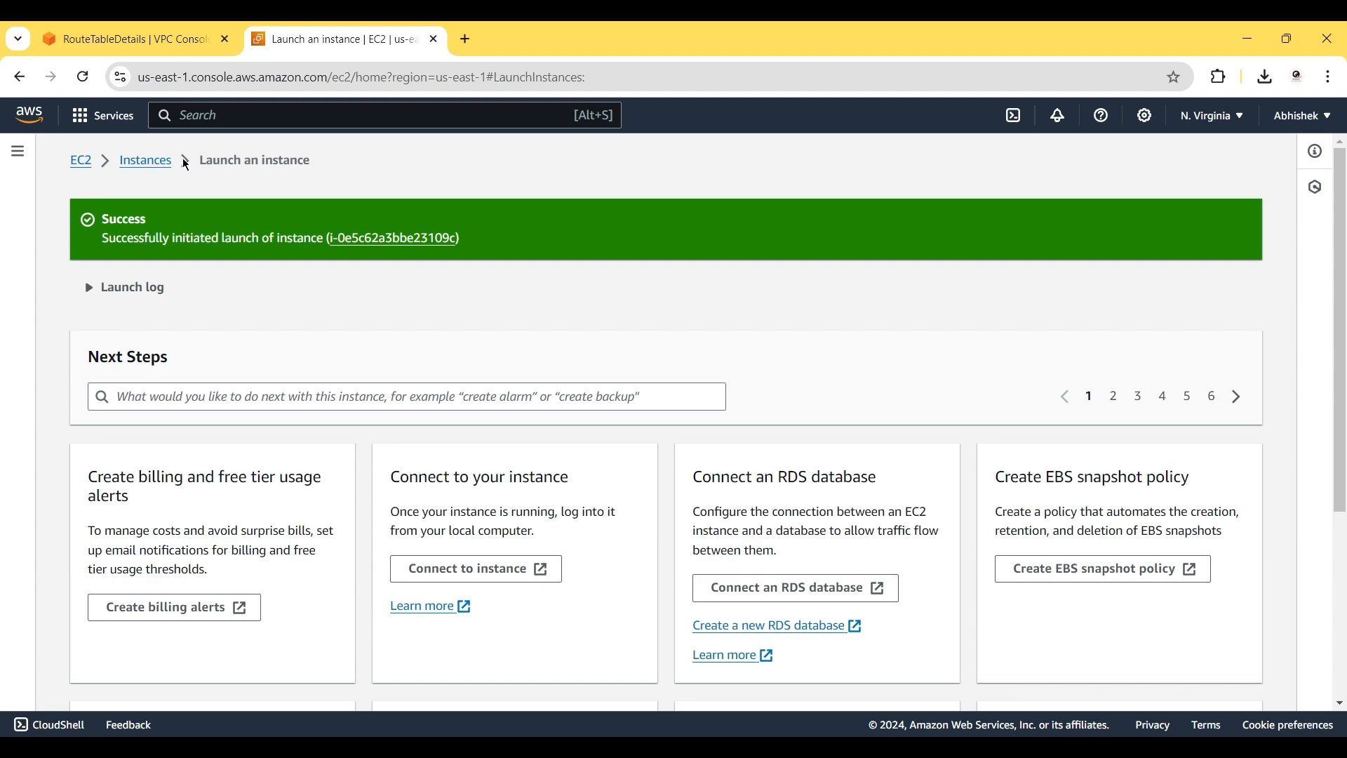
Start another instance launch named ec2-vpc-3 using the Ubuntu AMI.
click(163, 165)
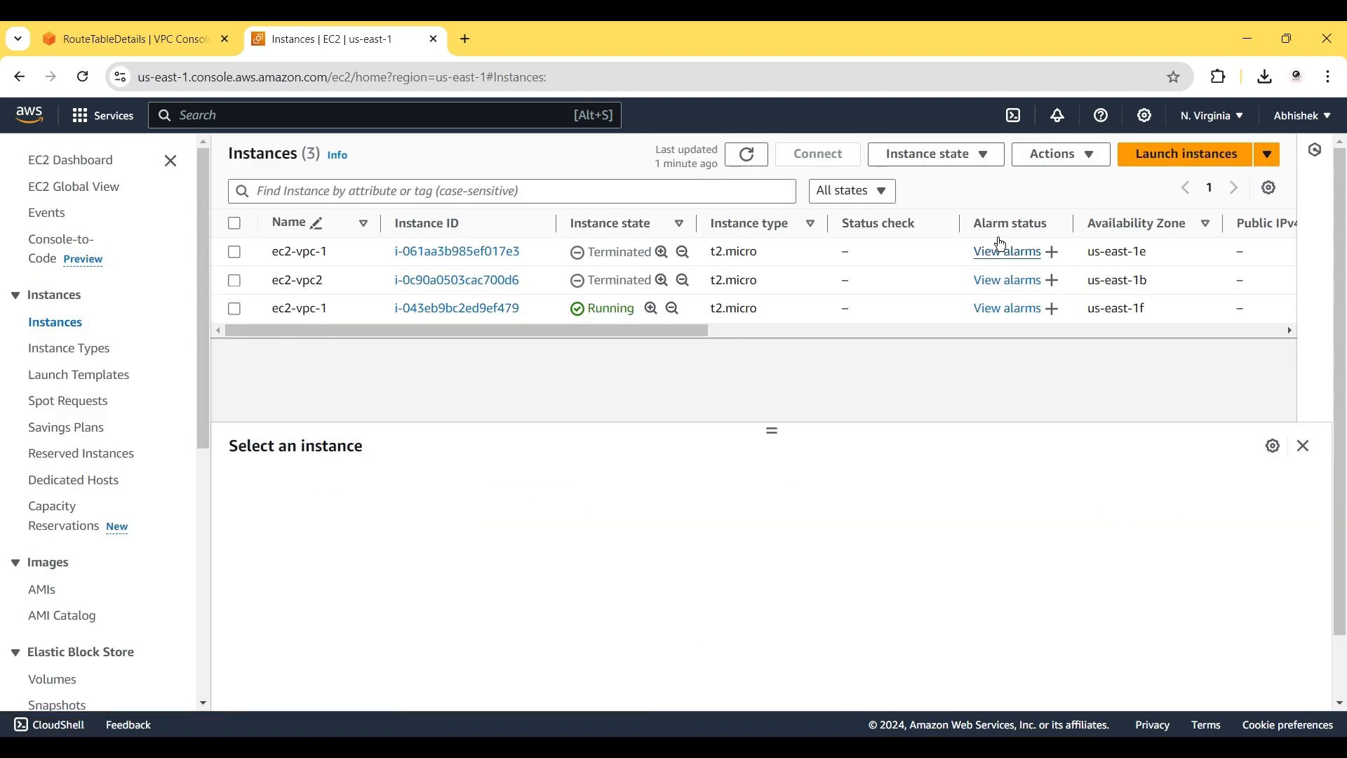
click(1191, 160)
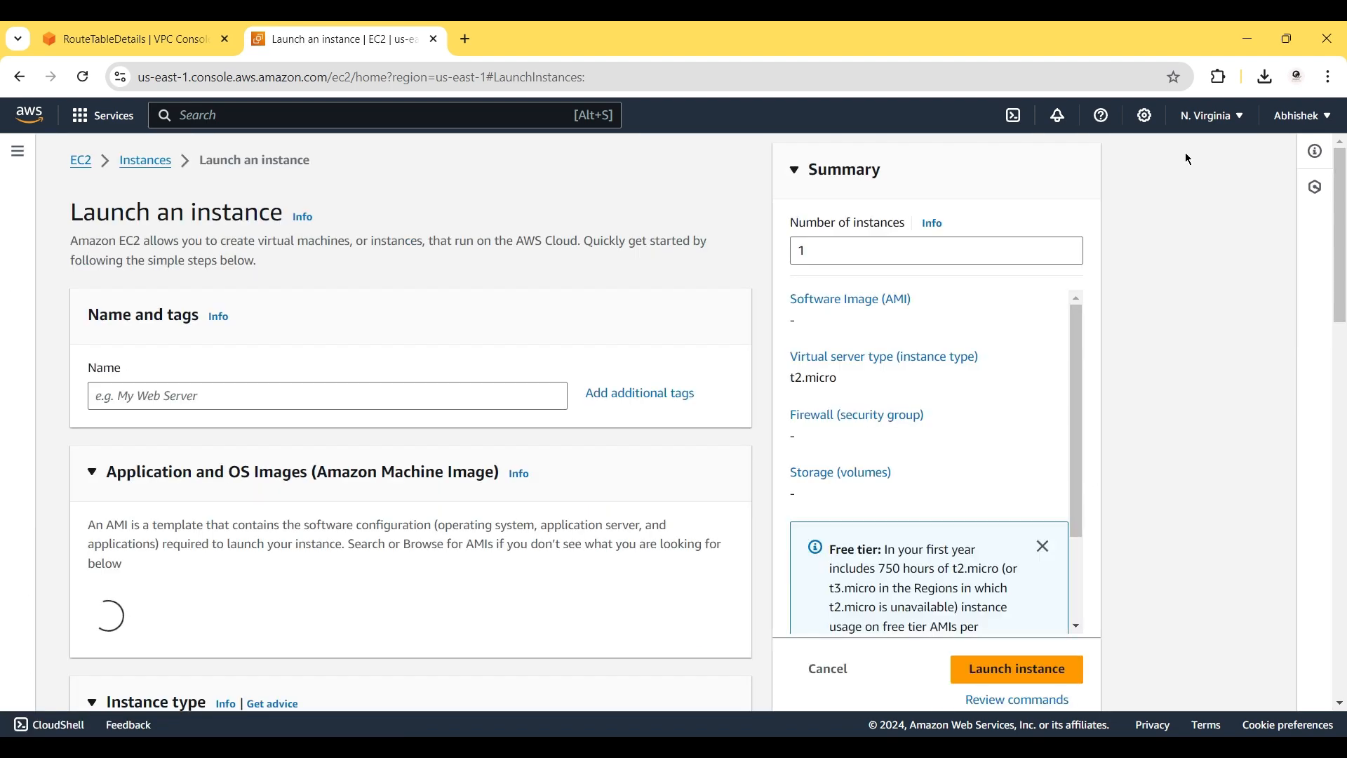
click(195, 397)
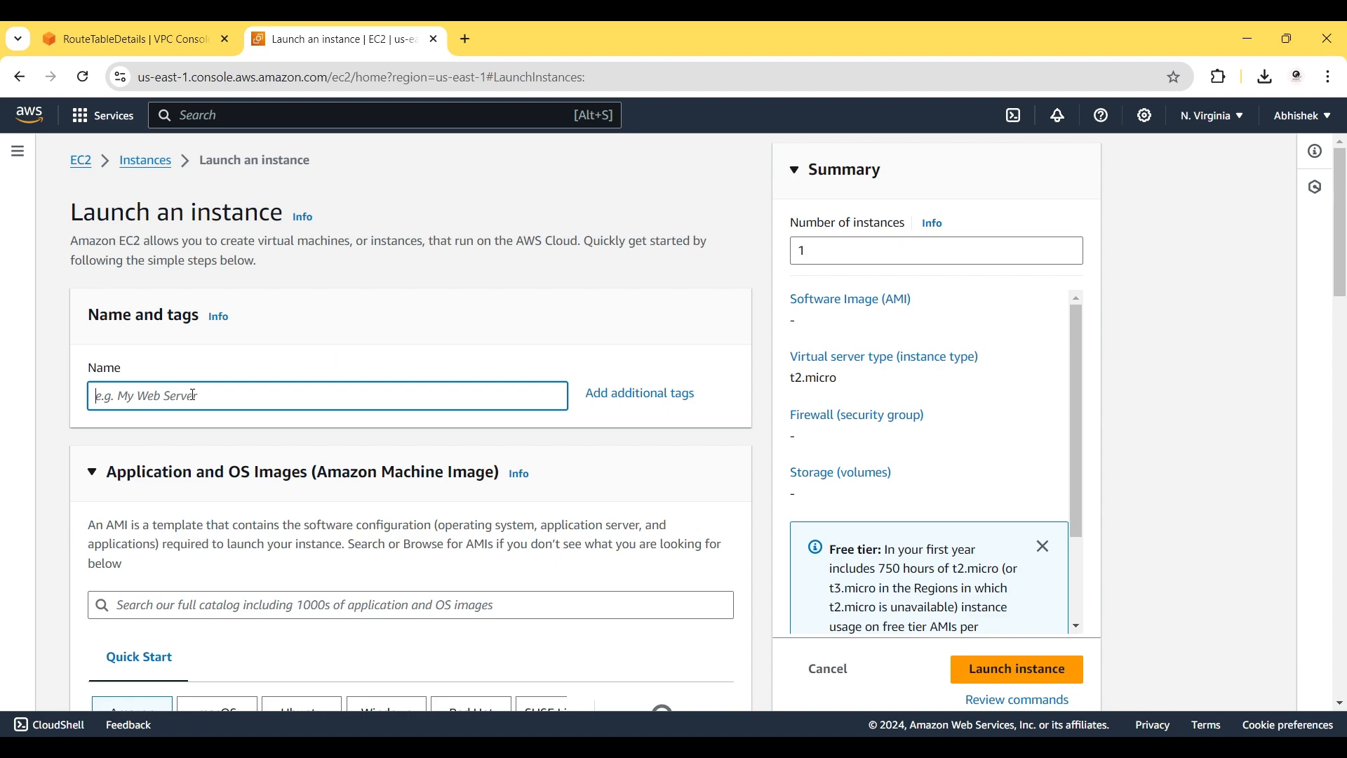
text(ec2-vpc-3)
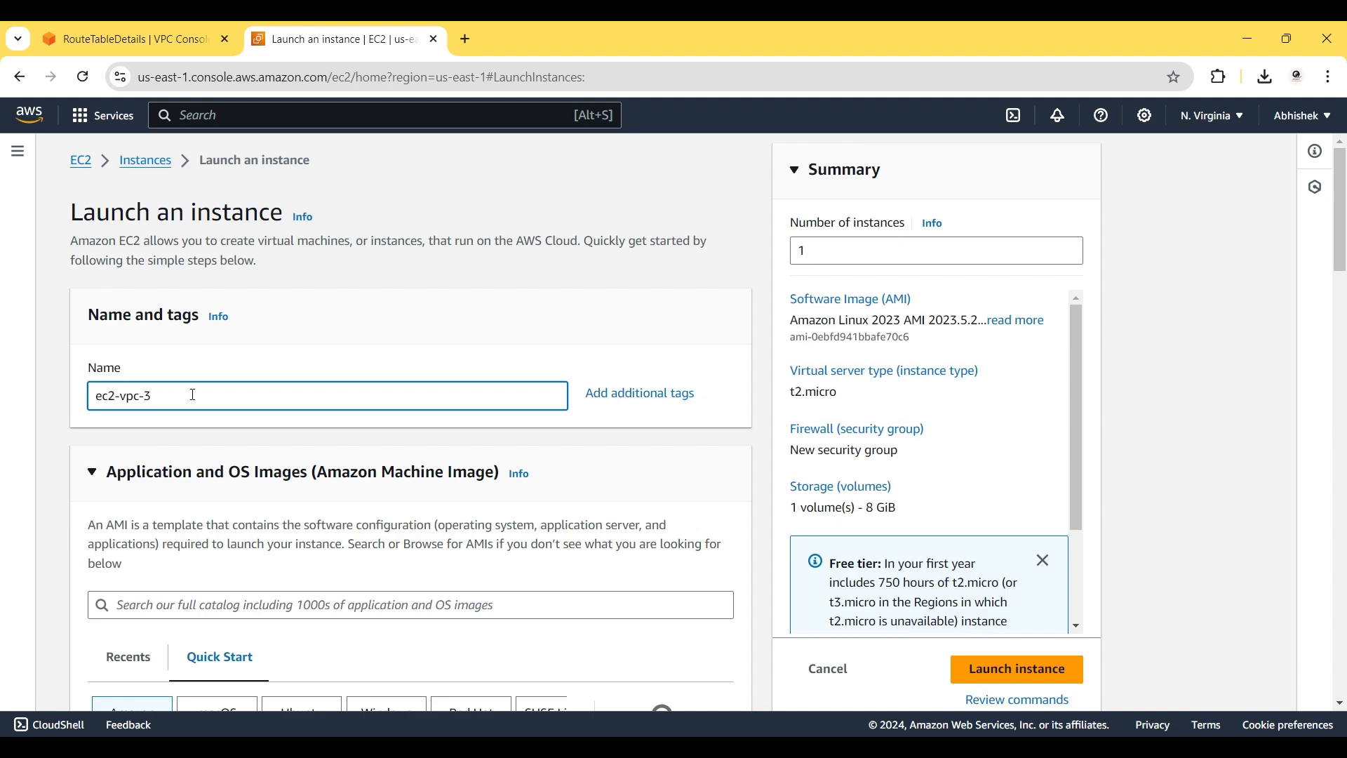
scroll(193, 395, down, 4)
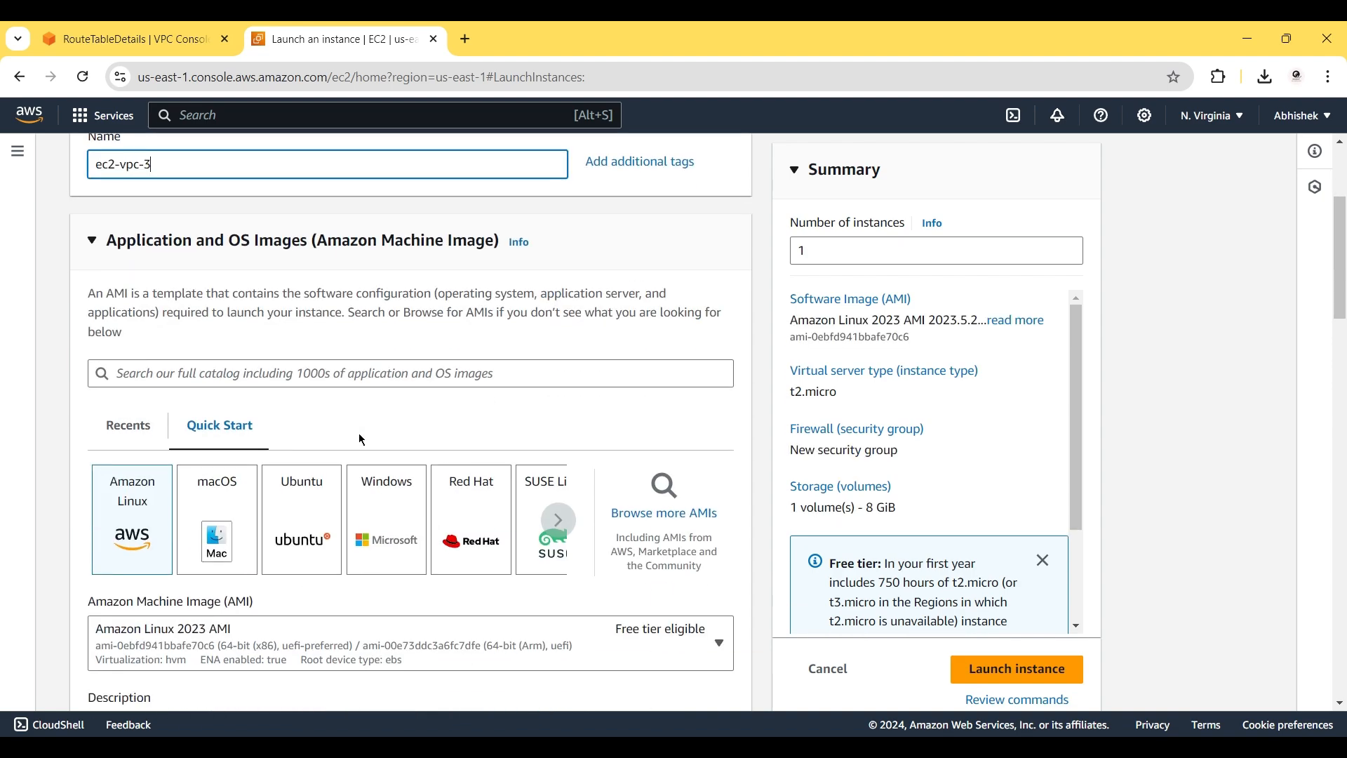
click(315, 471)
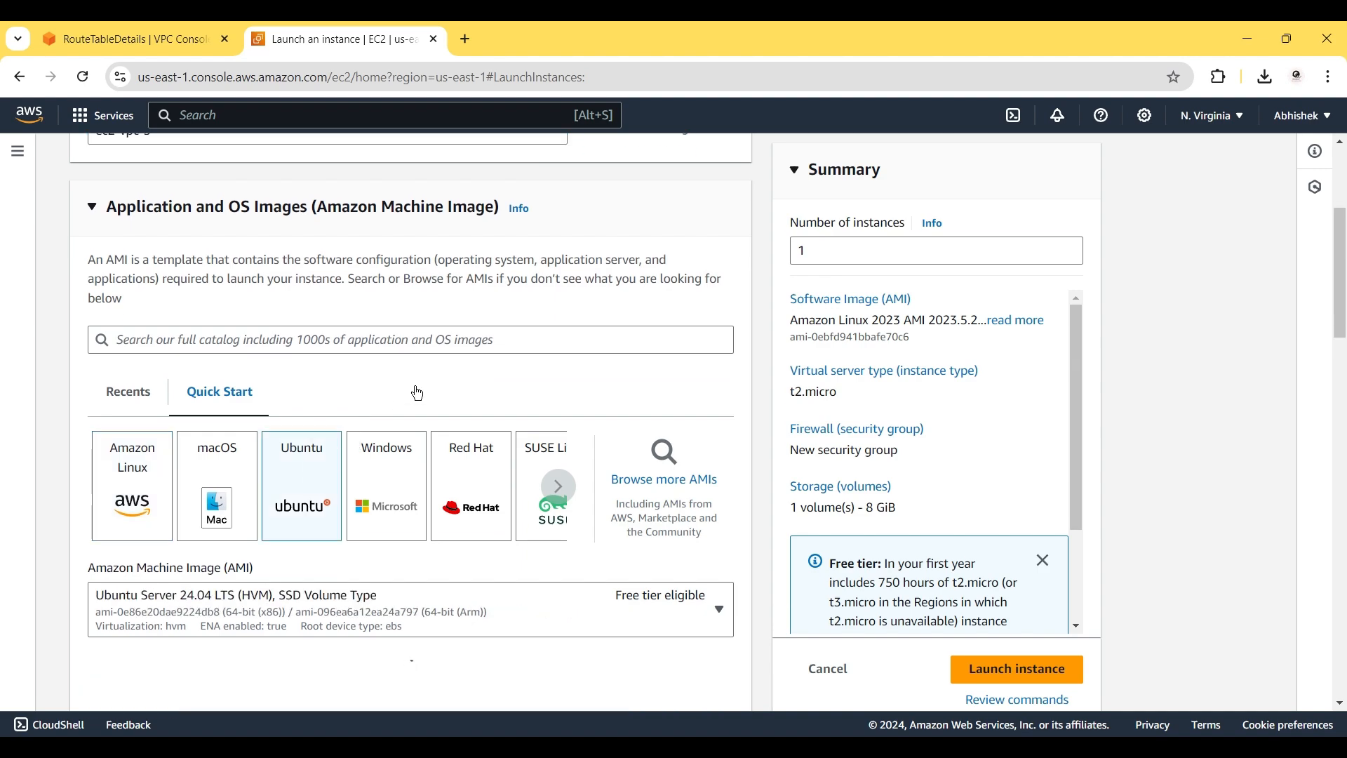
Create a new key pair named key3 for the instance.
scroll(416, 392, down, 3)
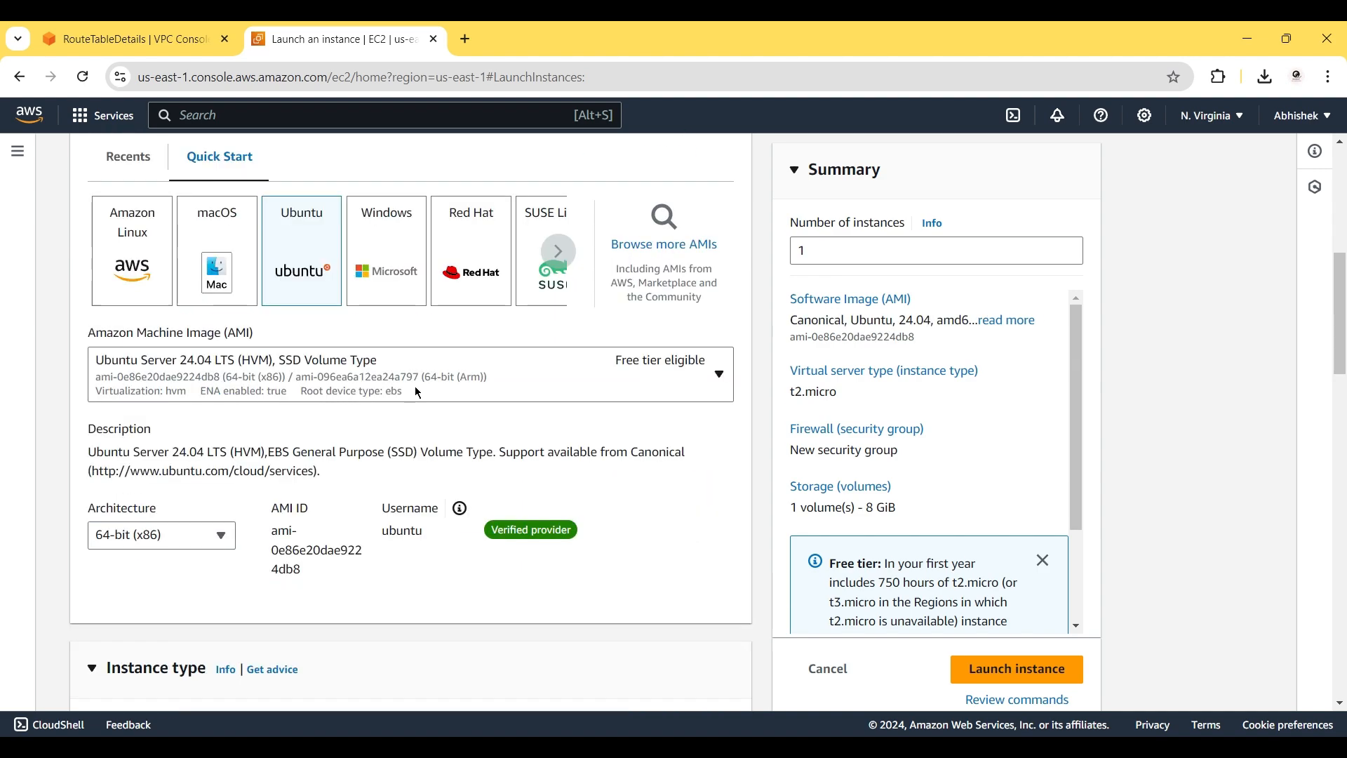
scroll(418, 394, down, 5)
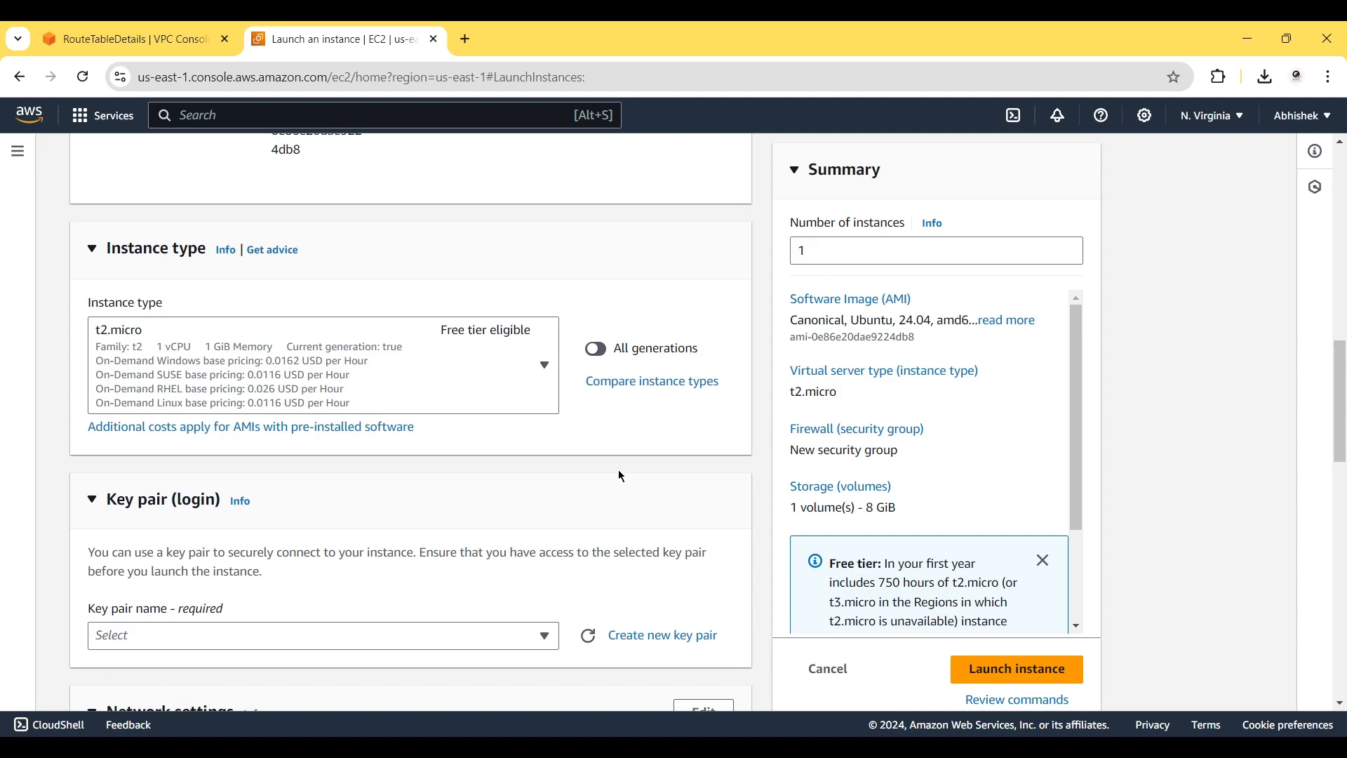
scroll(620, 476, down, 2)
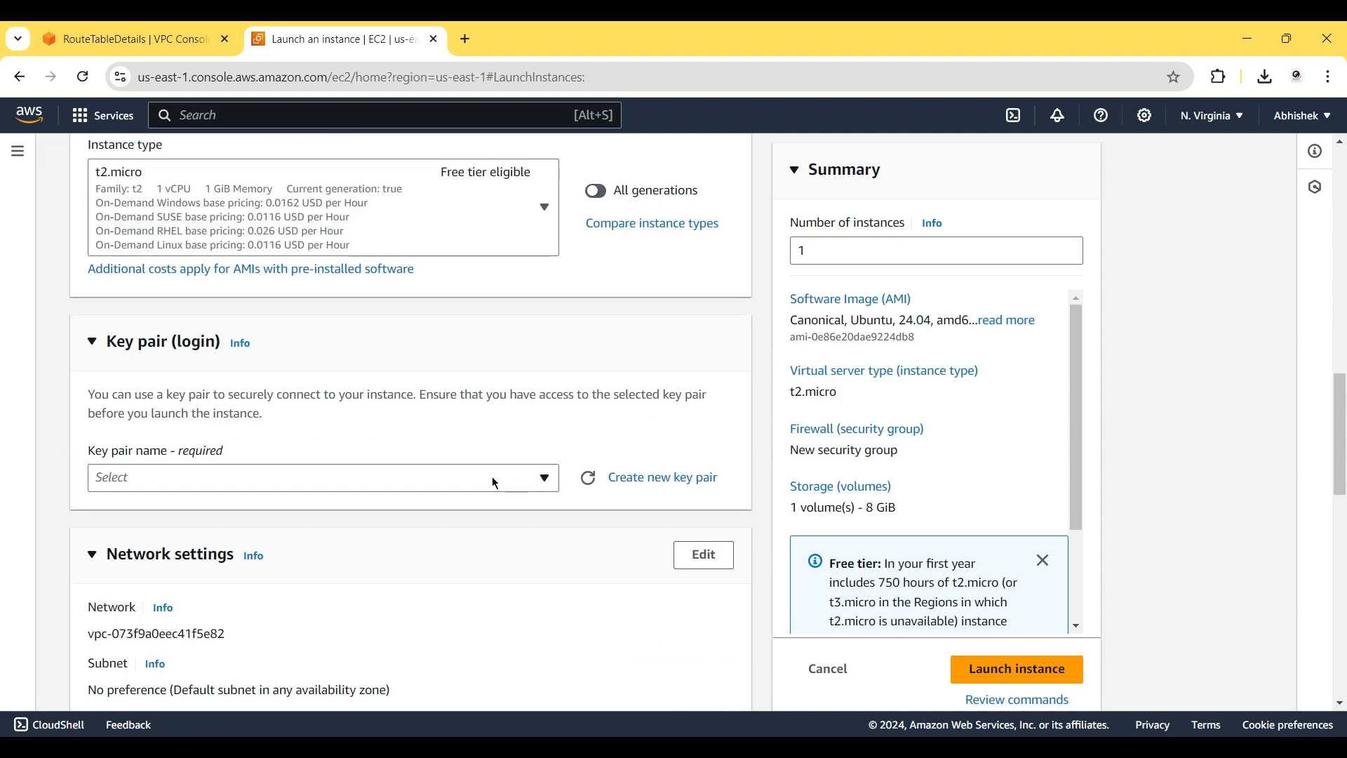
click(621, 483)
click(513, 270)
text(ke)
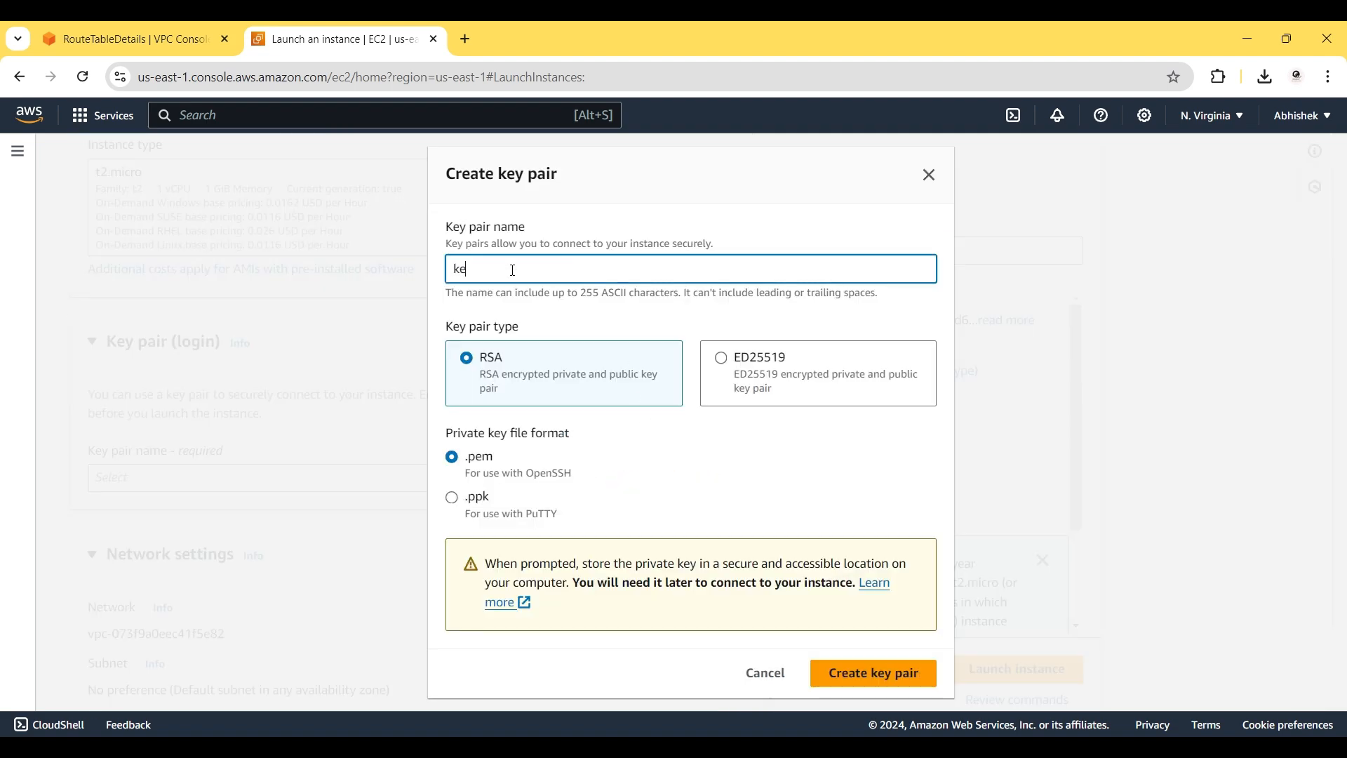
text(y3)
click(835, 673)
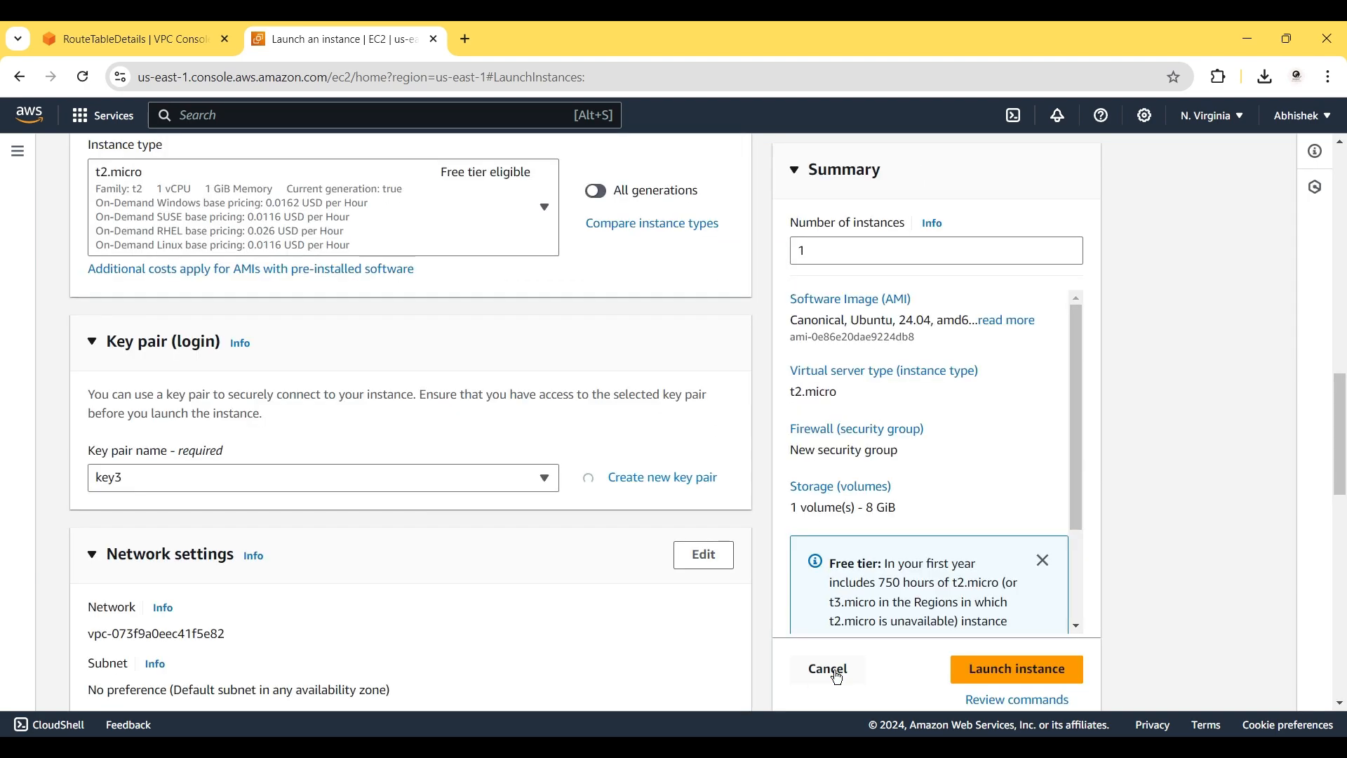
scroll(570, 559, down, 2)
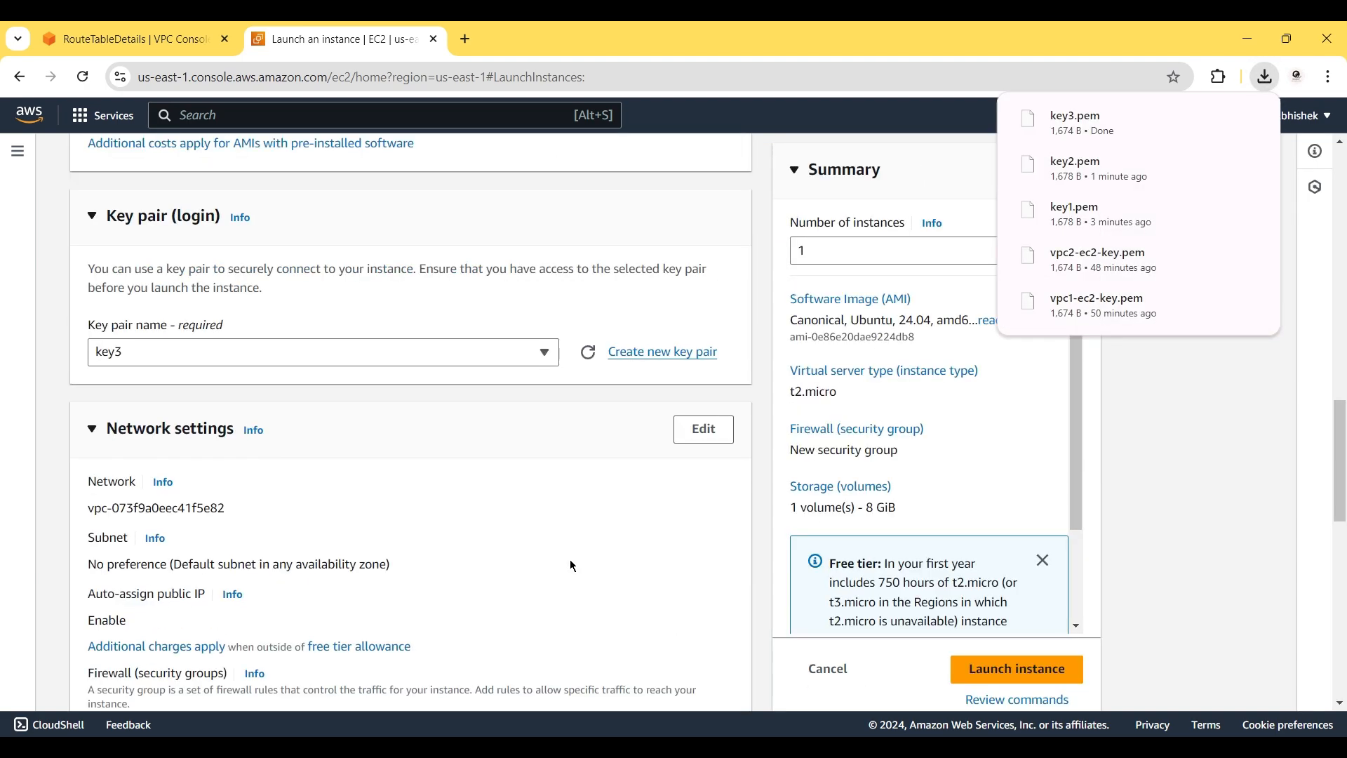
Place the instance in vpc3 with auto-assign public IP enabled.
click(707, 408)
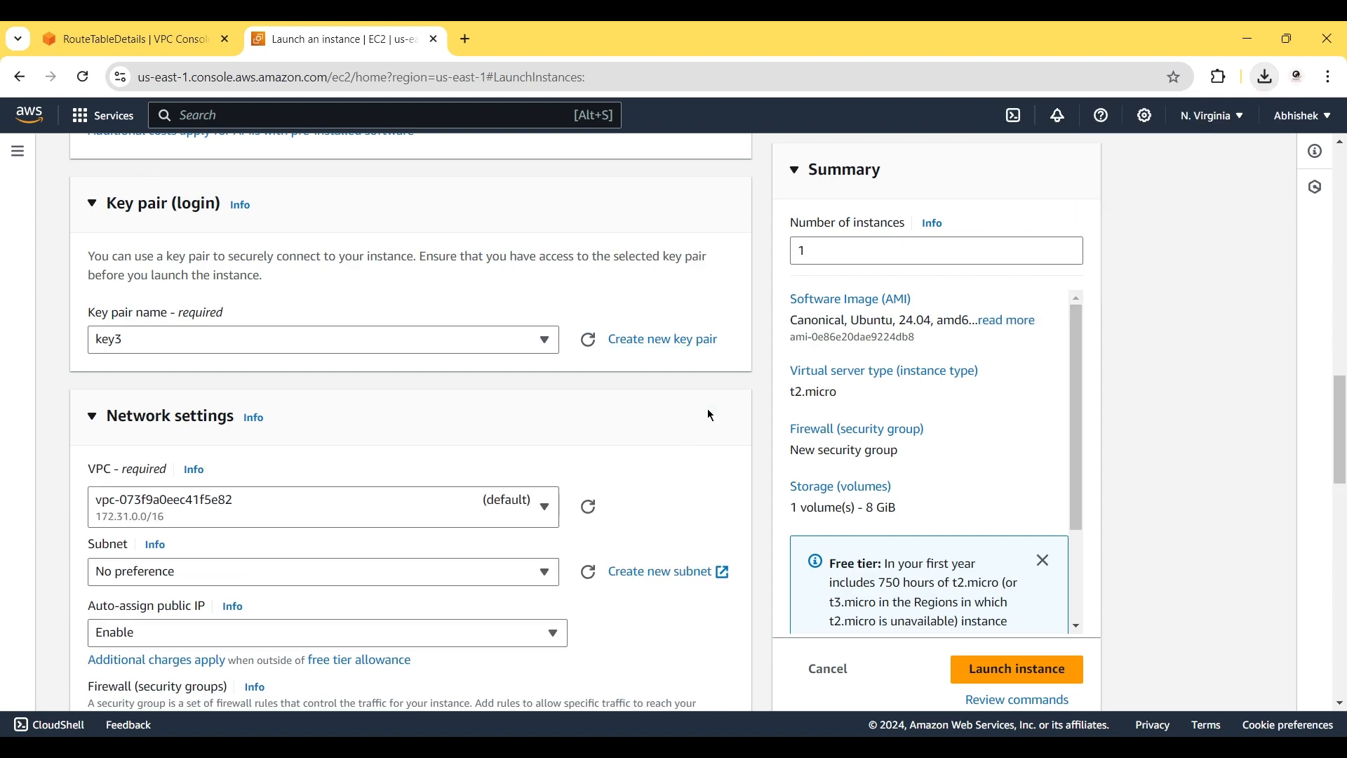
click(344, 499)
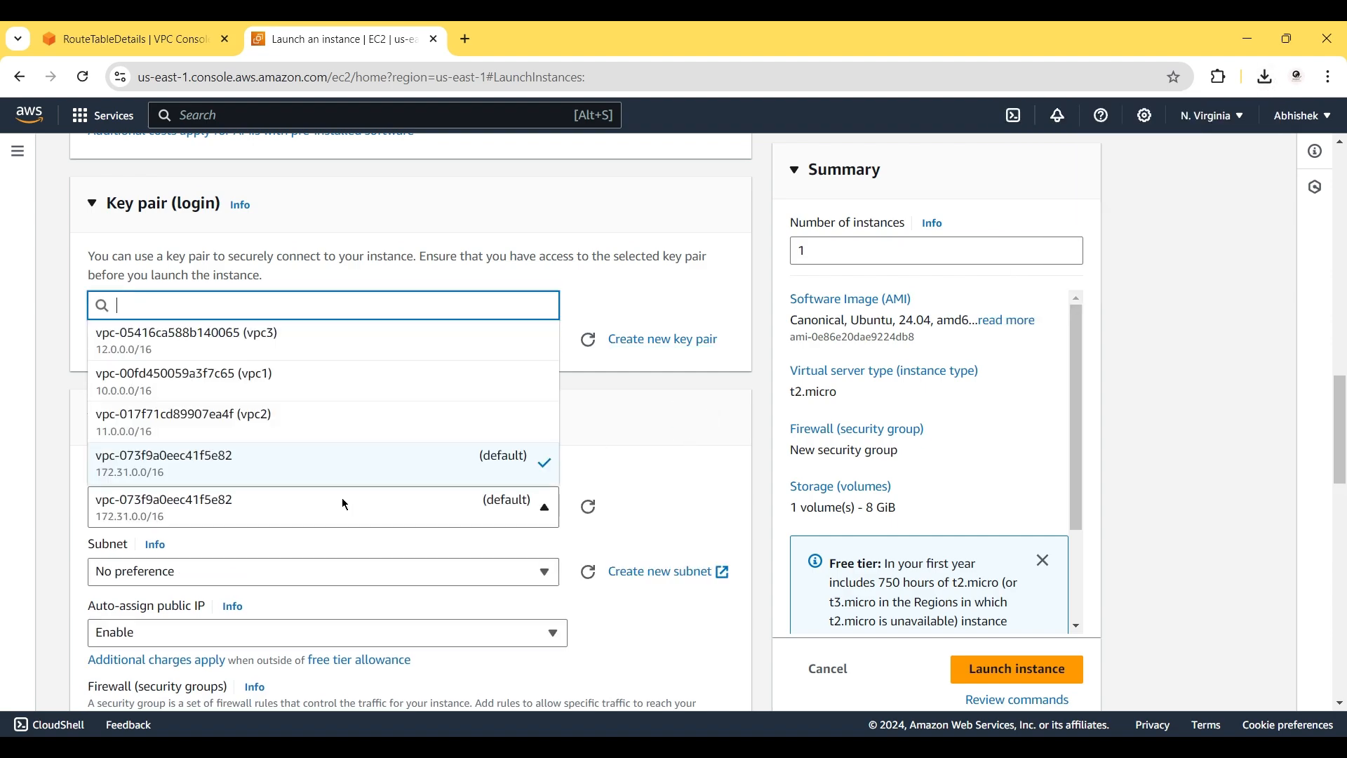
click(310, 336)
scroll(607, 418, down, 5)
click(330, 338)
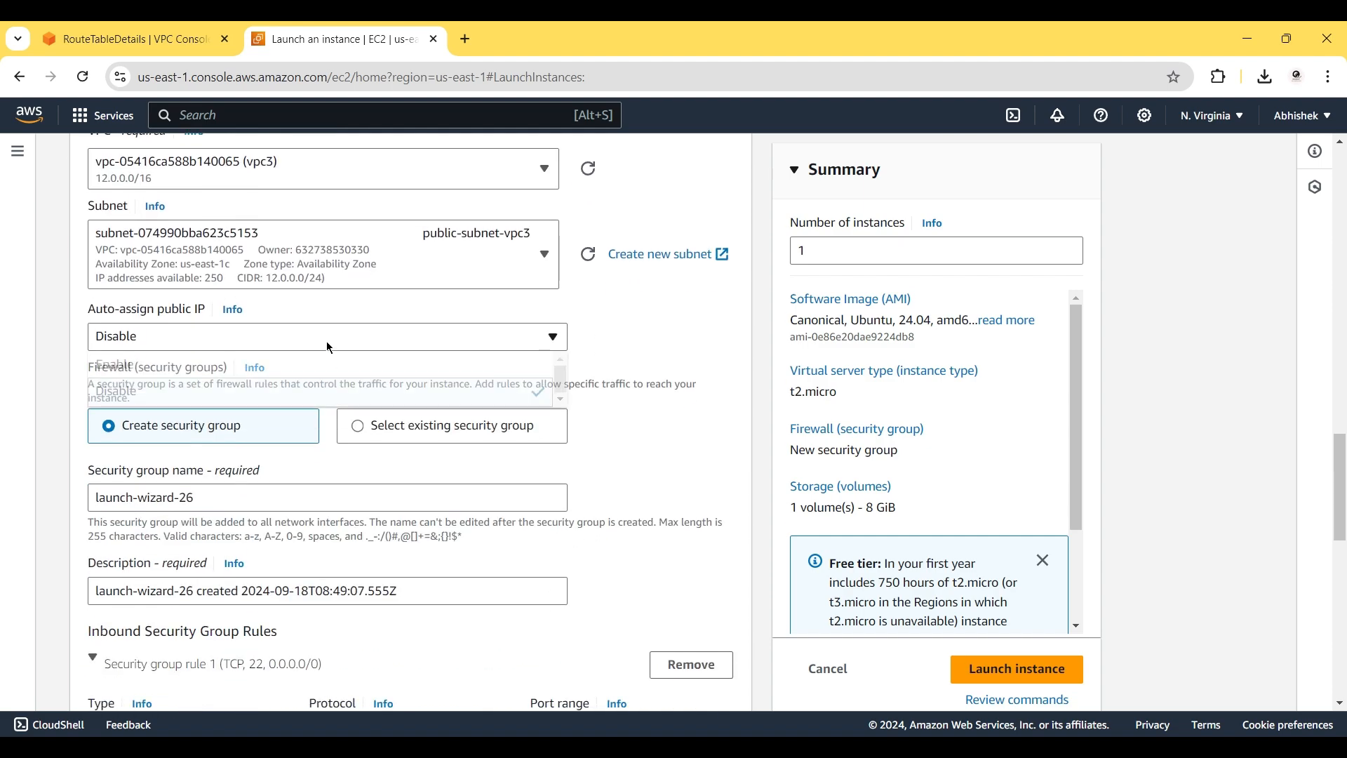
click(252, 365)
Add a security group rule allowing HTTP on port 80 from Anywhere.
scroll(194, 492, down, 5)
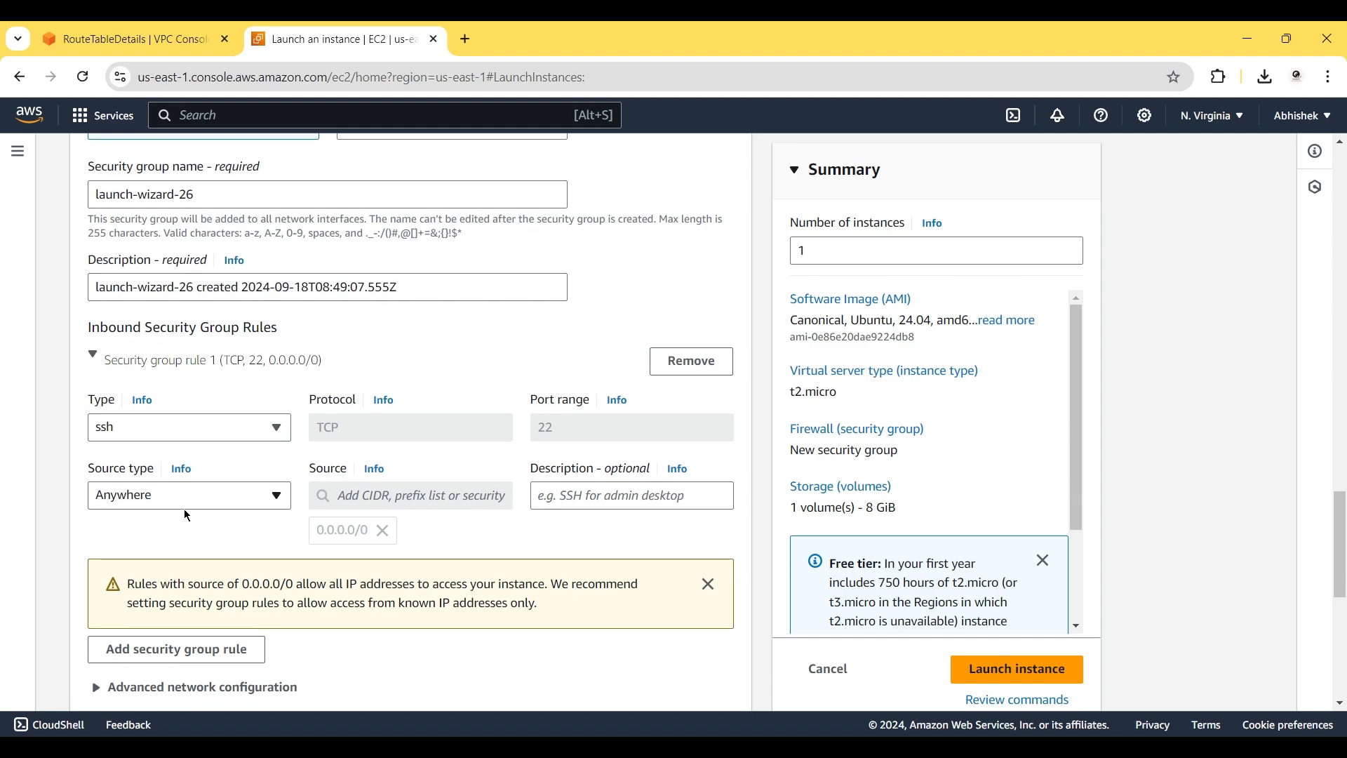
click(159, 651)
click(159, 652)
key(h)
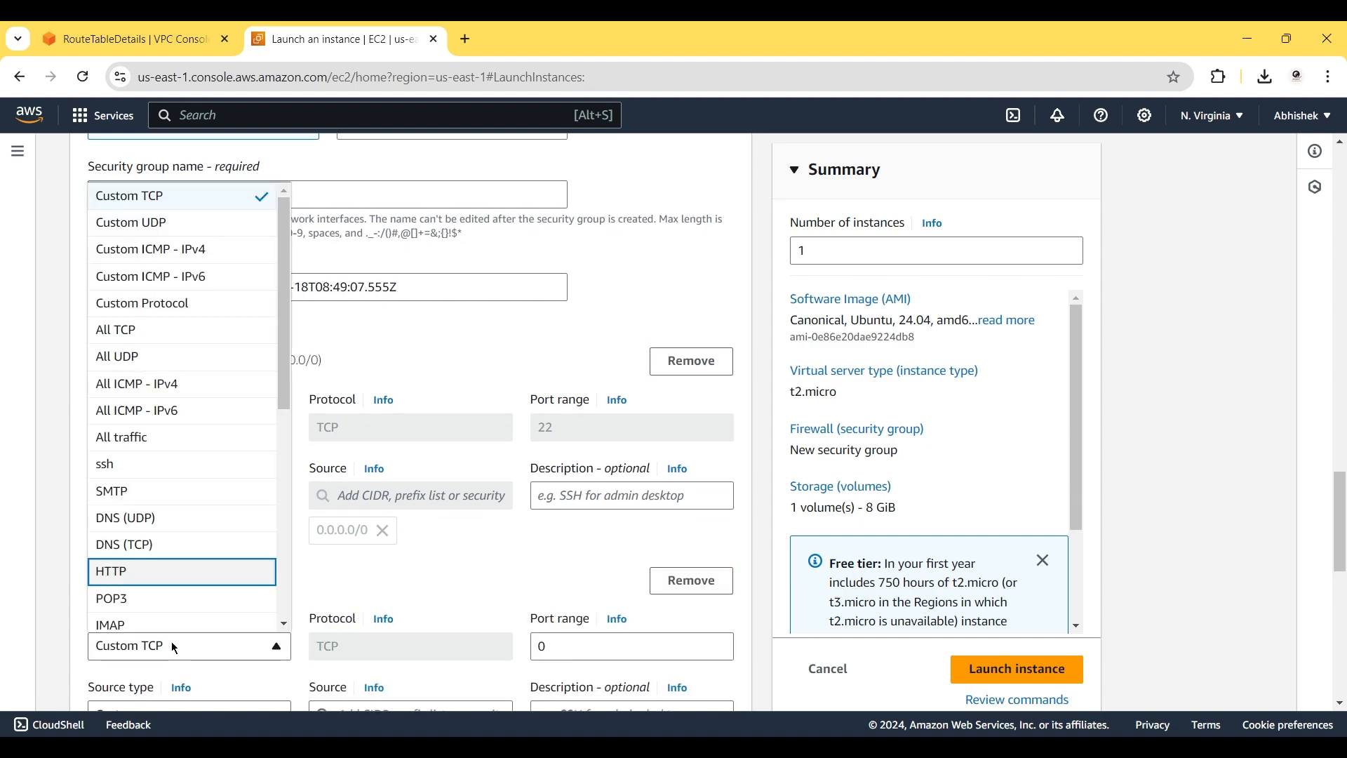
click(150, 570)
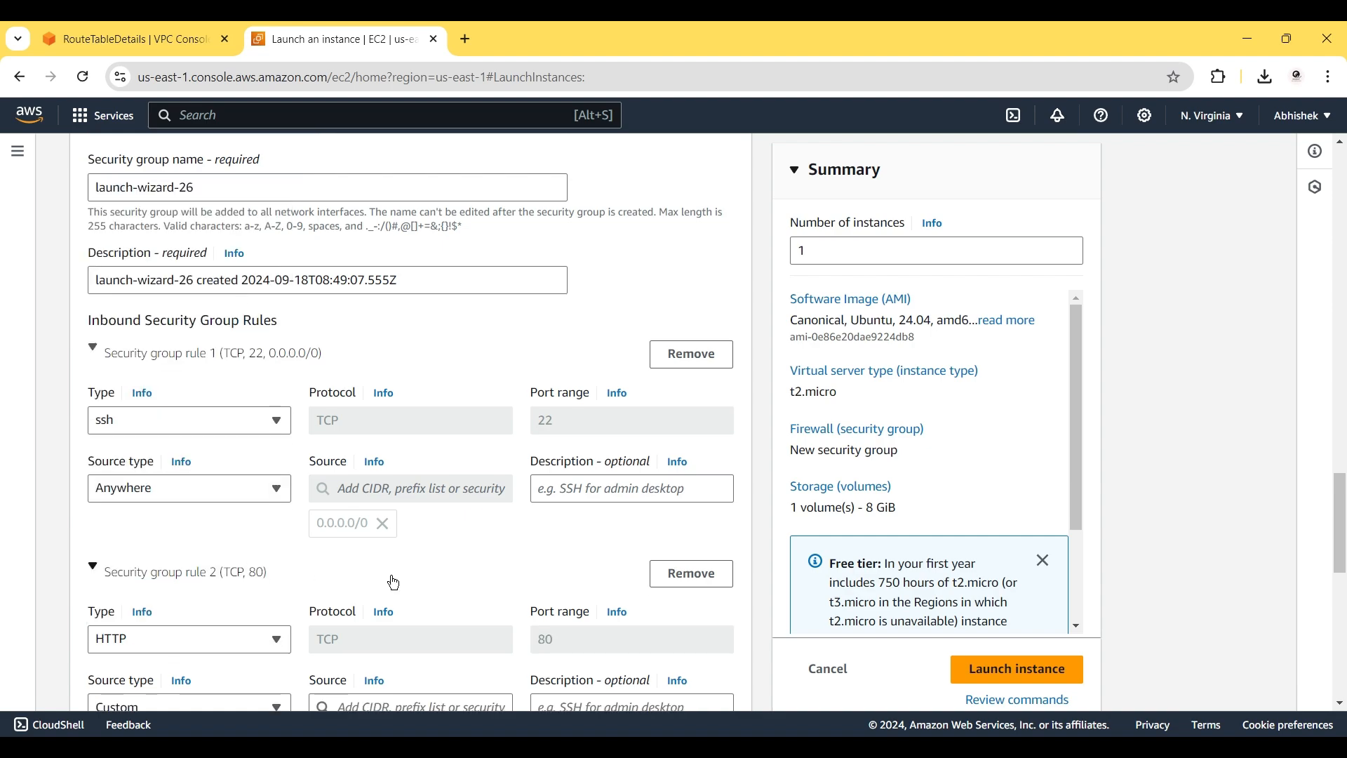
scroll(394, 583, down, 2)
click(214, 559)
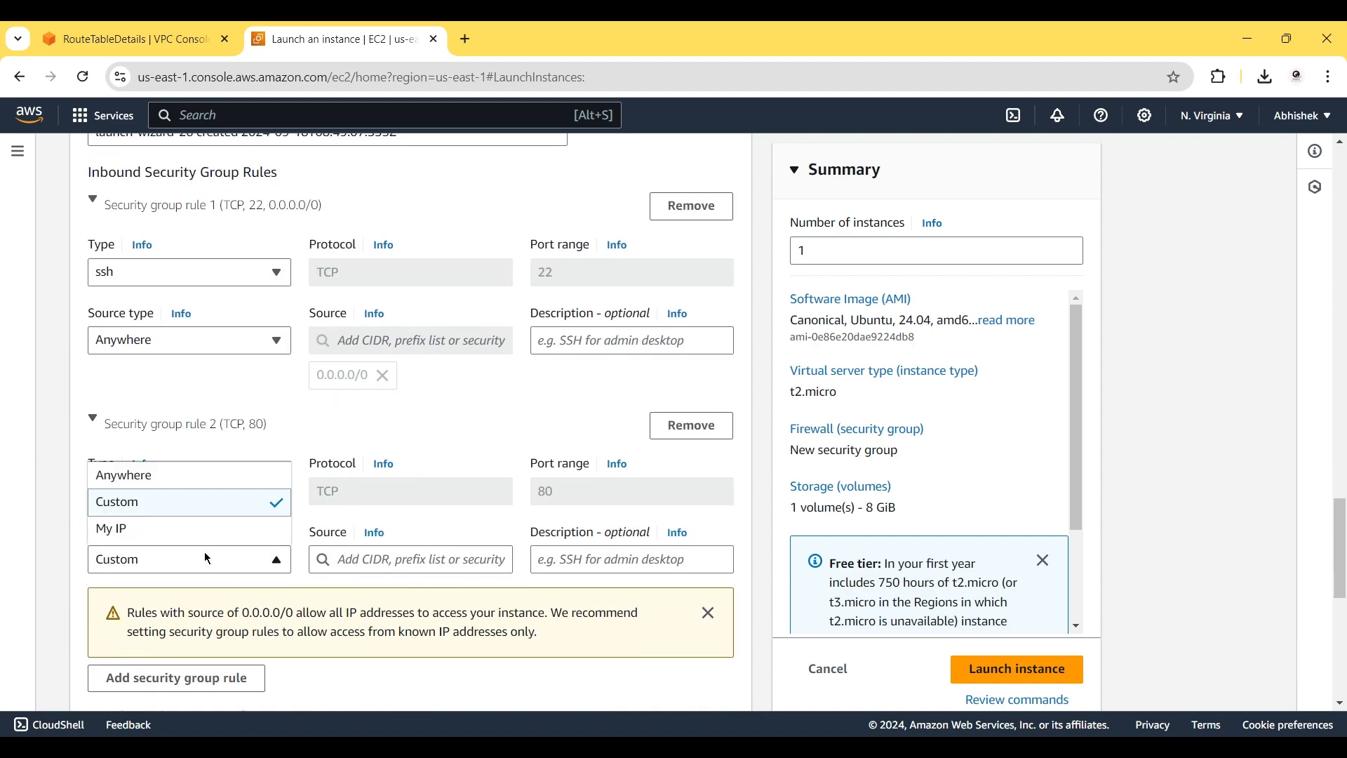
click(175, 475)
scroll(179, 476, down, 10)
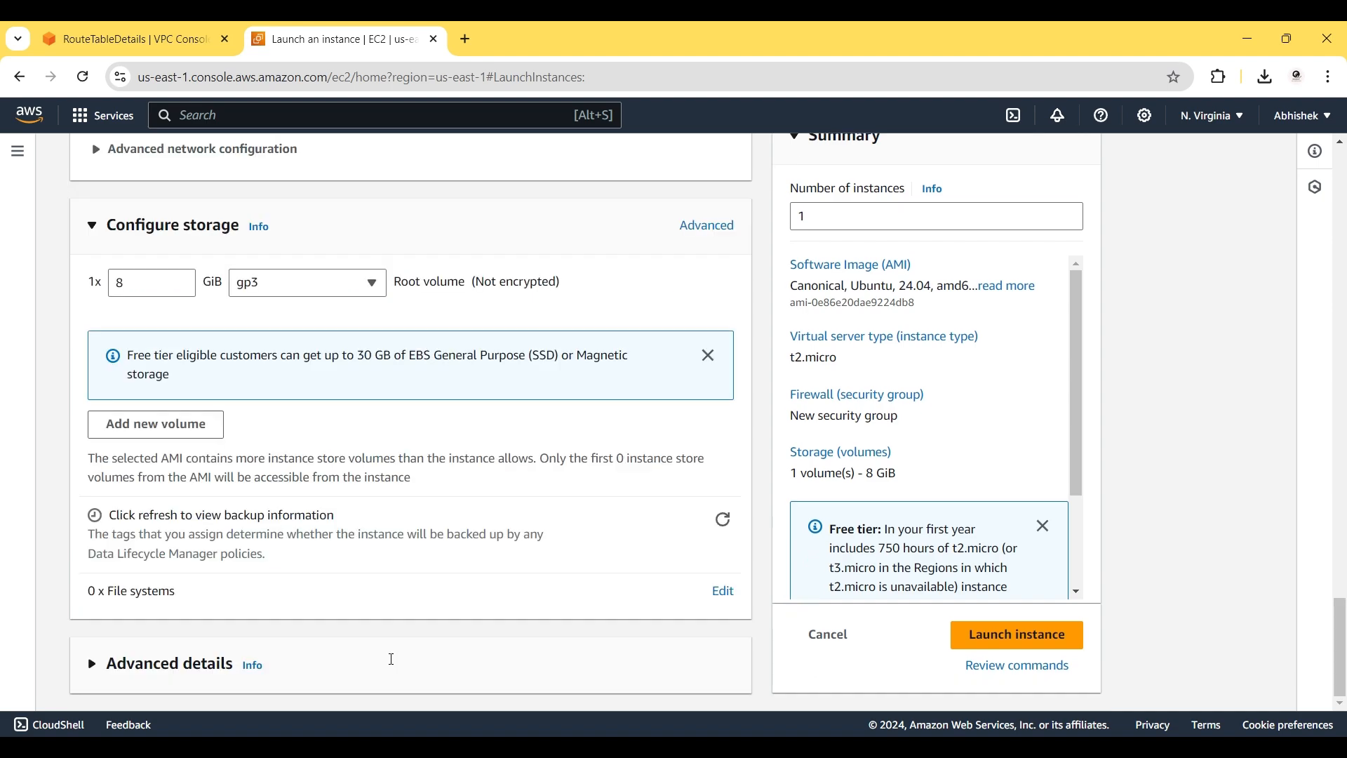
Paste the Apache setup script into User data and launch ec2-vpc-3.
click(187, 673)
scroll(183, 655, down, 15)
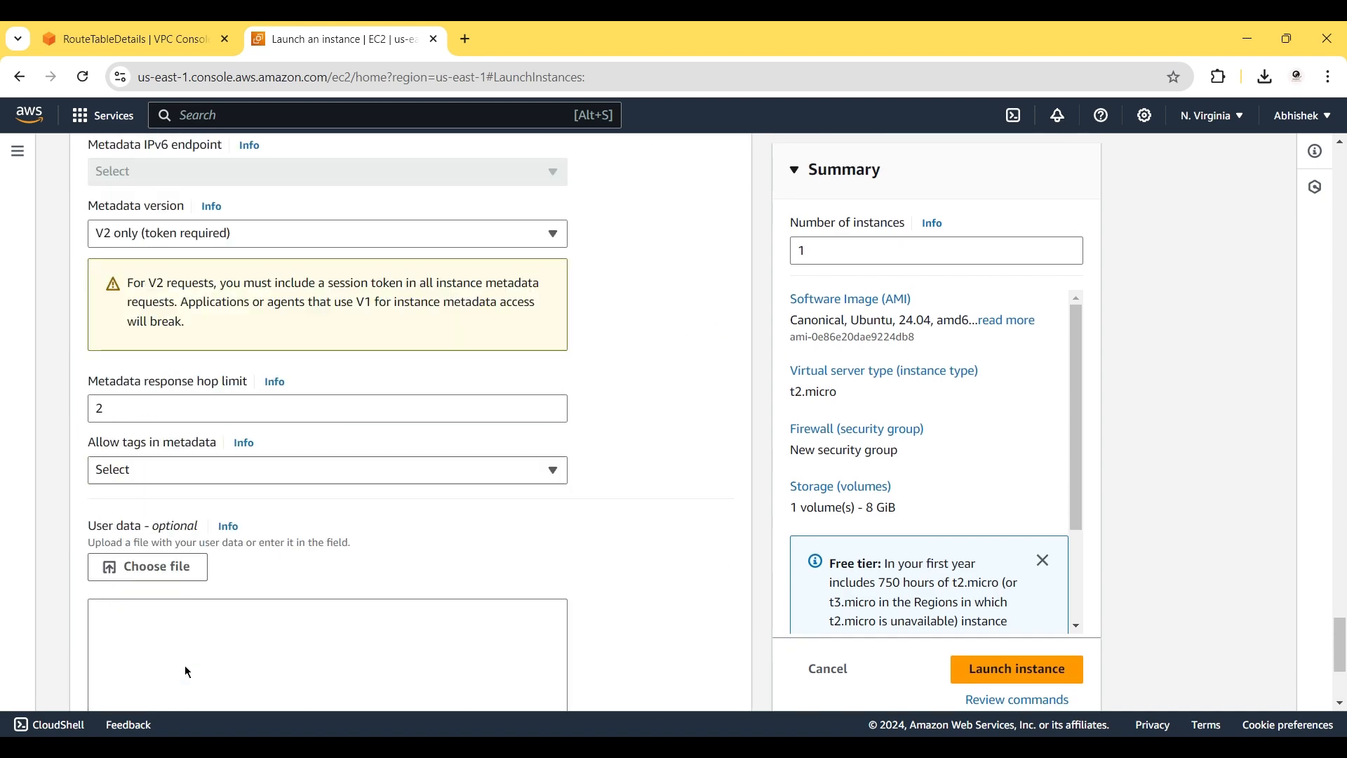
click(150, 420)
text(#!/bin/bash  yes | sudo apt update  yes | sudo apt install apache2  cd /var/www/html/  echo "<h1>Server Details</h1><p><strong>Hostname:</strong>$(hostname)</p> <p><strong>IP Address:</strong>$(hostname -I | cut -d' ' -f1)</p>" | sudo tee /var/www/html/index.html  sudo systemctl restart apache2)
scroll(150, 419, up, 2)
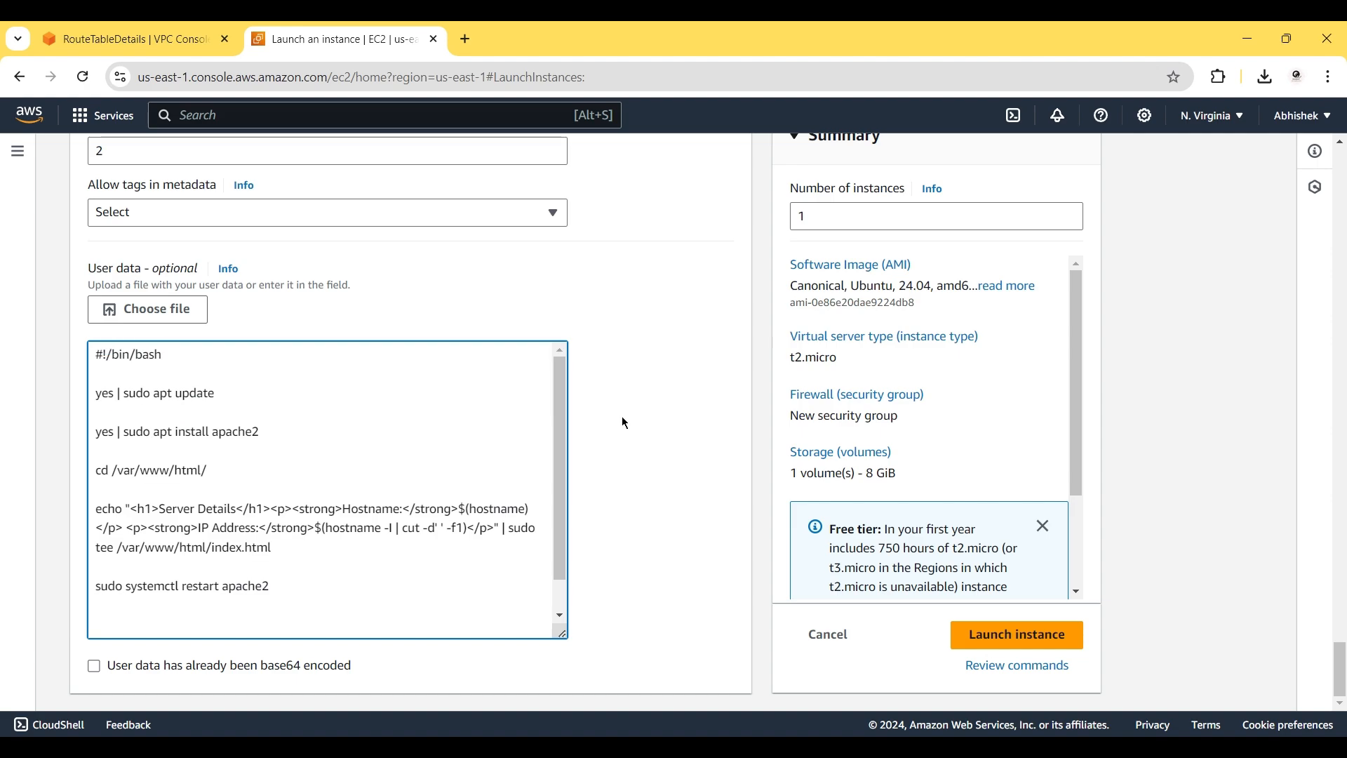
click(1005, 637)
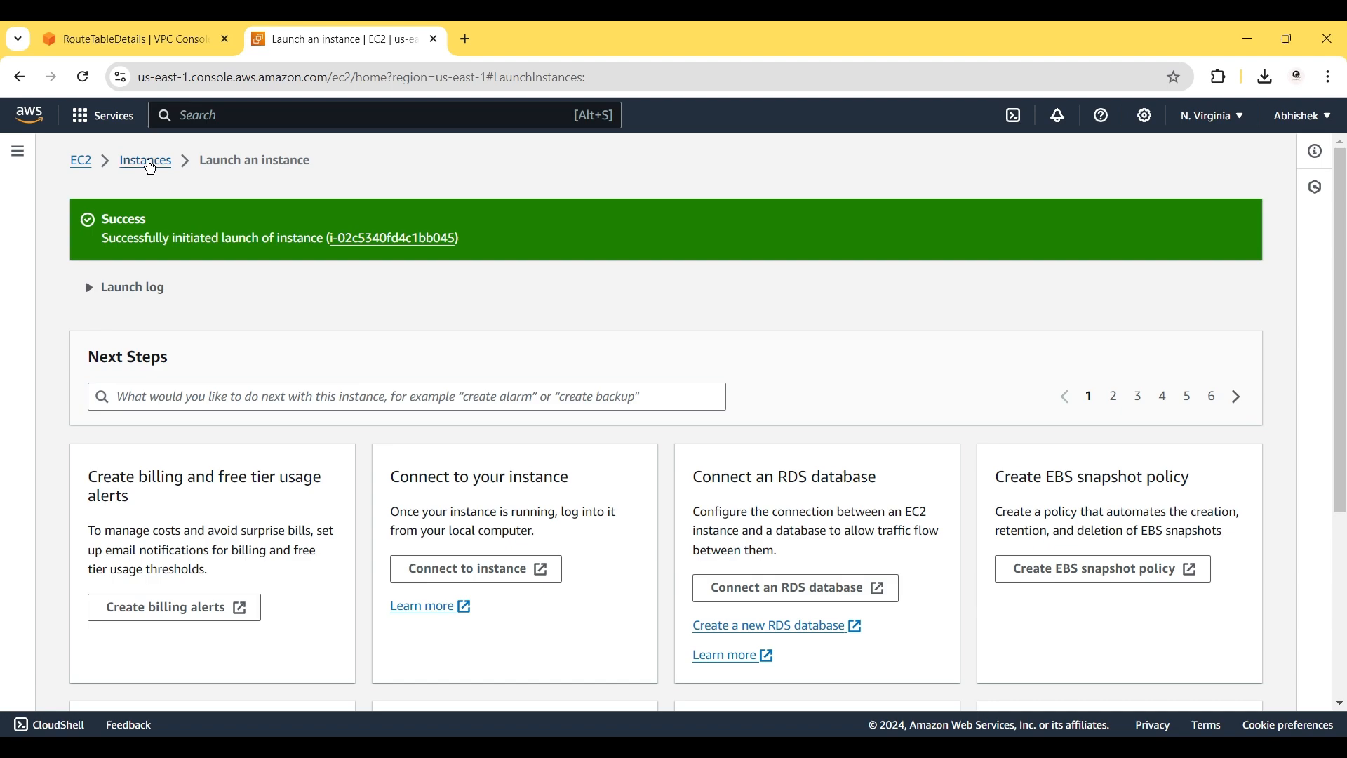
Filter the Instances list to Running and refresh until ec2-vpc-3 appears.
click(148, 163)
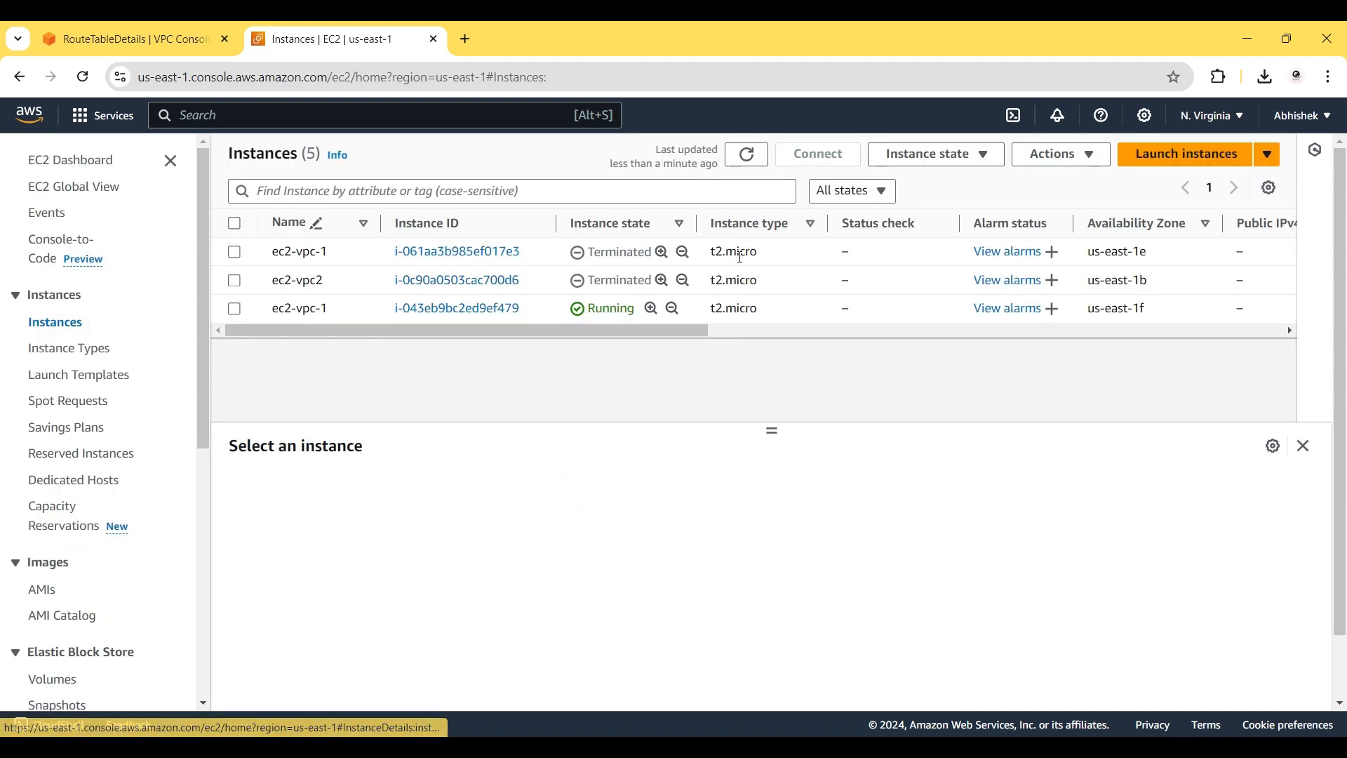
click(768, 159)
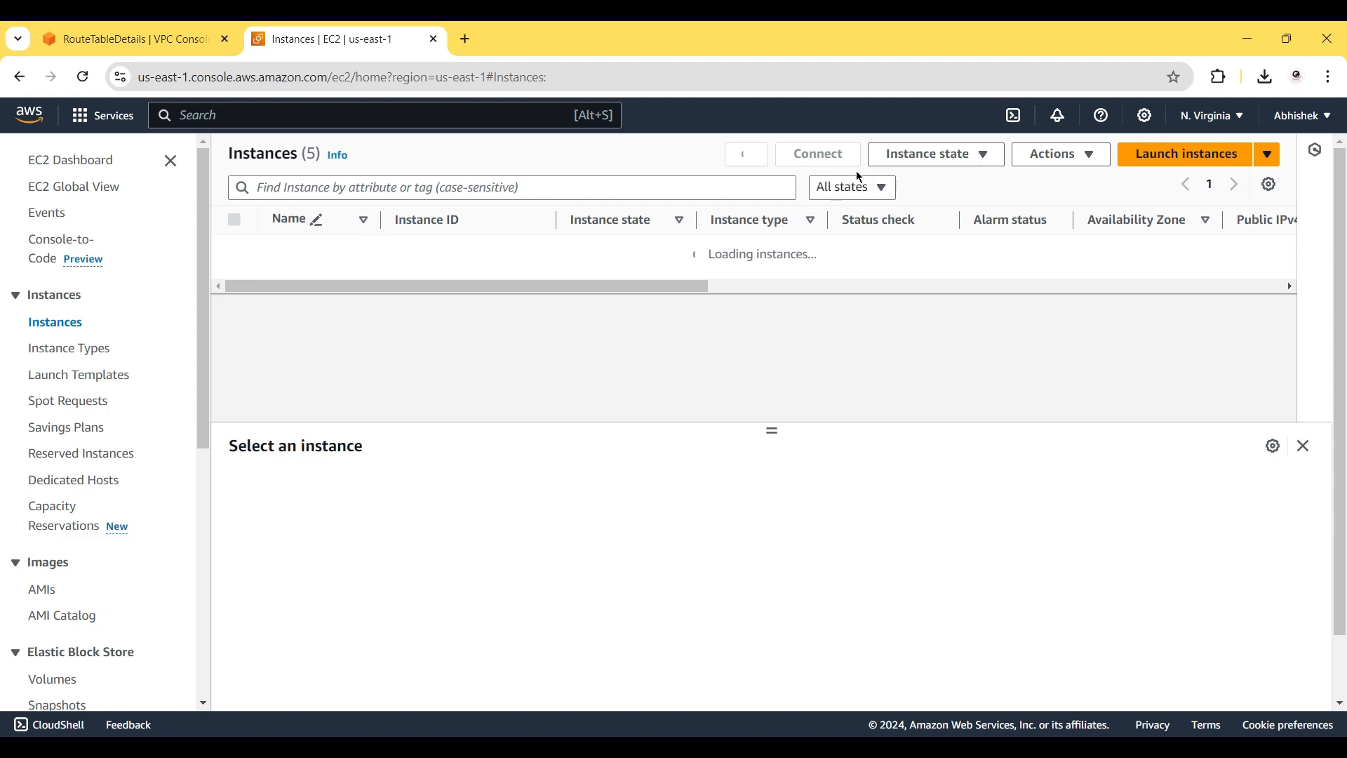
click(863, 190)
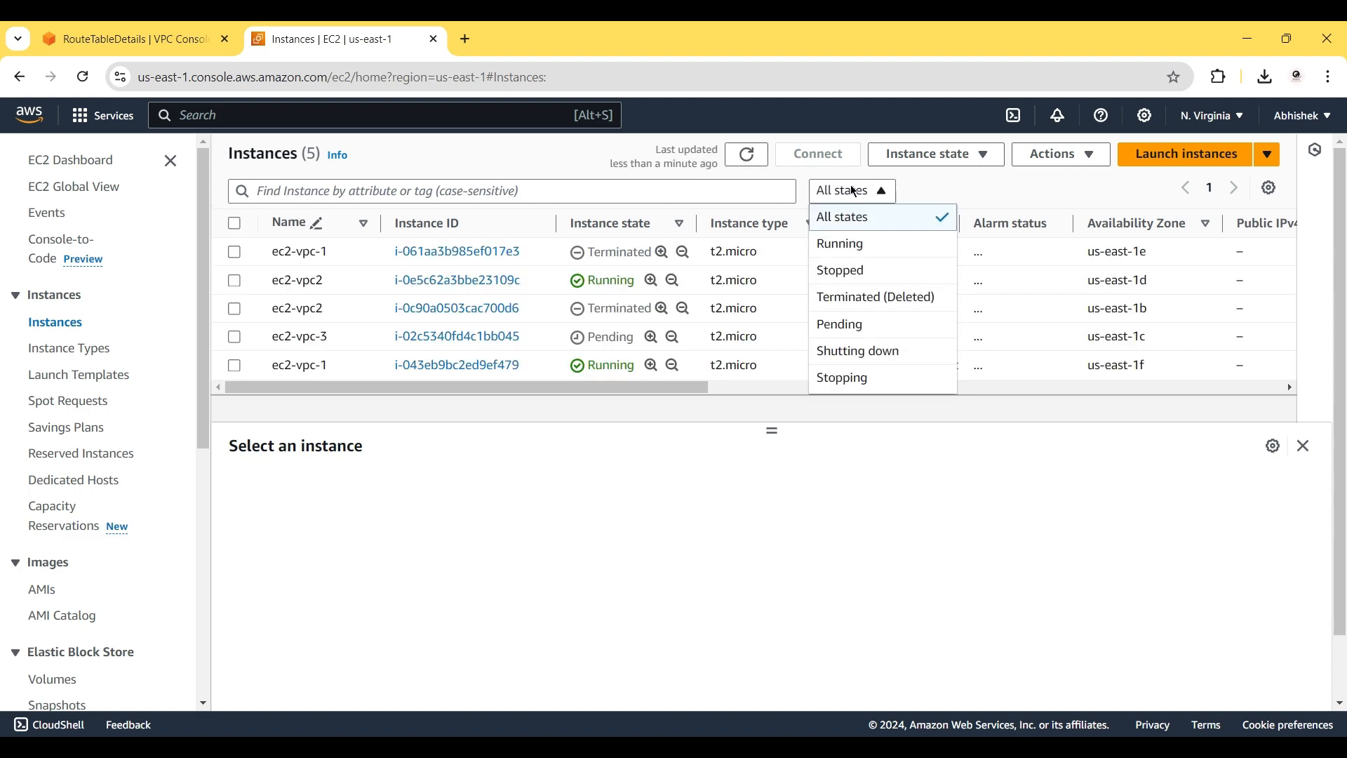
click(867, 245)
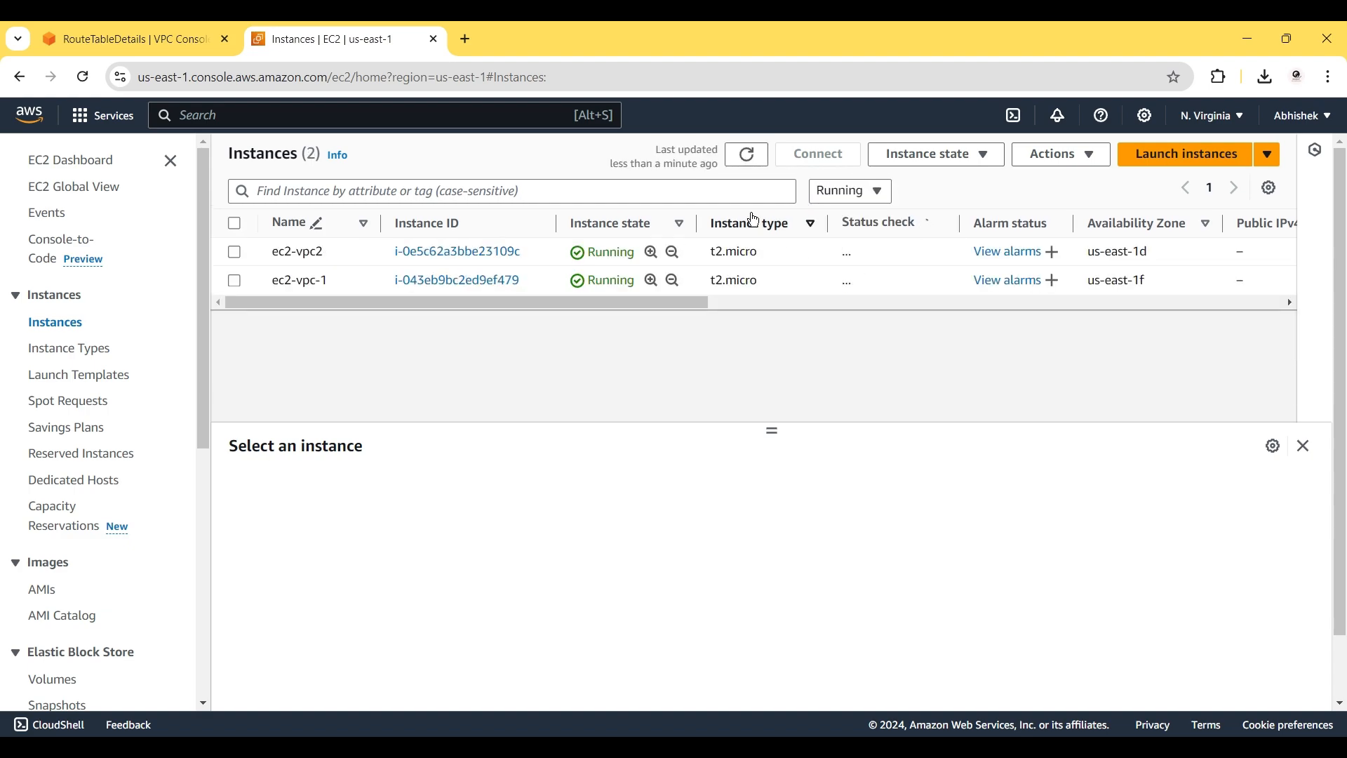
click(751, 155)
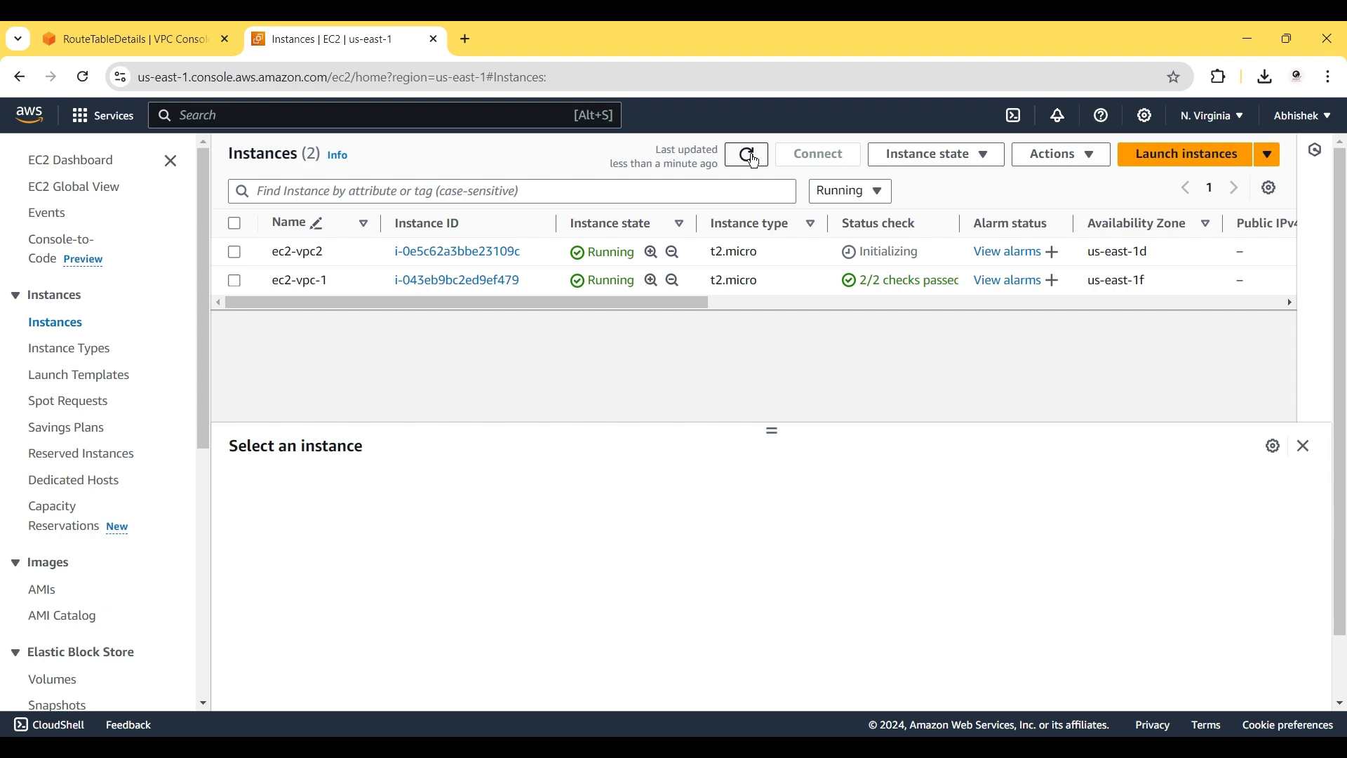
click(753, 157)
click(750, 159)
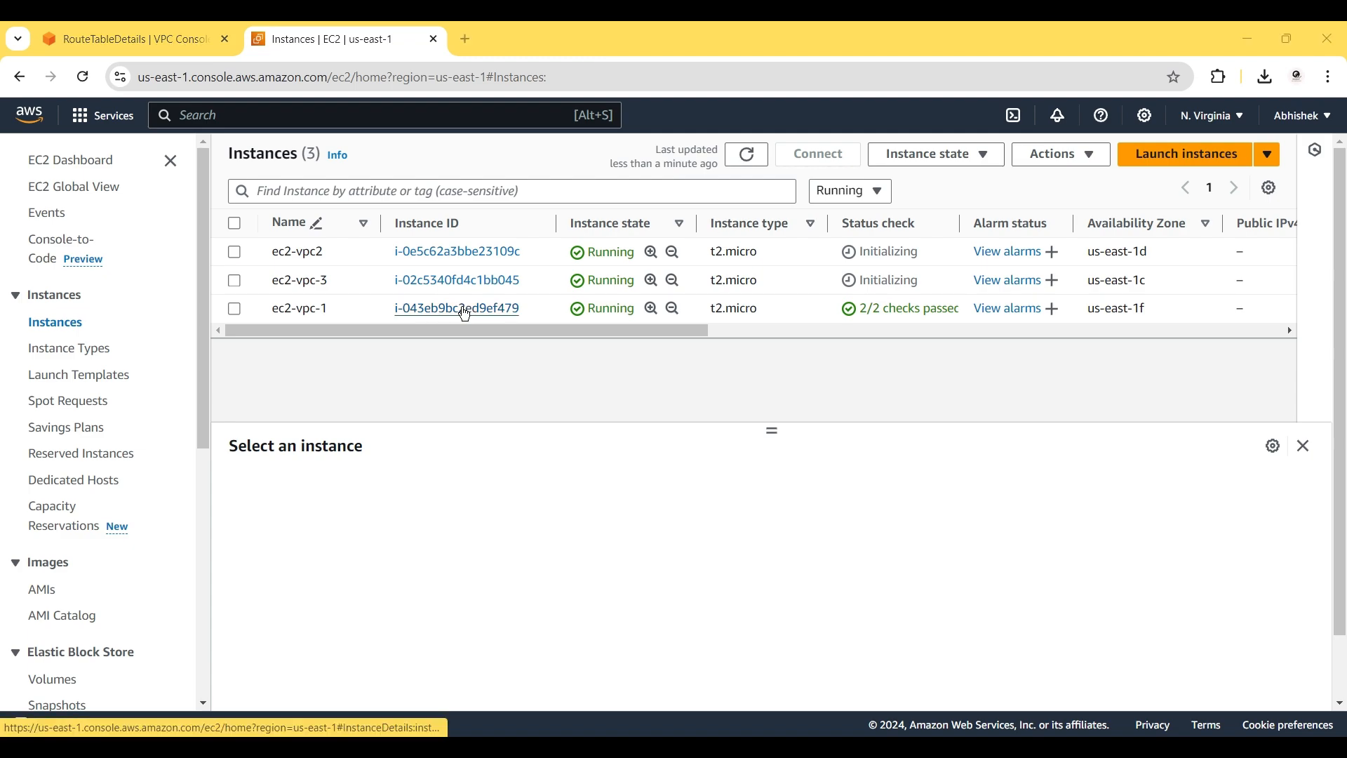
Open ec2-vpc-1's public IPv4 address in a new browser tab to view its Server Details page.
click(242, 314)
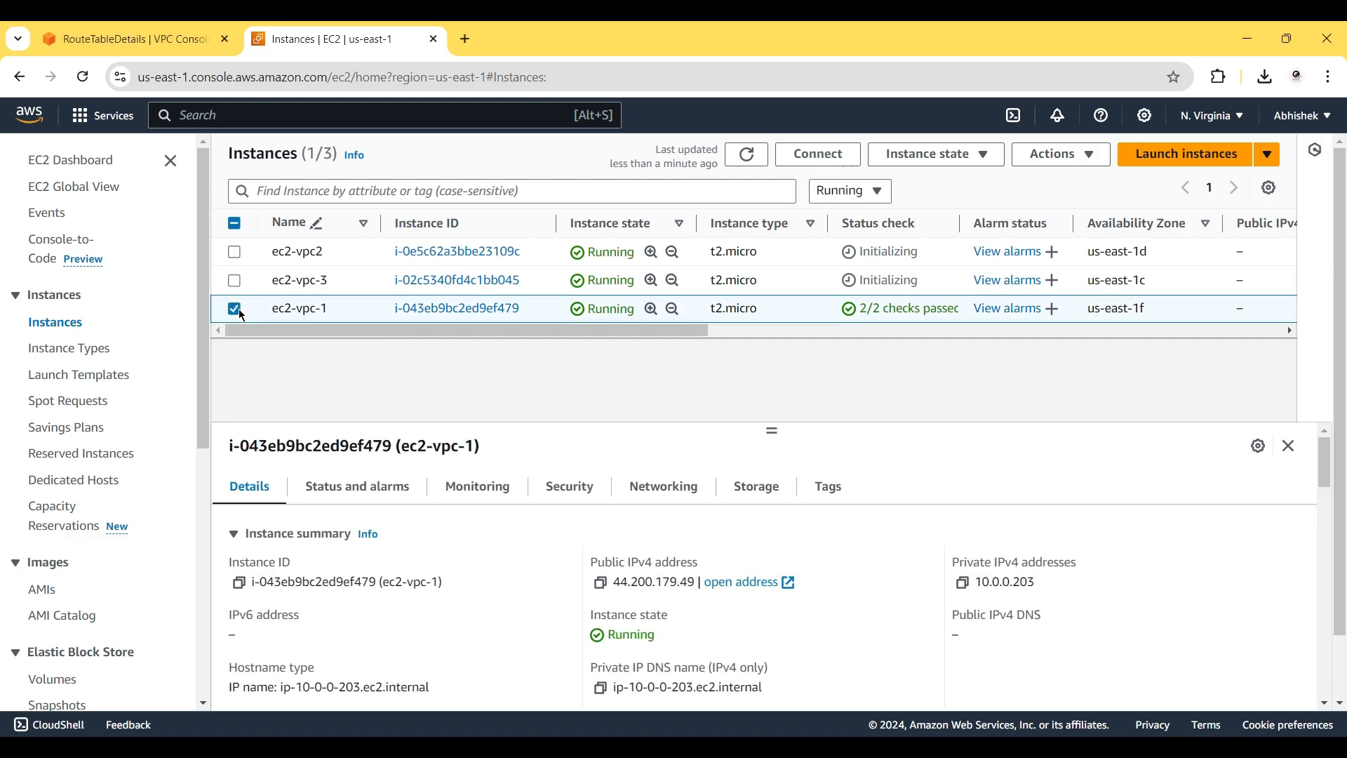
click(601, 584)
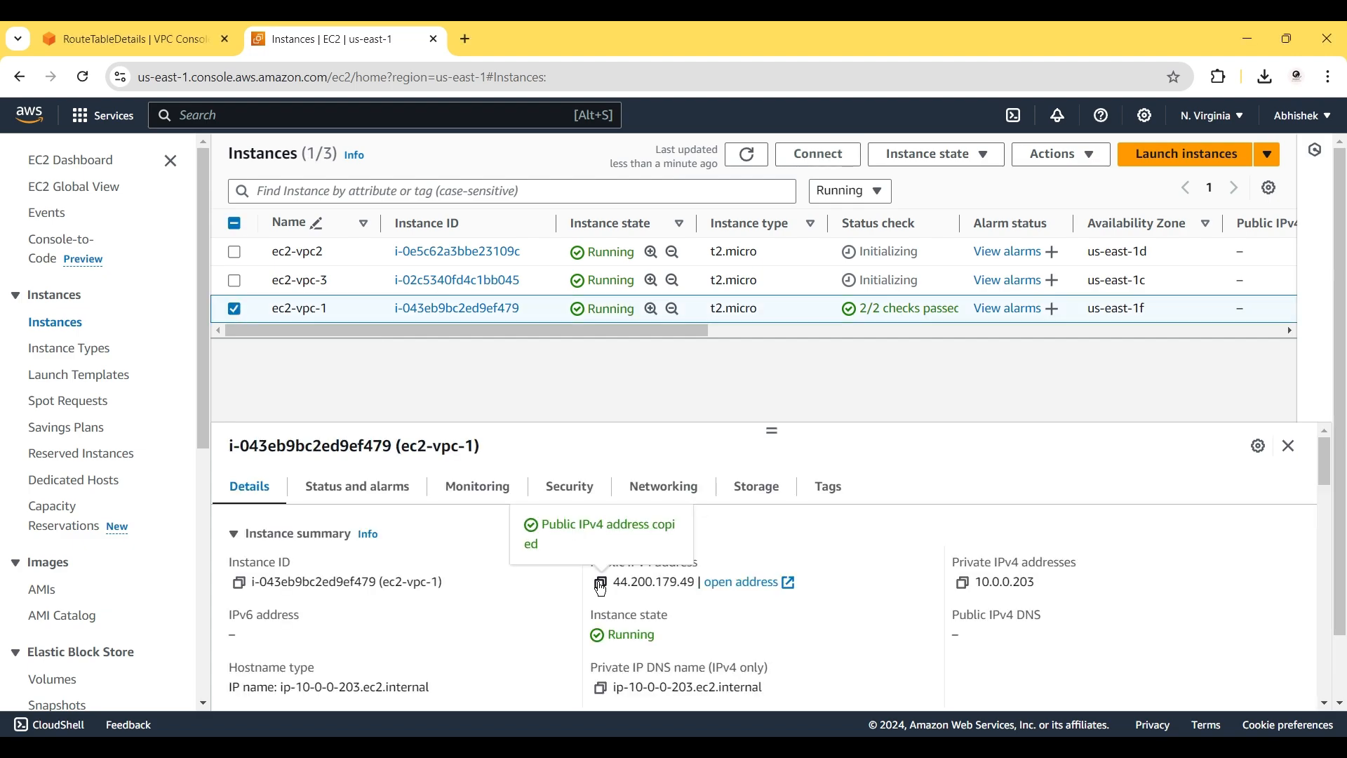
click(465, 47)
key(ctrl+v)
key(Return)
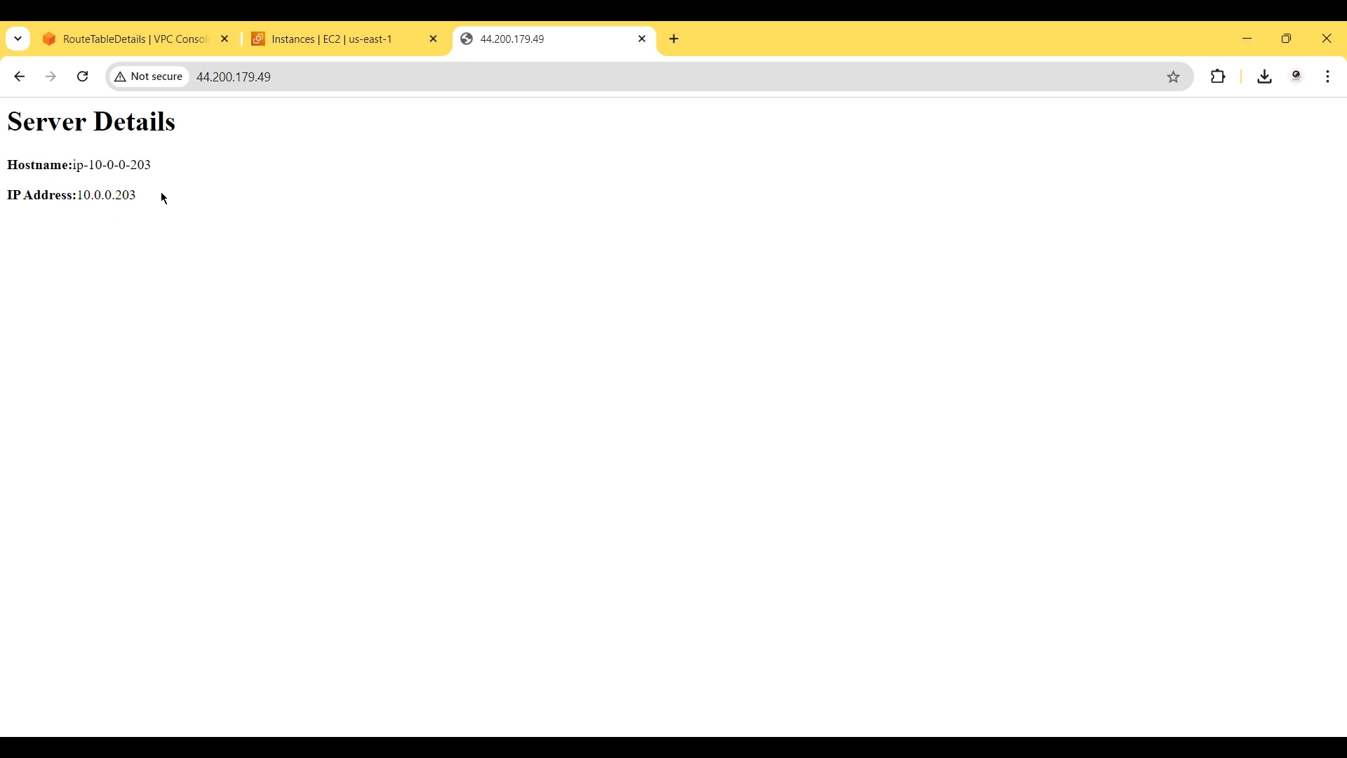
drag(162, 196, 17, 121)
click(310, 28)
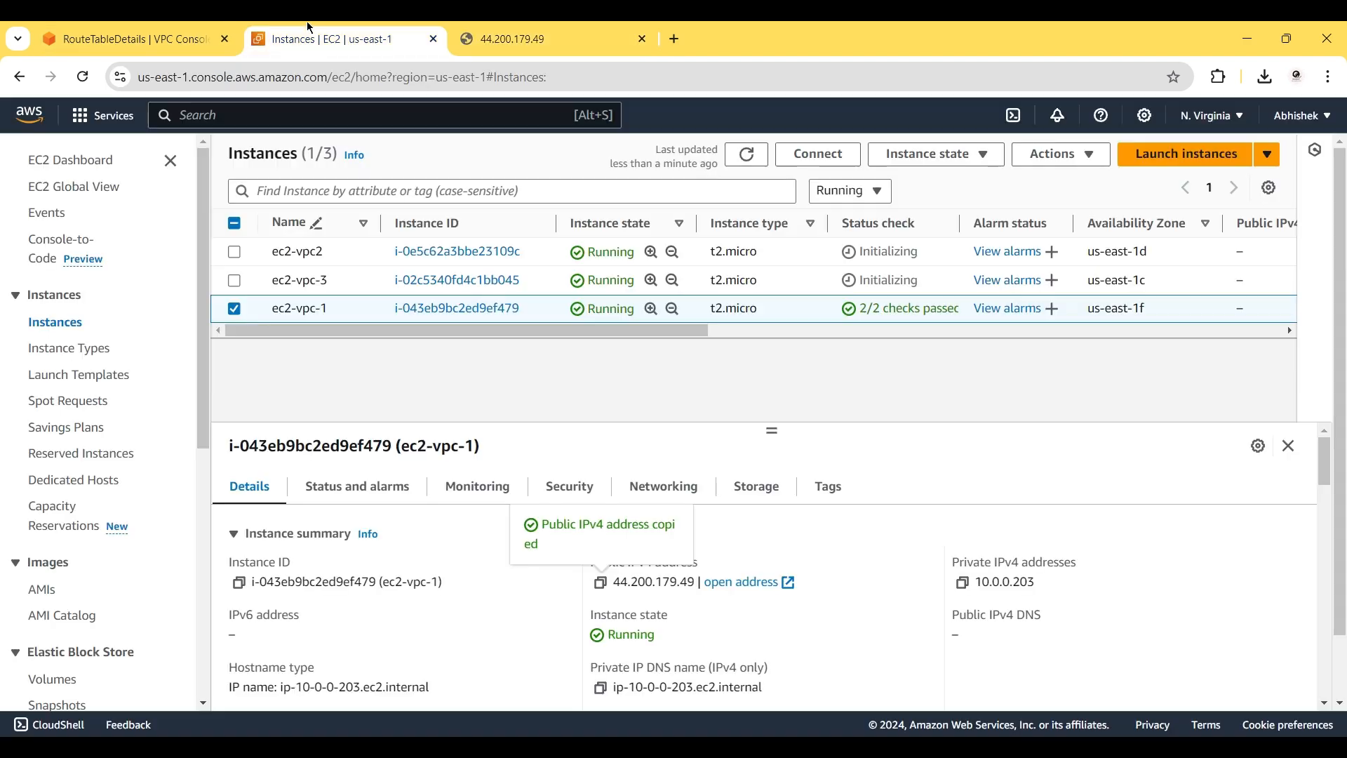
click(234, 308)
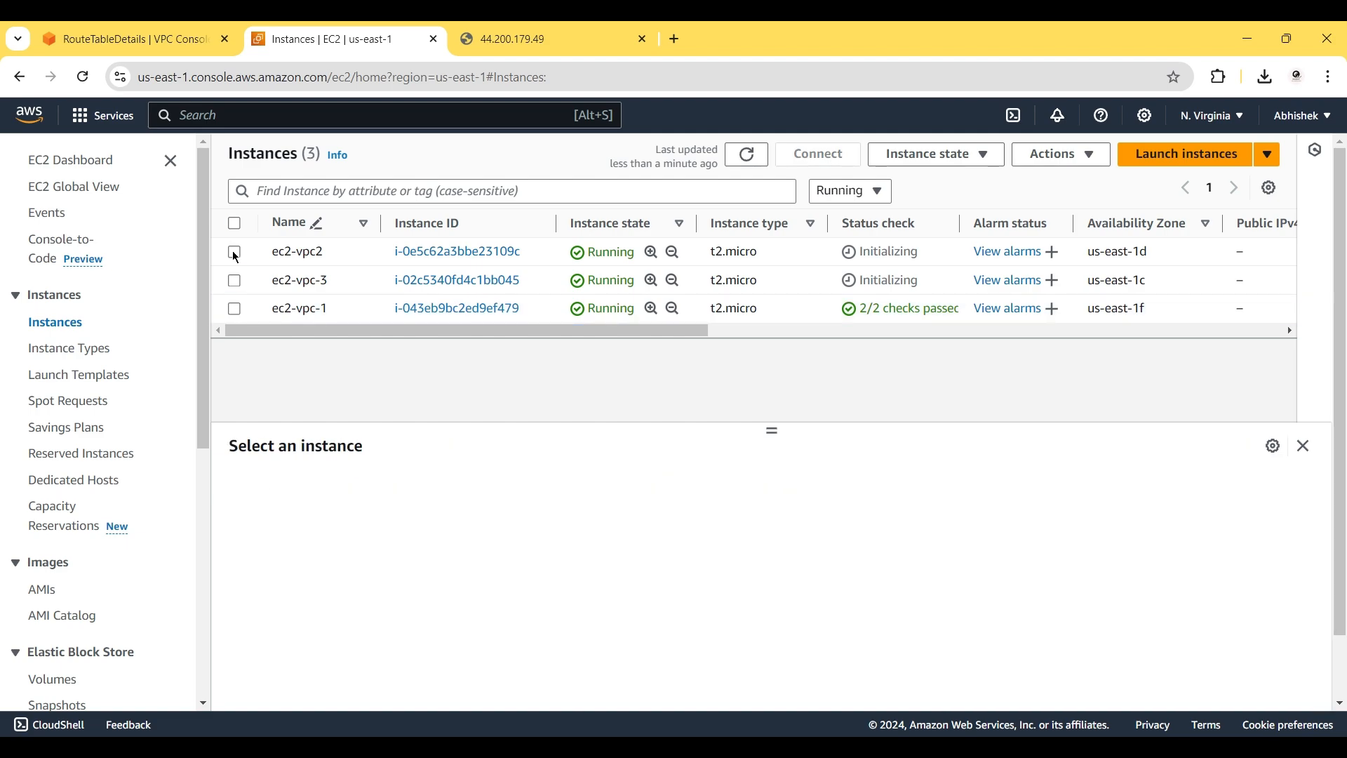
Load ec2-vpc2's web page by its public IPv4 address.
click(235, 254)
click(600, 583)
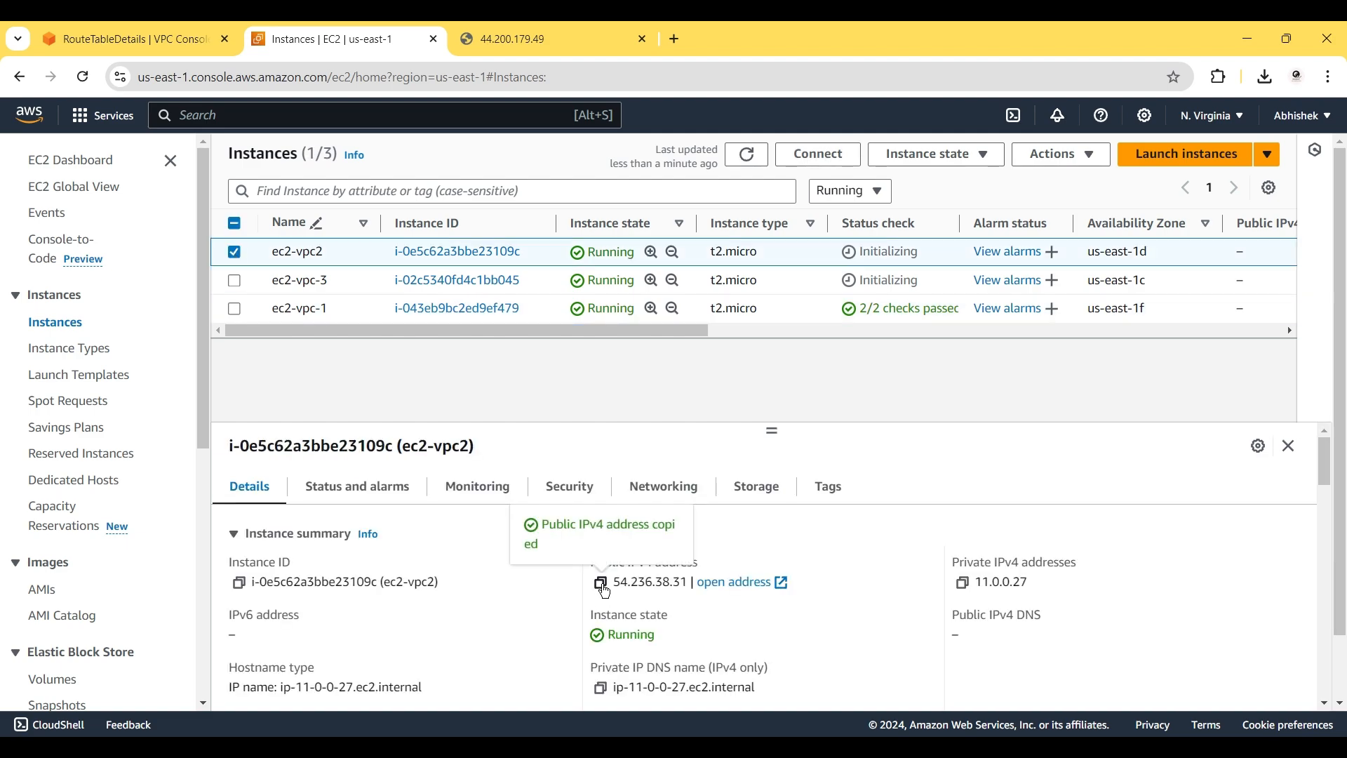
click(501, 28)
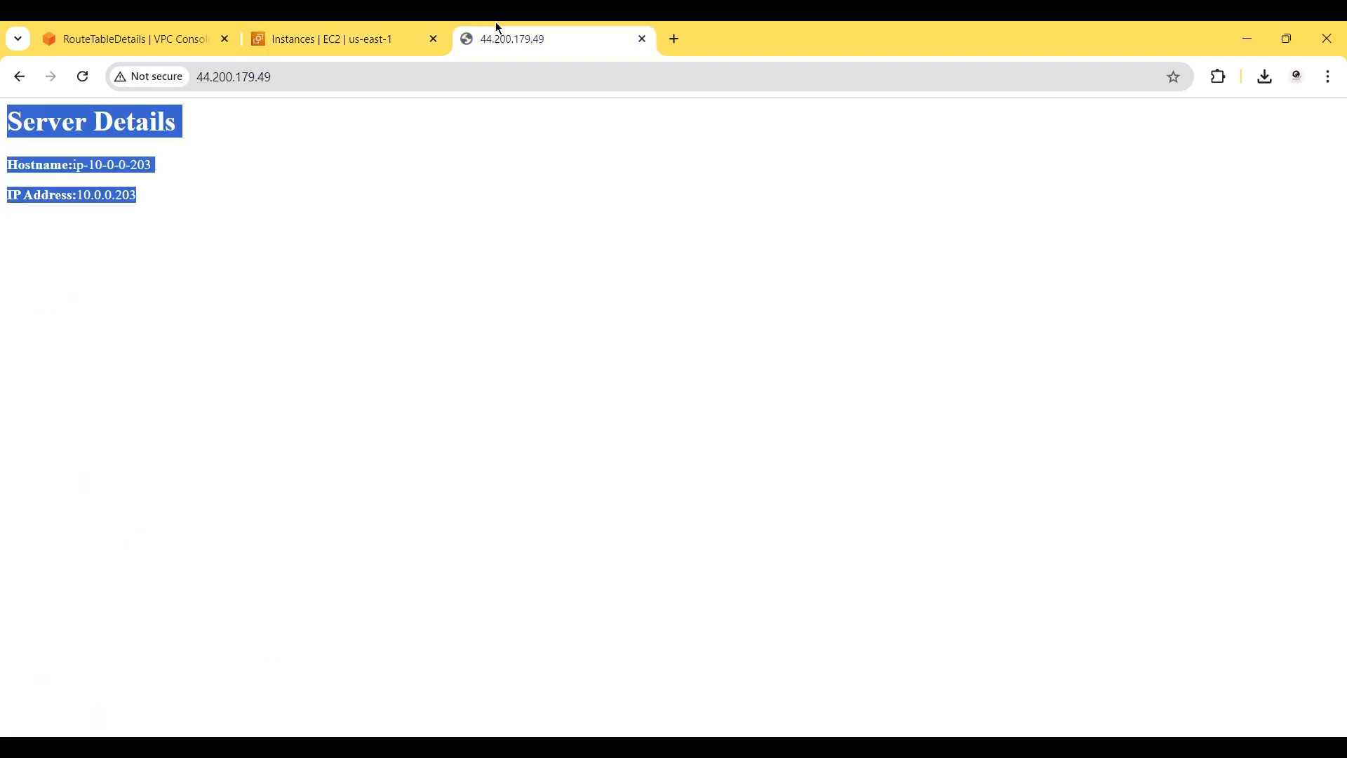
click(347, 76)
key(ctrl+v)
key(Return)
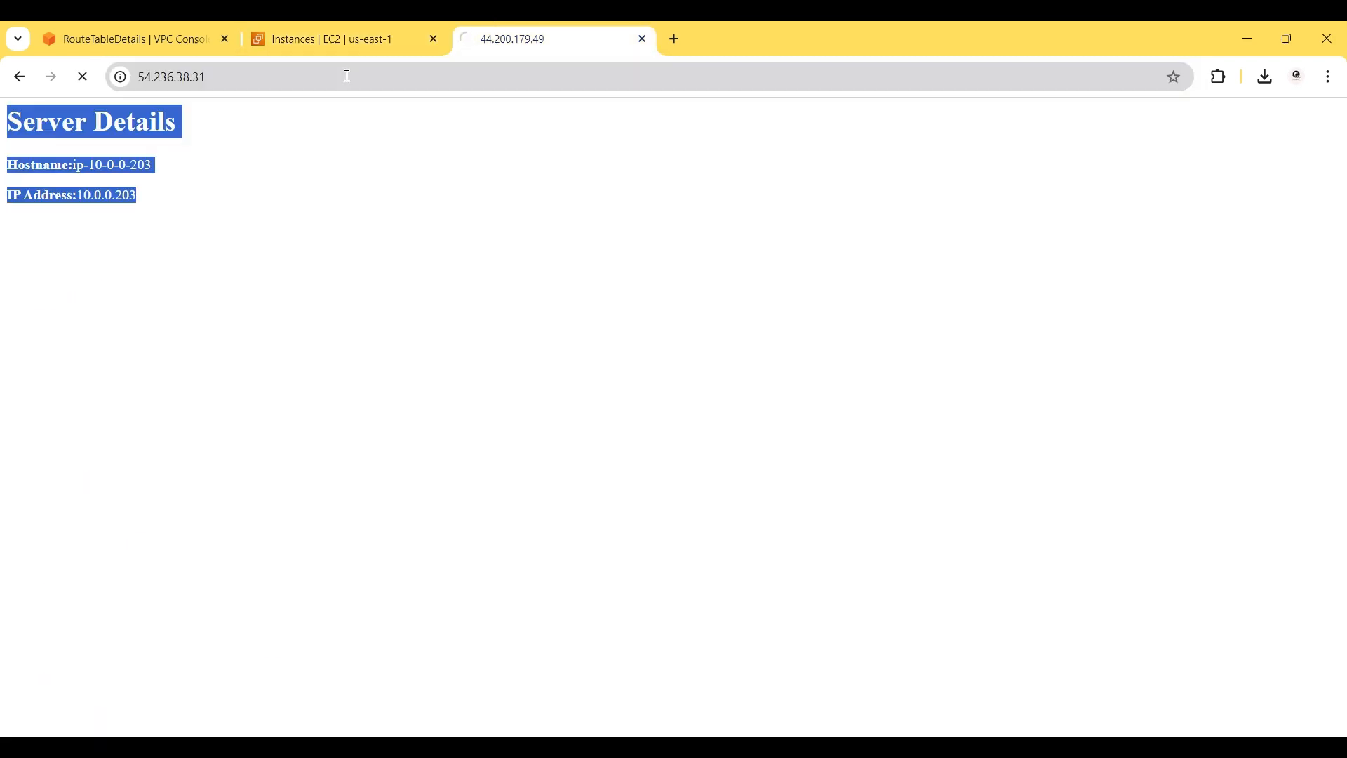
click(139, 265)
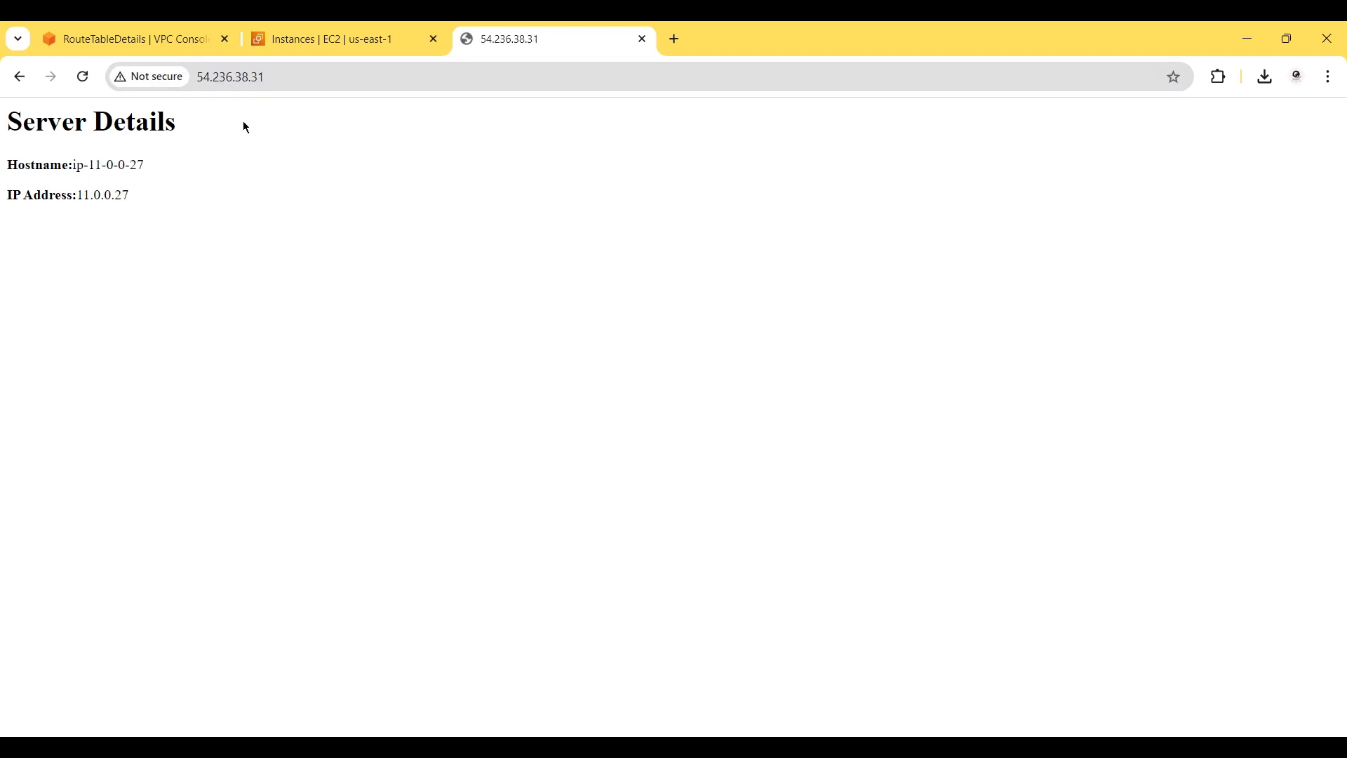
click(289, 28)
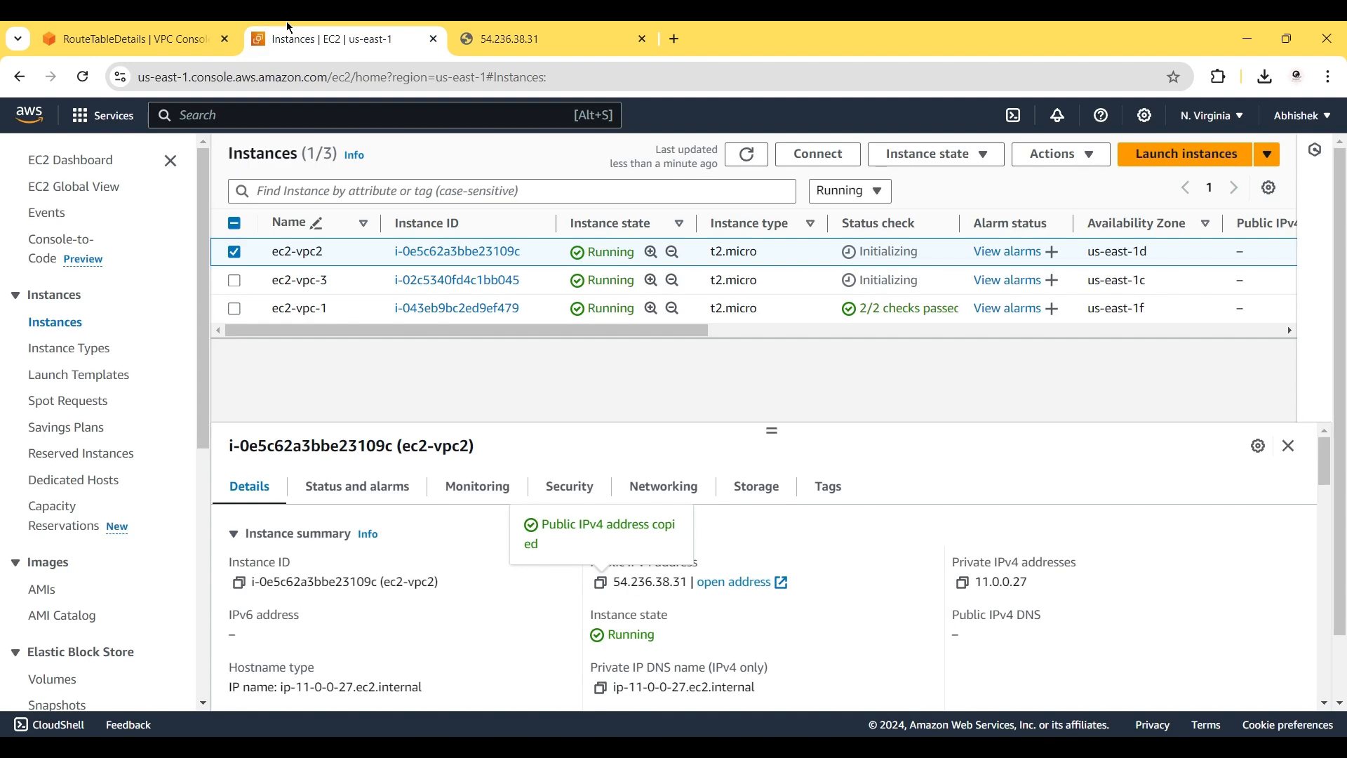
click(235, 252)
Load ec2-vpc-3's Server Details page by its public IPv4 address, host ip-12-0-0-229.
click(236, 282)
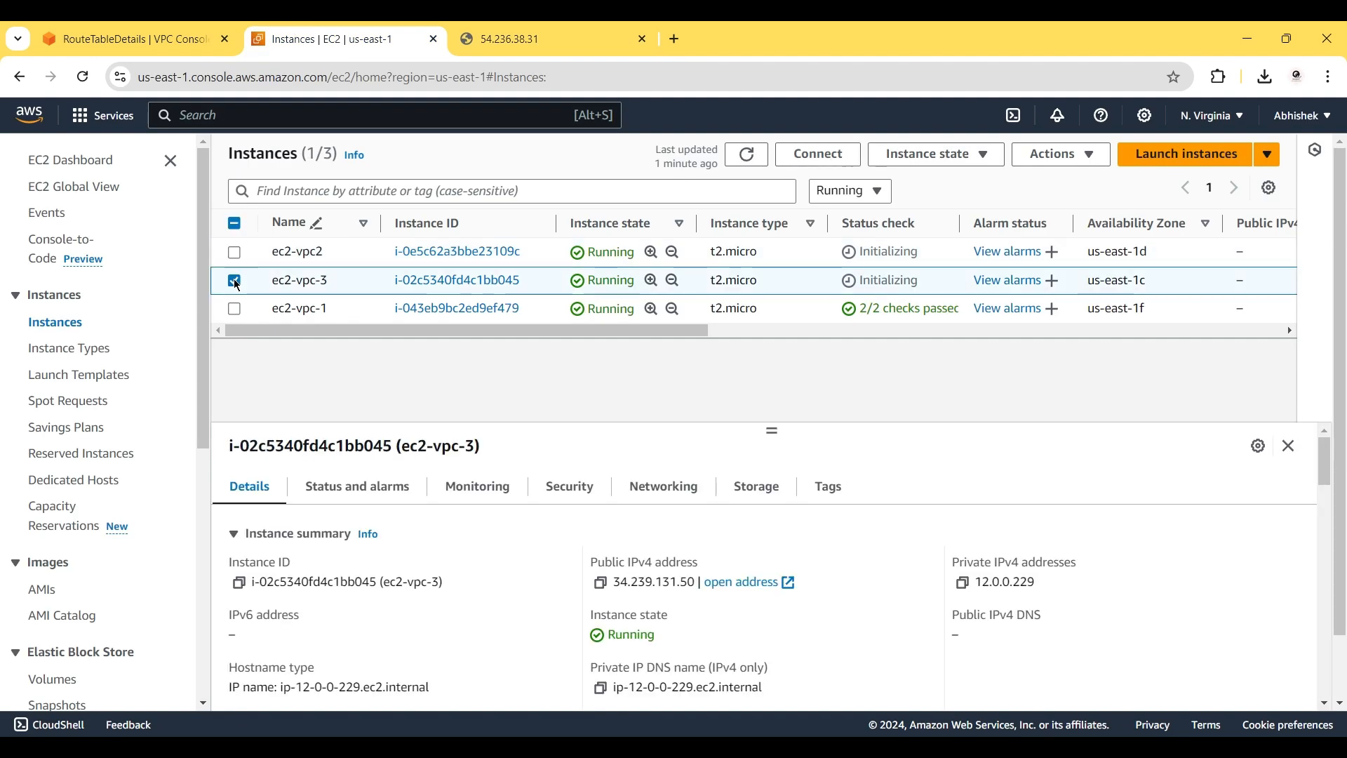
click(601, 585)
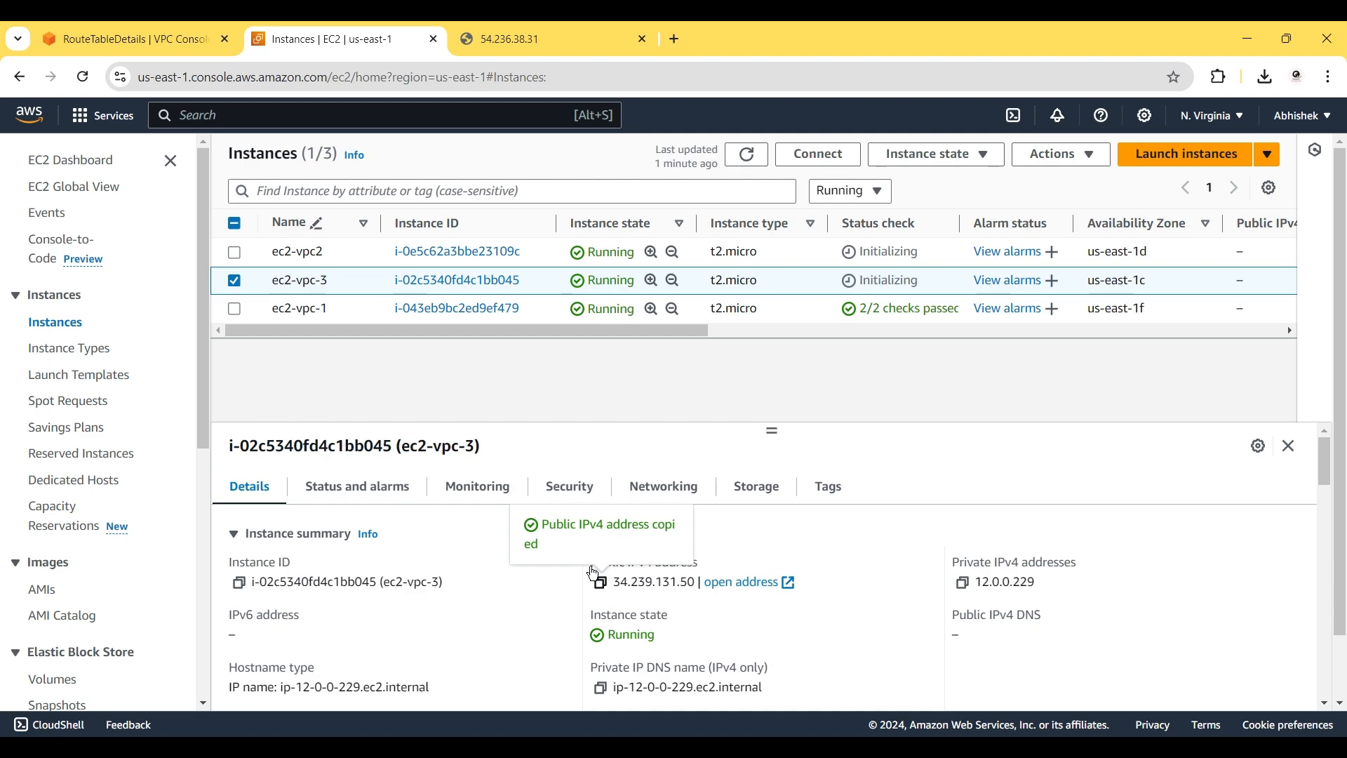
click(499, 31)
click(351, 83)
key(ctrl+a)
key(ctrl+v)
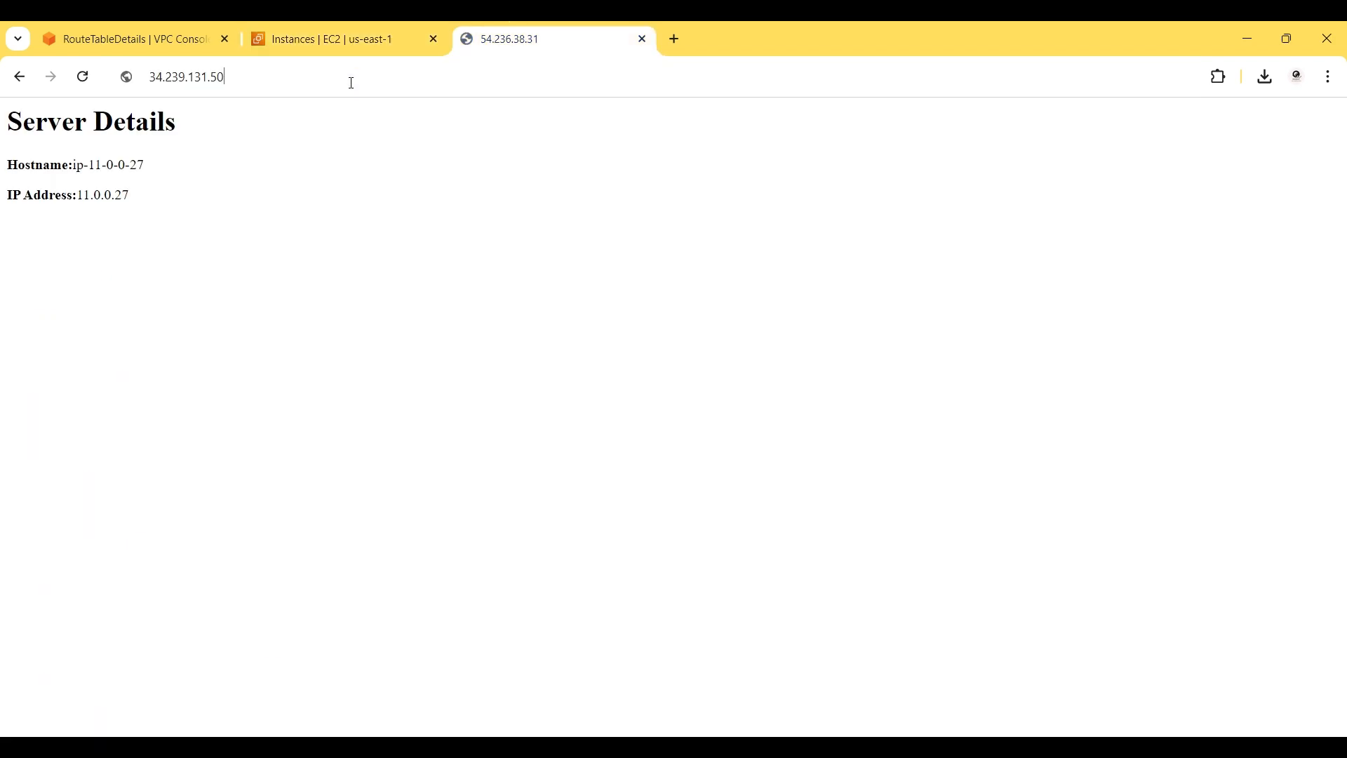
key(Return)
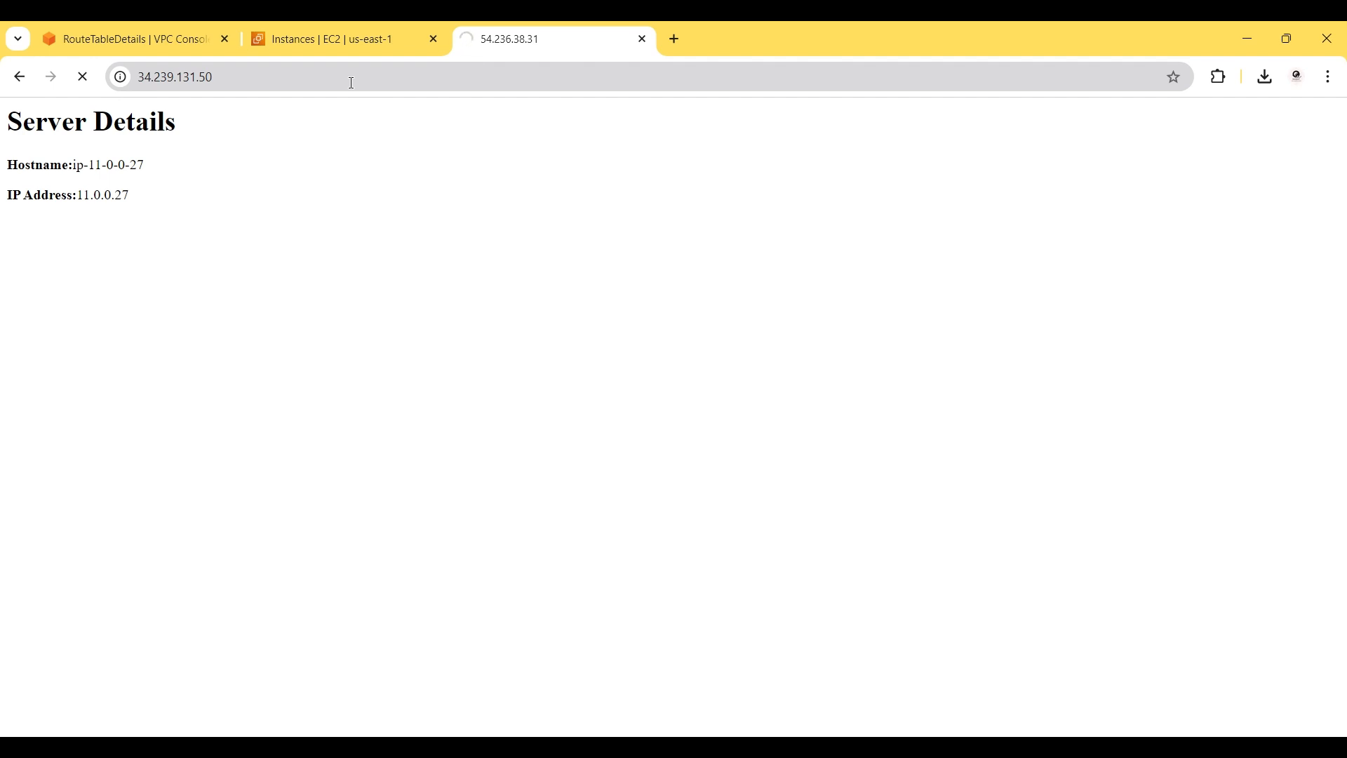
drag(168, 205, 101, 197)
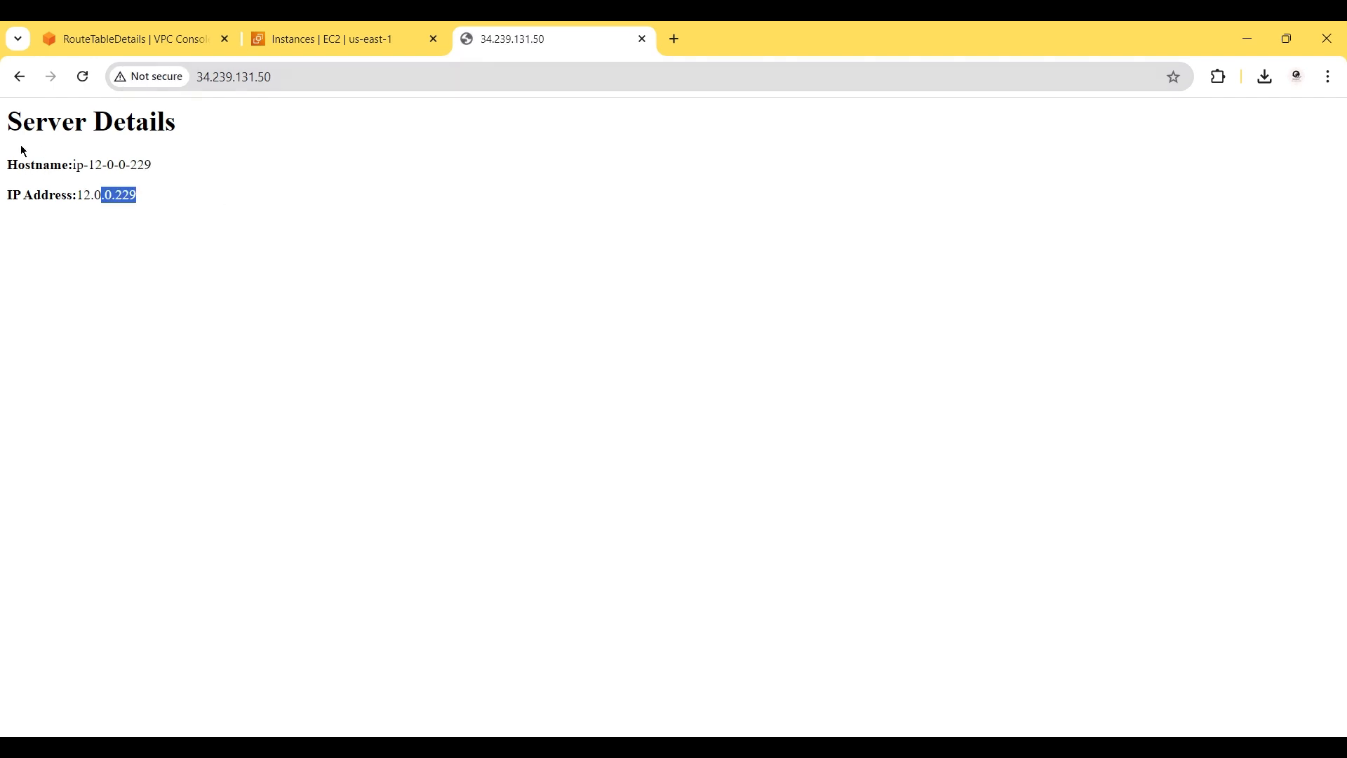
click(302, 29)
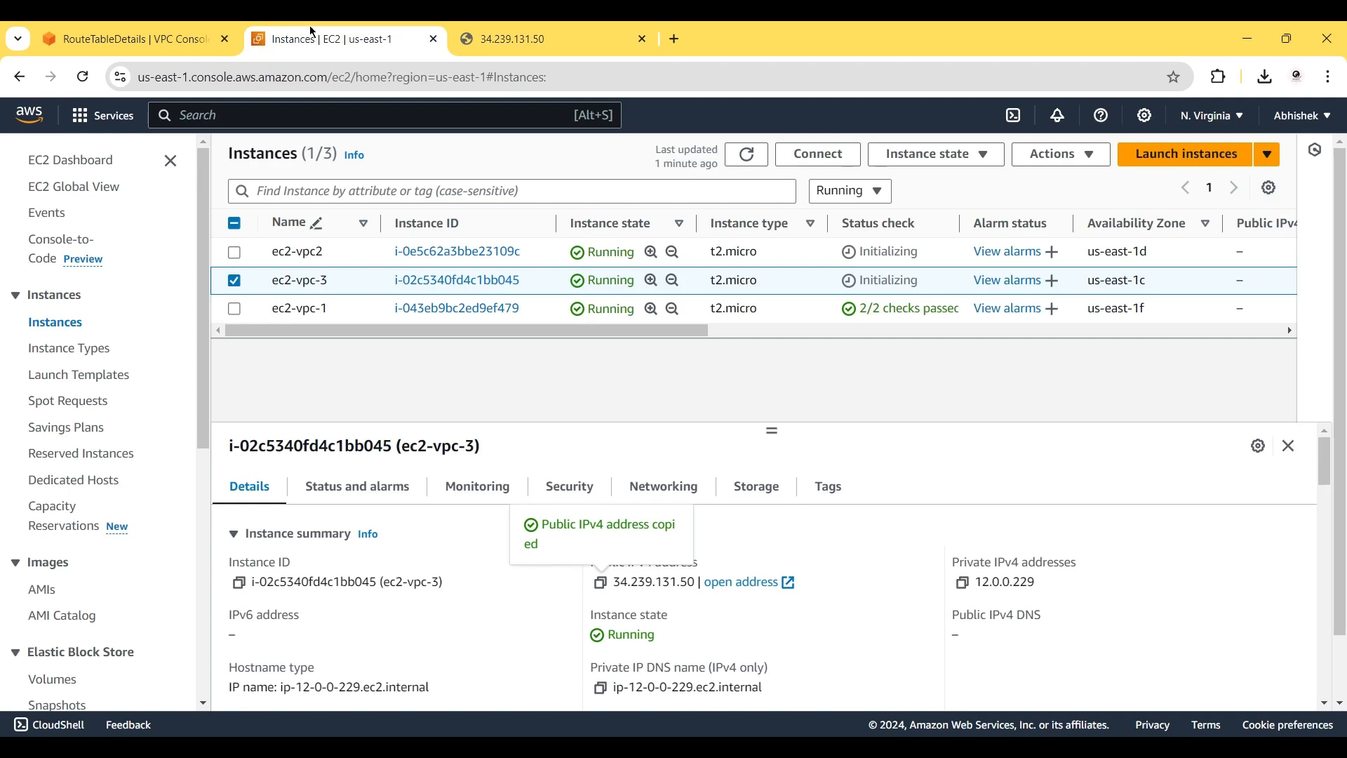
click(236, 284)
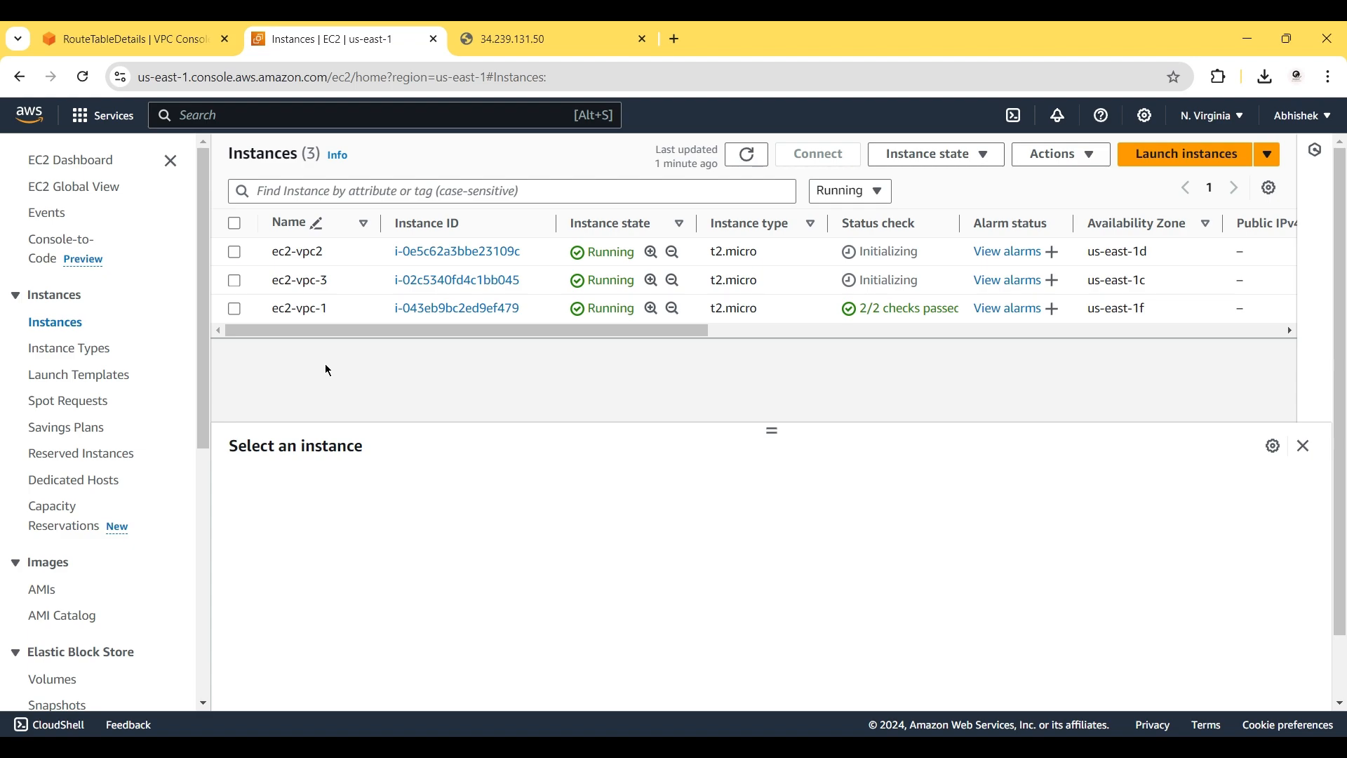
Show the SSH client connection instructions for ec2-vpc-1.
click(238, 312)
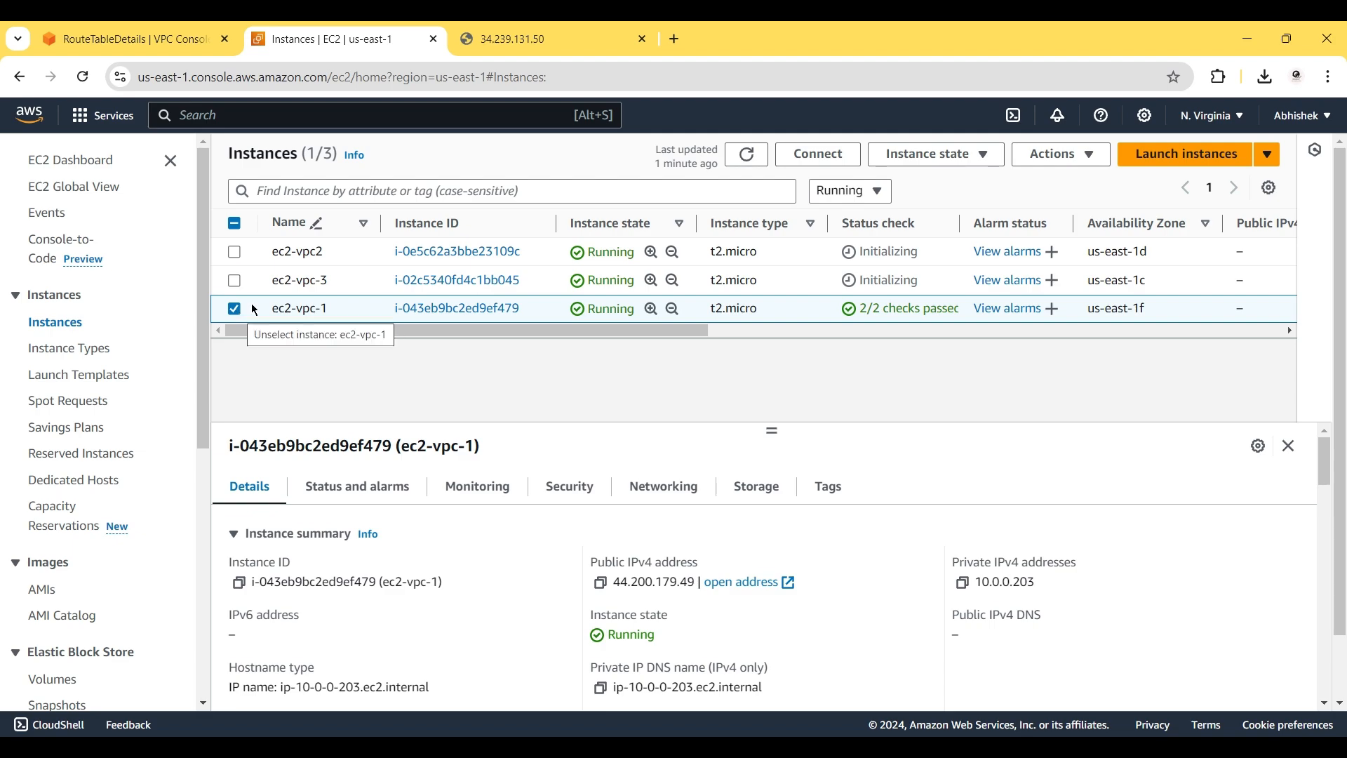
click(842, 163)
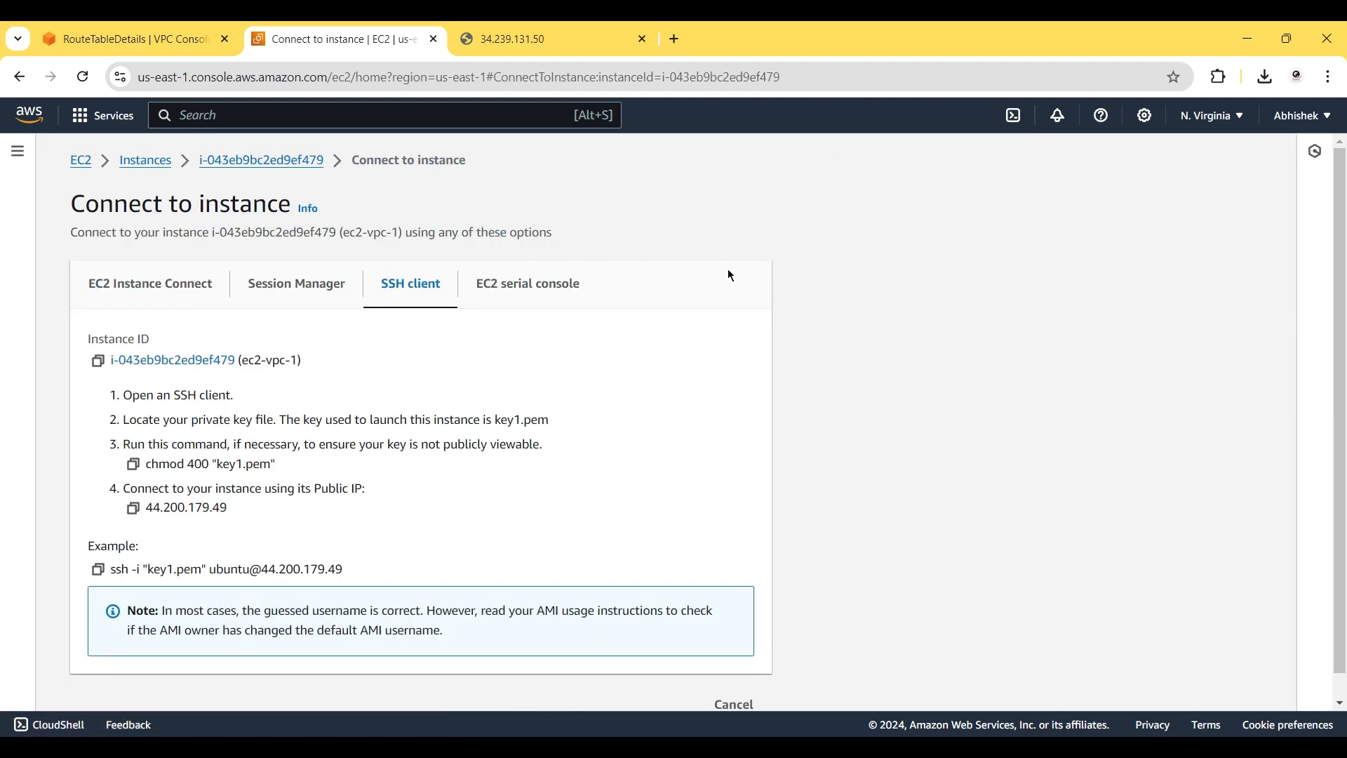
scroll(672, 367, down, 1)
scroll(672, 371, down, 1)
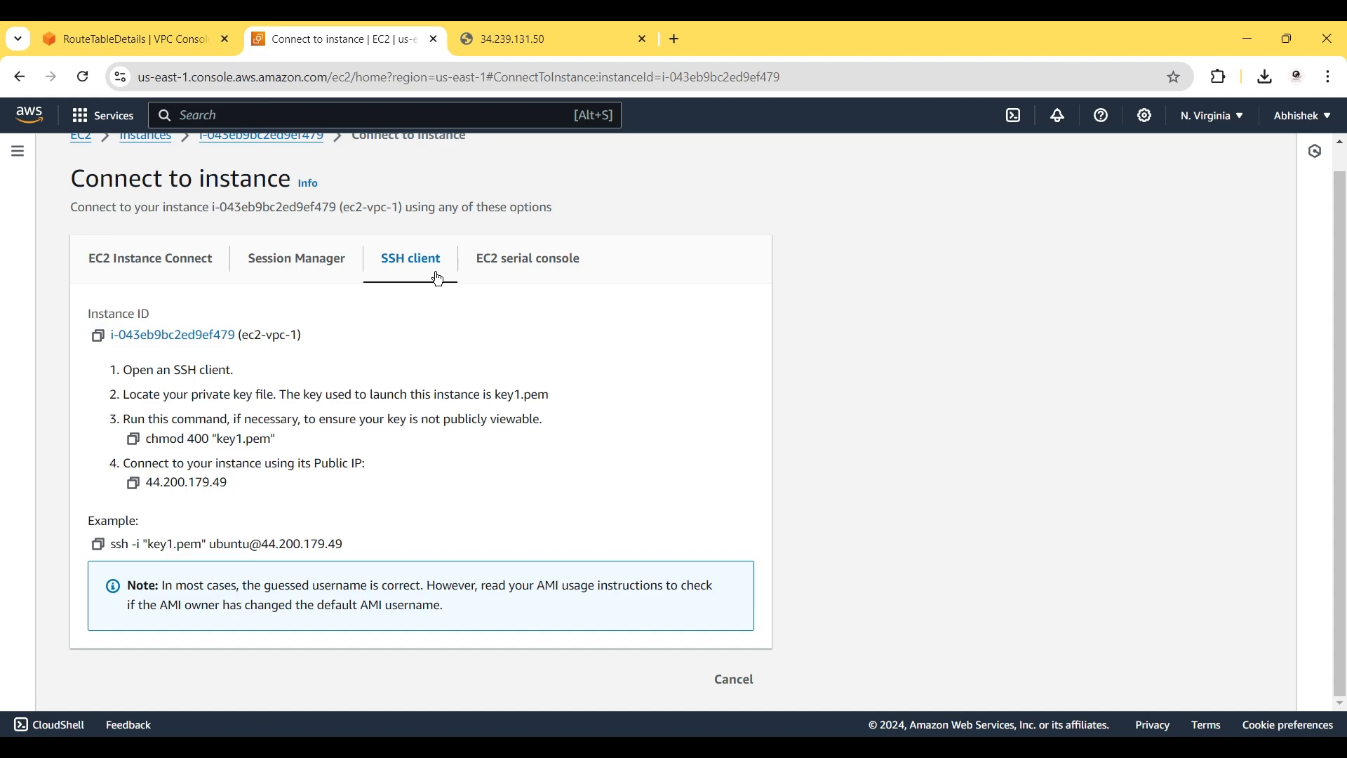
Launch a Command Prompt window from Windows search with cmd.
key(super)
text(cmd)
key(Return)
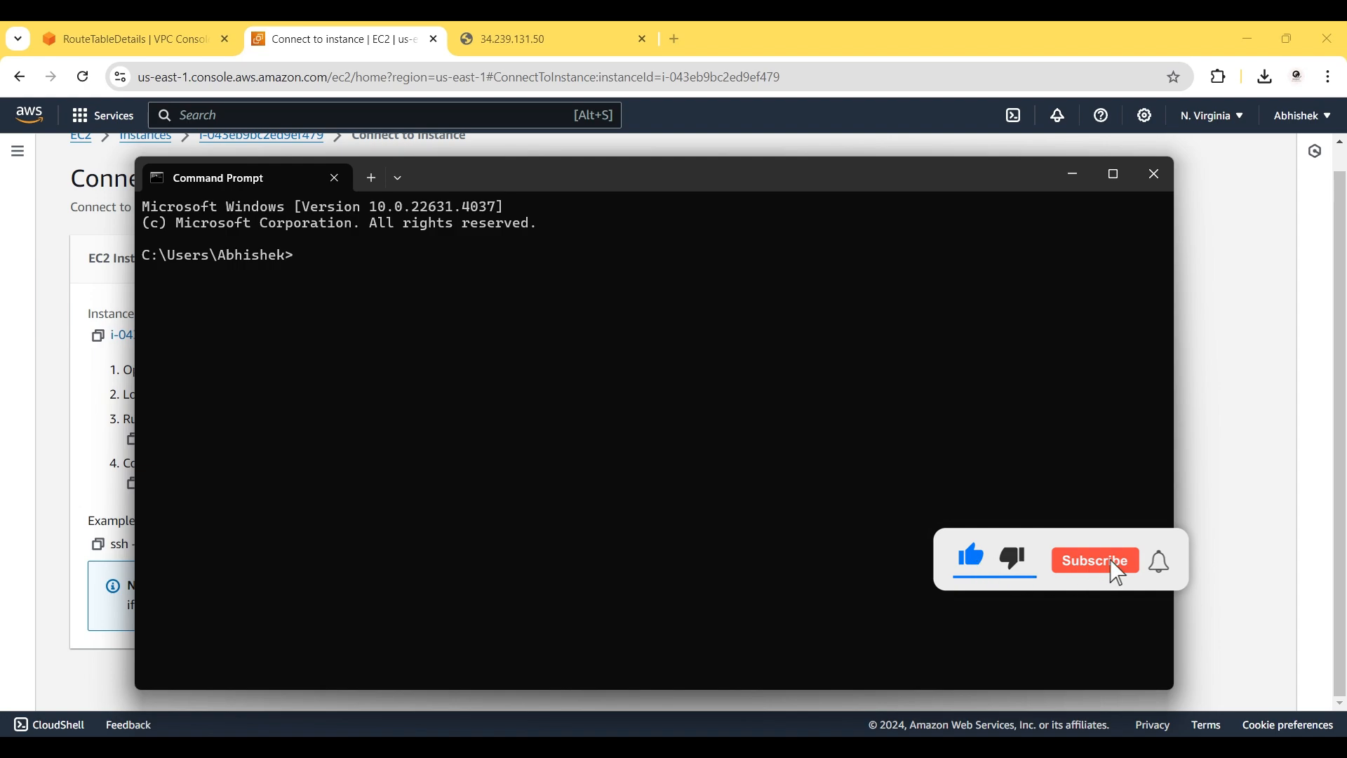
Run wsl in the Command Prompt to start a Linux shell, and reposition the window.
text(wsl --install)
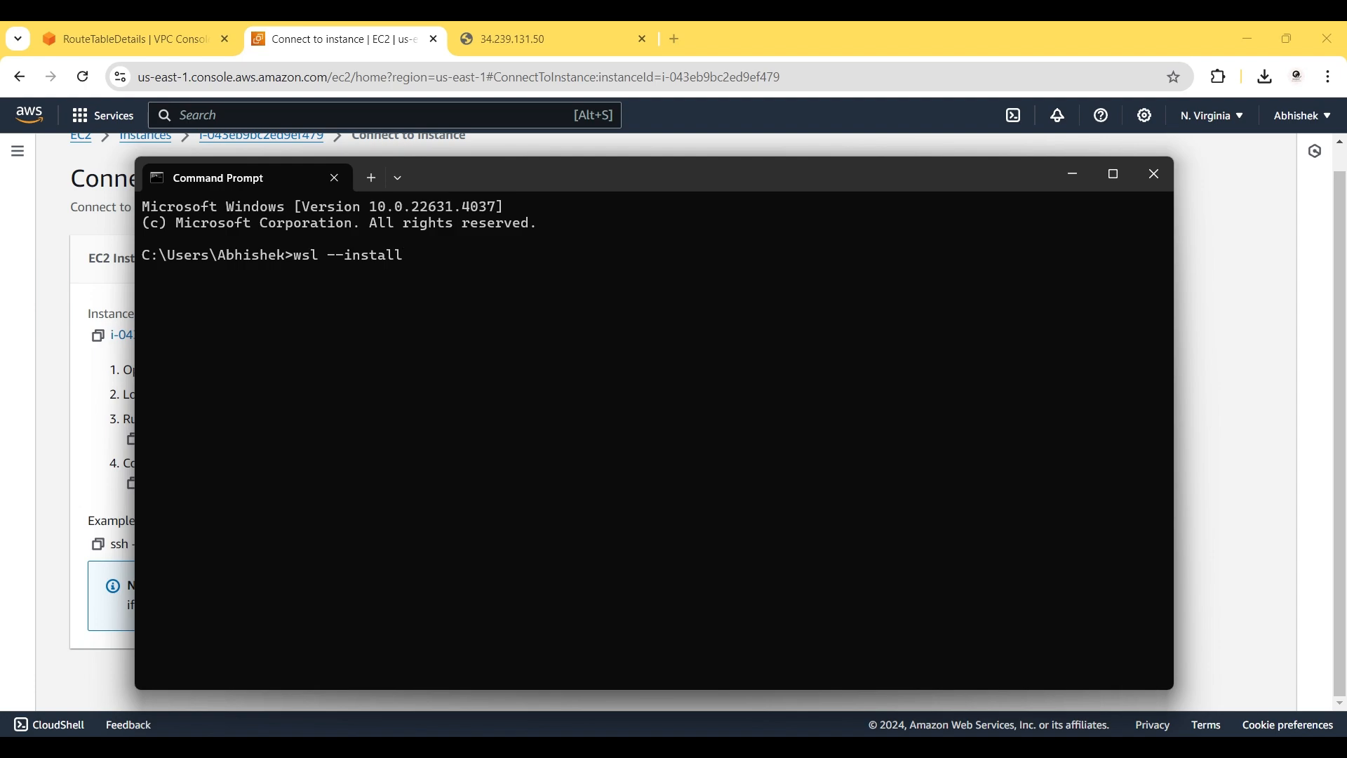
key(BackSpace)
key(BackSpace)
key(BackSpace)
key(BackSpace)
key(BackSpace)
key(BackSpace)
key(BackSpace)
key(BackSpace)
key(BackSpace)
key(BackSpace)
key(BackSpace)
text(l)
key(Return)
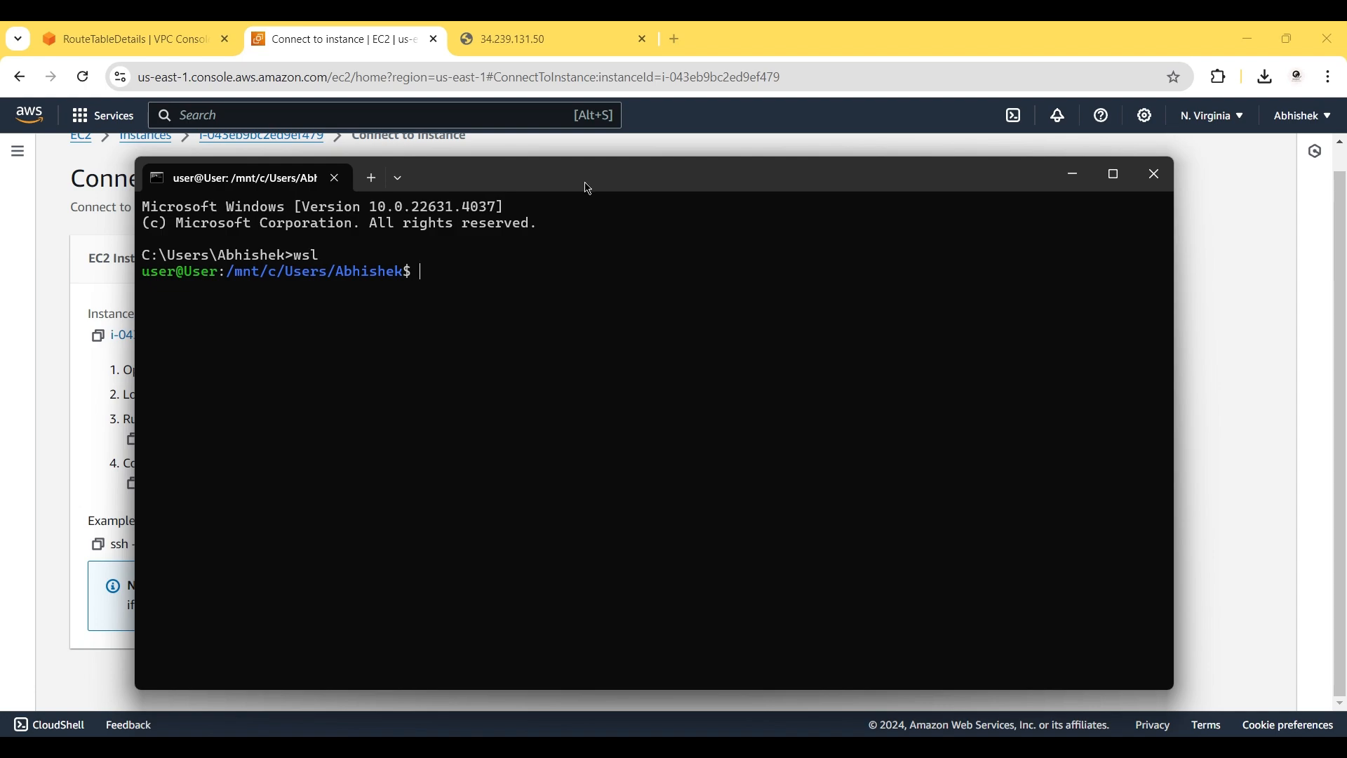
drag(583, 180, 738, 220)
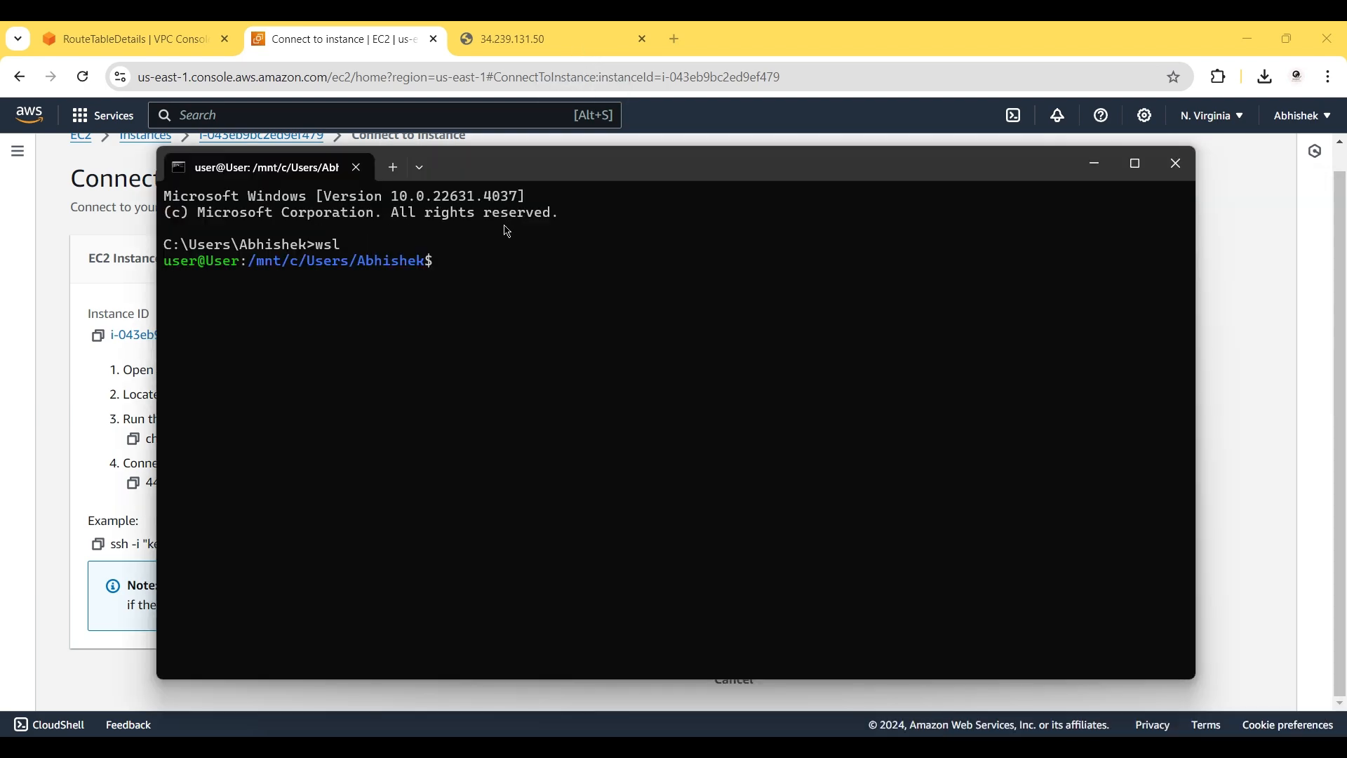
Move key1.pem into the home folder and restrict it with chmod 400 ~/key1.pem.
click(470, 257)
key(ctrl+v)
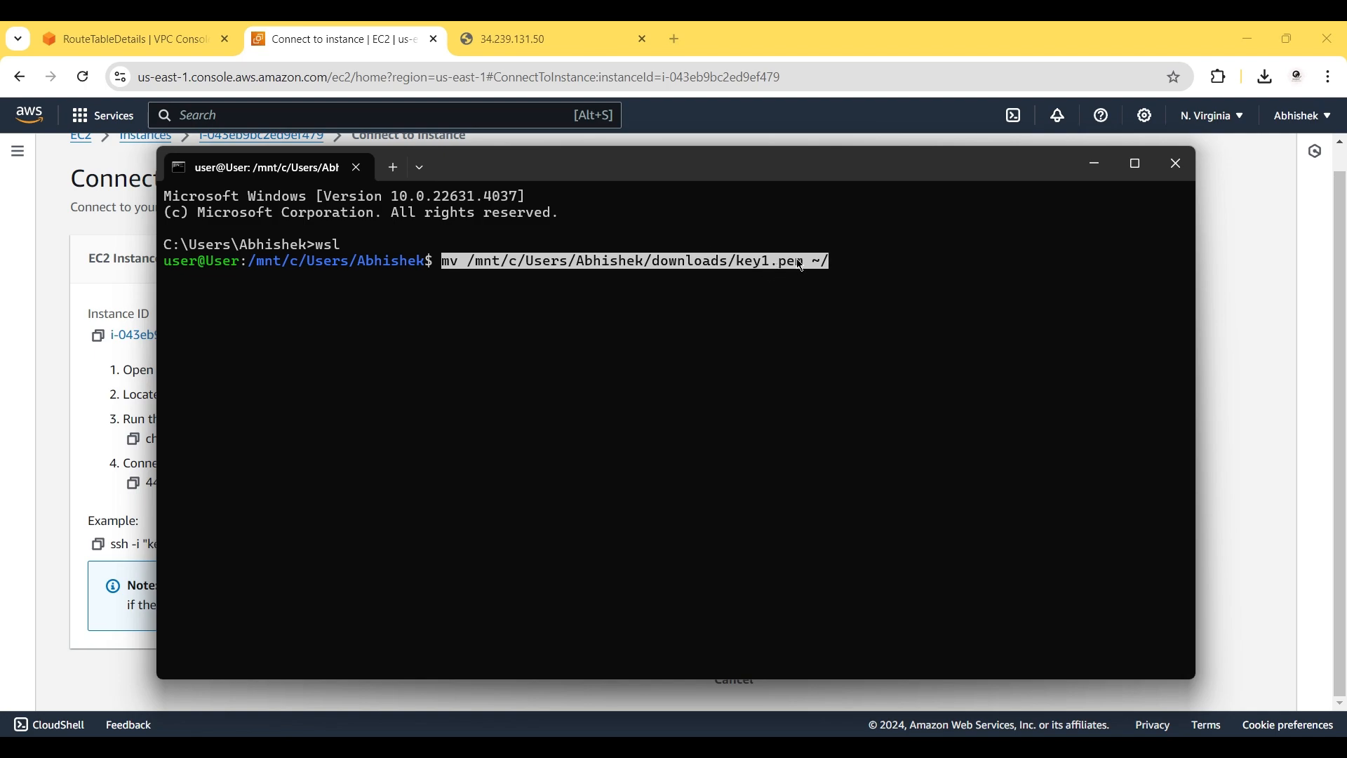
key(Right)
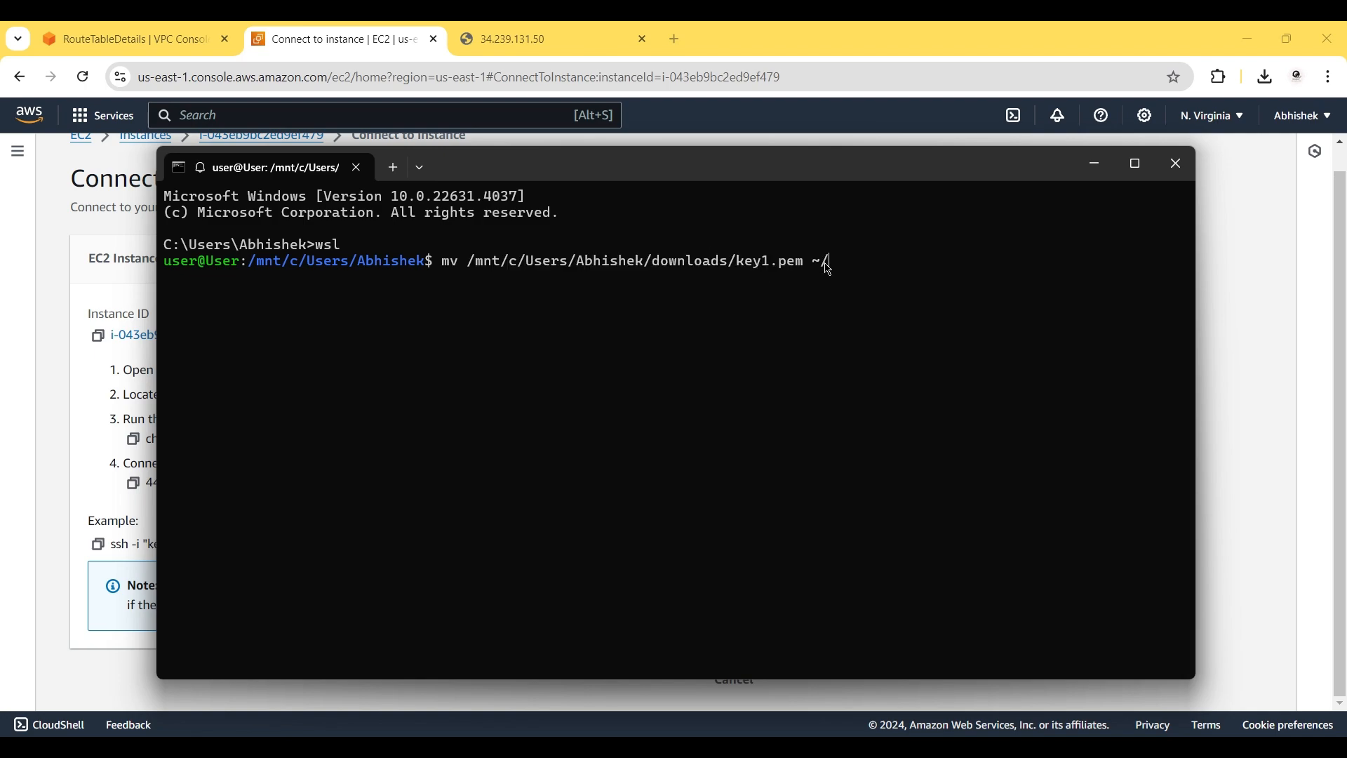
key(Return)
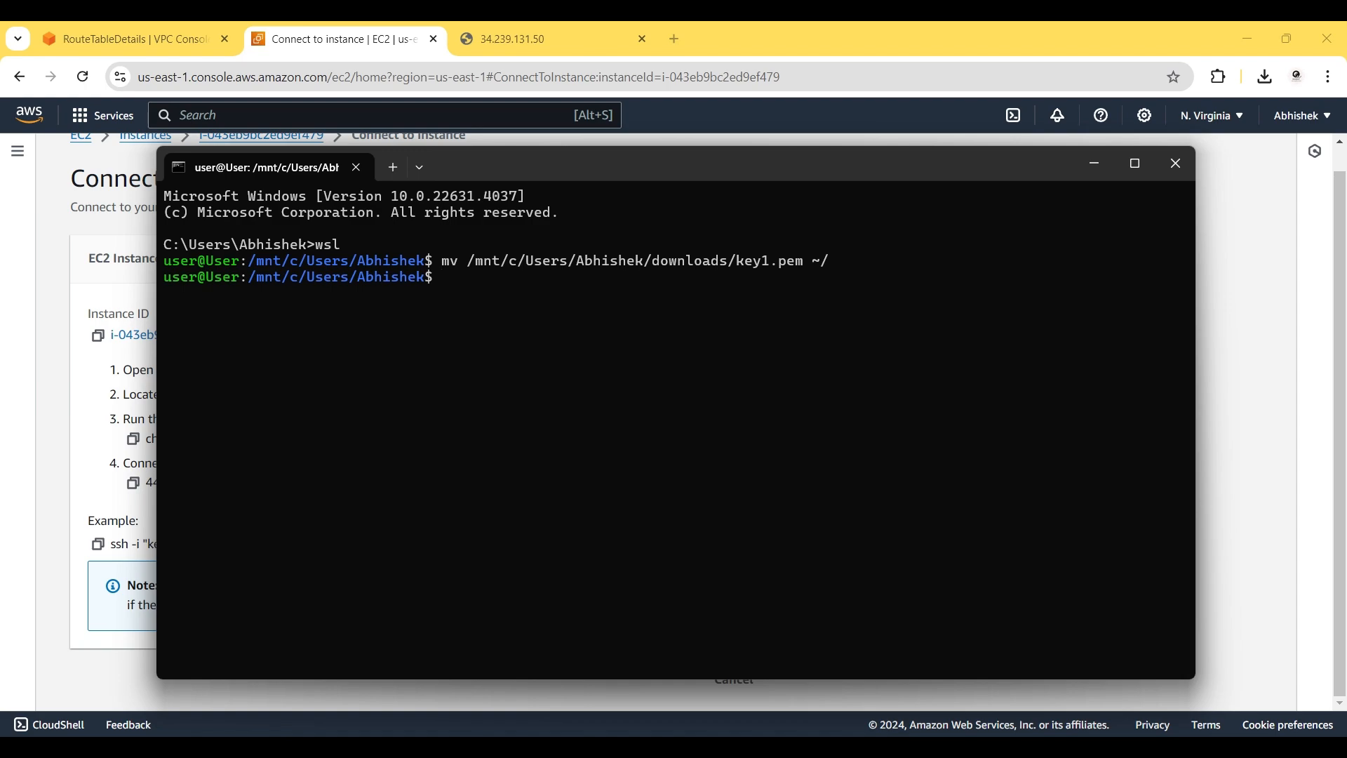
text(chmod)
text( 400)
text( ~)
text(/t)
key(BackSpace)
text(key1.pem)
key(Return)
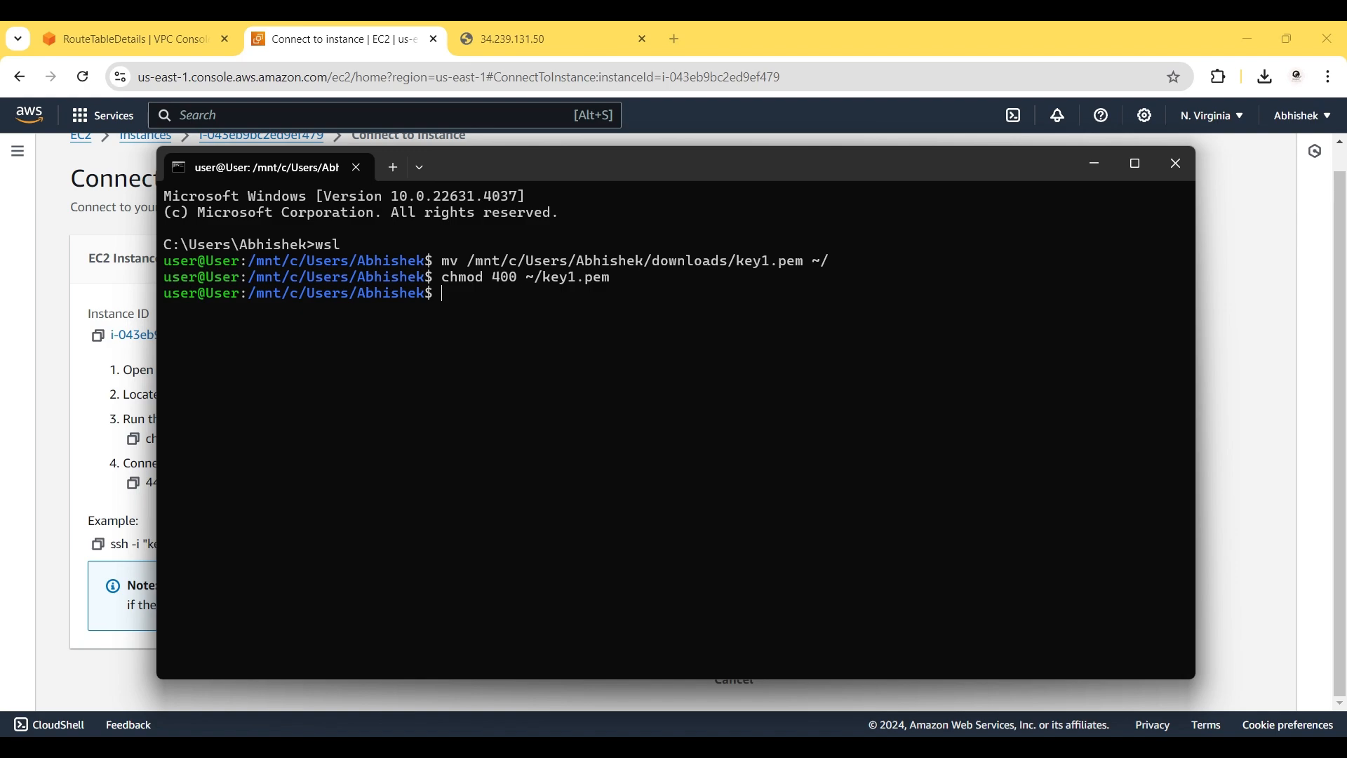
SSH into 44.200.179.49 as ubuntu with ~/key1.pem, accept the host key, and clear the screen.
click(97, 507)
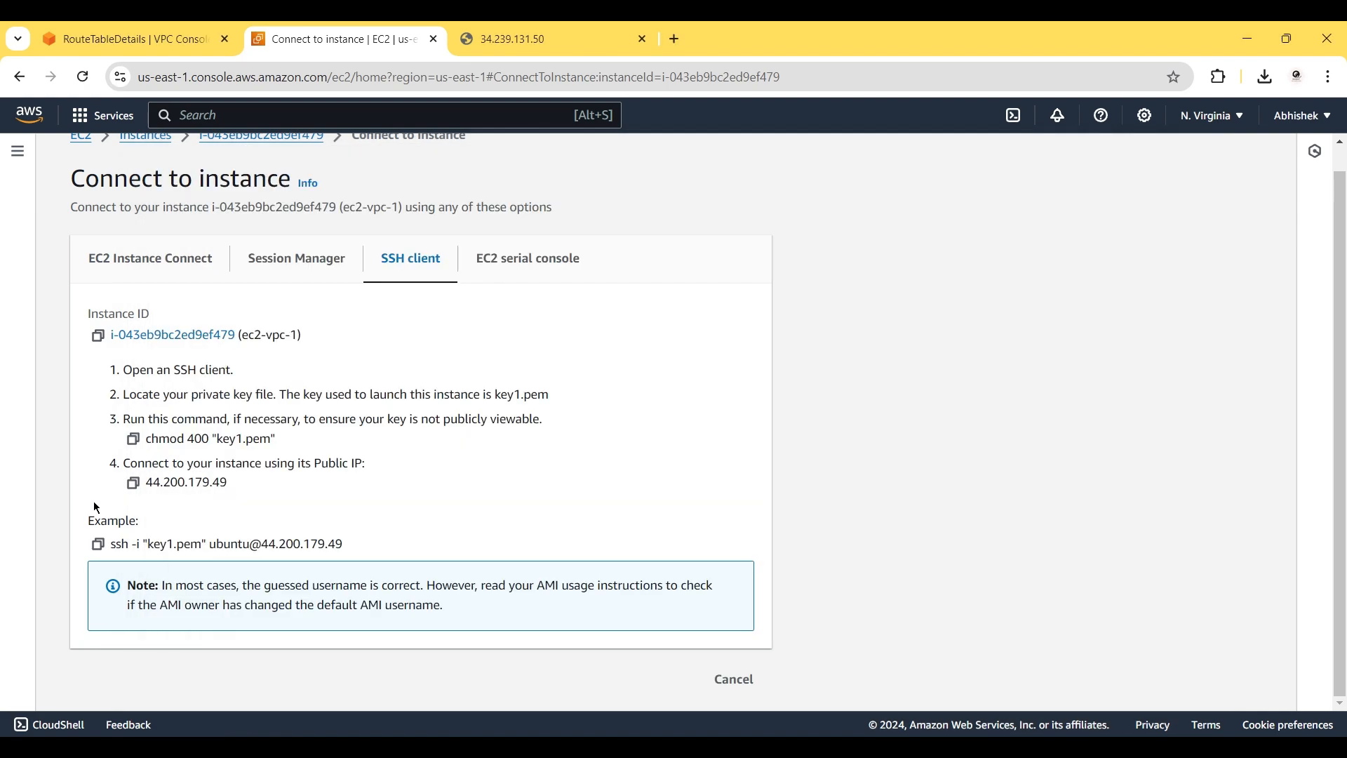
click(98, 545)
key(alt+Tab)
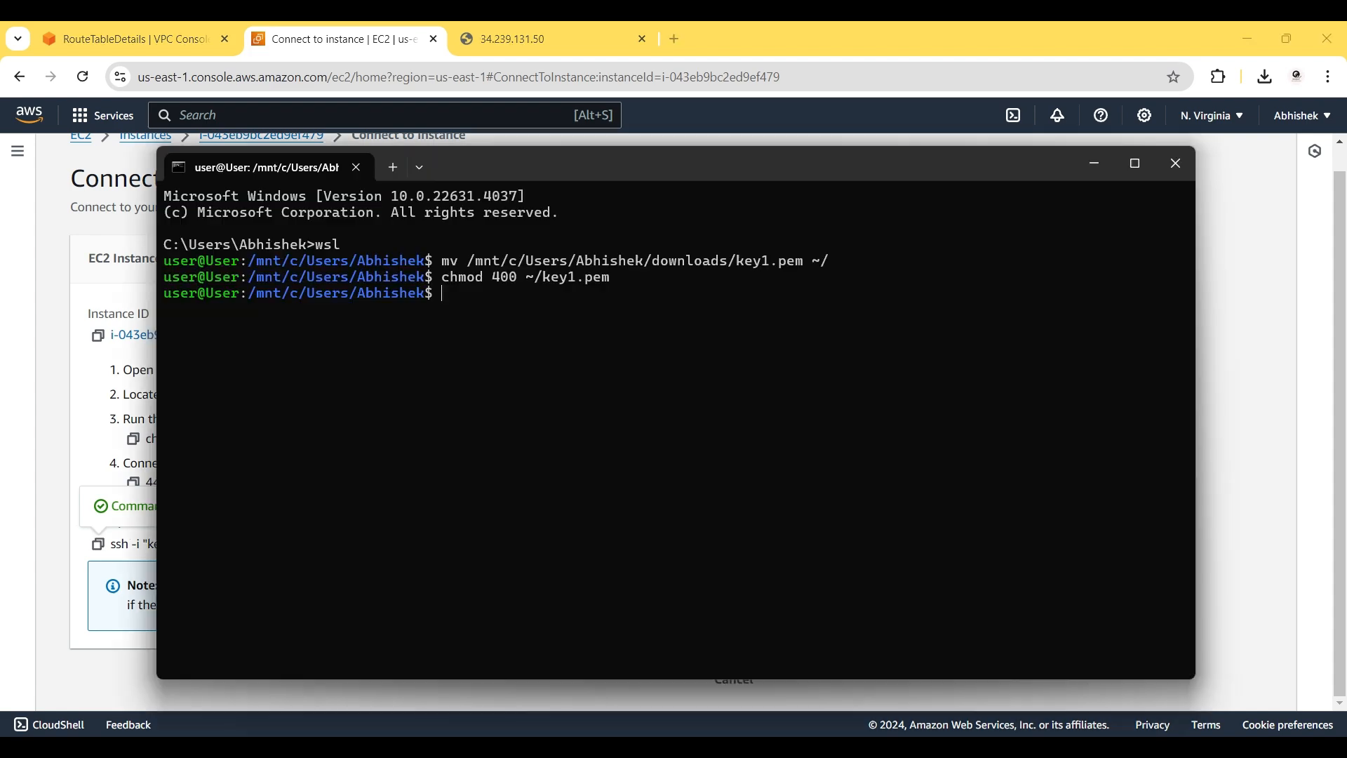
key(ctrl+v)
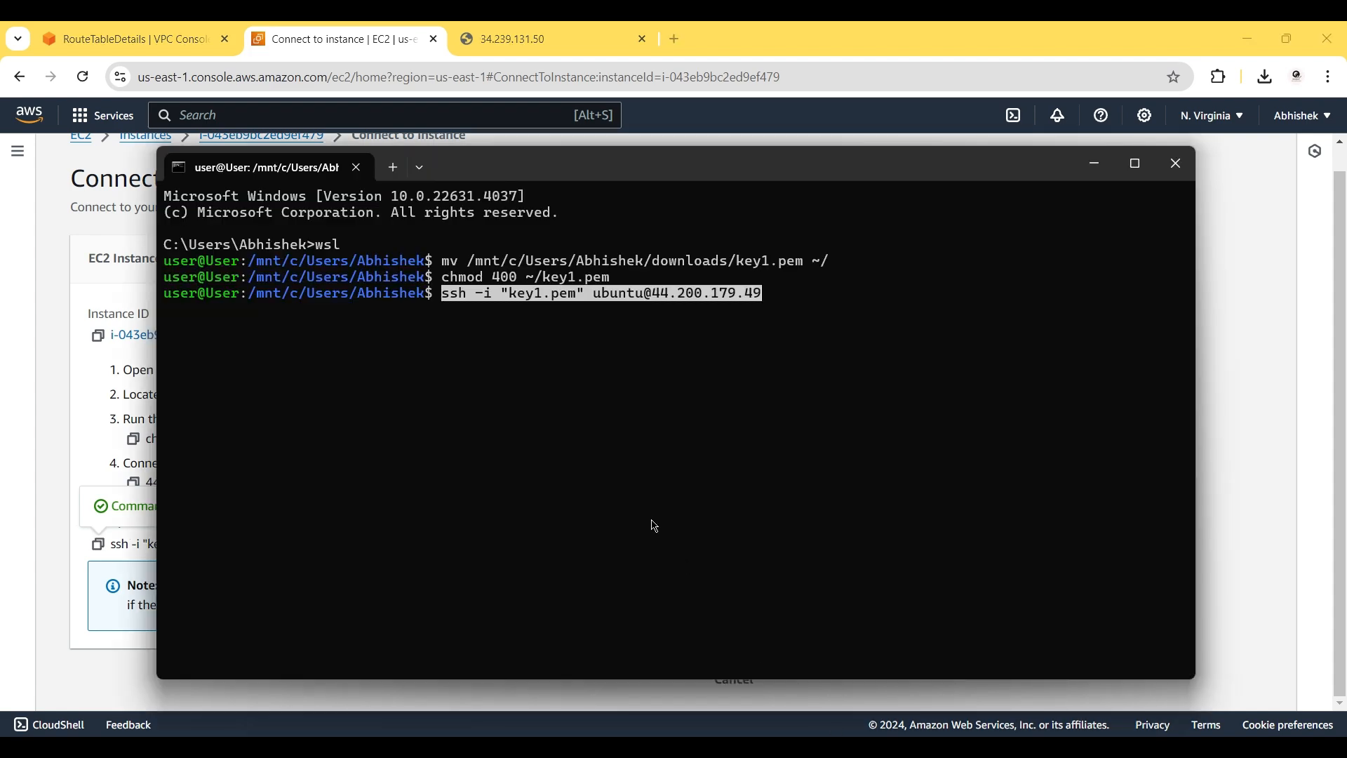
key(Left)
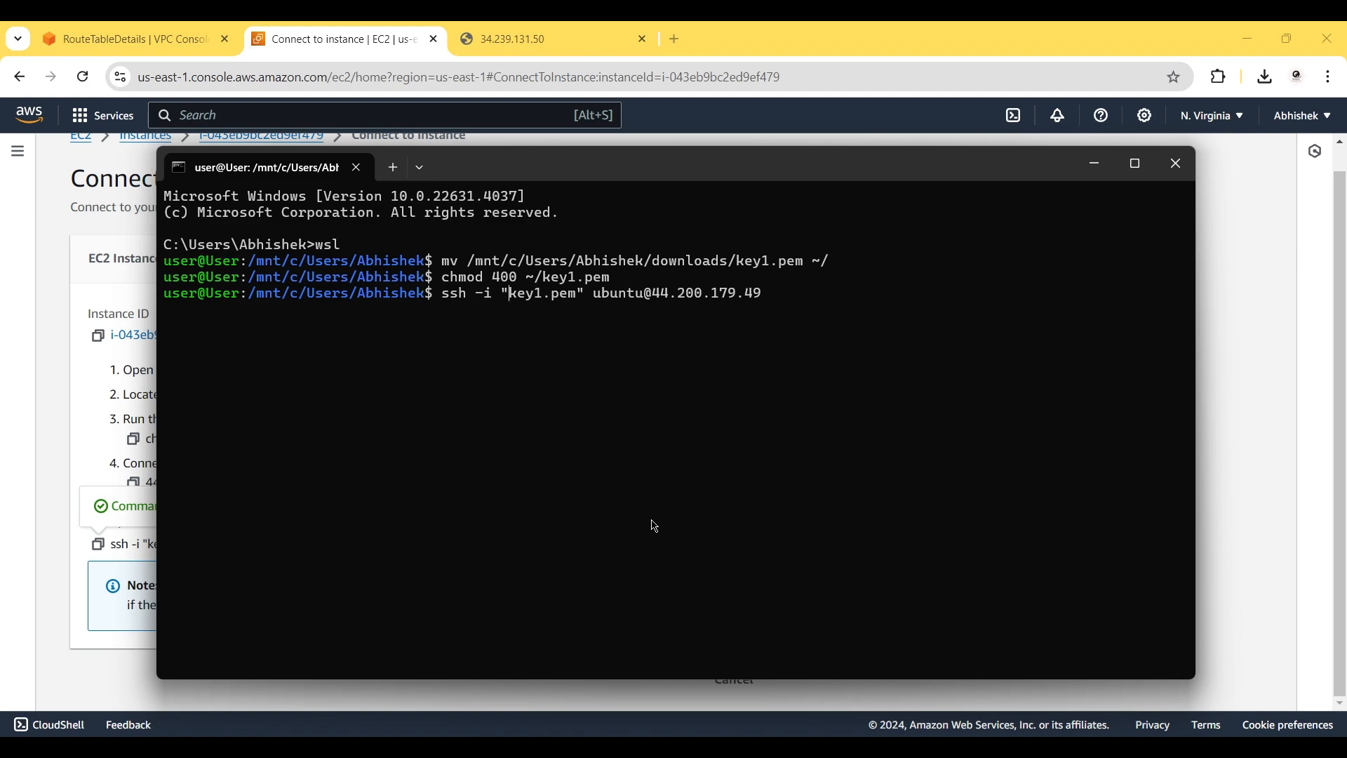
text(~)
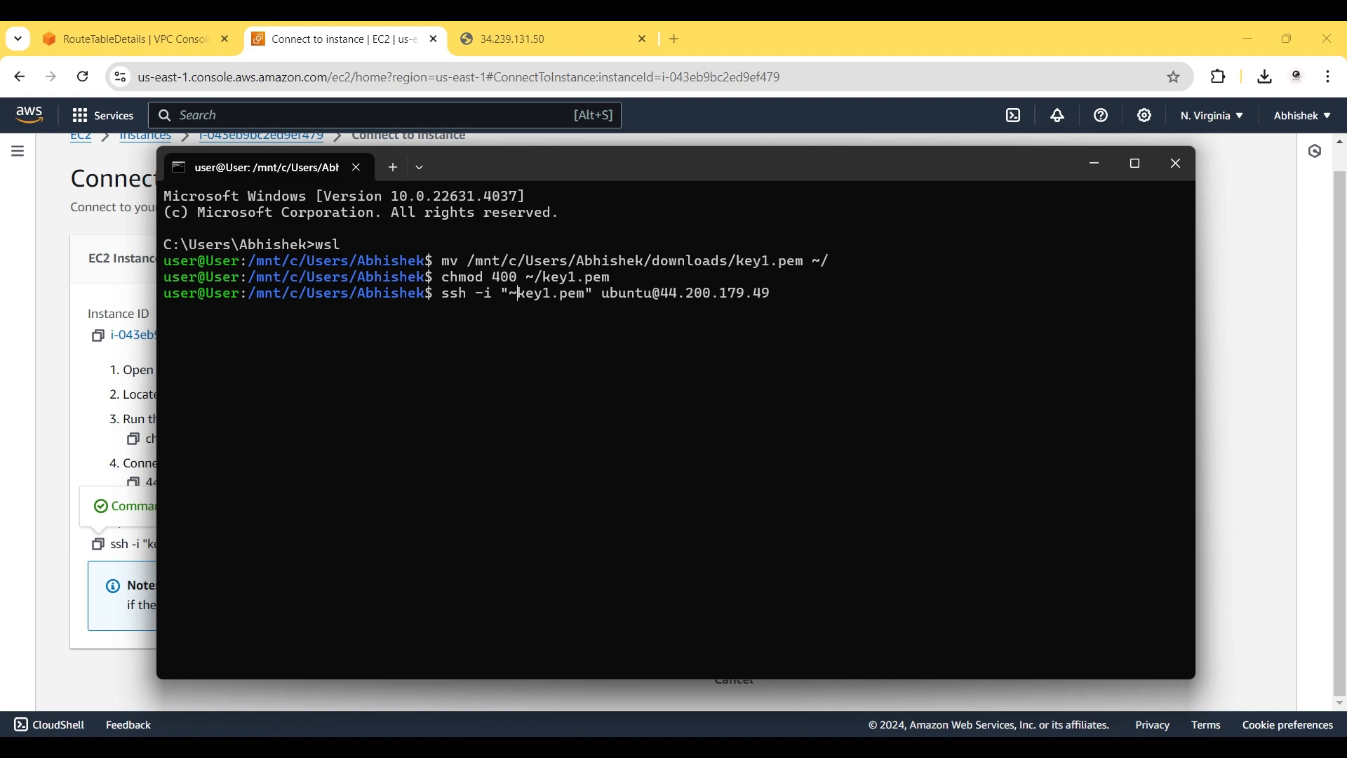
text(/)
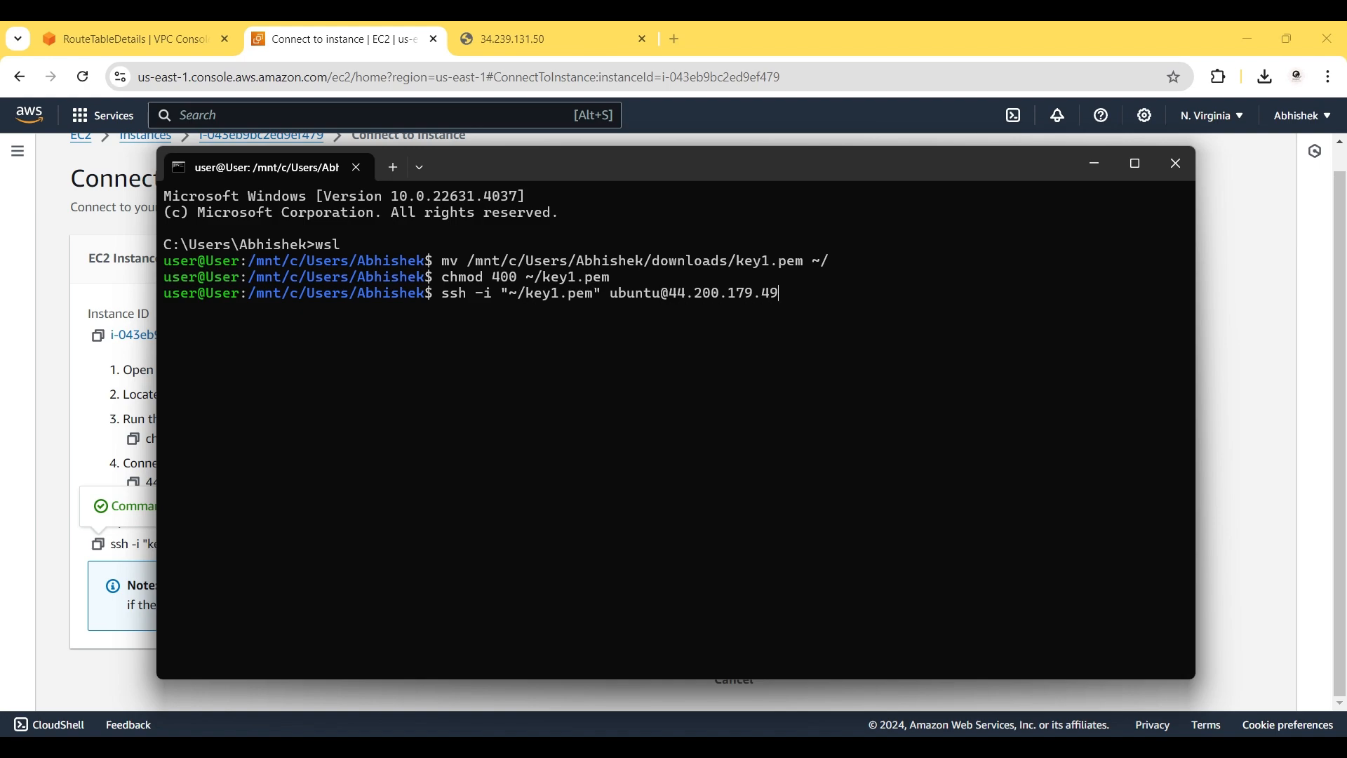
key(Return)
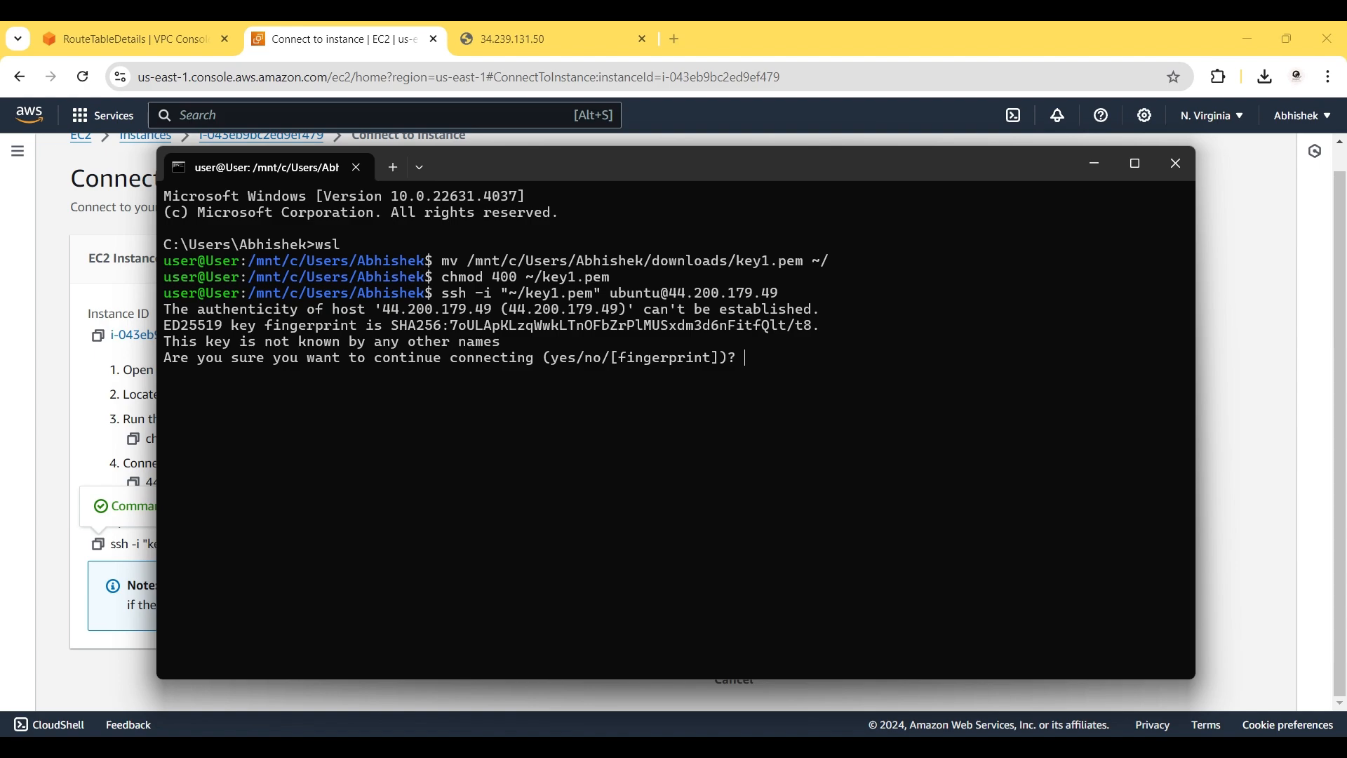
text(yes)
key(Return)
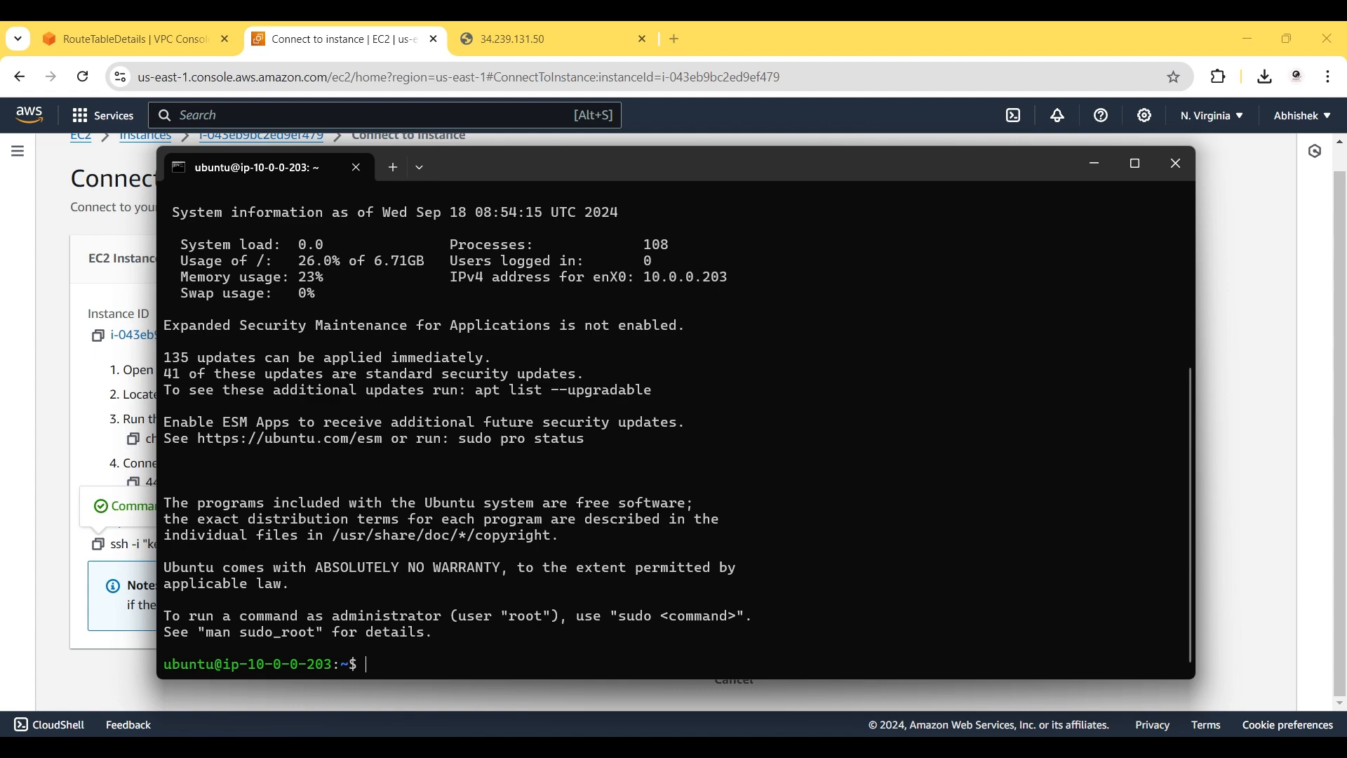
text(clear)
key(Return)
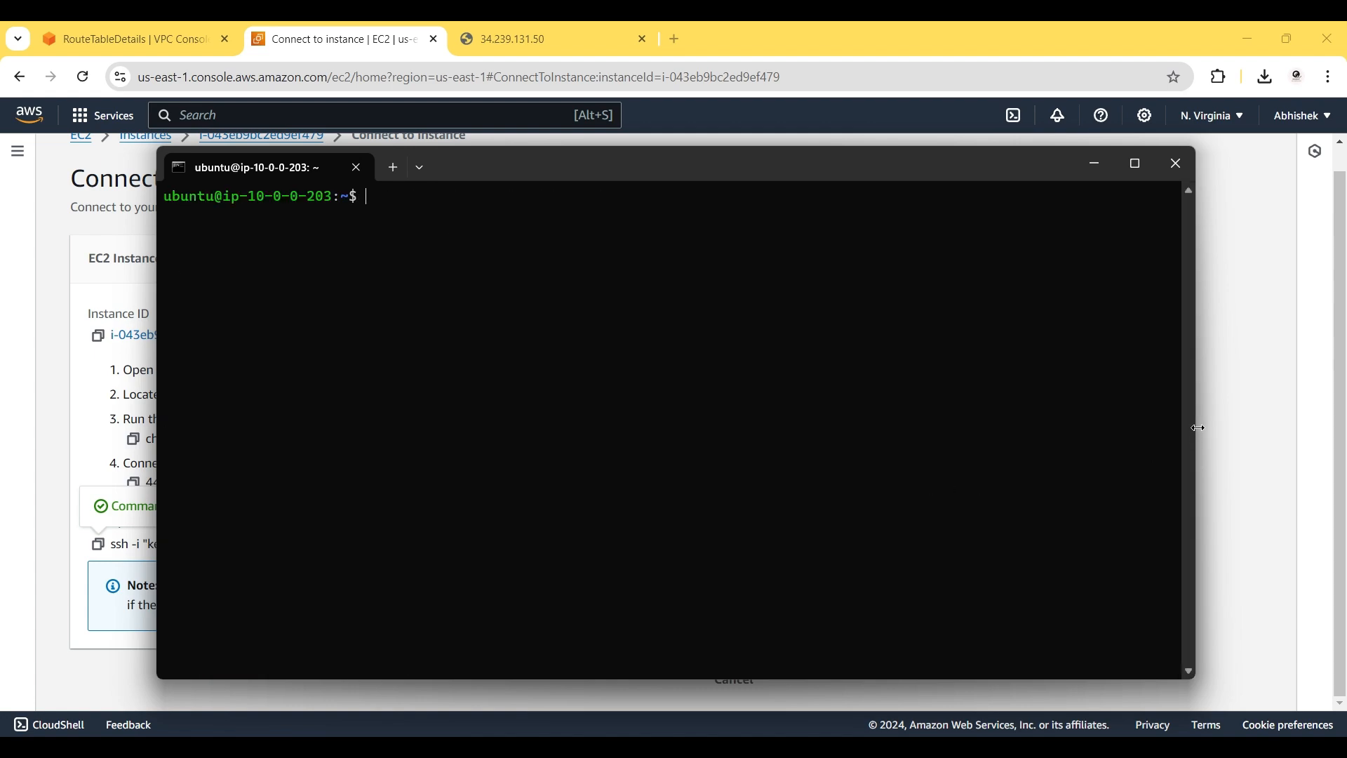
Shift the SSH session window left and open a new Command Prompt running wsl.
drag(1196, 428, 667, 406)
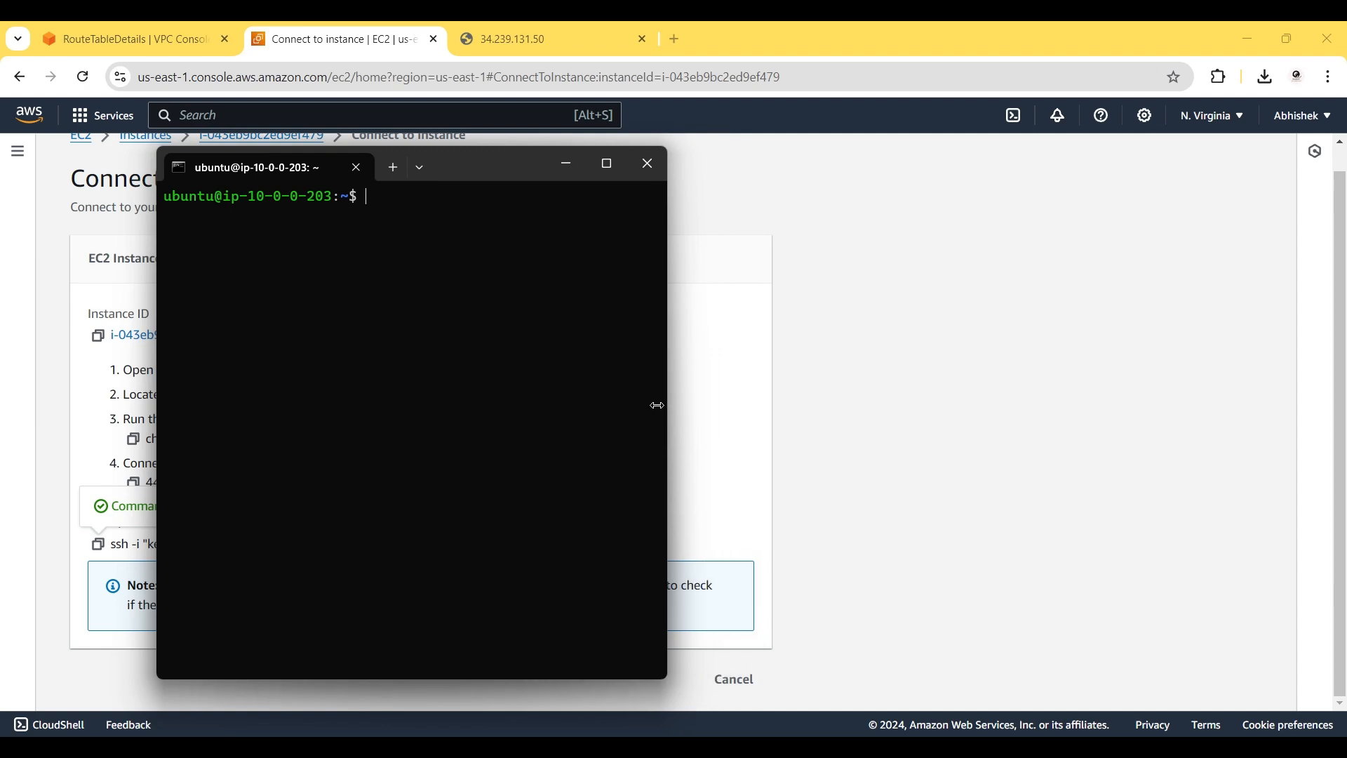
drag(475, 167, 330, 166)
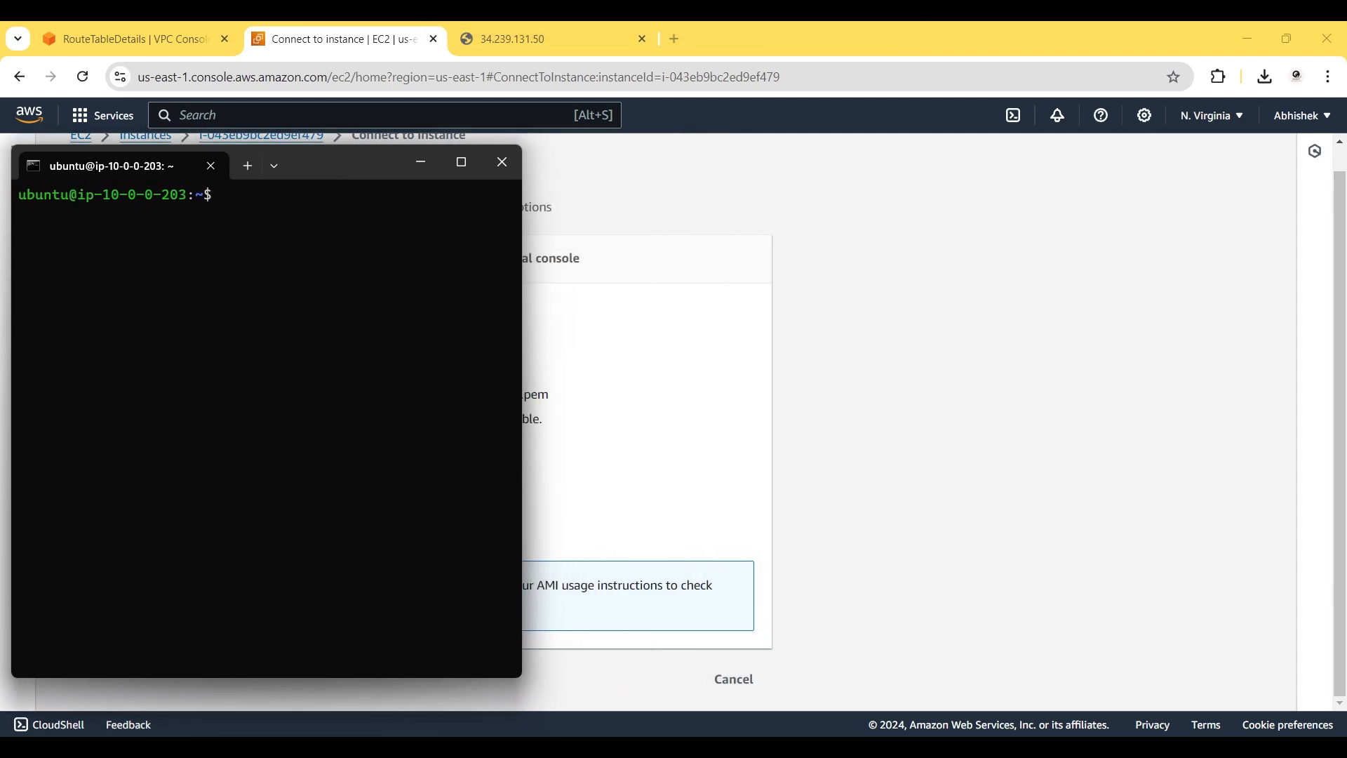
key(super)
text(cm)
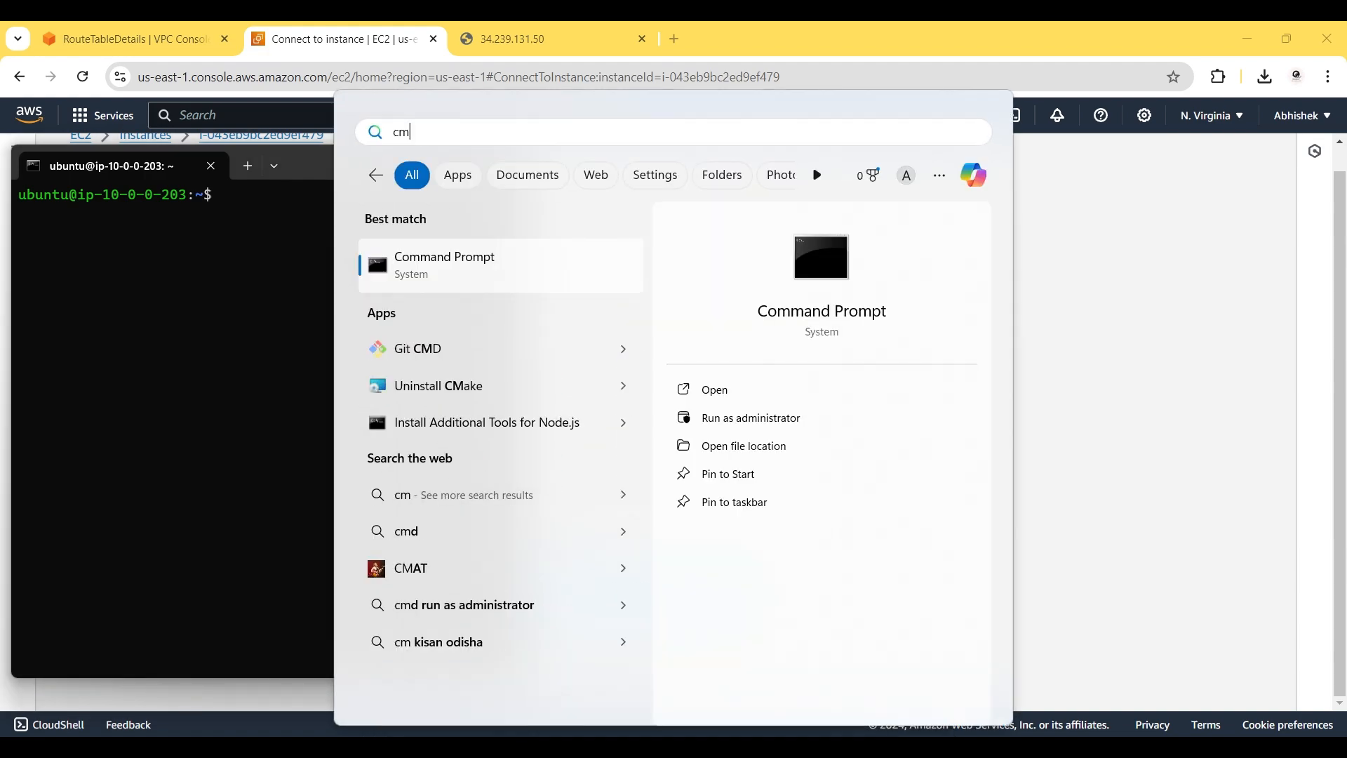
text(d)
key(Return)
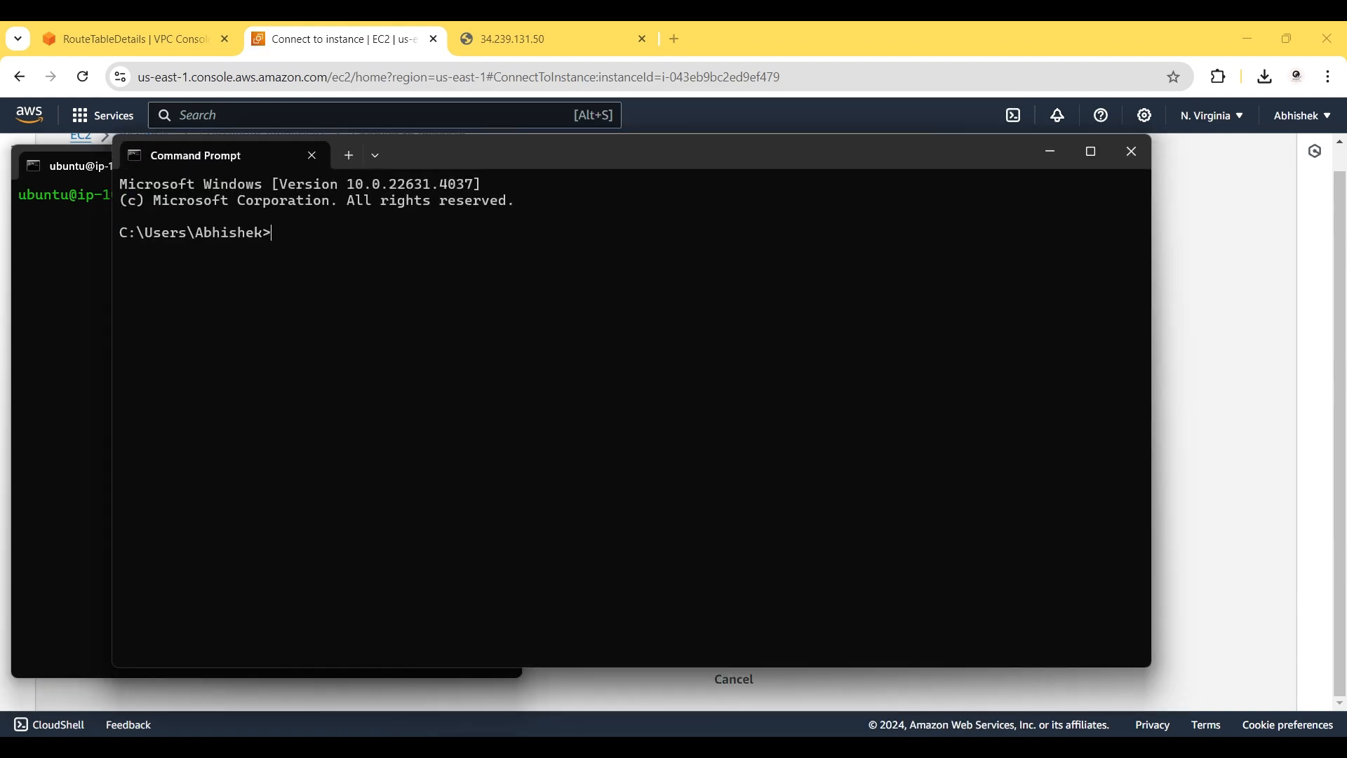
text(wsl)
key(Return)
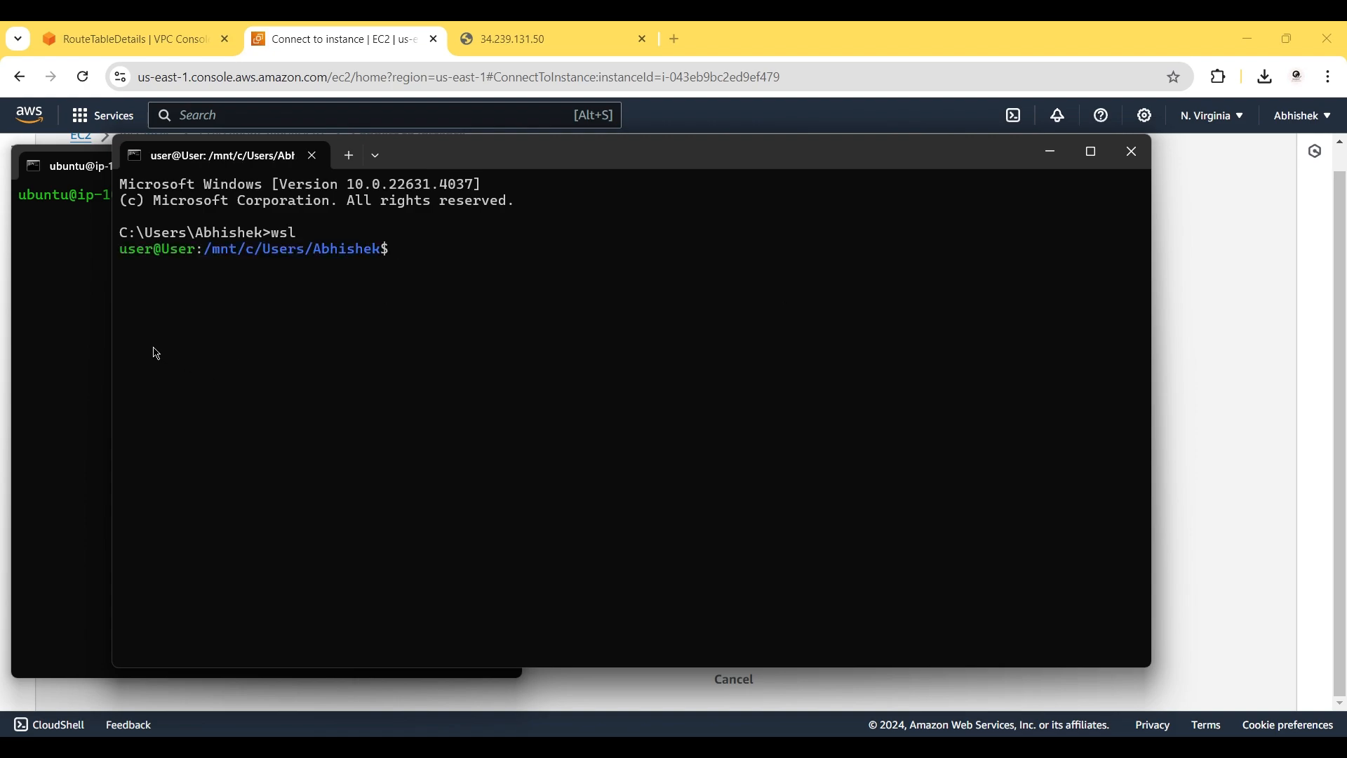
Place the new WSL window beside the SSH session and bring back the EC2 connection page.
drag(113, 355, 706, 418)
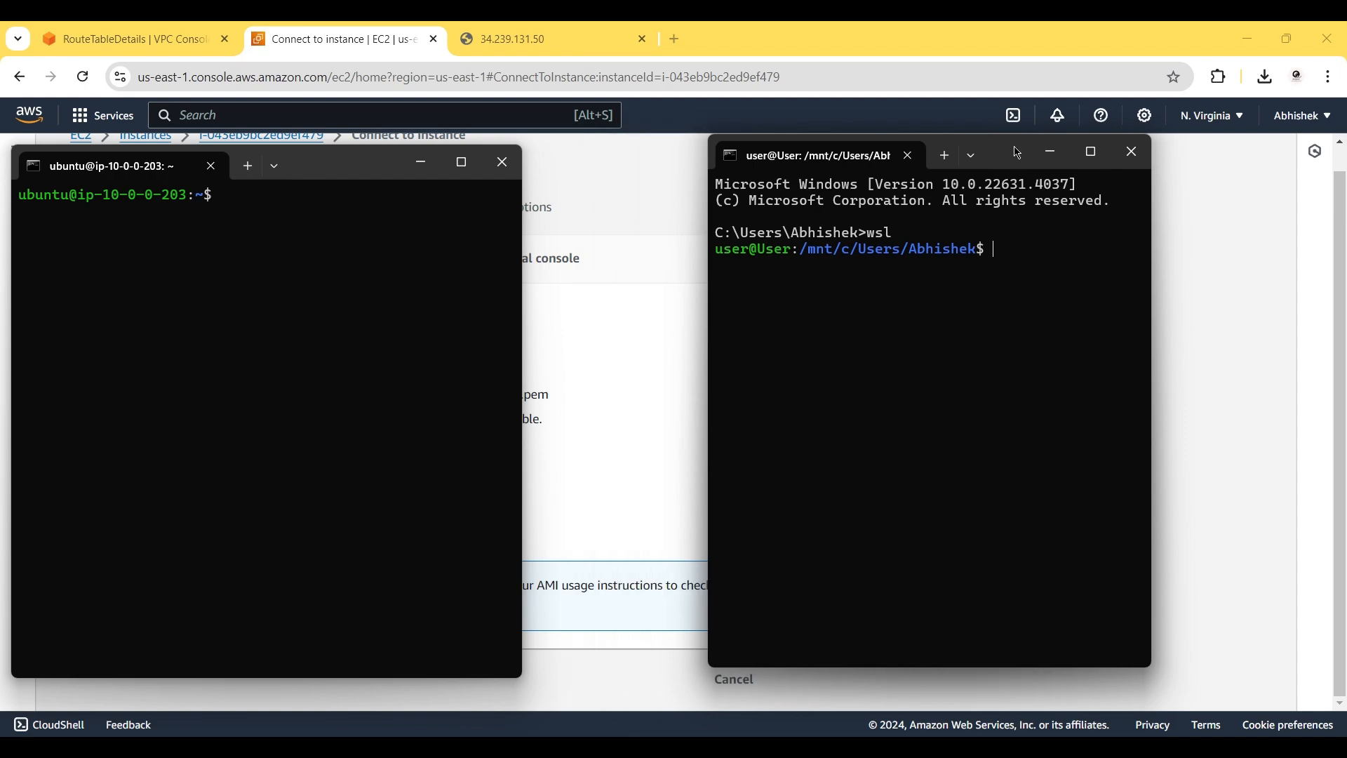
drag(1000, 149, 827, 154)
drag(979, 301, 1267, 323)
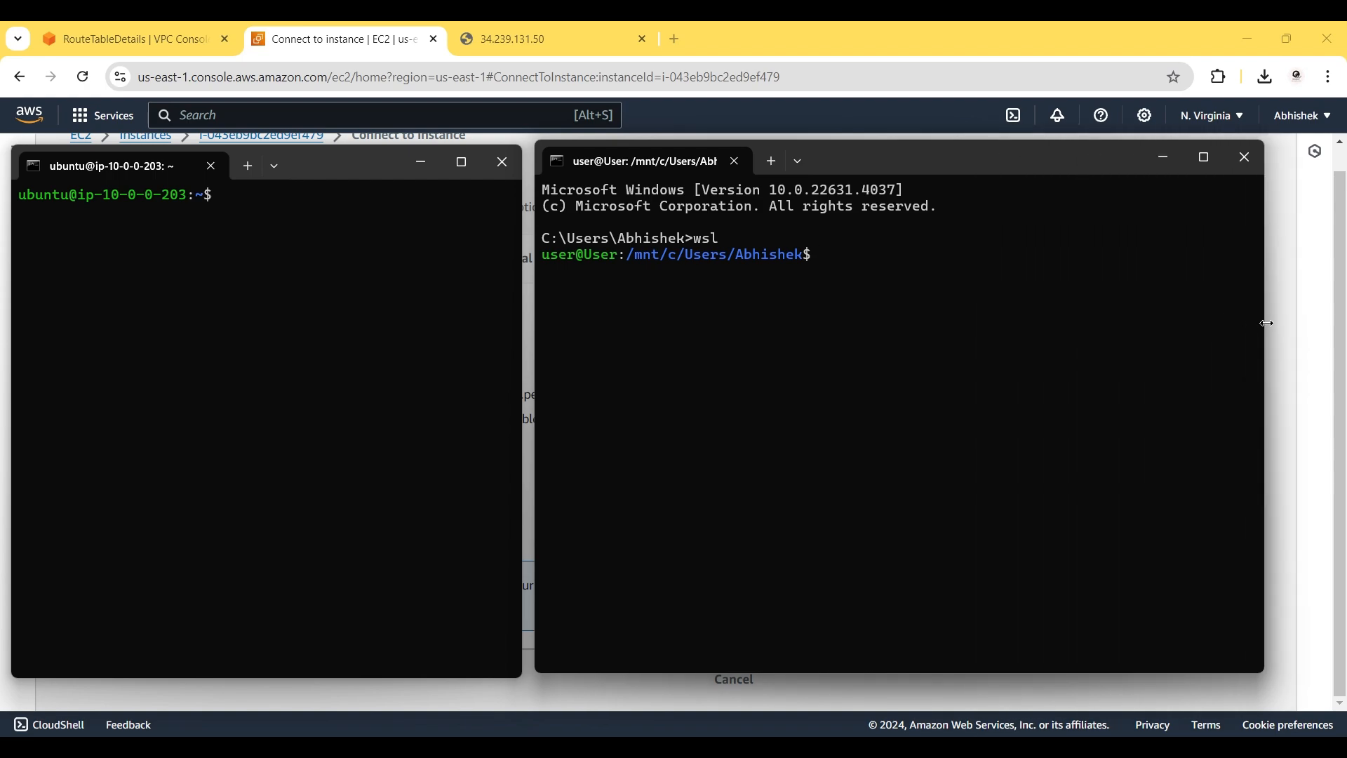
click(1285, 301)
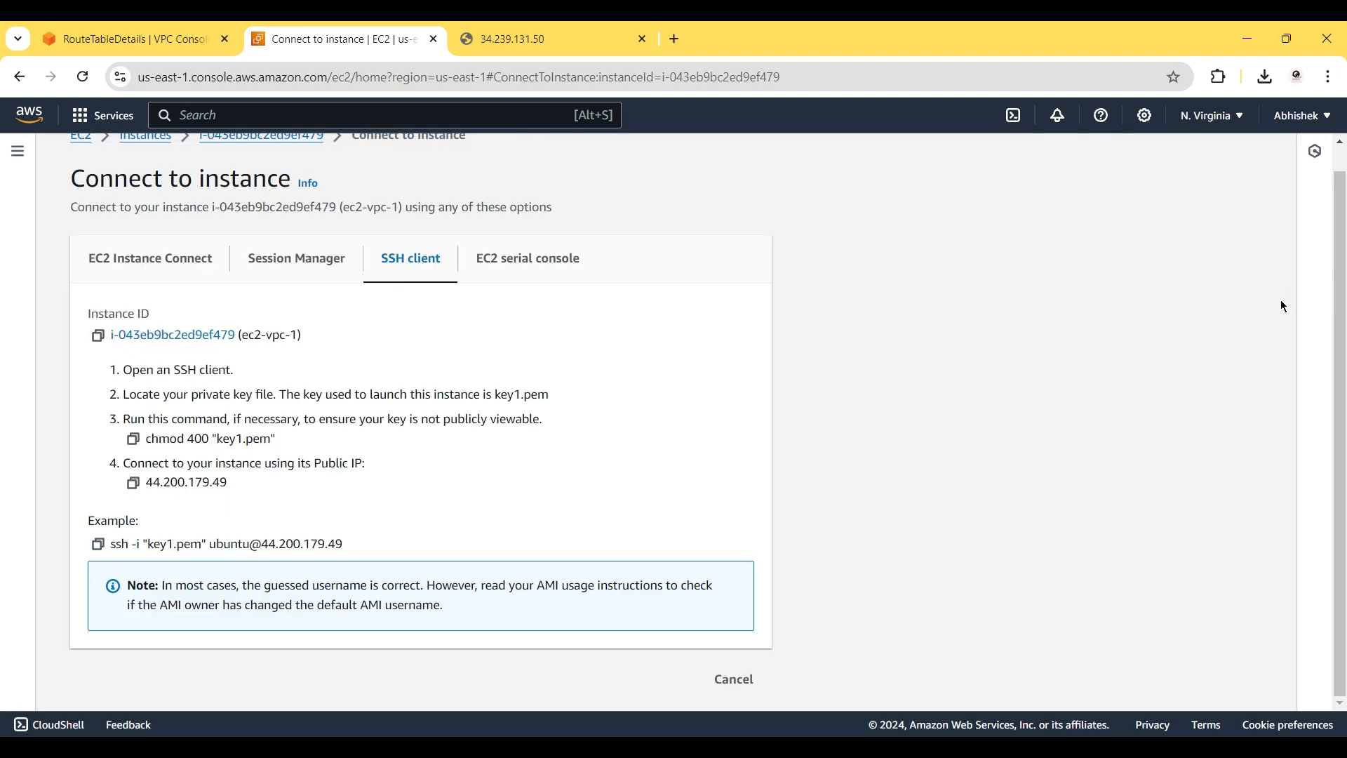
Select only ec2-vpc2 in the Instances list and open its Connect page (key2.pem, 54.236.38.31).
scroll(588, 292, up, 1)
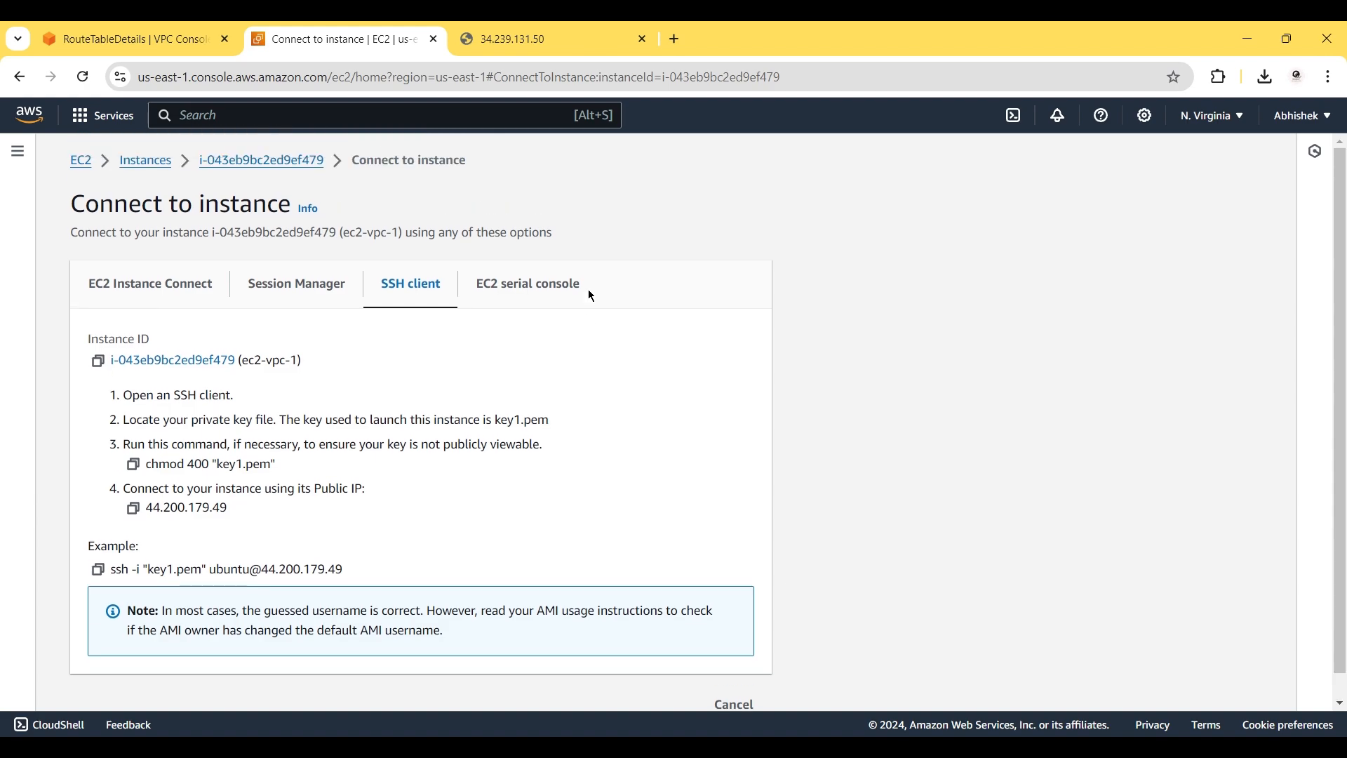
click(156, 160)
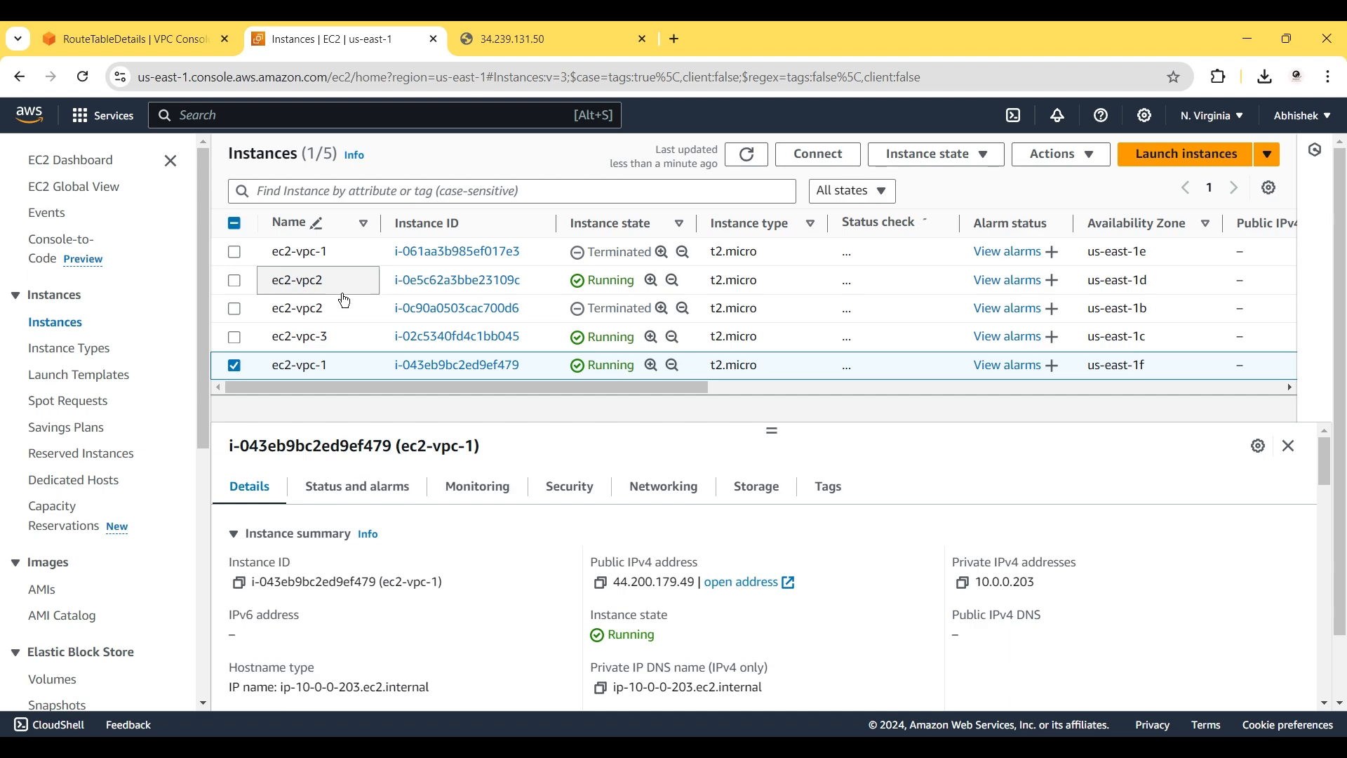
click(235, 282)
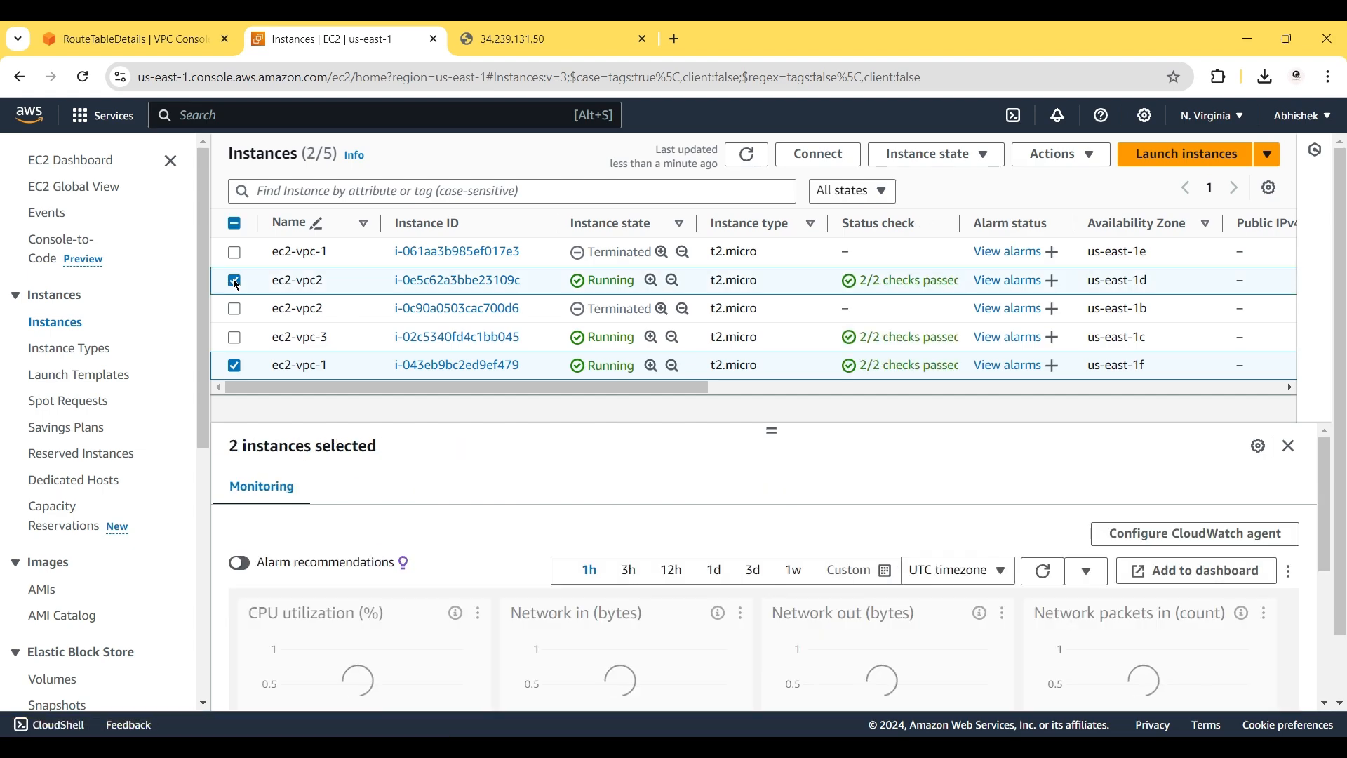
click(235, 365)
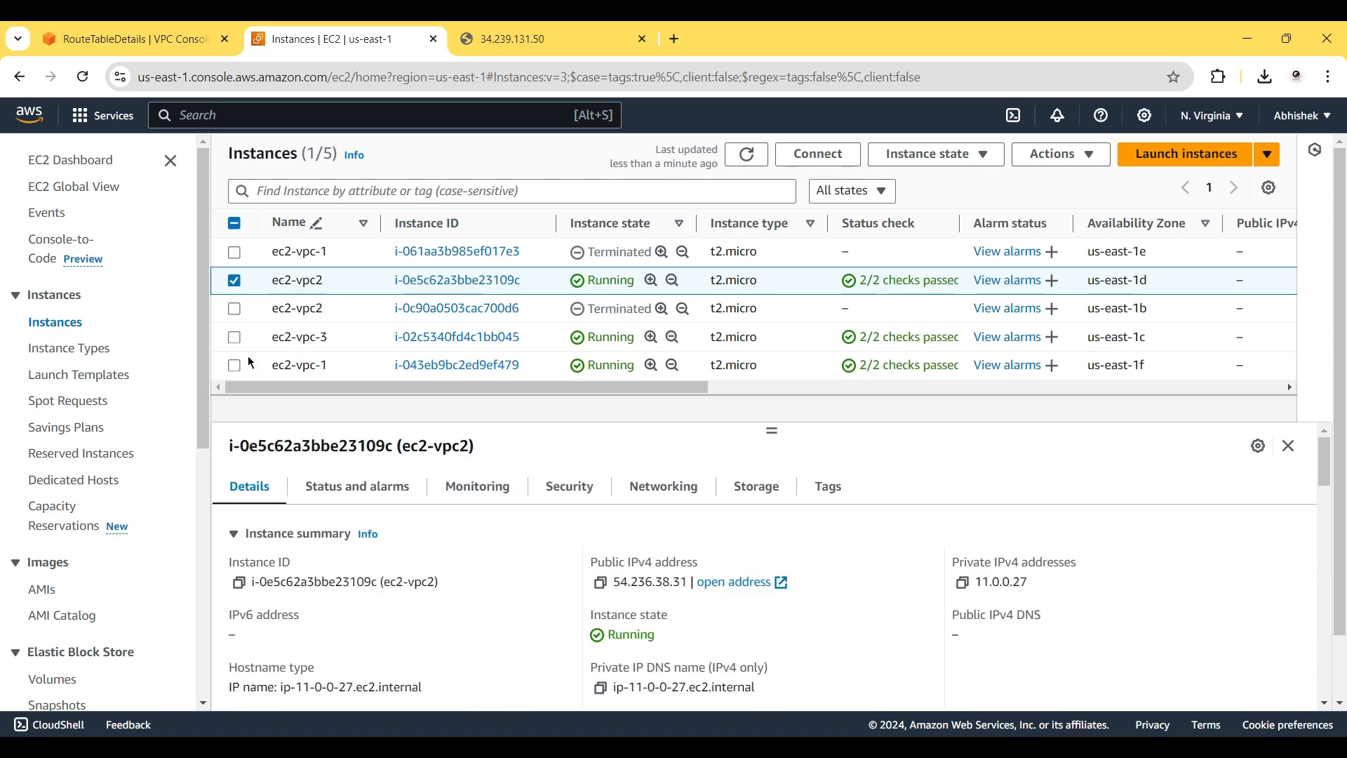
click(822, 156)
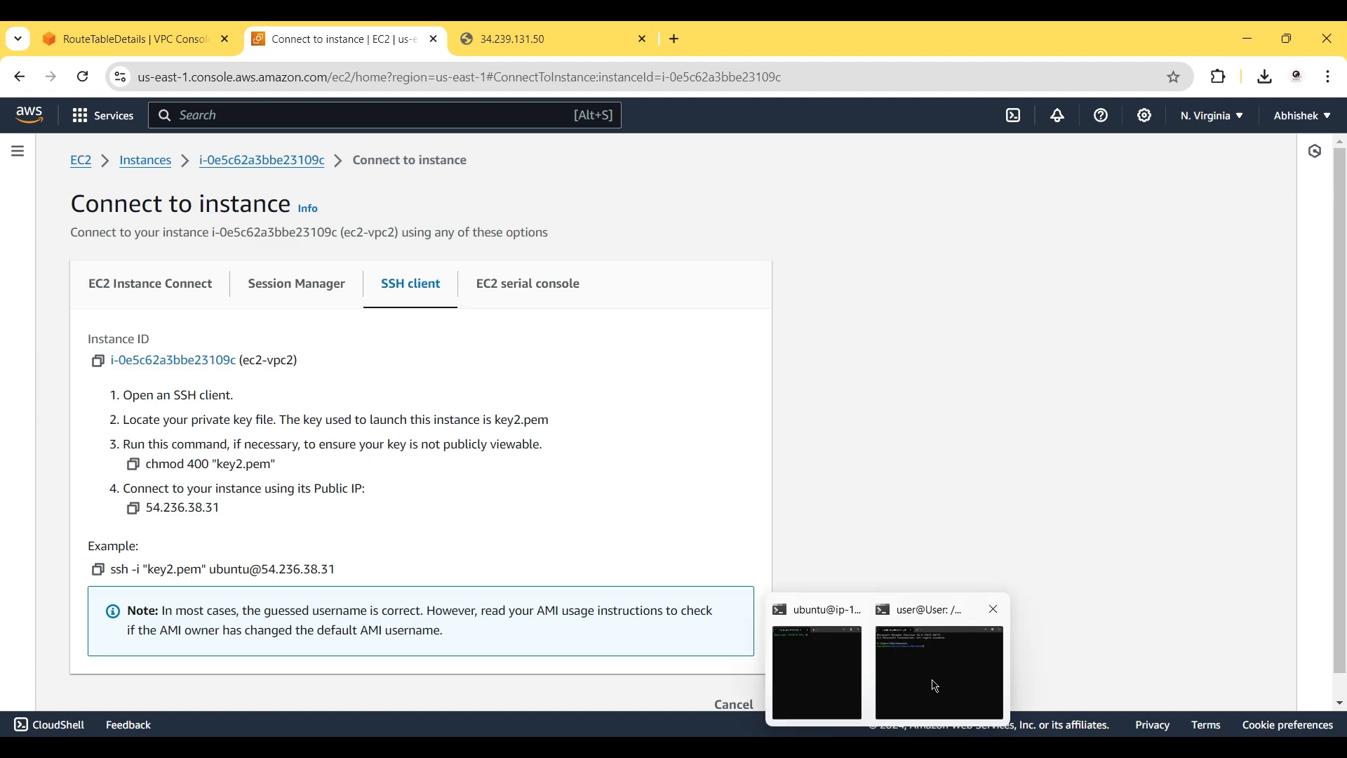
Bring the WSL terminal in front of the ec2-vpc2 page and review earlier ssh commands from history.
click(947, 659)
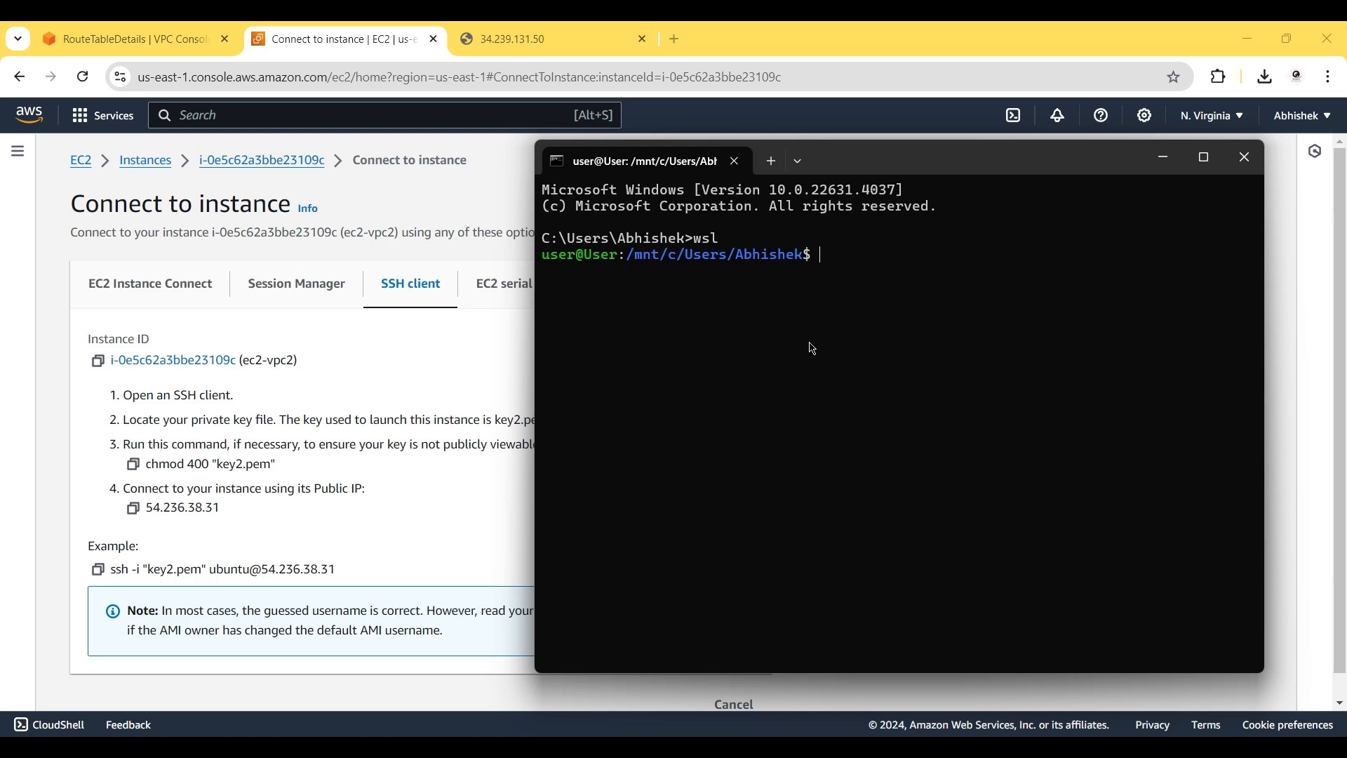
key(ctrl+v)
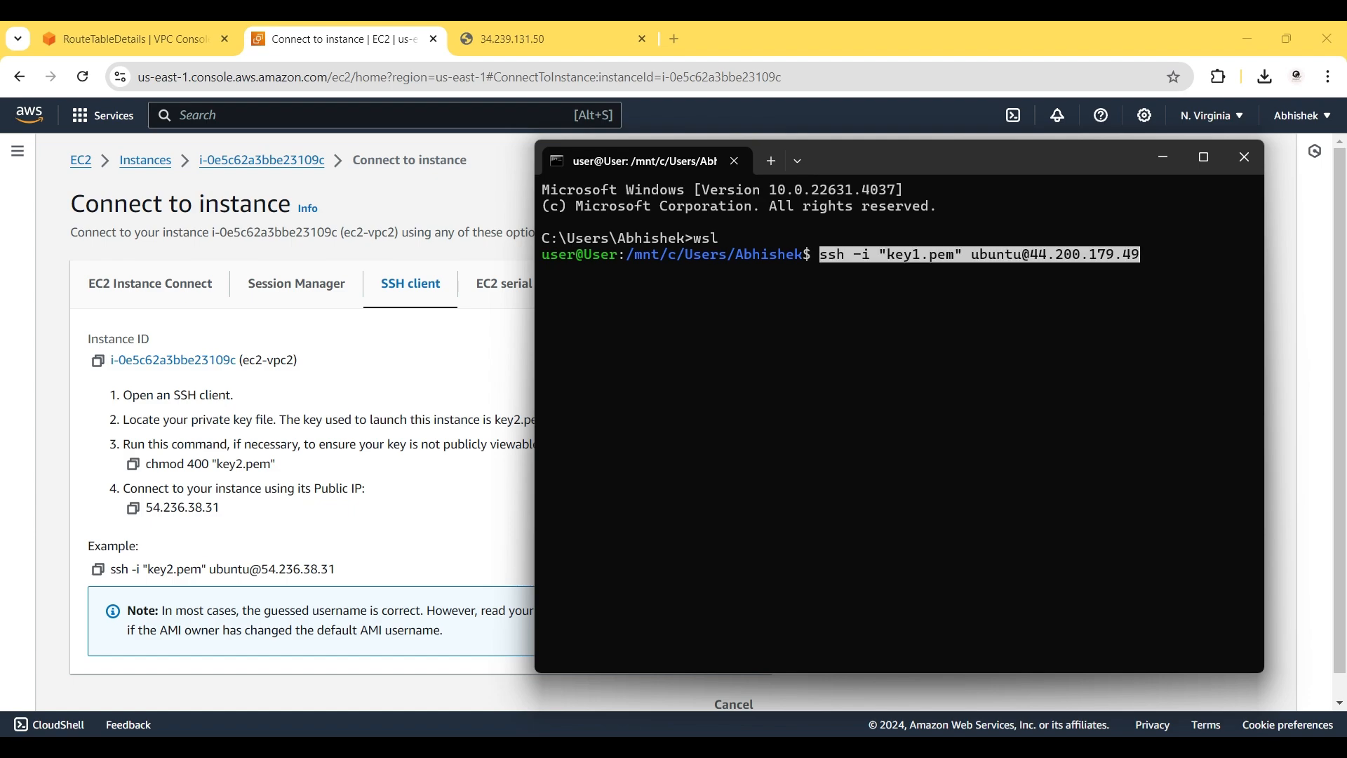
key(Up)
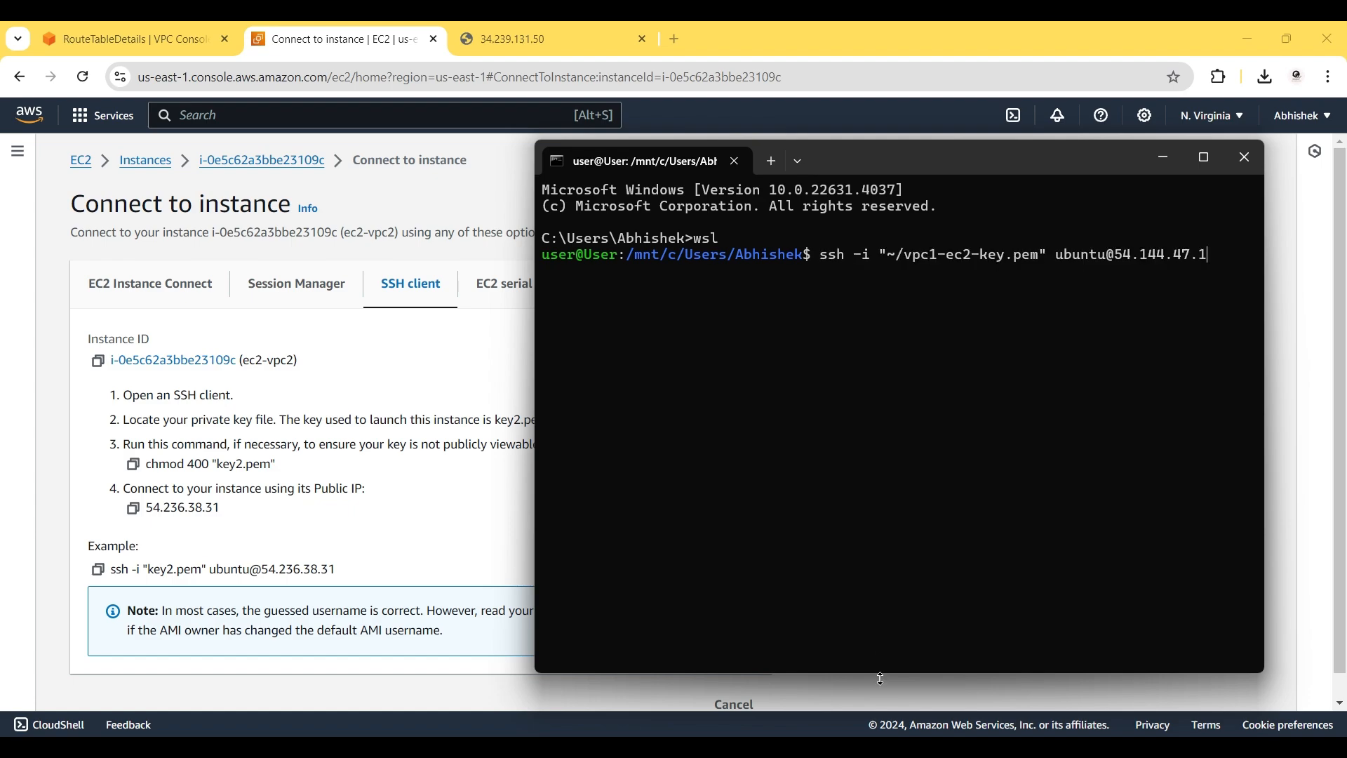
key(BackSpace)
key(BackSpace)
key(BackSpace)
key(BackSpace)
key(BackSpace)
key(BackSpace)
key(BackSpace)
key(BackSpace)
key(BackSpace)
key(BackSpace)
key(BackSpace)
key(BackSpace)
key(BackSpace)
key(BackSpace)
key(BackSpace)
key(BackSpace)
key(BackSpace)
key(BackSpace)
key(BackSpace)
key(BackSpace)
key(BackSpace)
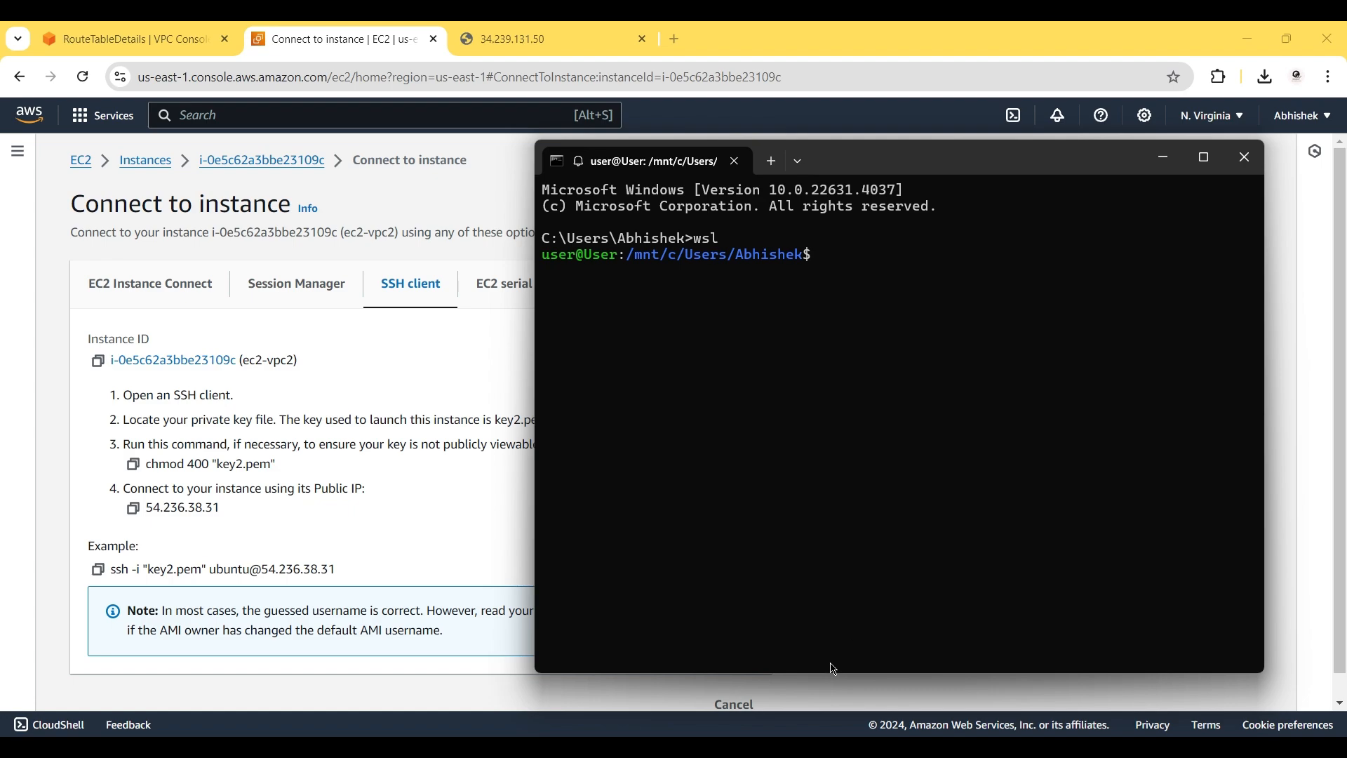
Copy the key1.pem mv command from the Transit Gateway-demo Step 8 slide and return to WSL.
mouse_move(810, 747)
click(802, 693)
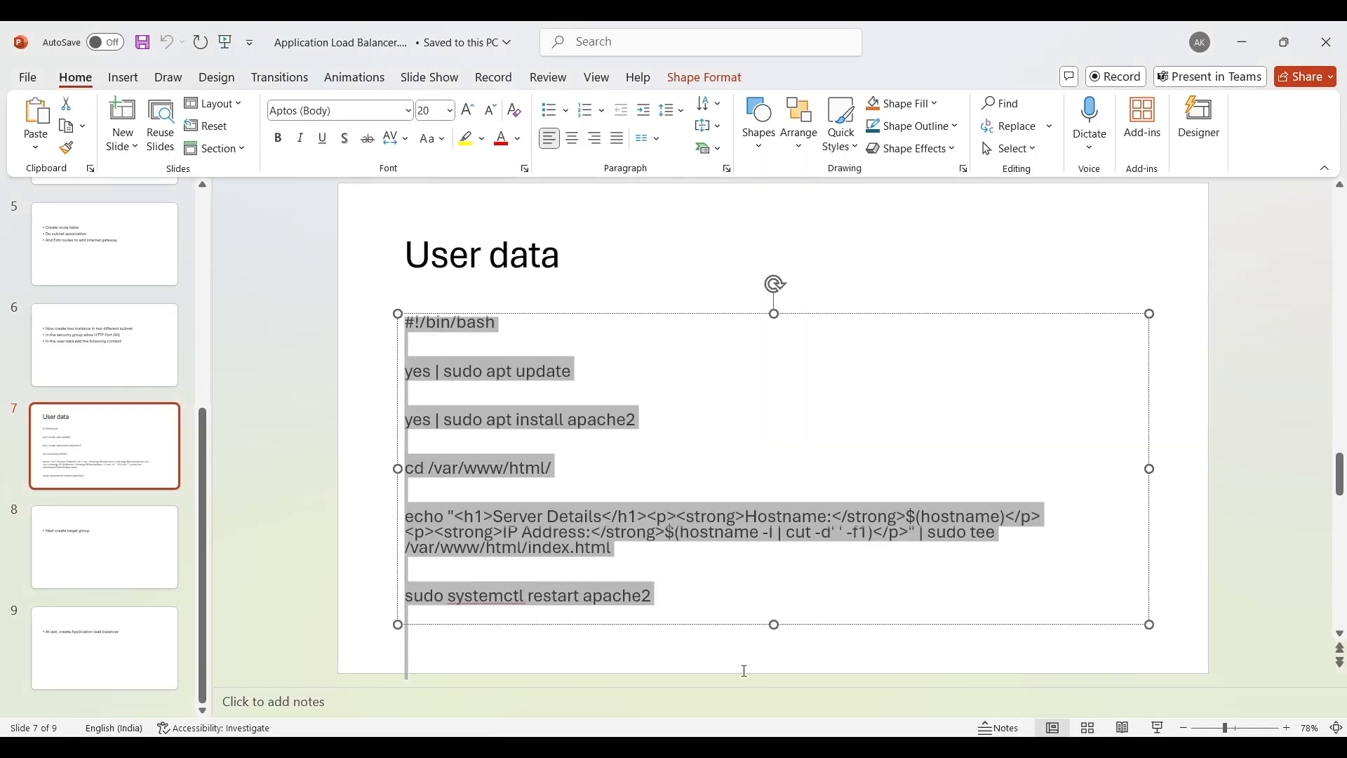
click(950, 679)
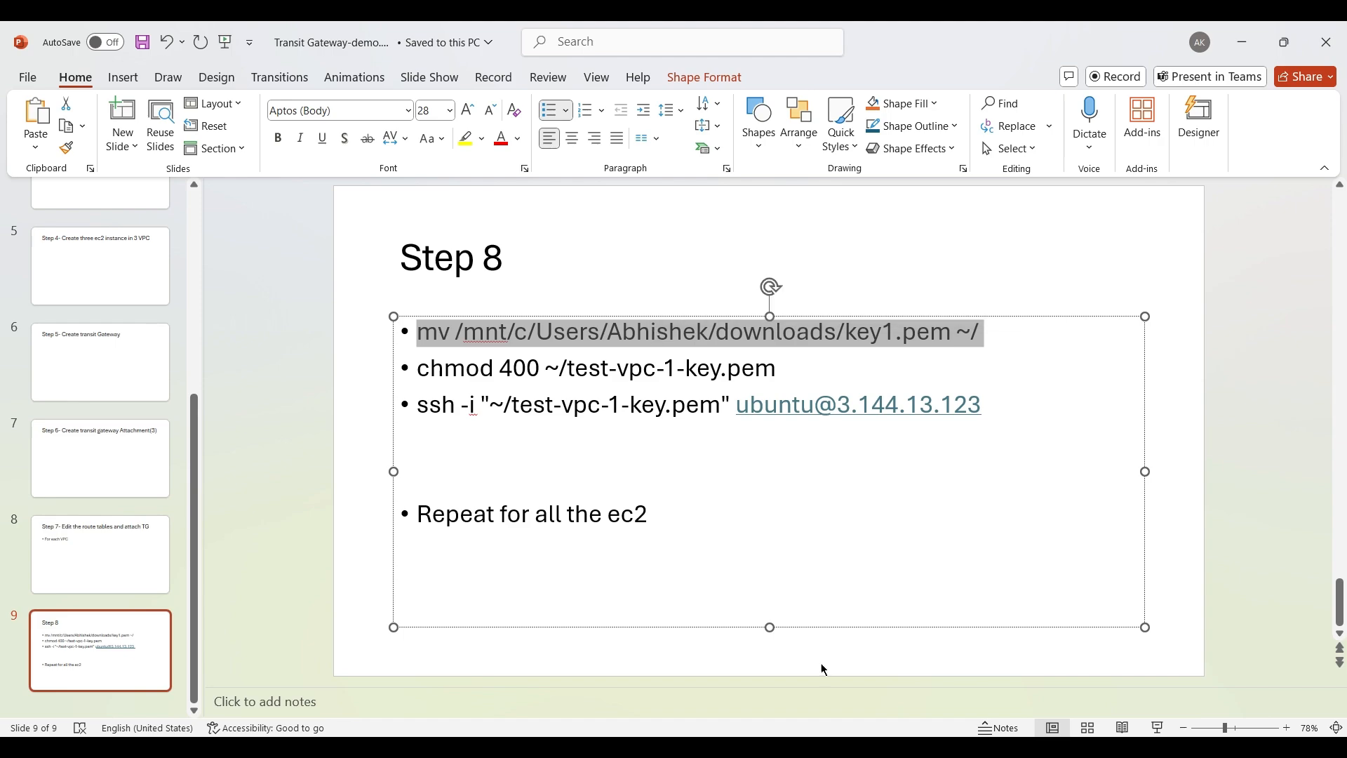
mouse_move(887, 747)
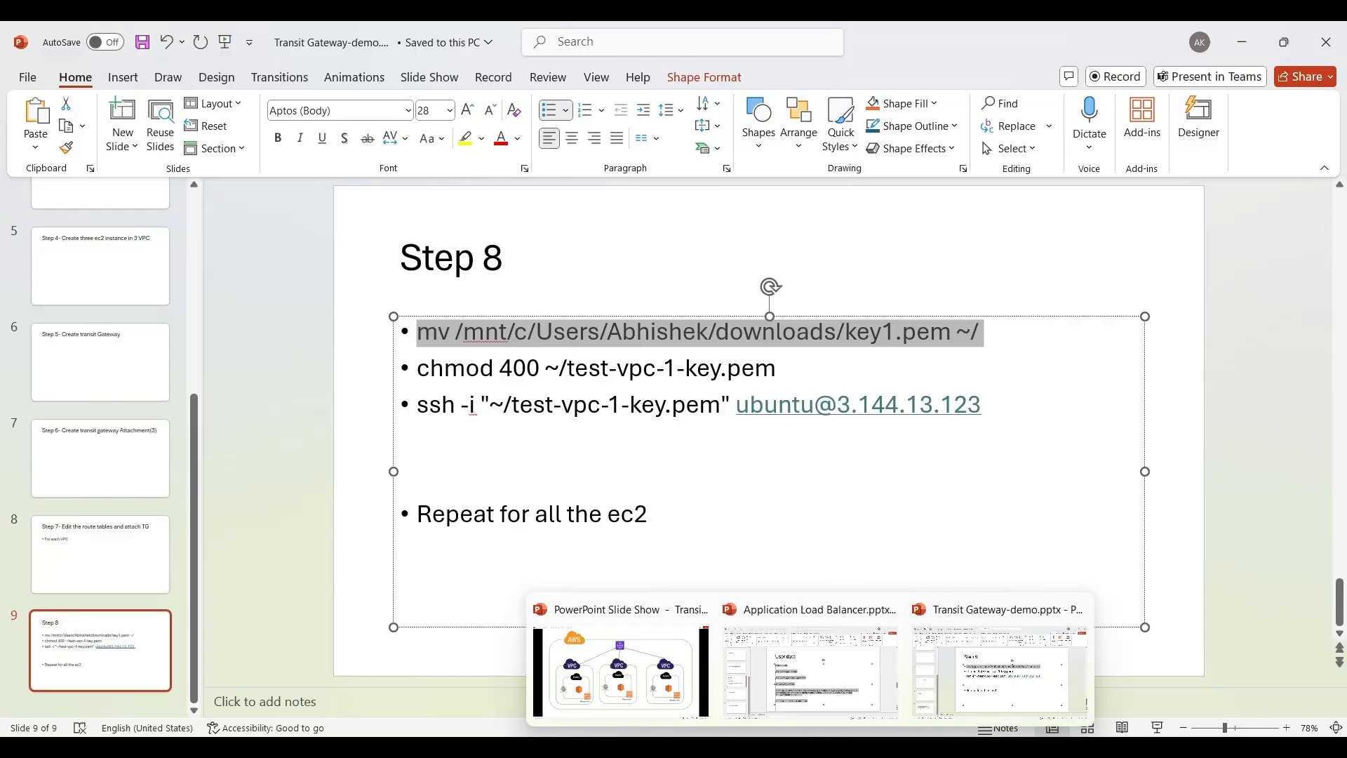
click(776, 666)
mouse_move(898, 747)
click(941, 693)
Move key2.pem into the home folder and make it owner read-only with chmod 400.
text(mv /mnt/c/Users/Abhishek/downloads/key1.pem ~/)
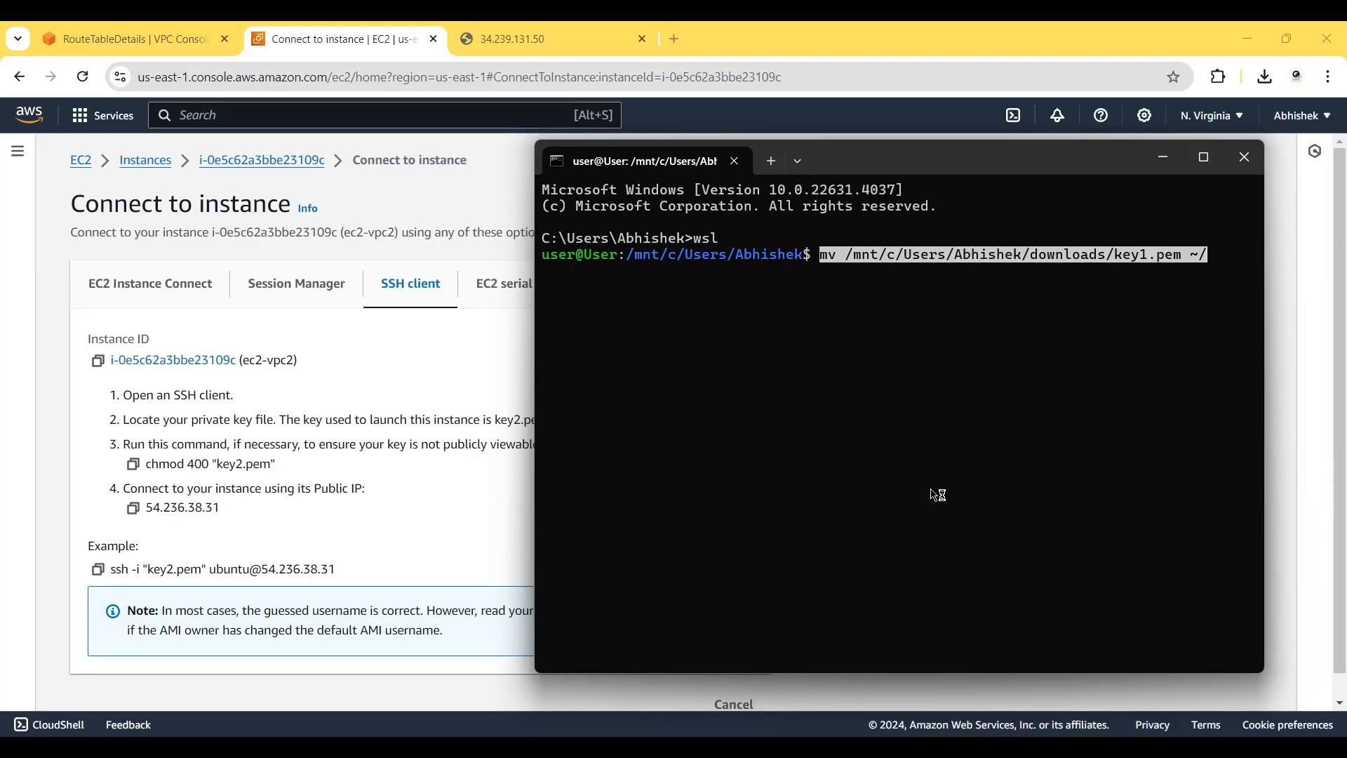
key(Right)
key(Left)
key(Left)
key(Left)
key(Left)
key(Left)
key(Left)
key(Left)
key(BackSpace)
text(2)
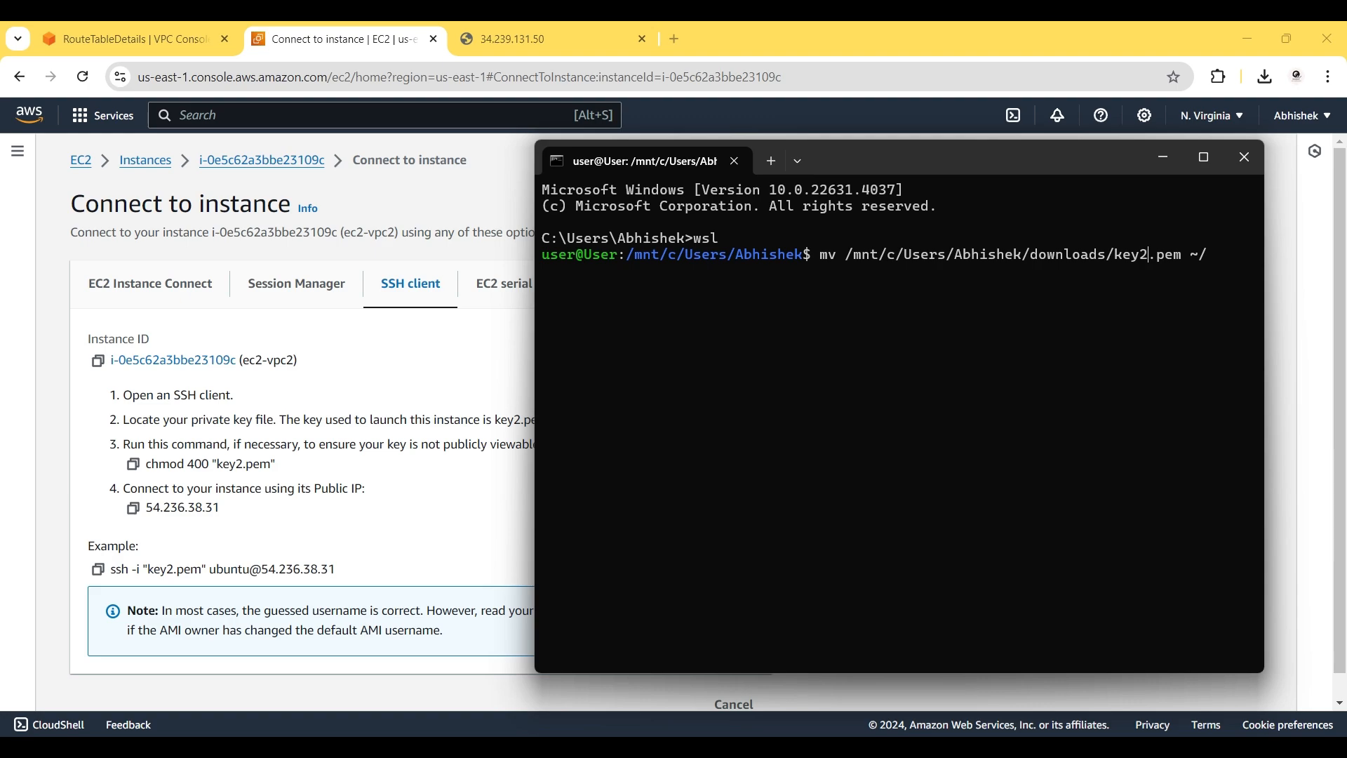
key(Return)
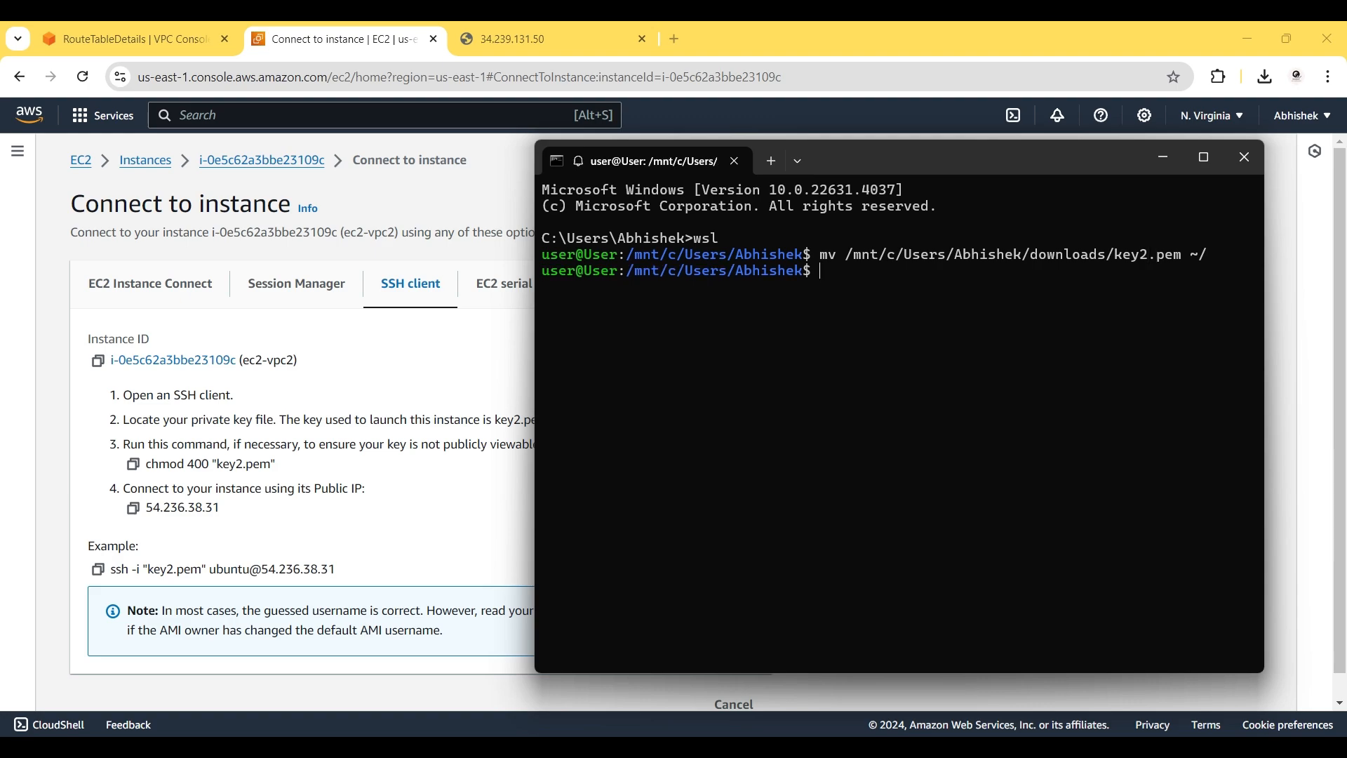
text(chmod 40)
text(0 !)
text(/)
text(key)
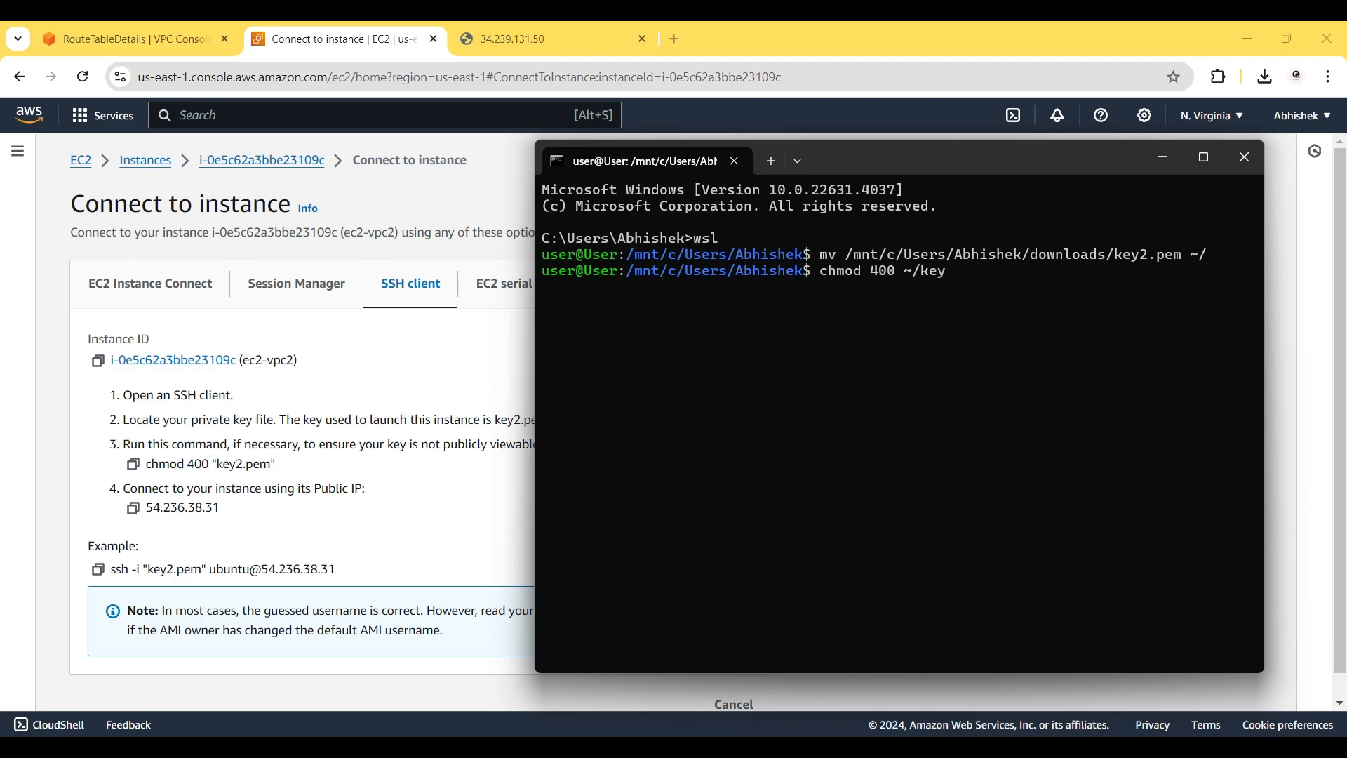
text(2.pem)
key(Return)
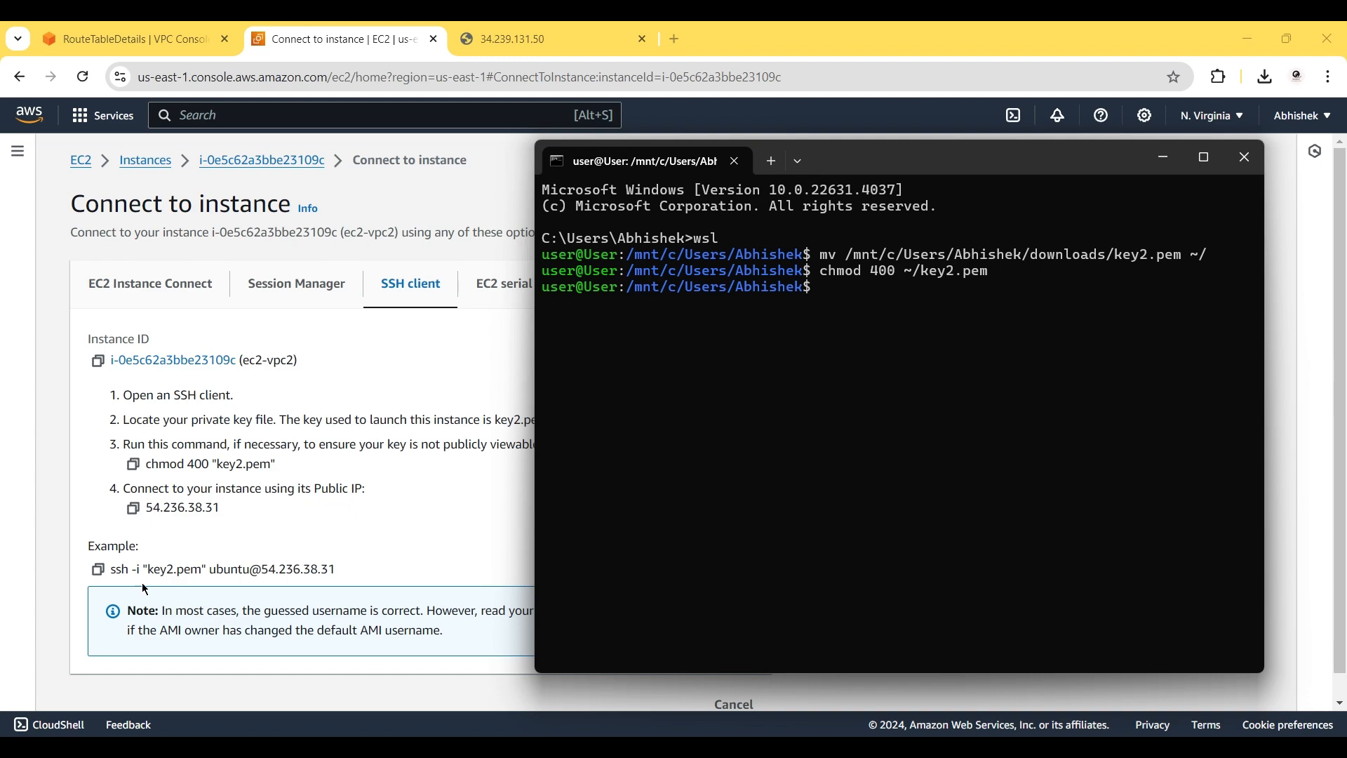
SSH into 54.236.38.31 as ubuntu with ~/key2.pem, accept the fingerprint, and clear the screen.
click(99, 571)
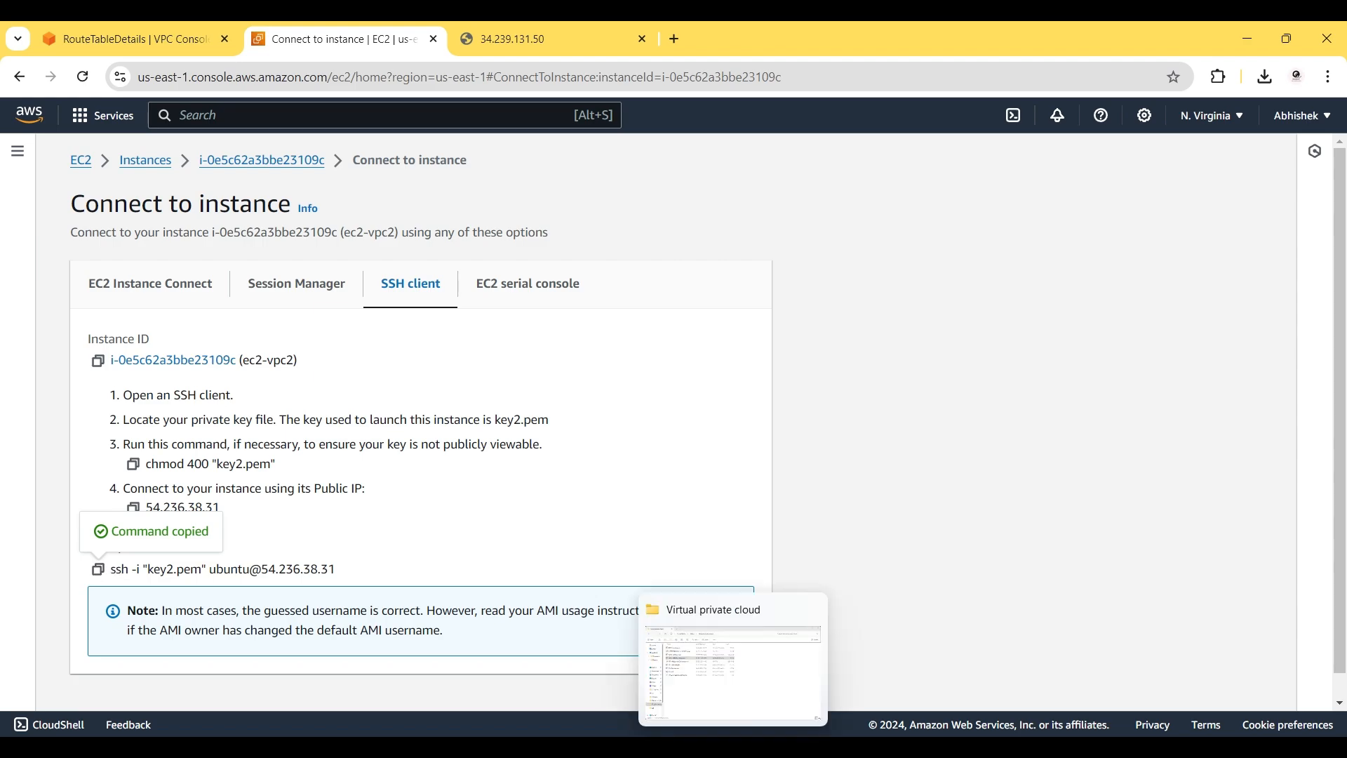
click(950, 702)
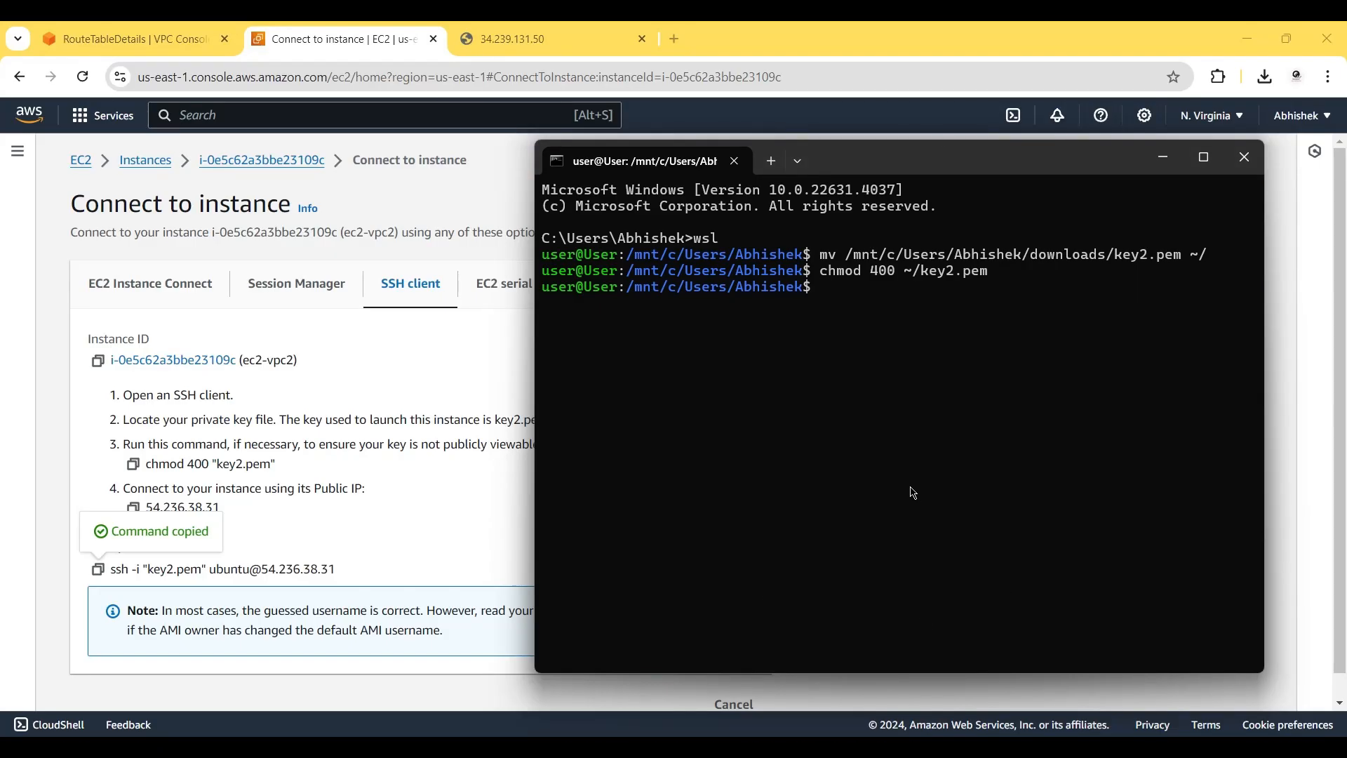
key(ctrl+v)
key(Left)
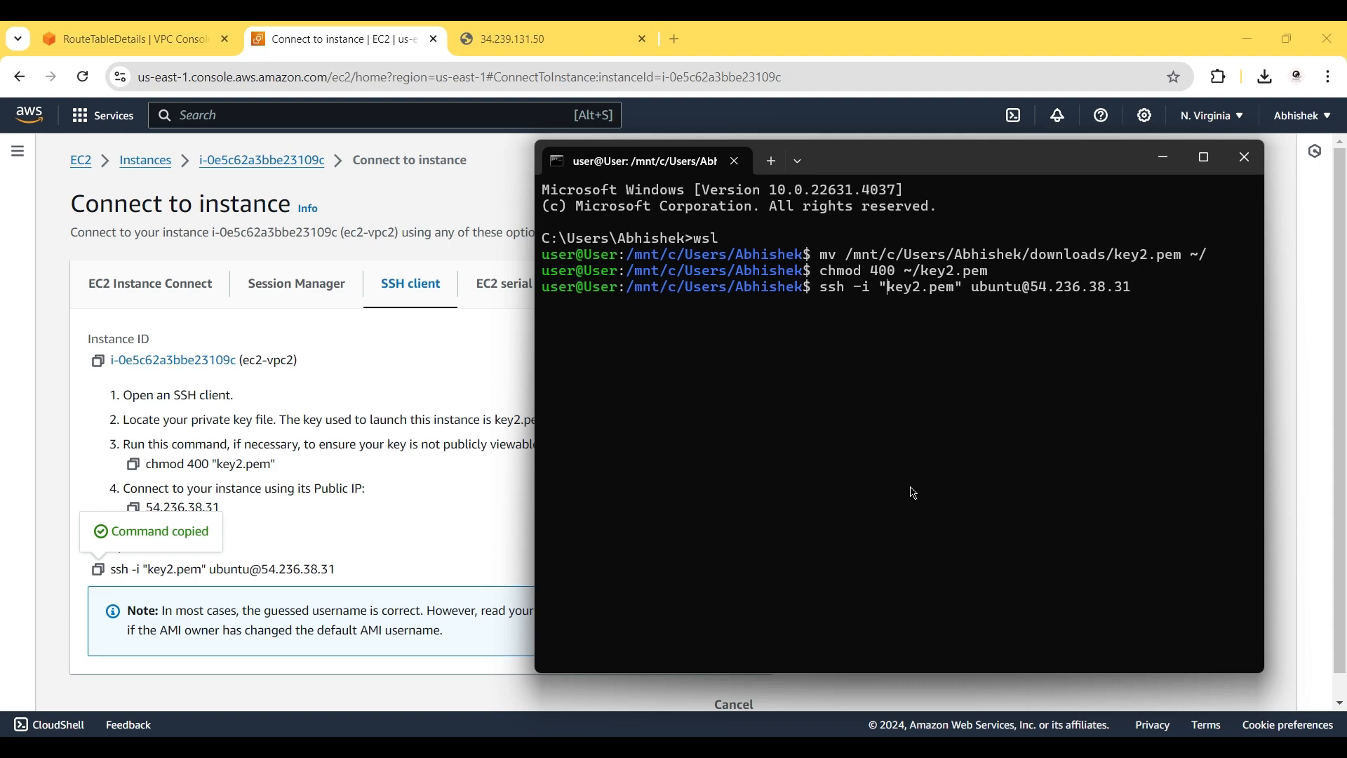
text(~/)
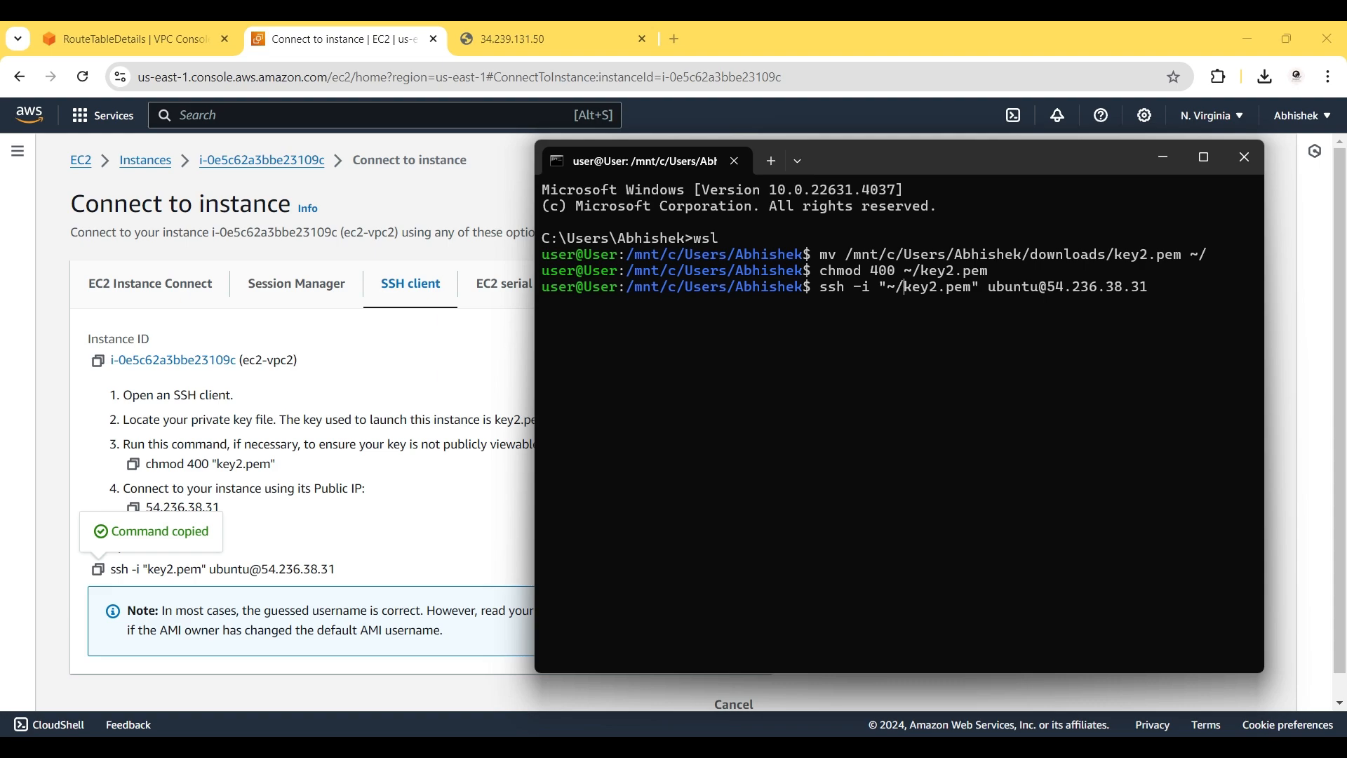
key(Return)
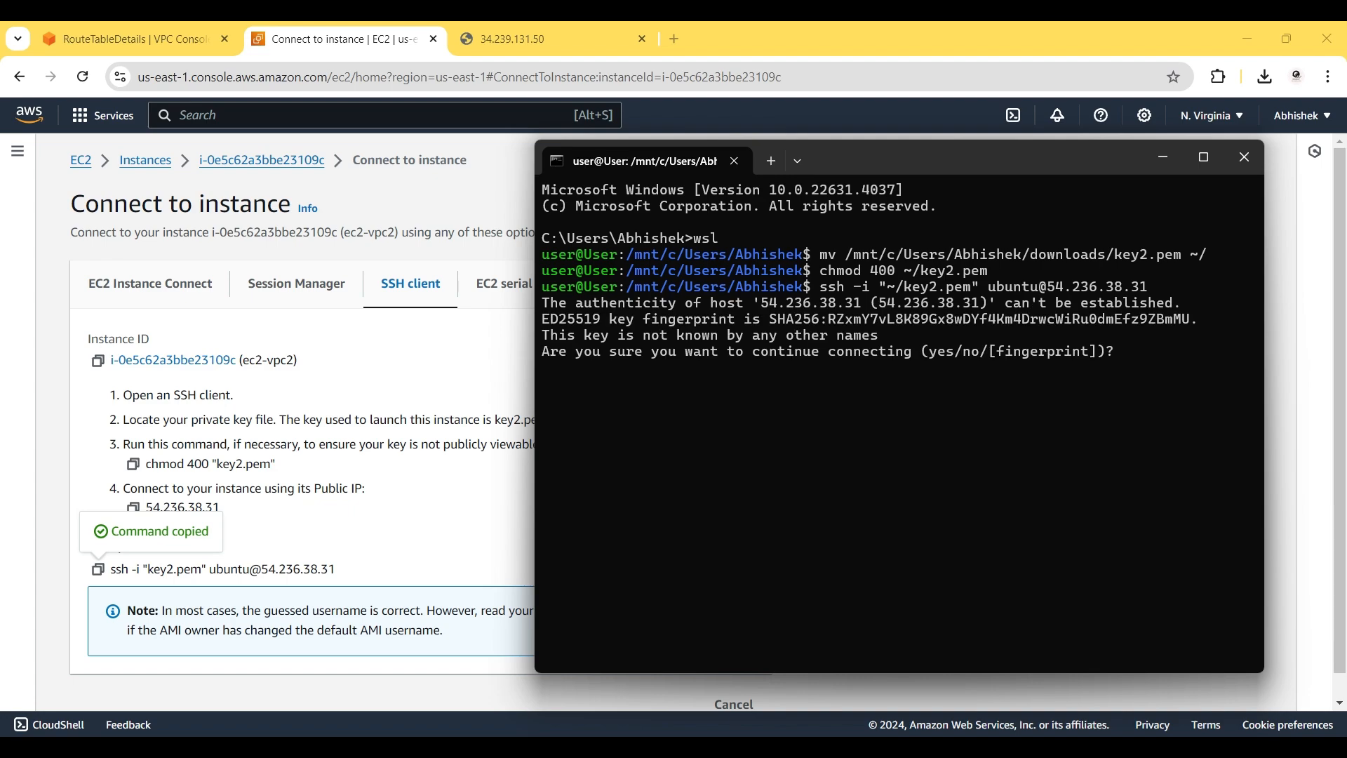
text(yes)
key(Return)
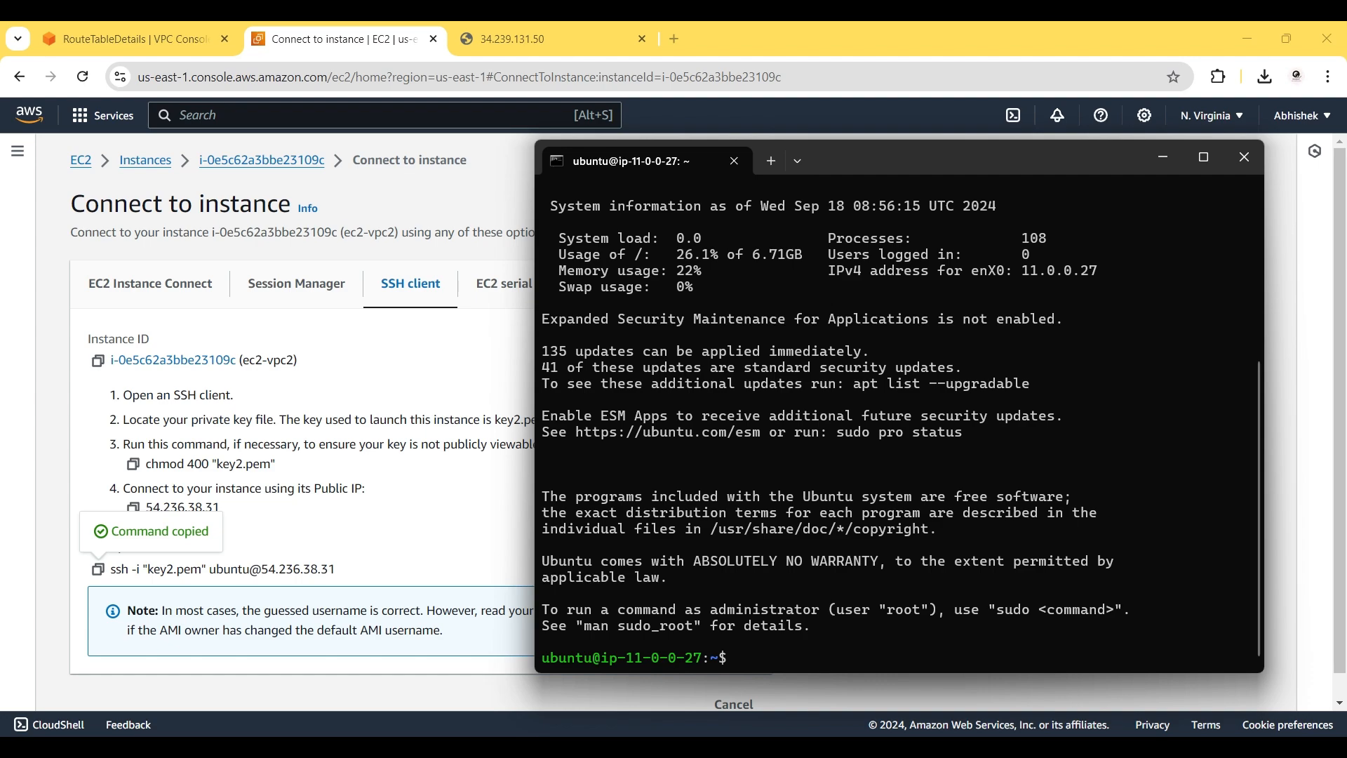
text(clear)
key(Return)
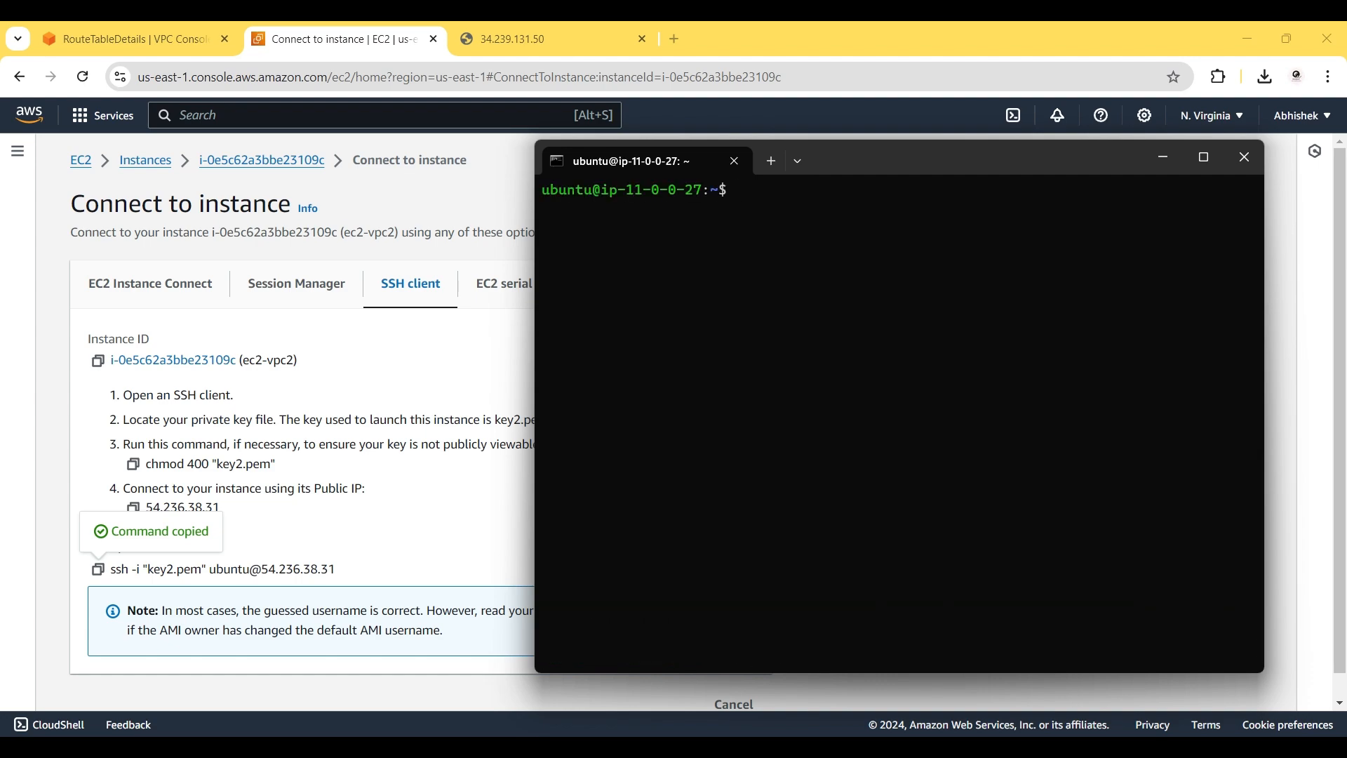
Resize and position the ip-10-0-0-203 and ip-11-0-0-27 terminals side by side, then bring the browser forward.
drag(1268, 381, 1047, 380)
drag(863, 160, 747, 170)
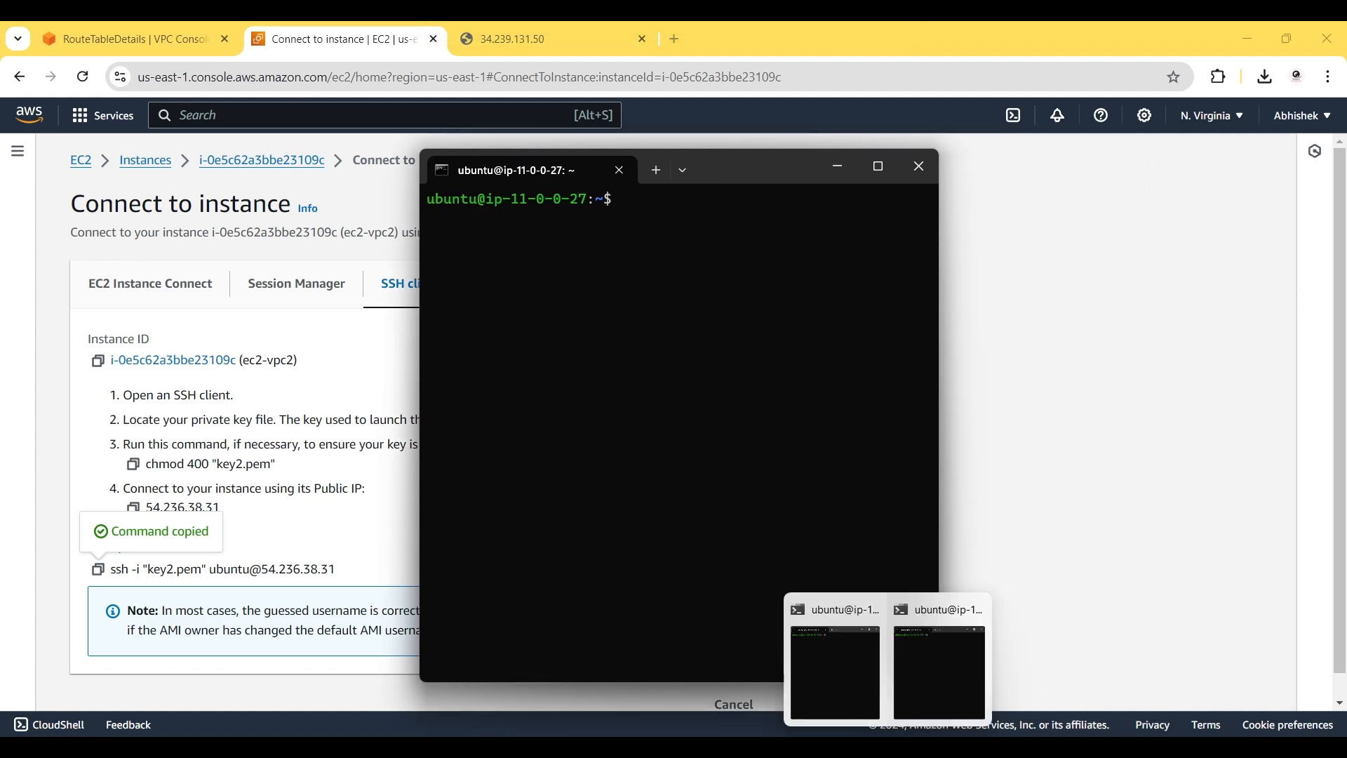
click(845, 709)
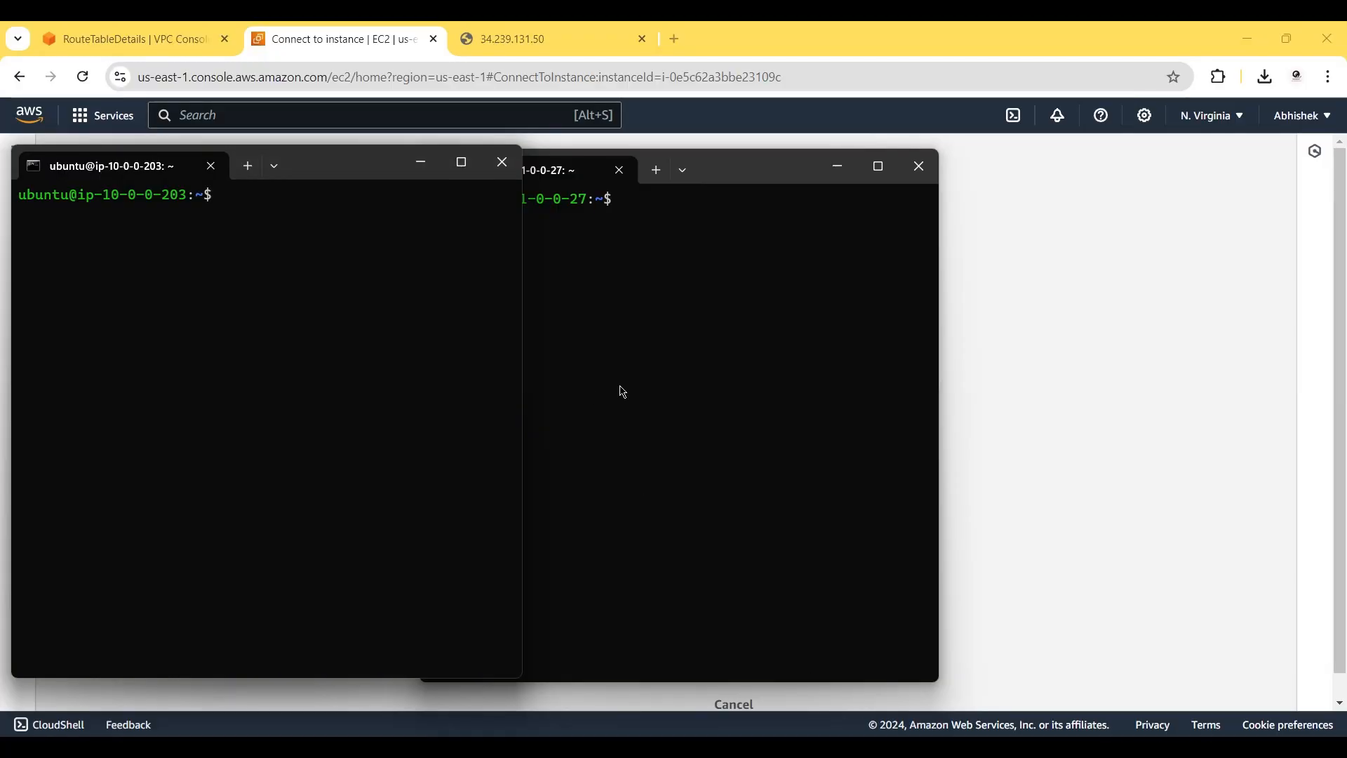
drag(740, 174, 861, 173)
drag(1058, 353, 965, 354)
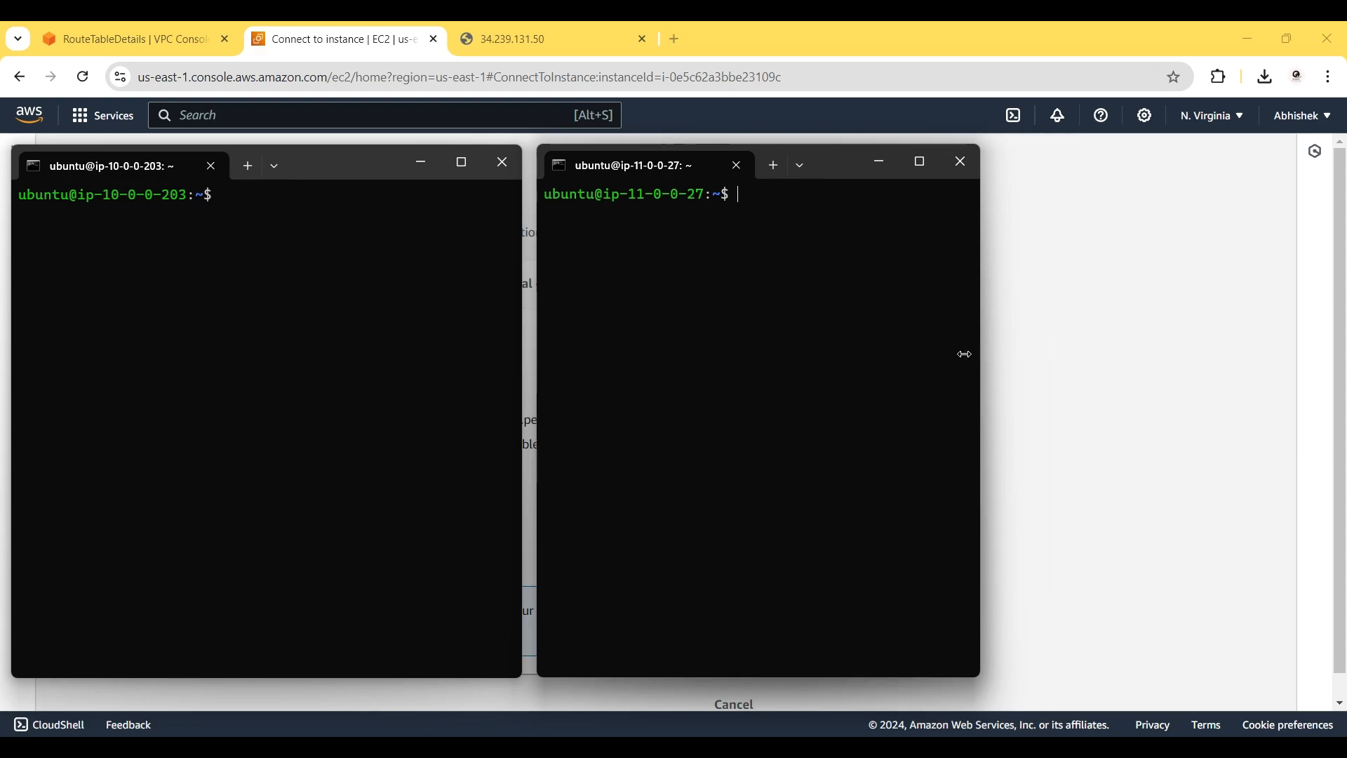
click(522, 384)
drag(522, 383, 454, 385)
drag(842, 181, 773, 183)
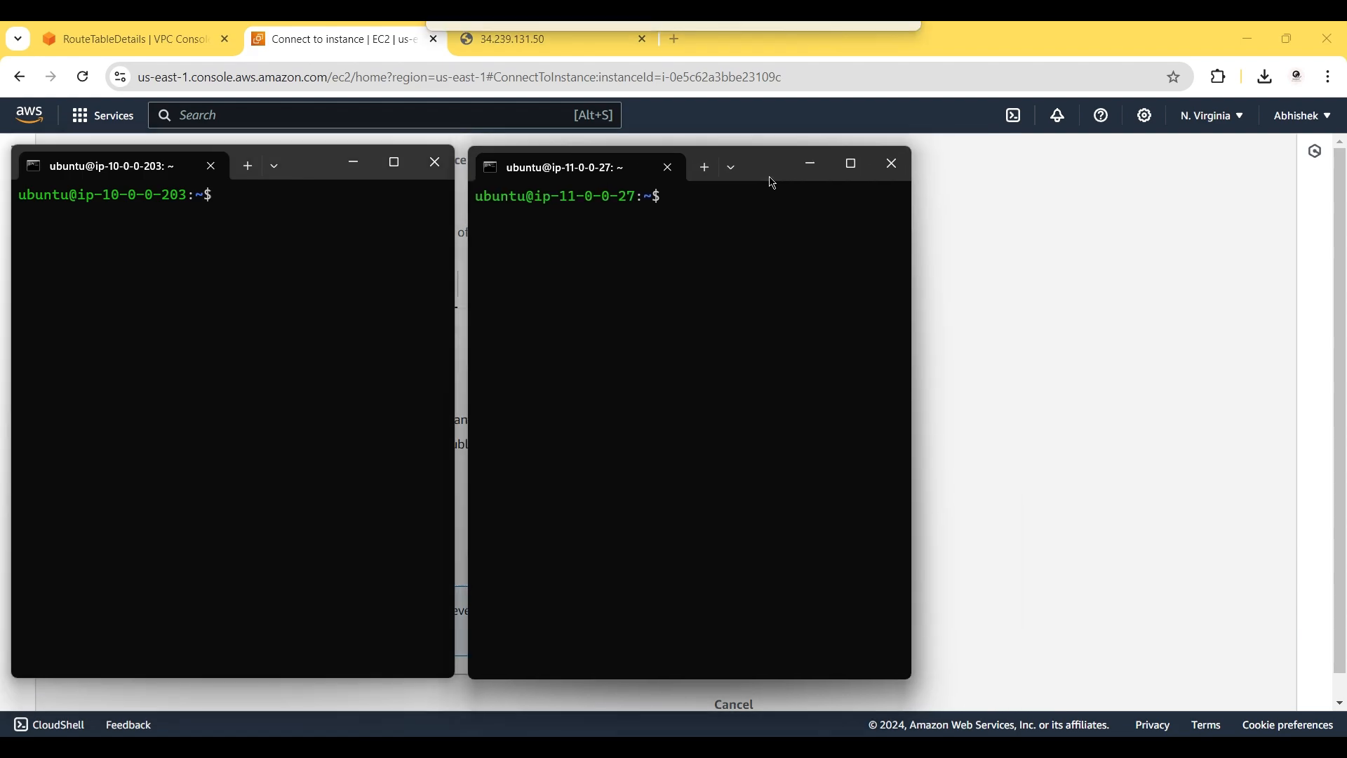
click(1017, 273)
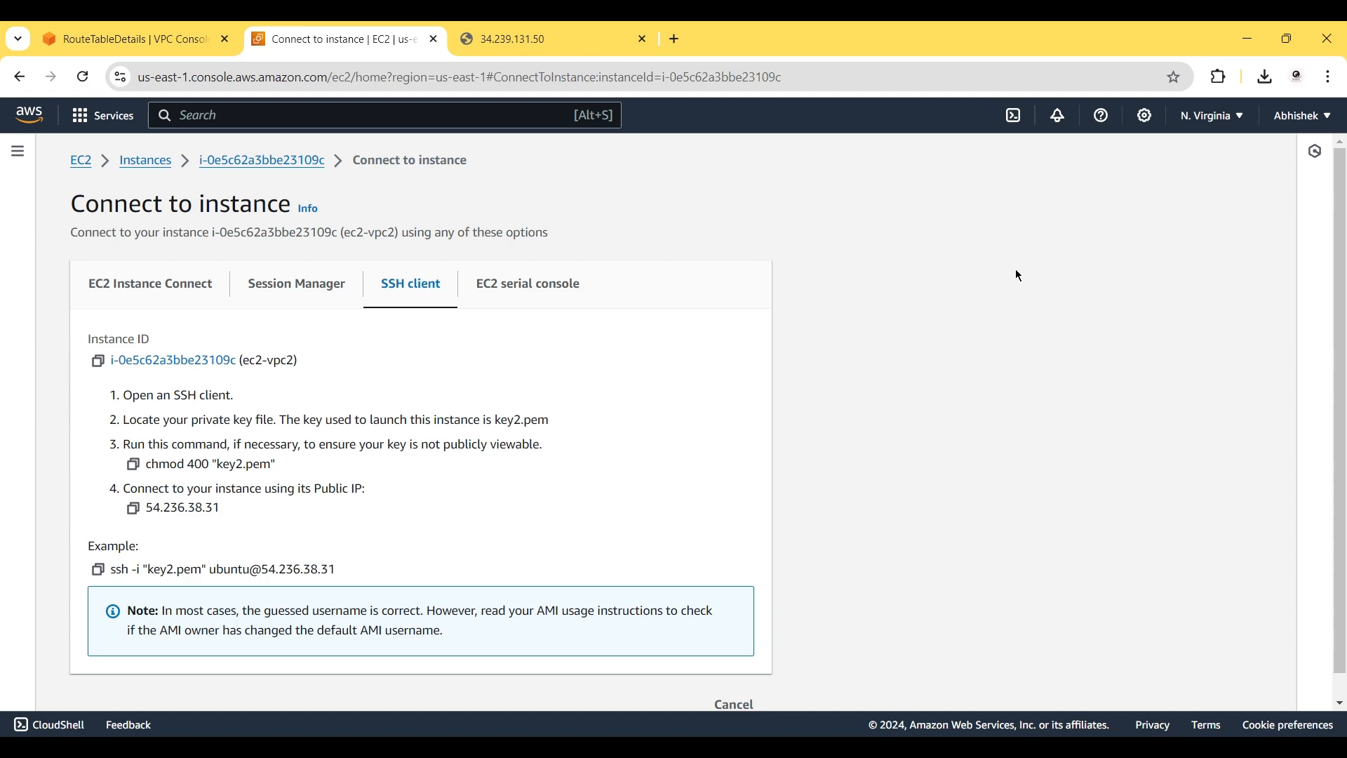
Switch the selection from ec2-vpc2 to ec2-vpc-3 and open its Connect page (key3.pem, 34.239.131.50).
click(146, 162)
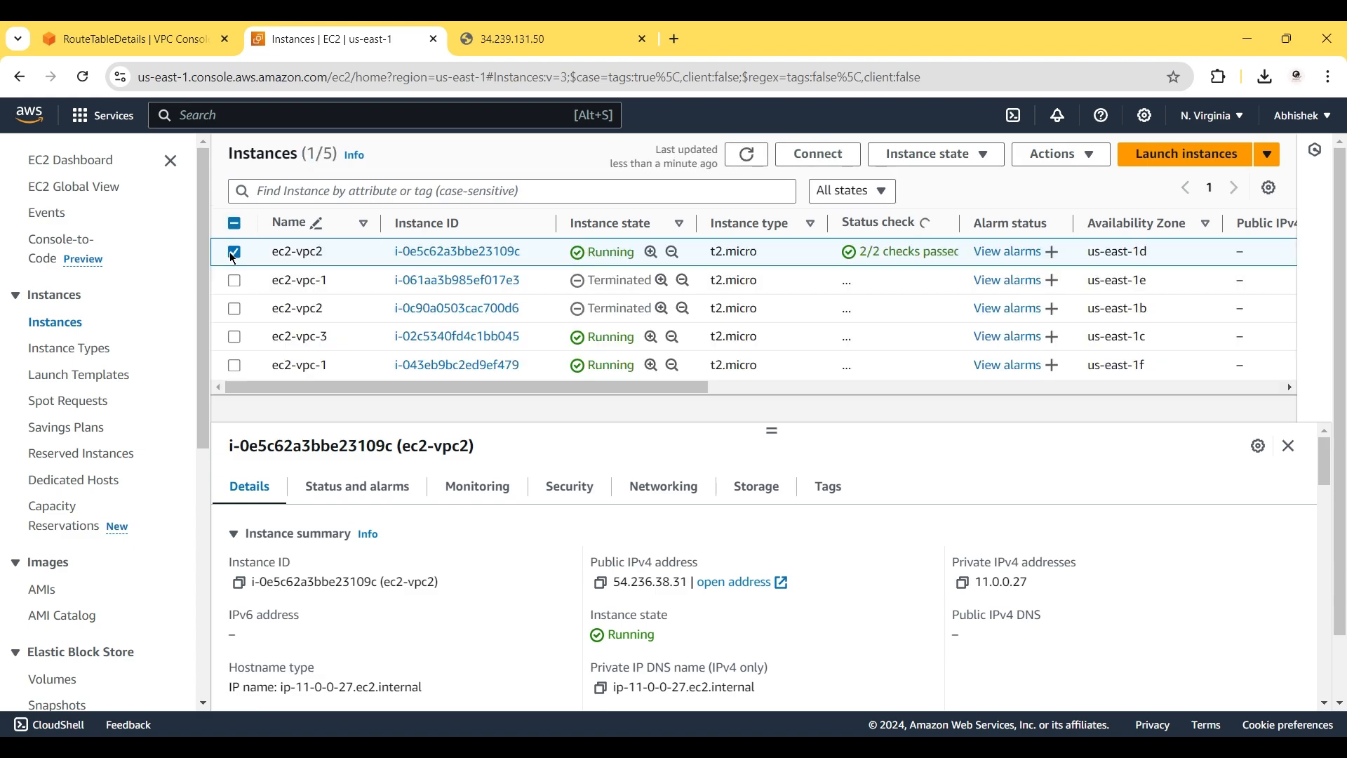
click(234, 255)
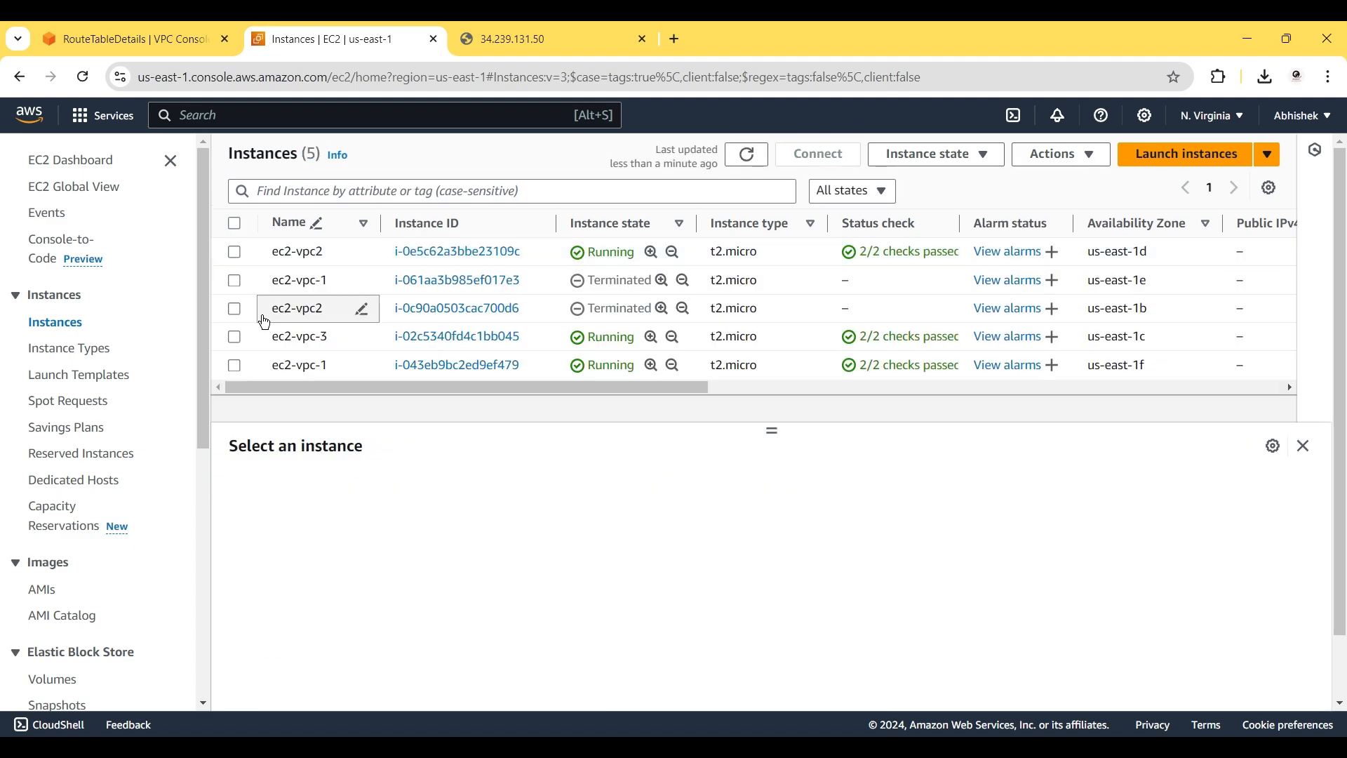
click(235, 339)
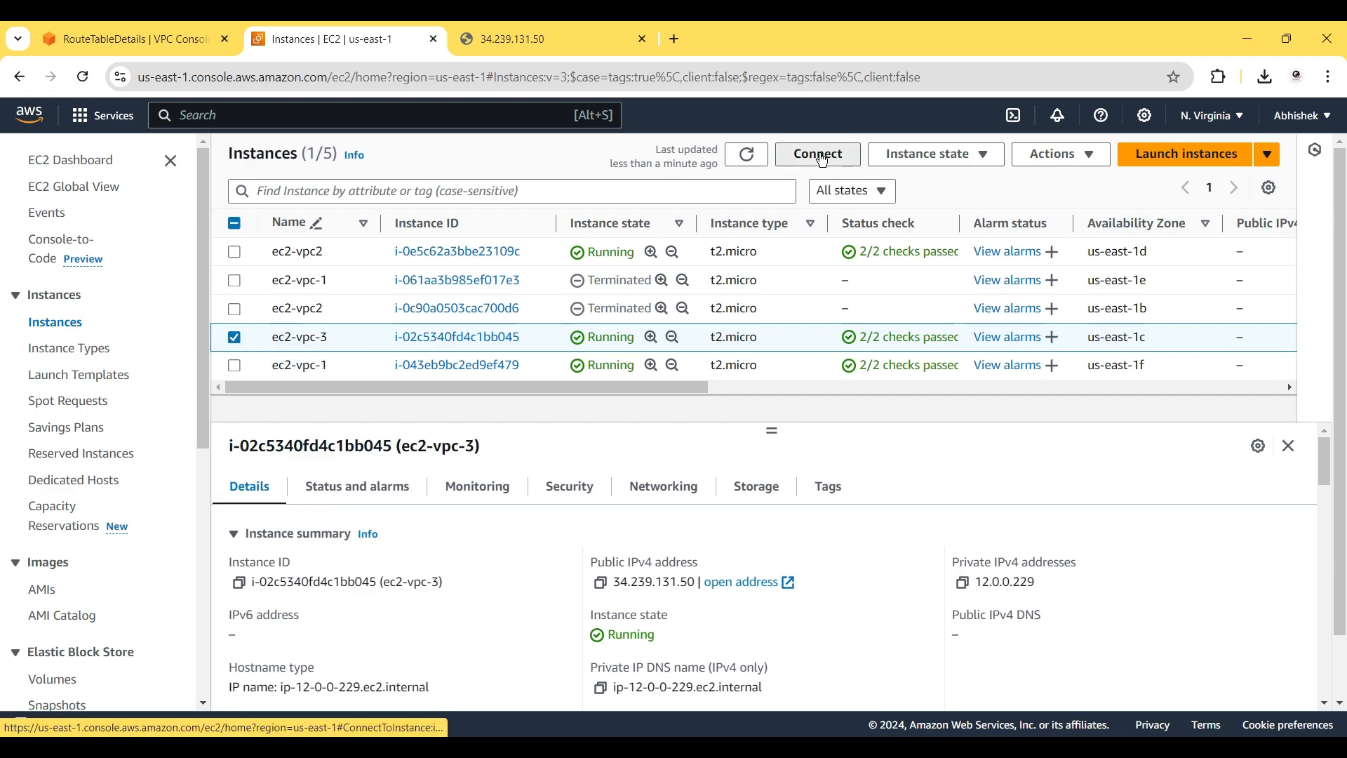
click(821, 157)
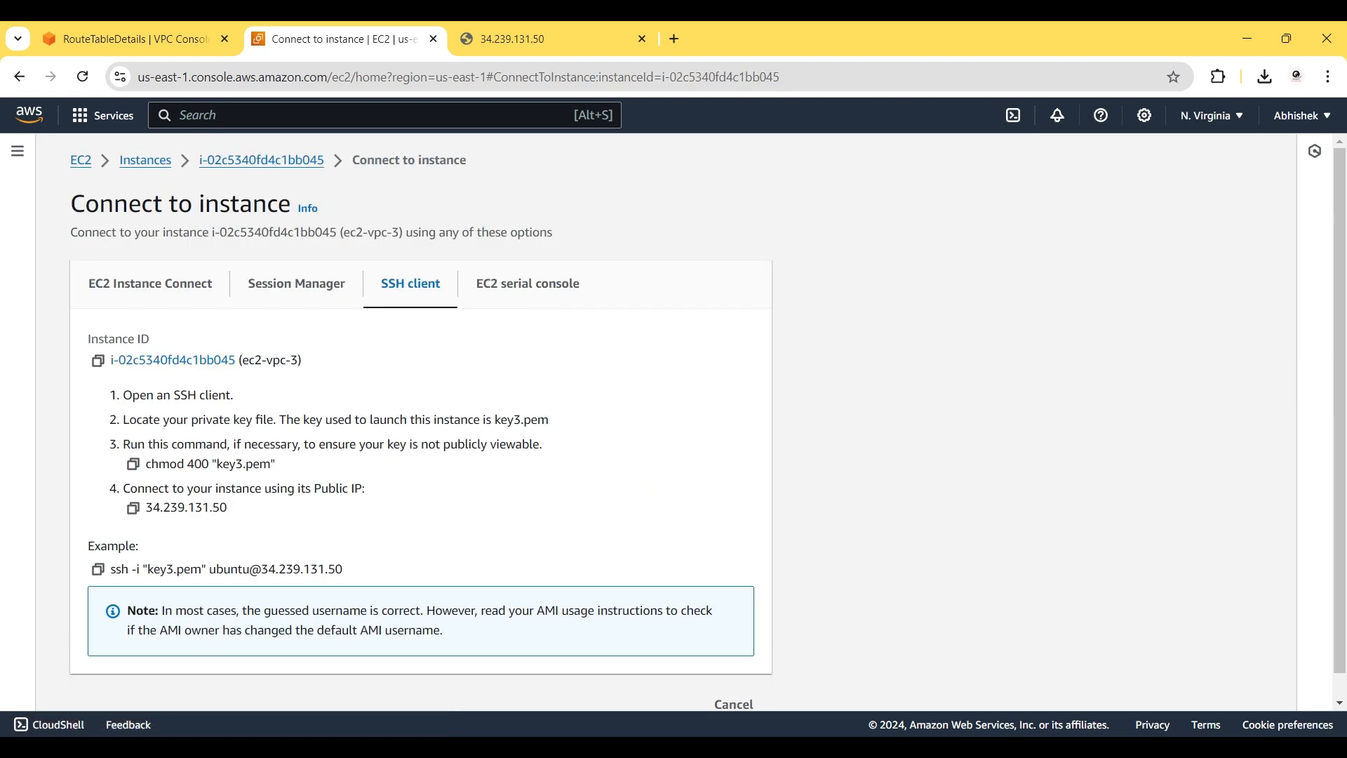
Open a new Command Prompt and start a WSL shell.
key(super)
text(cmd)
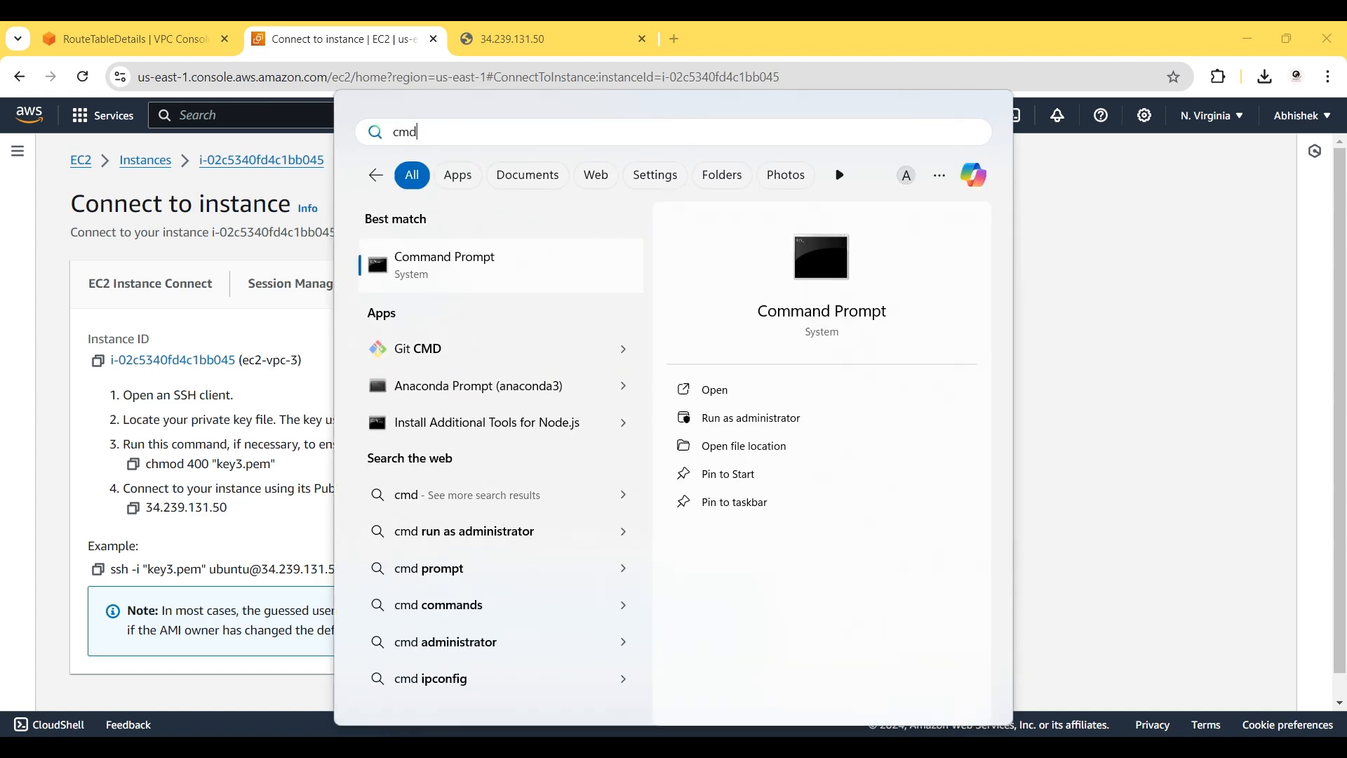
key(Return)
text(wsl)
key(Return)
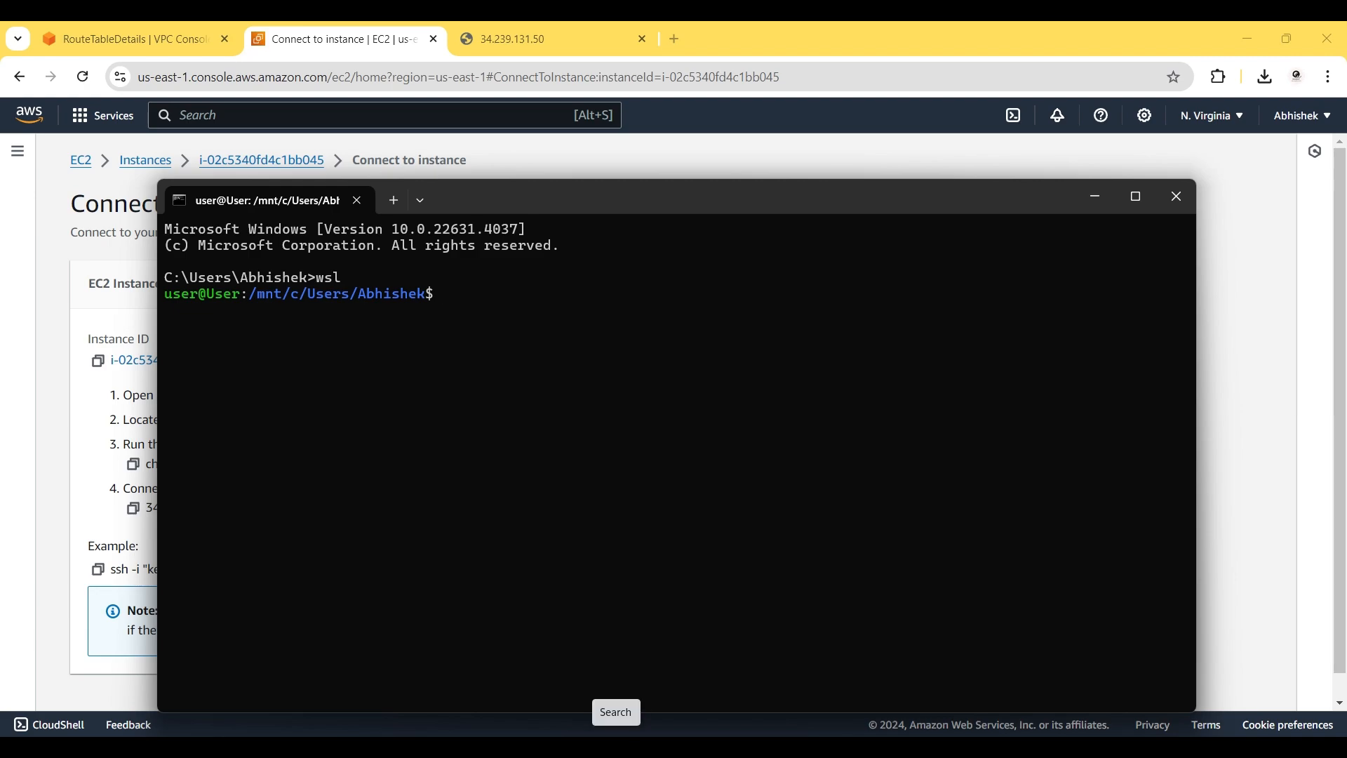
Move key3.pem into the home folder and restrict it with chmod 400 ~/key3.pem.
key(ctrl+v)
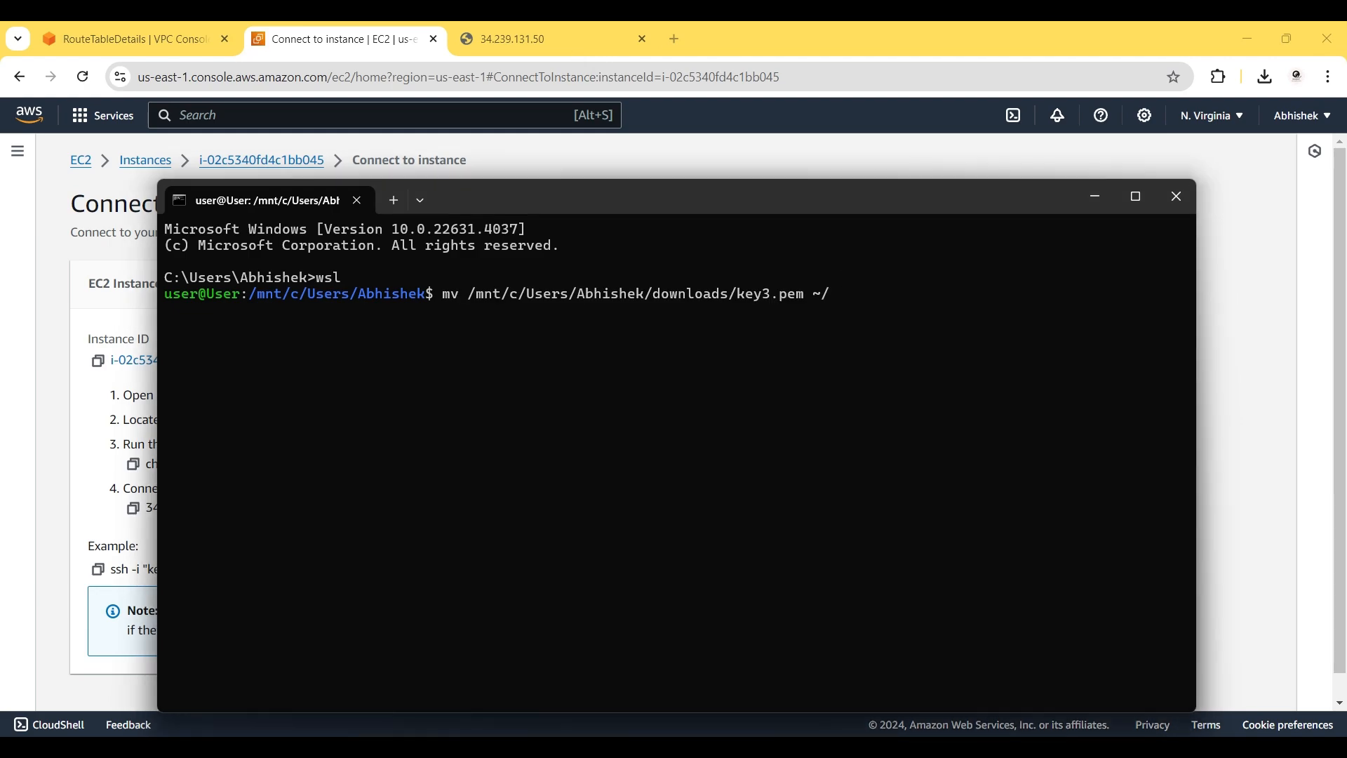
key(Return)
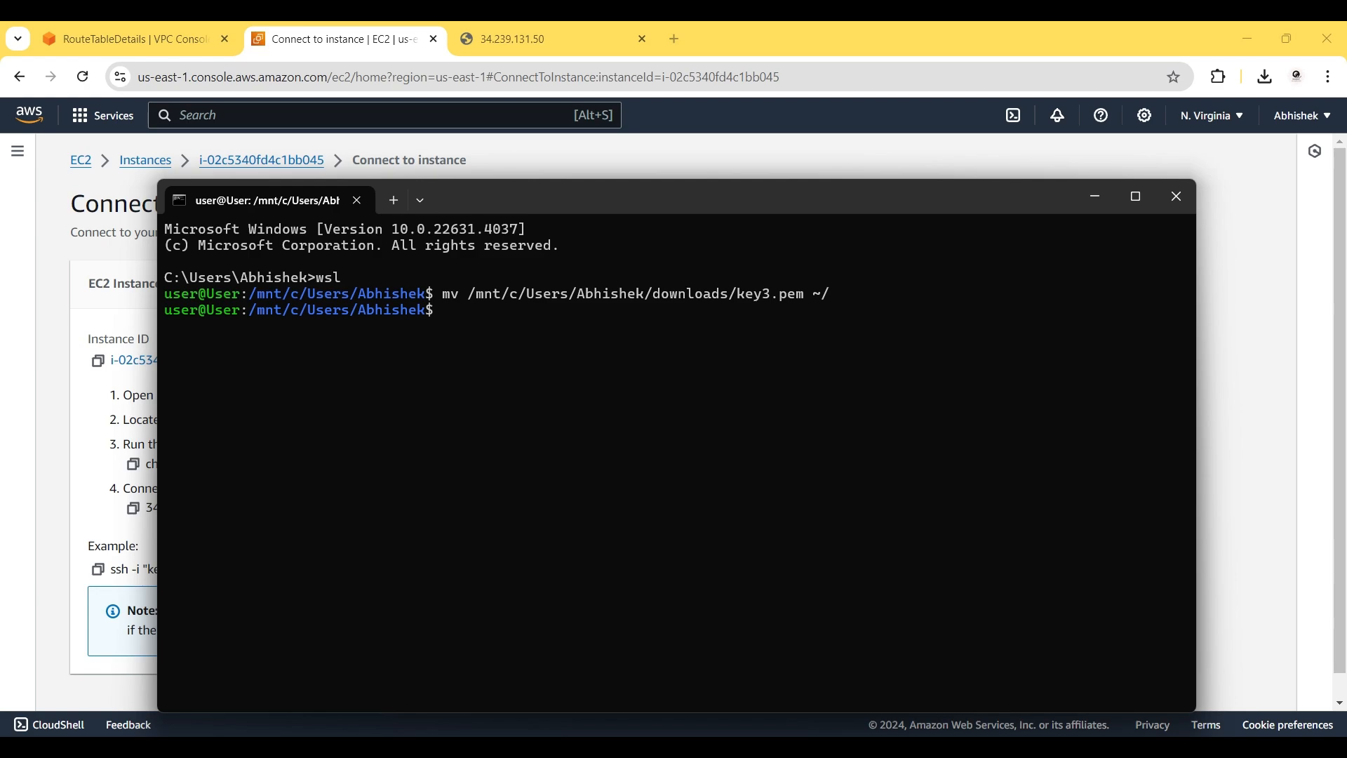
text(chmod 400 ~/key3.pem)
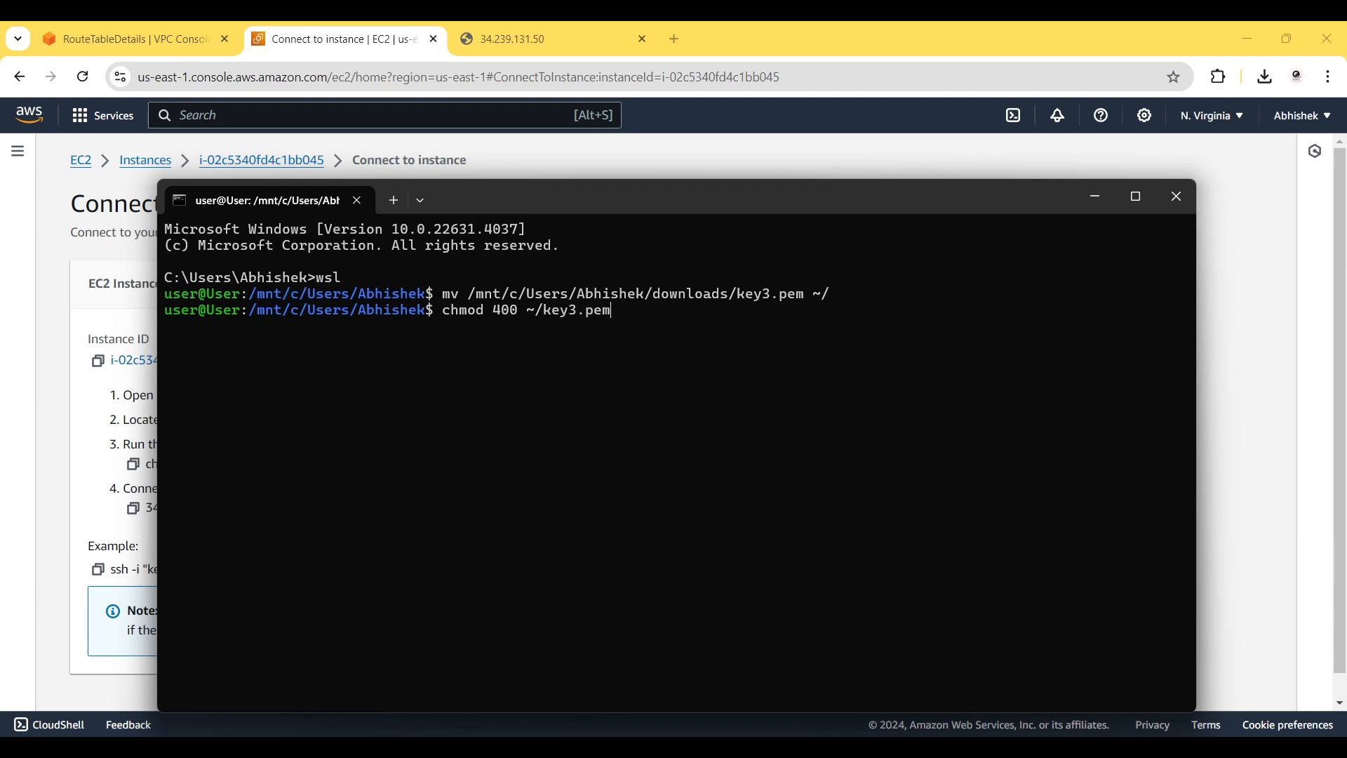
key(Return)
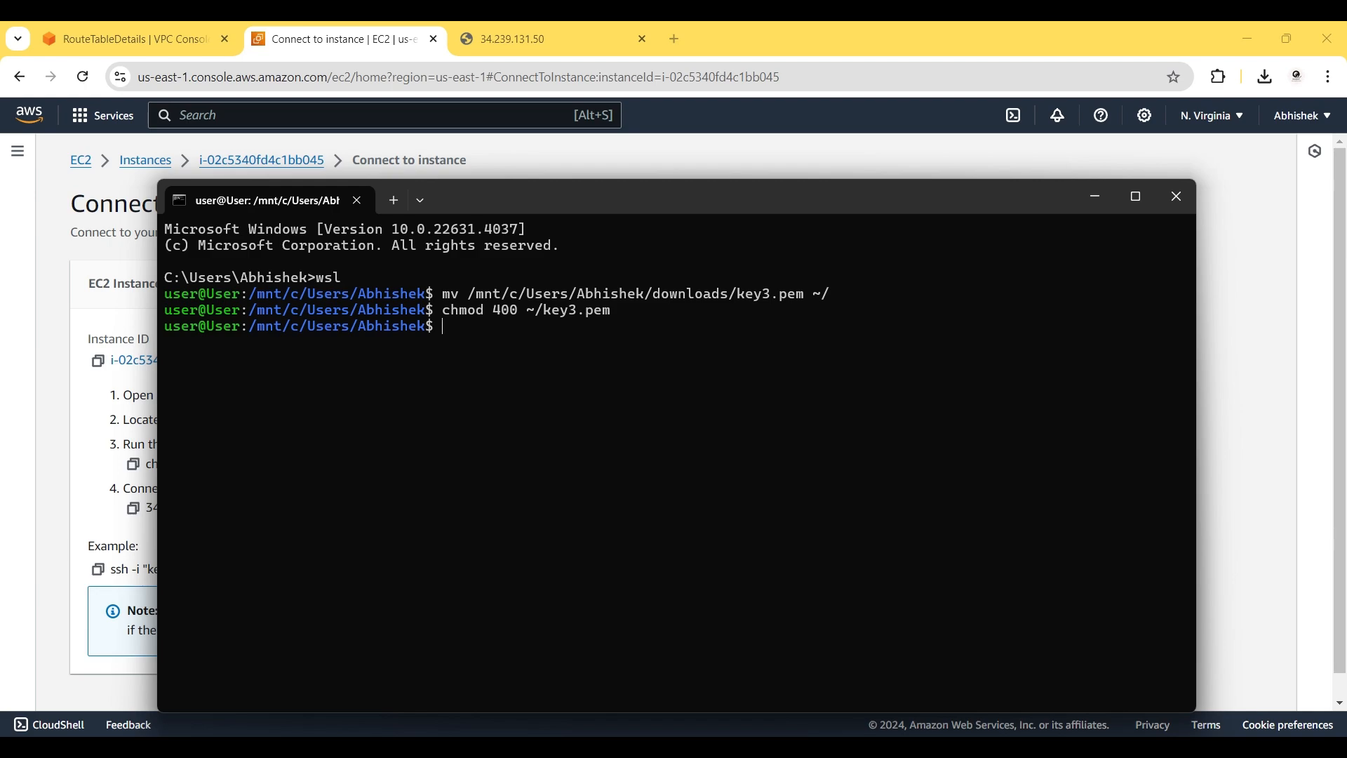
Paste the ec2-vpc-3 example ssh command into WSL with the key path changed to ~/key3.pem.
click(60, 440)
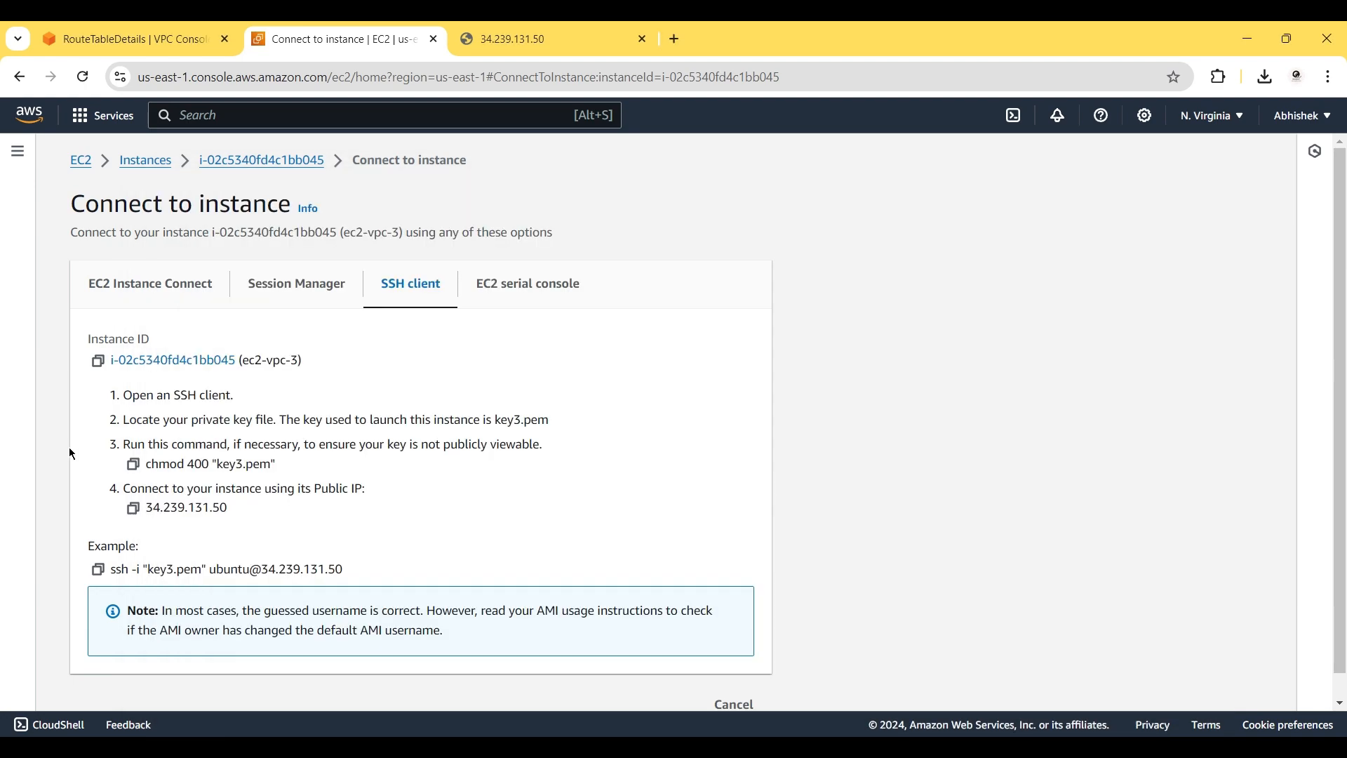
click(99, 570)
mouse_move(888, 747)
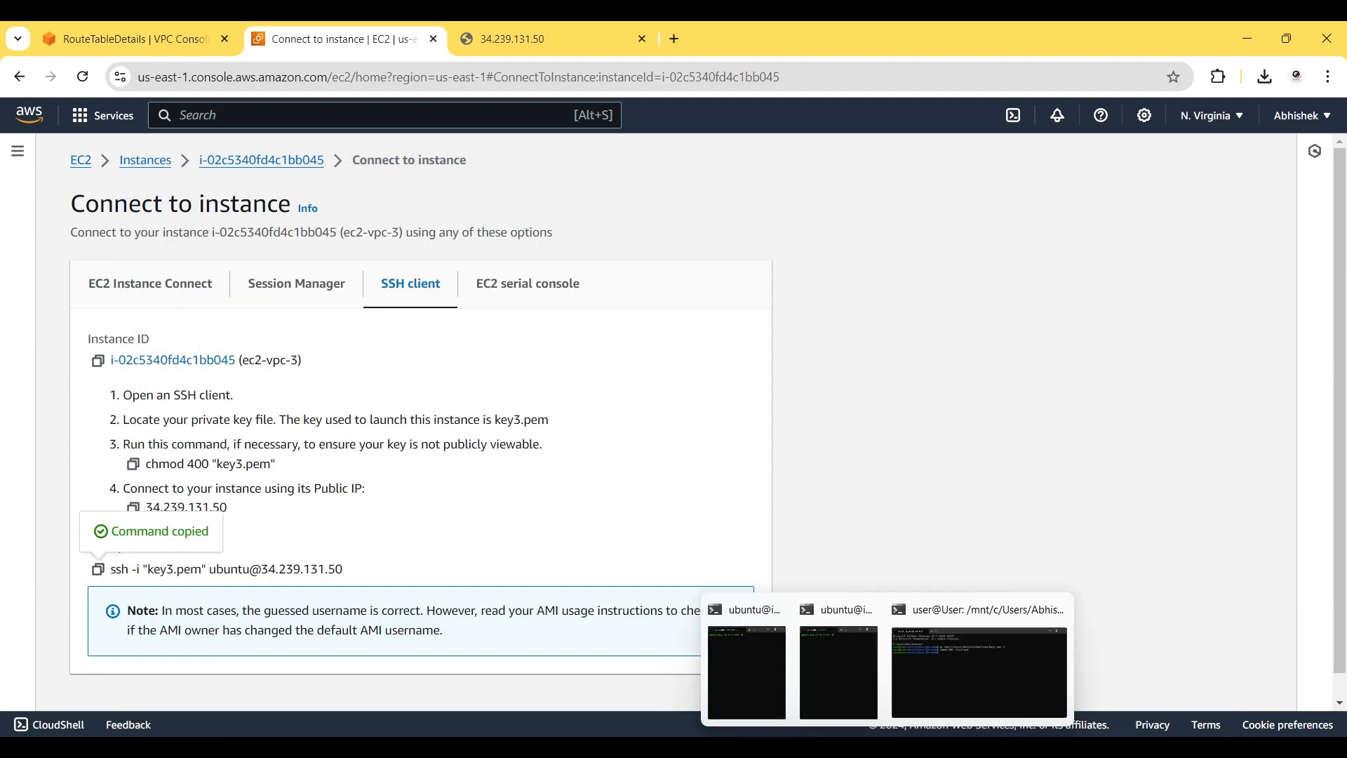
click(938, 710)
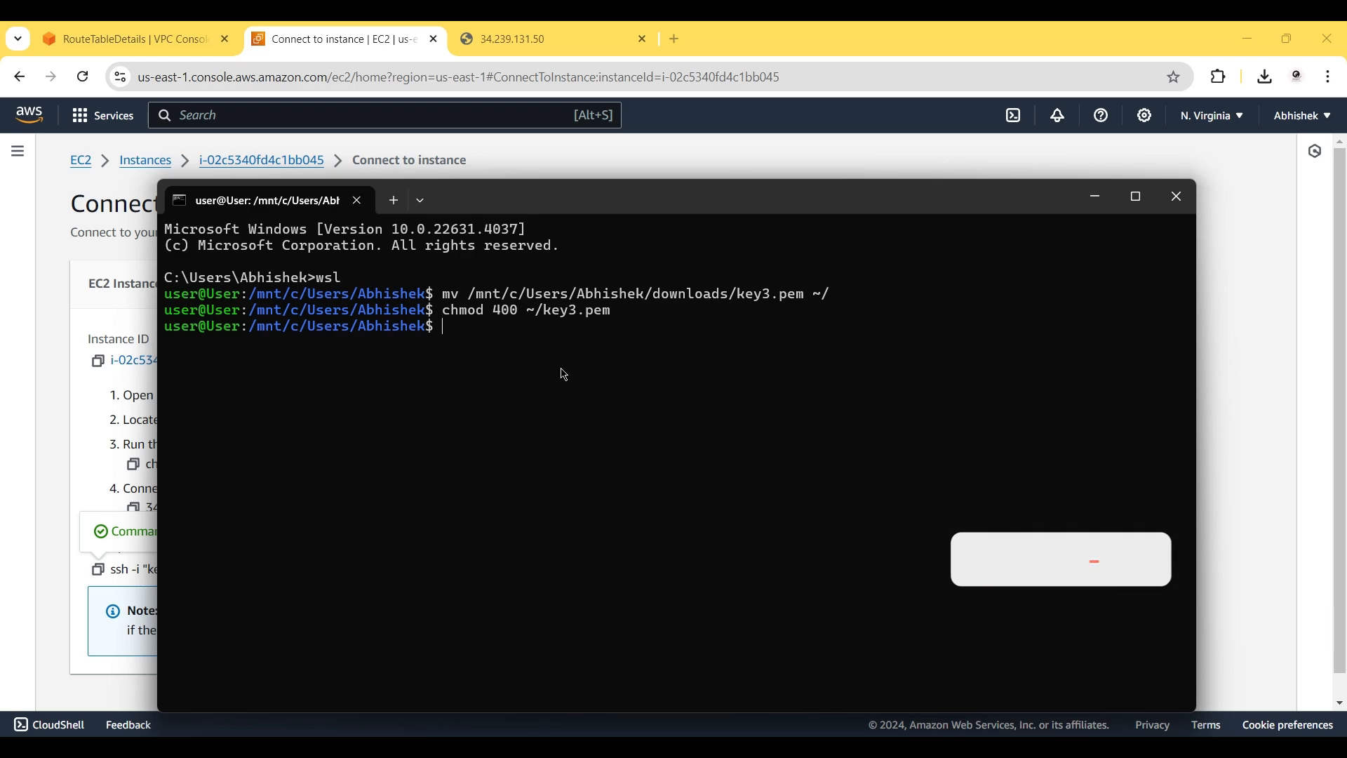
key(ctrl+v)
key(Right)
key(Left)
key(Left)
key(Left)
key(Left)
key(Left)
key(Left)
key(Left)
key(Left)
key(Left)
key(Left)
key(Left)
key(Left)
key(Left)
key(Left)
key(Left)
key(Left)
key(Left)
key(Left)
key(Left)
key(Left)
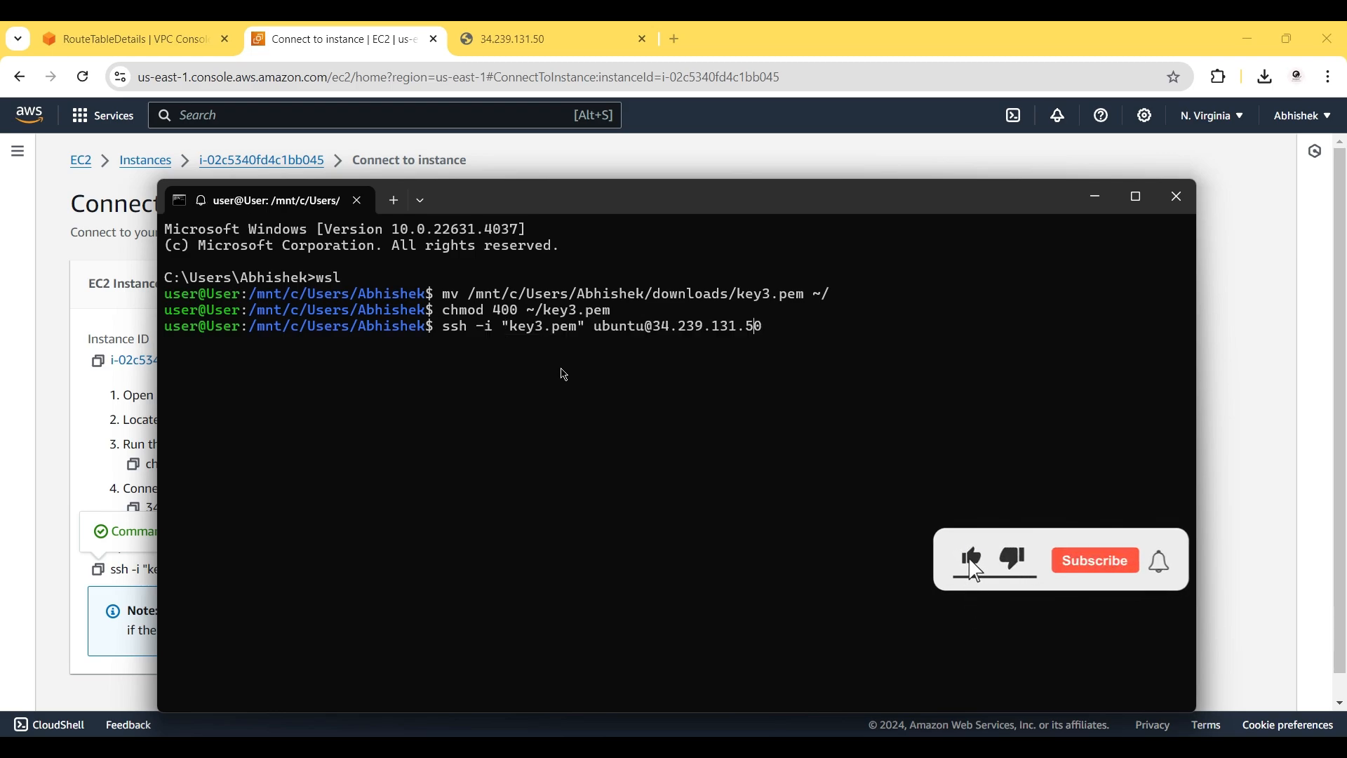
key(Left)
key(Left)
key(Left)
key(Left)
key(Left)
key(Left)
key(Left)
key(Left)
key(Left)
key(Left)
text(~)
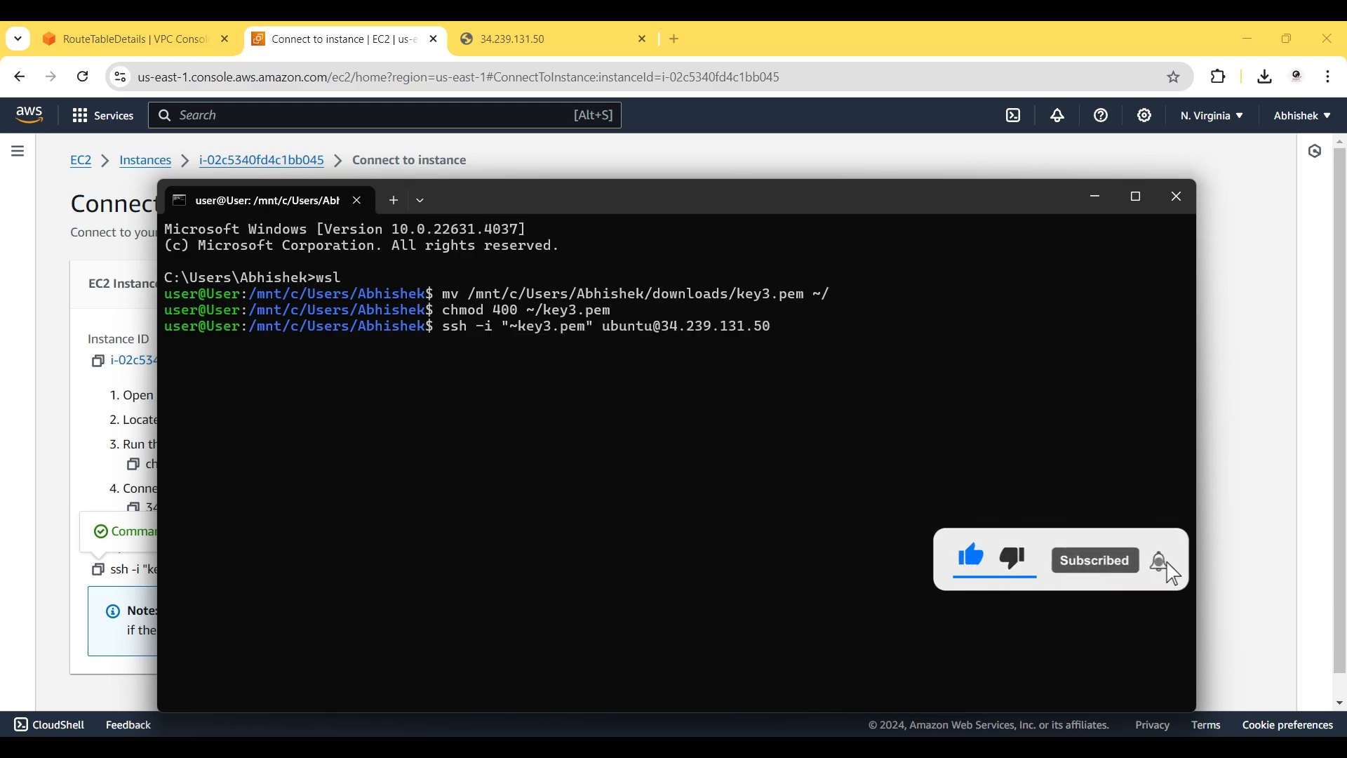
text(/)
Connect to 34.239.131.50, accept the host key, and clear the welcome text.
key(Right)
key(Right)
key(Right)
key(Right)
key(Right)
key(Right)
key(Right)
key(Right)
key(Right)
key(Right)
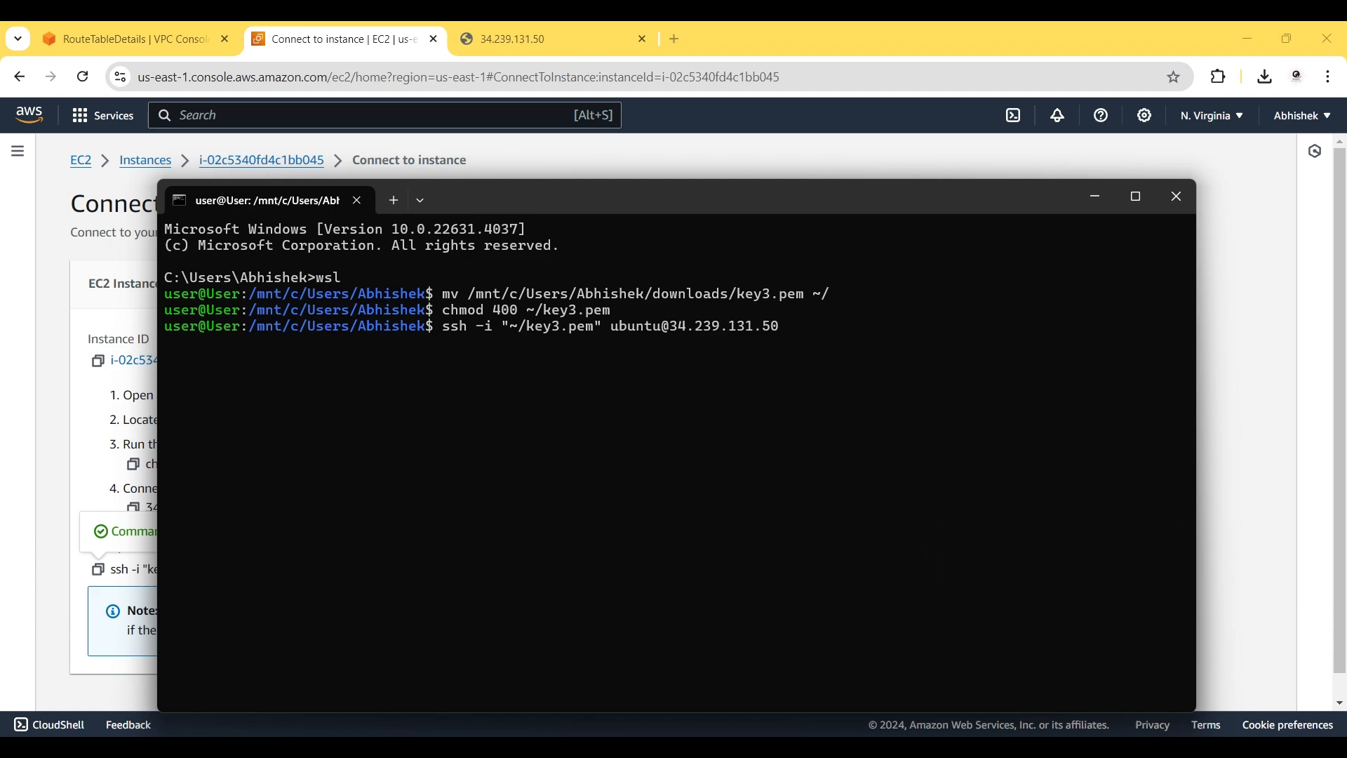
key(Return)
text(yes)
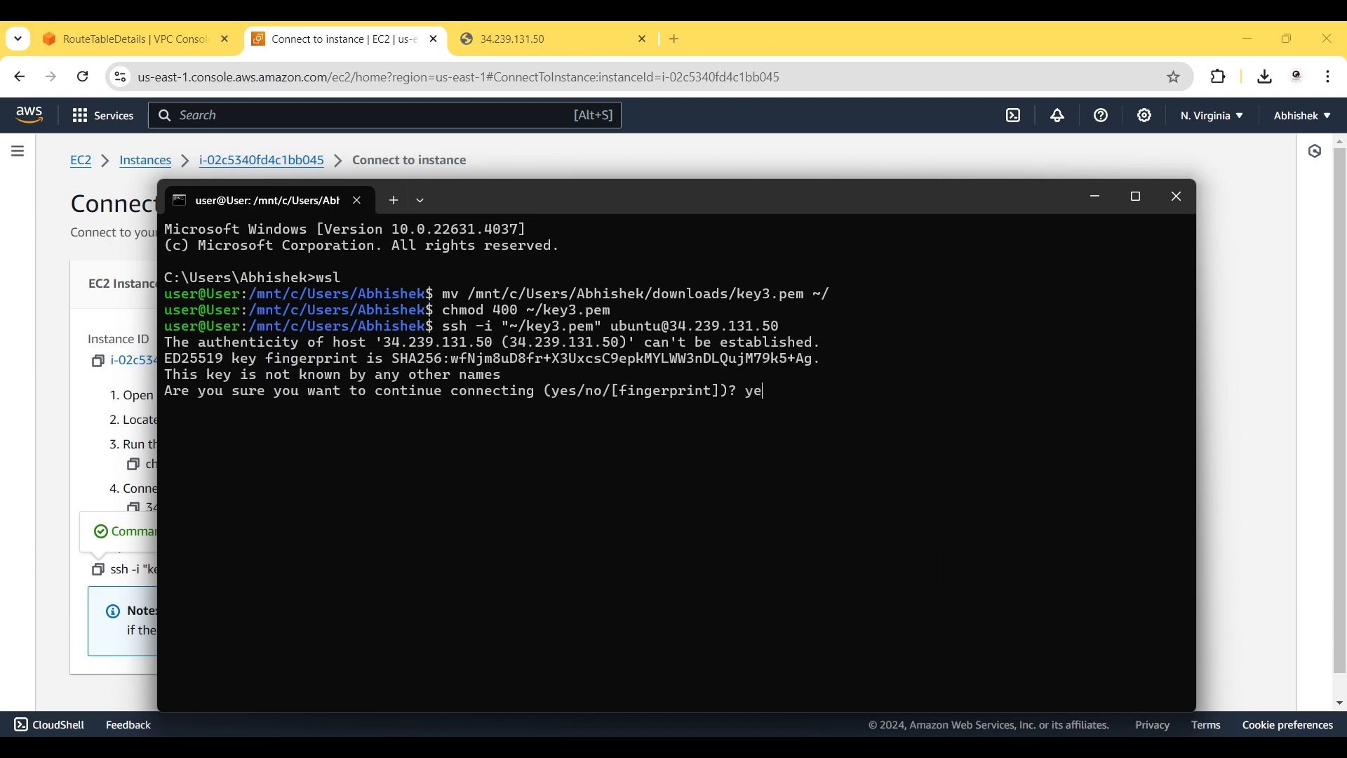
key(Return)
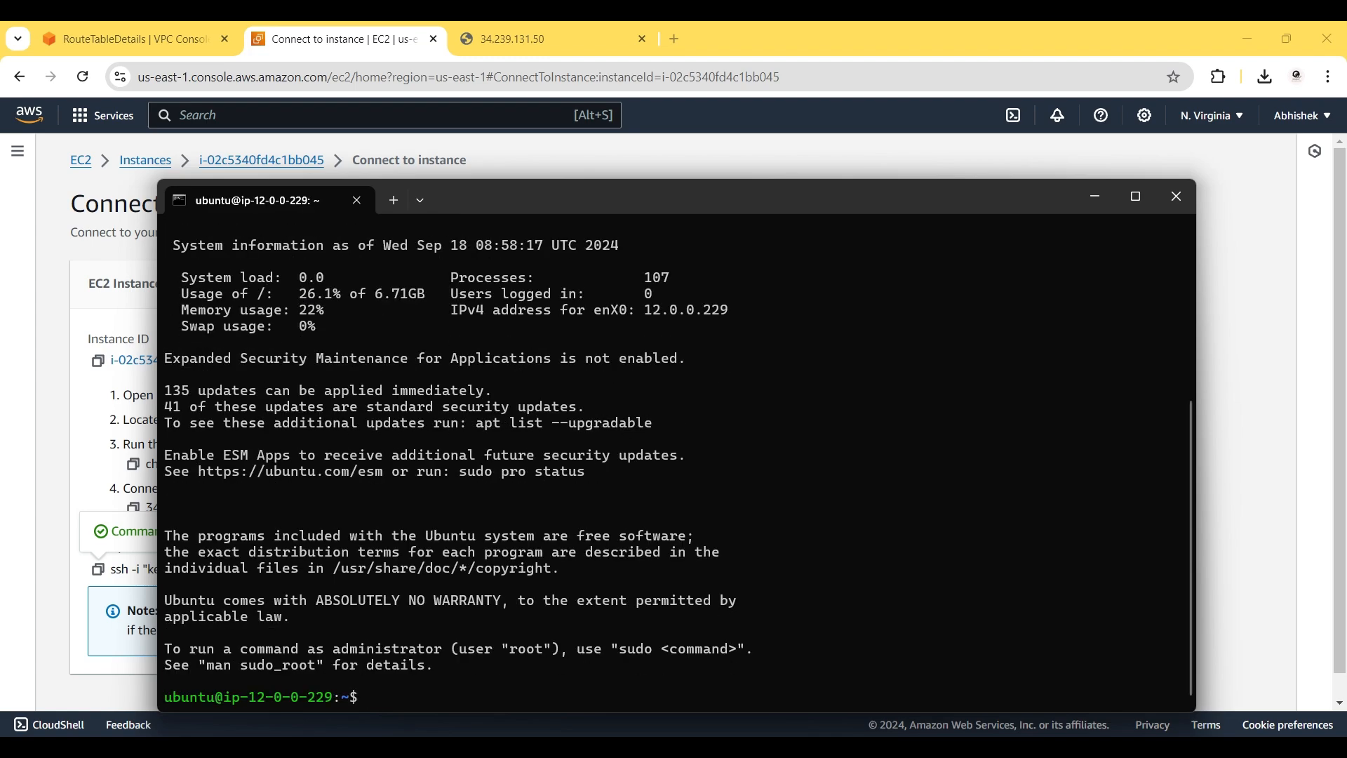
text(clear)
key(Return)
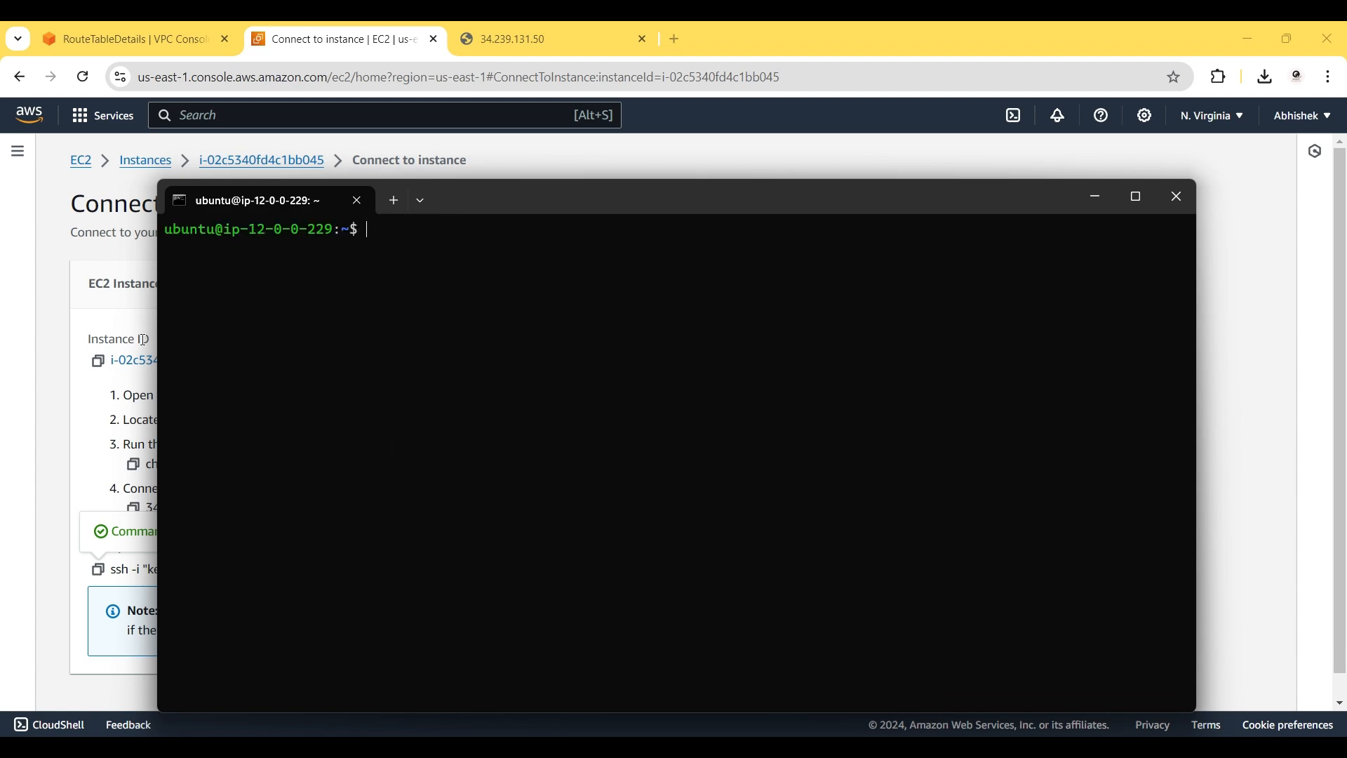
Arrange the ip-10-0-0-203, ip-11-0-0-27 and ip-12-0-0-229 terminals left, middle and right.
drag(159, 349, 762, 402)
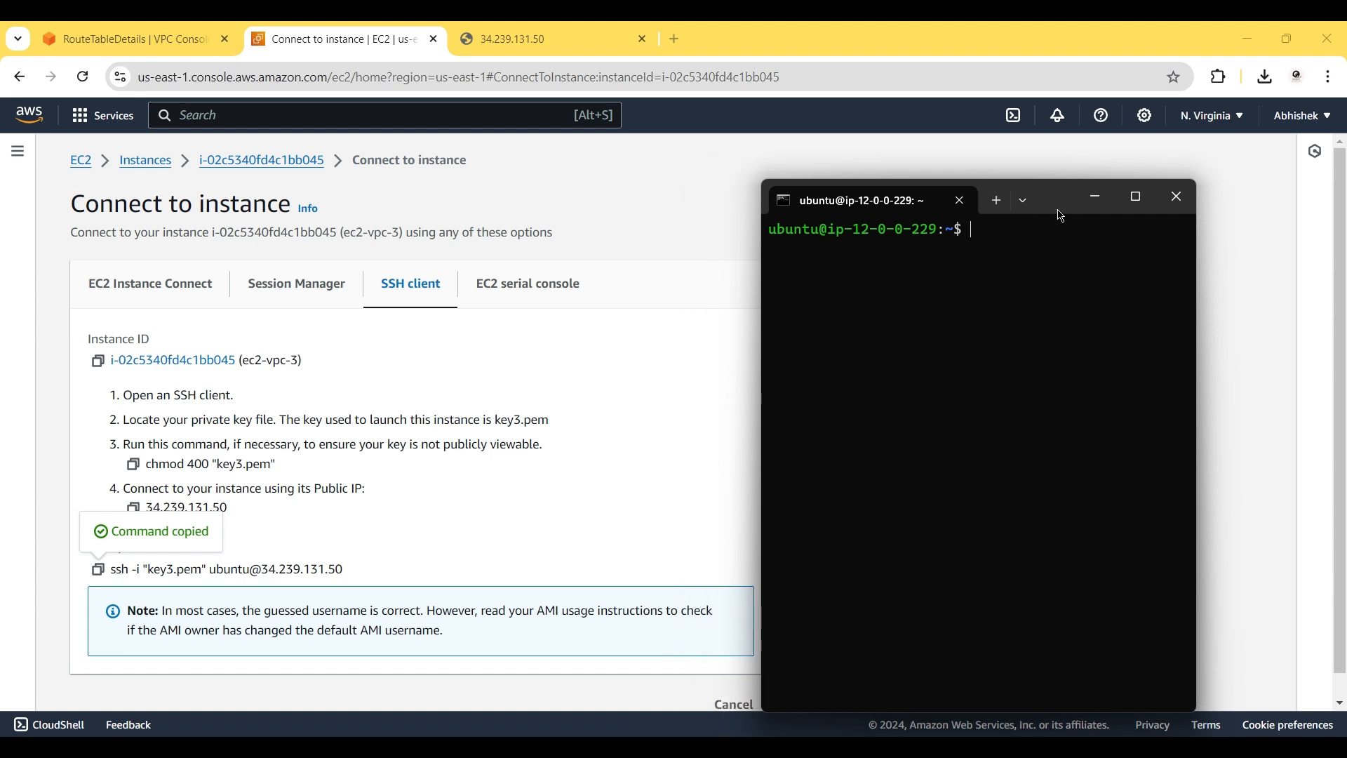
drag(1062, 216, 1142, 192)
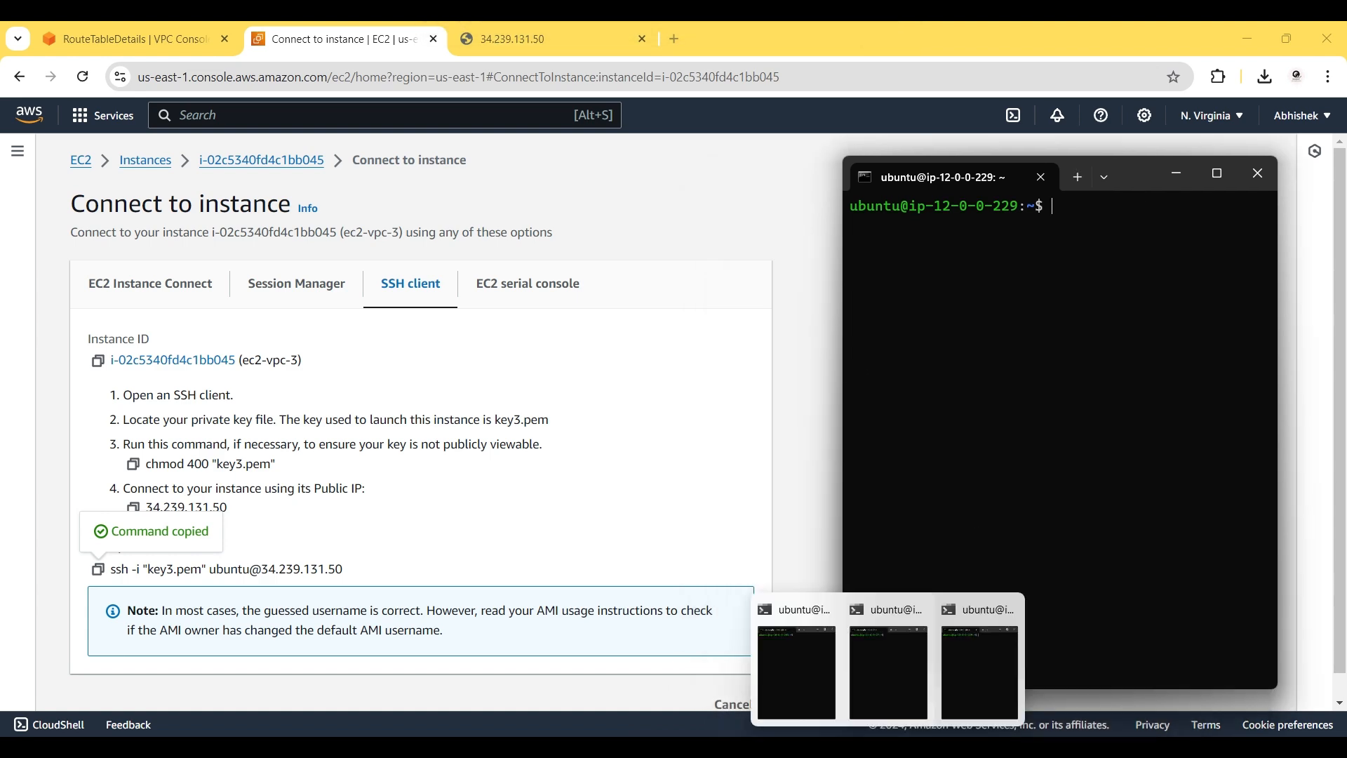
click(881, 685)
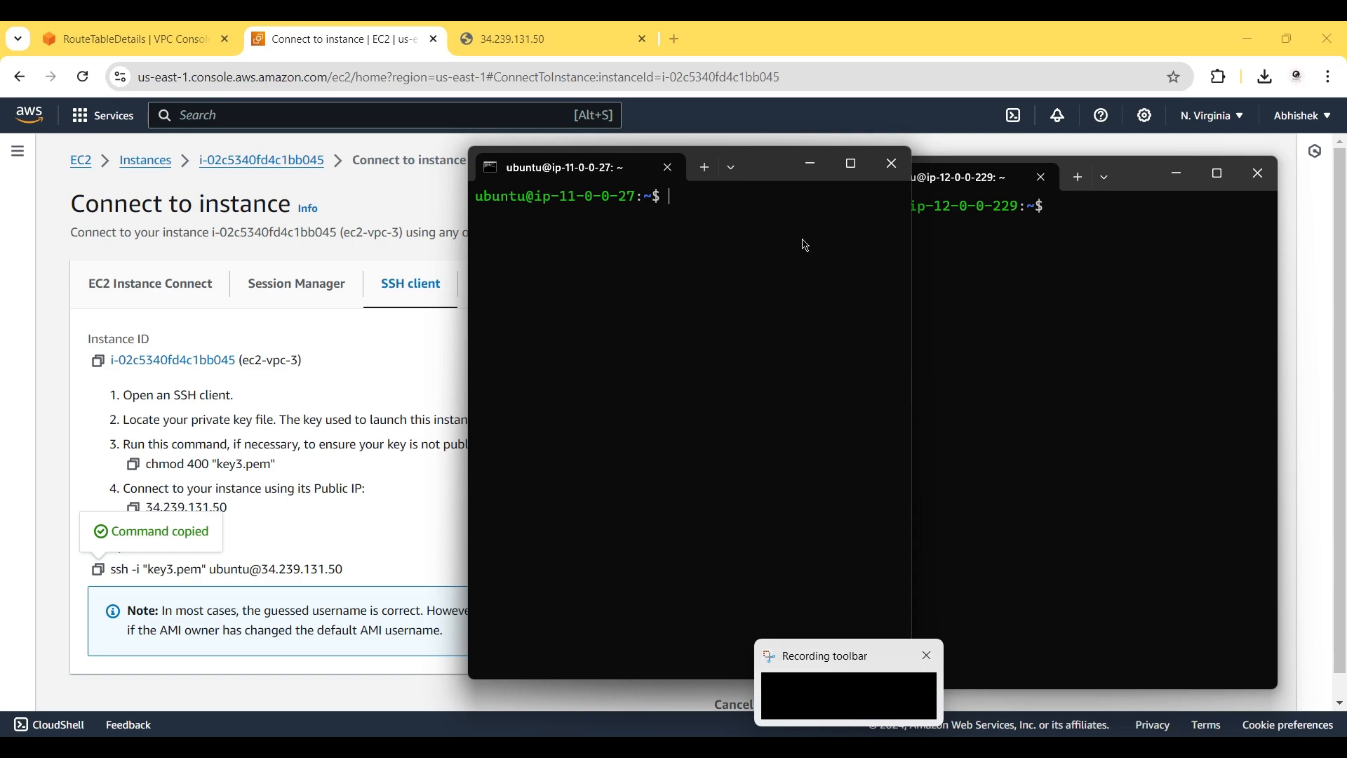
drag(768, 181, 673, 187)
mouse_move(888, 755)
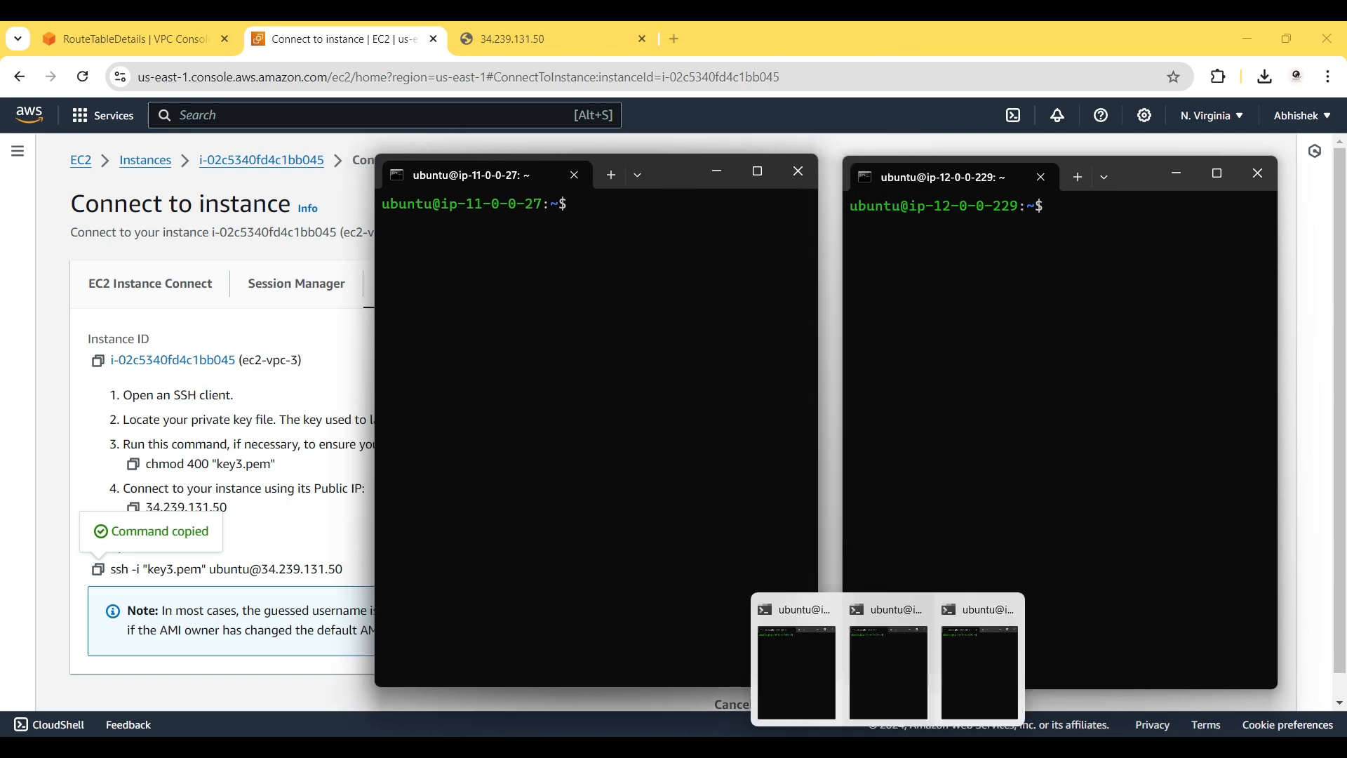
click(797, 672)
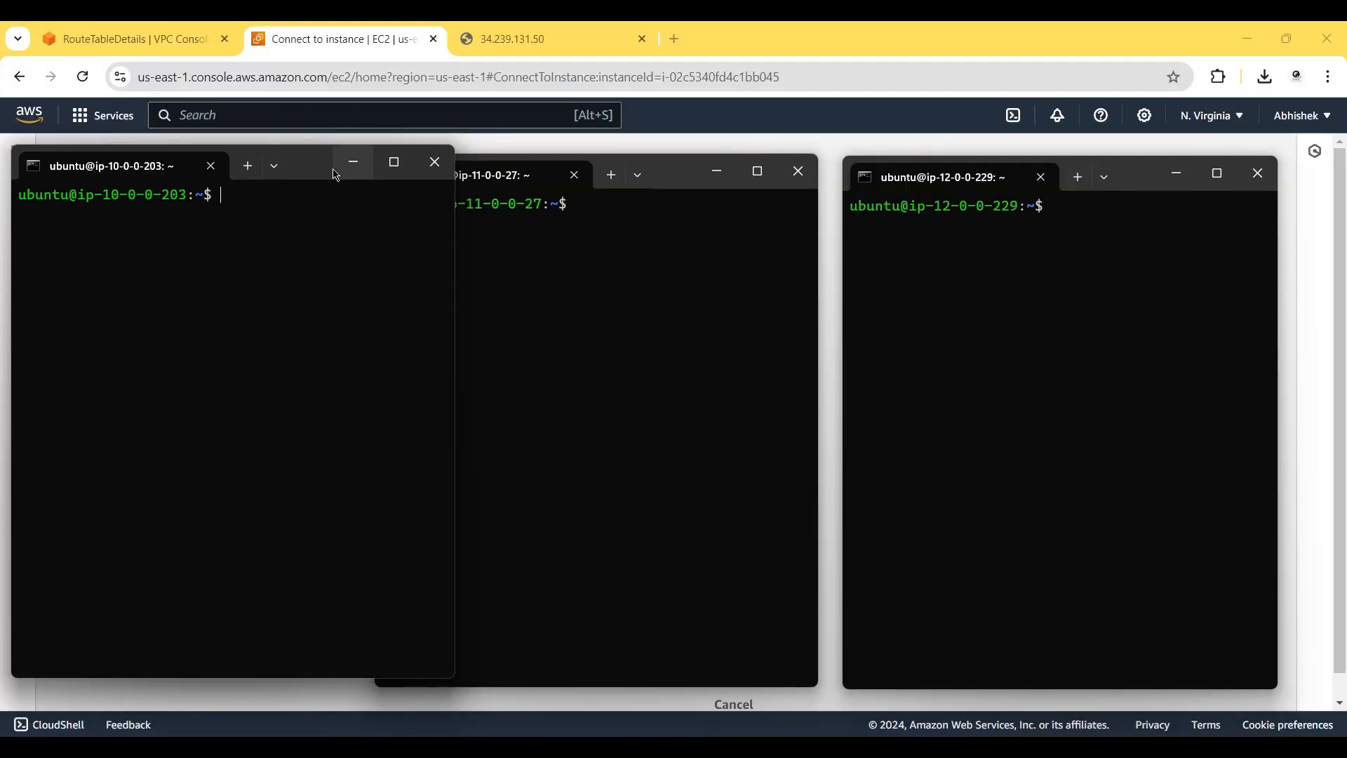
drag(325, 176, 317, 186)
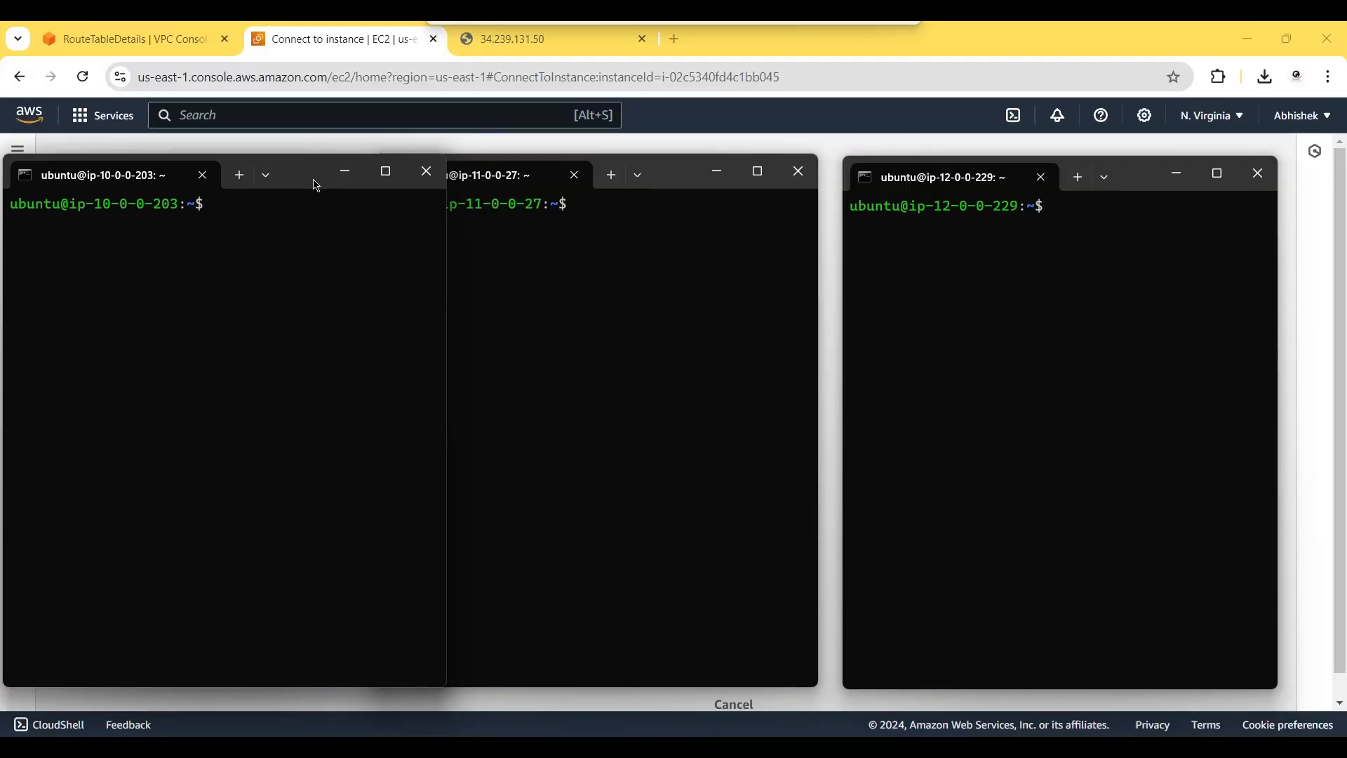
click(653, 273)
drag(1141, 189, 1196, 190)
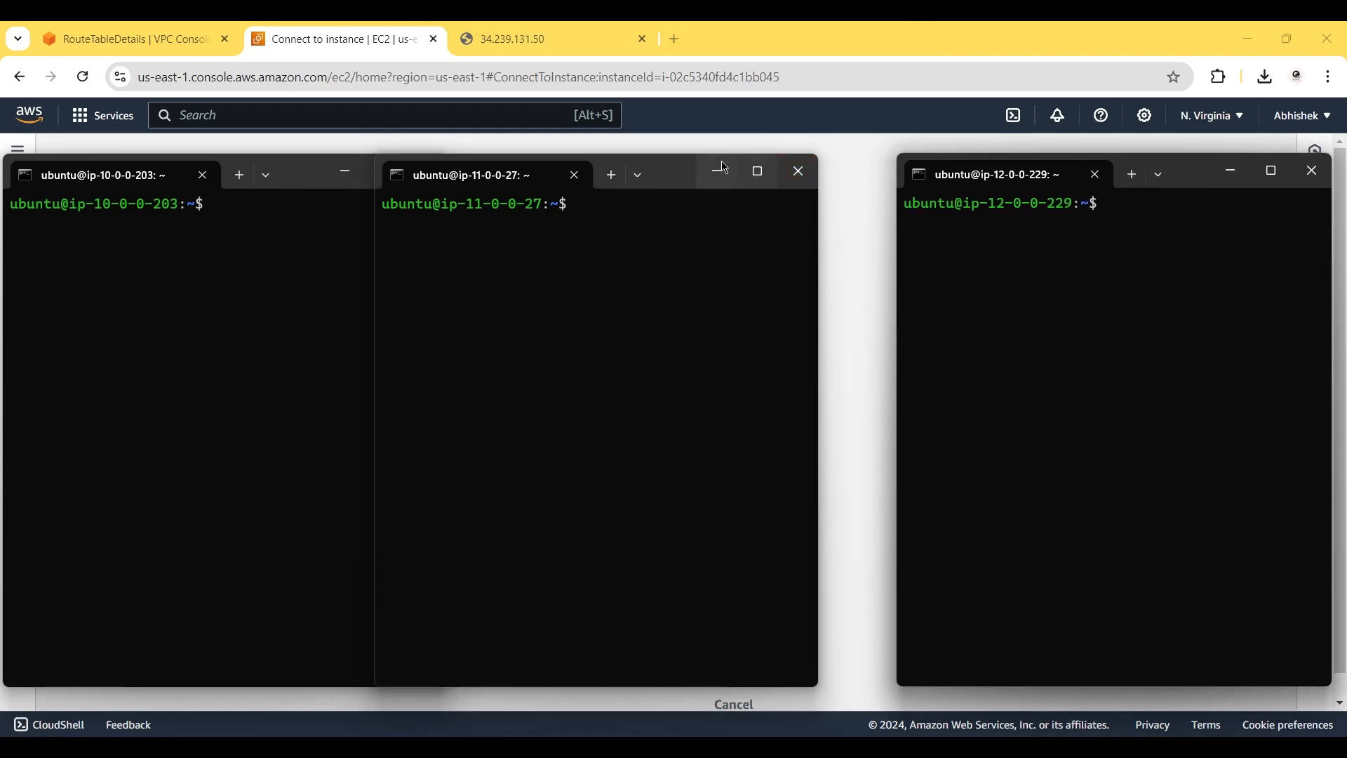
drag(689, 186, 762, 186)
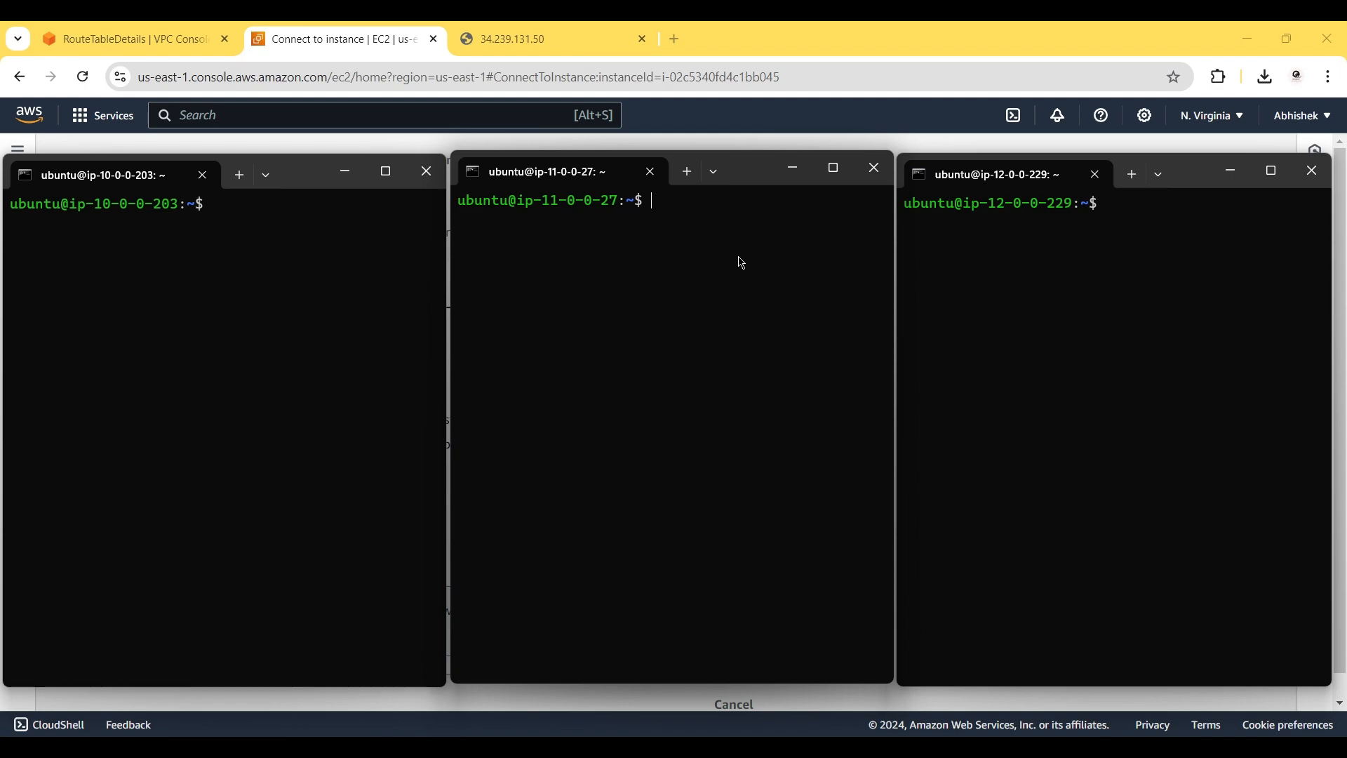
From the ip-10-0-0-203 session, curl 11.0.0.27 and get its Server Details page.
click(195, 246)
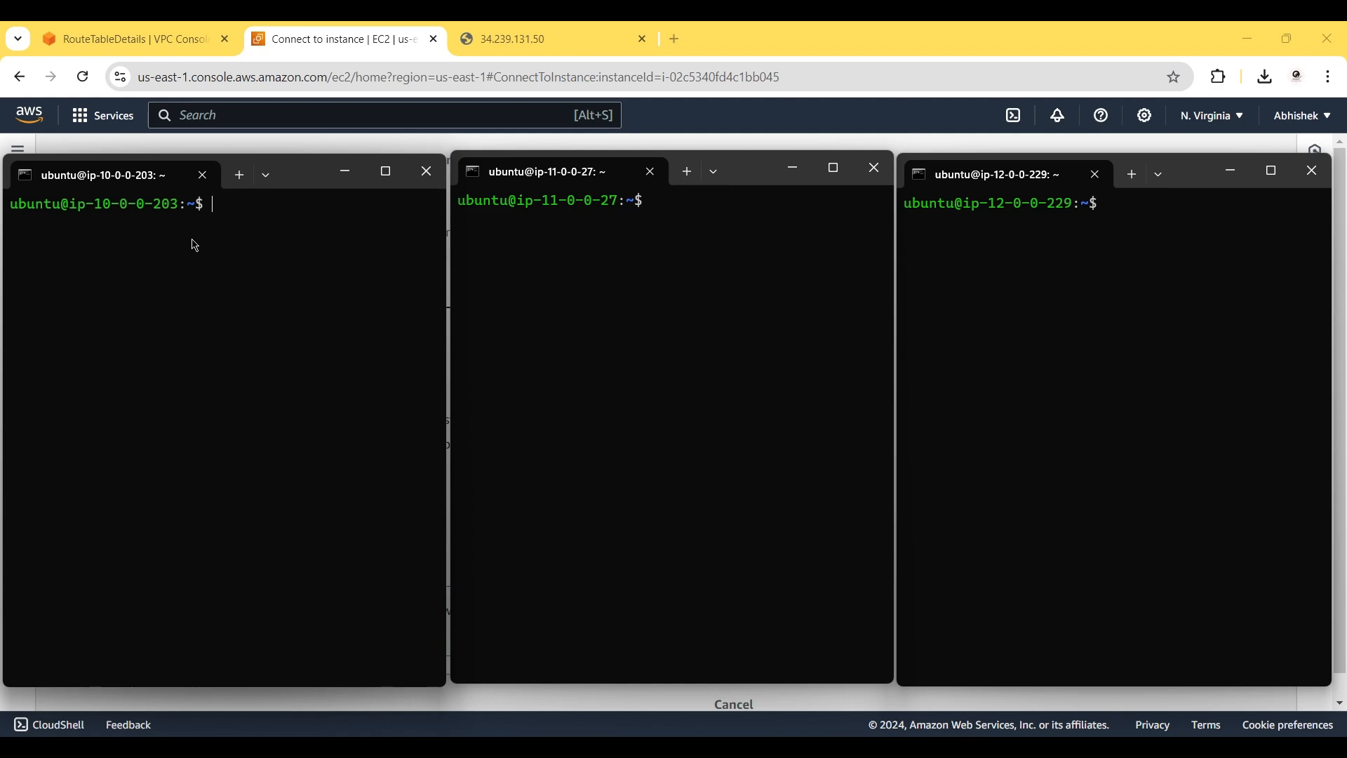
text(curl 1/)
key(BackSpace)
text(1/)
key(BackSpace)
text(.0.0.27)
key(Return)
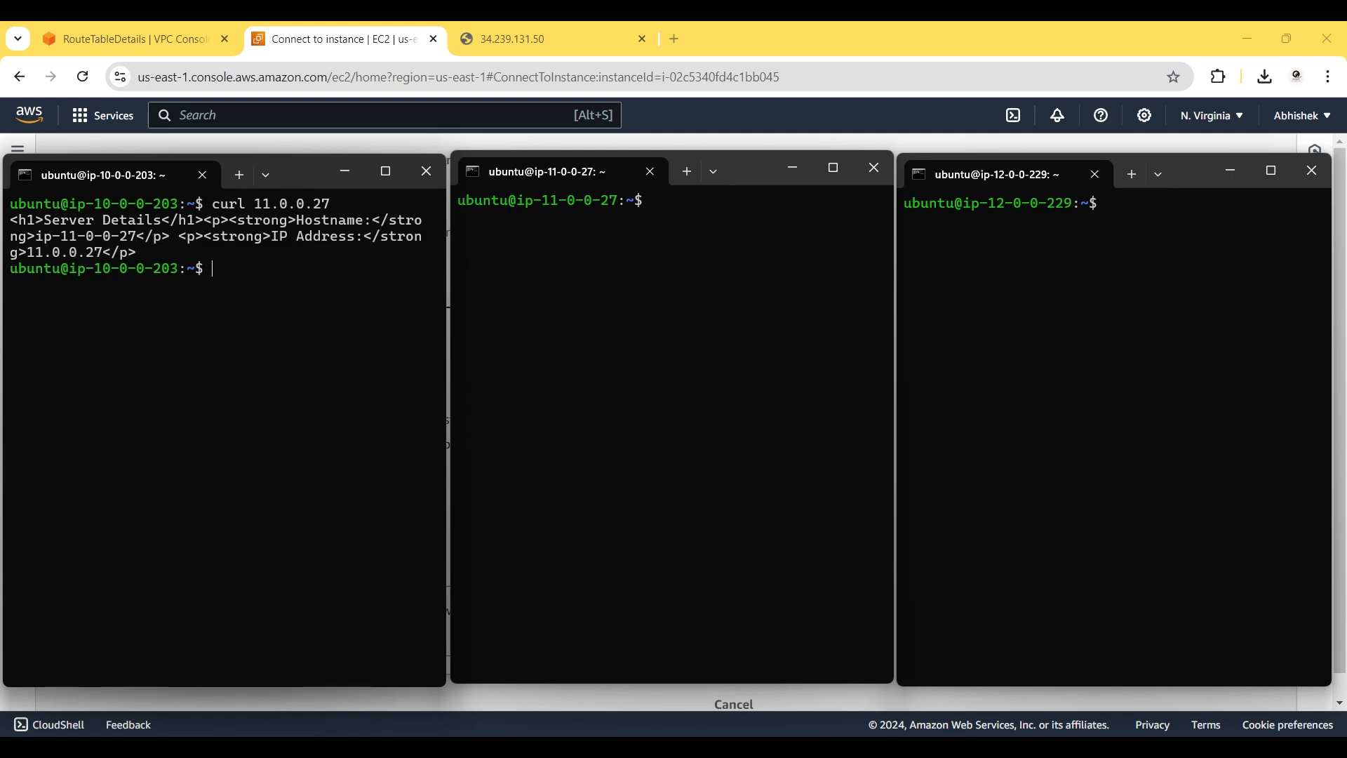
Curl 12.0.0.229 from the same session and get its Server Details page.
text(curl 12.0.0.229)
key(Return)
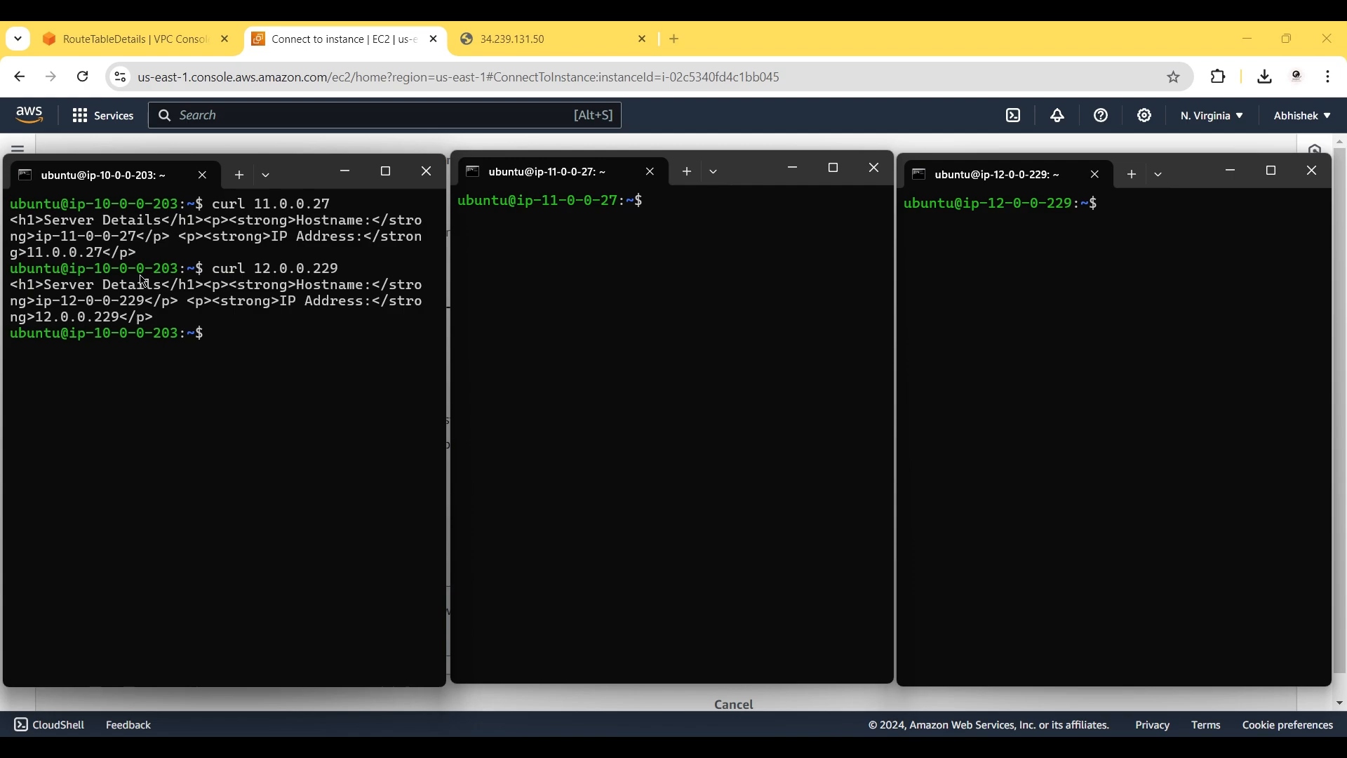
click(581, 251)
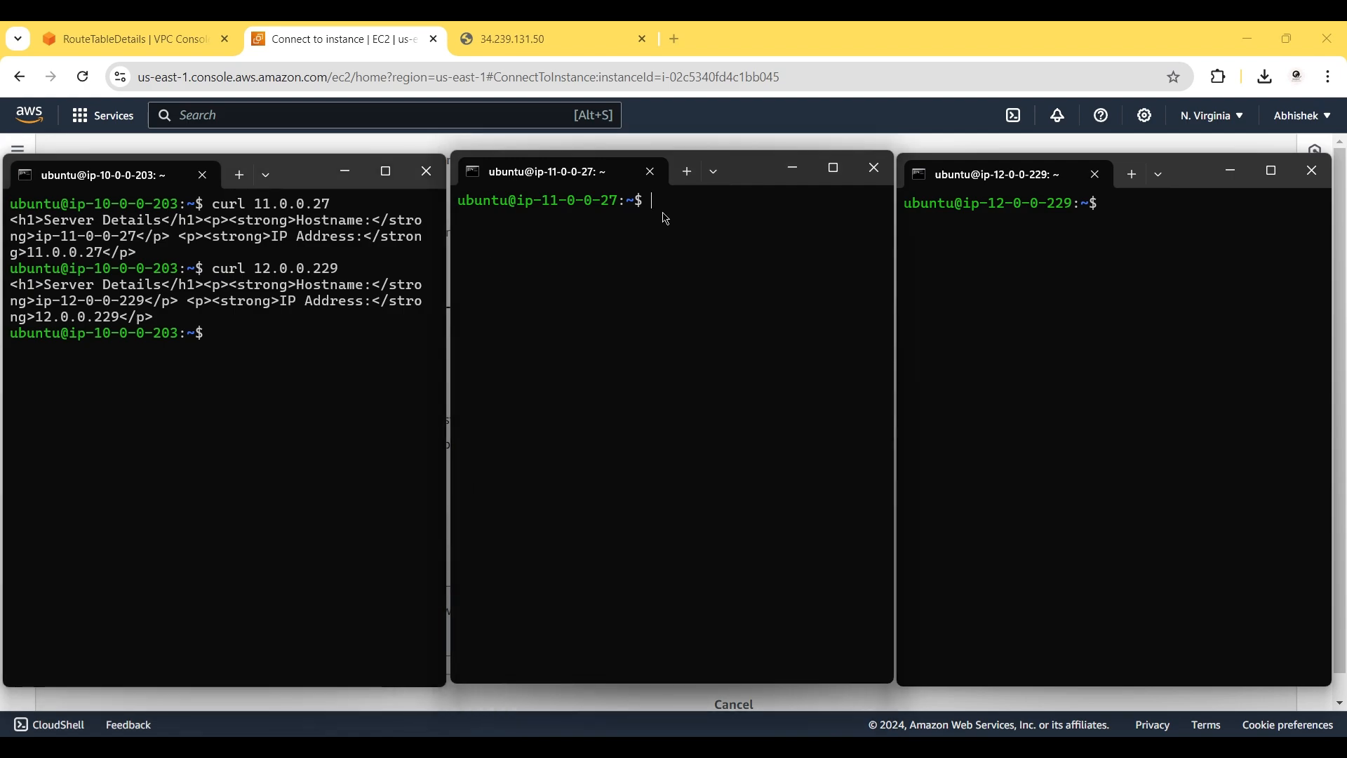
From the ip-11-0-0-27 session, curl 10.0.0.203 and 12.0.0.229 to fetch their Server Details pages.
text(curl 10.0.0.203)
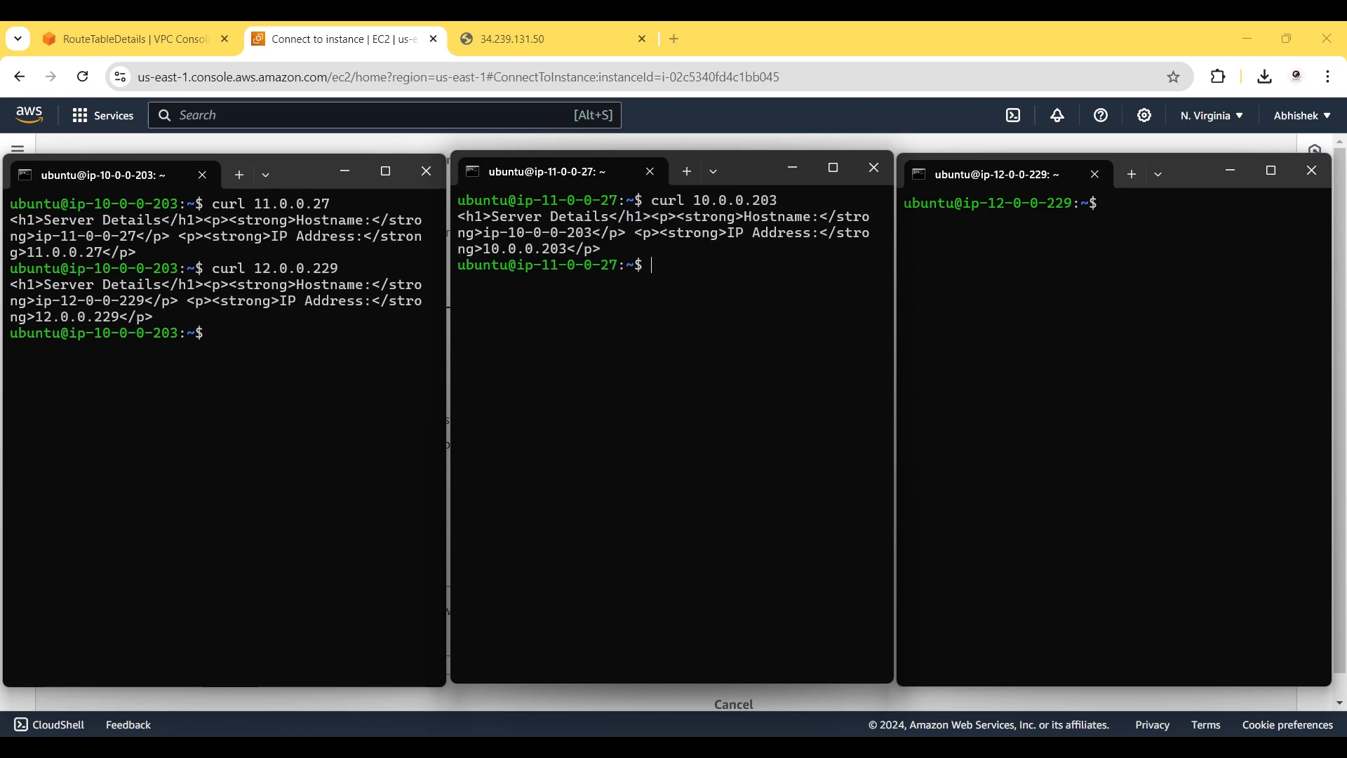
text(curl 12.0.0)
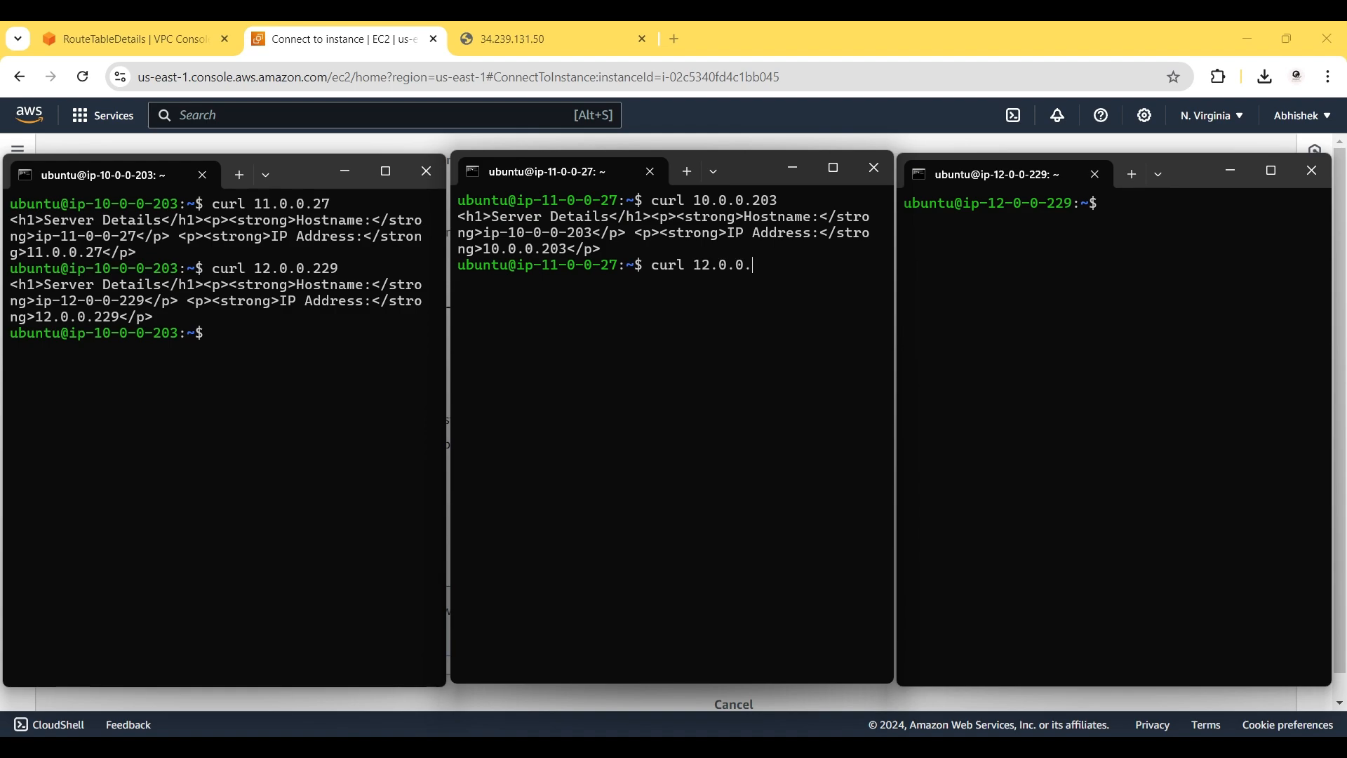
text(.229)
key(Return)
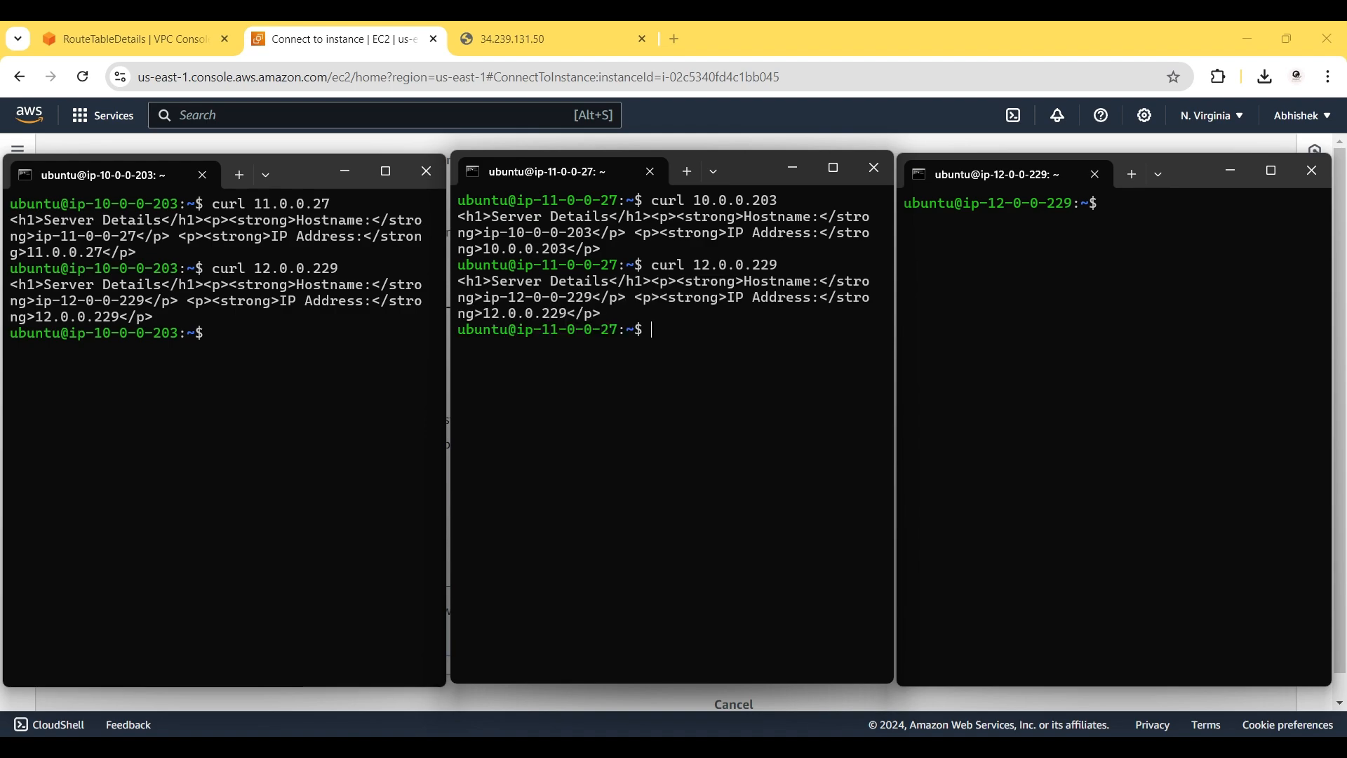
click(1152, 224)
text(curl 10.0.0)
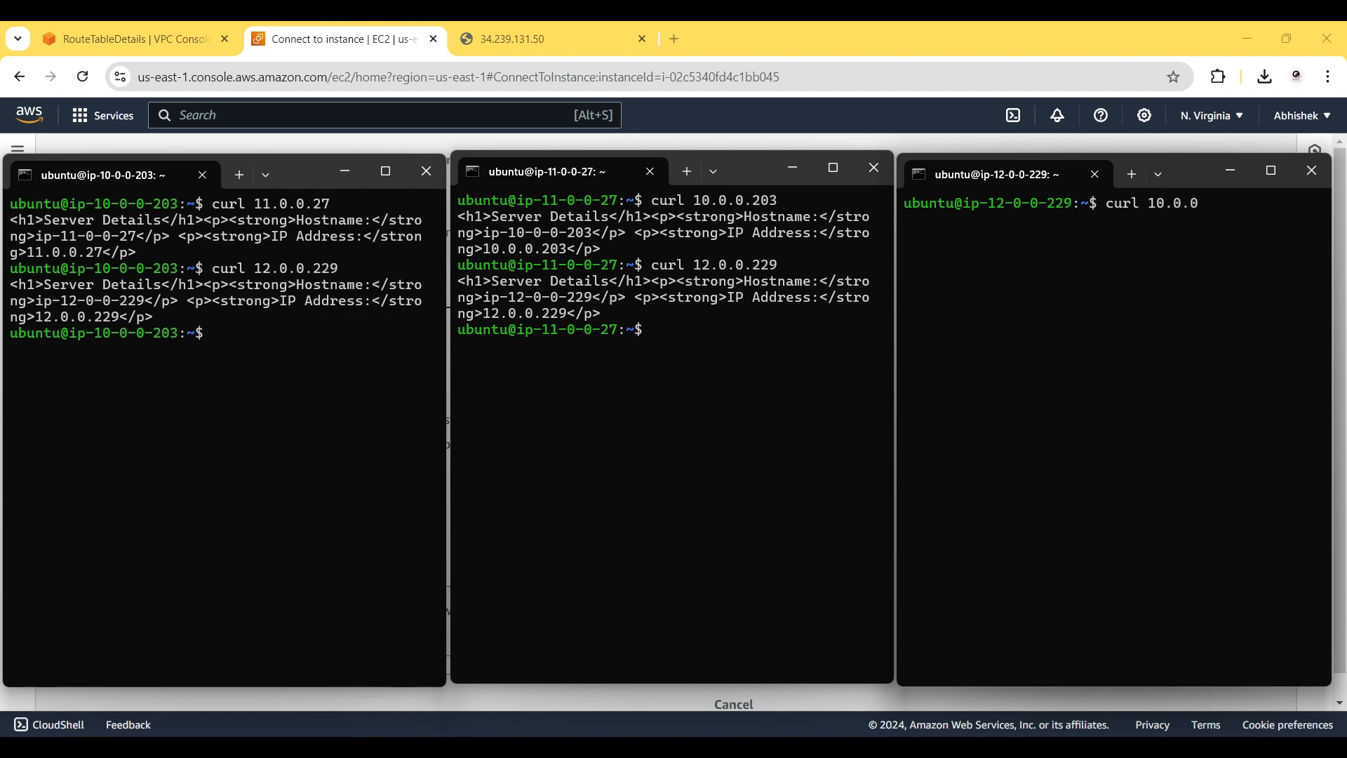
text(.27)
Cancel the hanging curl to 10.0.0.27 and rerun it against 10.0.0.203.
key(ctrl+c)
key(Up)
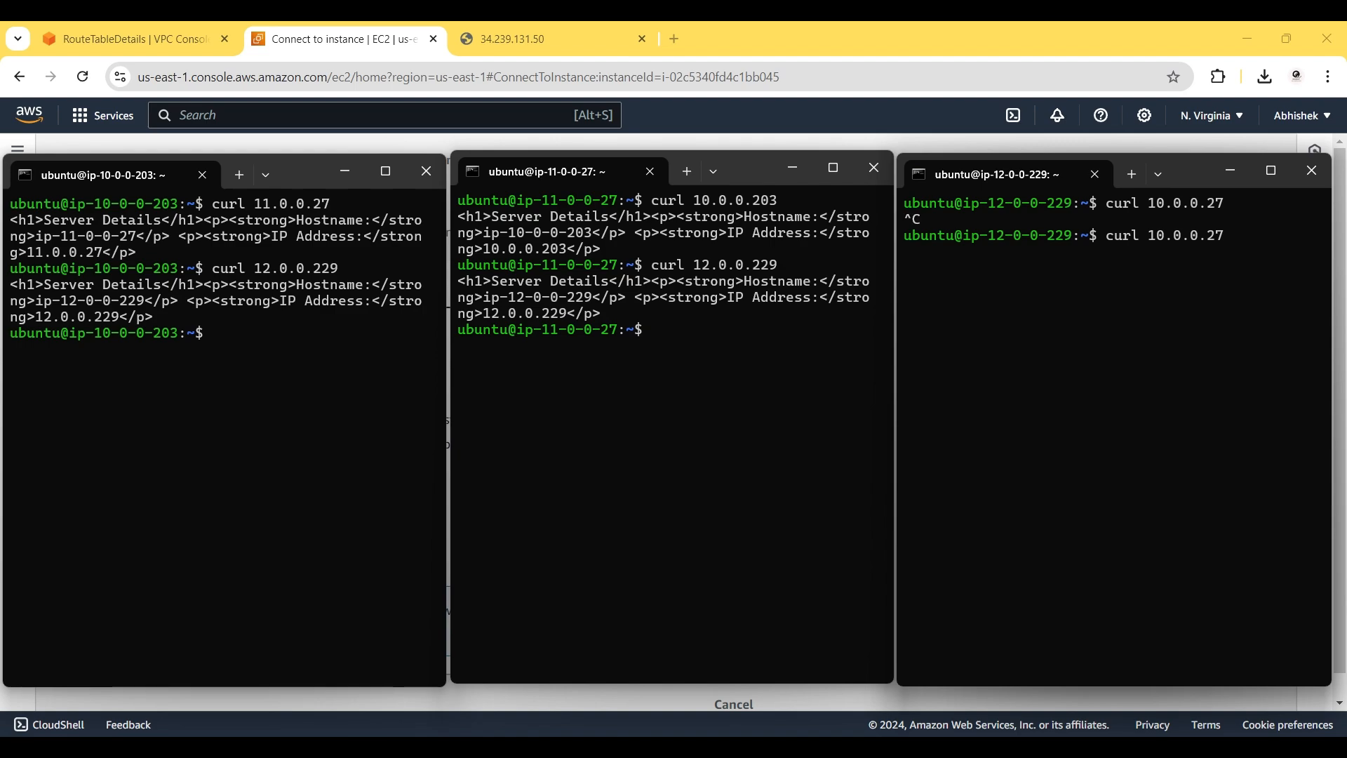
key(BackSpace)
text(03)
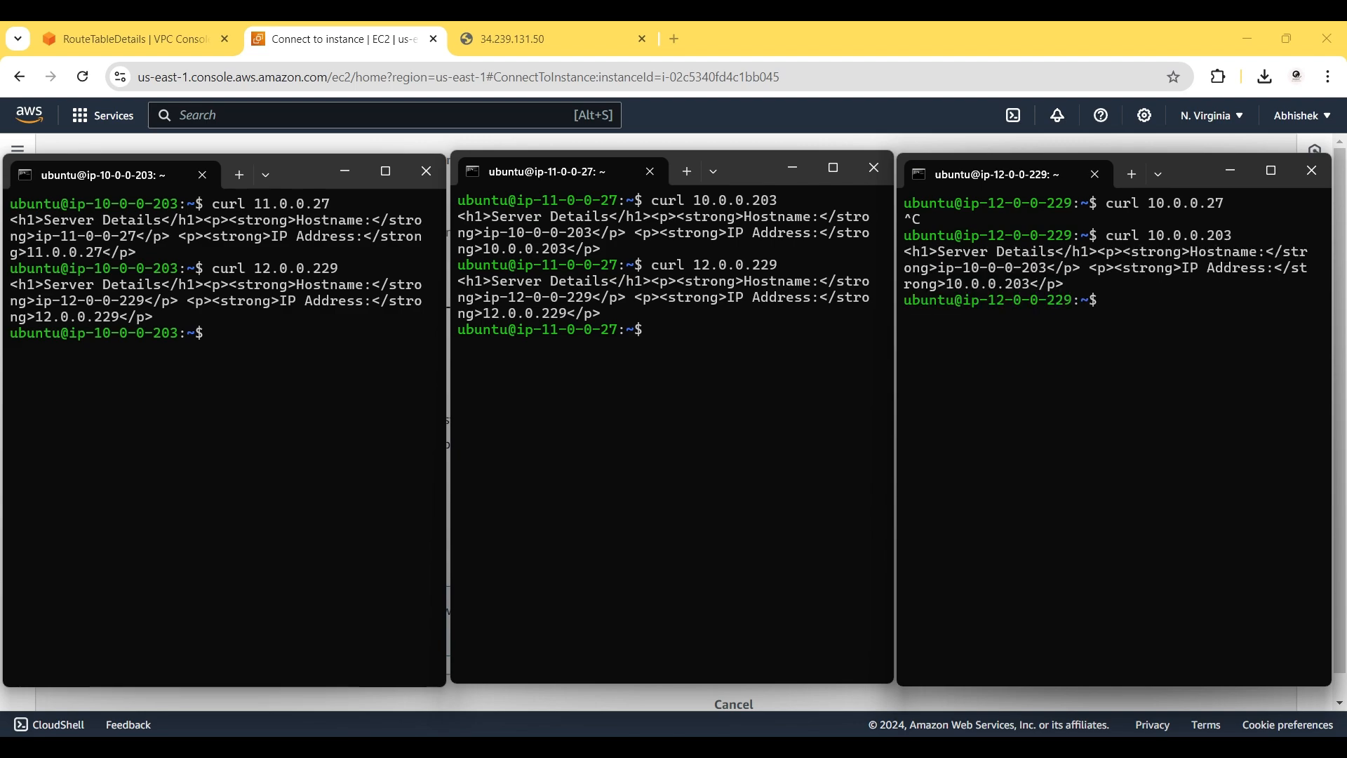
Curl 11.0.0.27 from the ip-12-0-0-229 session and get its Server Details page.
key(Up)
key(BackSpace)
key(BackSpace)
key(BackSpace)
key(BackSpace)
key(BackSpace)
key(BackSpace)
key(BackSpace)
key(BackSpace)
key(BackSpace)
key(BackSpace)
text(11.0.0)
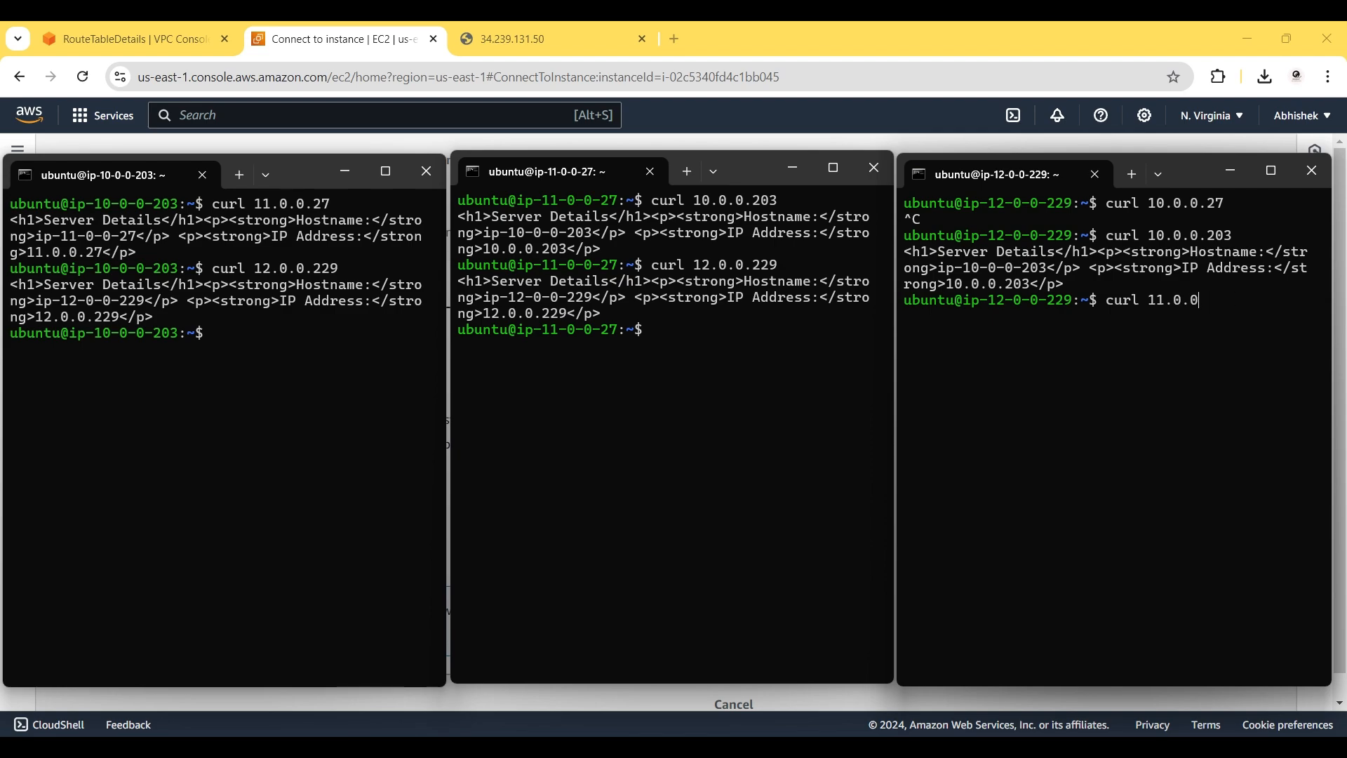
text(.287)
key(BackSpace)
key(BackSpace)
text(7)
key(Return)
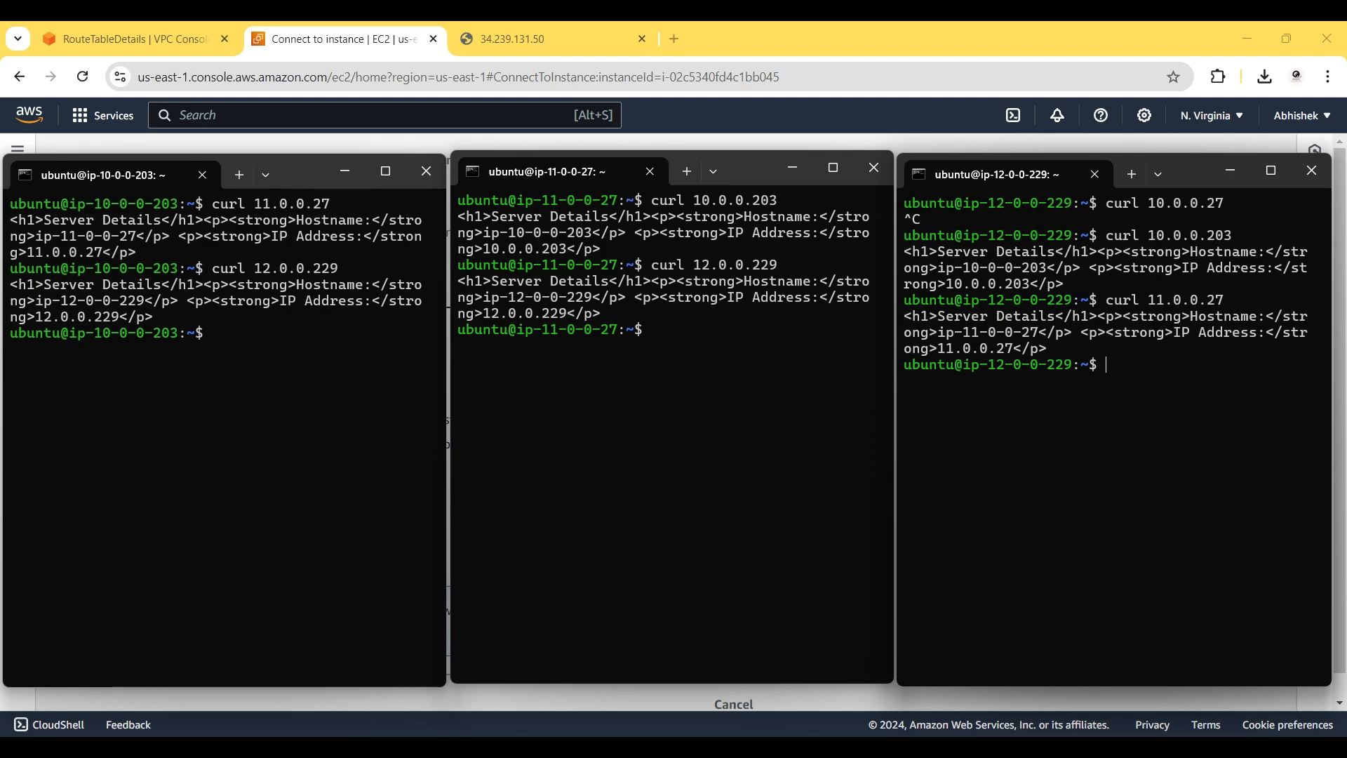